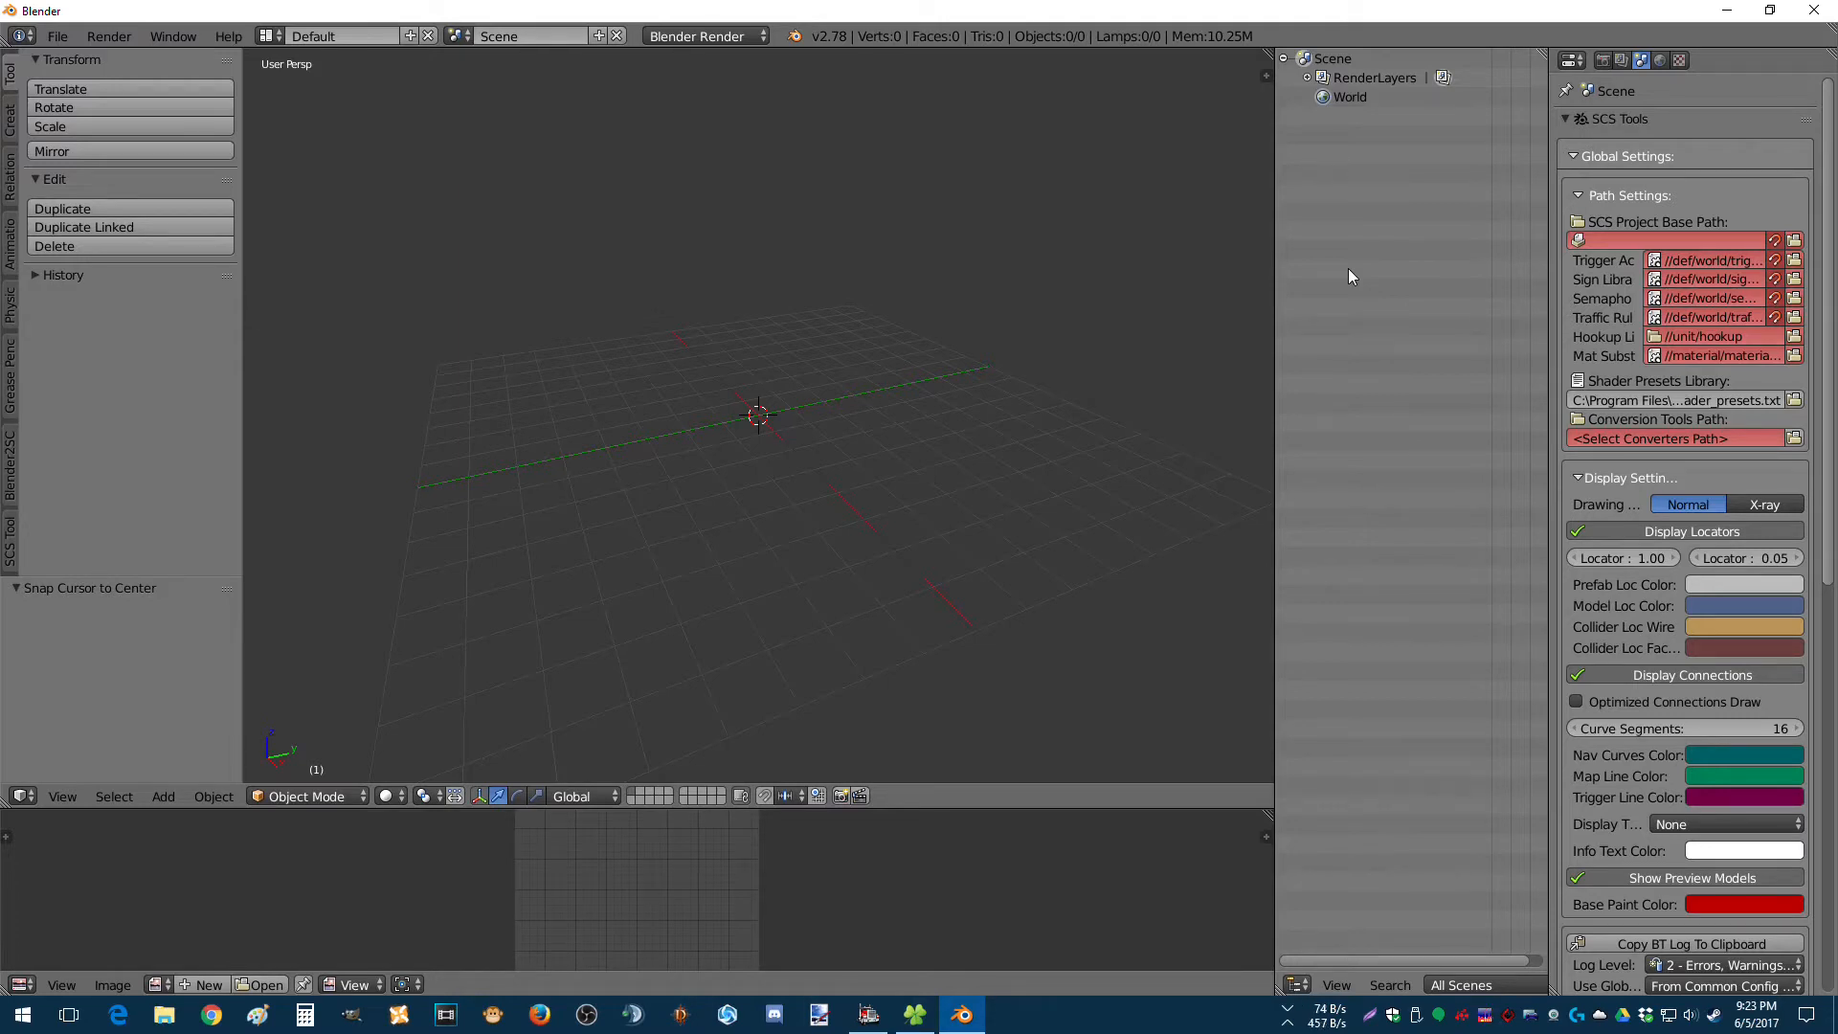
Switch from Blender to File Explorer and go up from fabrex_og_1 to the ATS_Mods folder on drive D.
click(1728, 10)
click(330, 13)
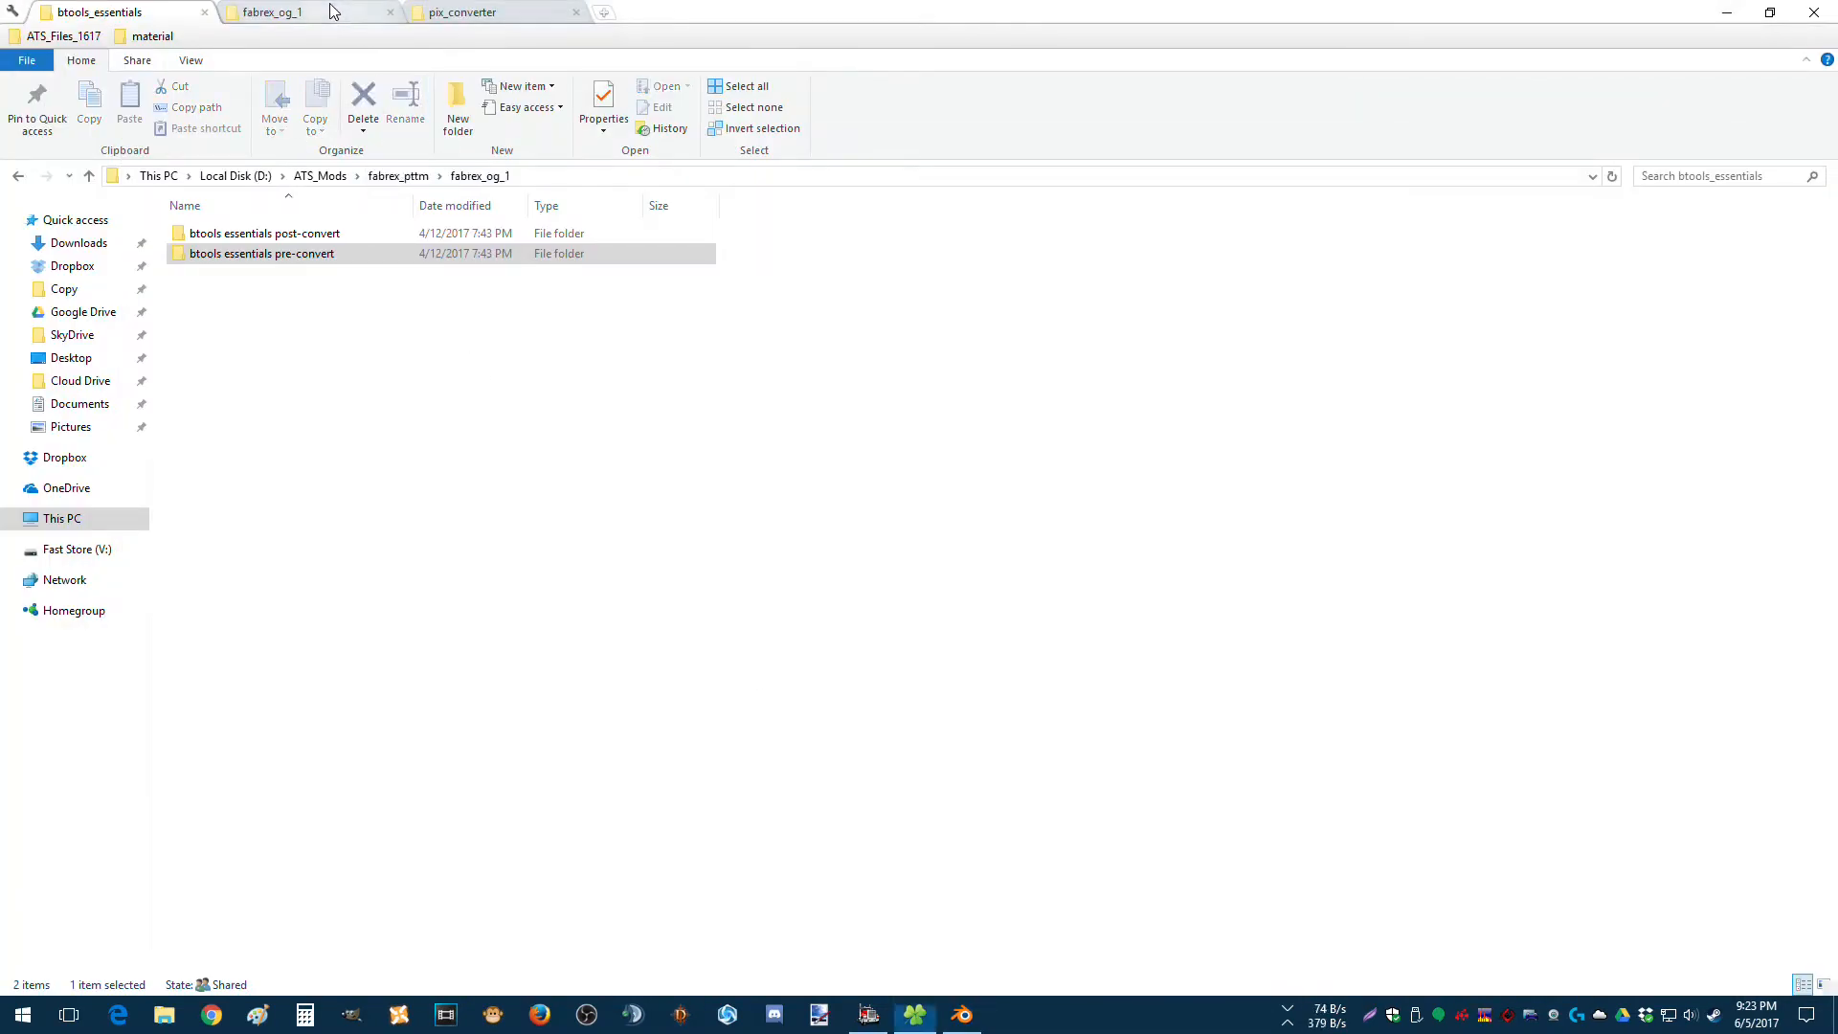
click(398, 176)
click(321, 176)
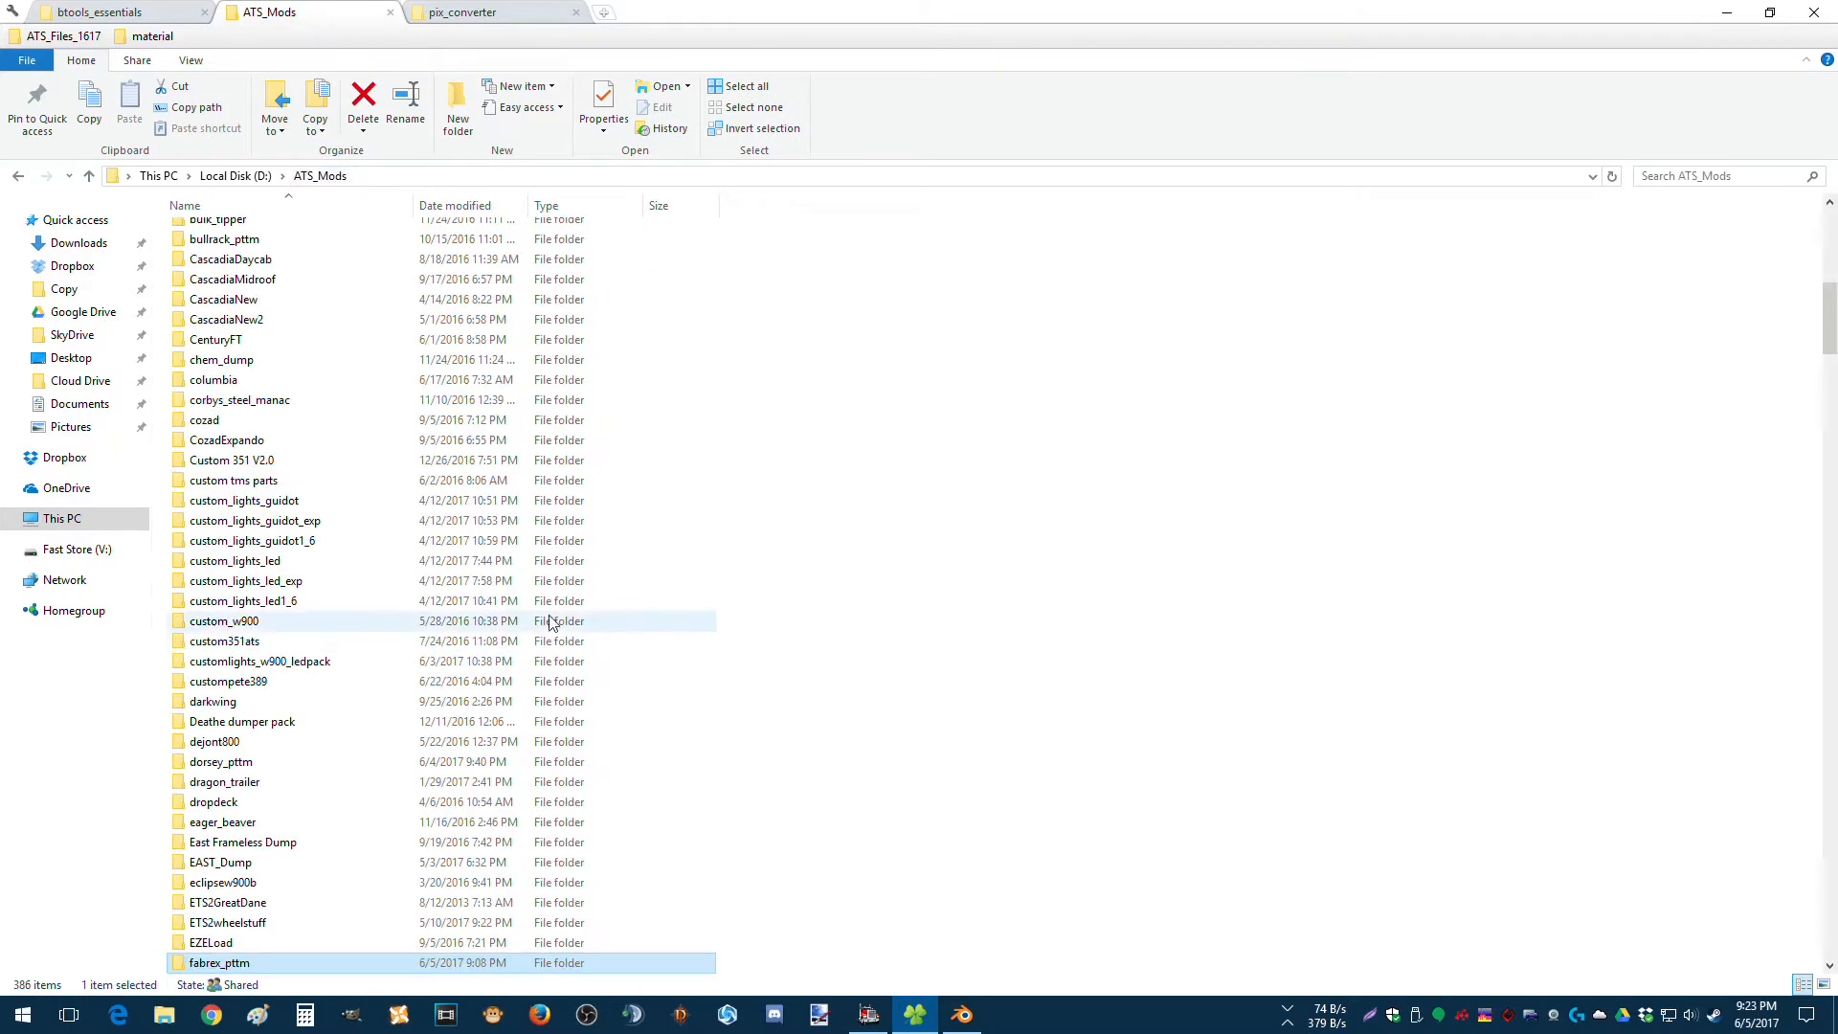
Look through the mod folders in ATS_Mods for the tankmaster folder and check its contents.
scroll(307, 690, down, 1)
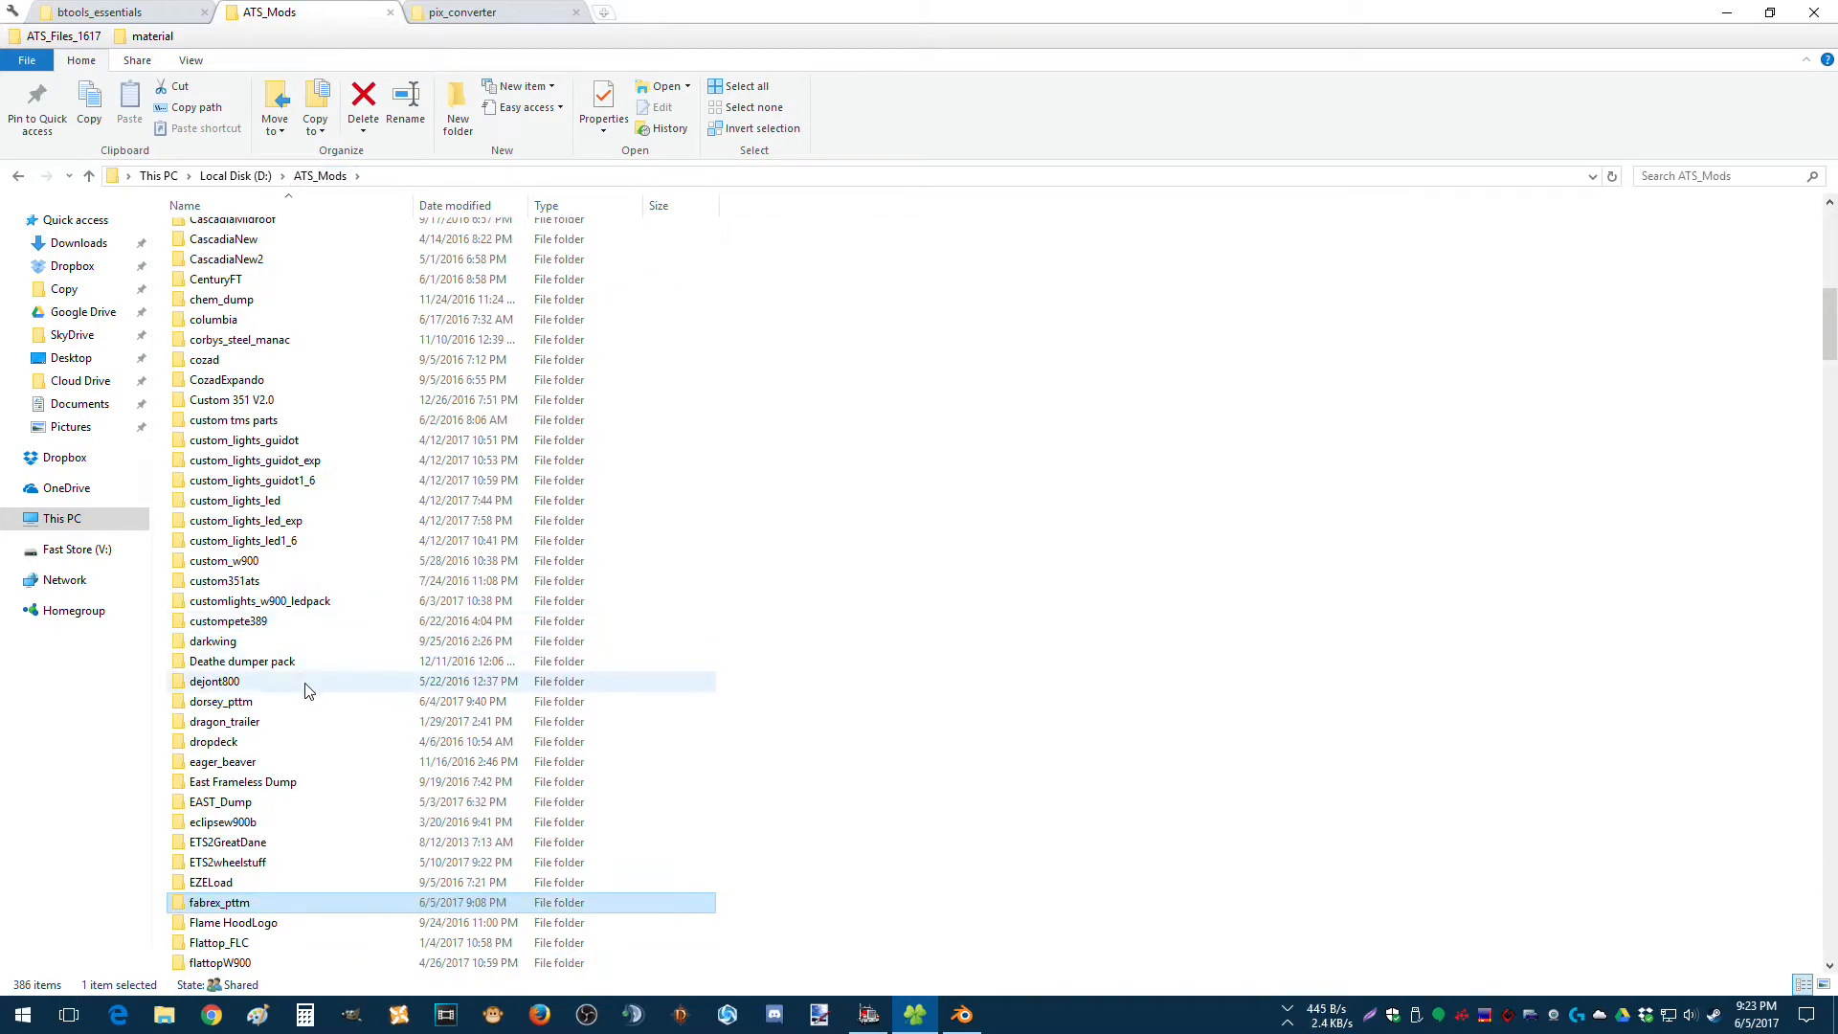
scroll(307, 690, down, 3)
scroll(307, 691, down, 2)
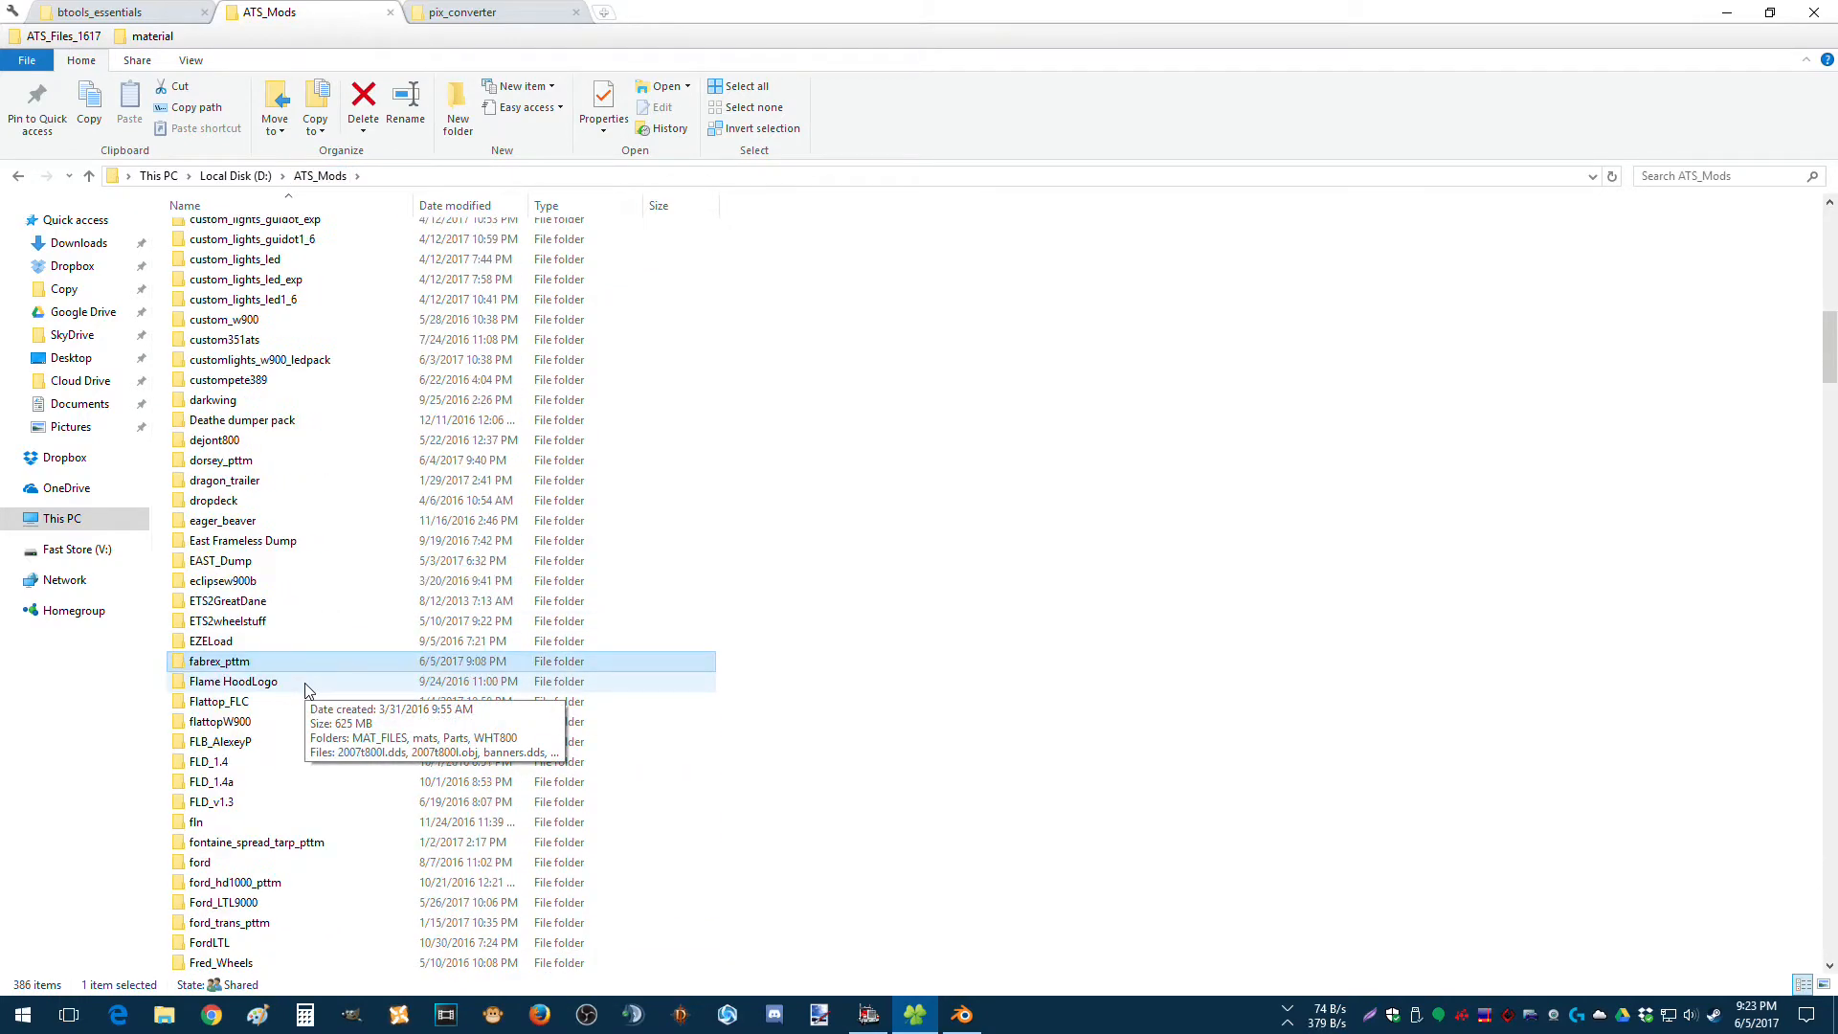
scroll(307, 690, down, 1)
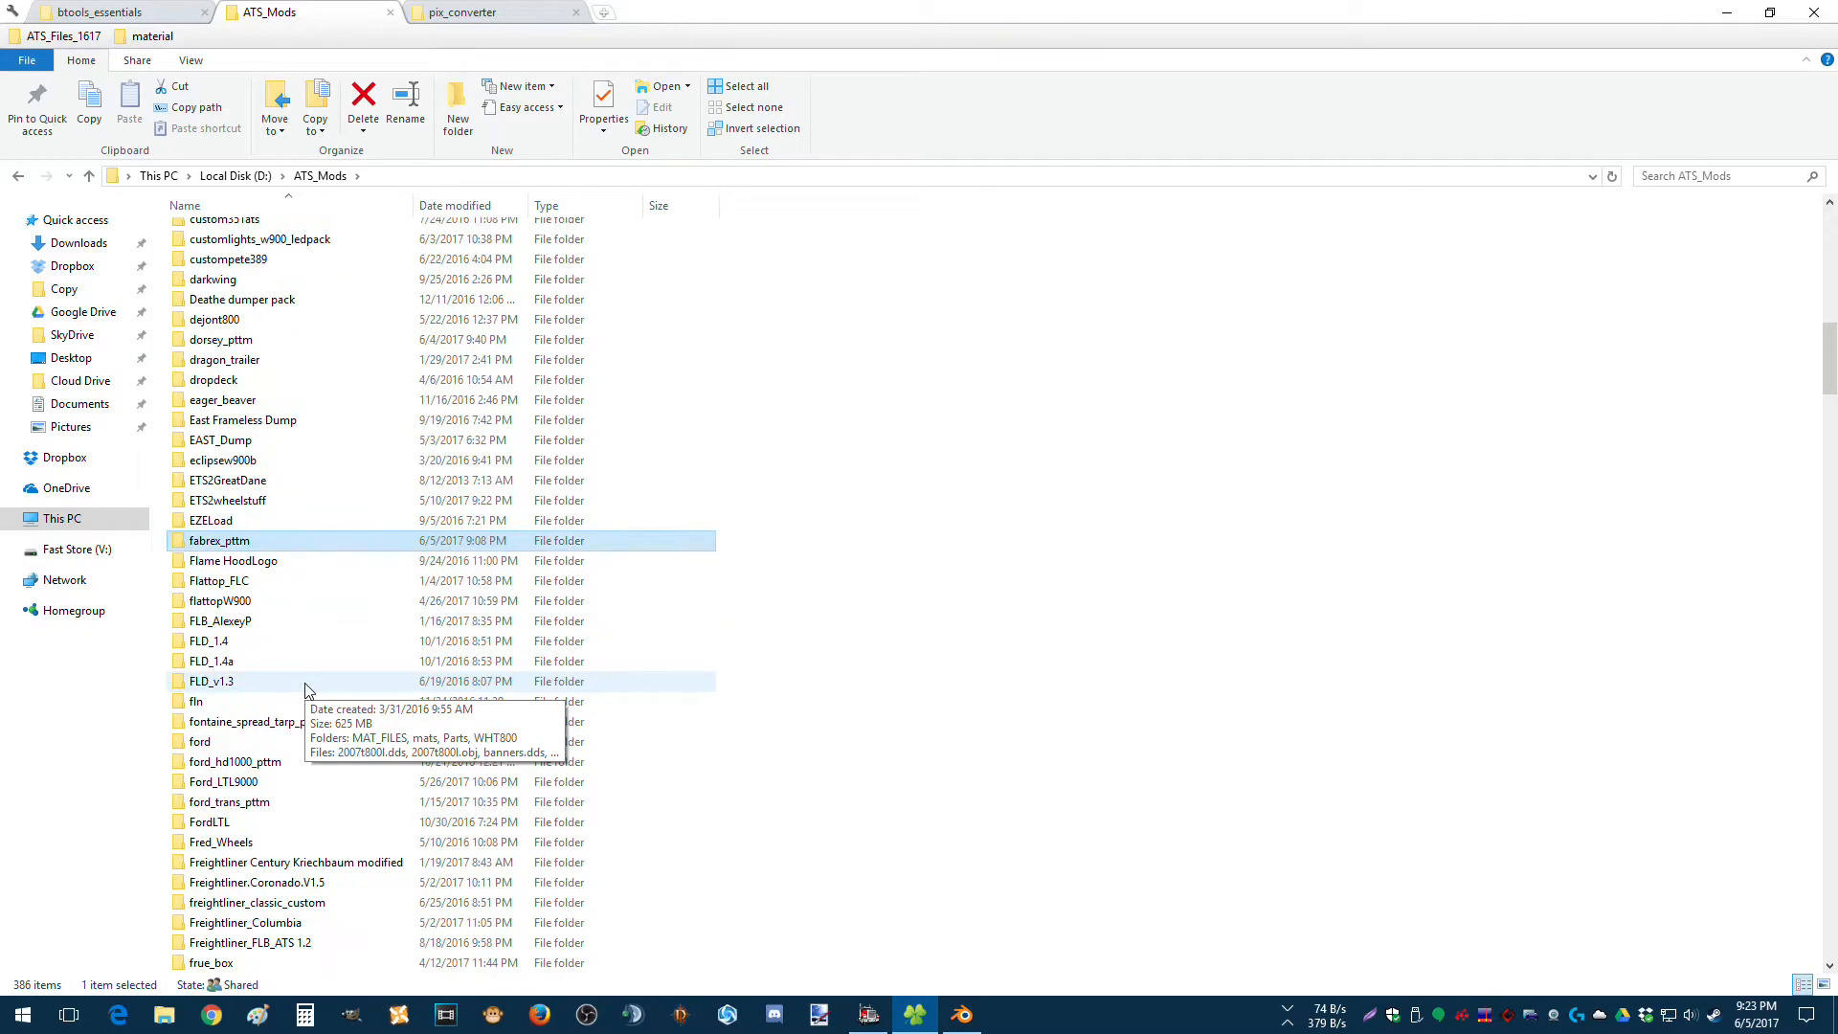
scroll(308, 690, down, 1)
scroll(307, 690, down, 1)
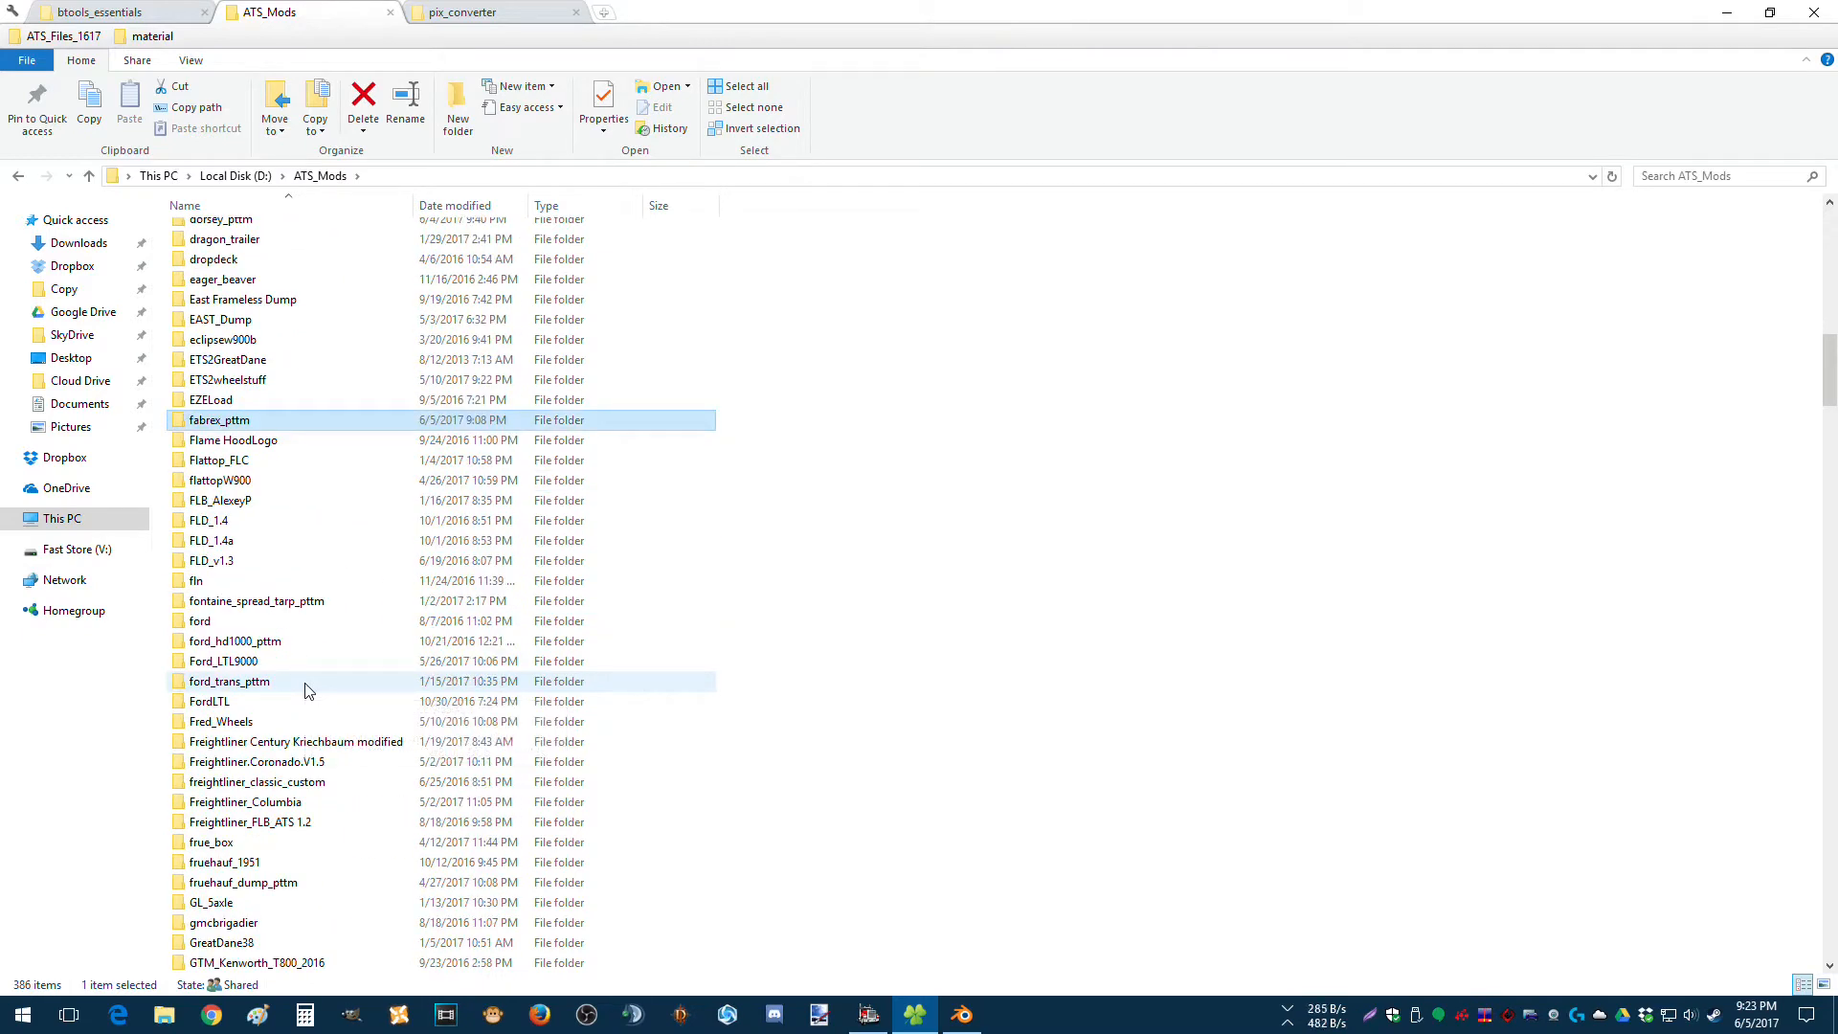
scroll(308, 690, down, 1)
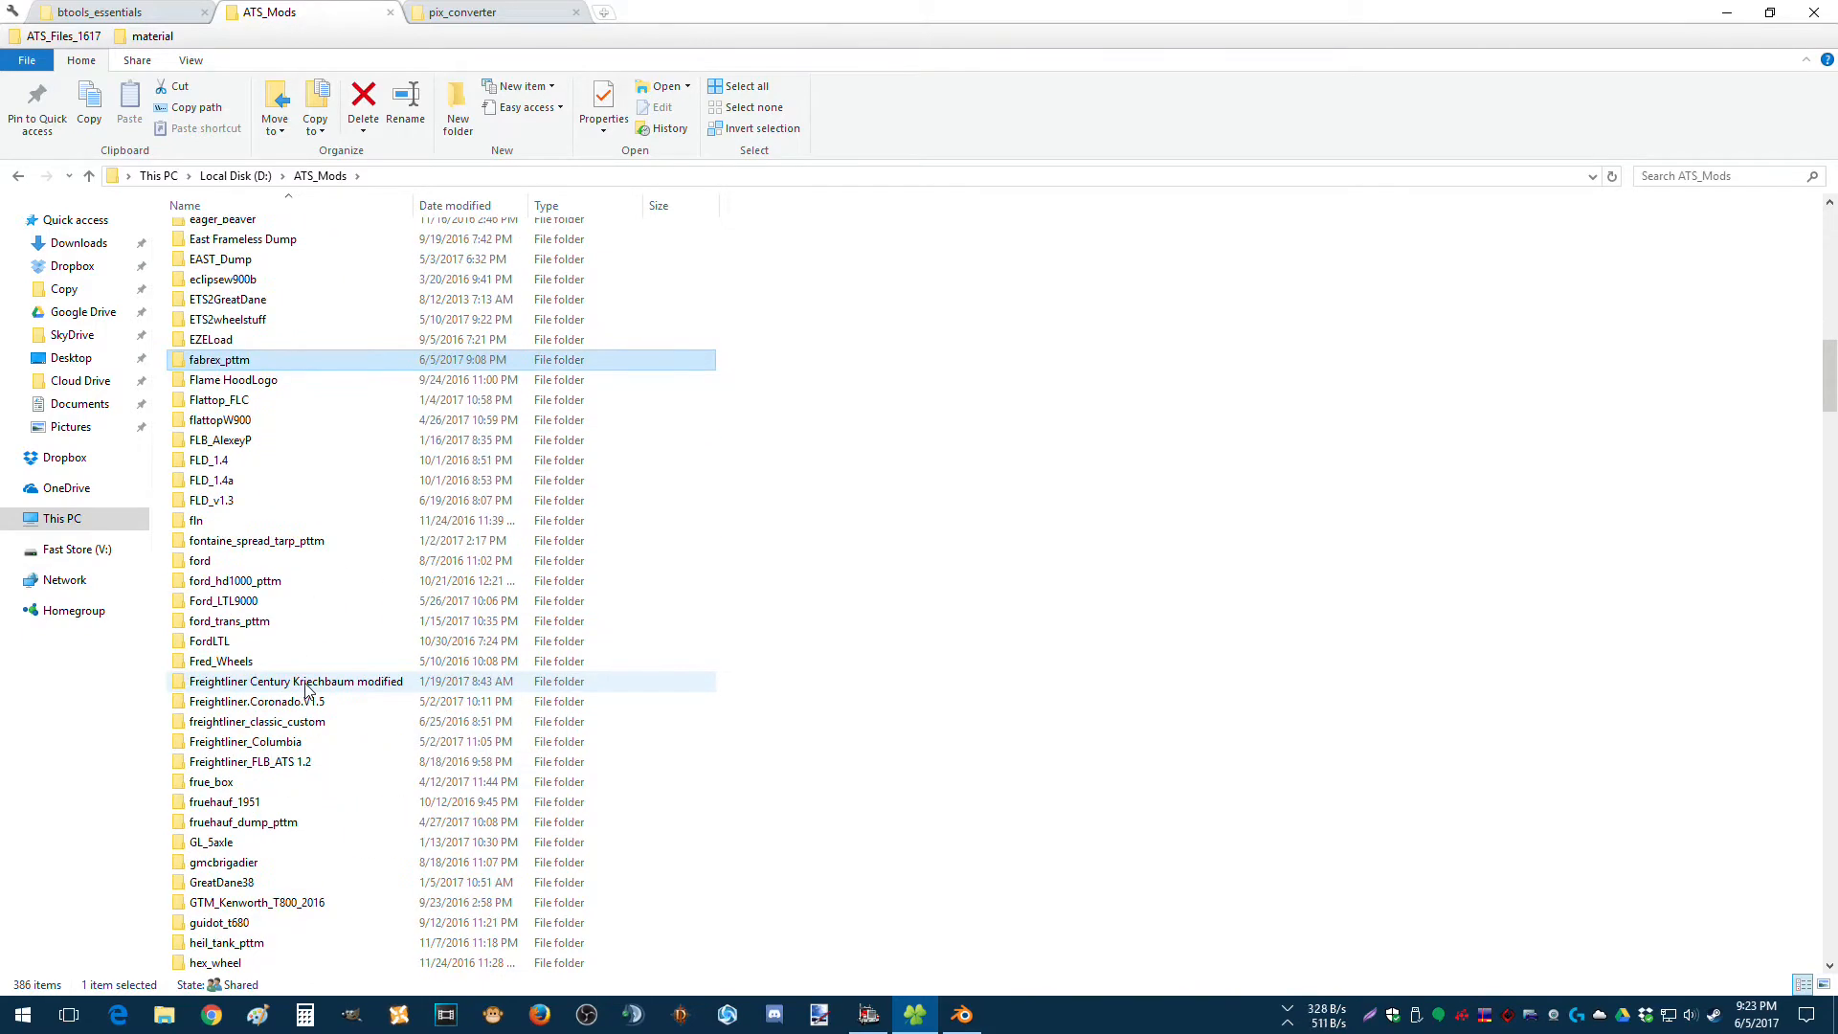
scroll(307, 691, down, 1)
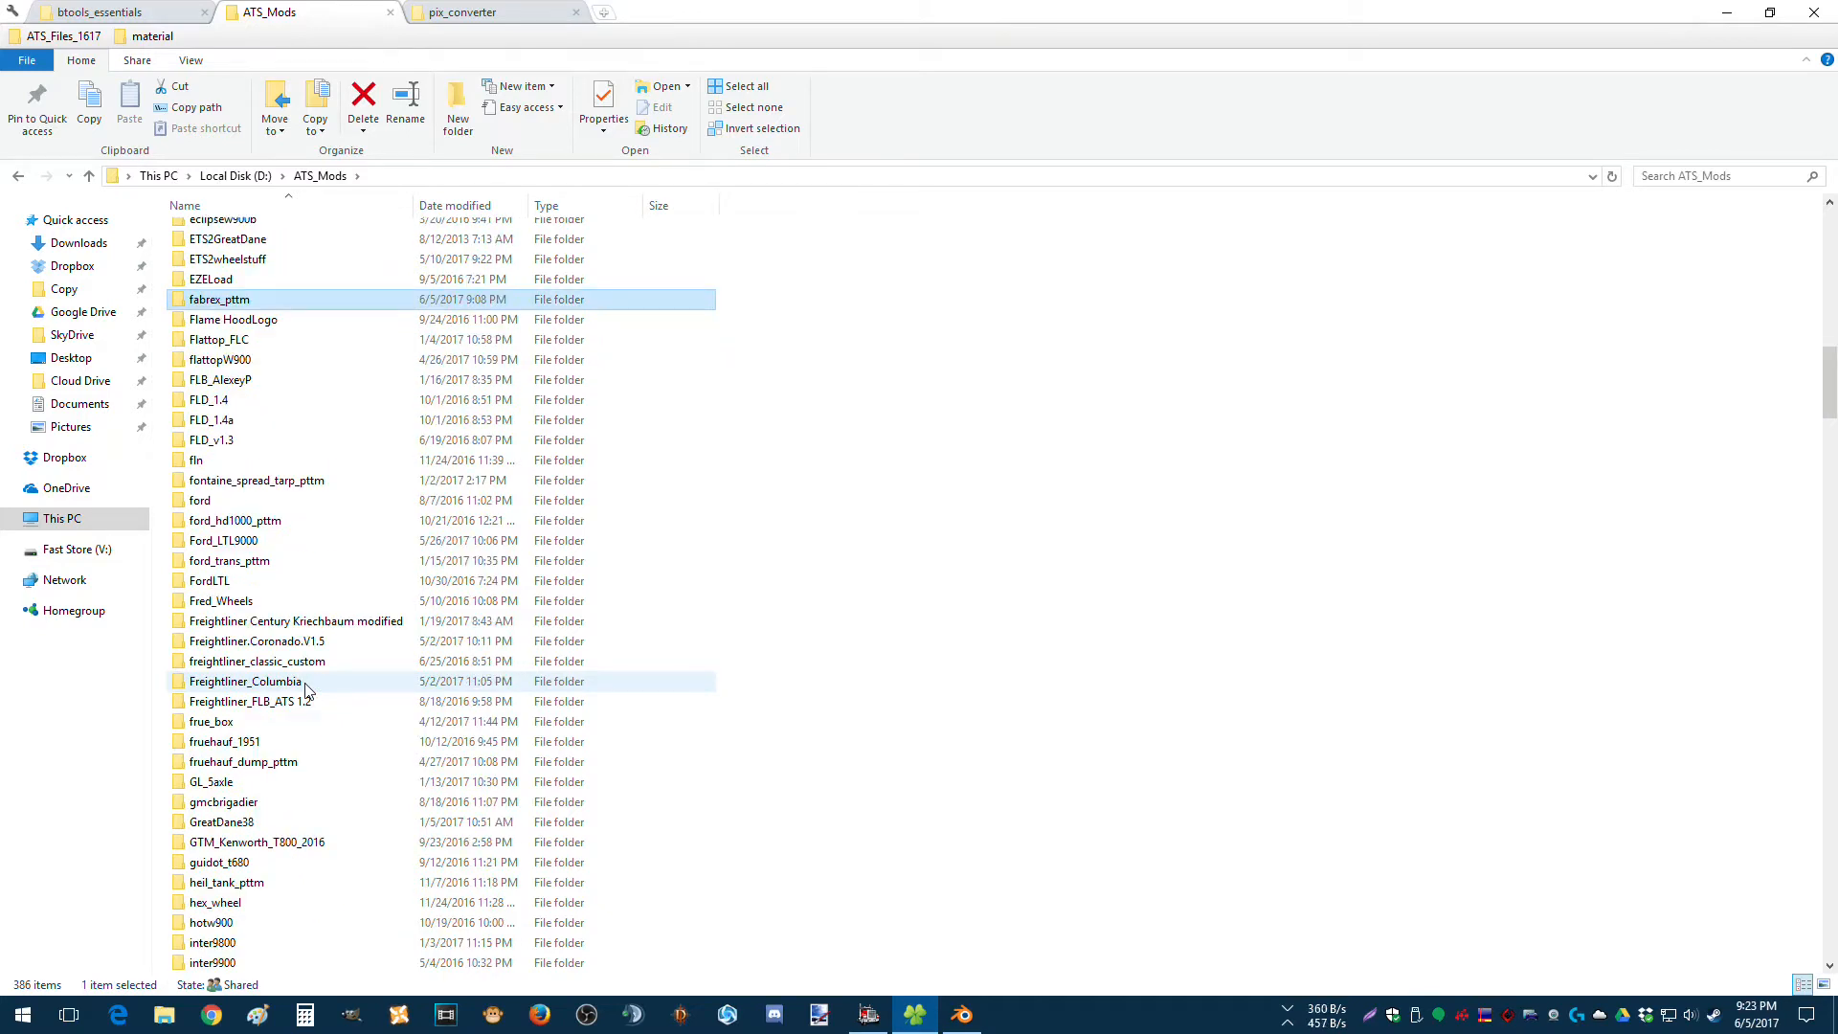
scroll(307, 691, down, 3)
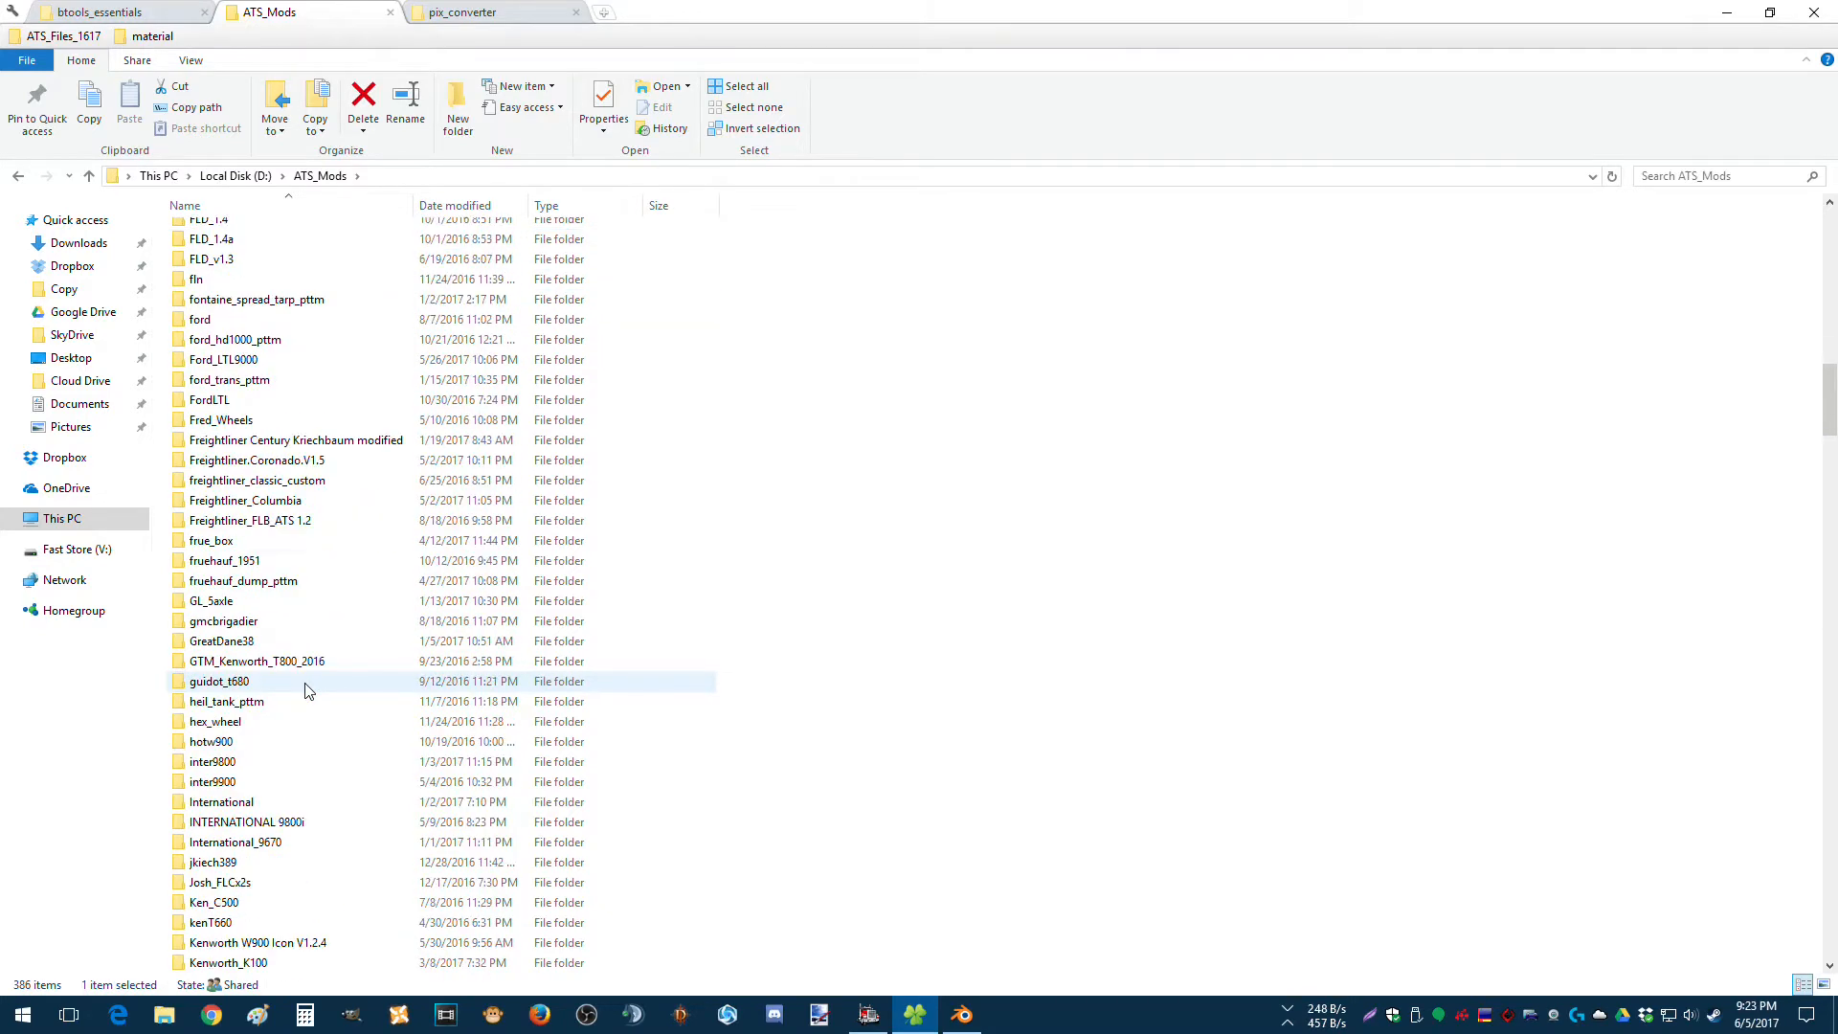
scroll(308, 690, down, 3)
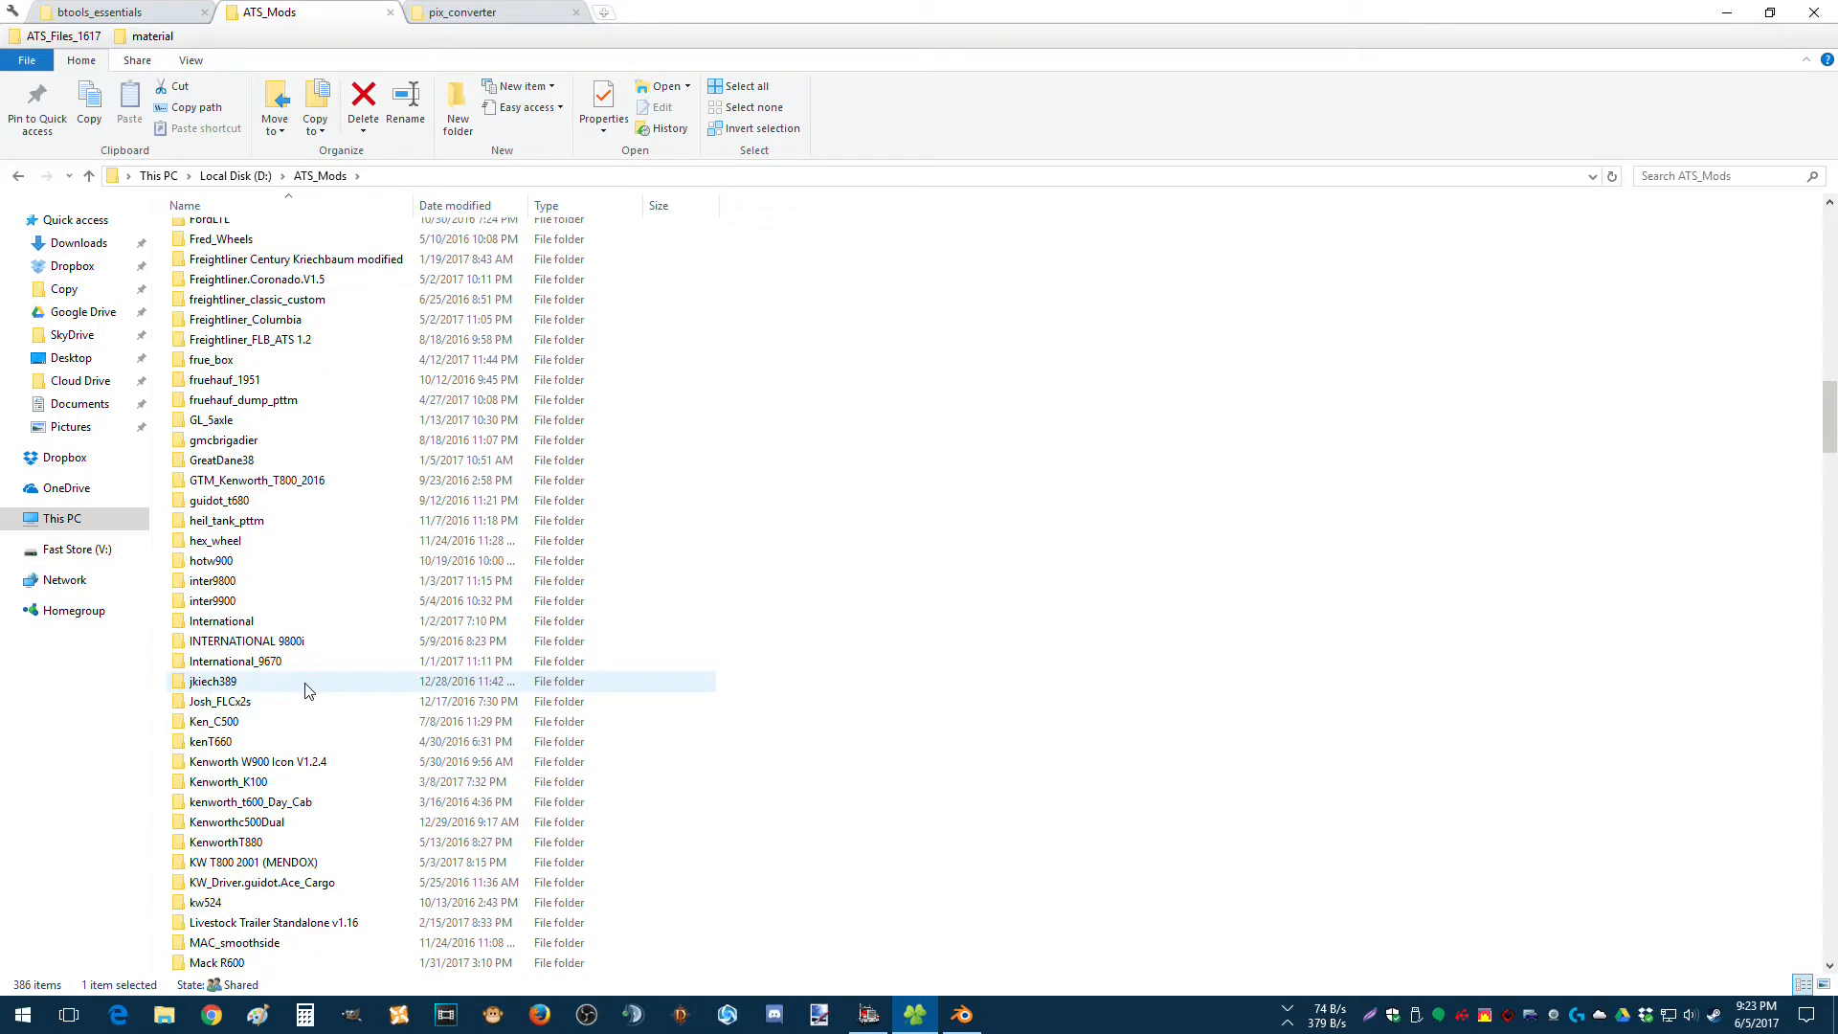
scroll(308, 691, down, 1)
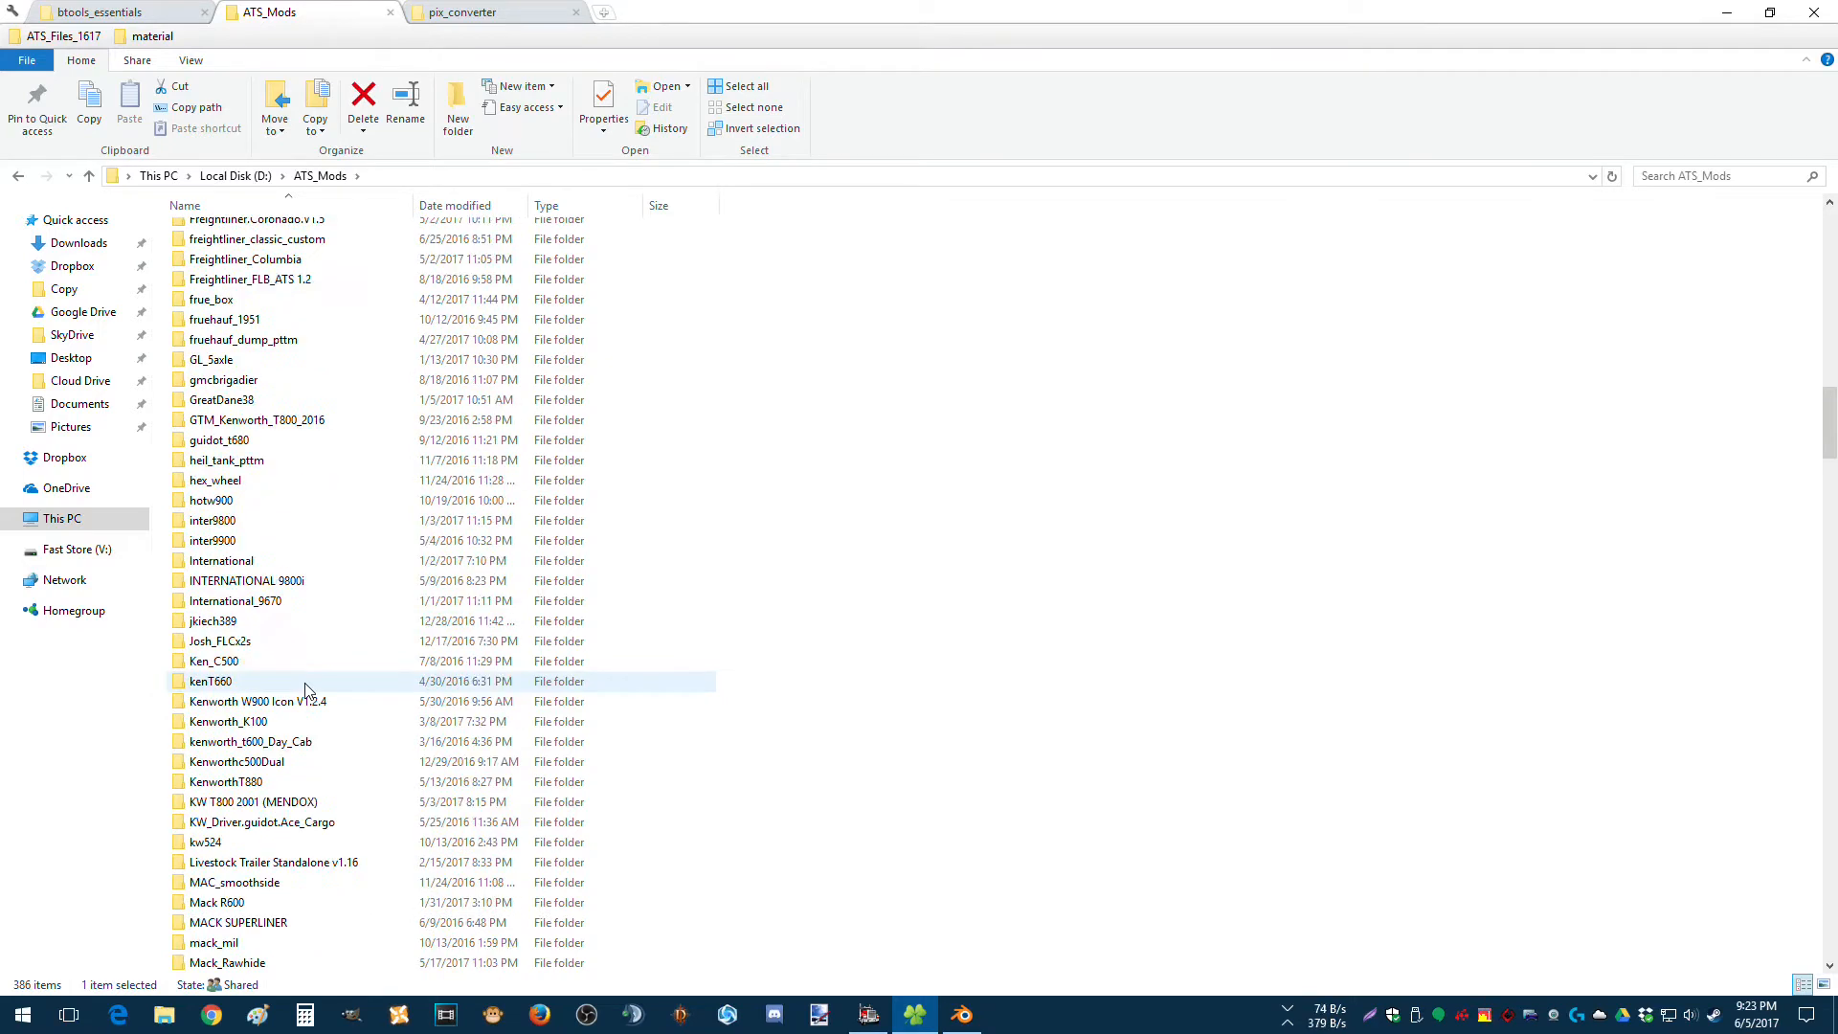
scroll(307, 691, down, 1)
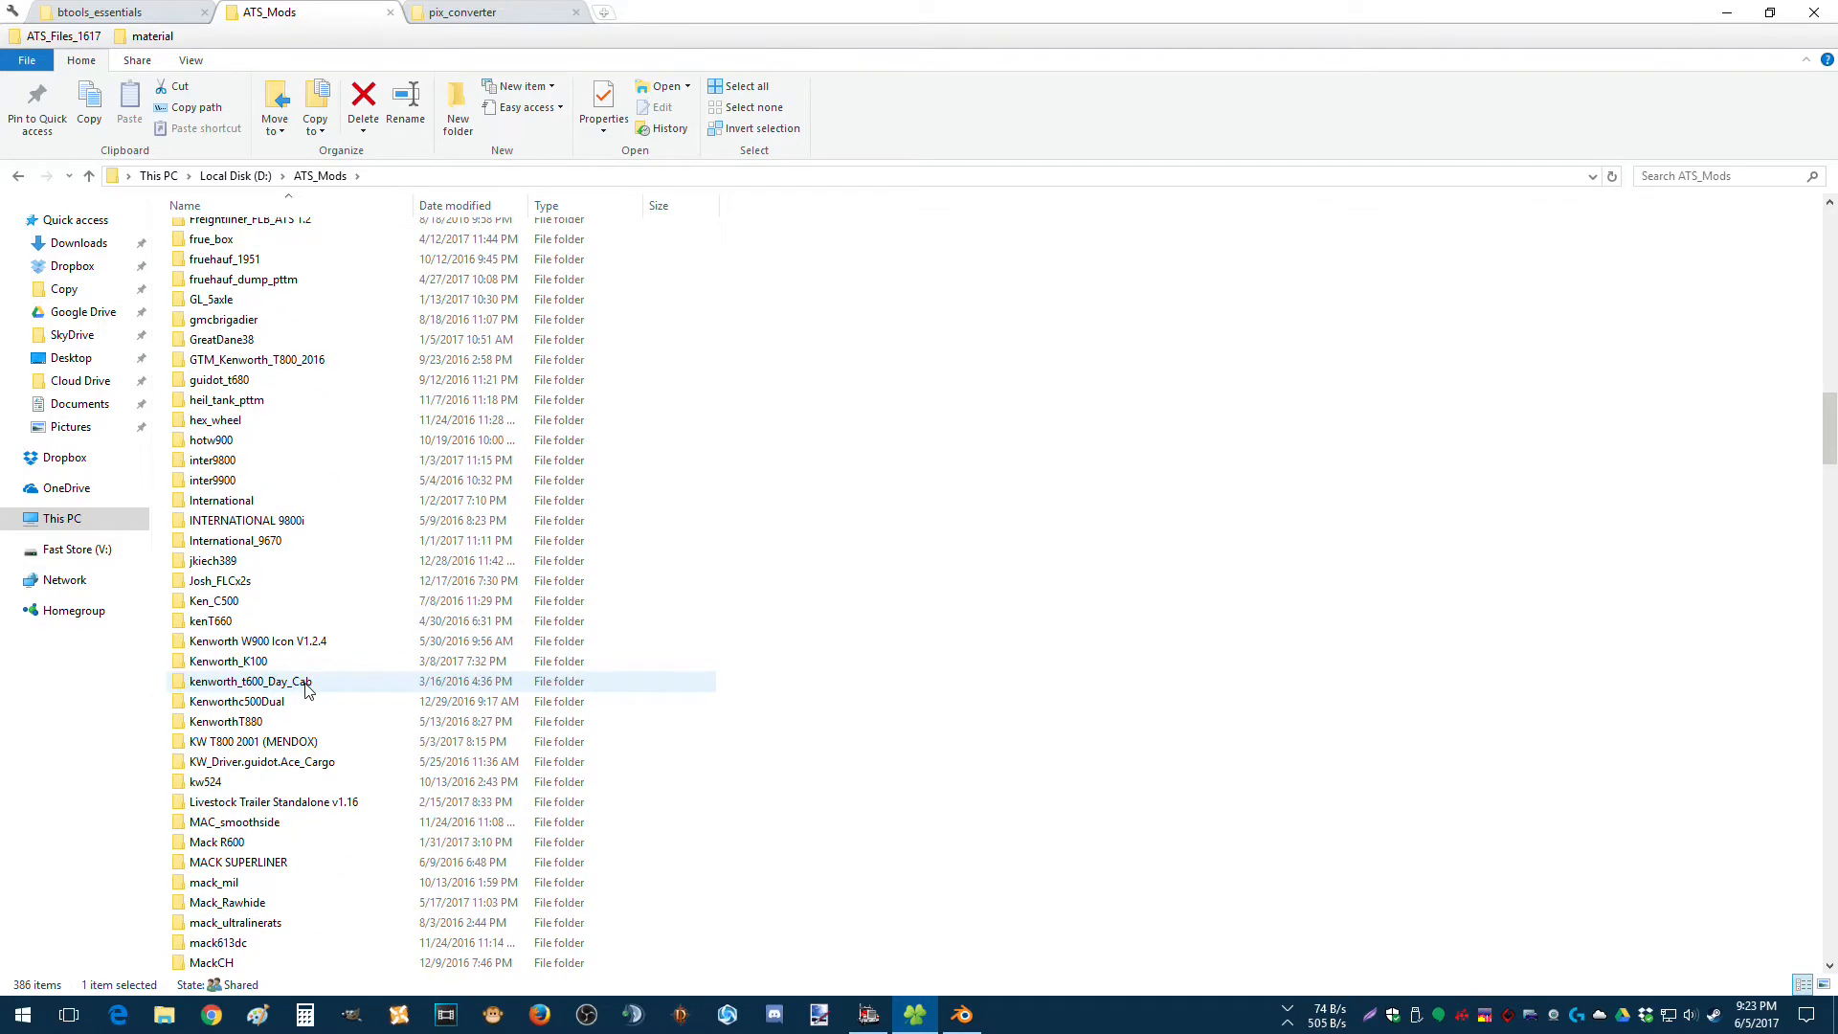
scroll(307, 691, down, 1)
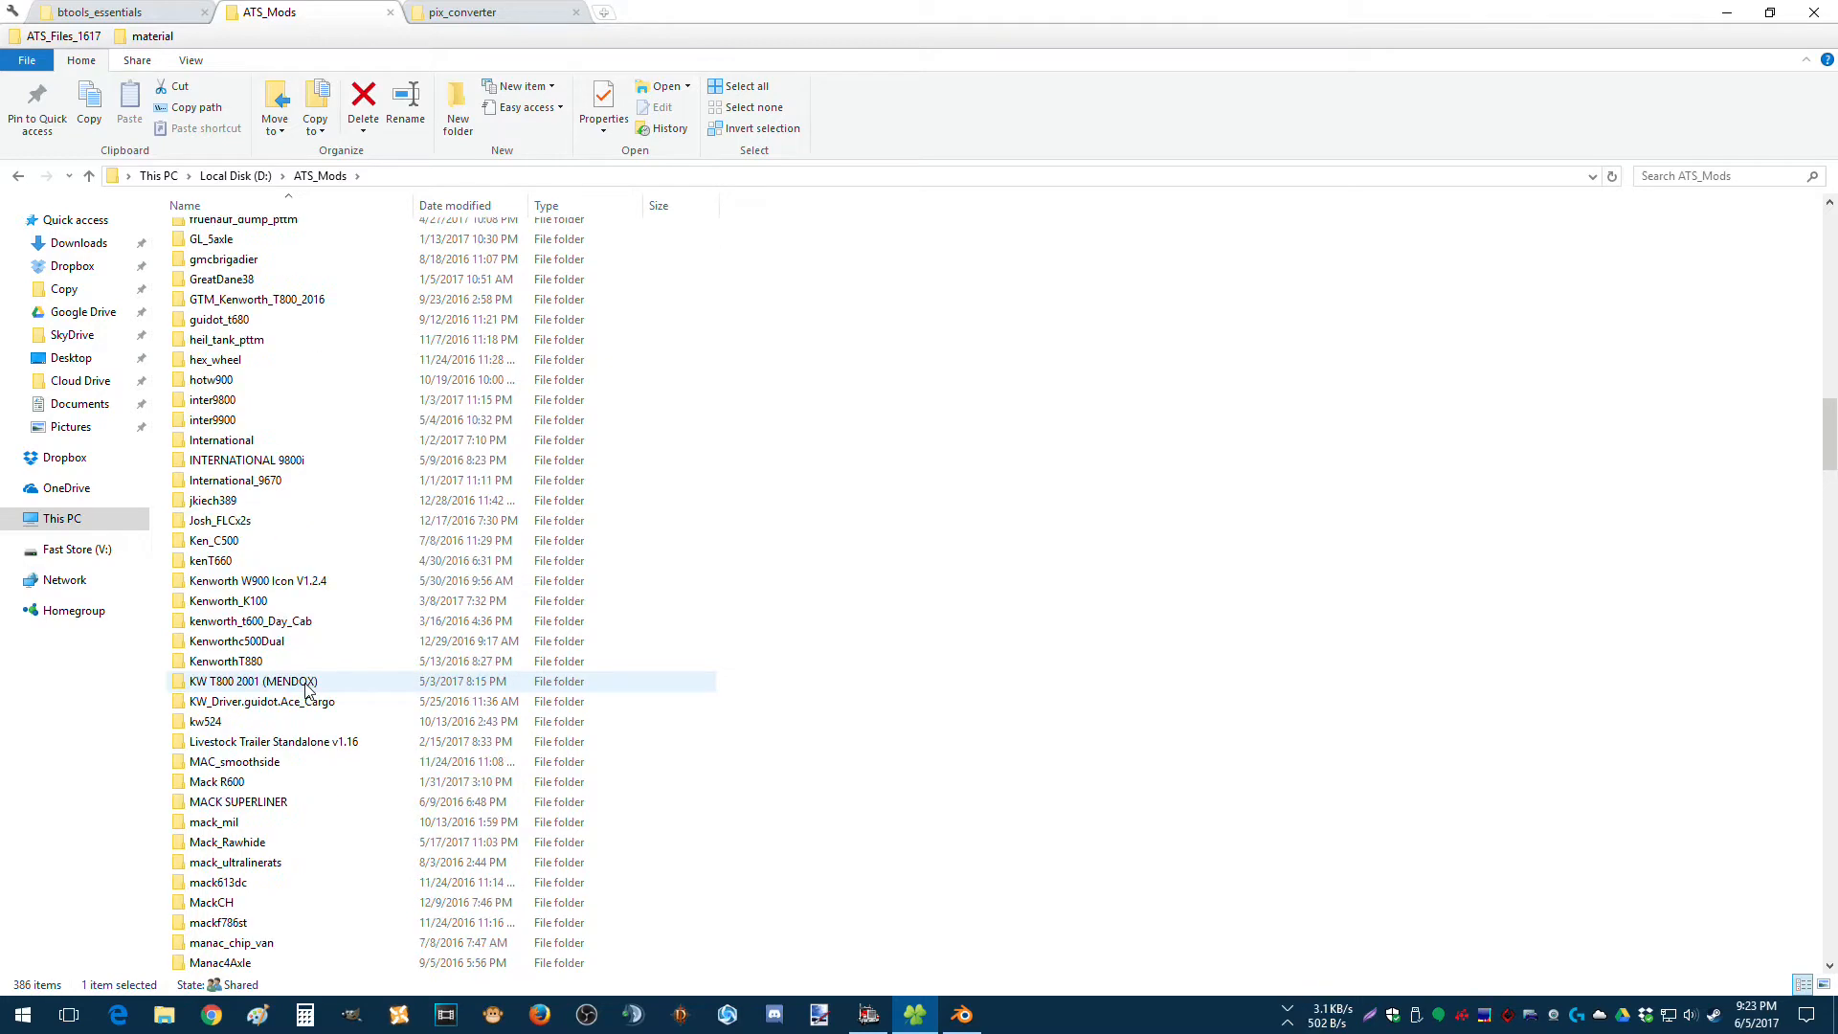
scroll(308, 691, down, 1)
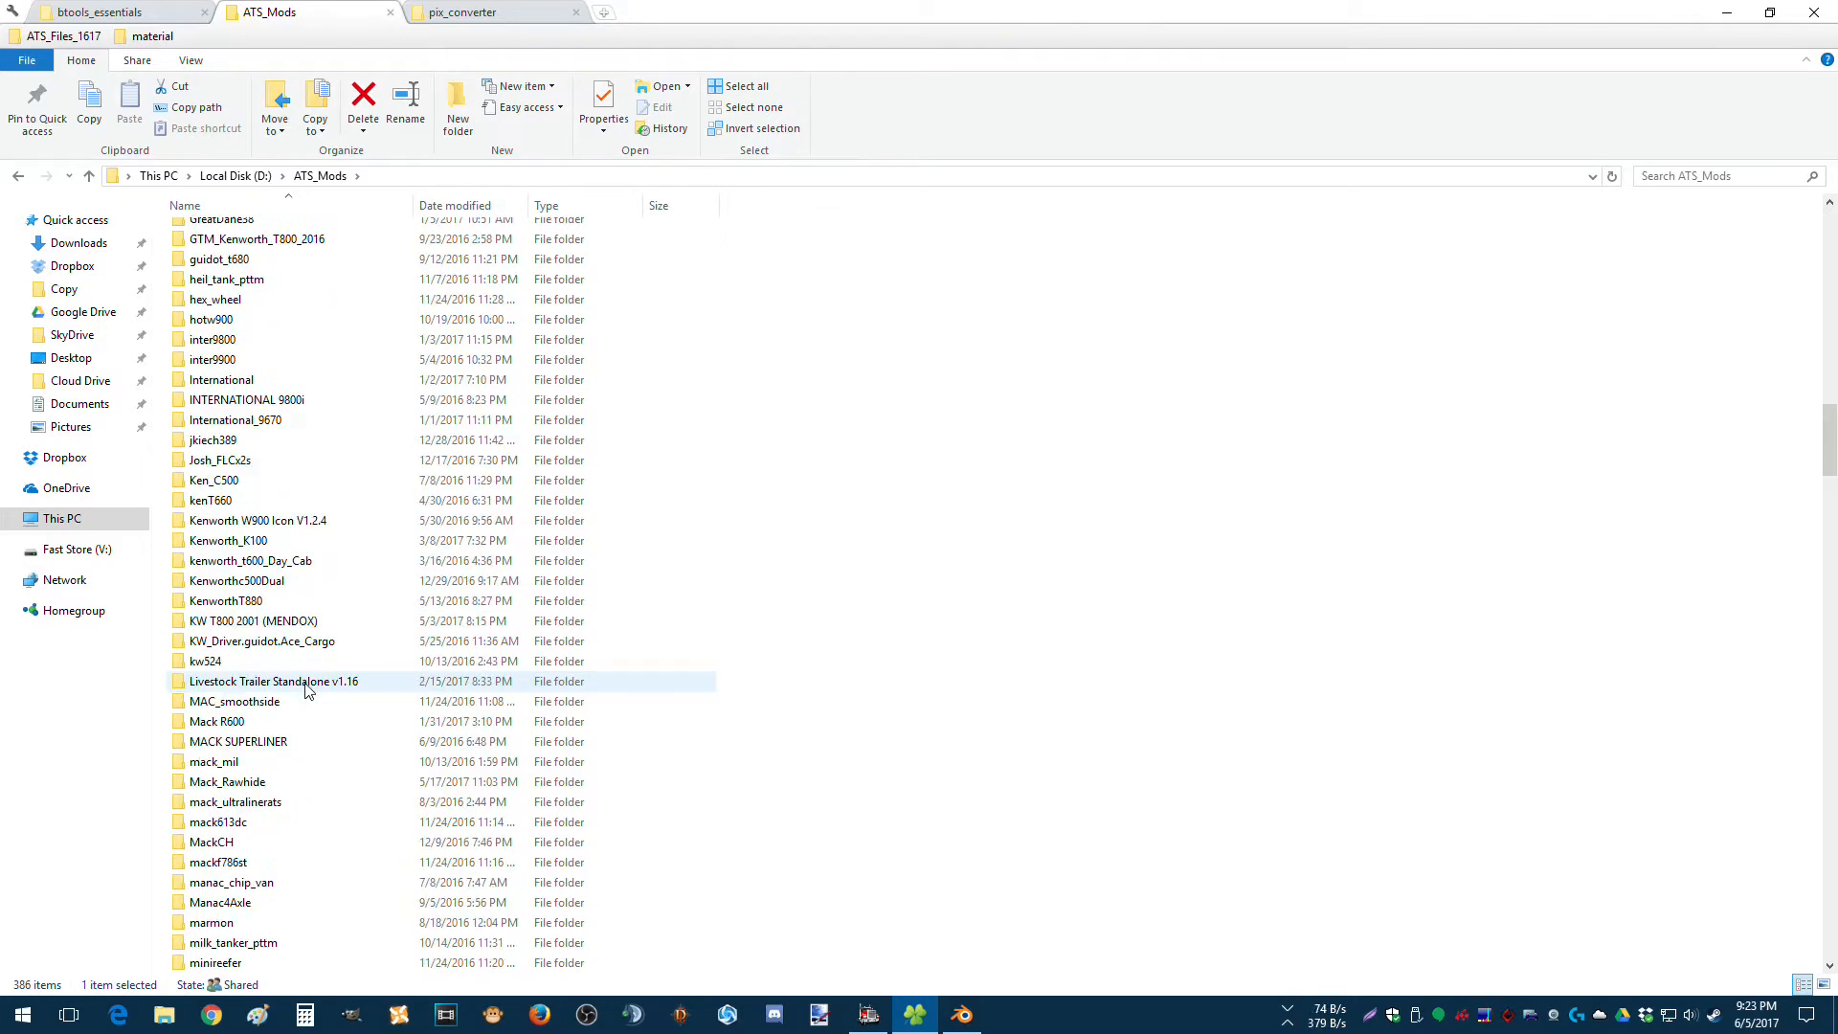
scroll(307, 690, down, 1)
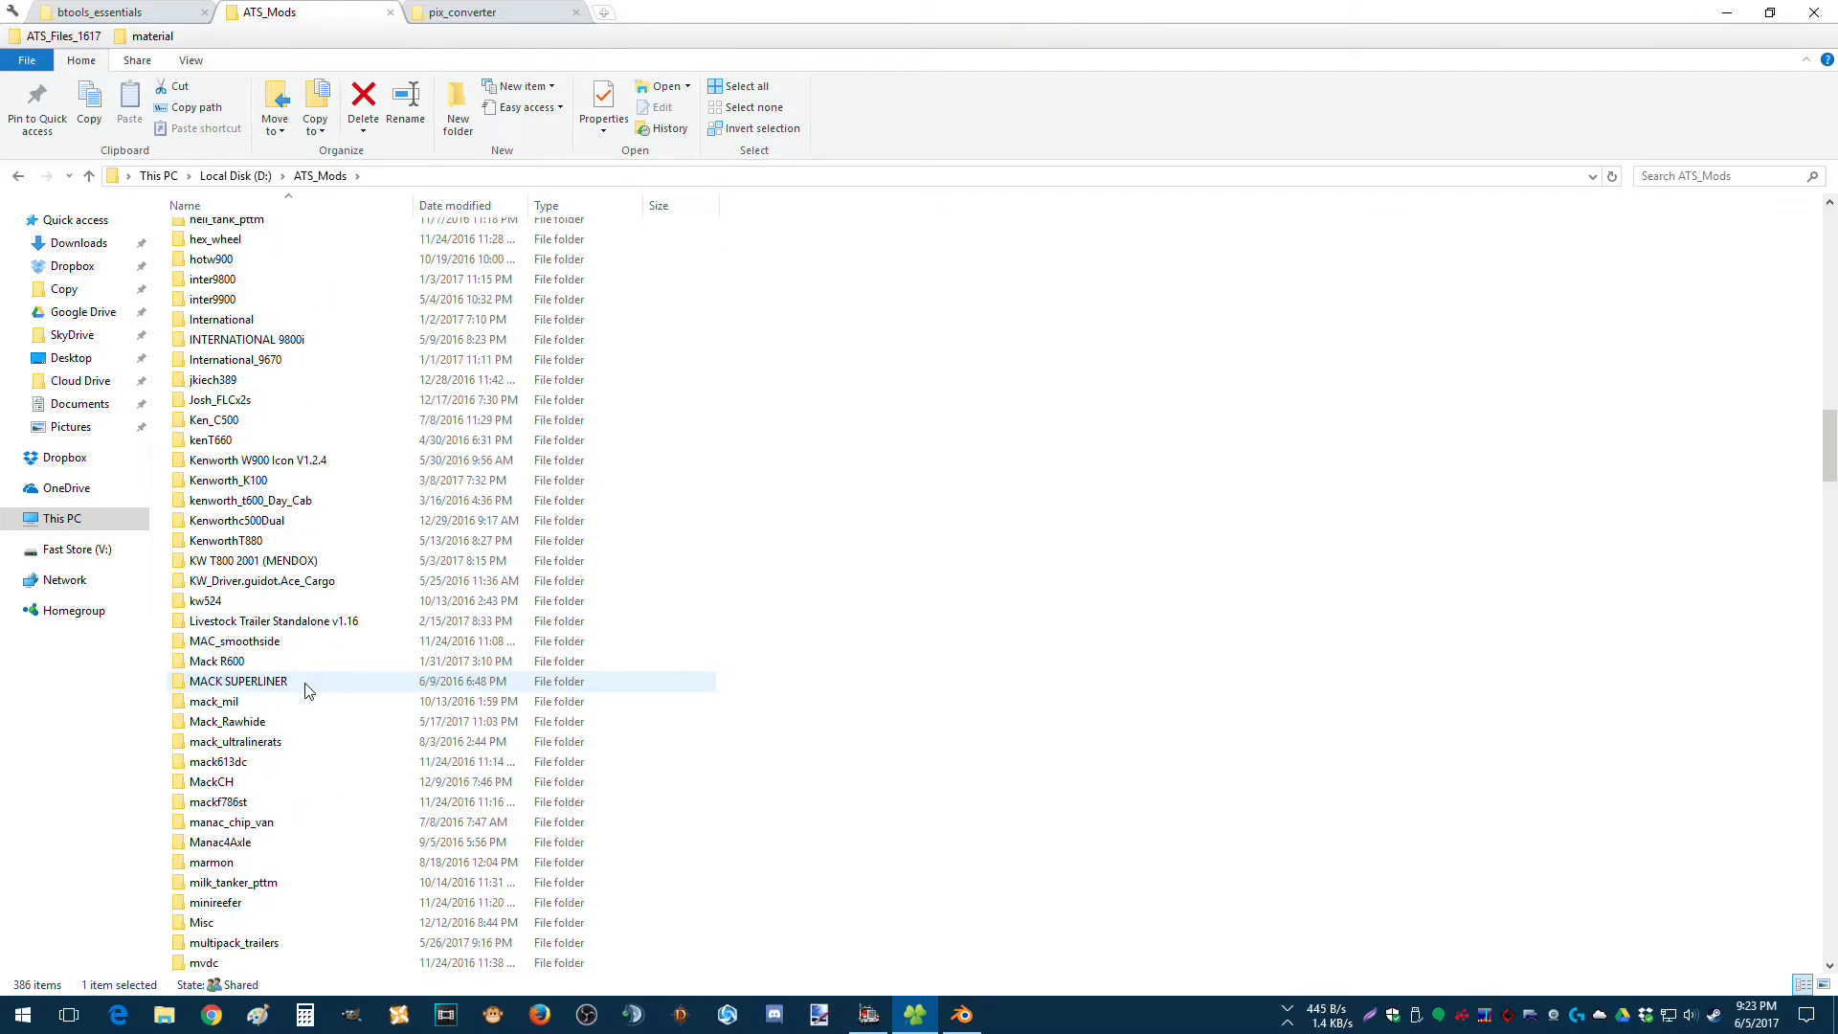
scroll(308, 690, down, 1)
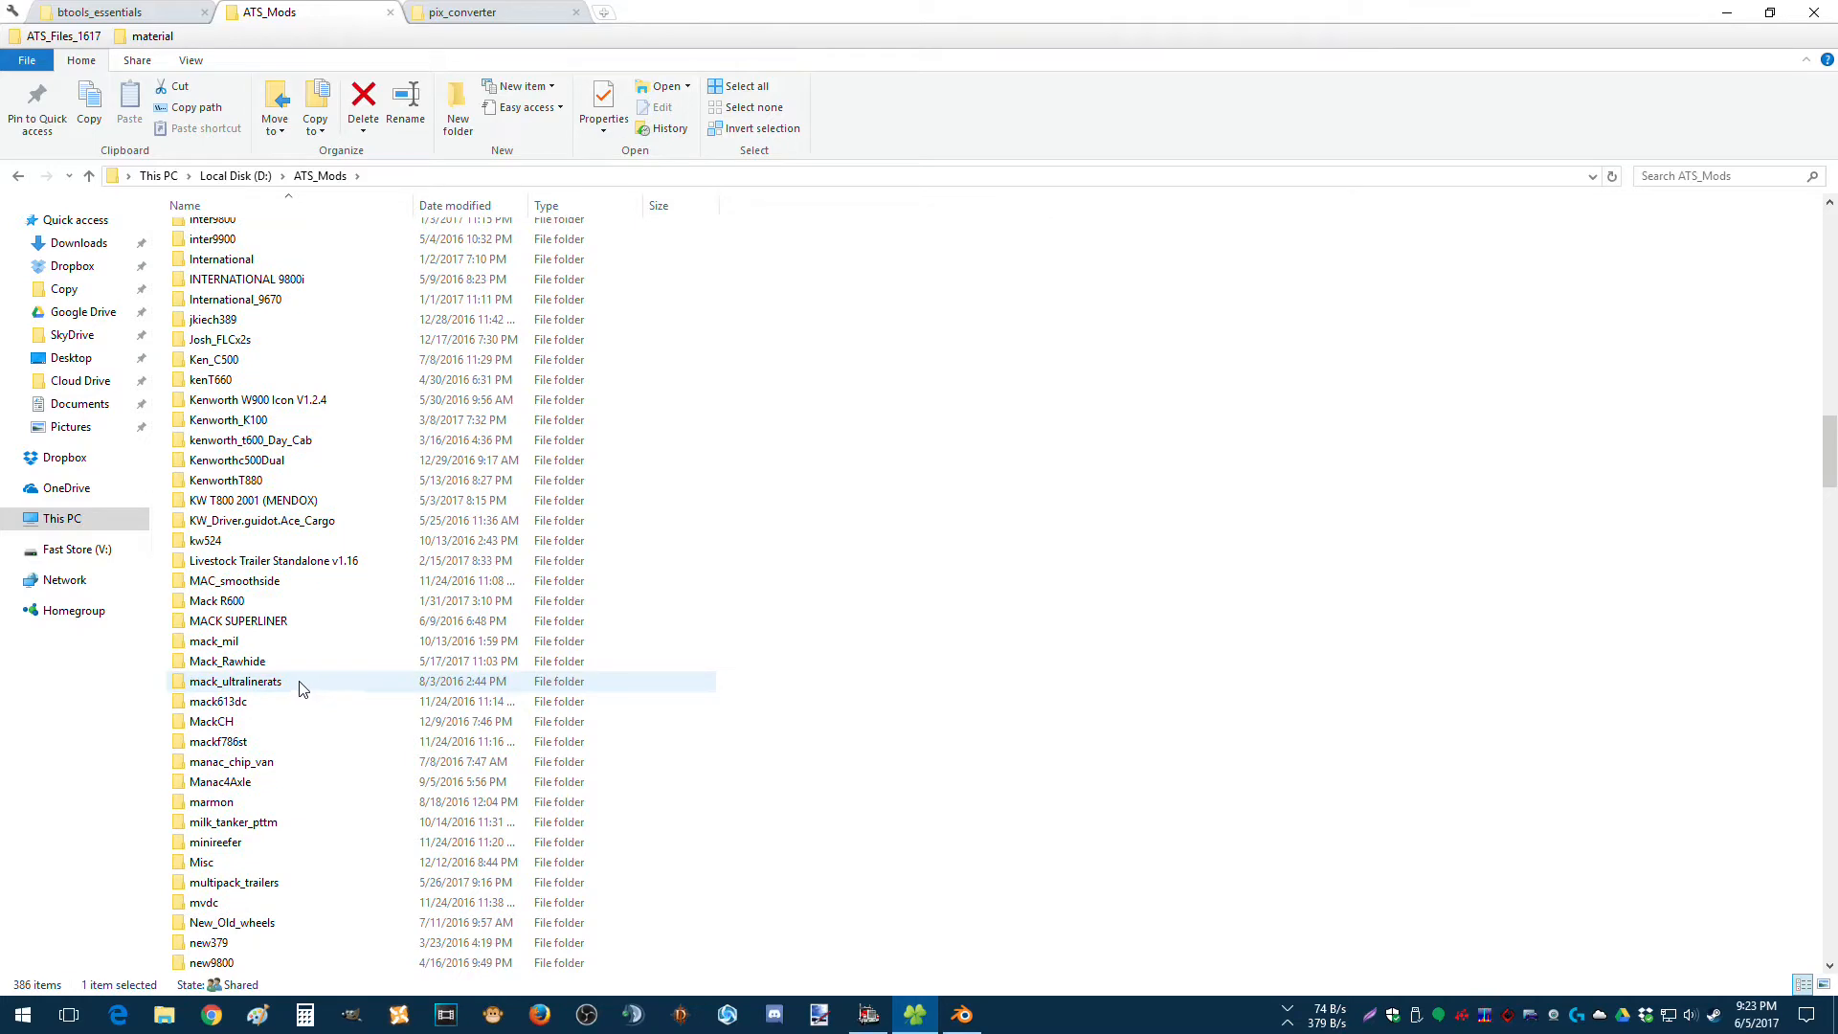
scroll(303, 690, down, 1)
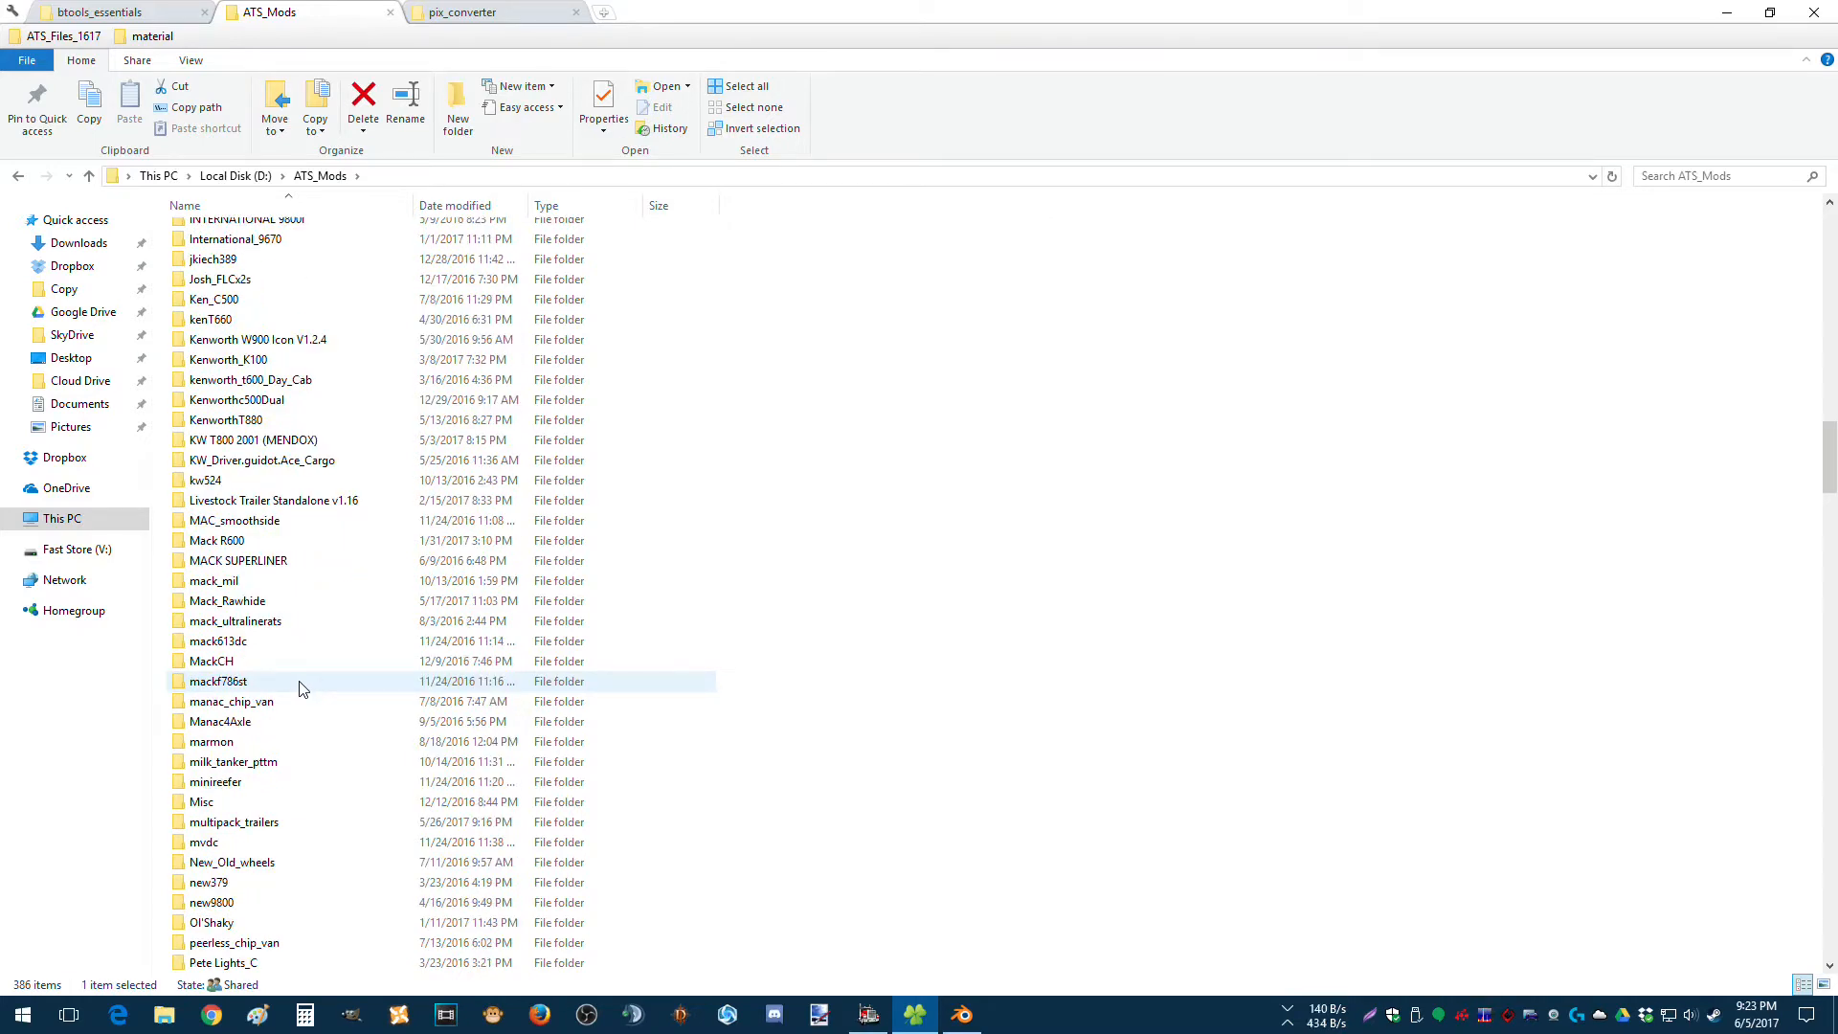
scroll(299, 689, down, 4)
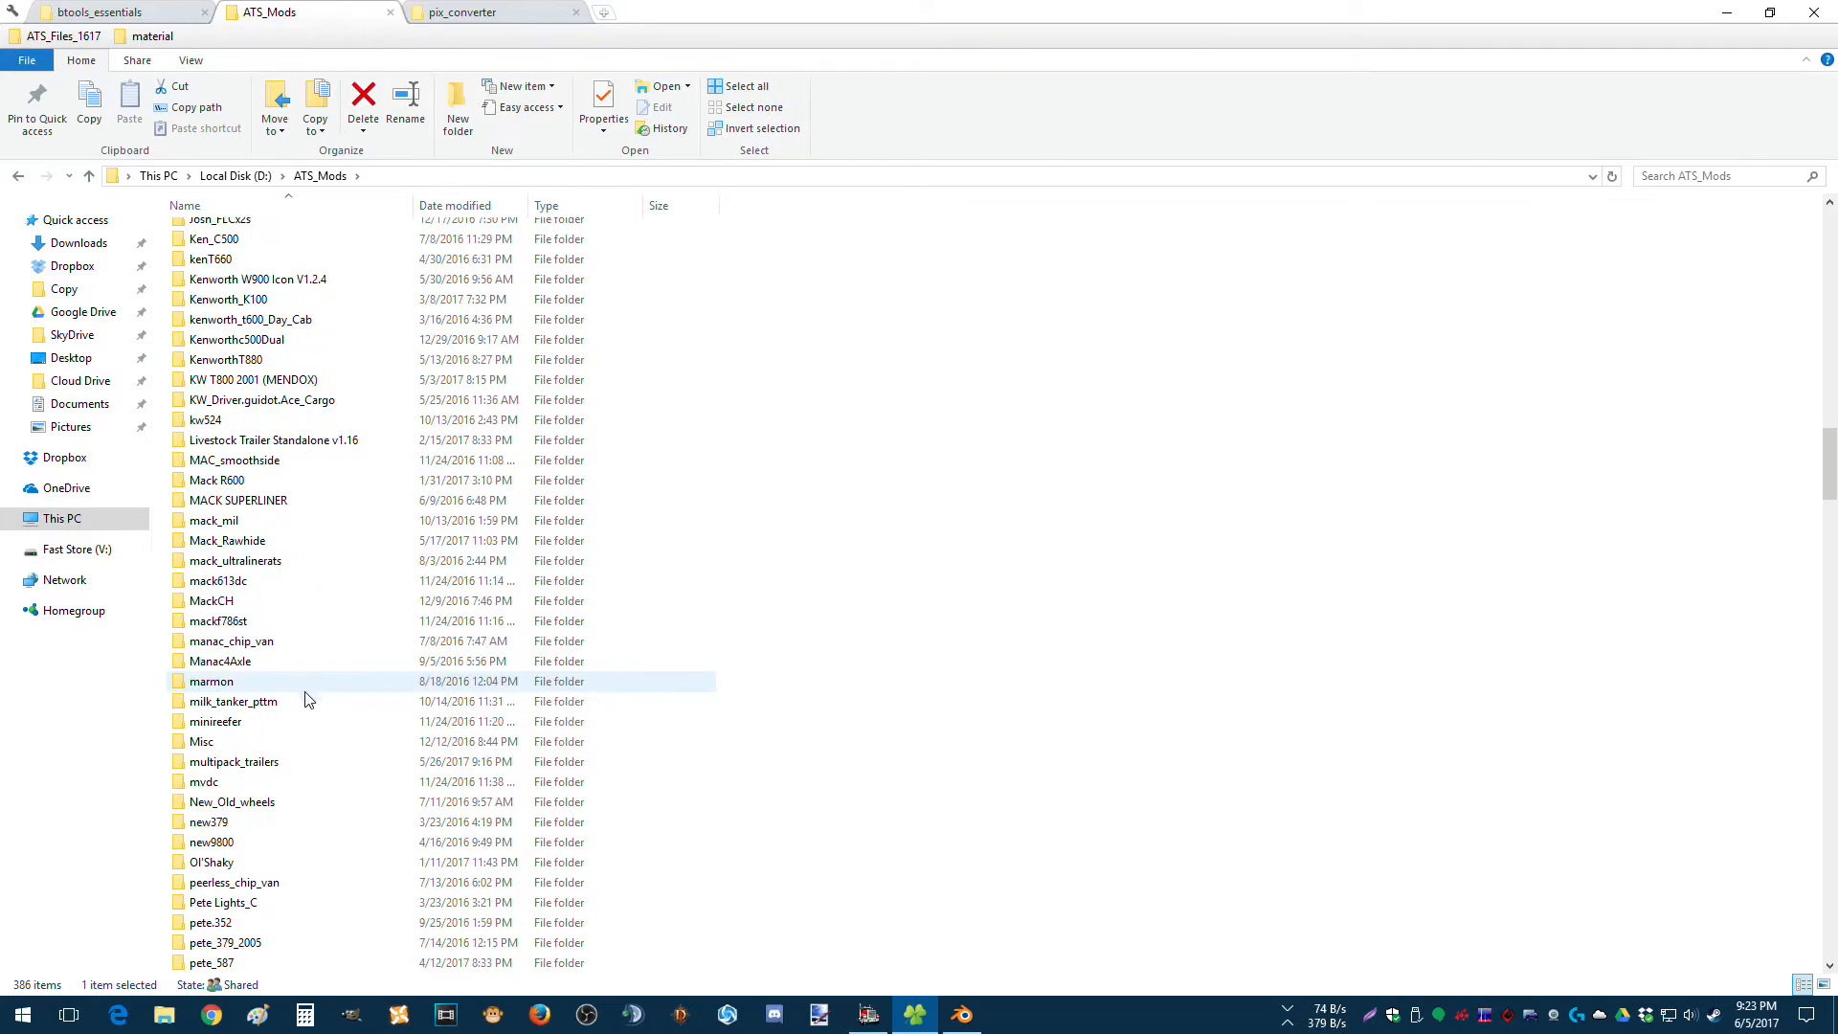
scroll(306, 706, down, 2)
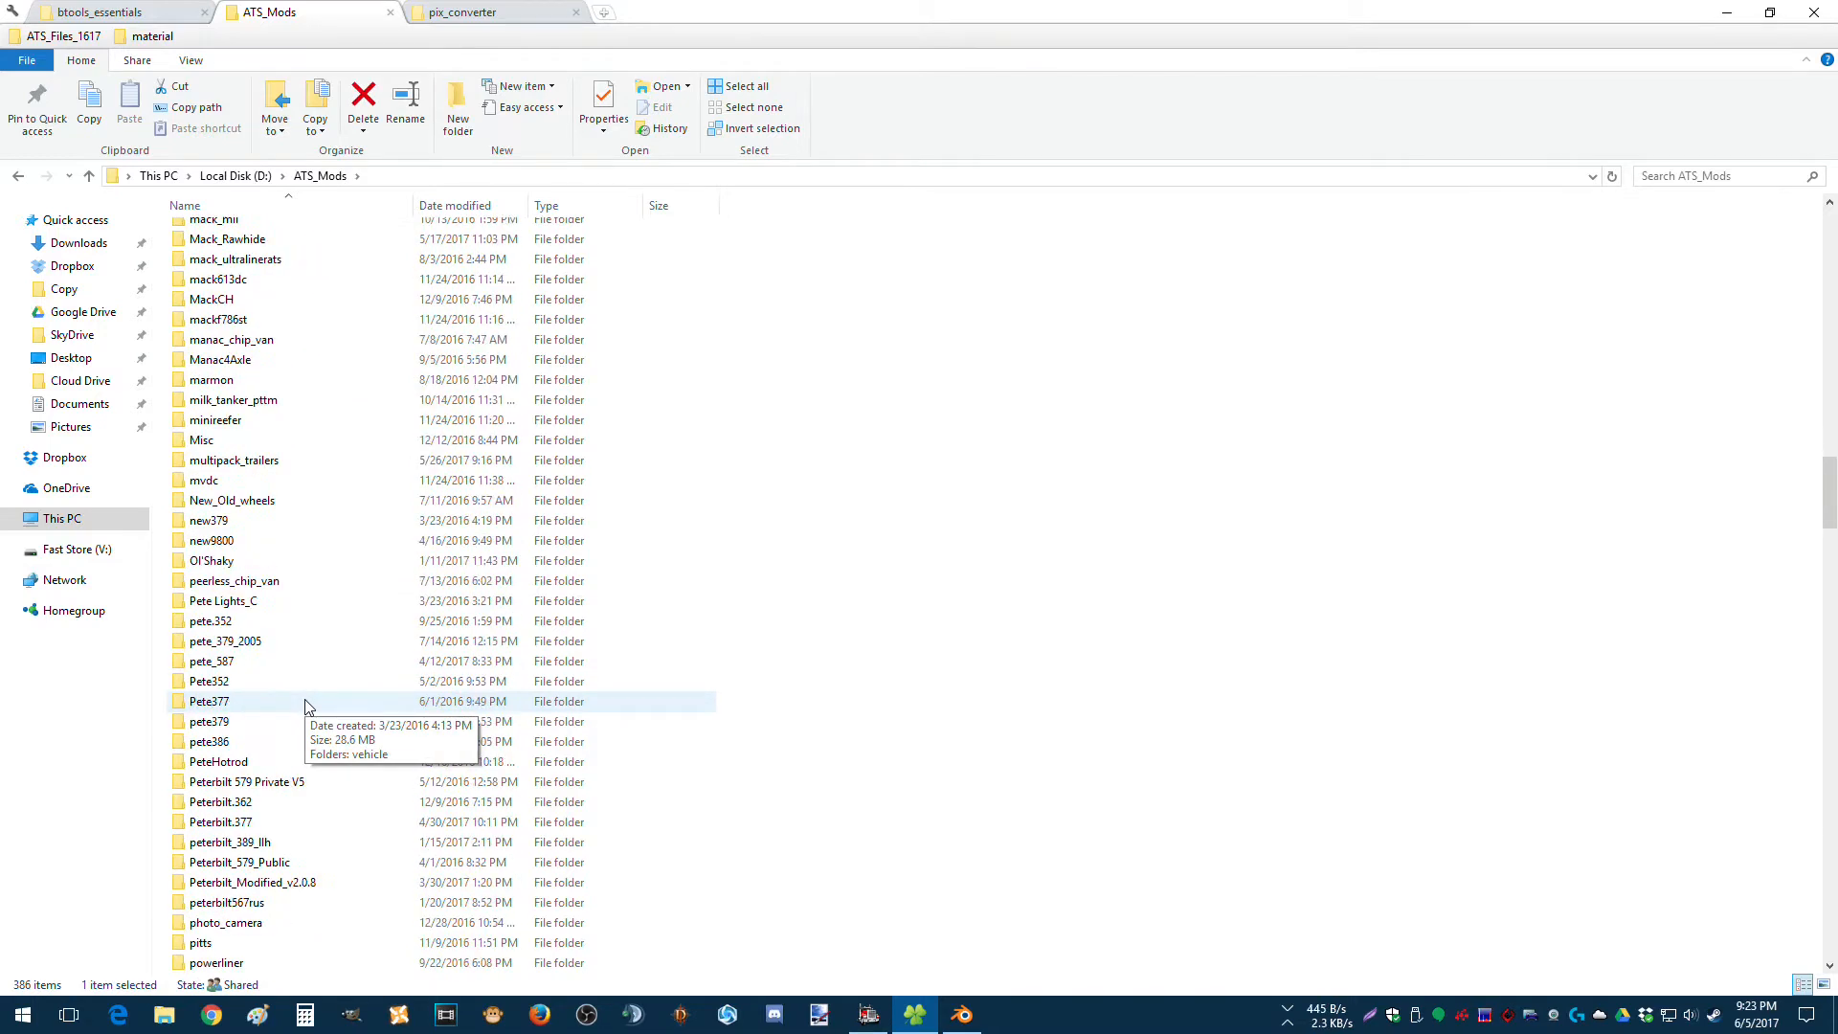
scroll(306, 706, down, 1)
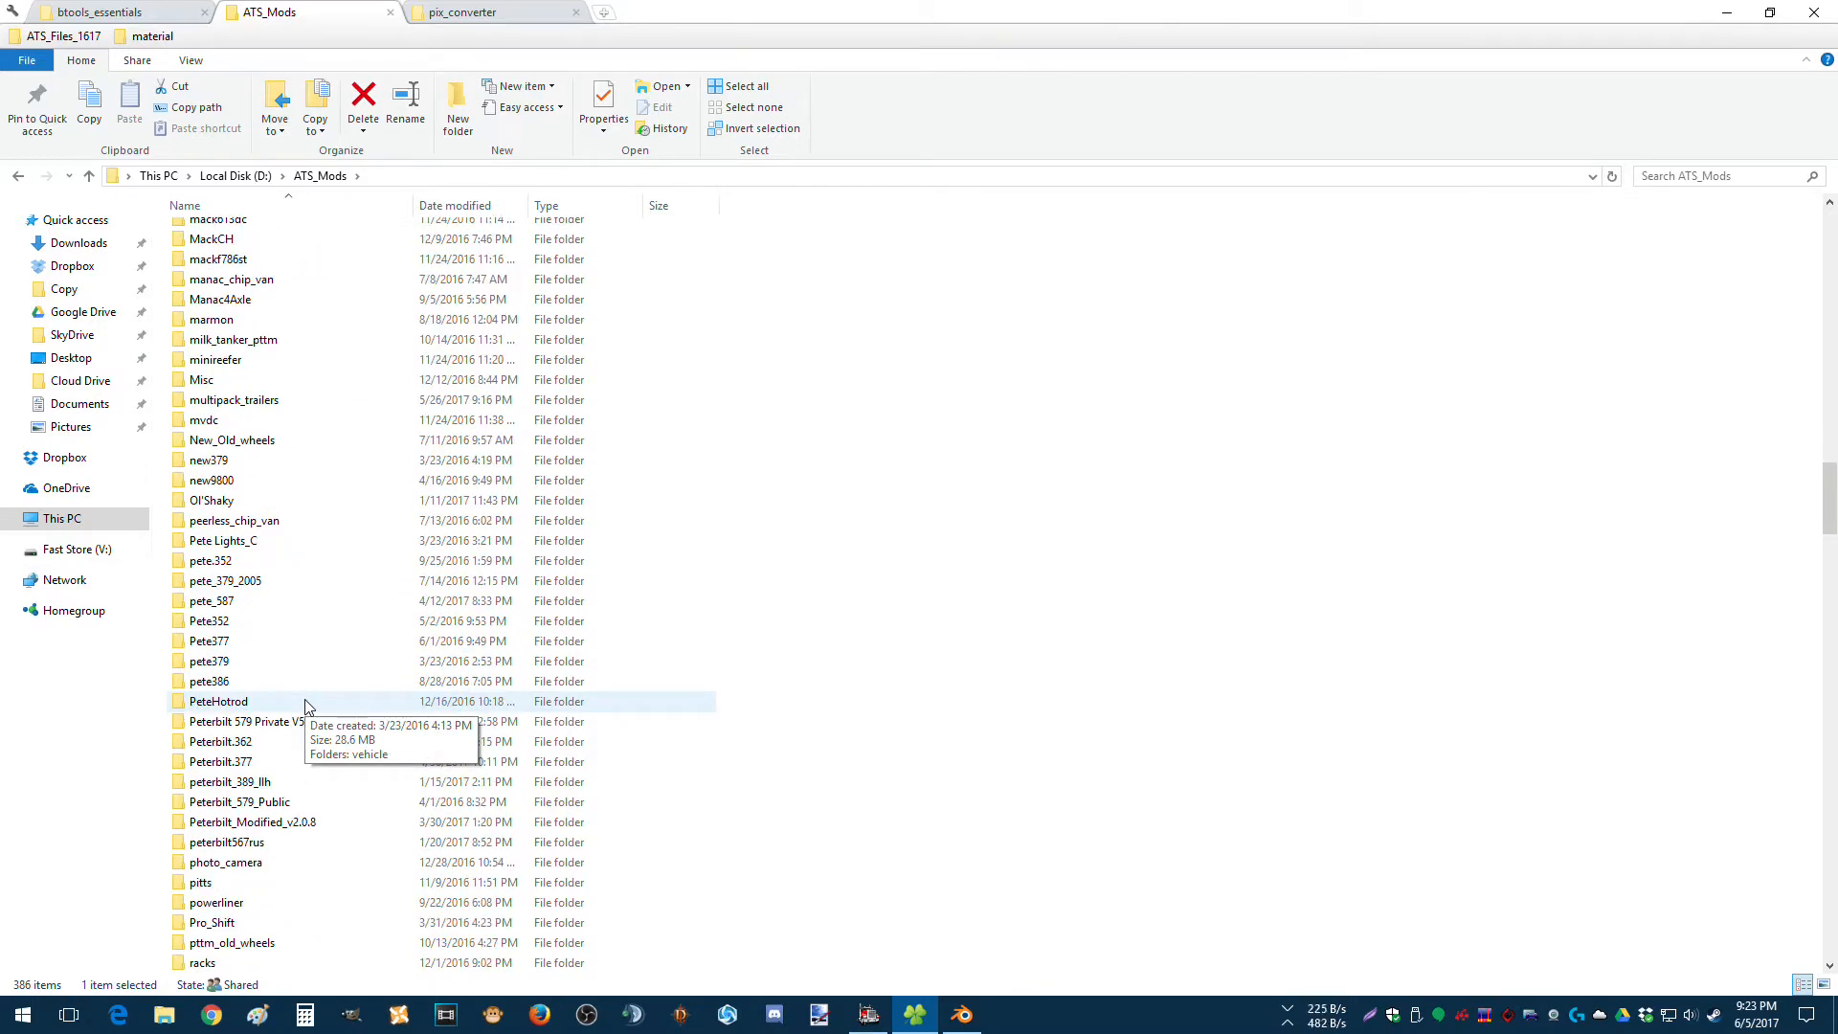
scroll(306, 707, down, 1)
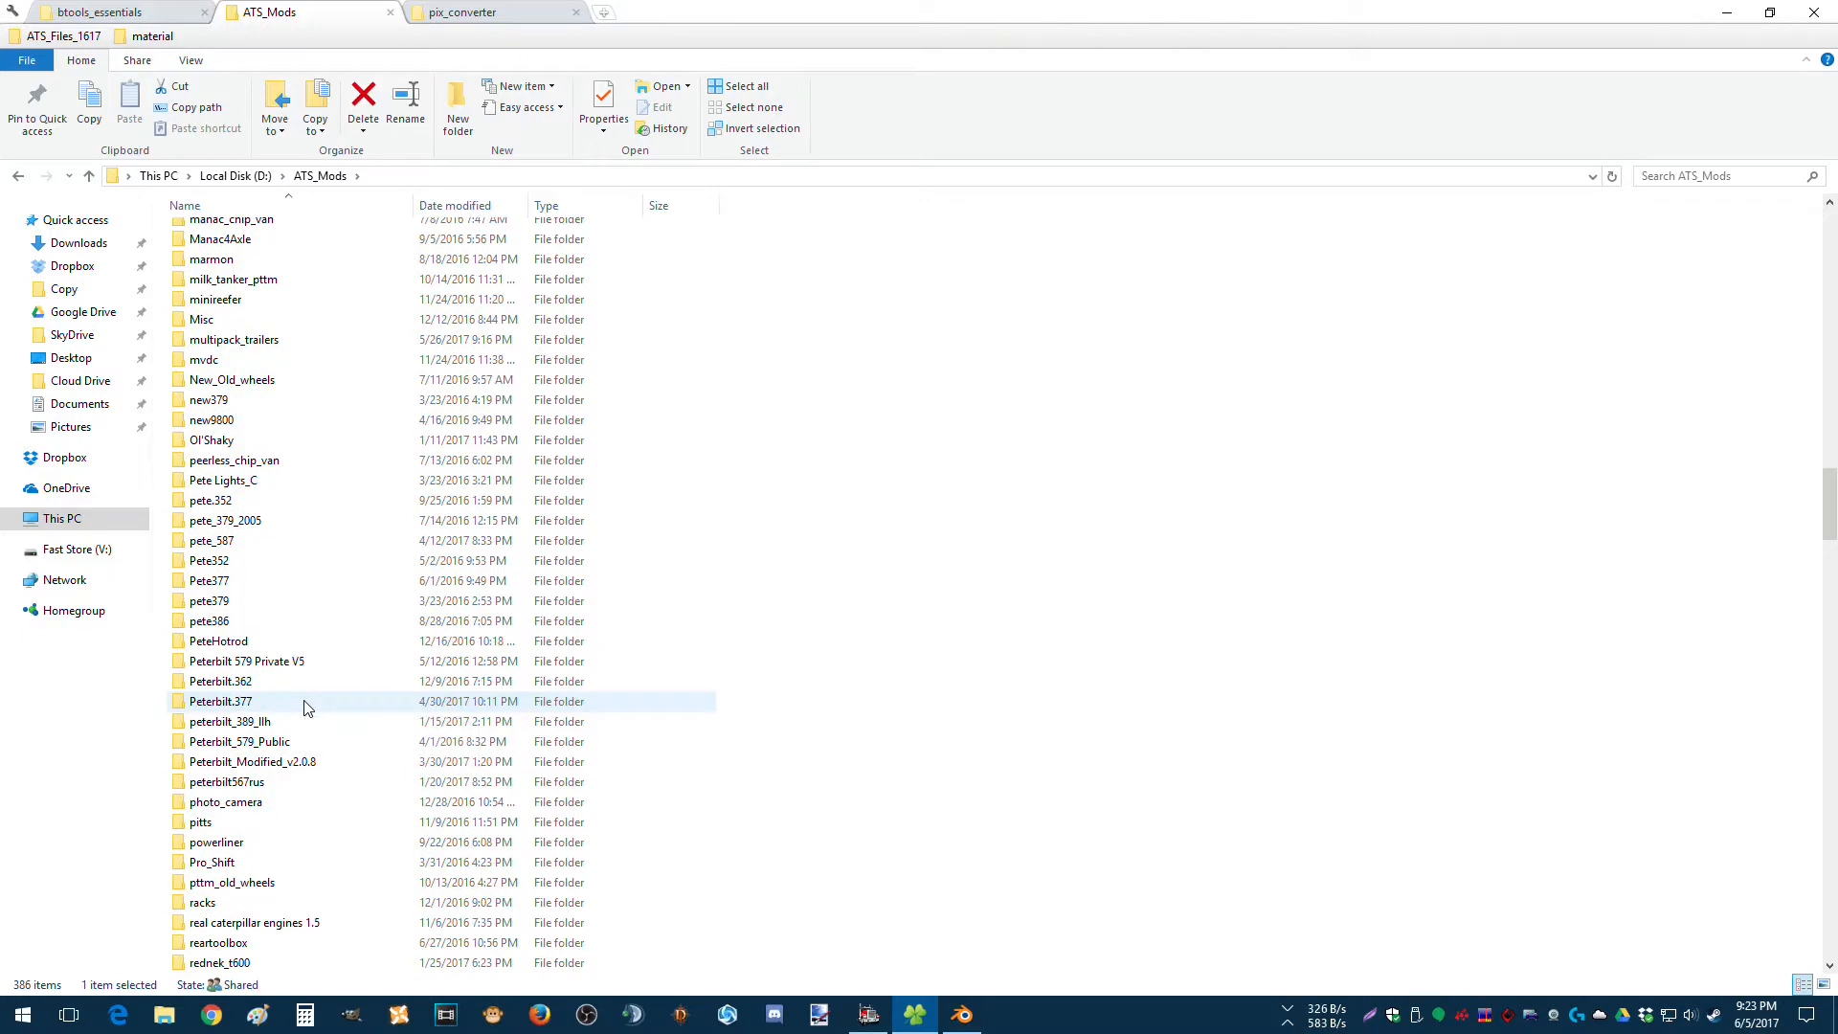
scroll(306, 707, down, 1)
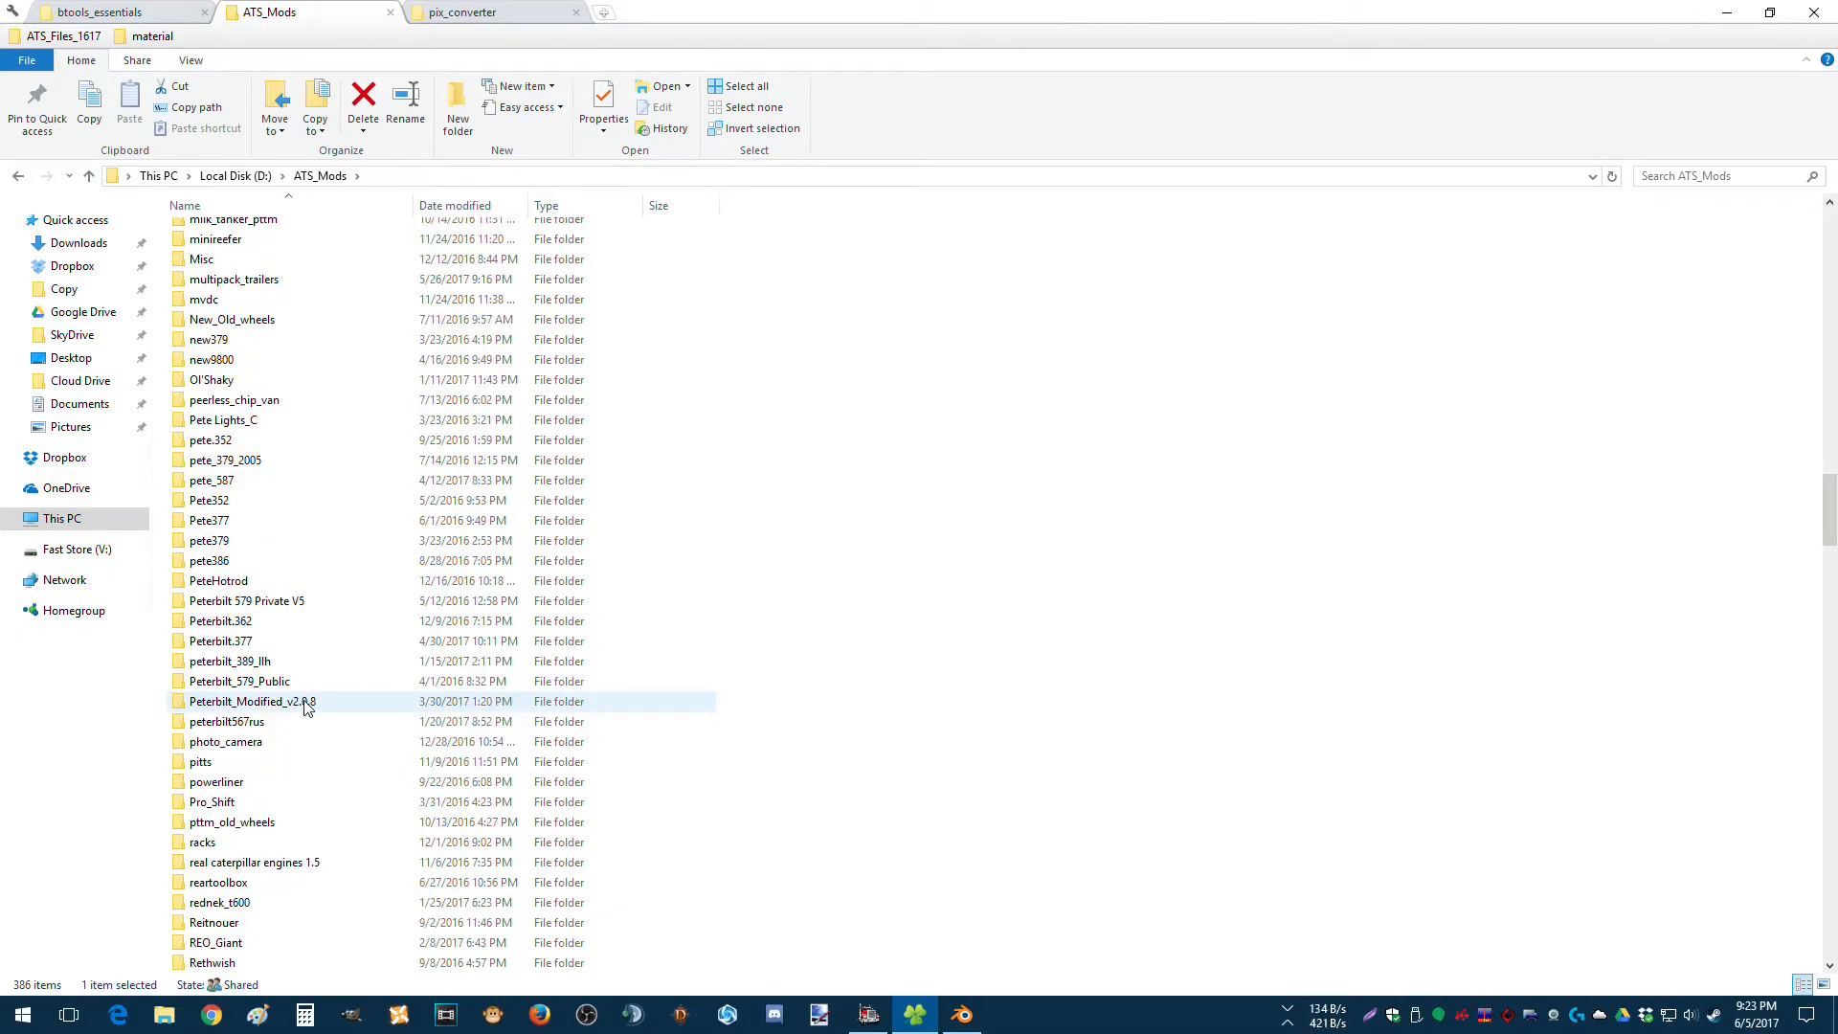
scroll(306, 706, down, 2)
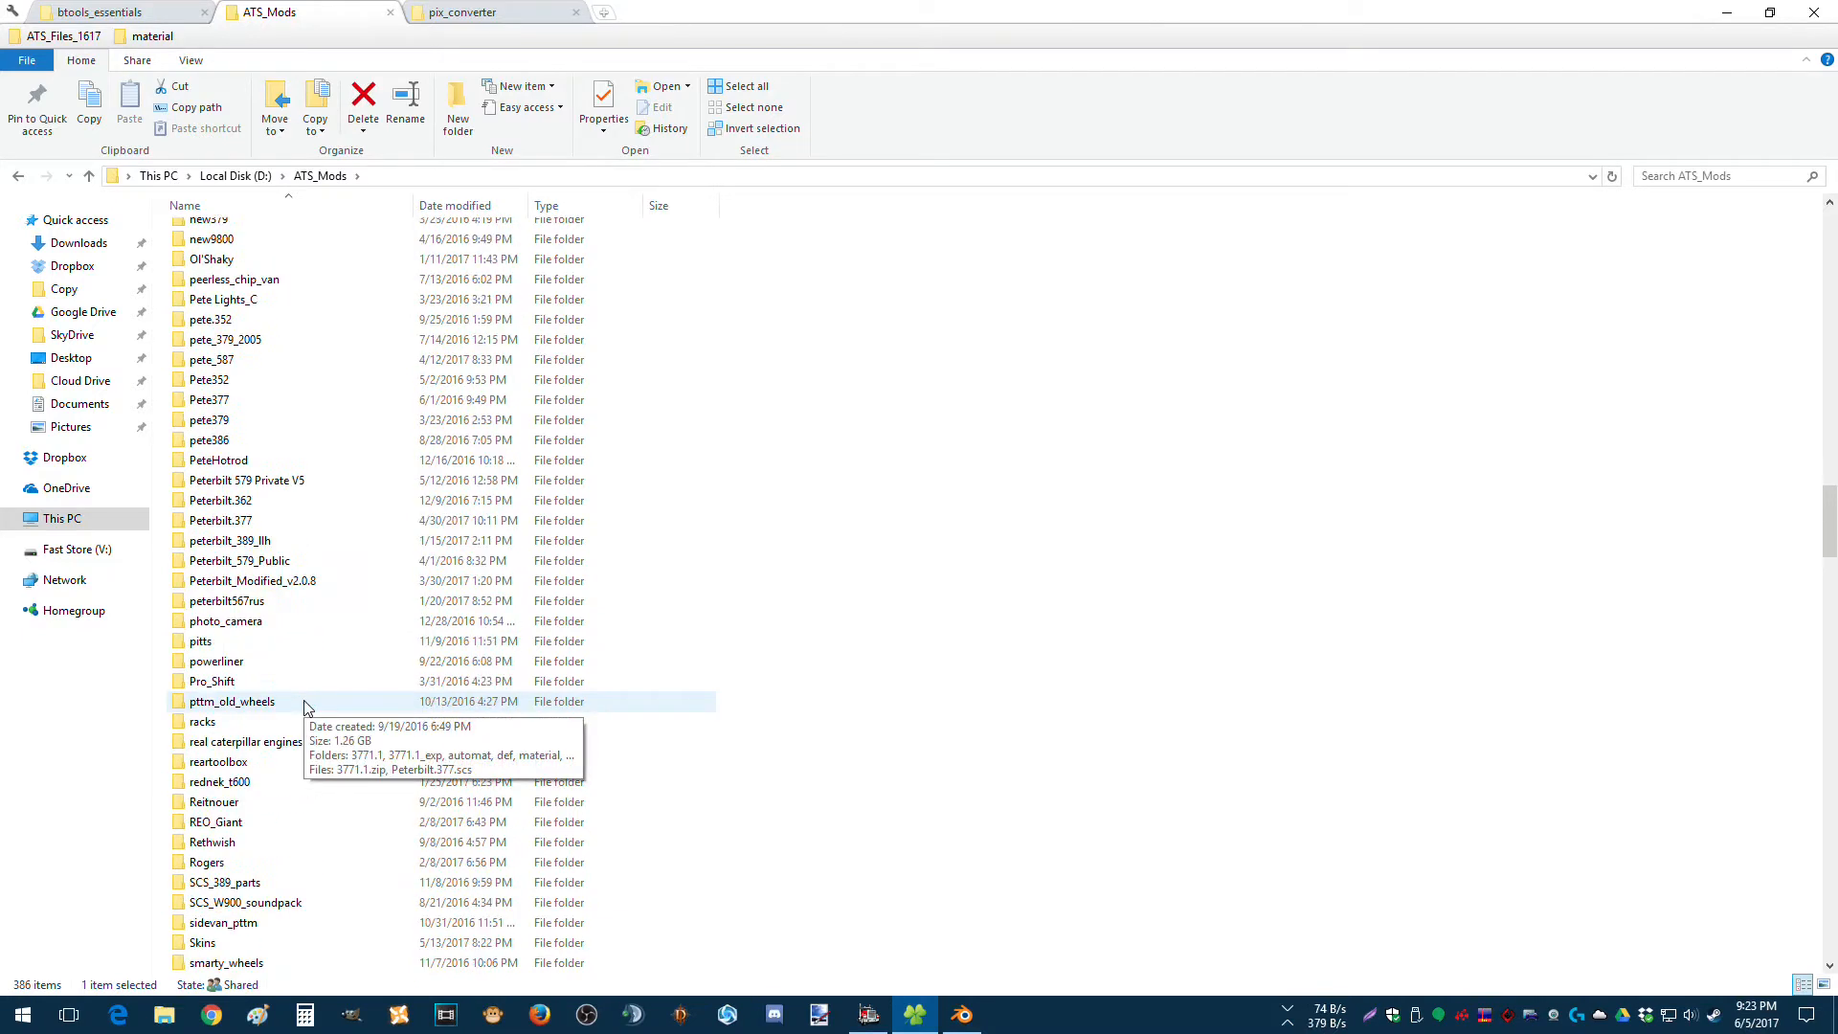
scroll(306, 706, down, 1)
scroll(306, 706, down, 1)
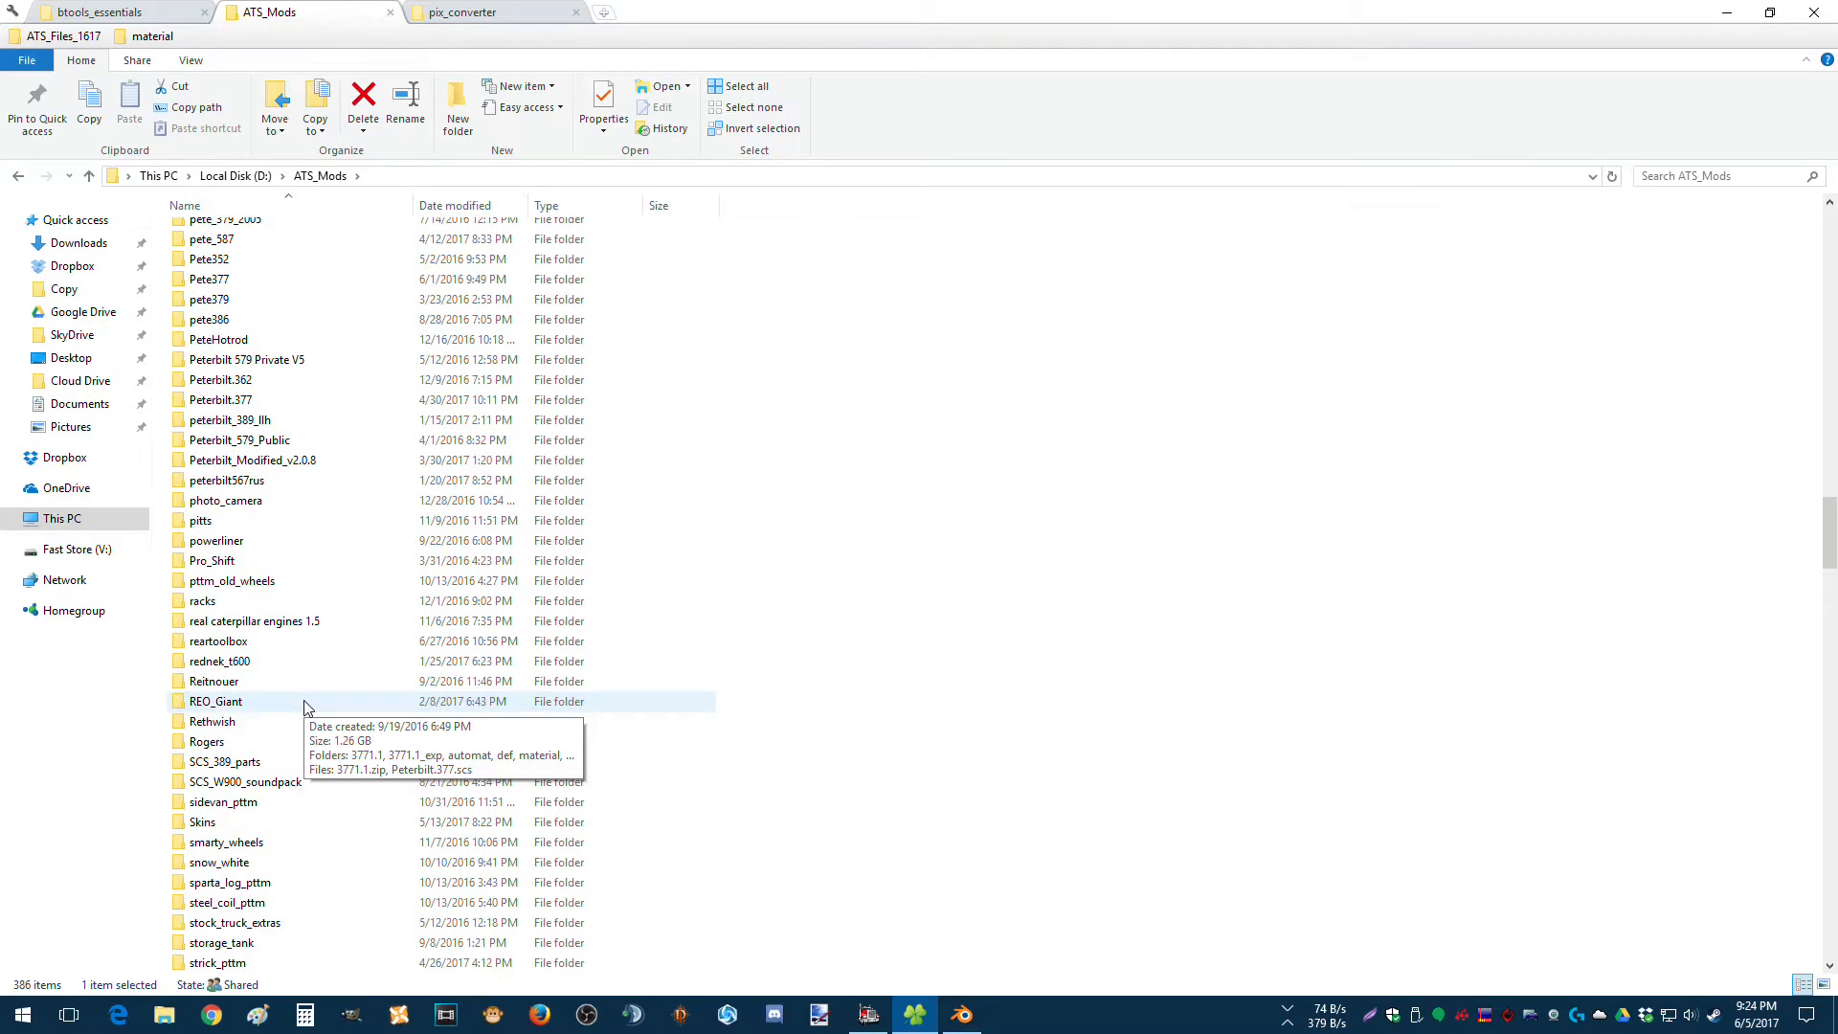
scroll(306, 706, down, 1)
scroll(306, 707, down, 1)
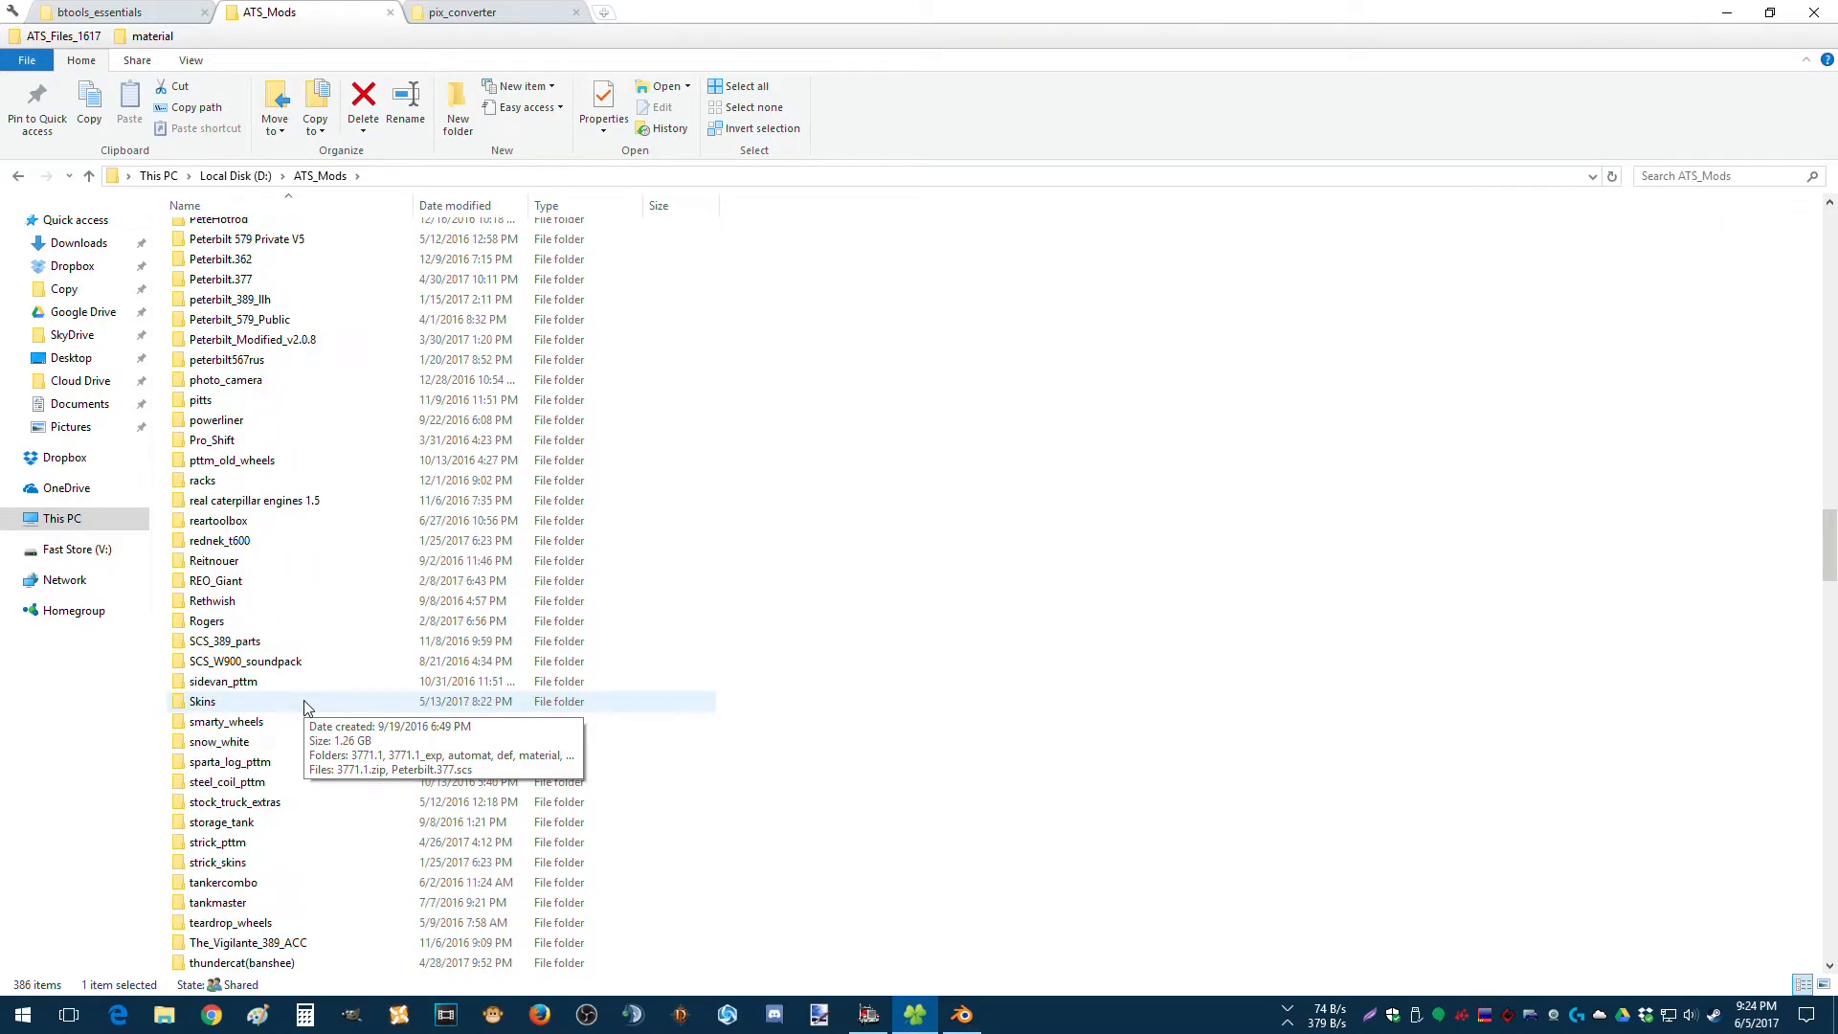
double_click(219, 905)
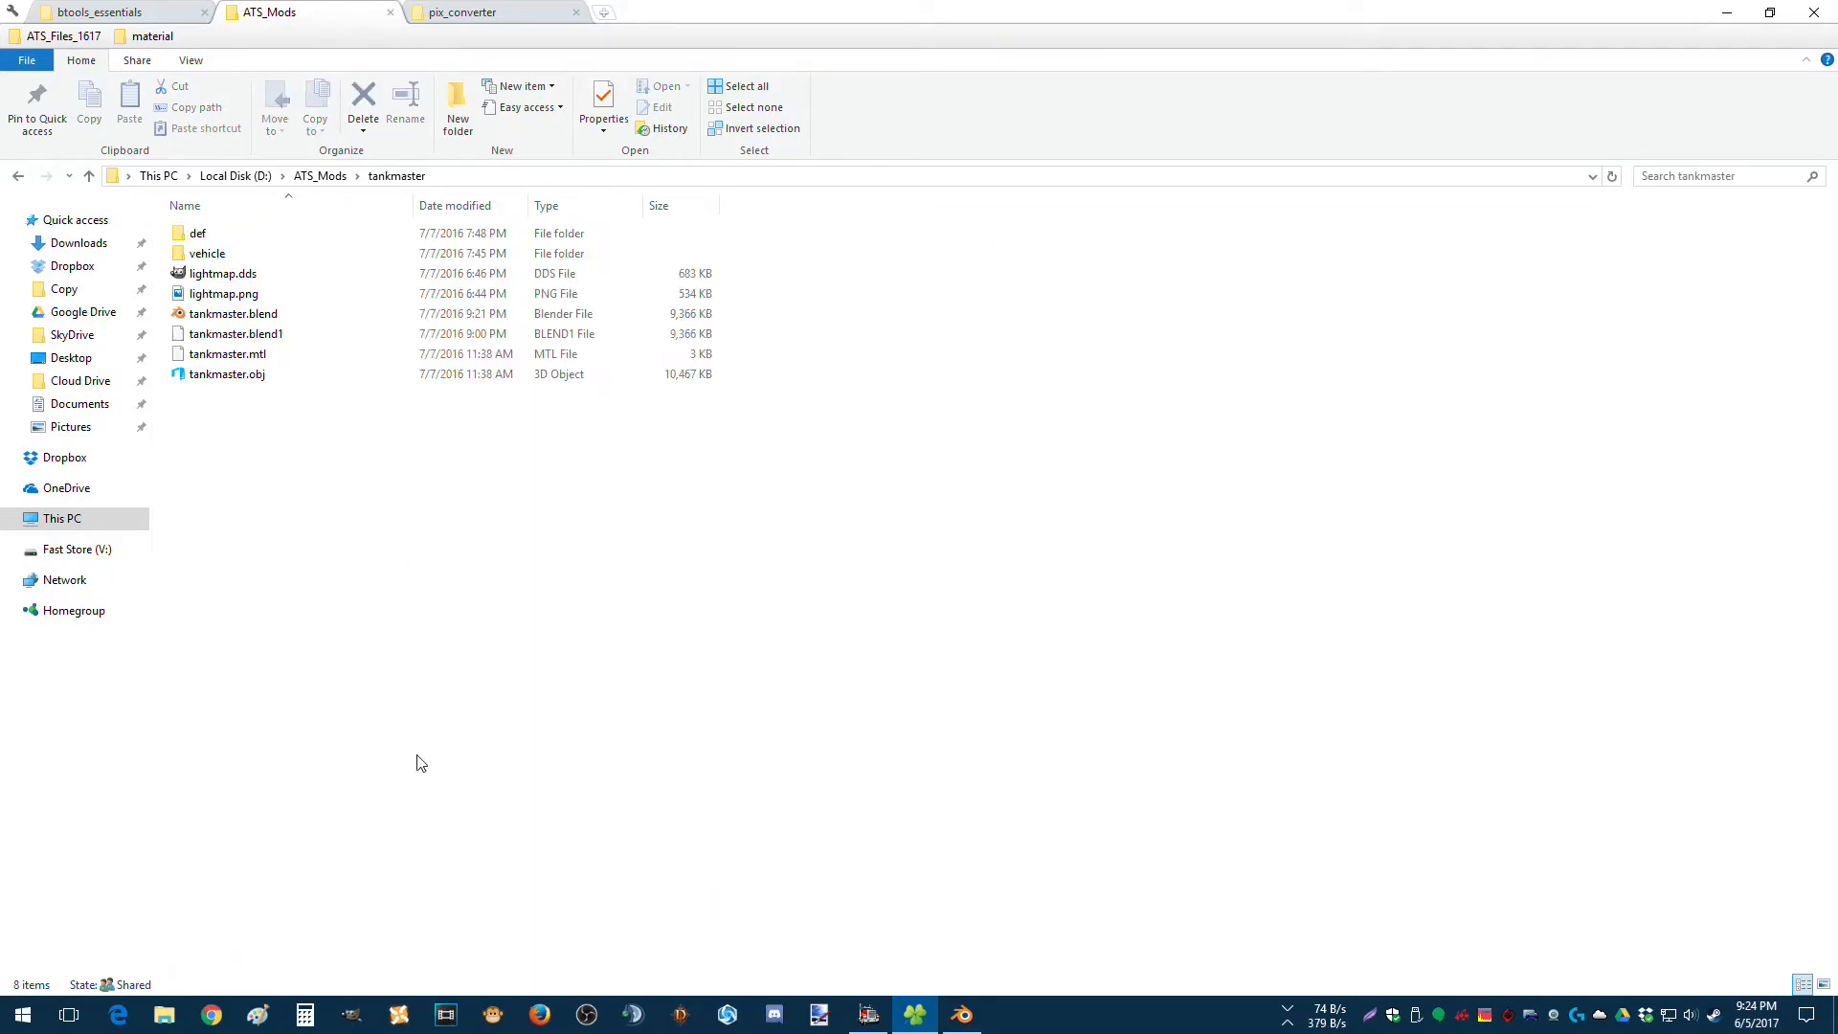
click(18, 176)
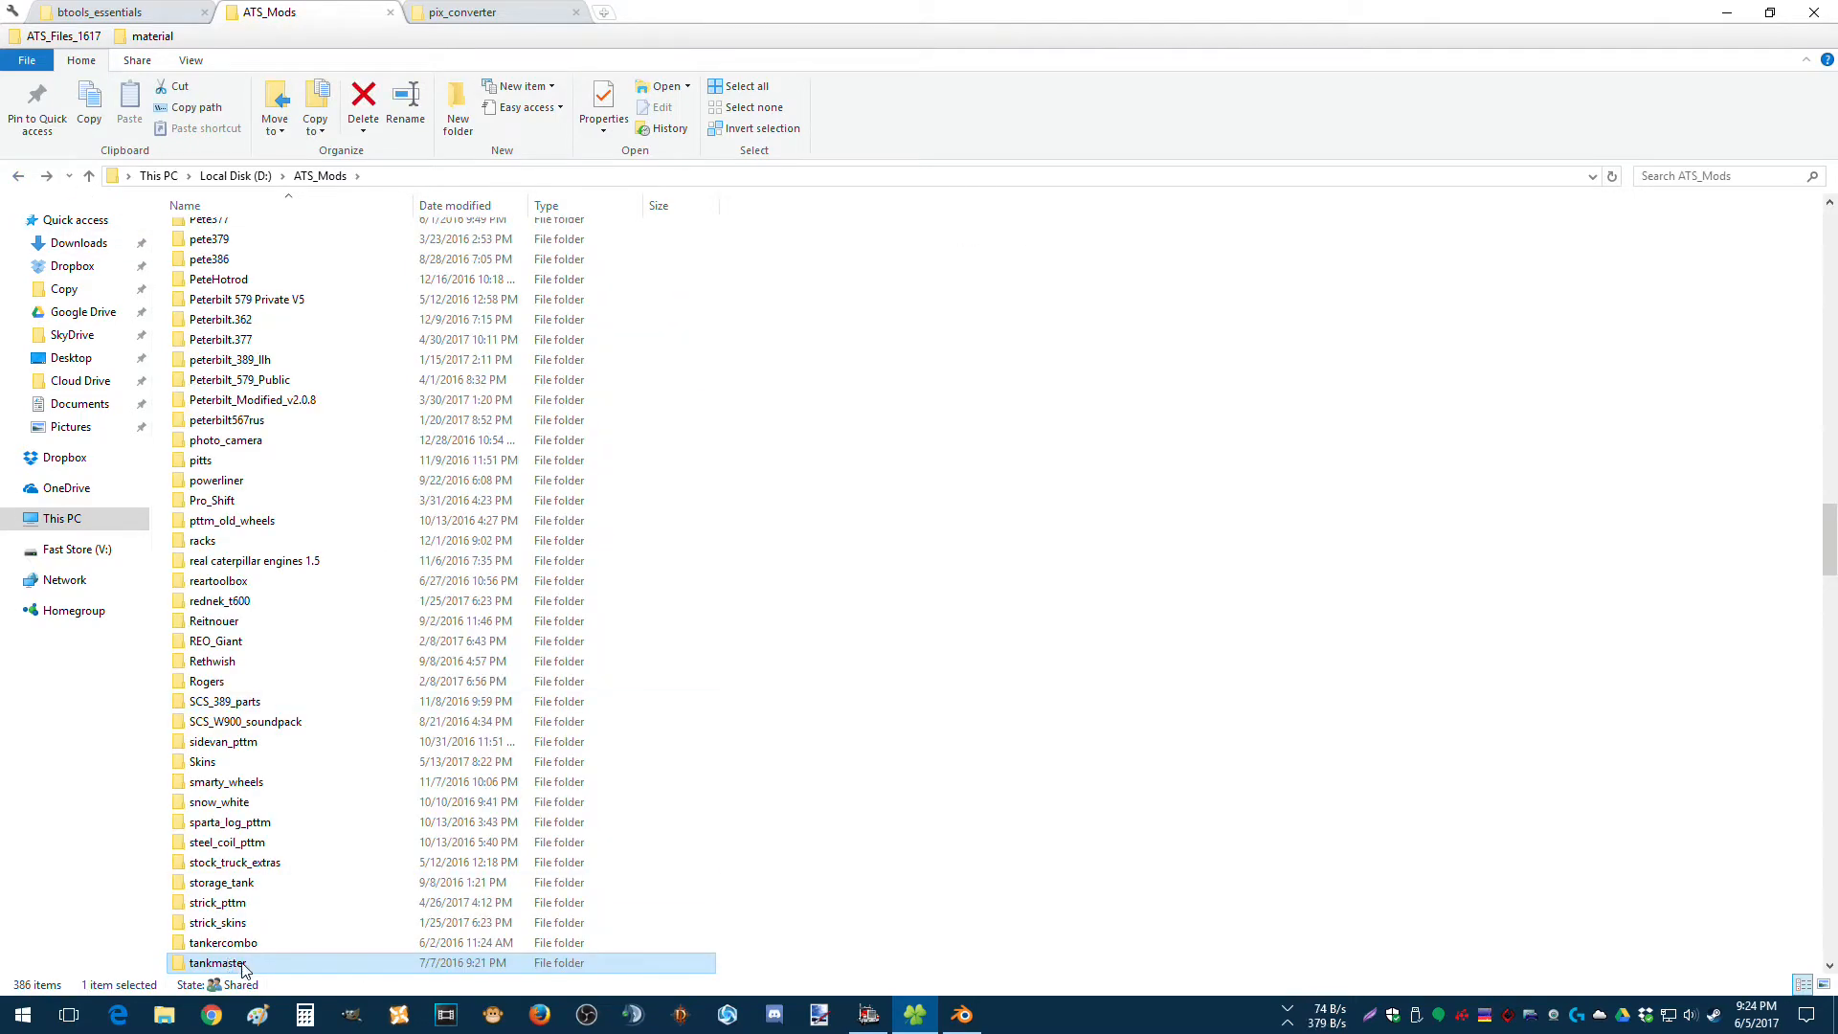
Copy the tankmaster folder in ATS_Mods and open that folder.
right_click(242, 966)
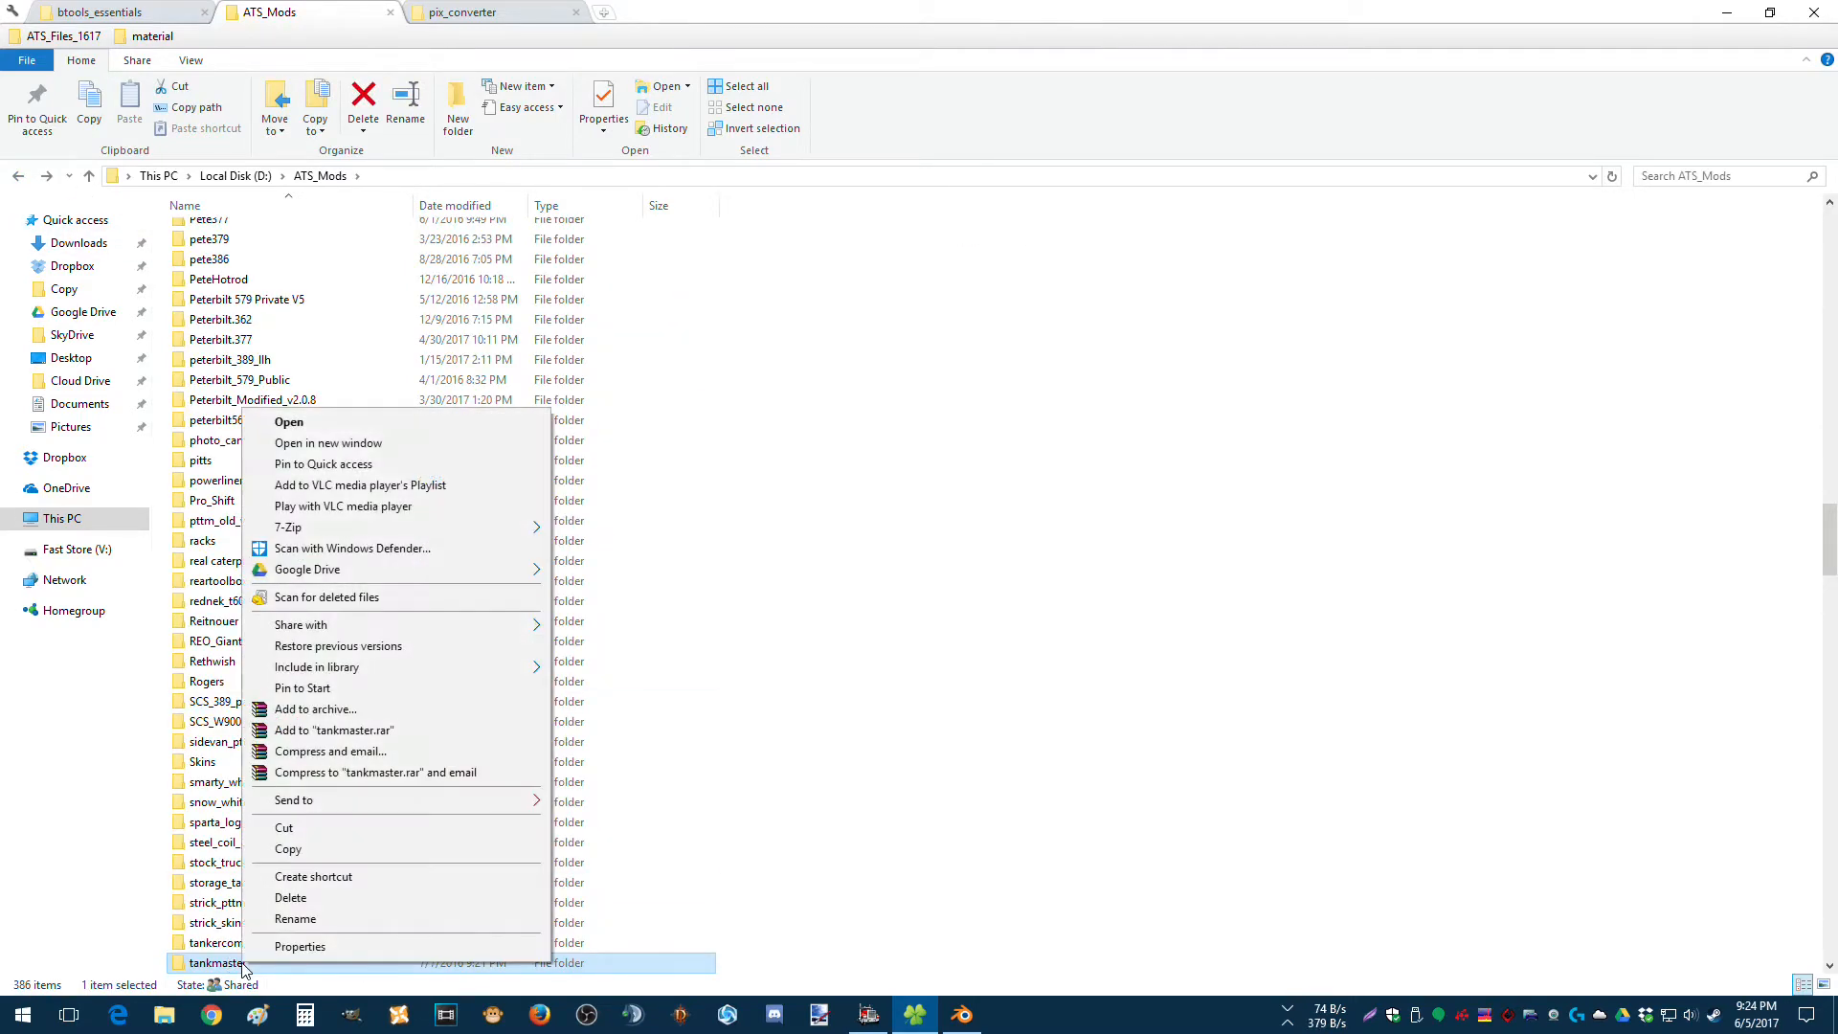
click(296, 849)
double_click(241, 964)
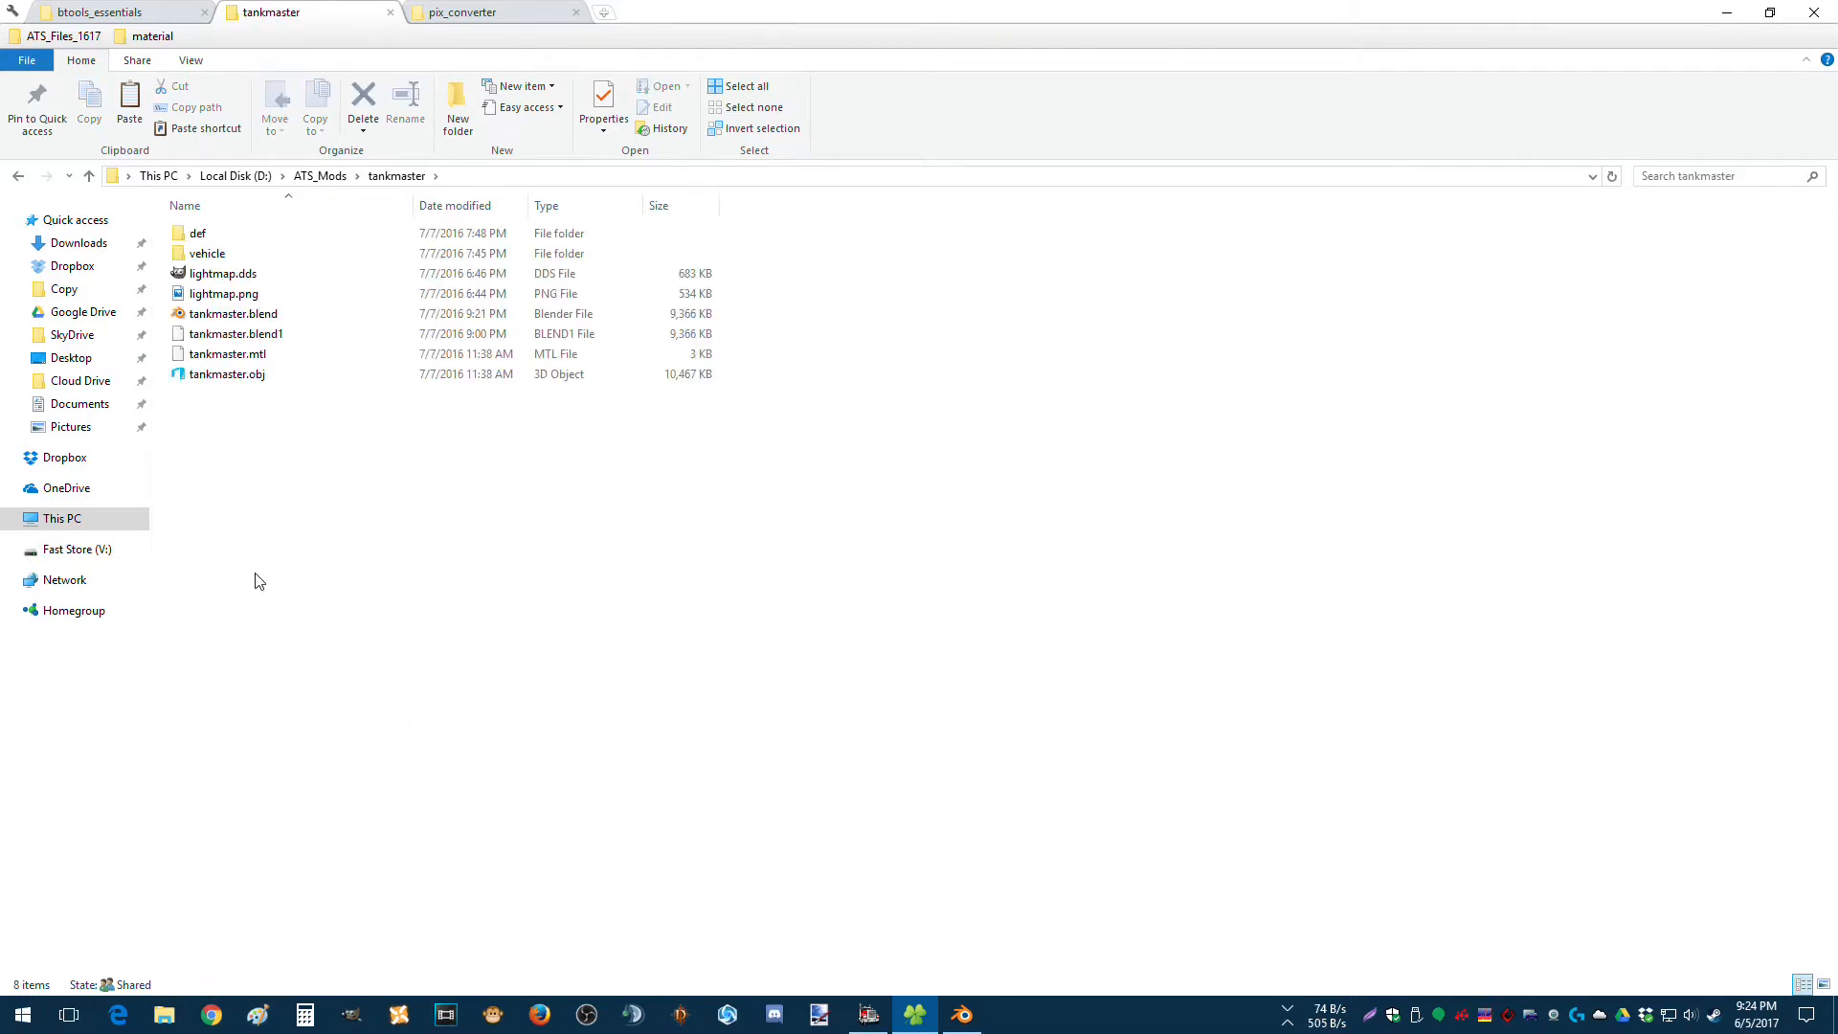
Create a new folder named tankvideo inside the tankmaster folder.
right_click(241, 525)
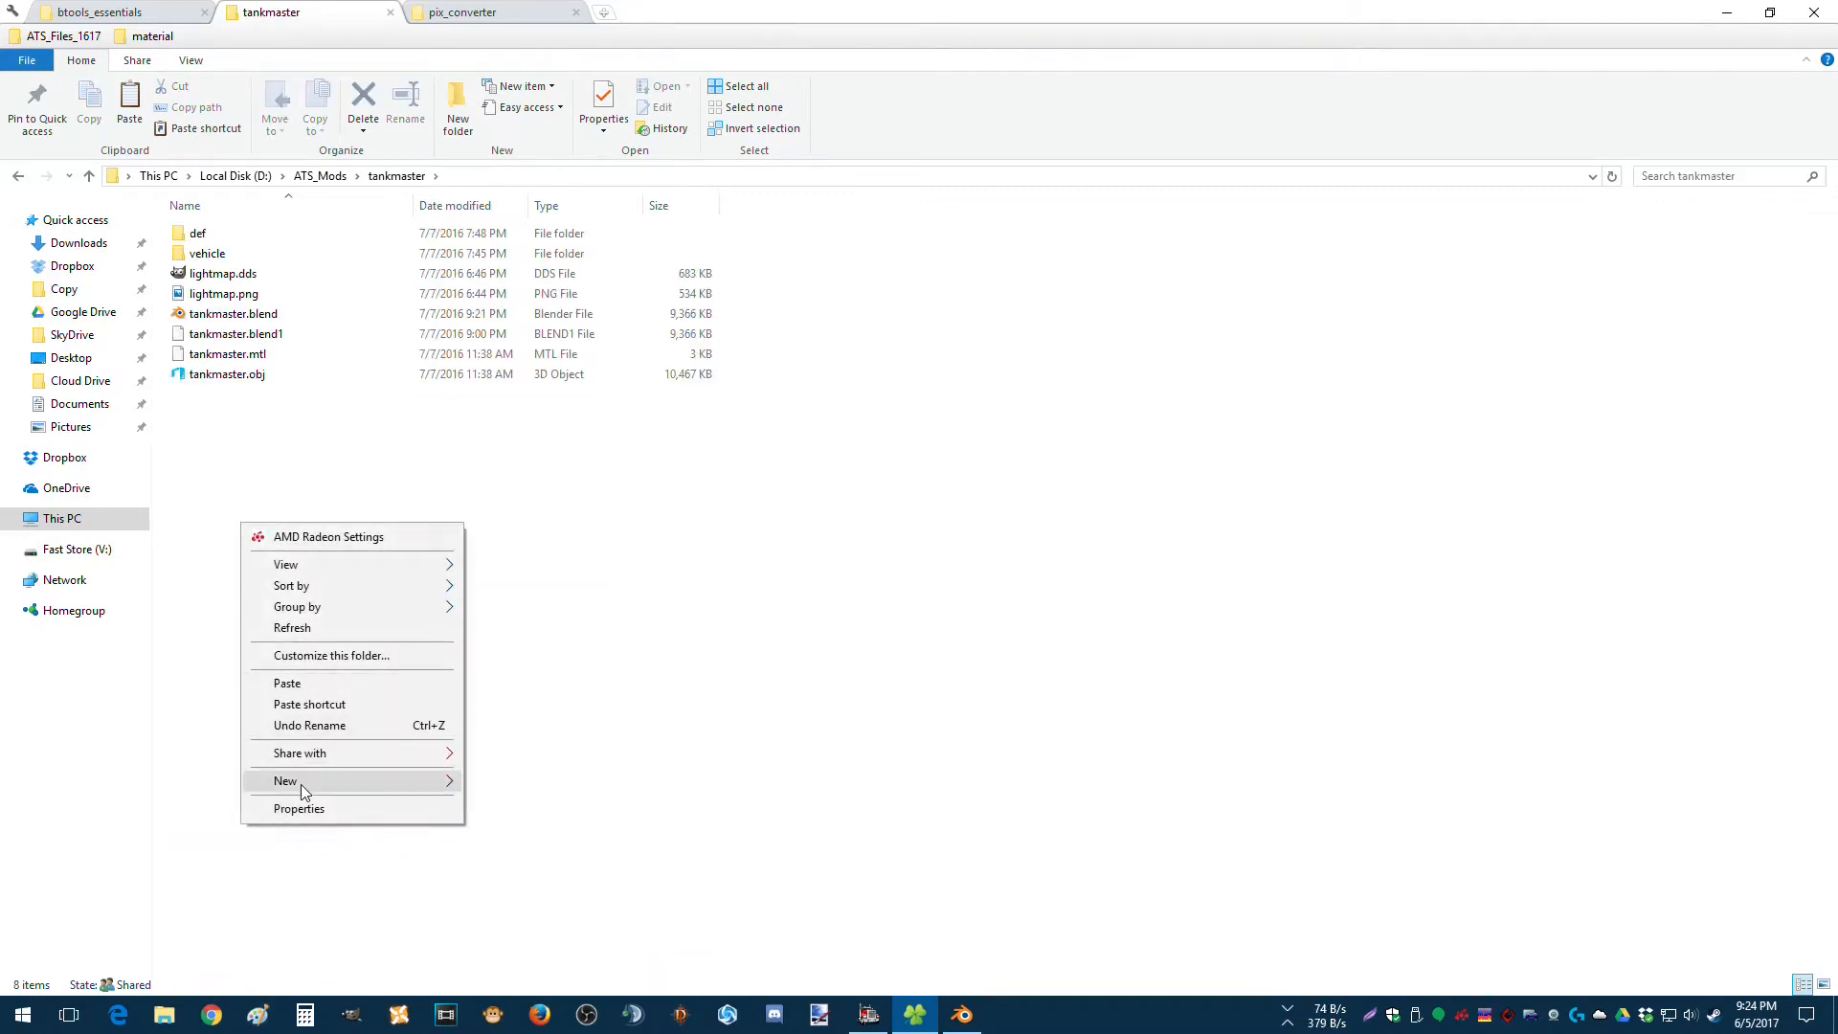
mouse_move(302, 790)
click(502, 777)
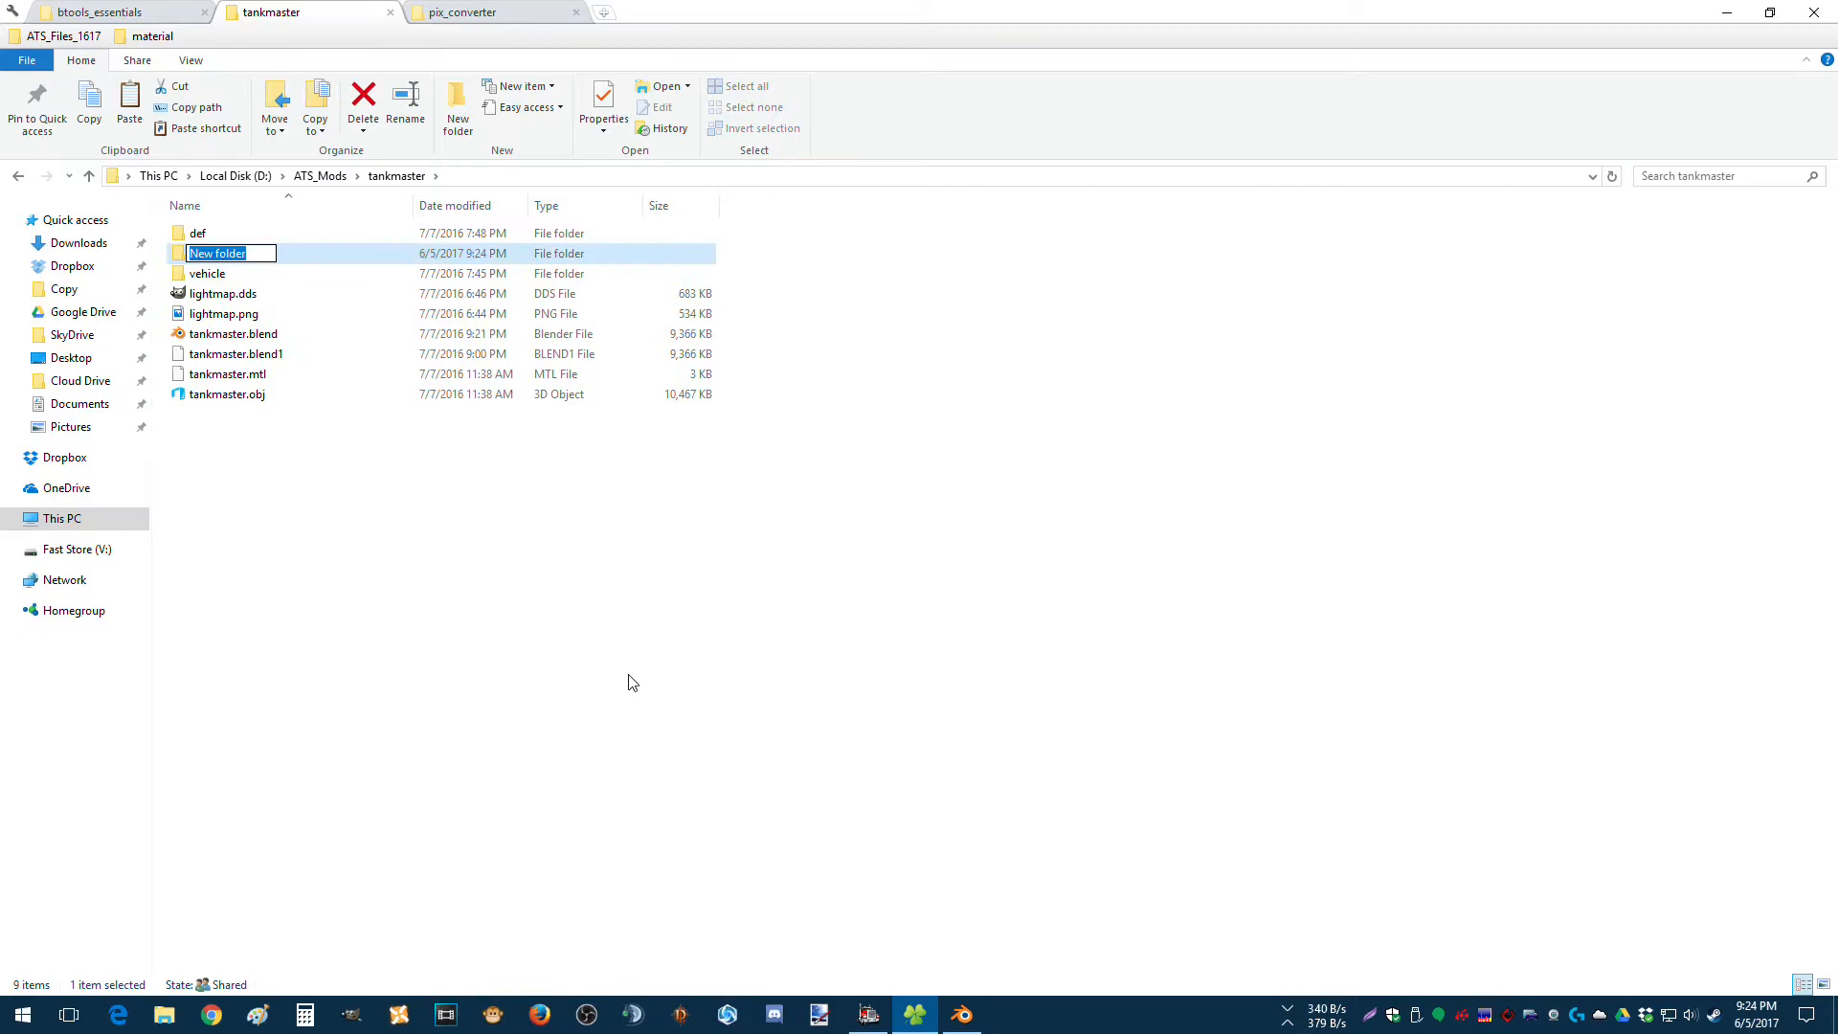
text(tank)
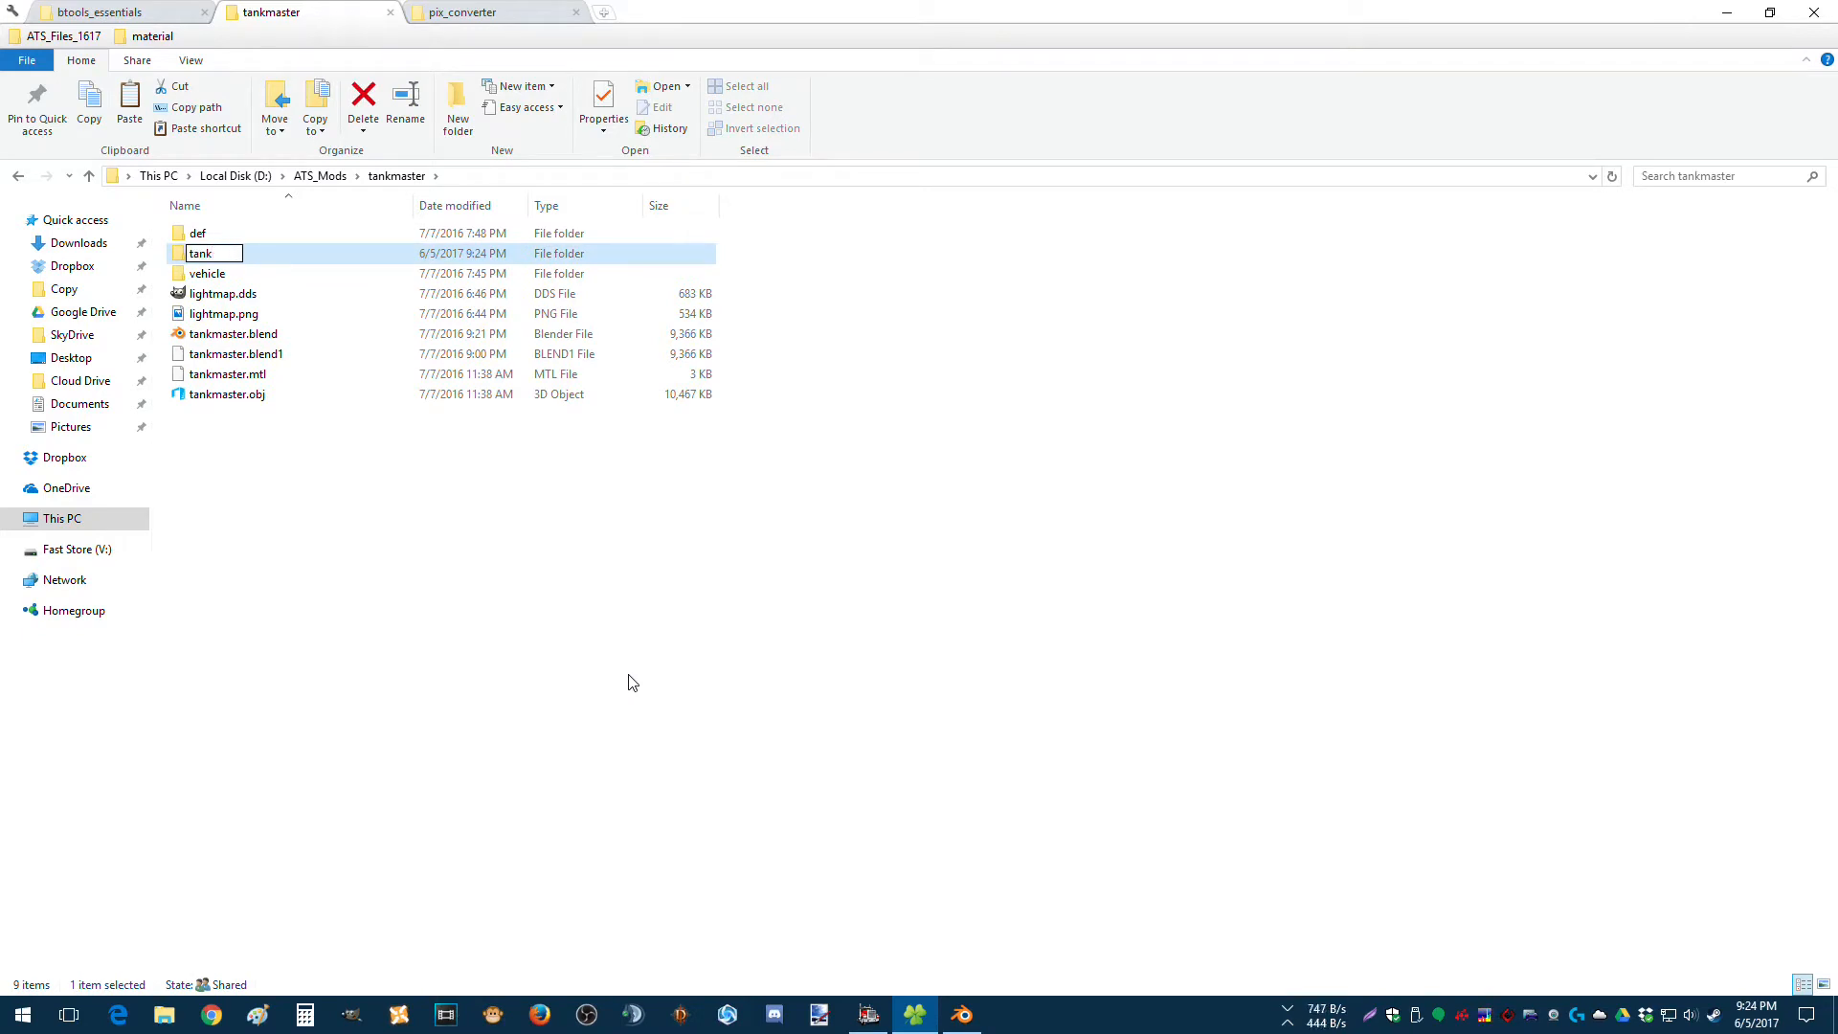
text(video)
key(Return)
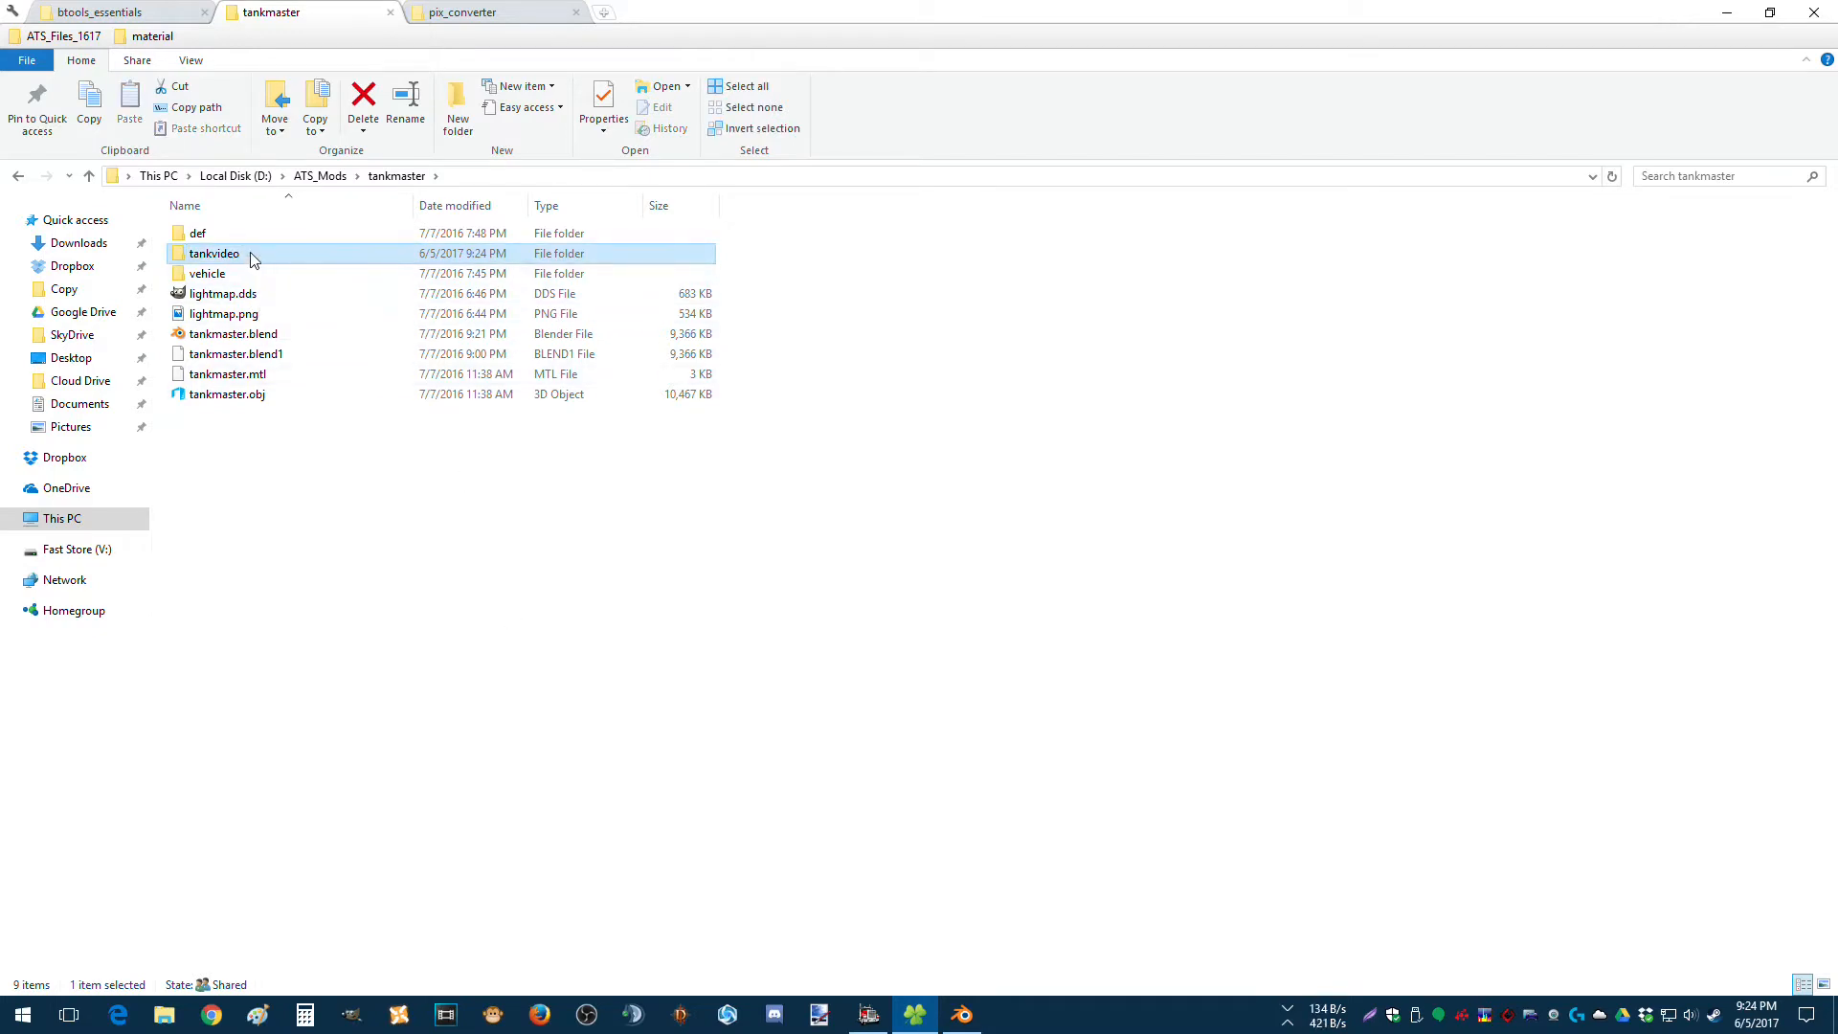
Try to paste the copied tankmaster folder into tankvideo, cancel the copy and return to the tankmaster folder.
double_click(250, 255)
right_click(267, 321)
click(369, 473)
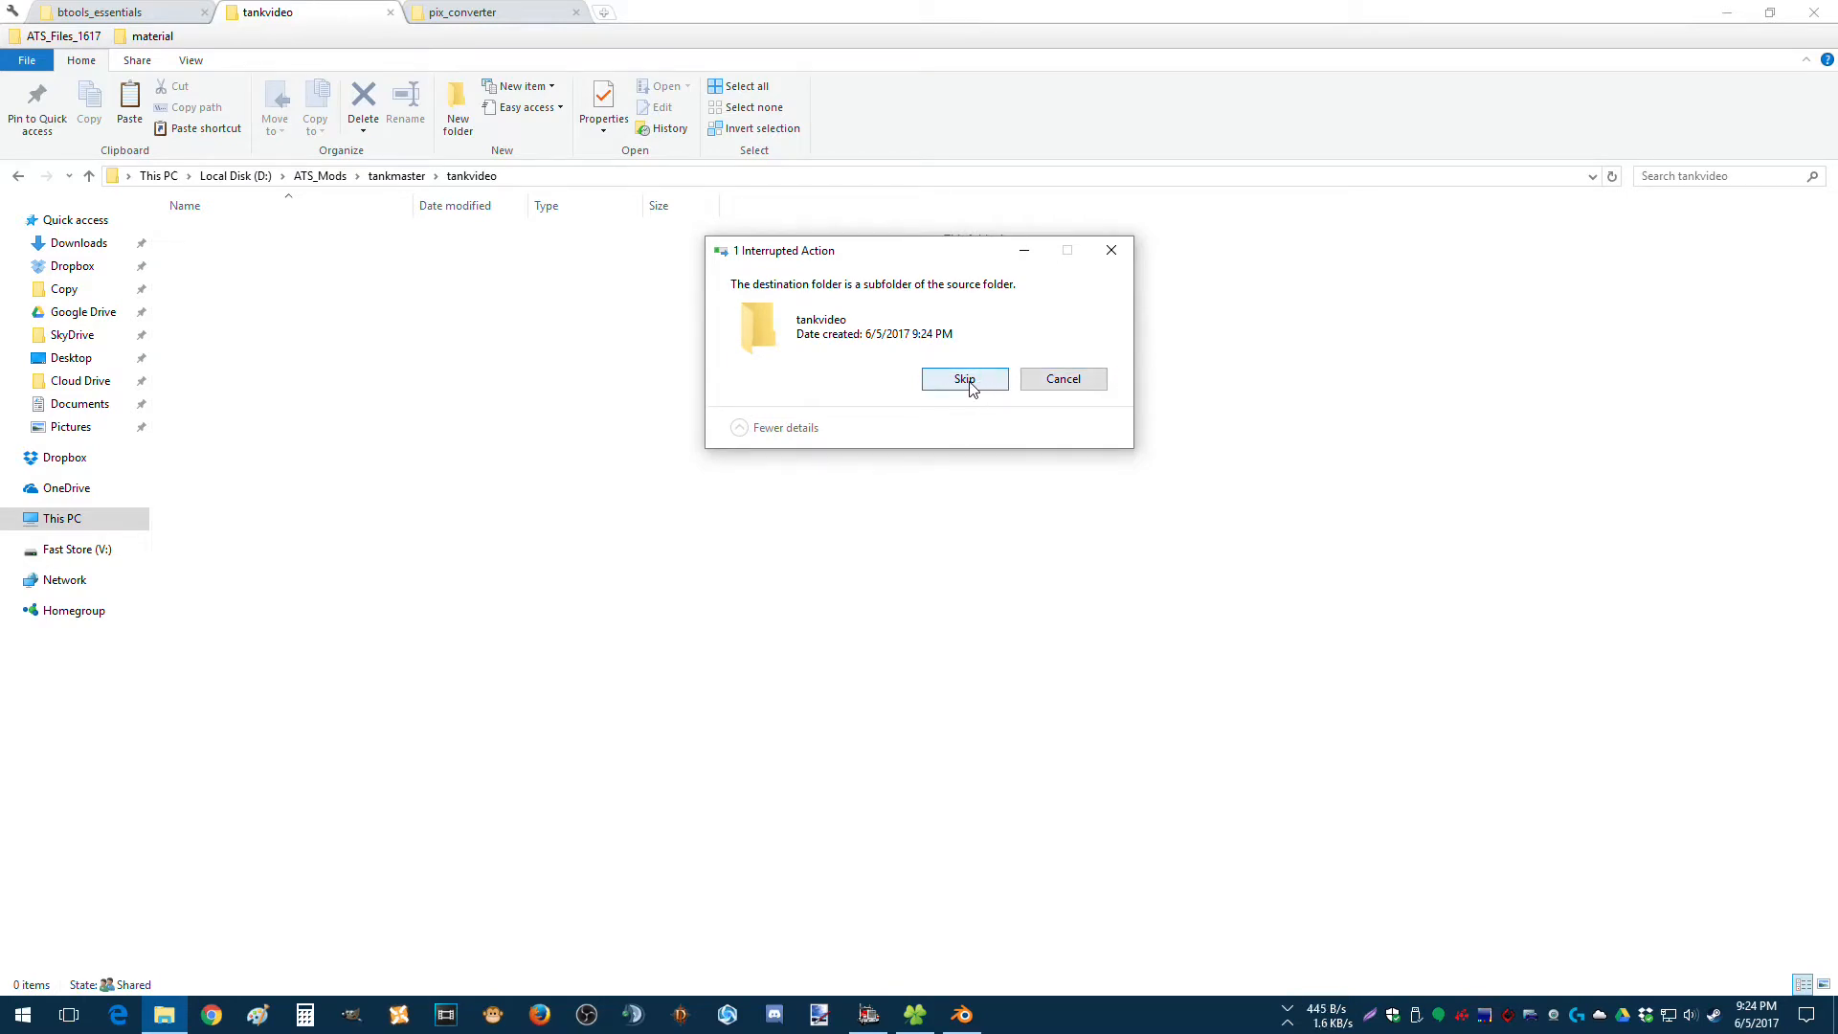
click(1079, 390)
click(396, 176)
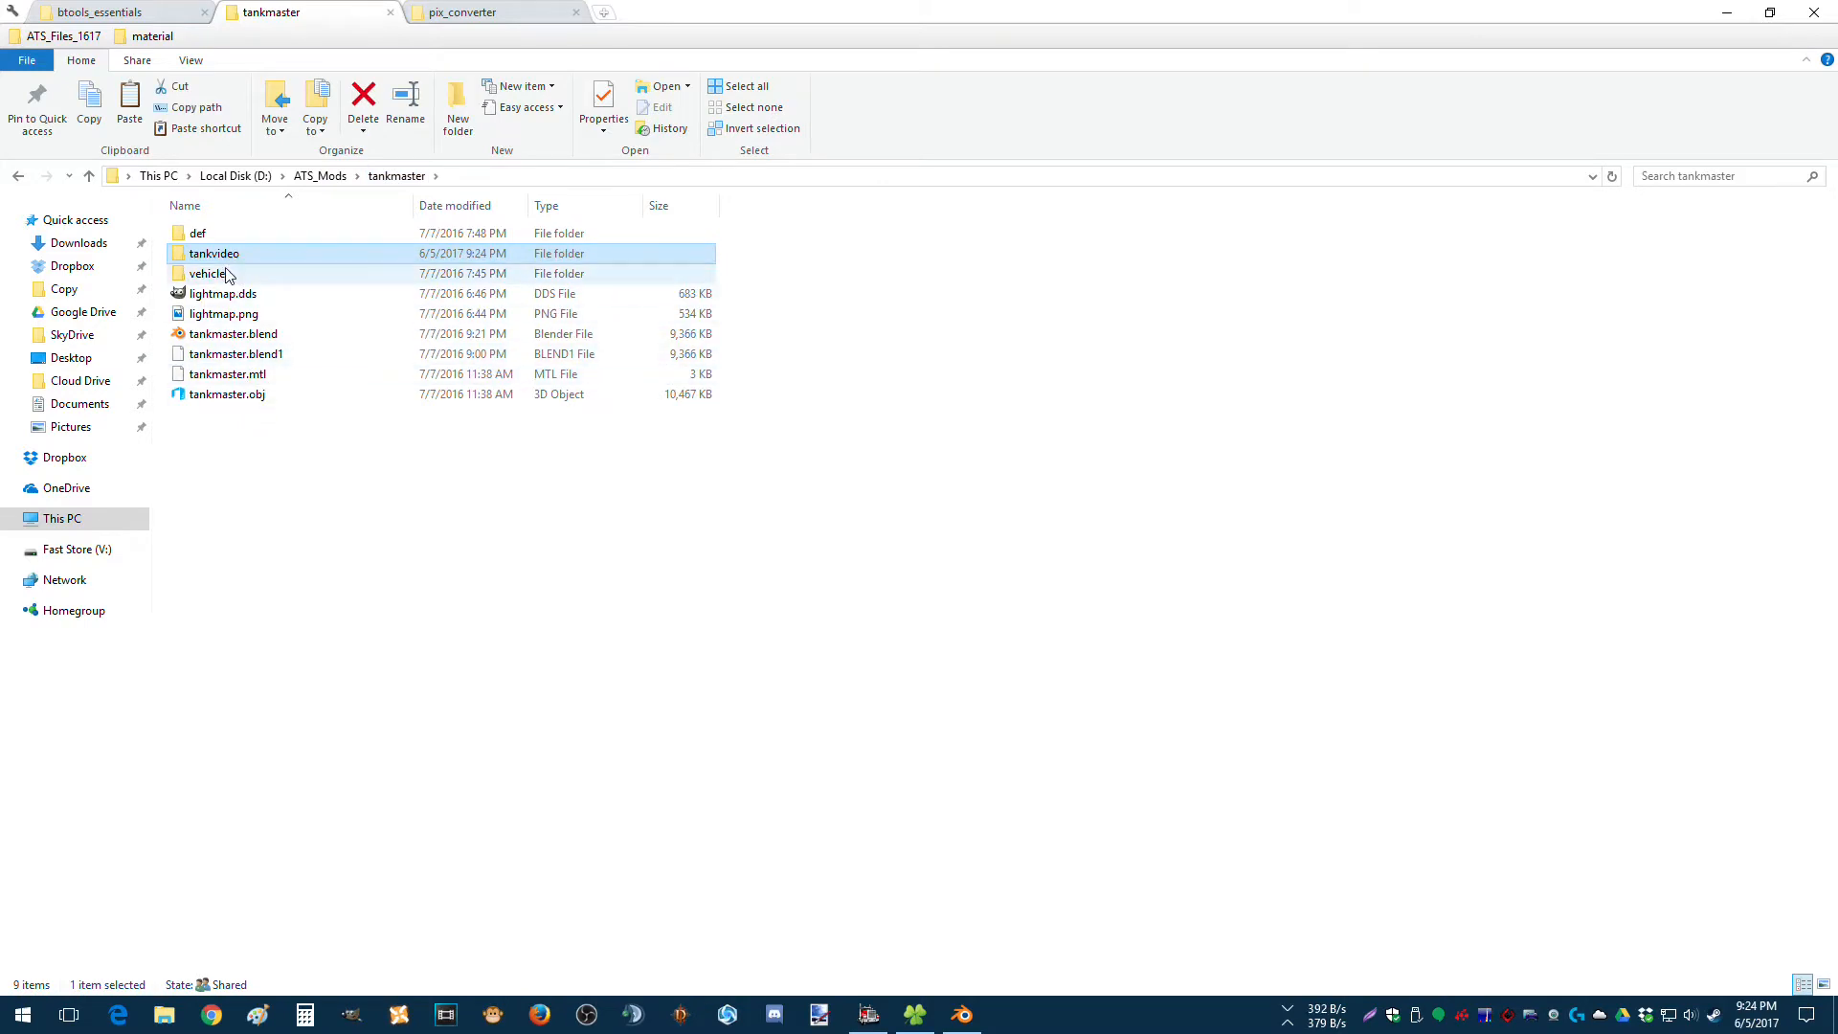
Copy the def and vehicle folders from the tankmaster folder into its tankvideo subfolder.
click(226, 275)
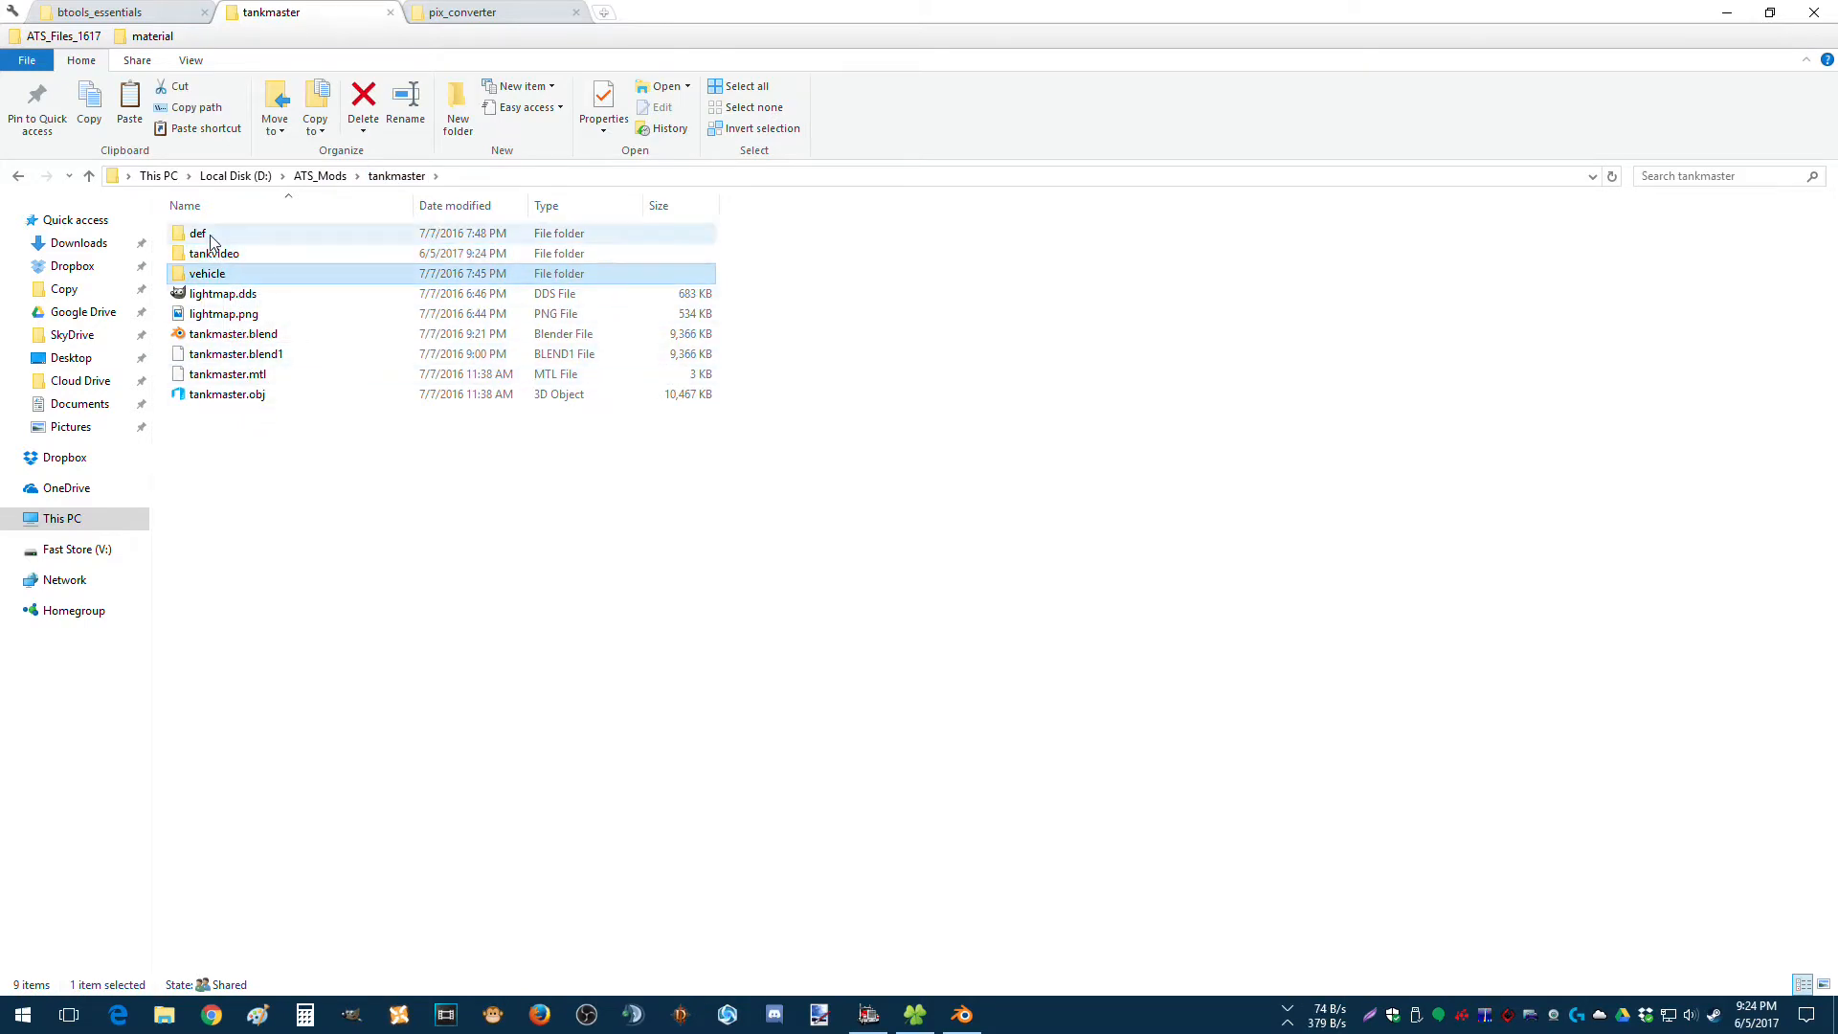
ctrl+click(212, 241)
right_click(212, 241)
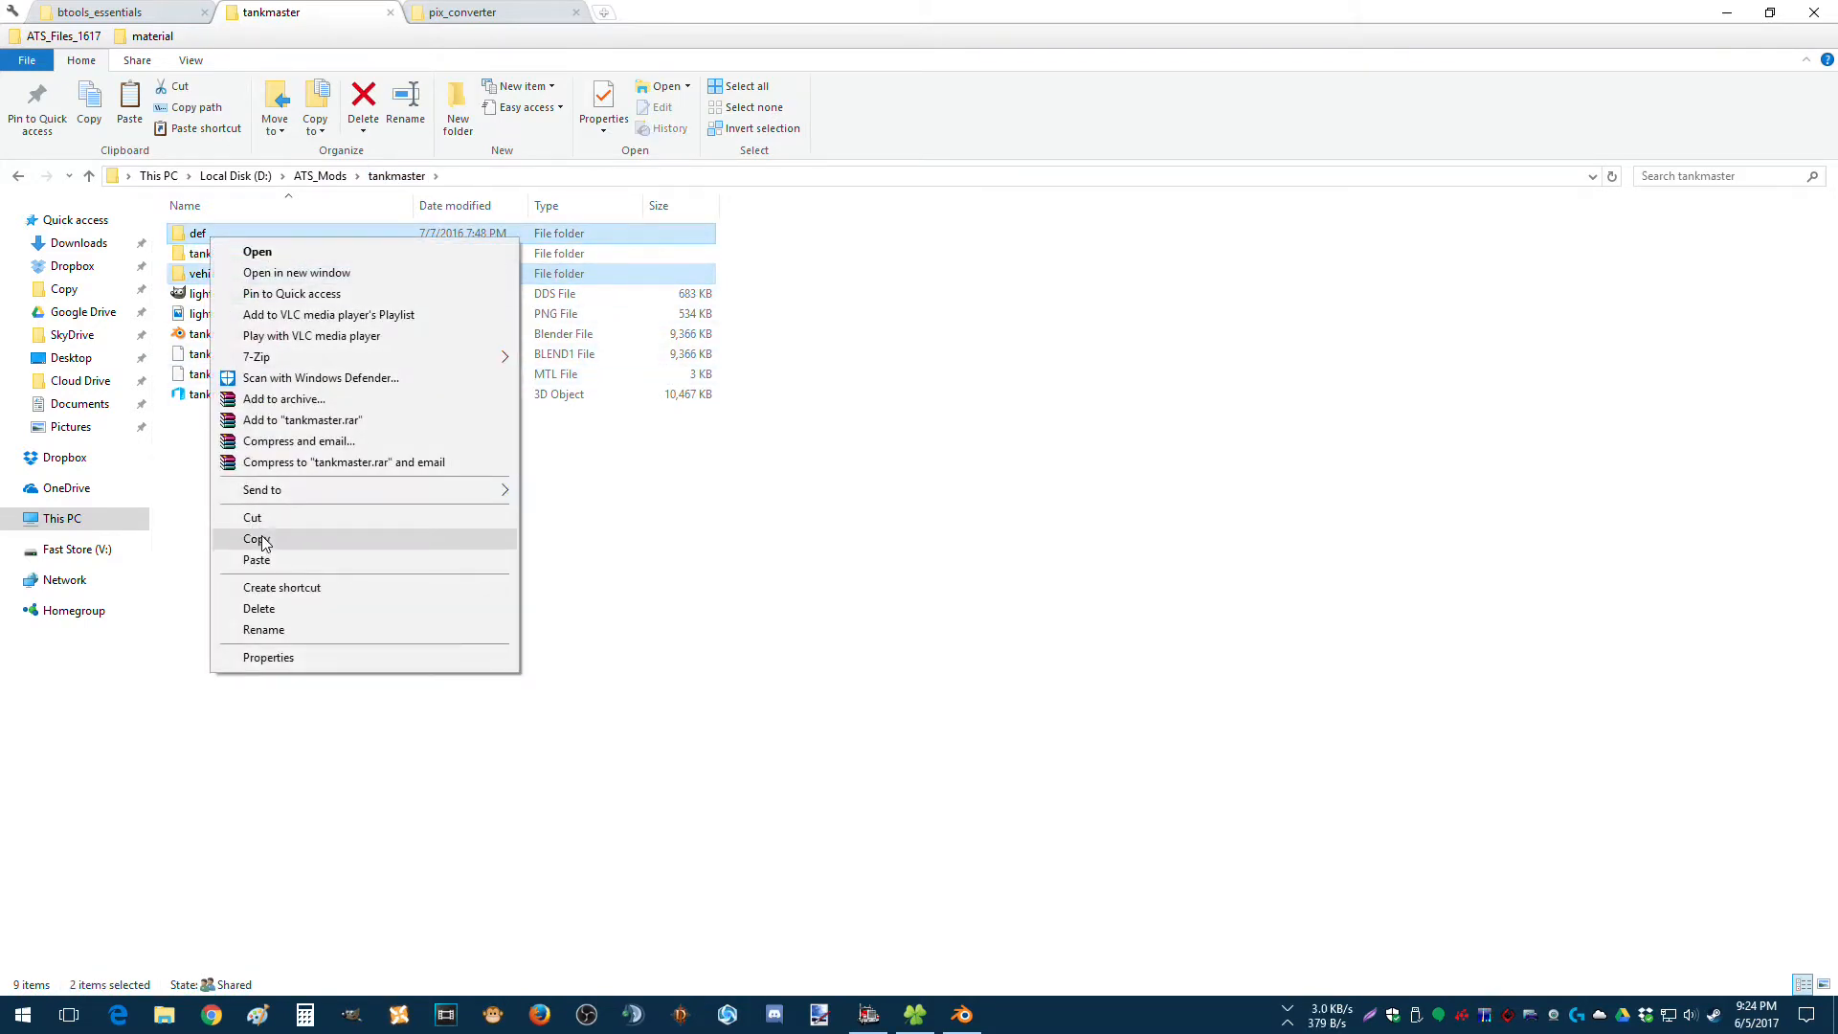
click(251, 541)
double_click(213, 257)
right_click(246, 318)
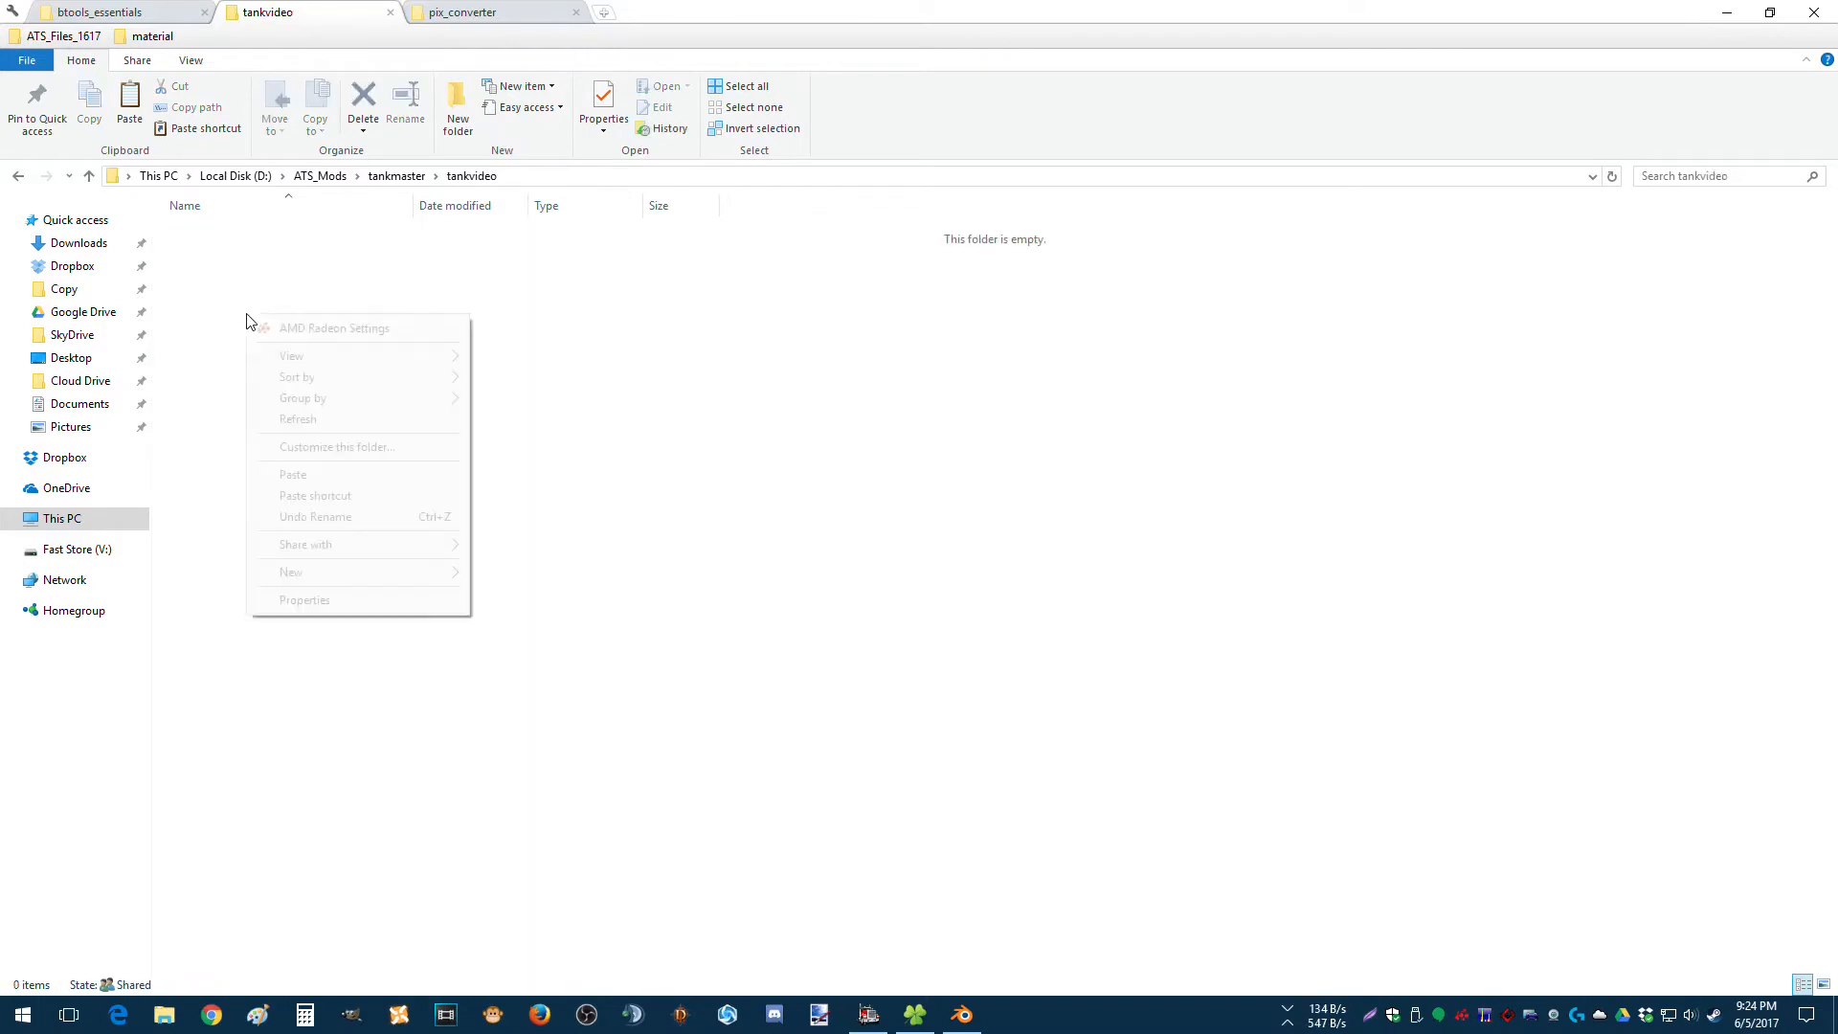
click(263, 475)
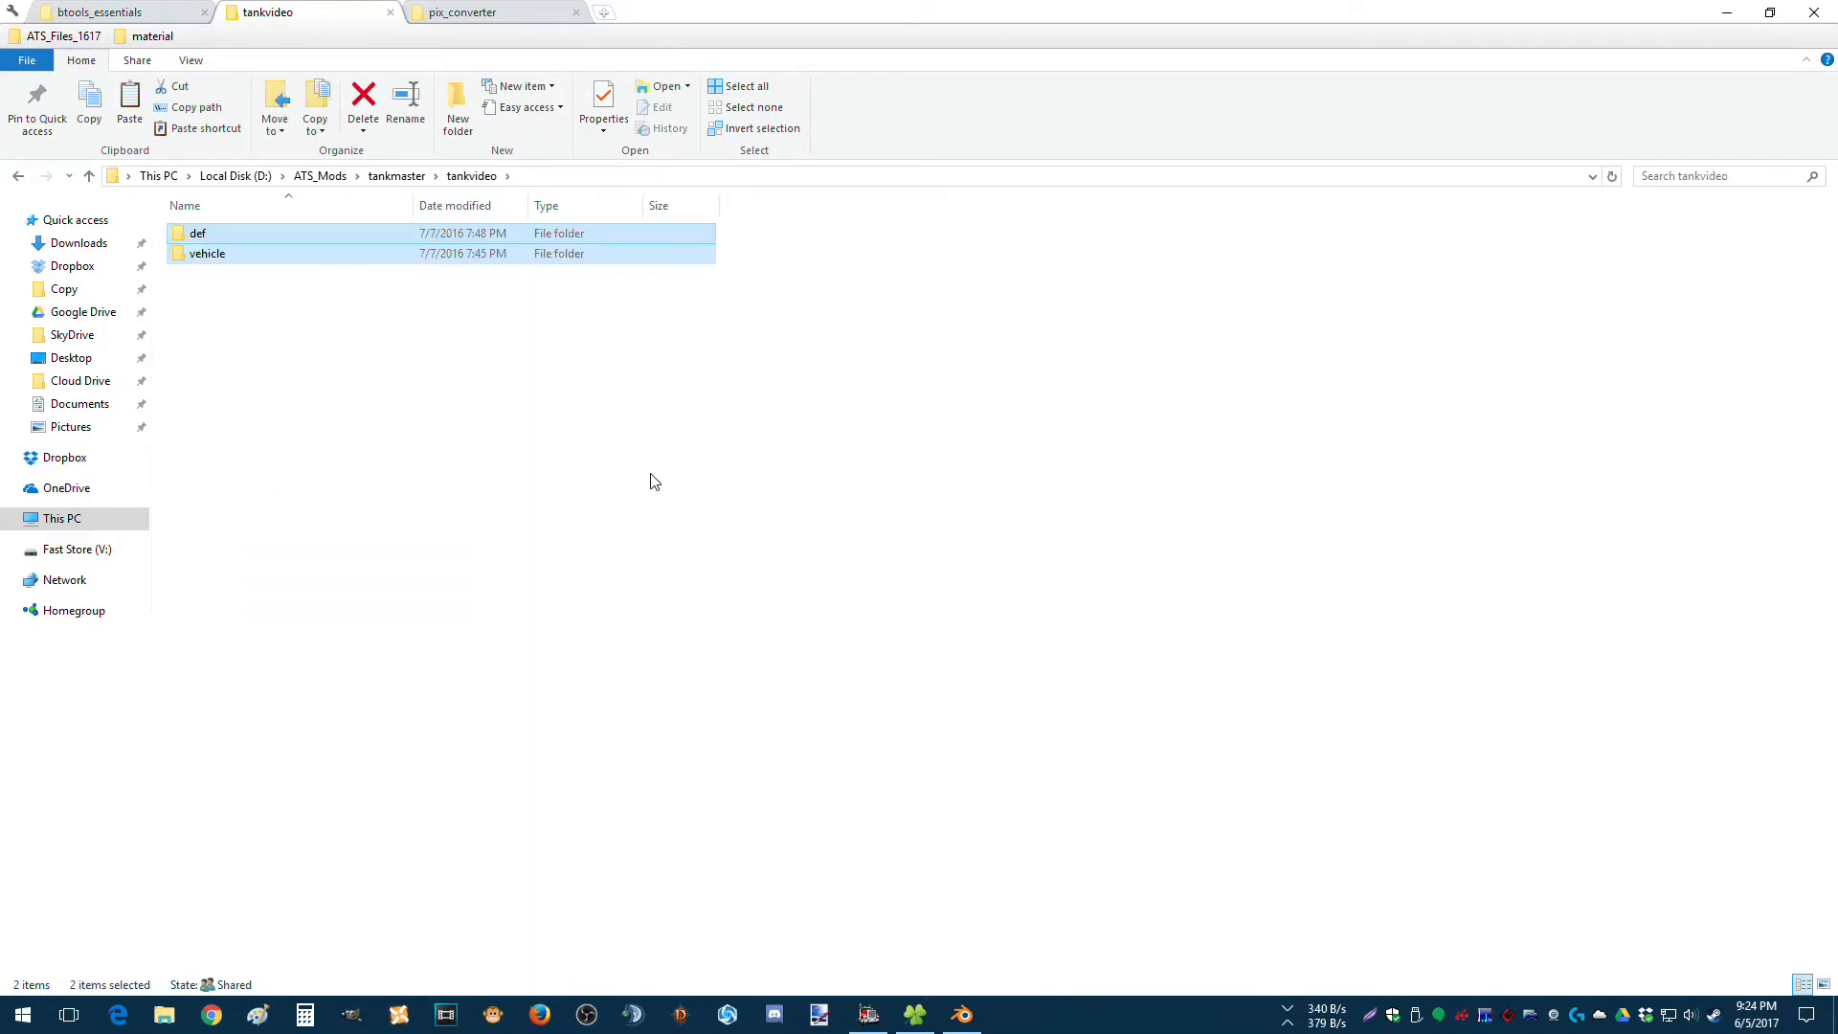
click(611, 467)
Check the copied folder structure in tankvideo down through vehicle, trailer and tankmaster, and return to the main tankmaster folder.
double_click(215, 255)
click(203, 239)
double_click(205, 241)
click(205, 239)
double_click(204, 242)
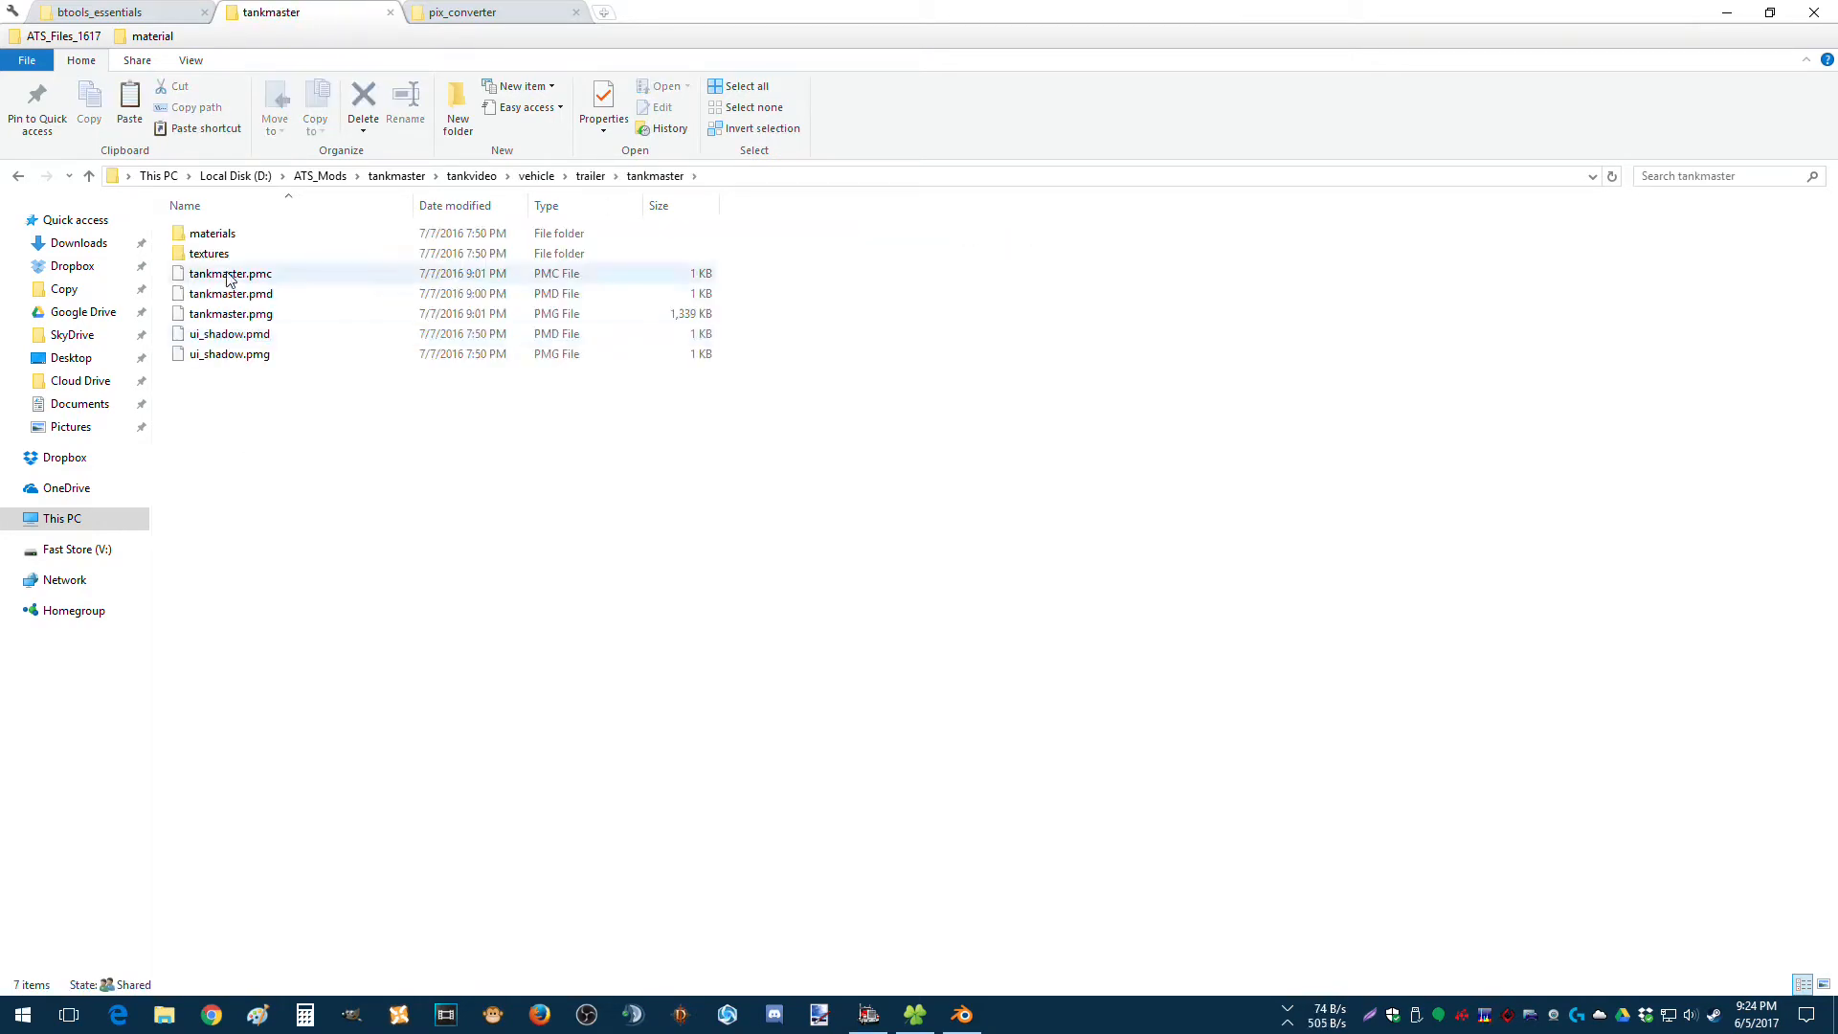
click(18, 177)
click(18, 177)
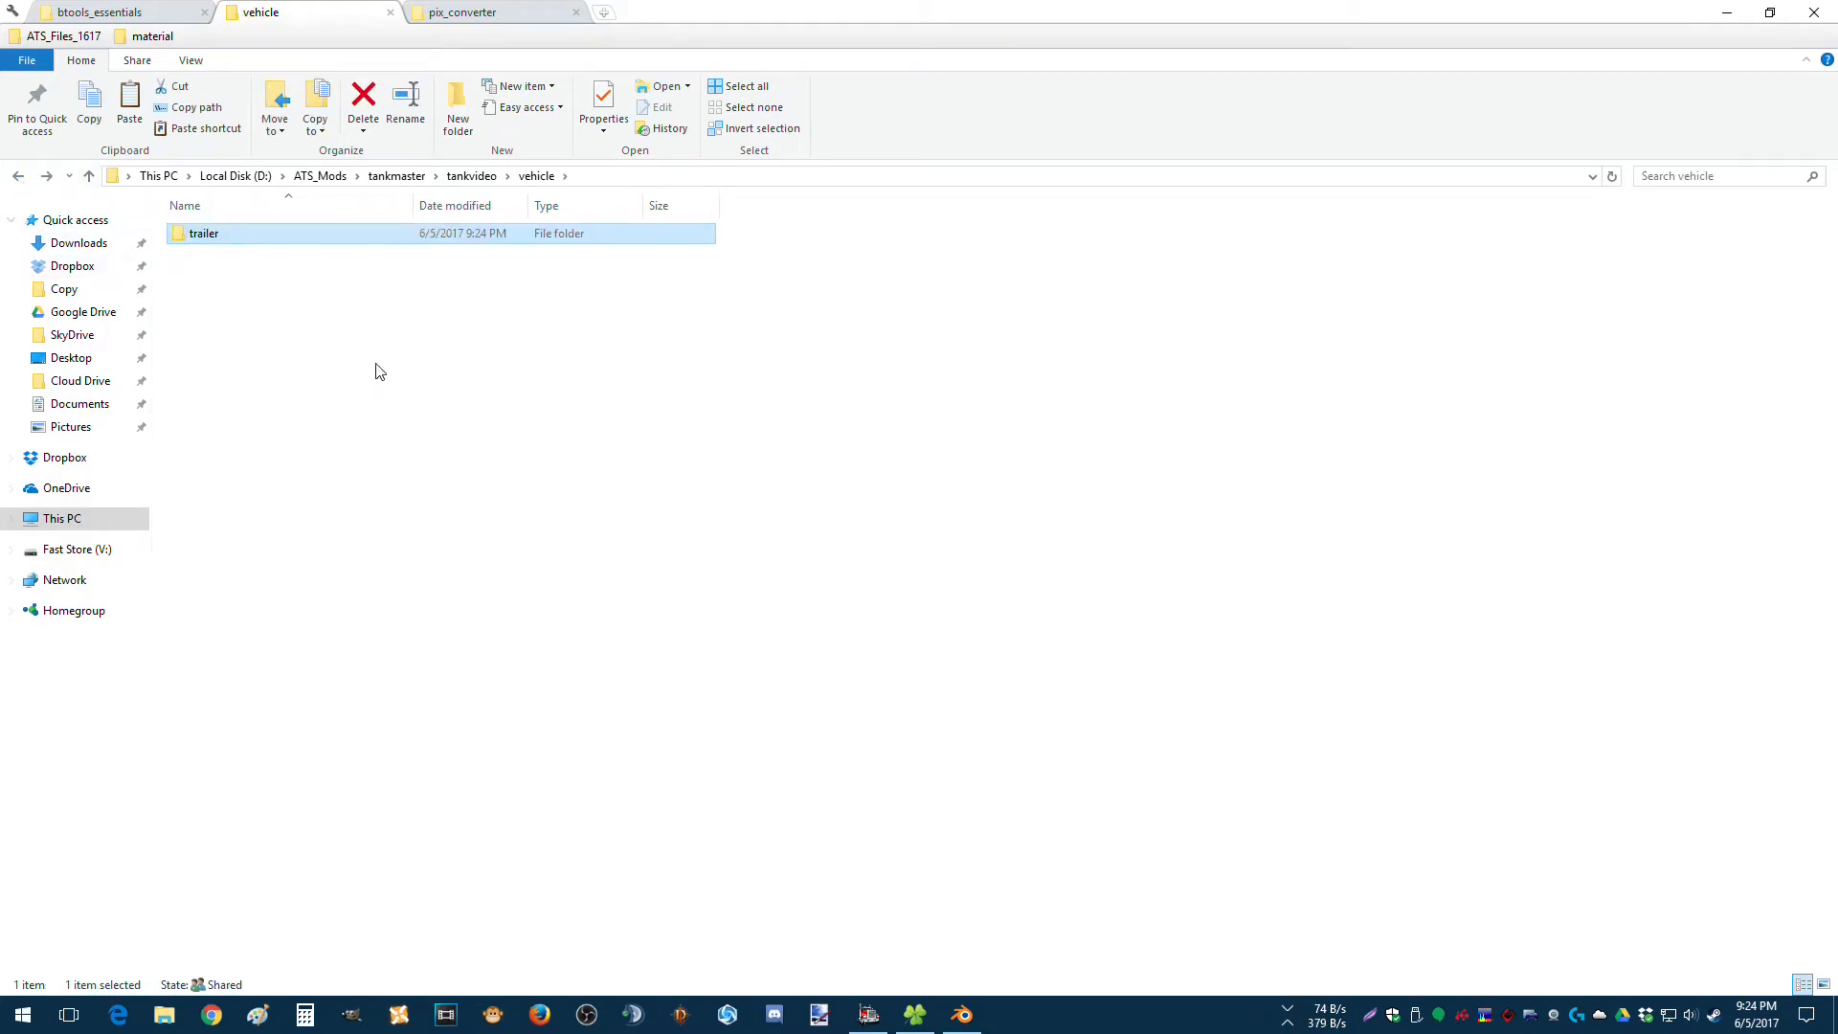
double_click(194, 240)
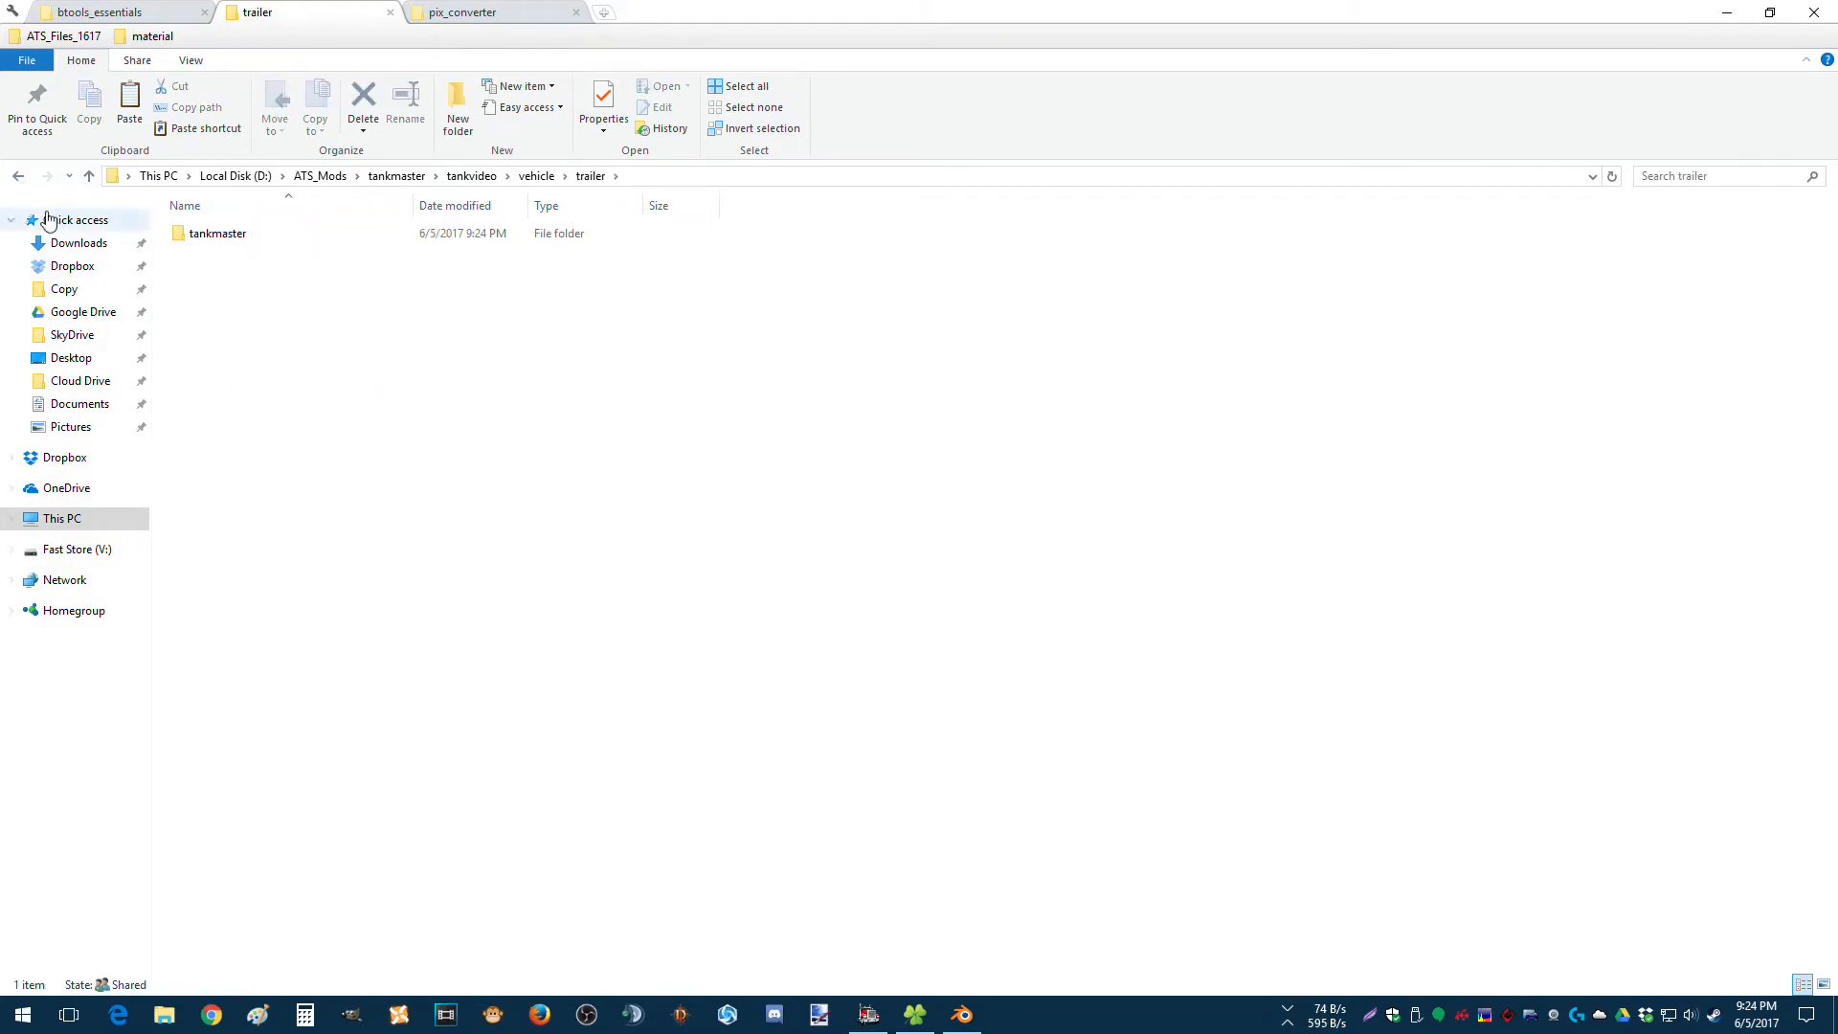
click(10, 175)
click(10, 175)
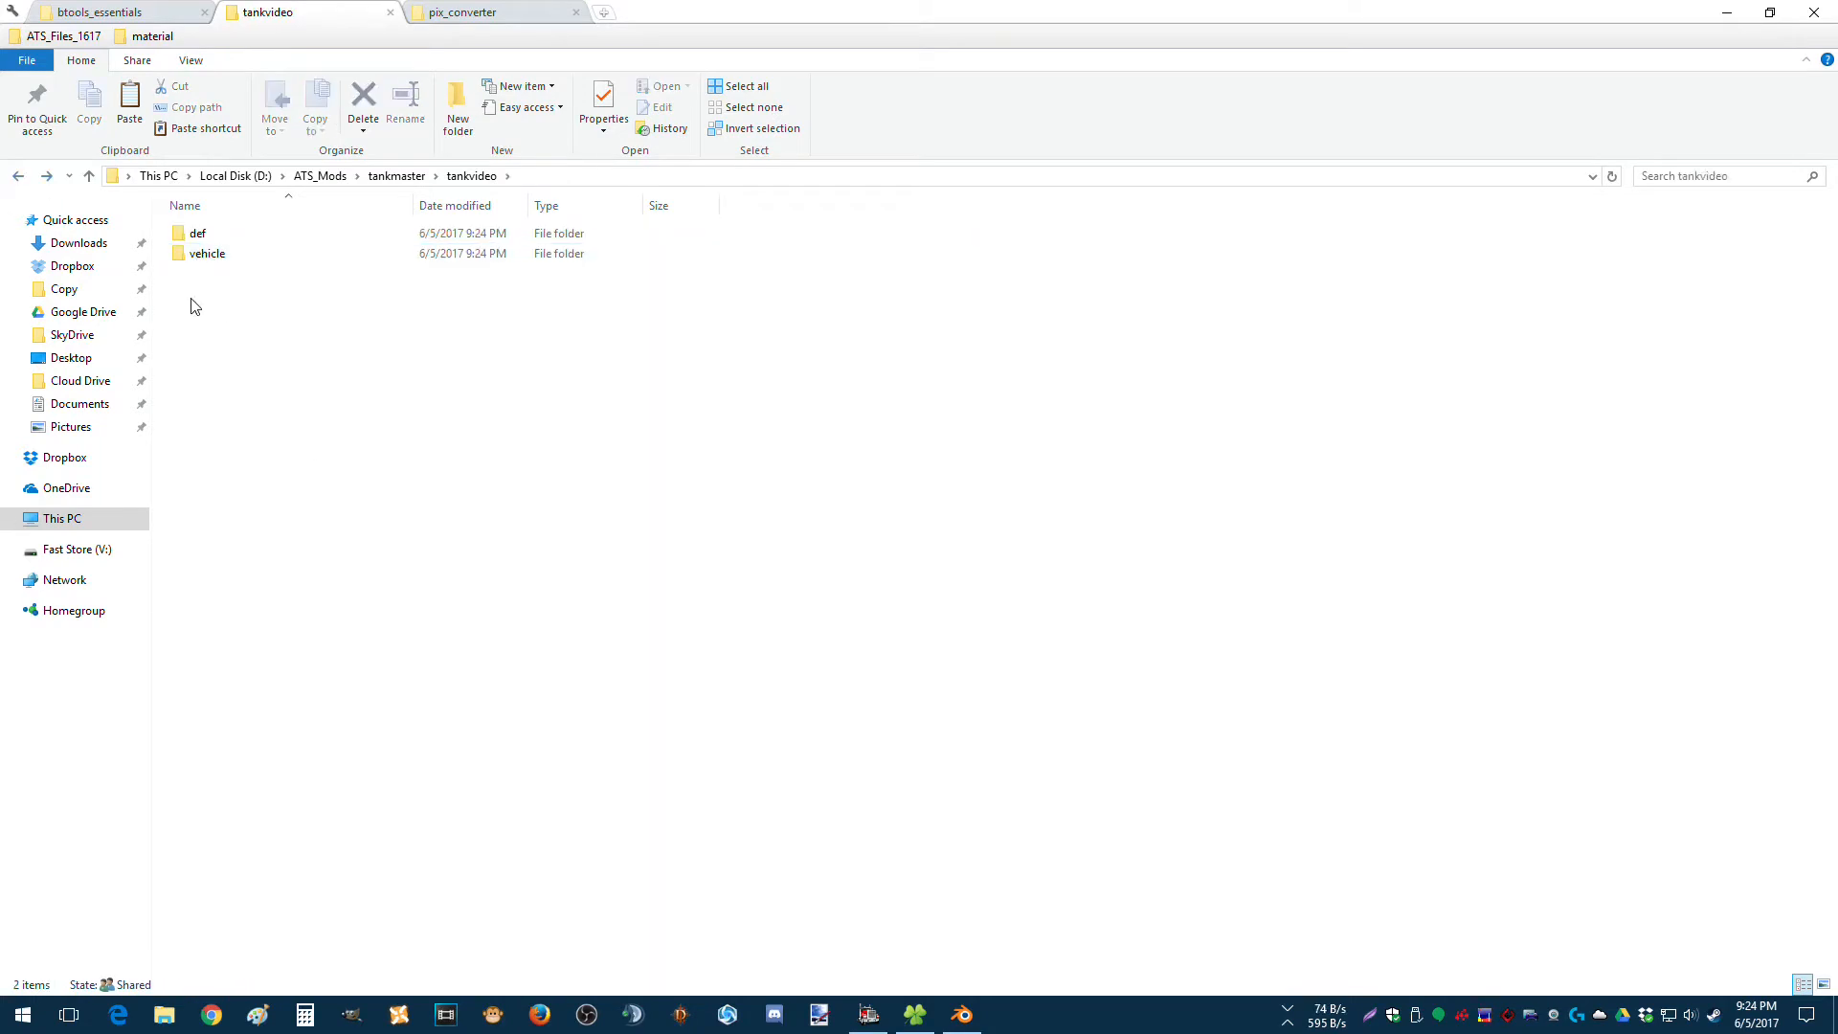
click(21, 176)
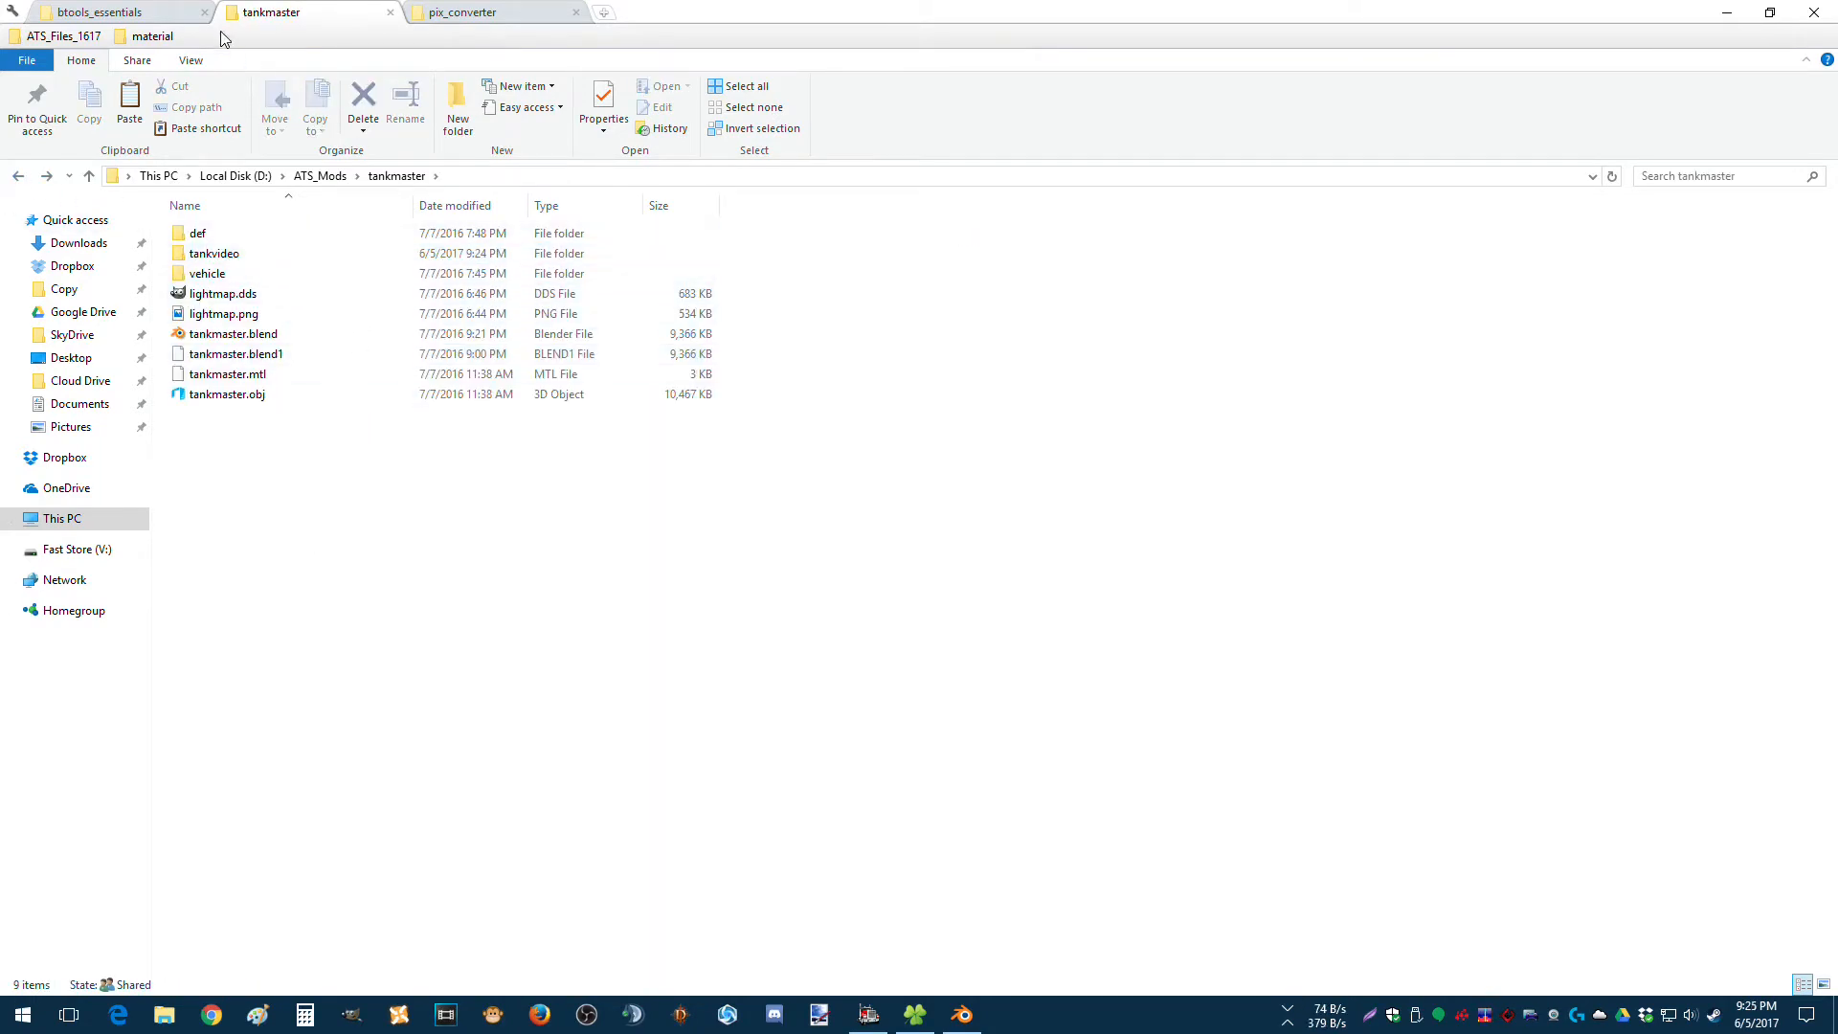
View the pix_converter folder, and open the btools essentials pre-convert folder in btools_essentials.
click(539, 19)
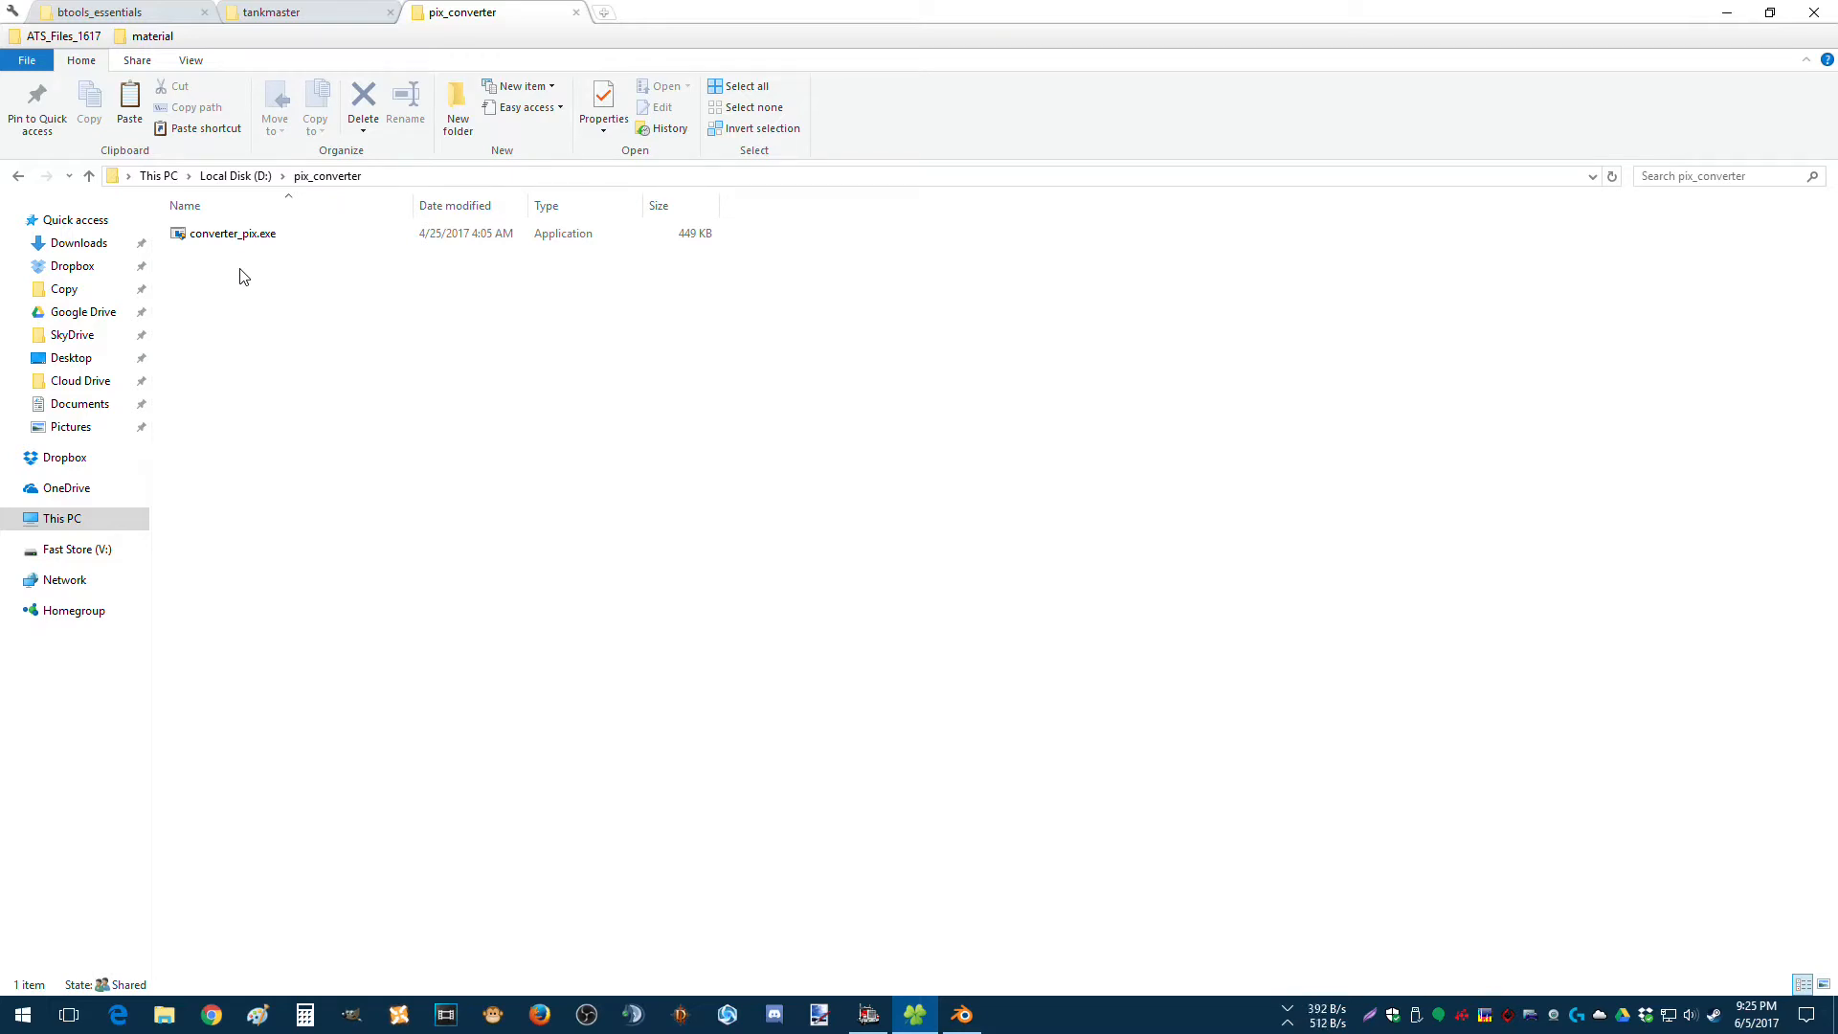
click(156, 9)
click(326, 452)
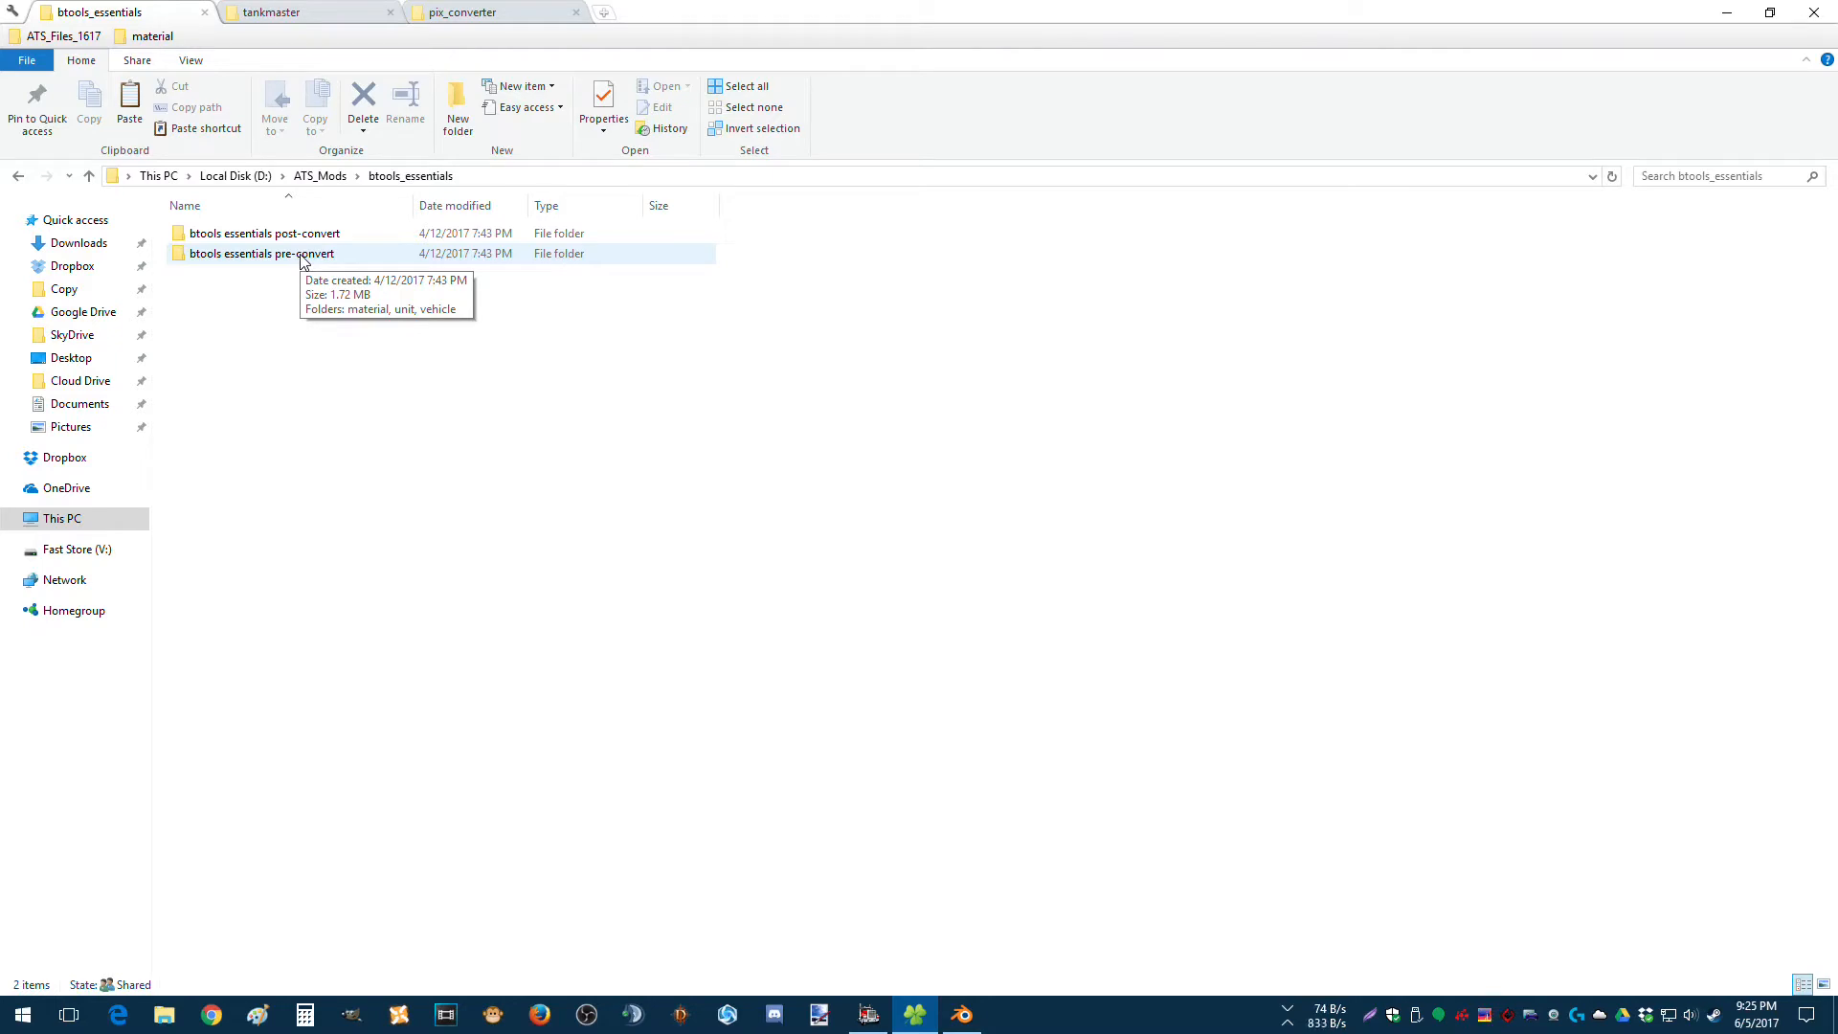
double_click(303, 256)
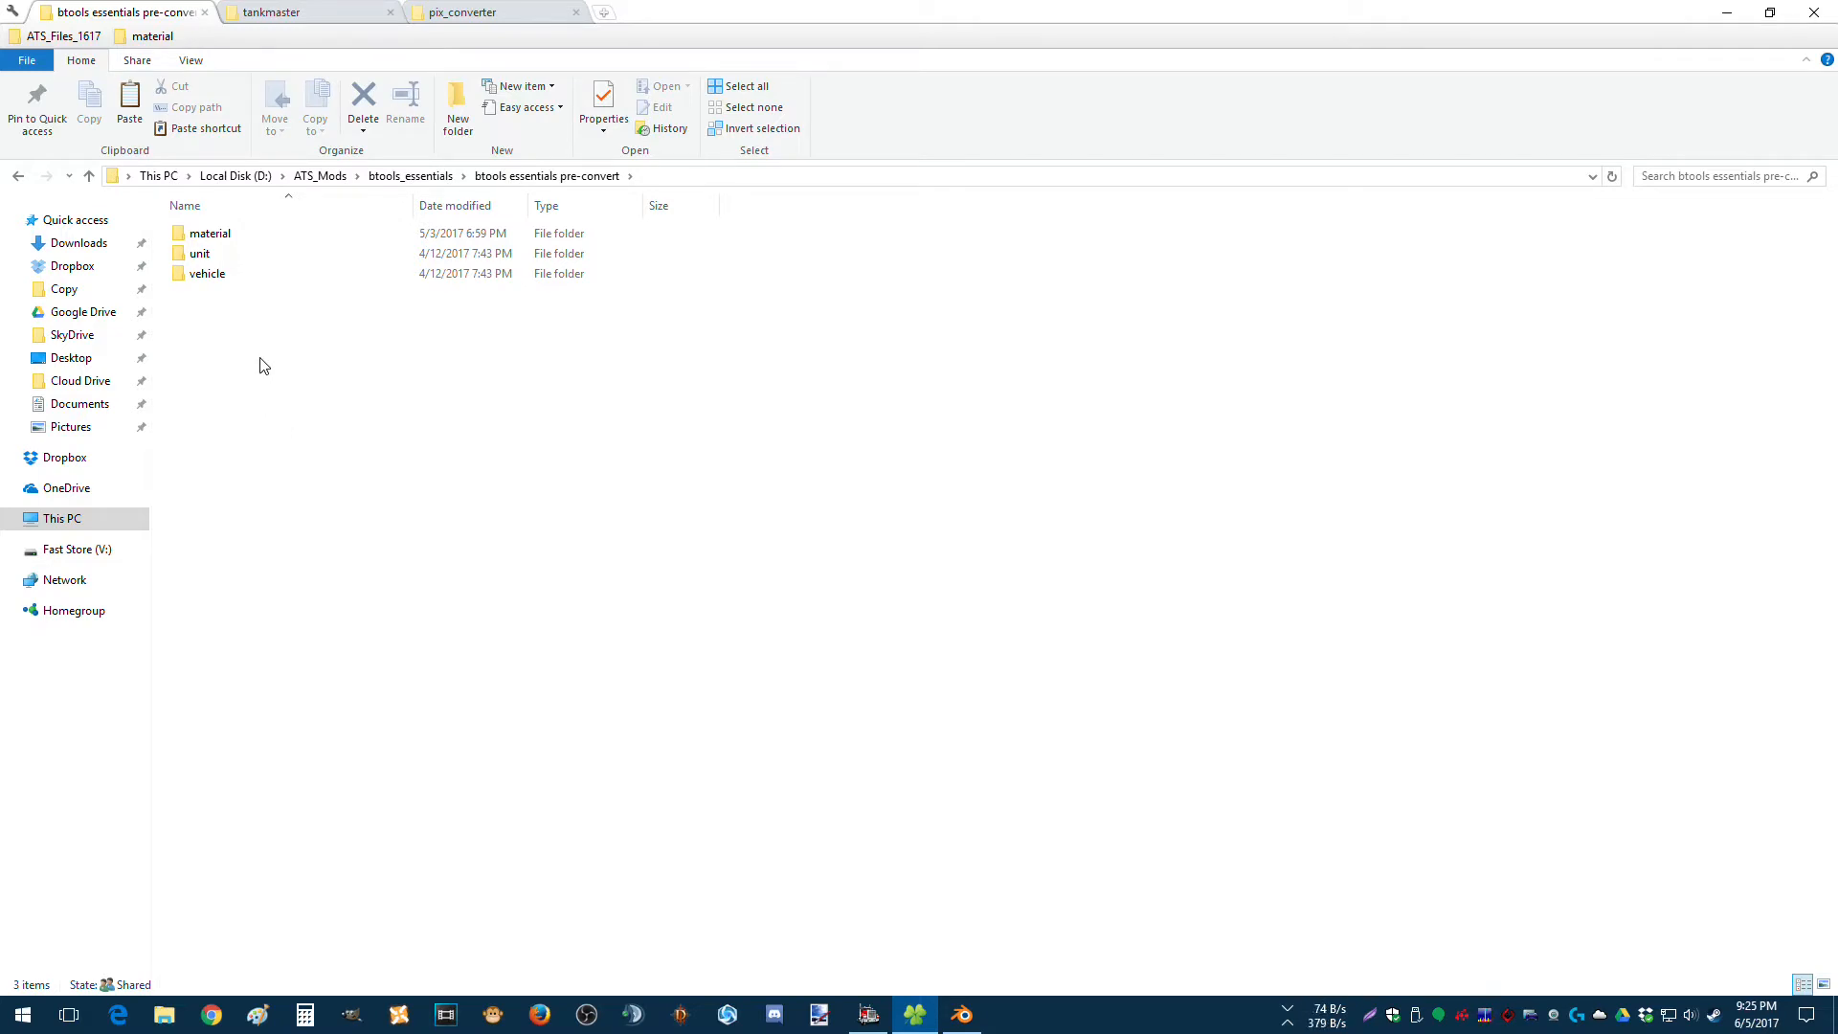
Examine the reflection and weather files in the pre-convert material's environment folder and return to the pre-convert folder.
click(231, 241)
double_click(231, 241)
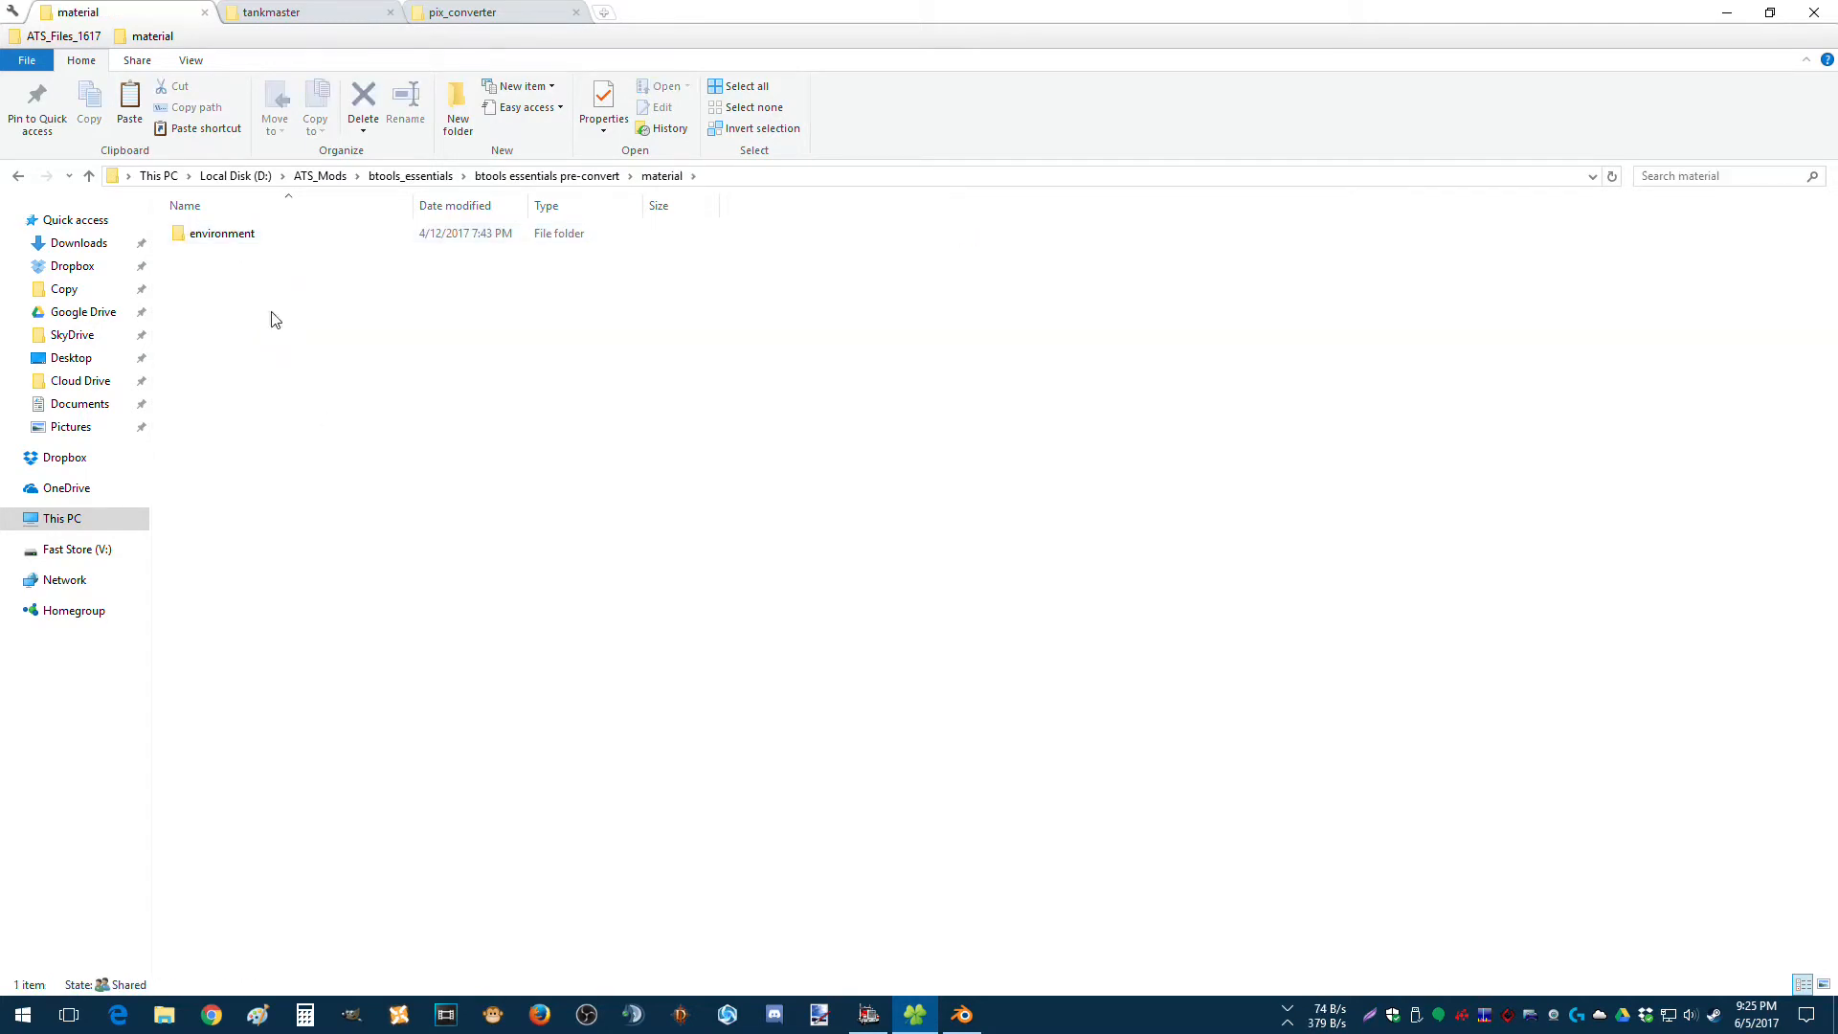
double_click(230, 240)
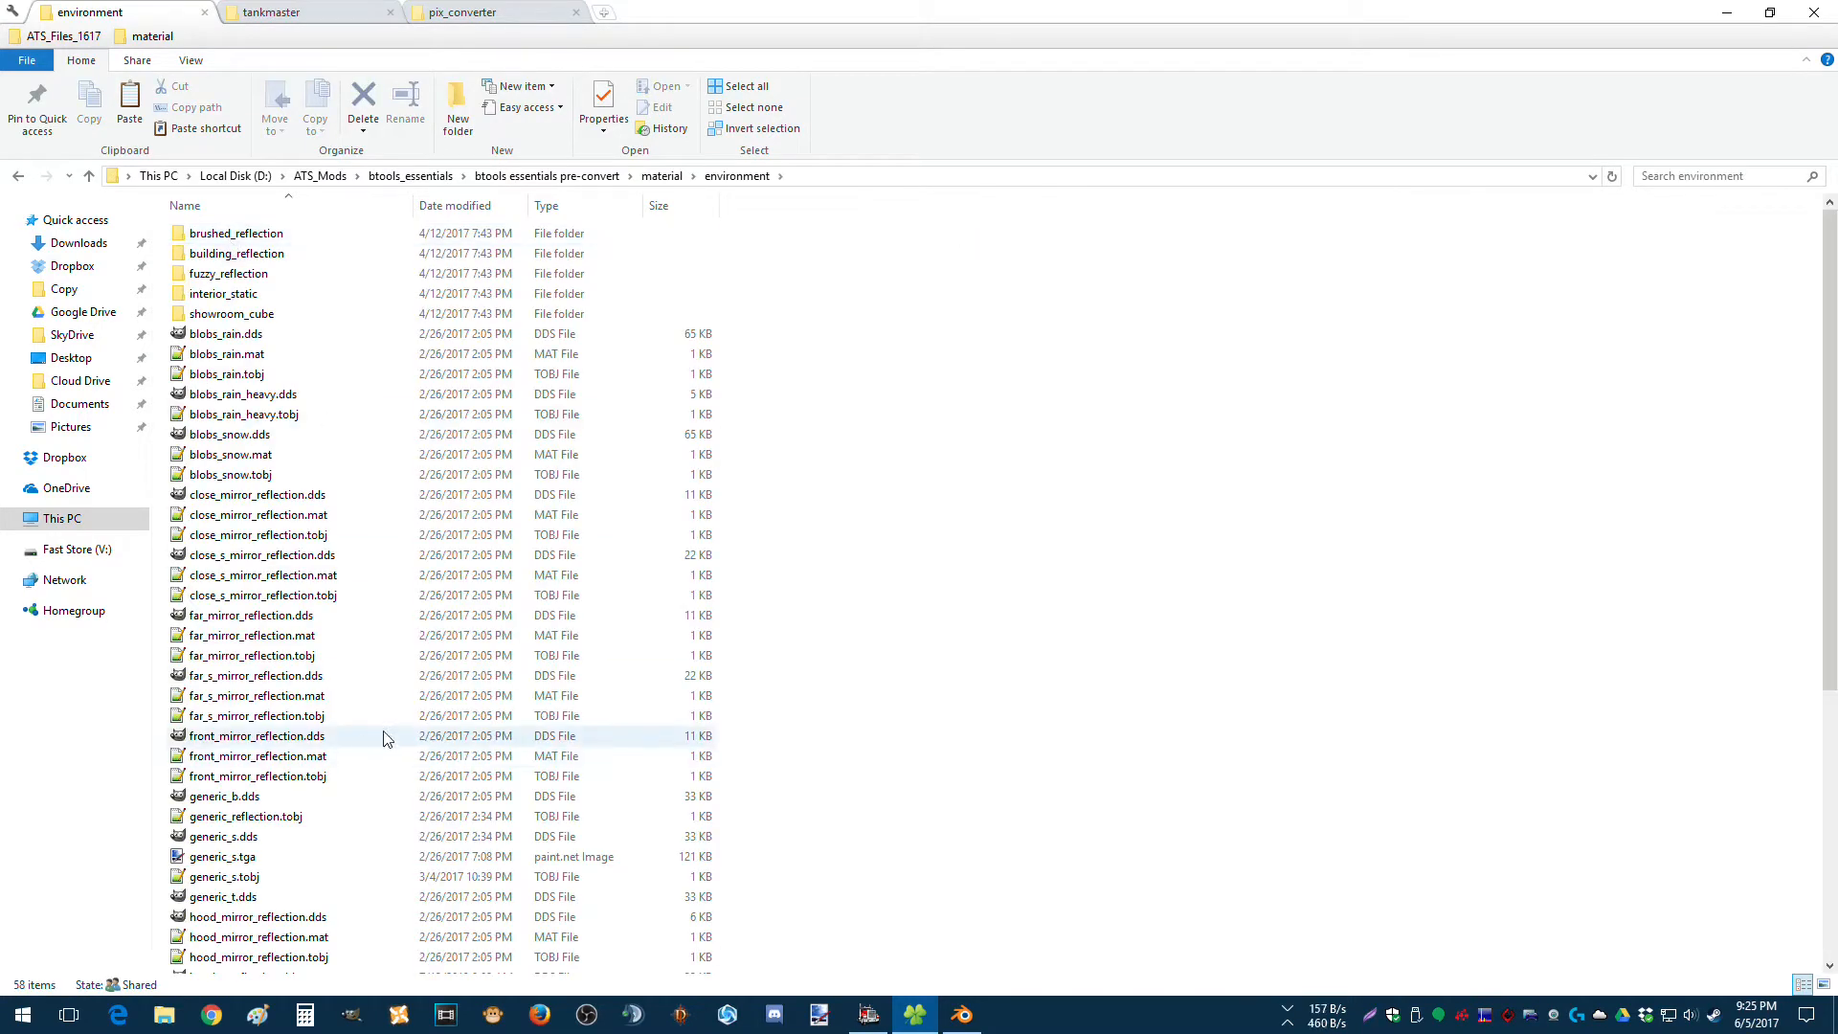
scroll(378, 670, down, 7)
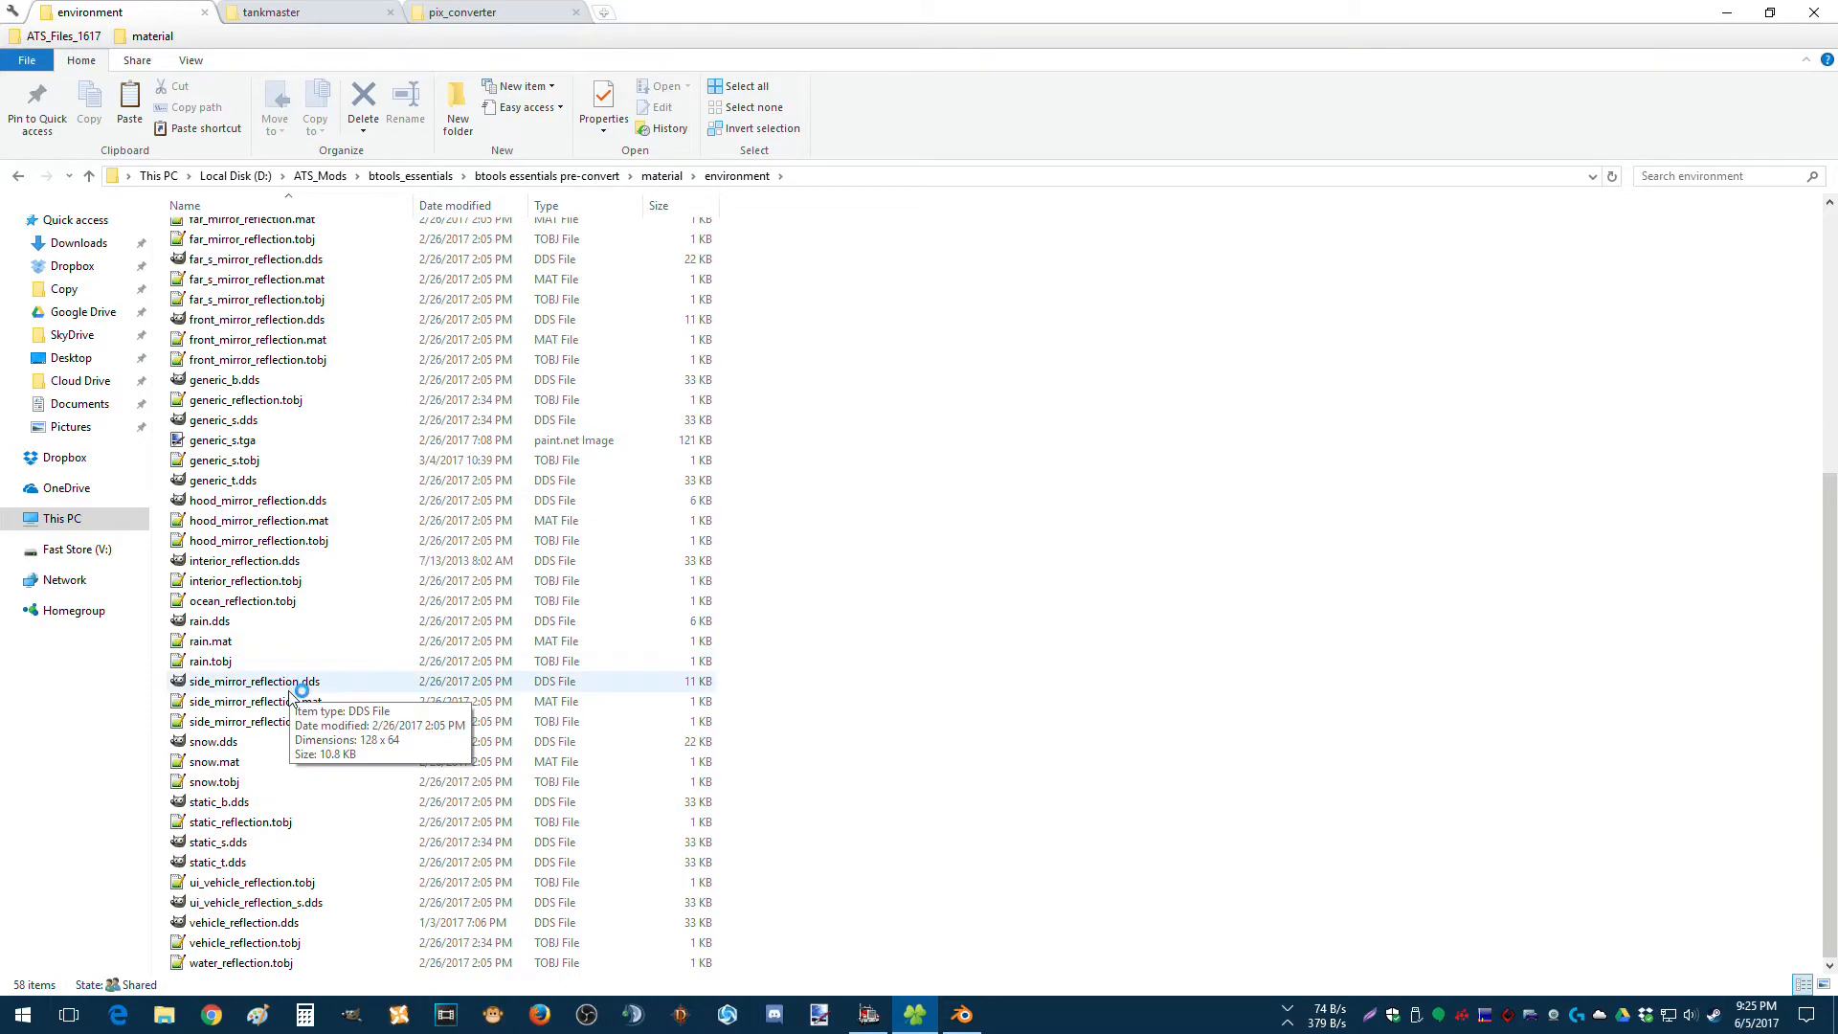
scroll(373, 713, up, 7)
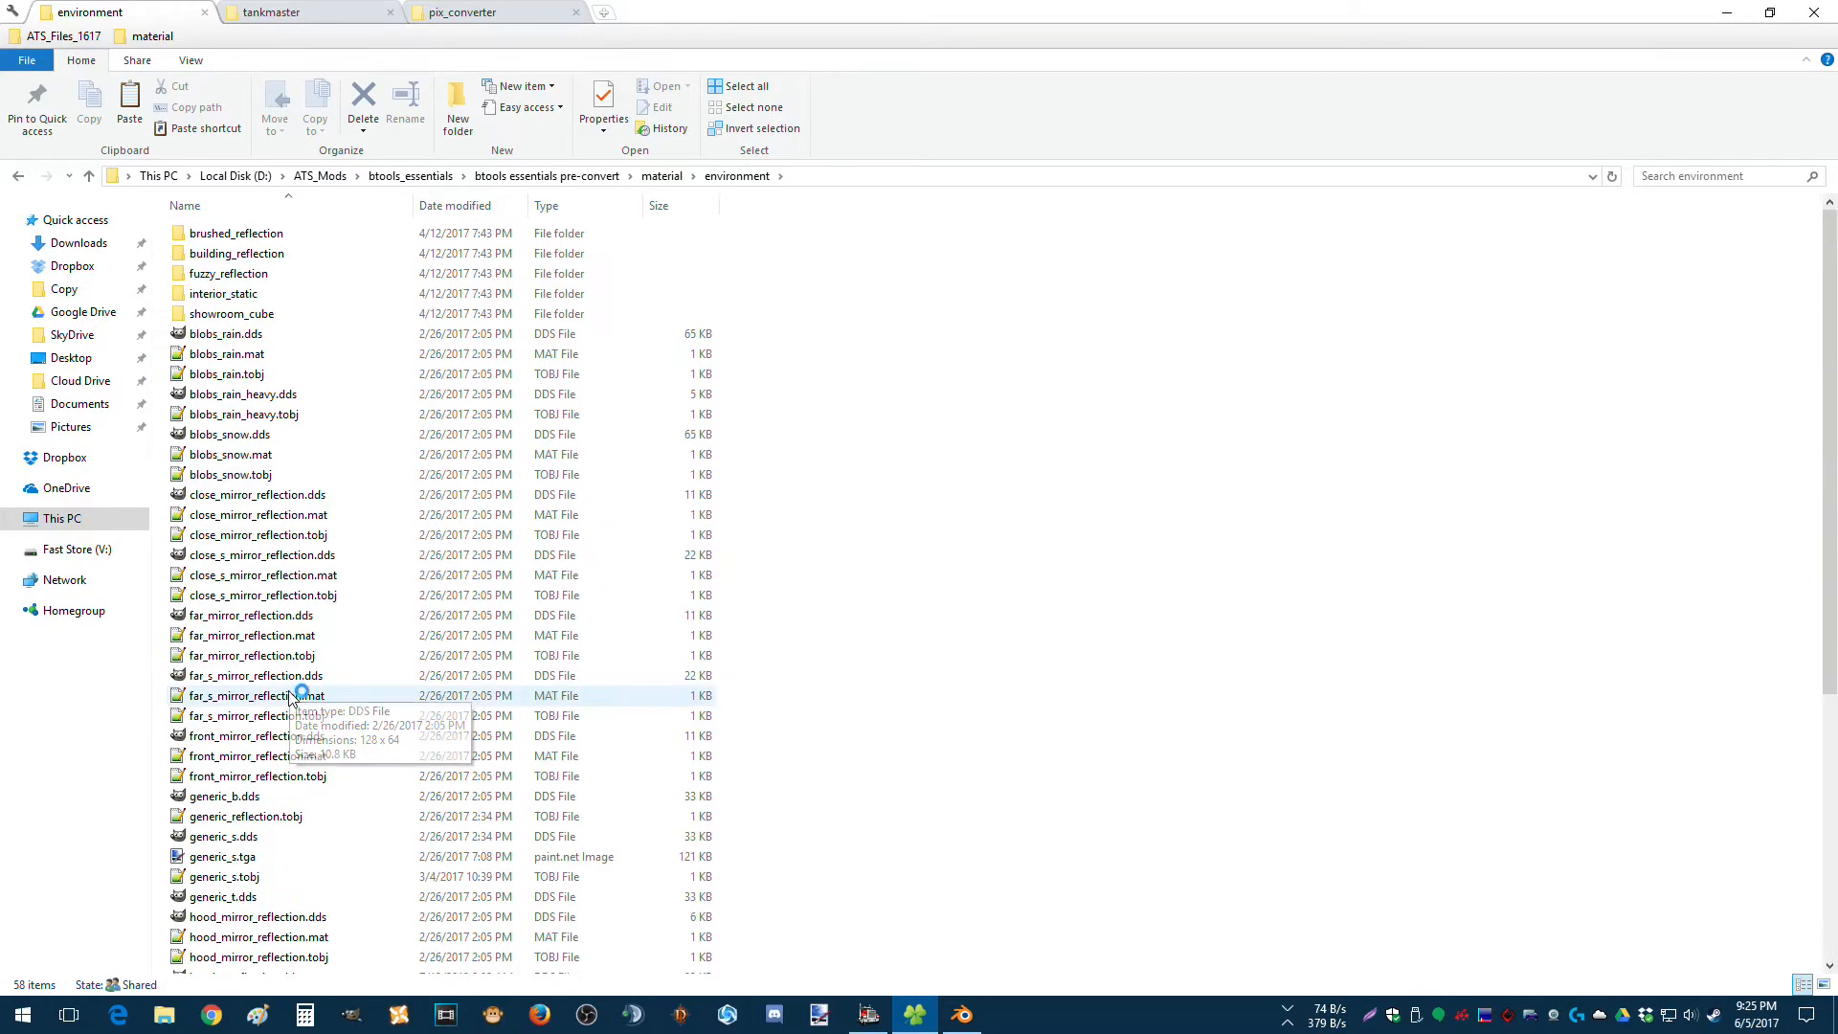
click(18, 176)
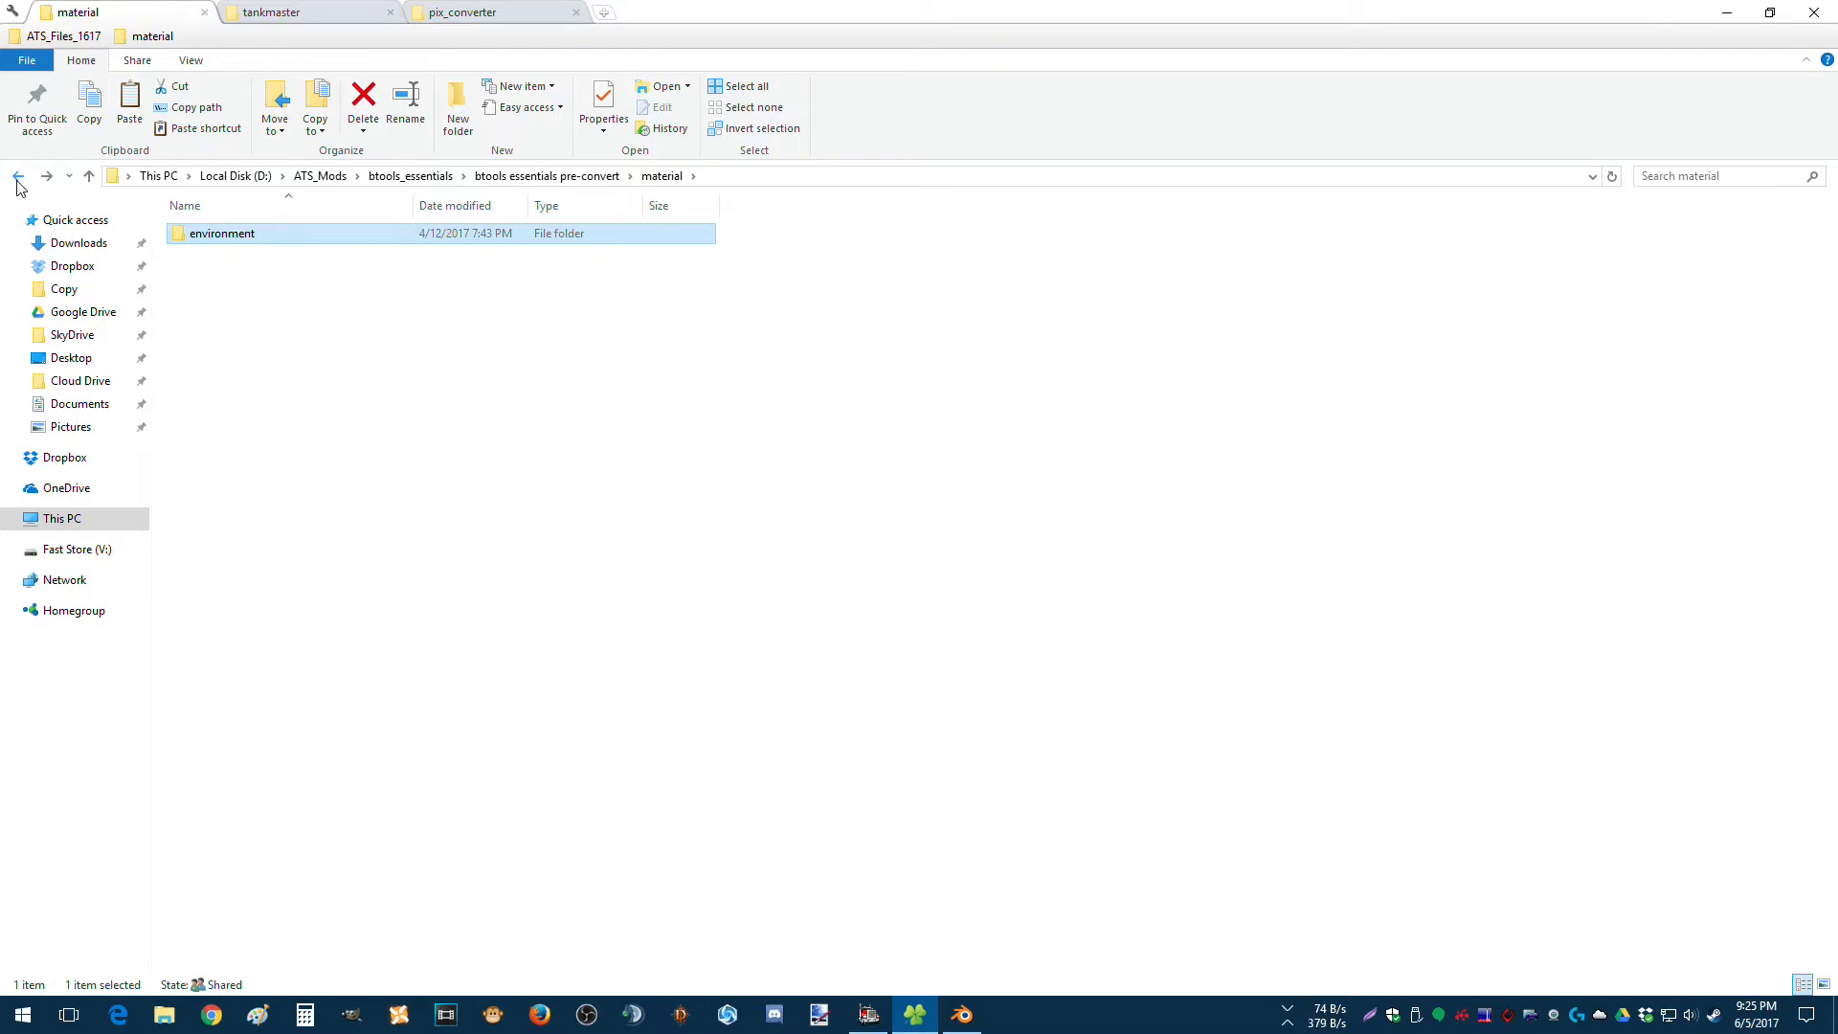
click(17, 182)
click(459, 498)
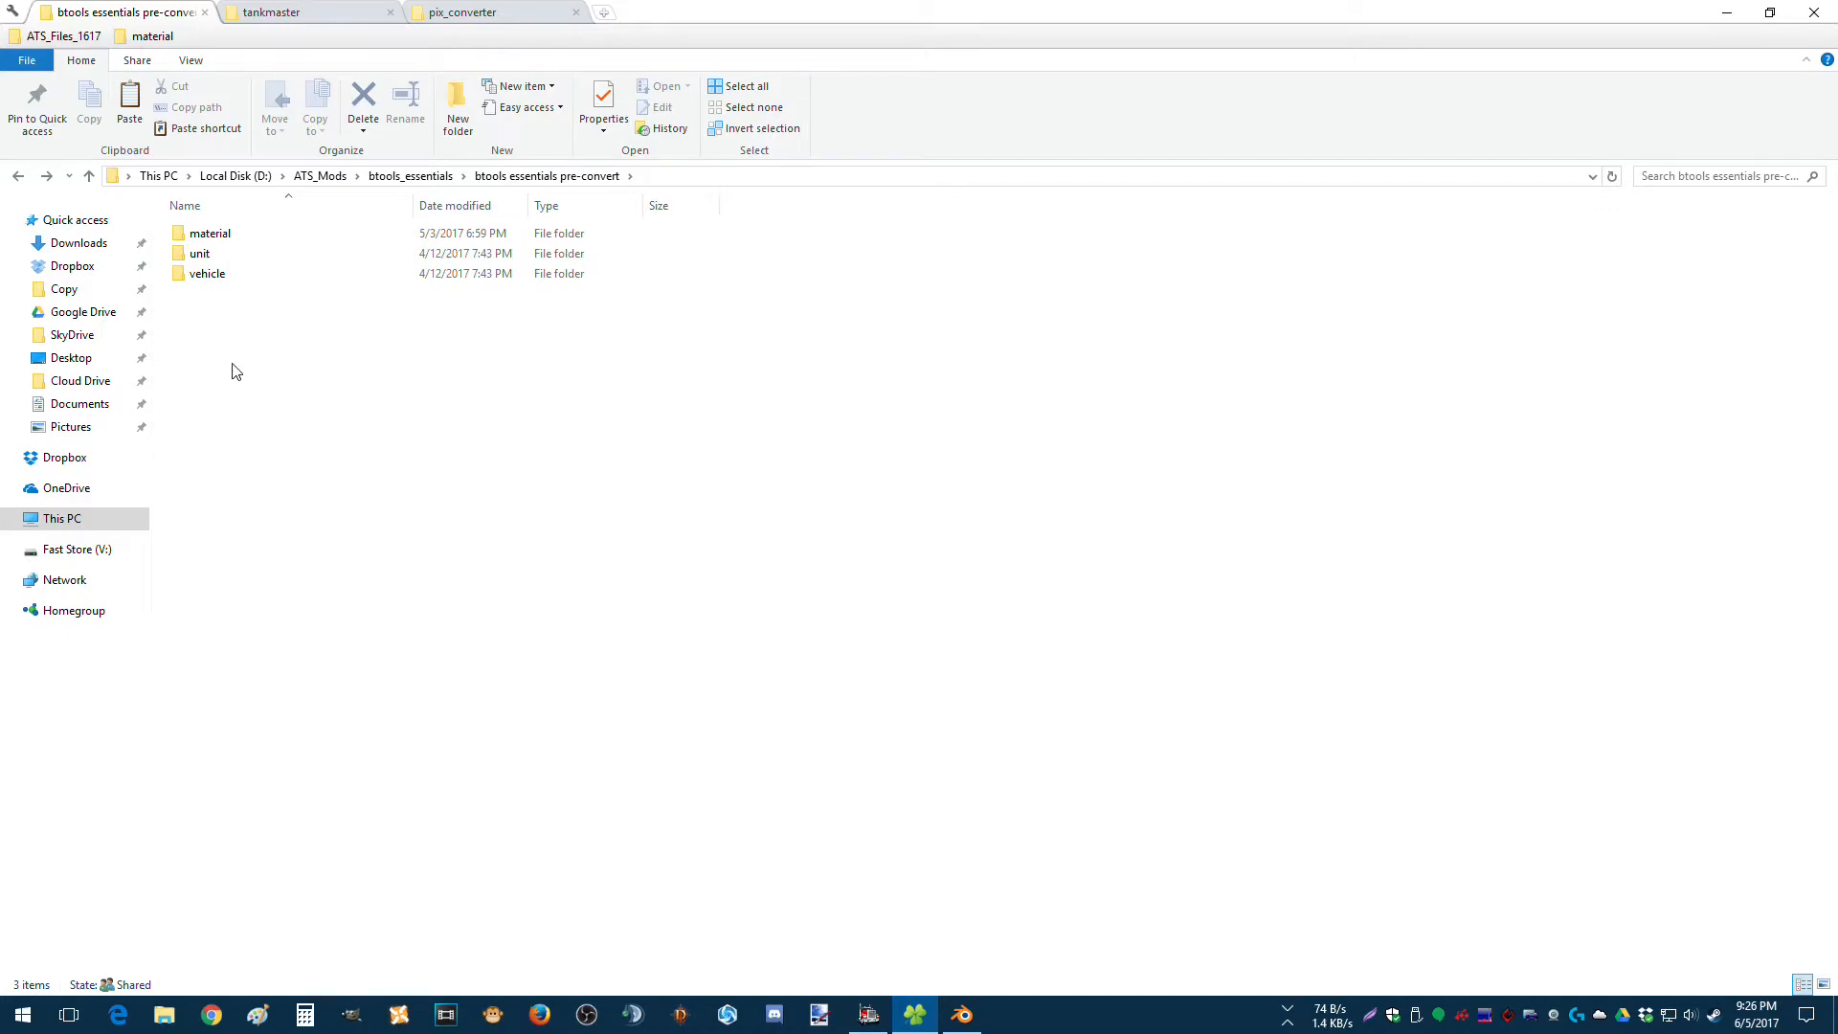
double_click(210, 233)
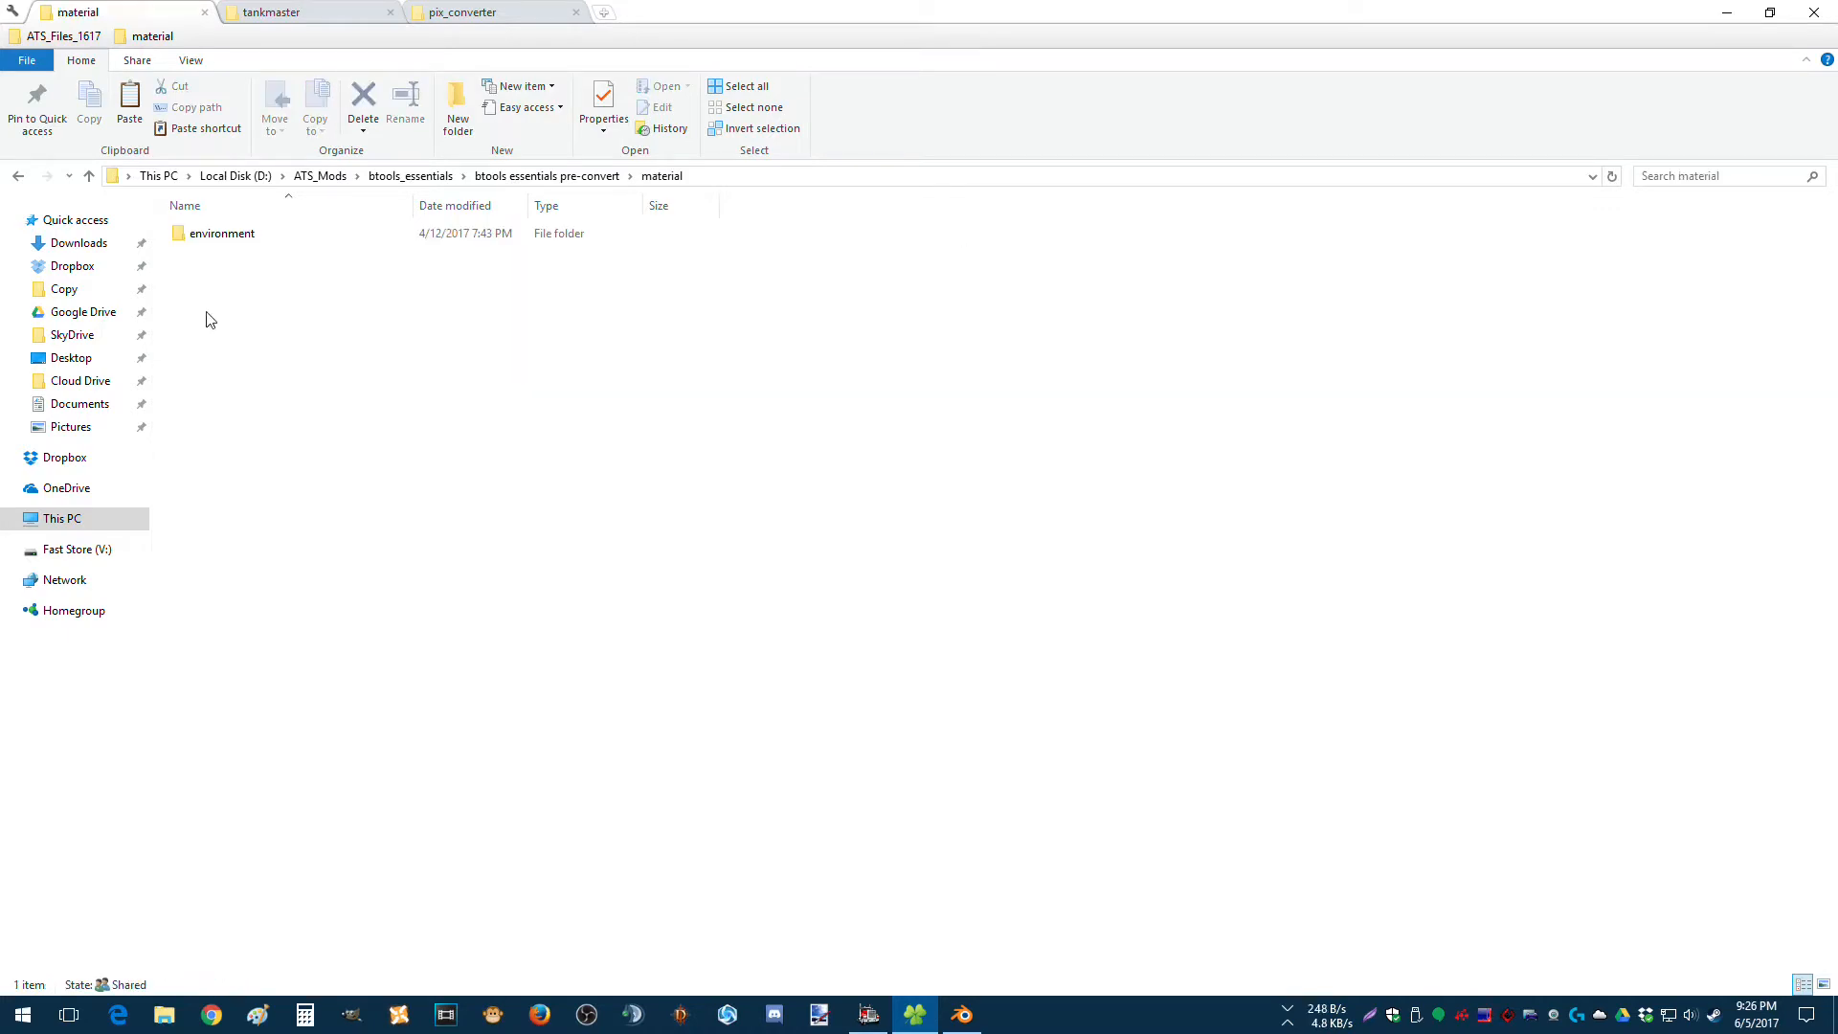
double_click(196, 241)
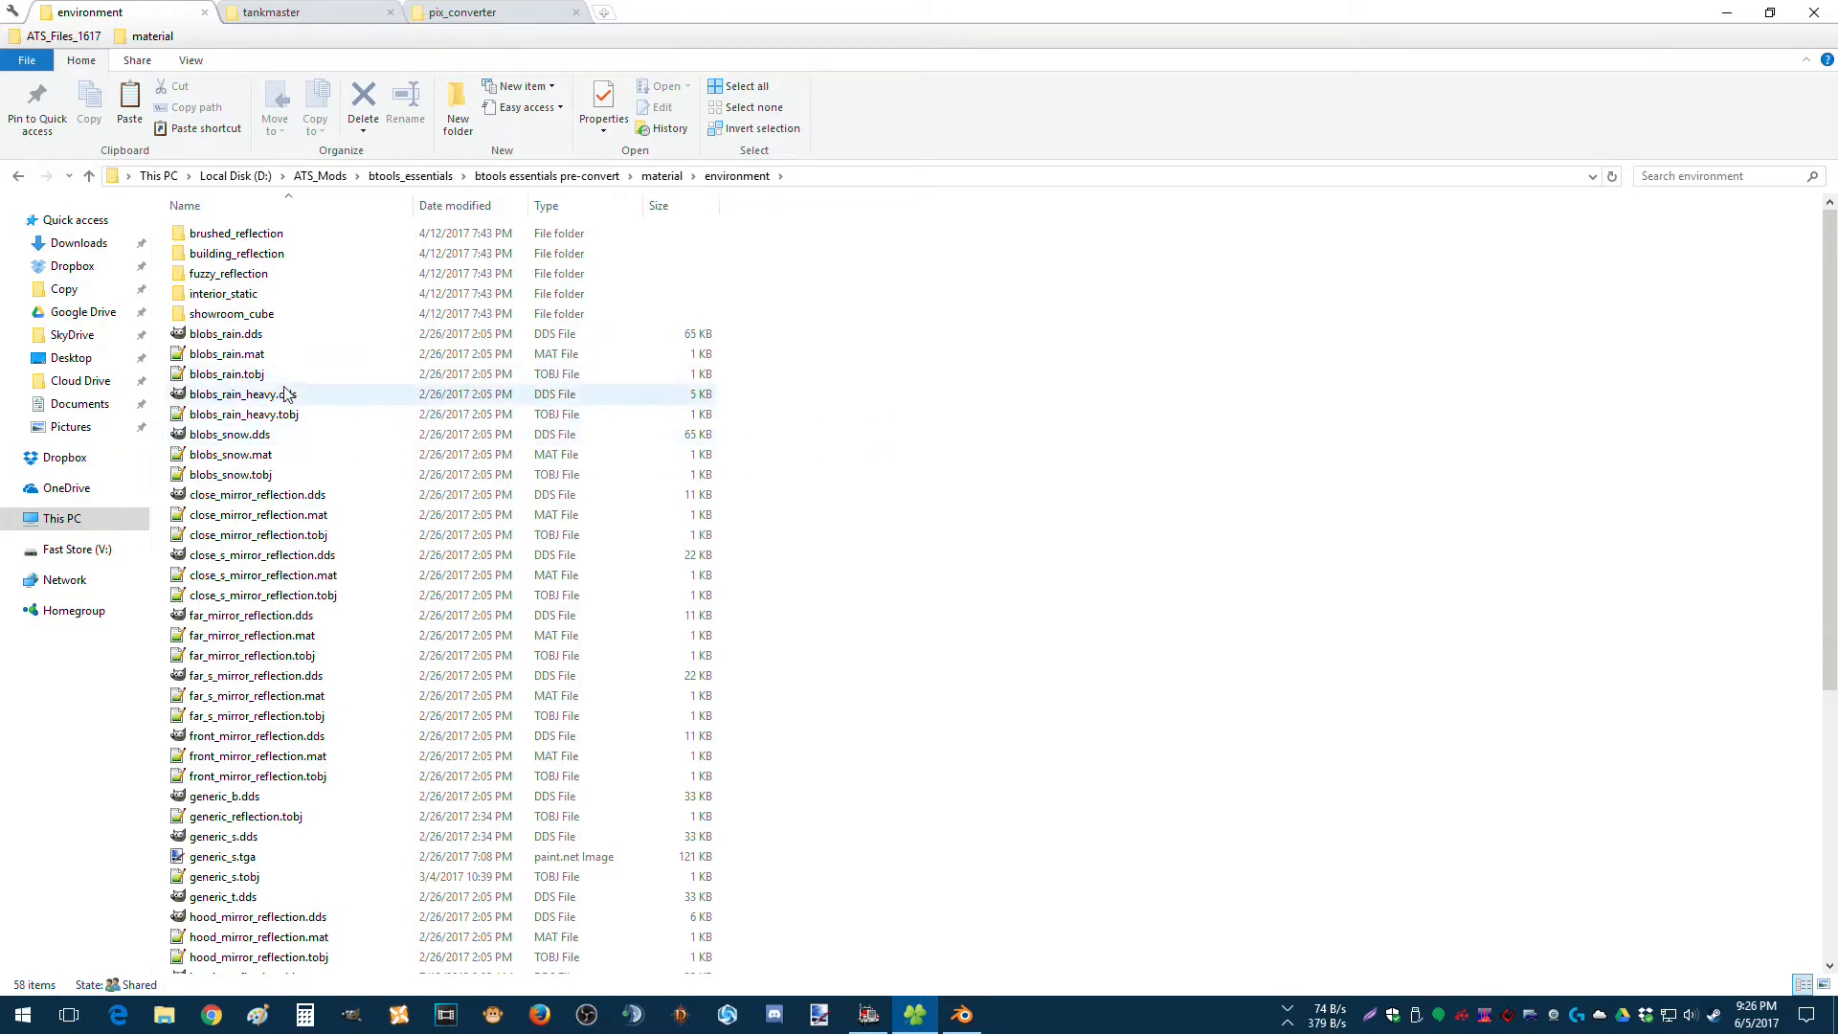
click(21, 179)
click(21, 179)
click(200, 408)
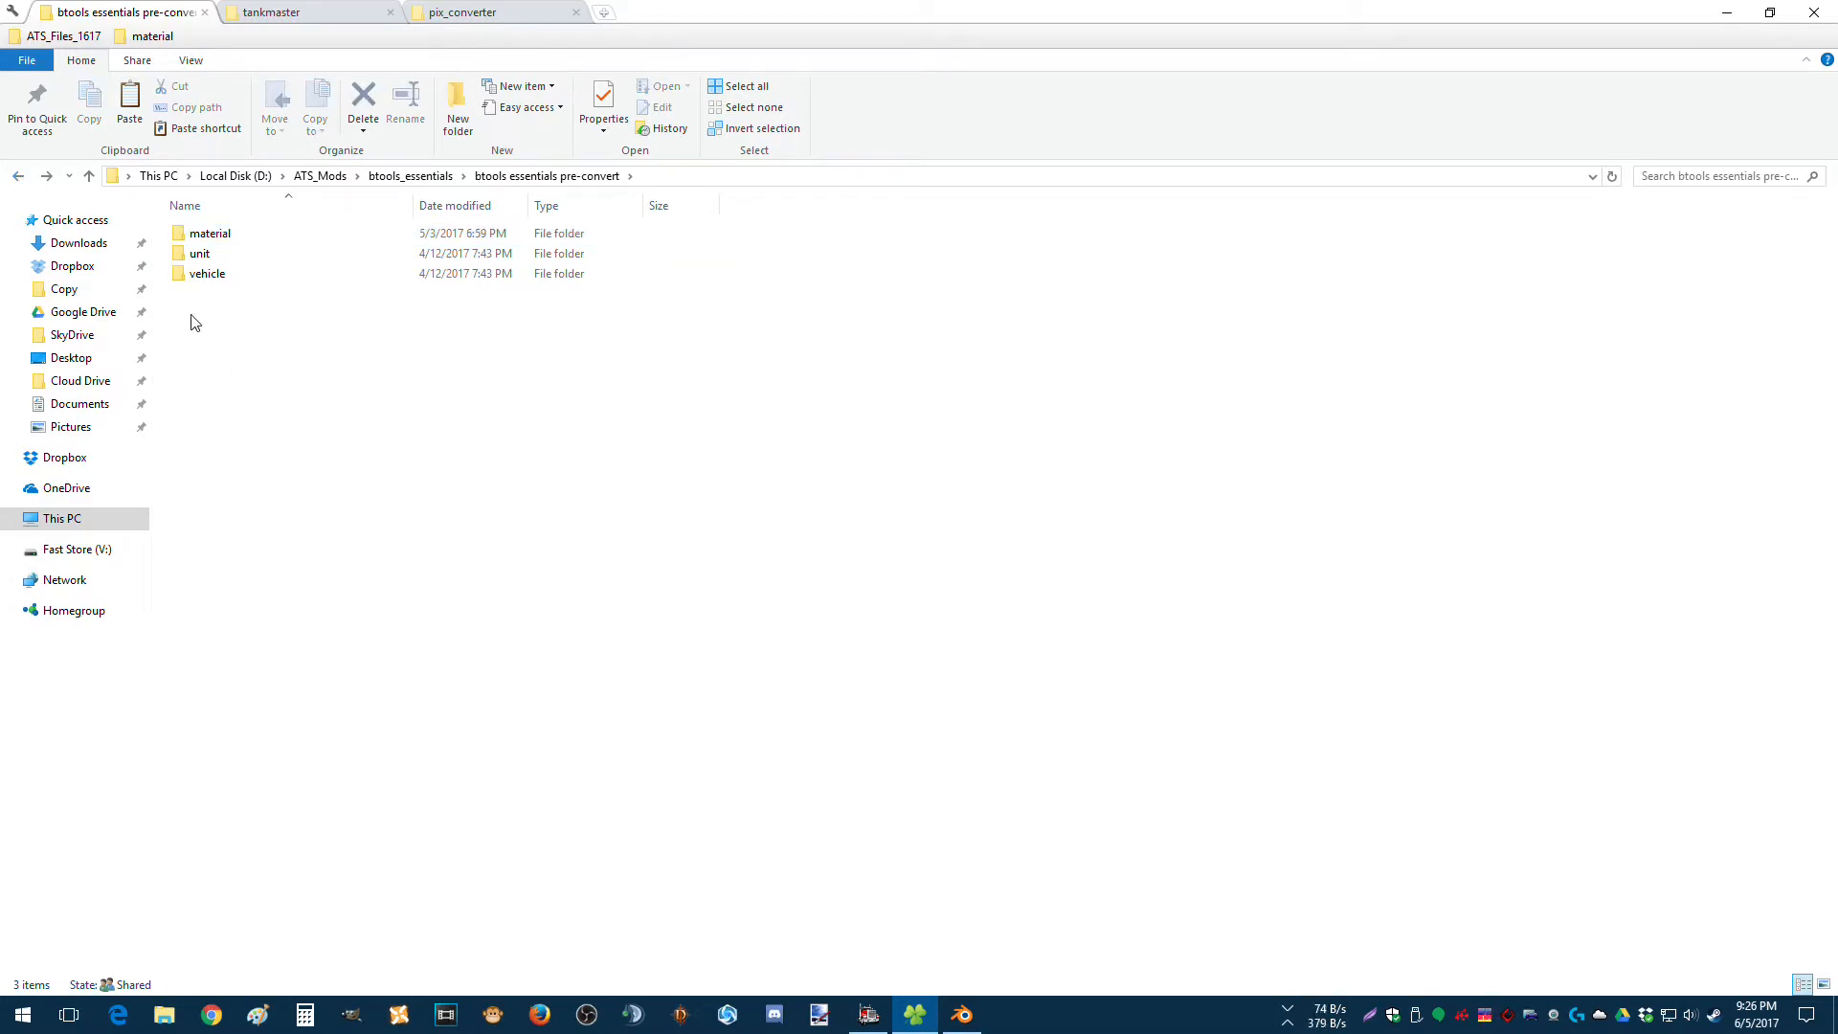
Look through the SII files in the hookup folder under unit and return to the pre-convert folder.
double_click(190, 255)
double_click(196, 234)
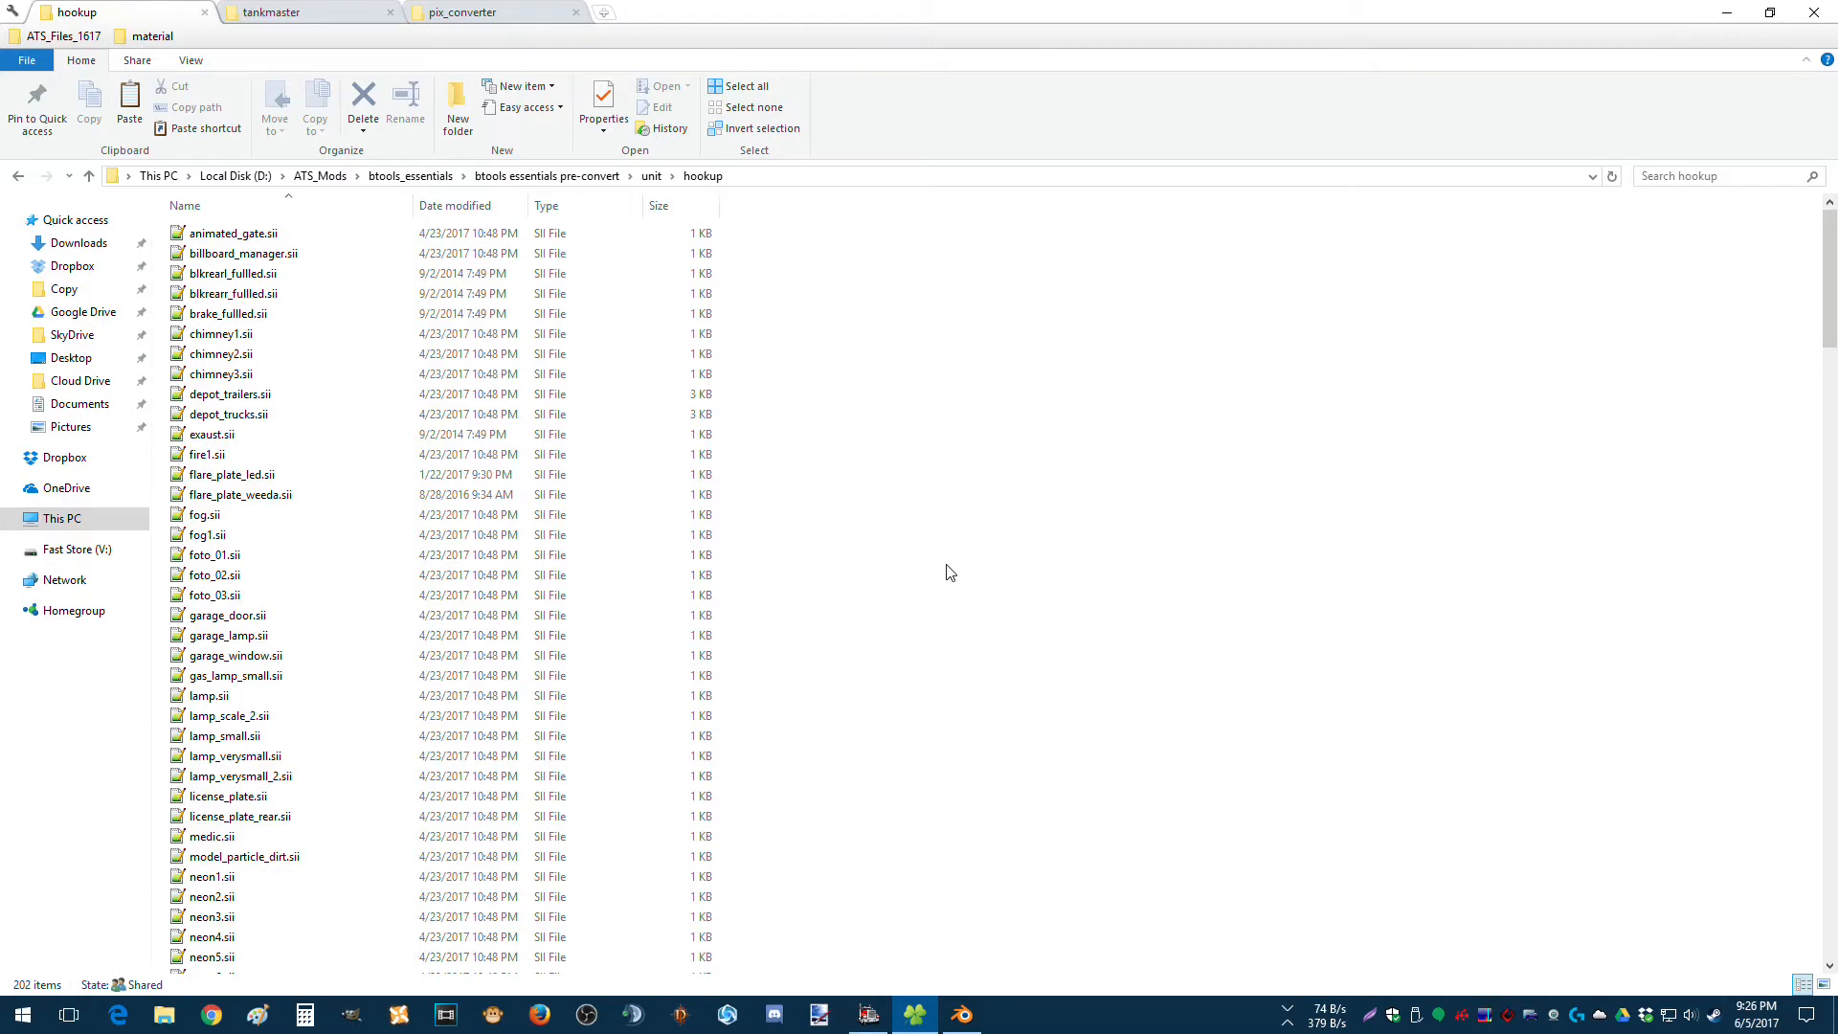
scroll(888, 716, down, 13)
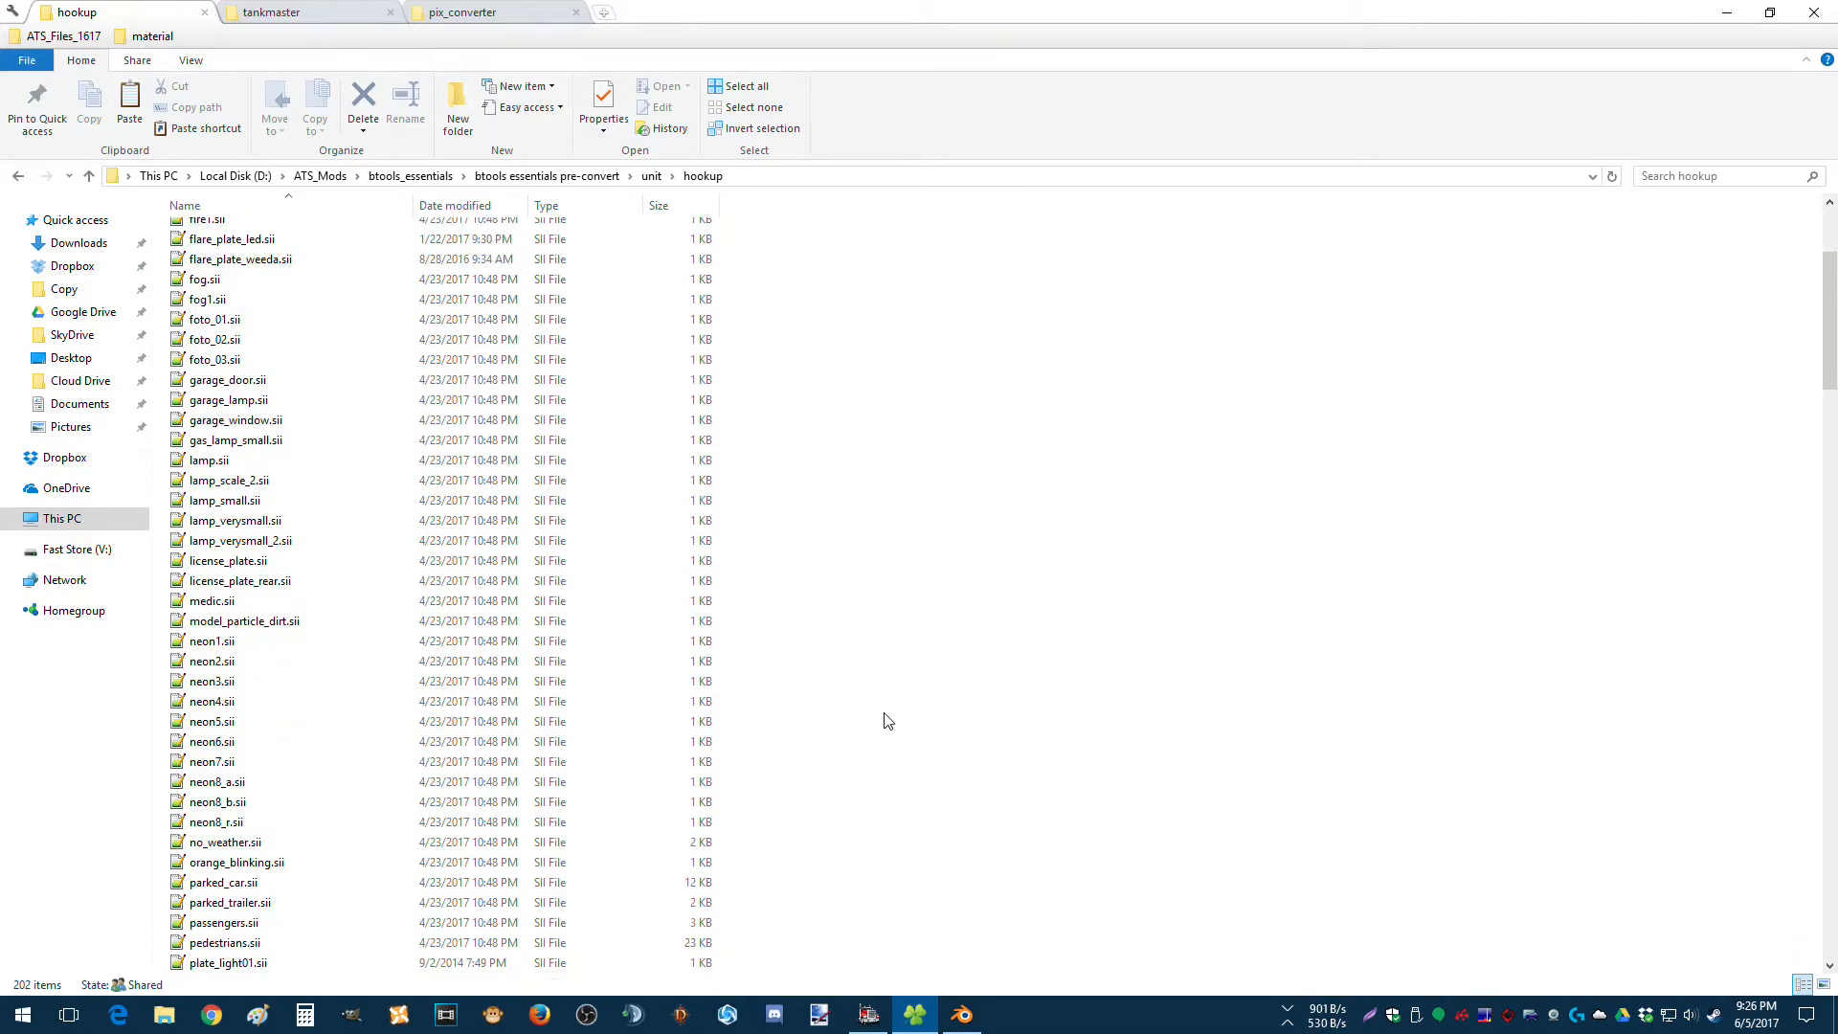
scroll(885, 718, down, 9)
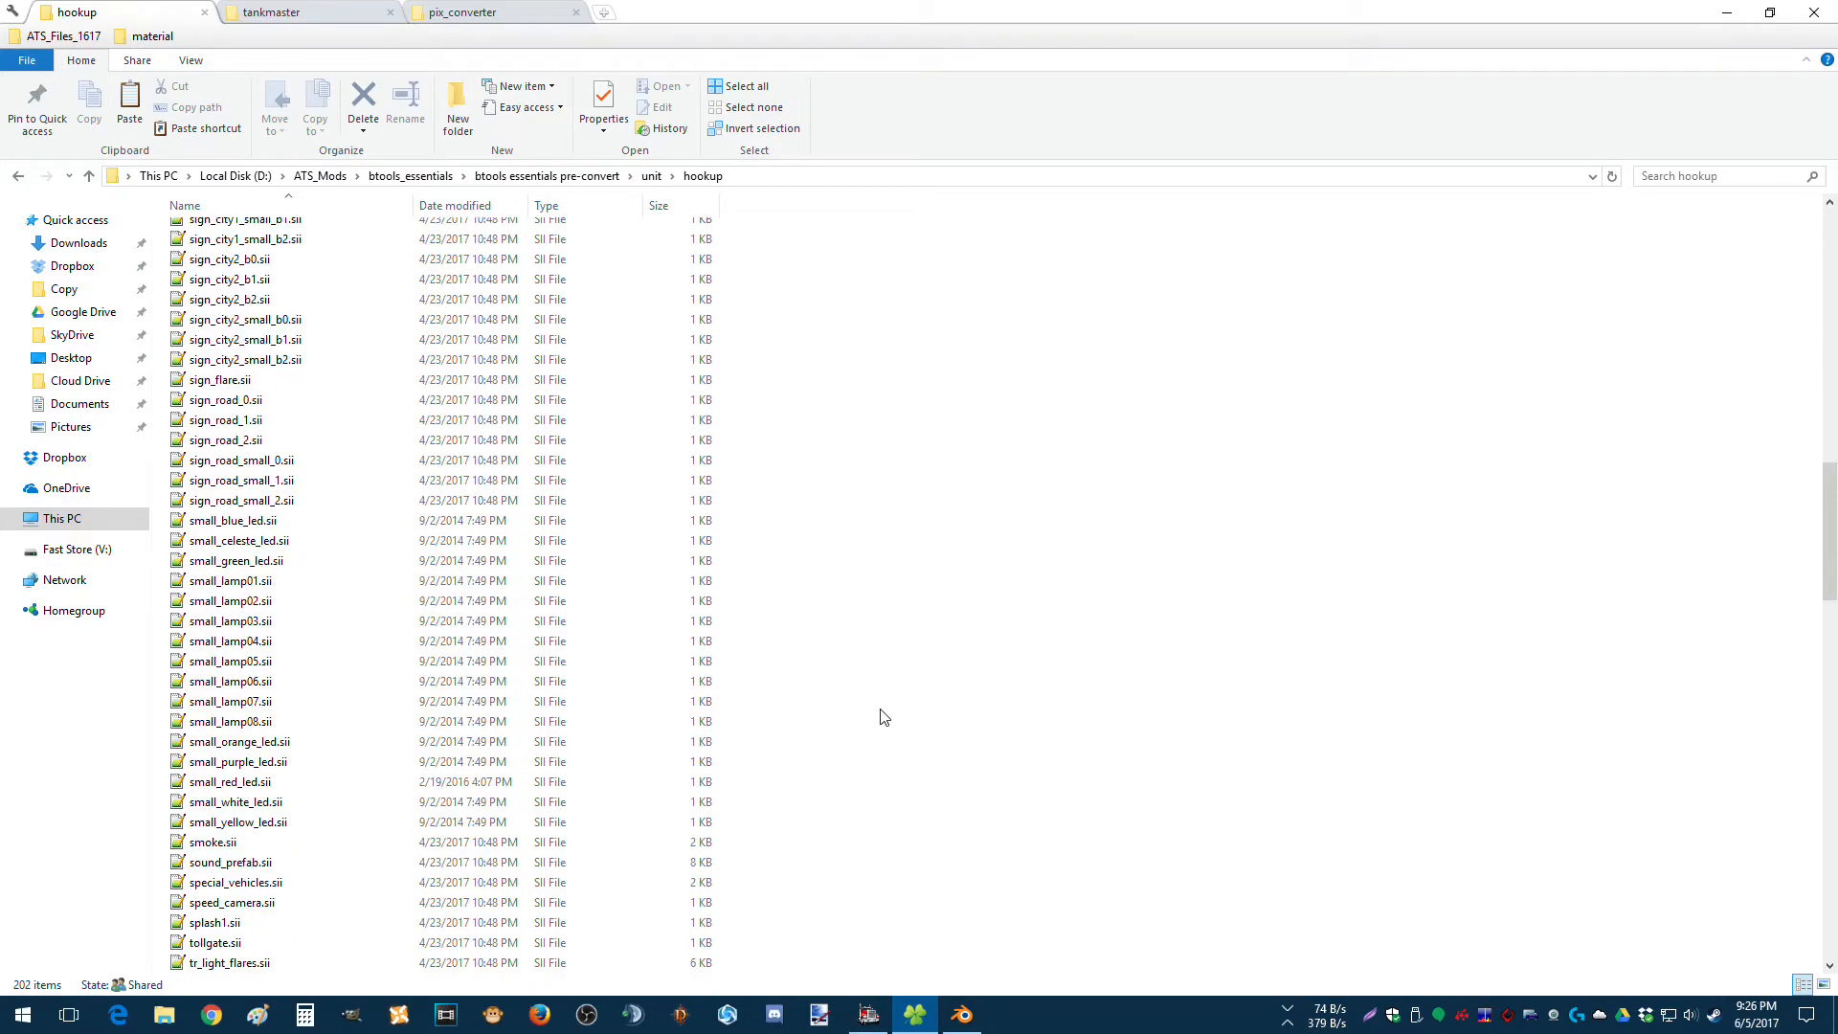
scroll(884, 717, down, 8)
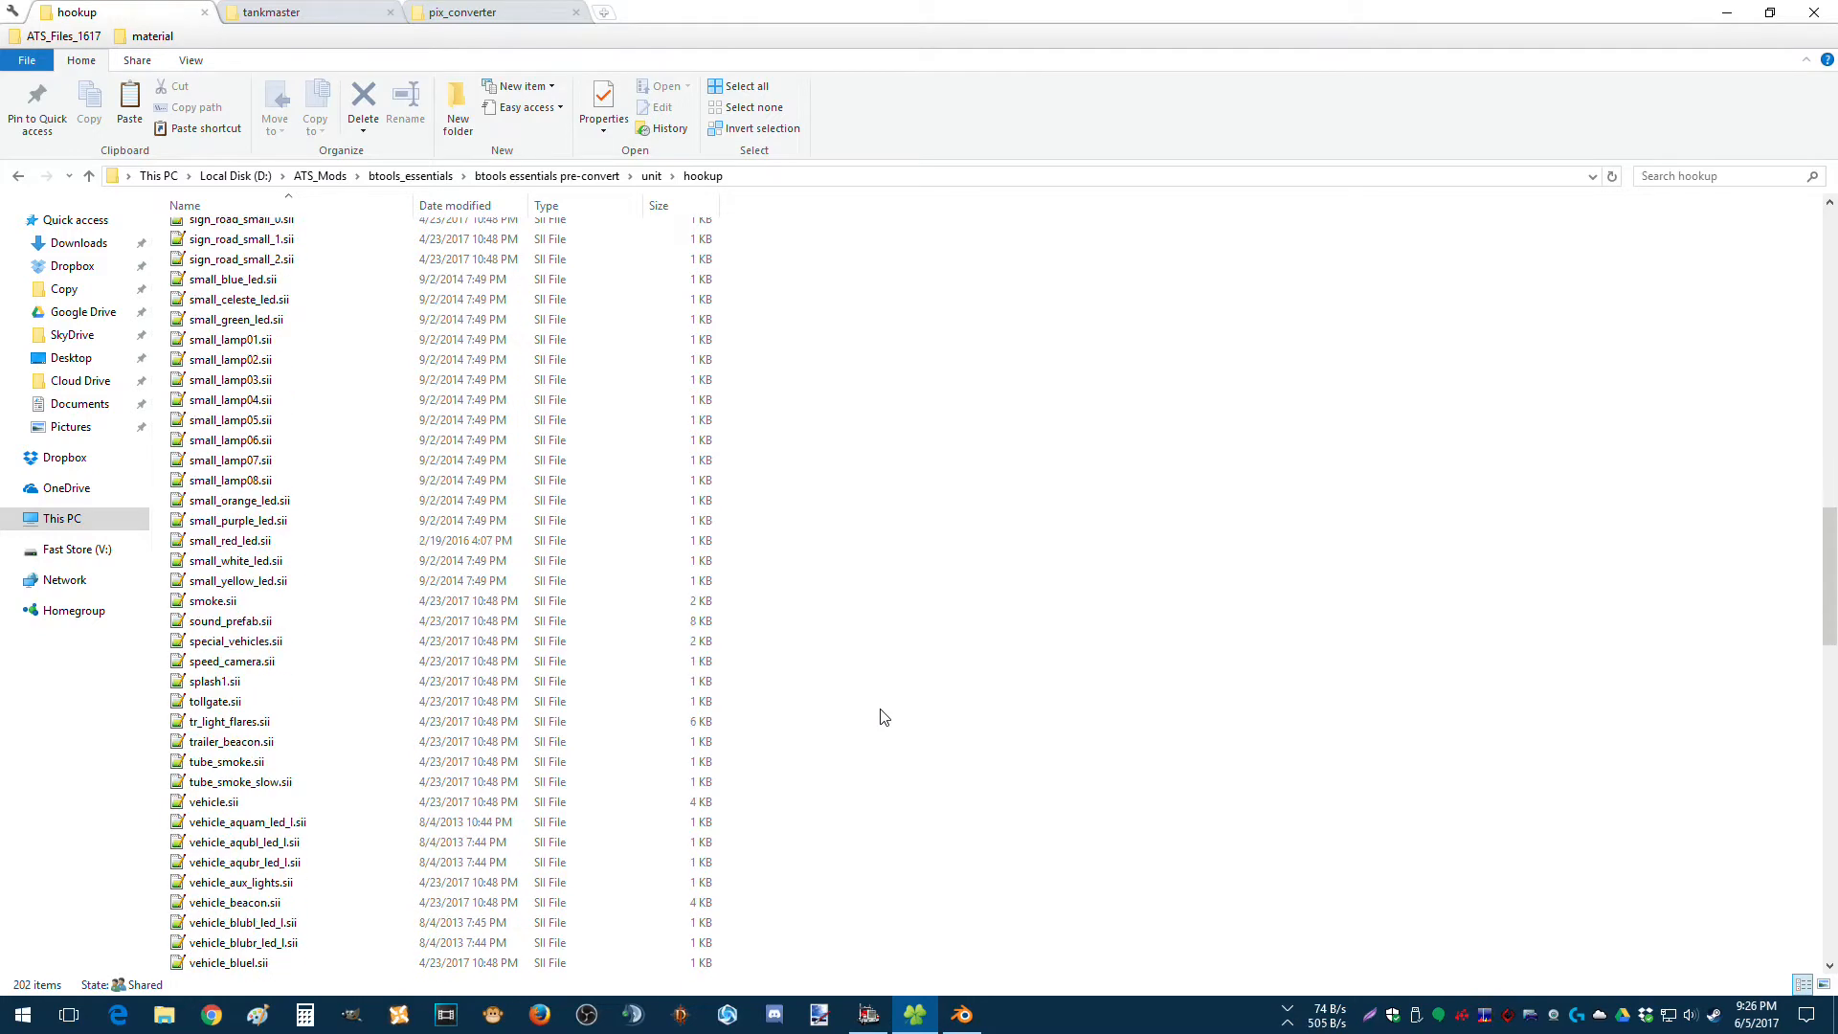
scroll(884, 719, up, 17)
scroll(884, 720, up, 10)
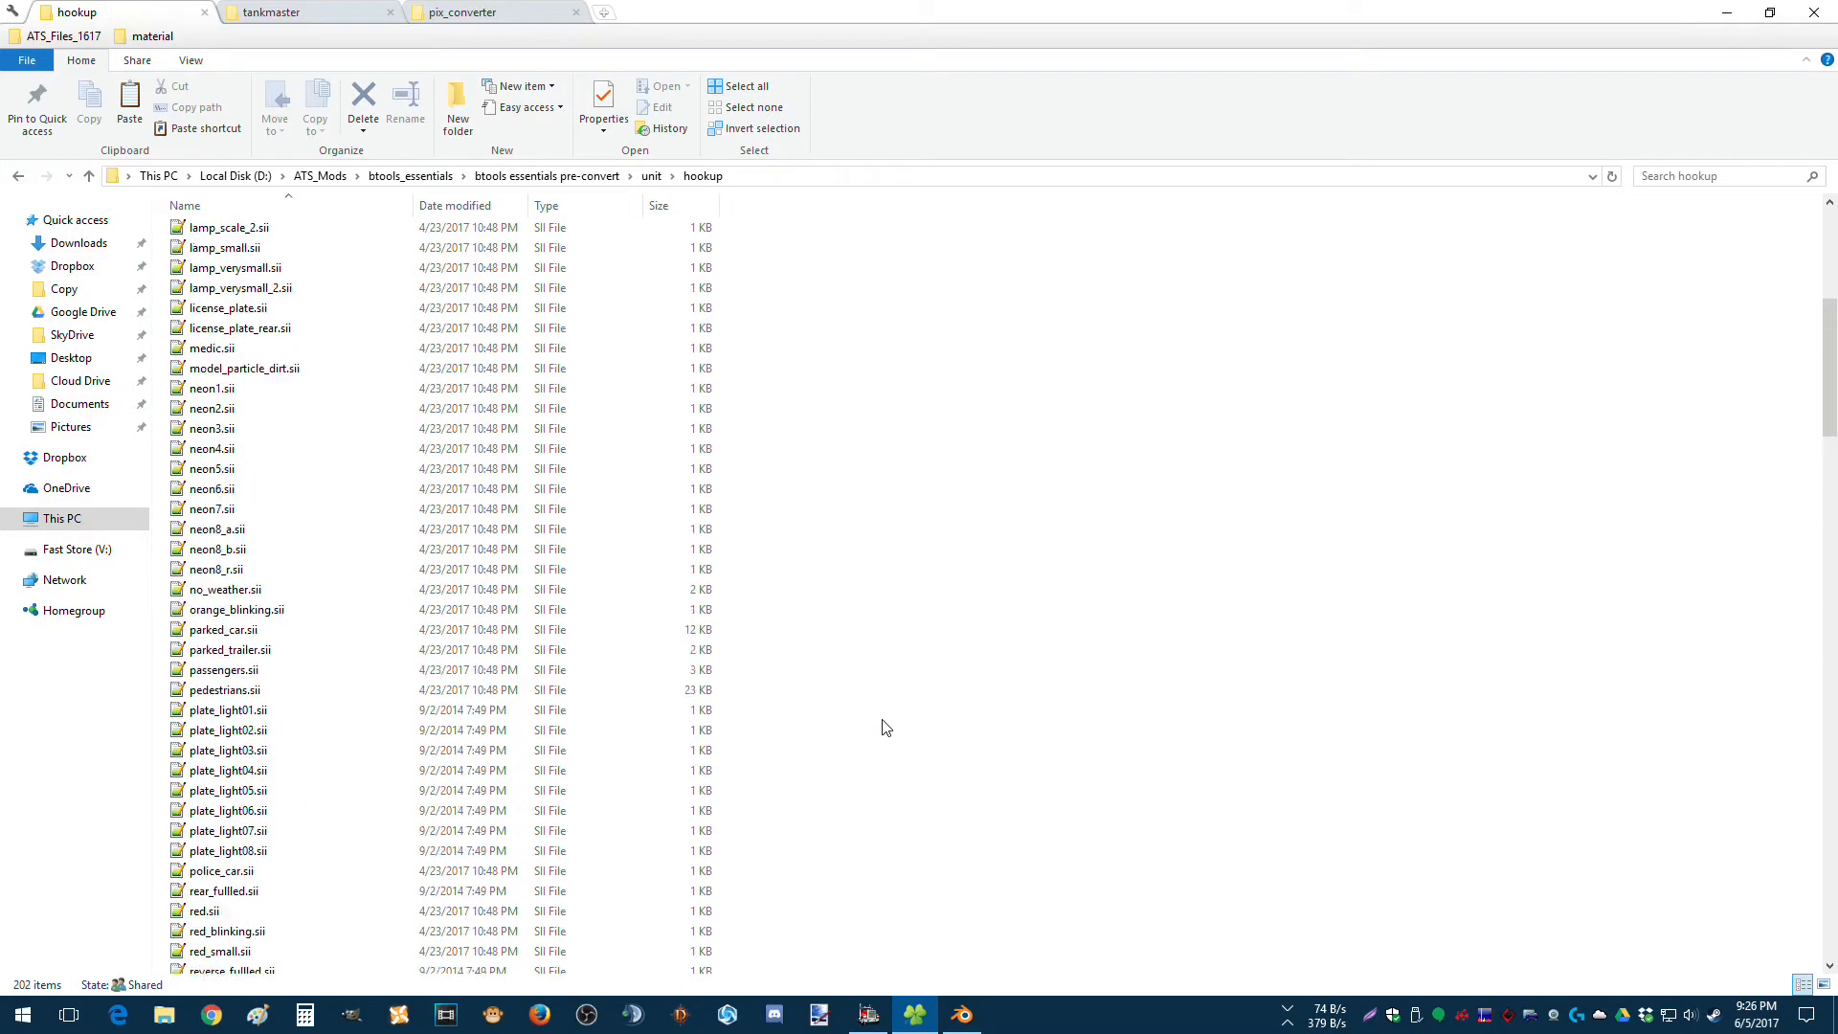
click(19, 177)
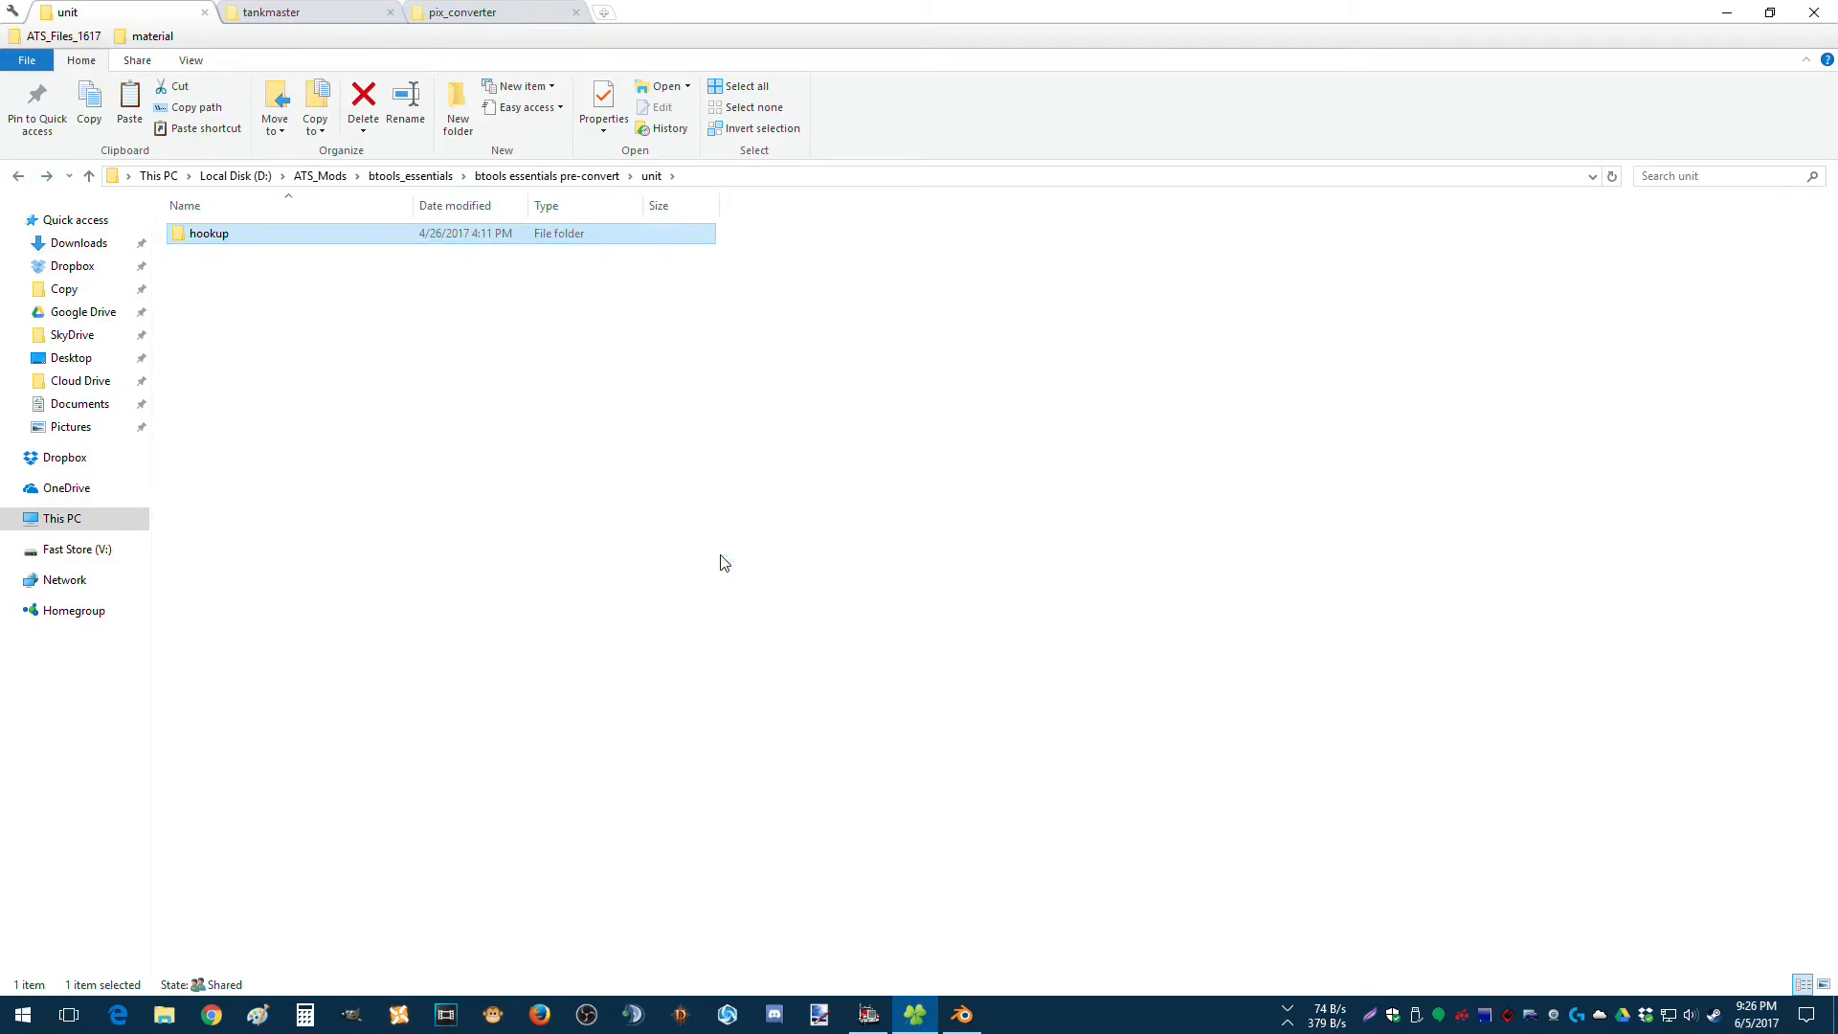
click(17, 177)
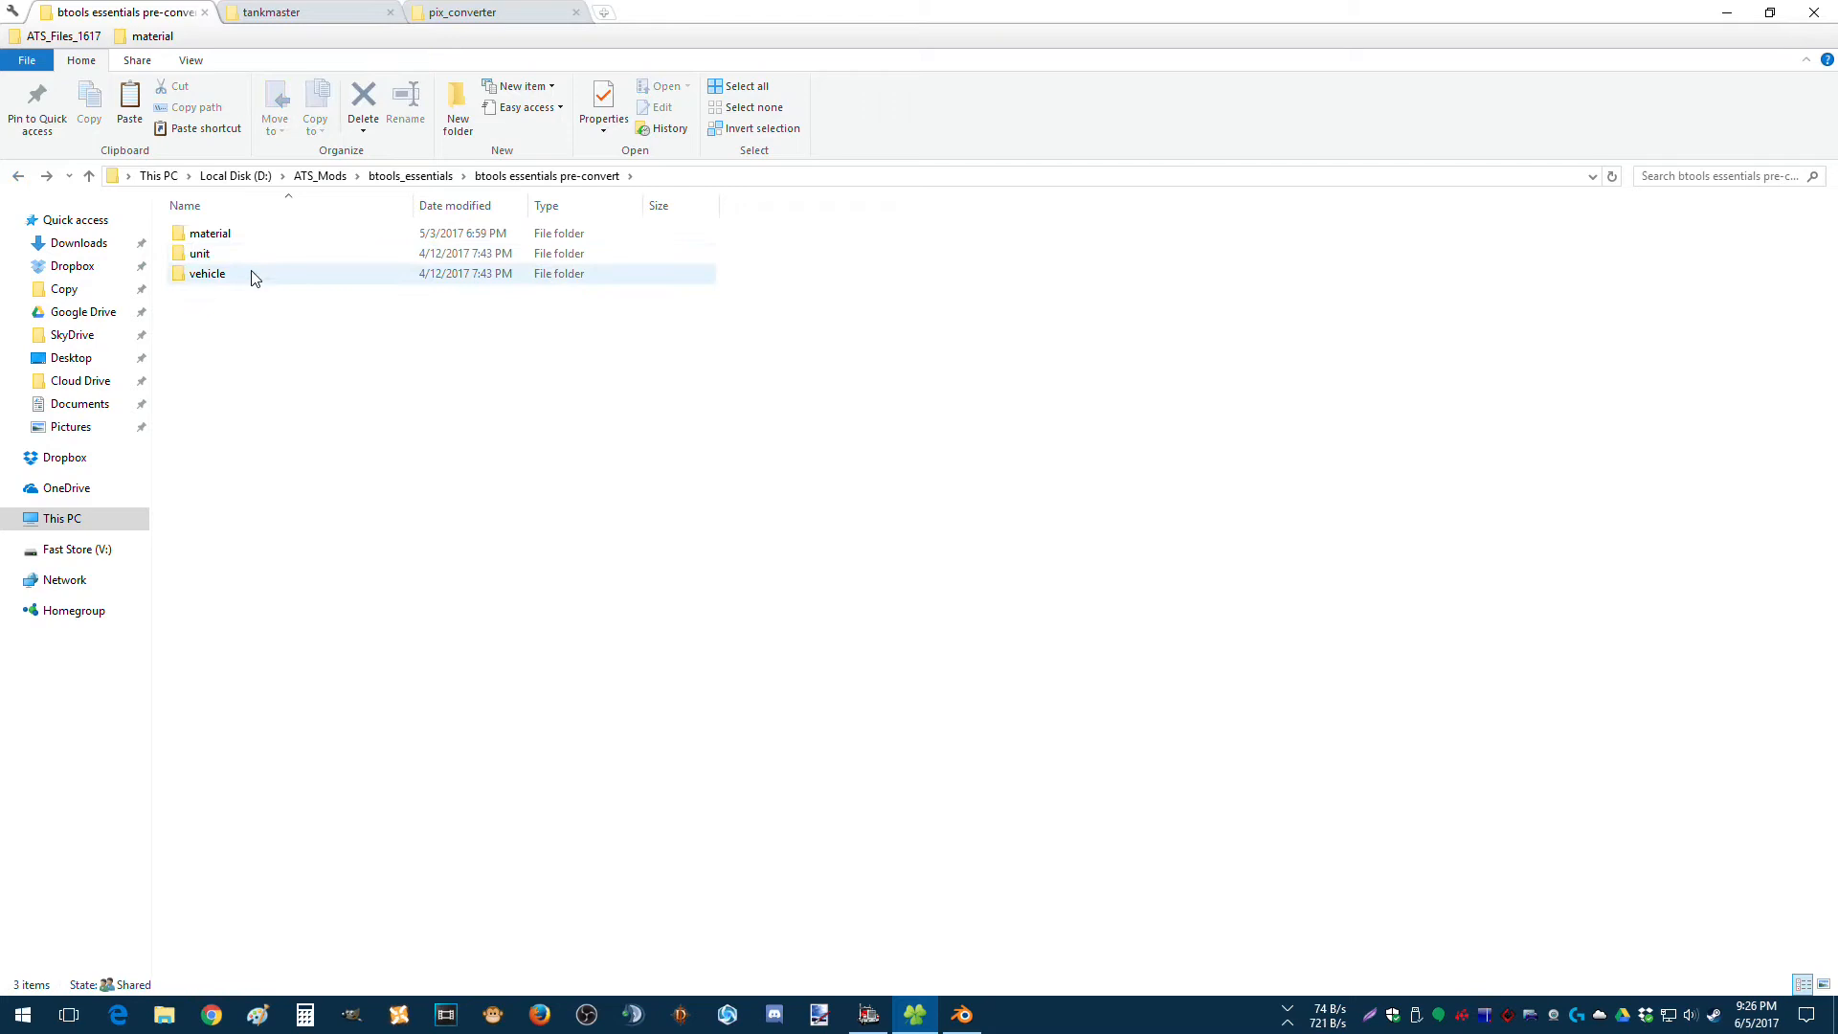
Check the share and truck folders inside the pre-convert vehicle folder and return to the pre-convert folder.
double_click(218, 275)
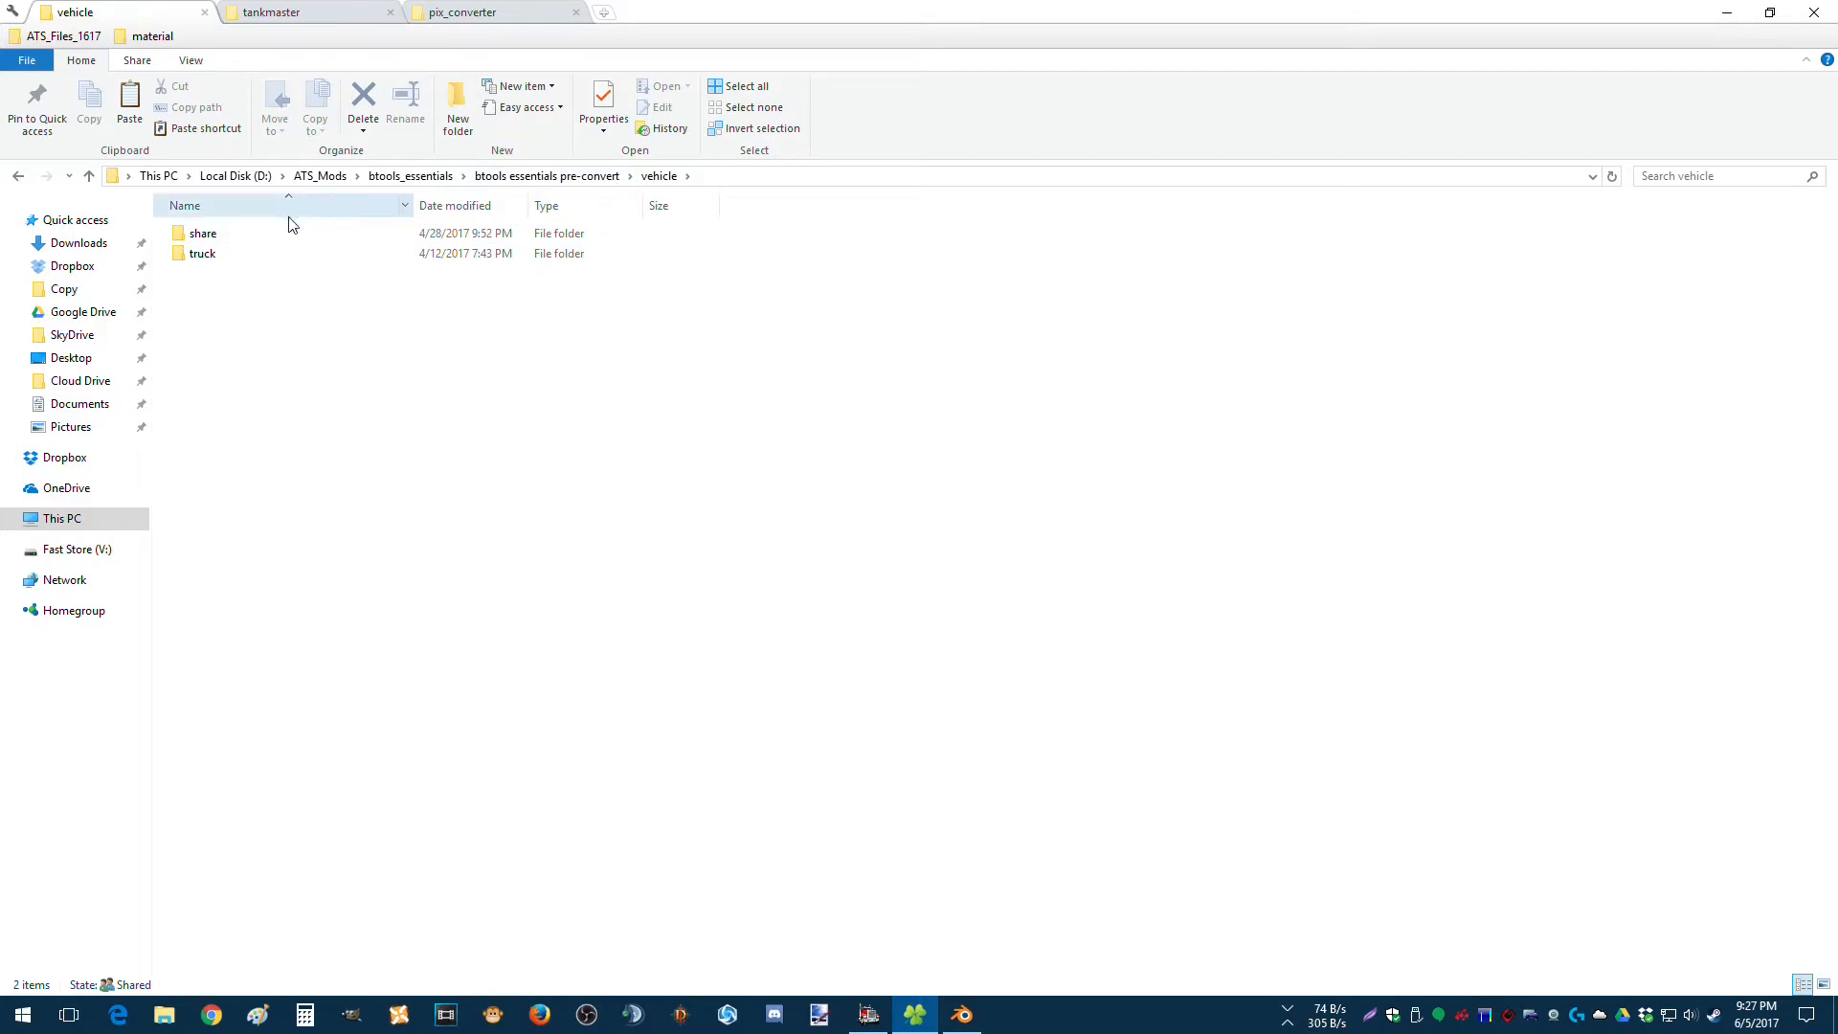
double_click(230, 242)
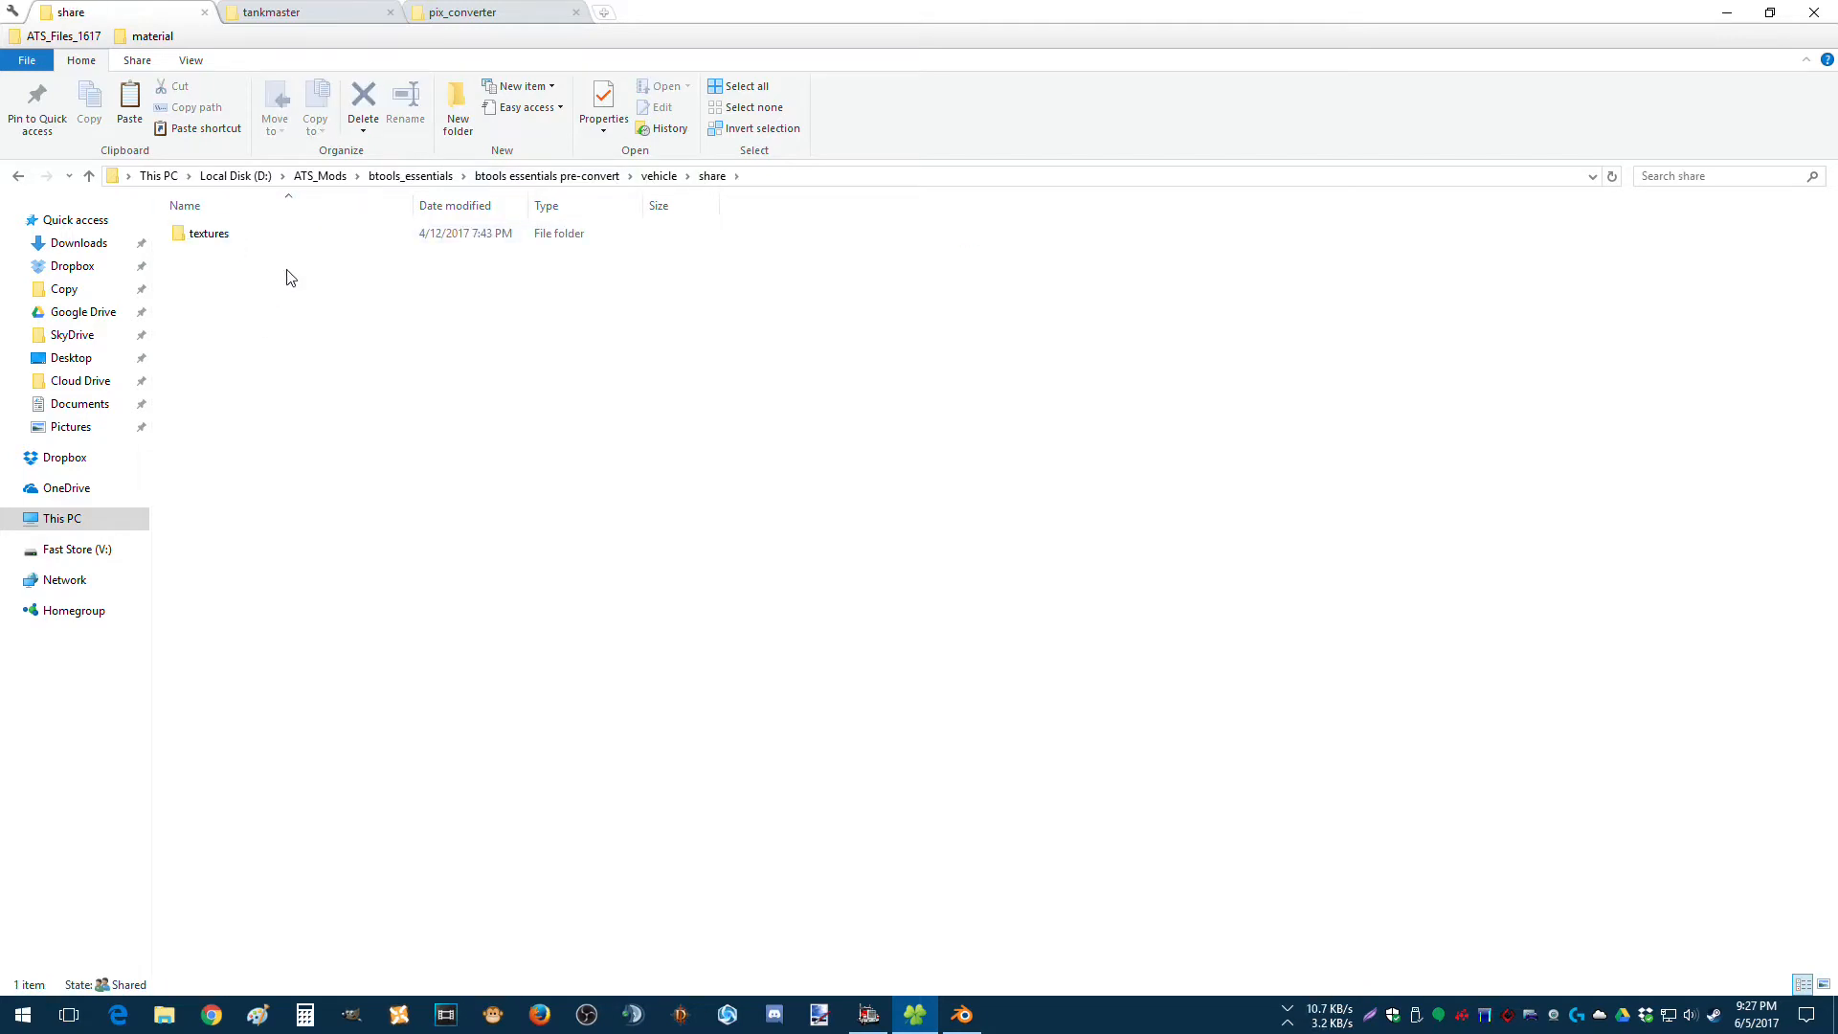
click(18, 176)
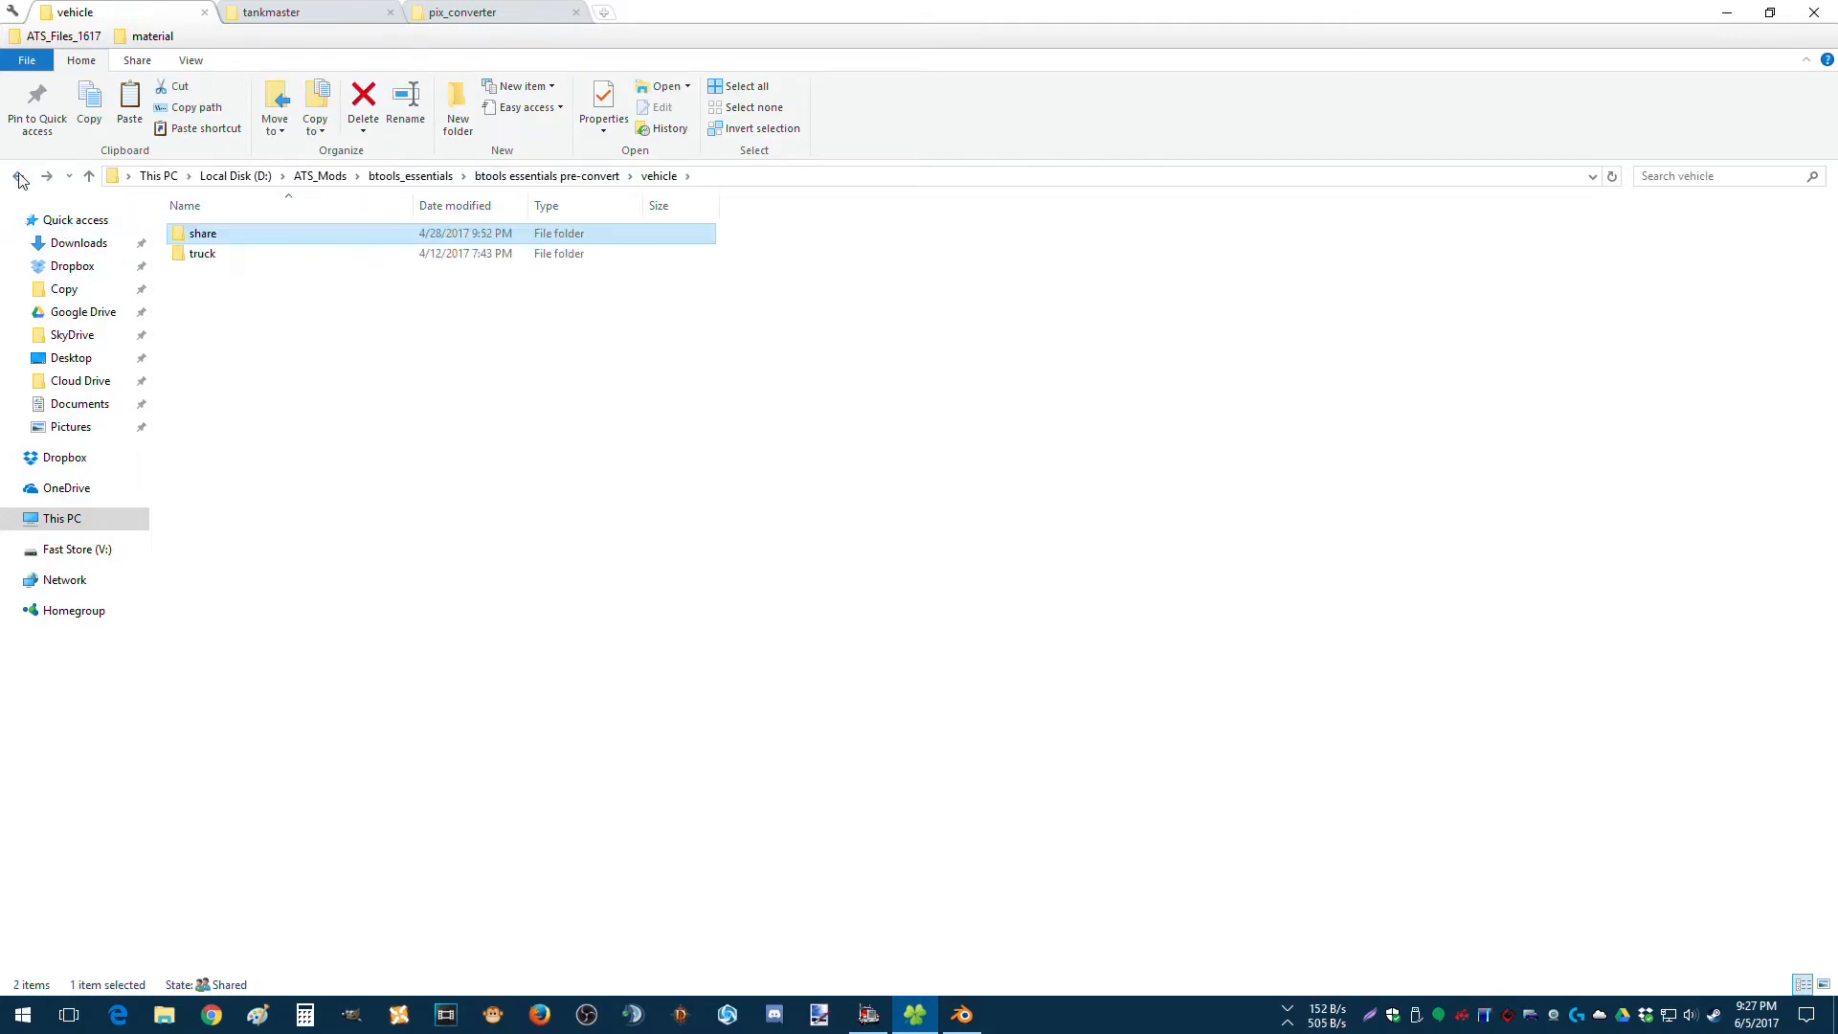
click(235, 257)
double_click(235, 254)
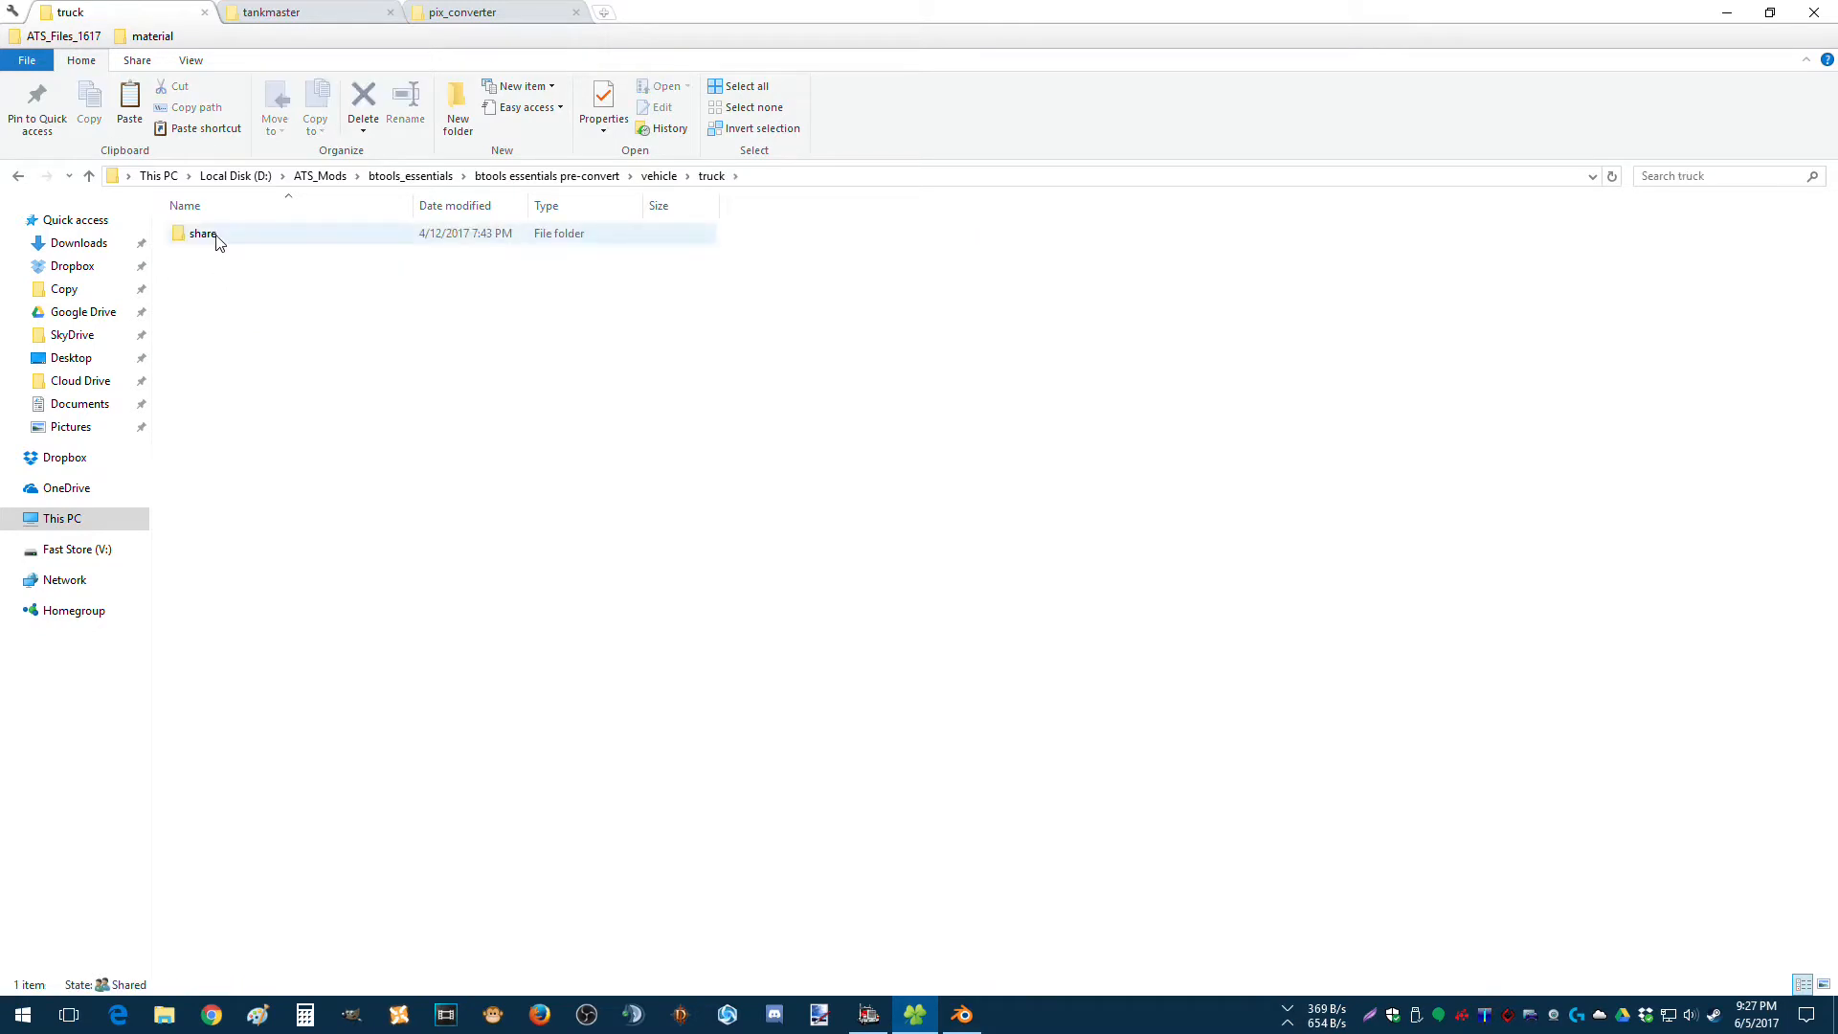
click(19, 175)
click(284, 300)
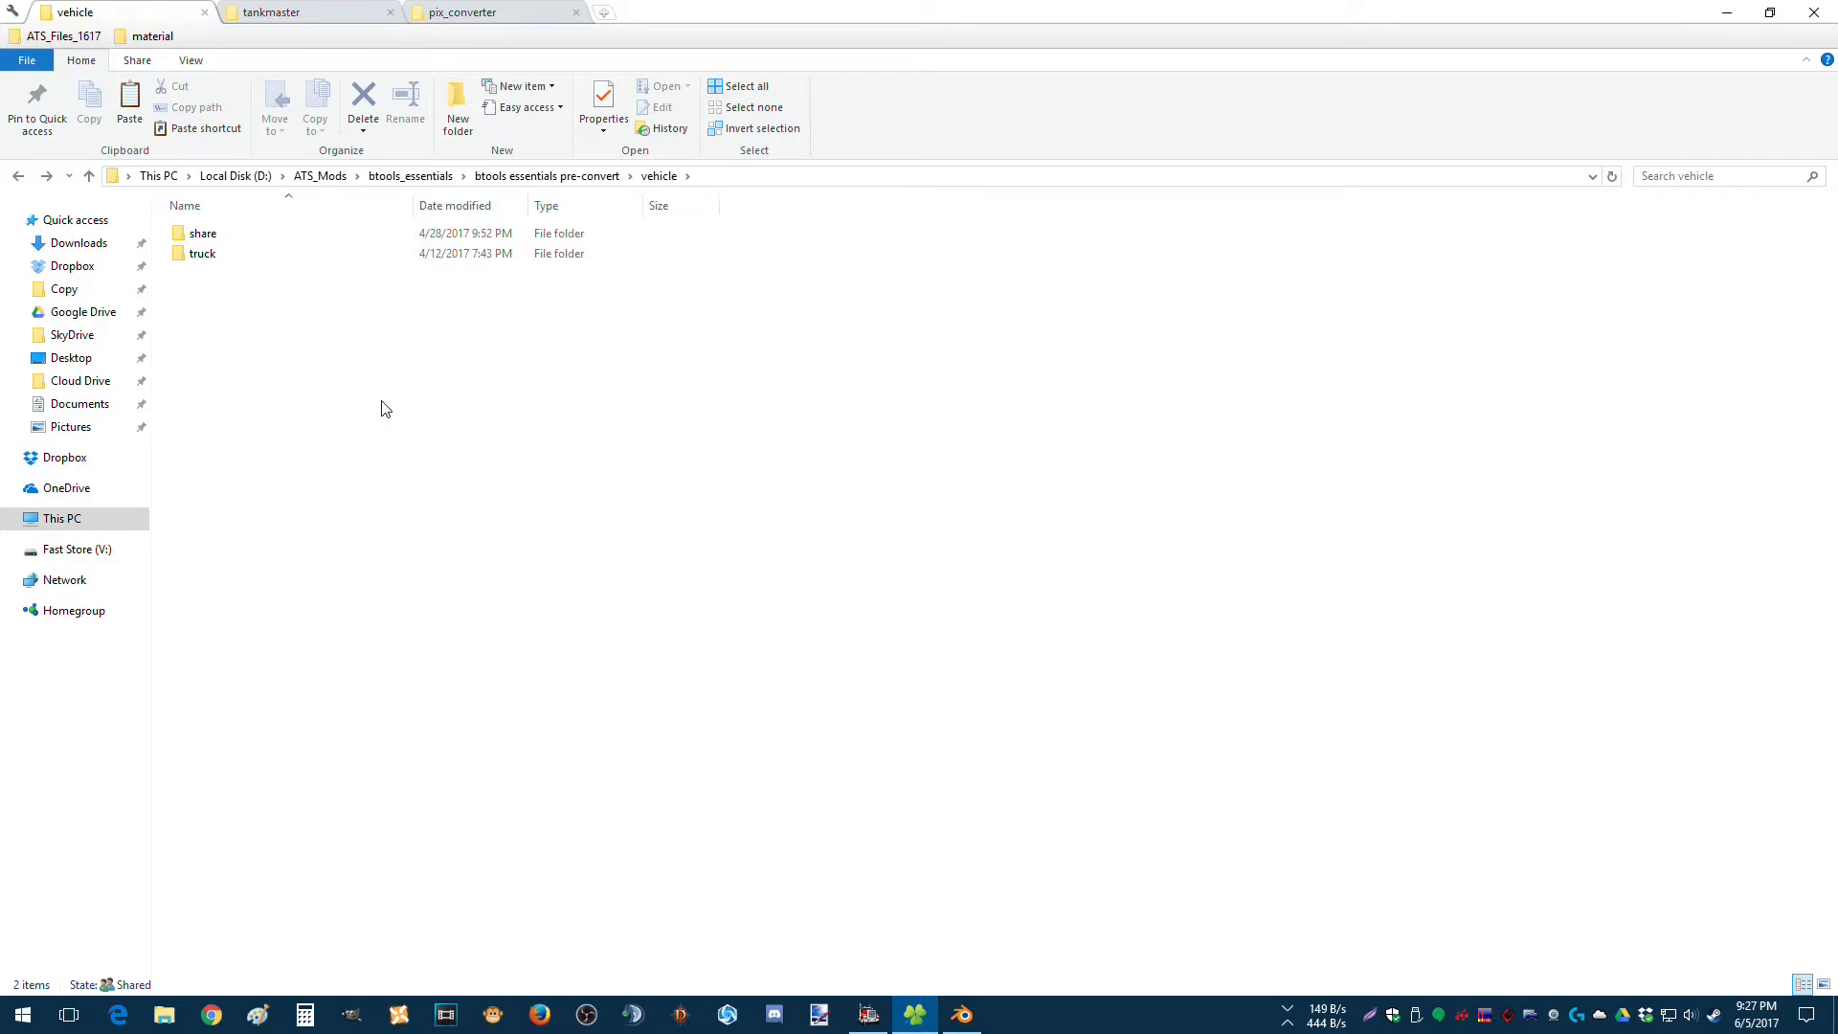
click(527, 178)
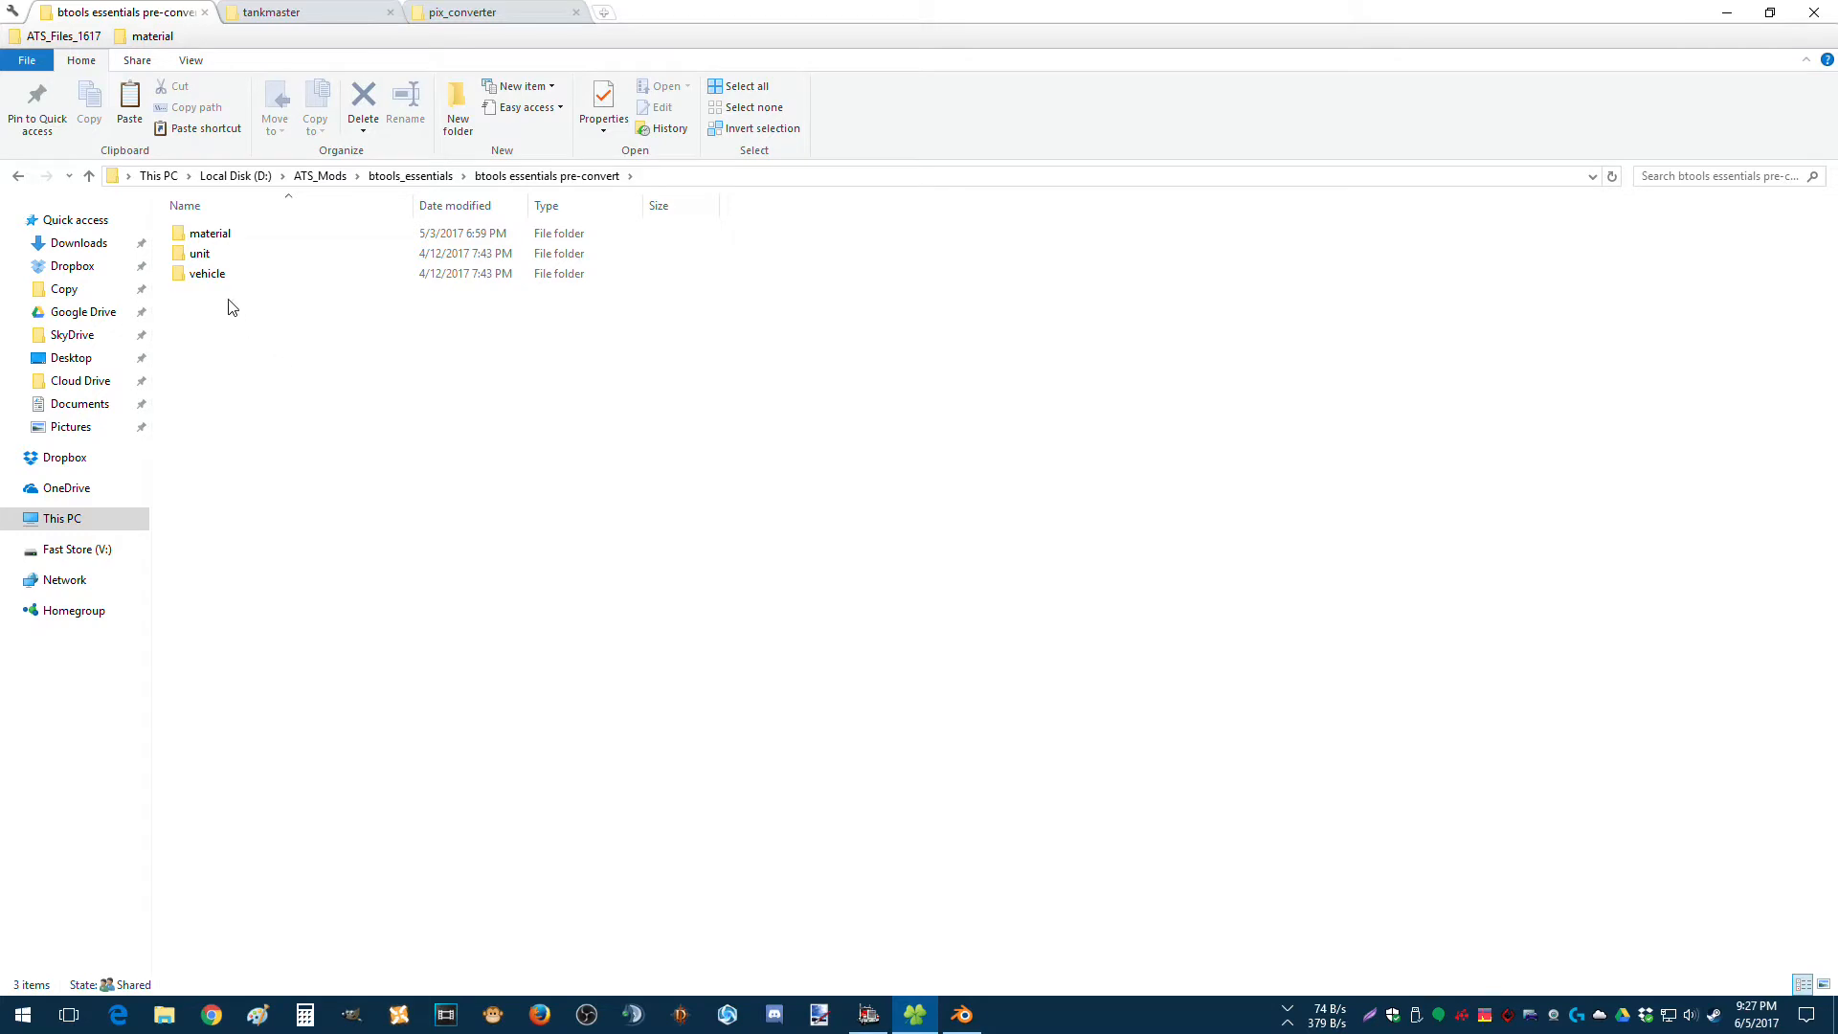
drag(225, 290, 208, 256)
click(218, 383)
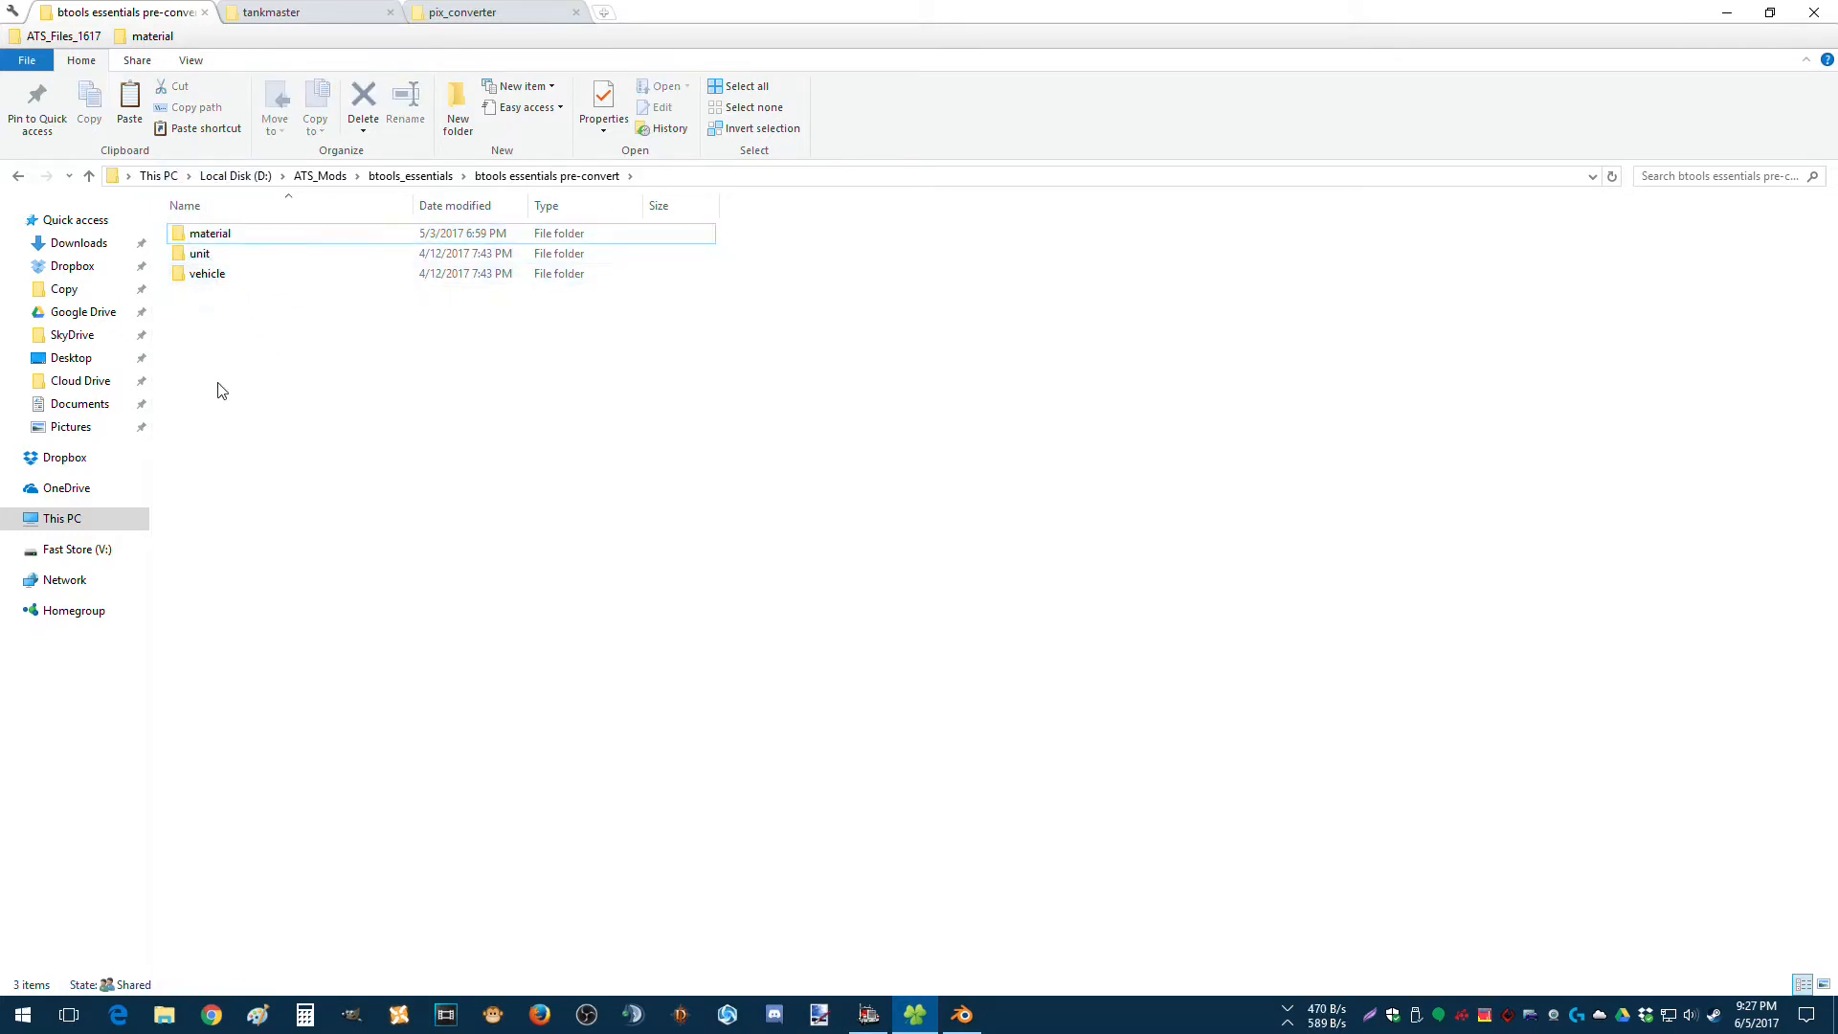
Copy the material, unit and vehicle folders from btools essentials pre-convert into the tankvideo folder in tankmaster.
key(ctrl+a)
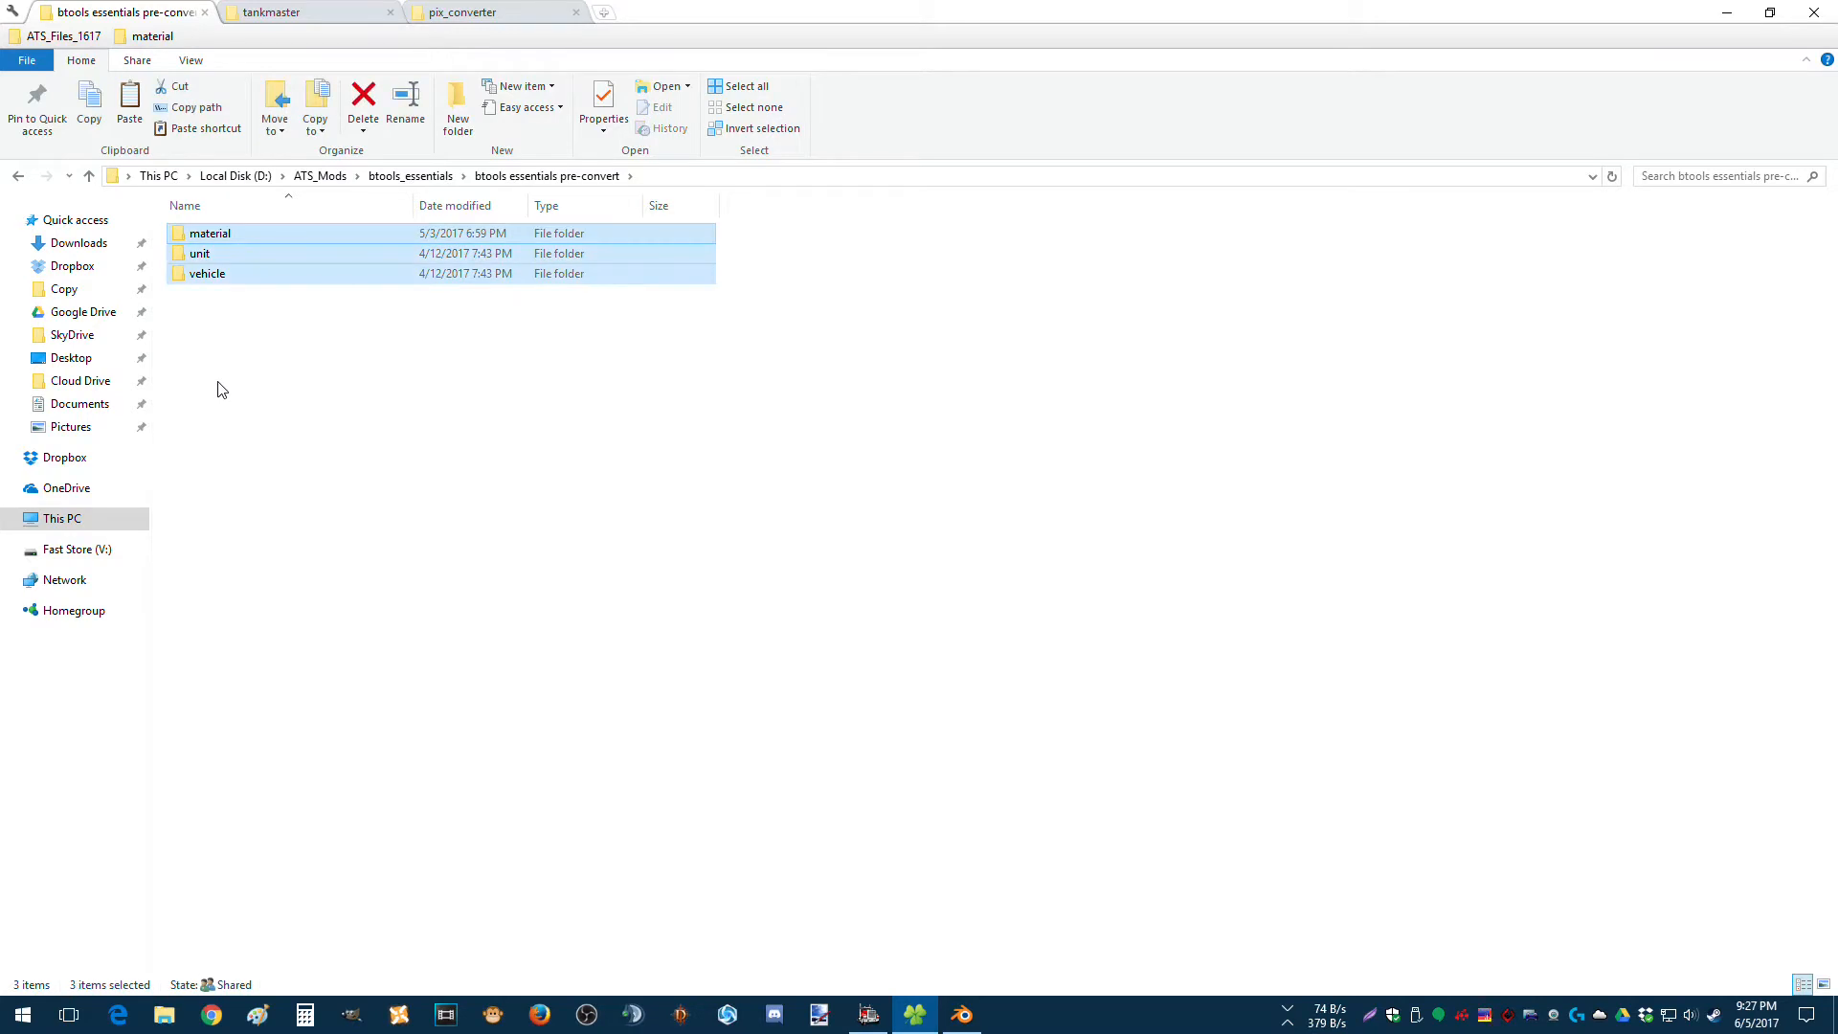
right_click(226, 271)
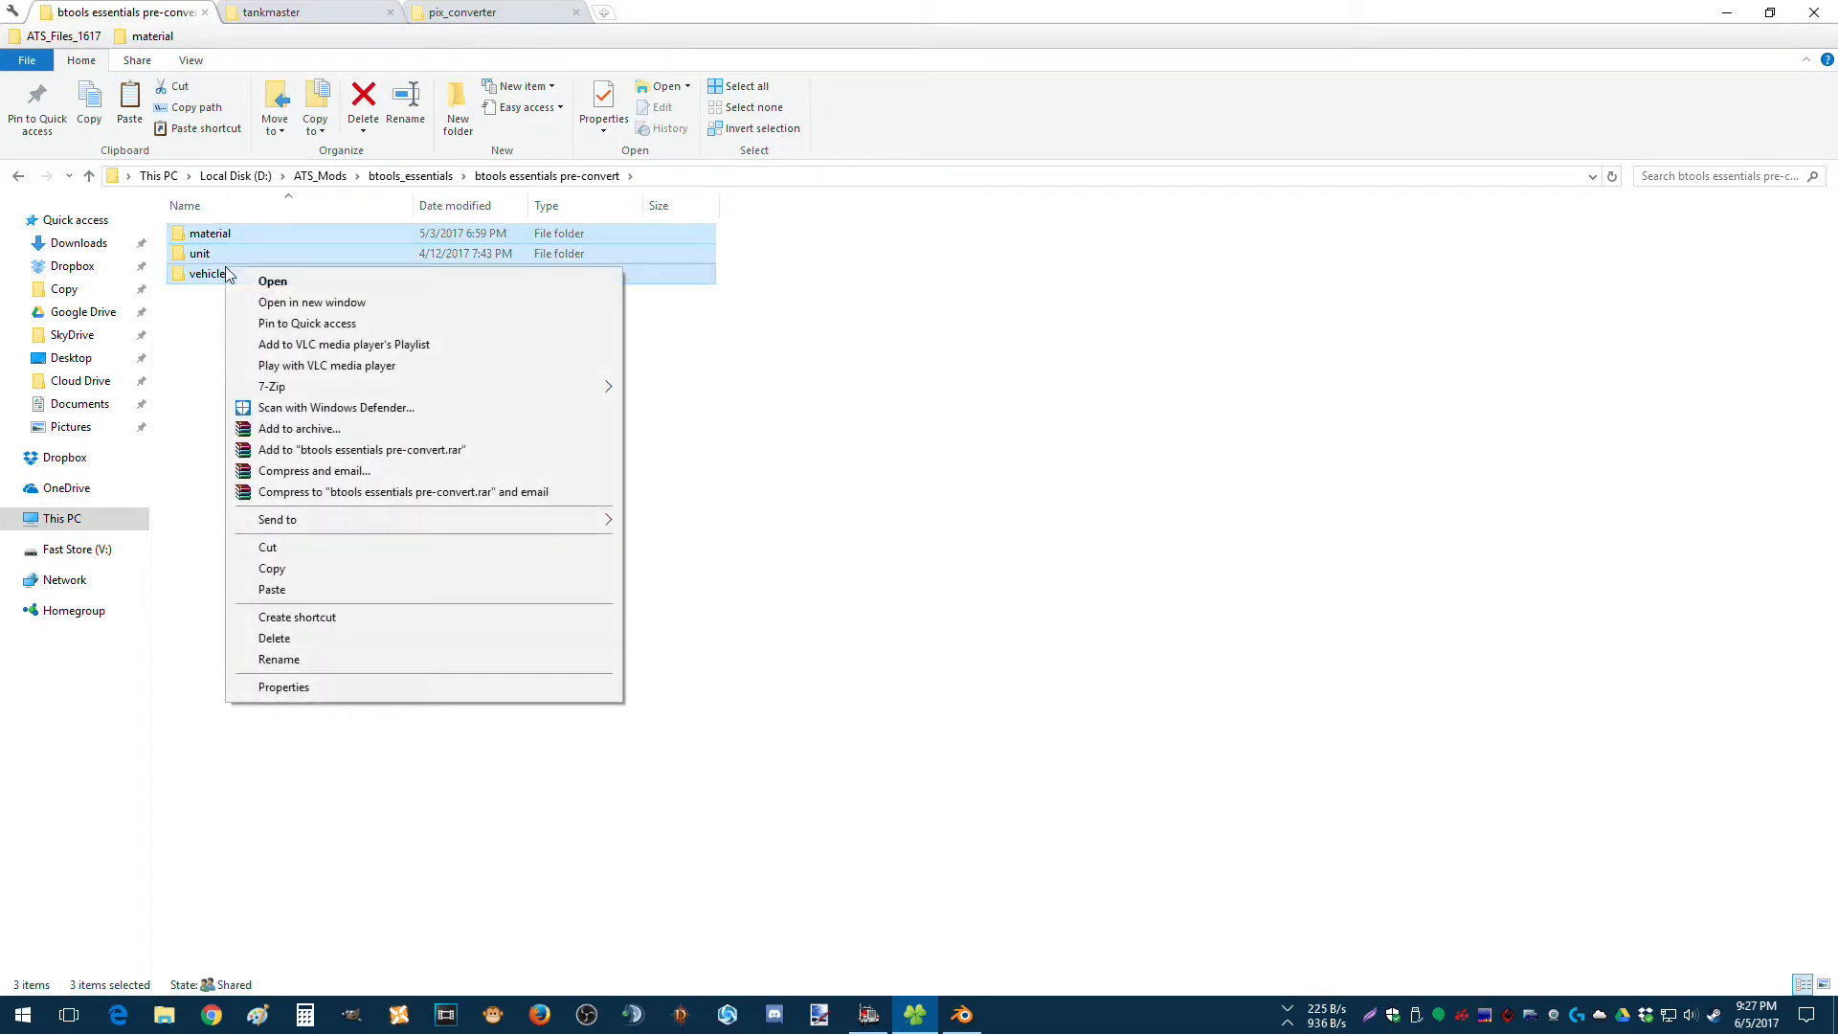
click(271, 569)
click(283, 15)
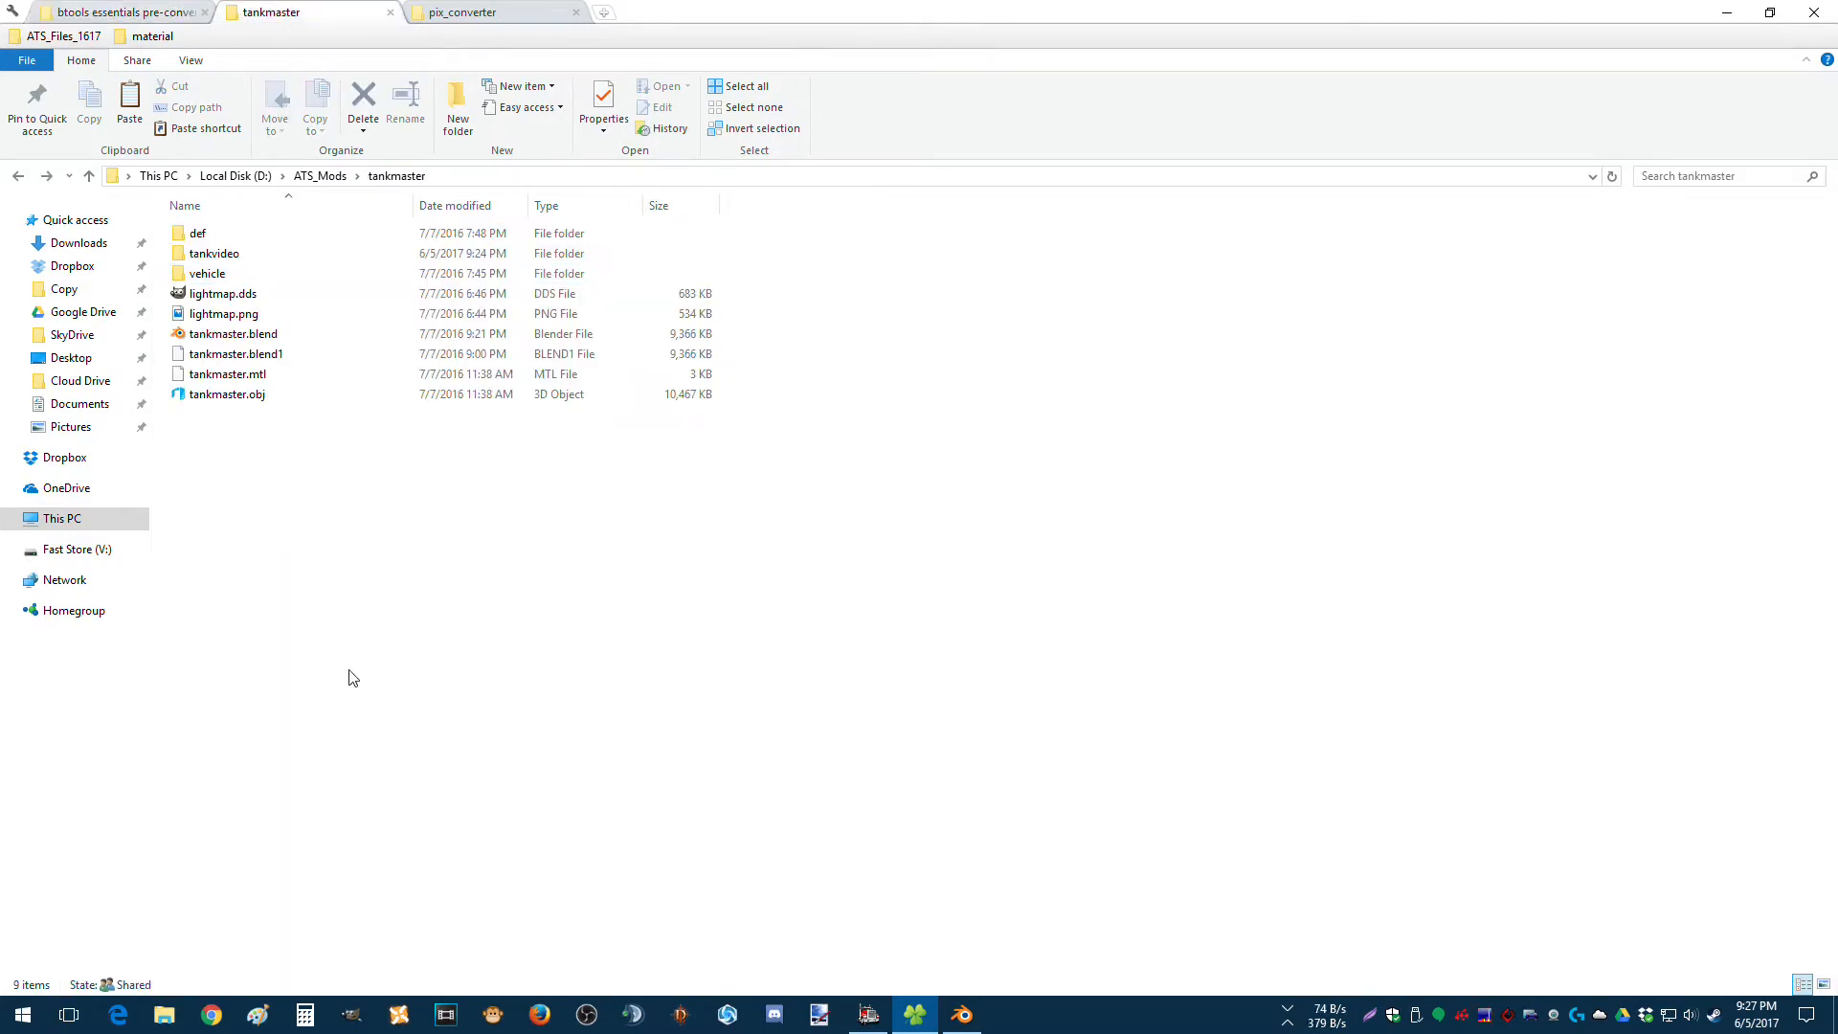
double_click(214, 253)
right_click(192, 329)
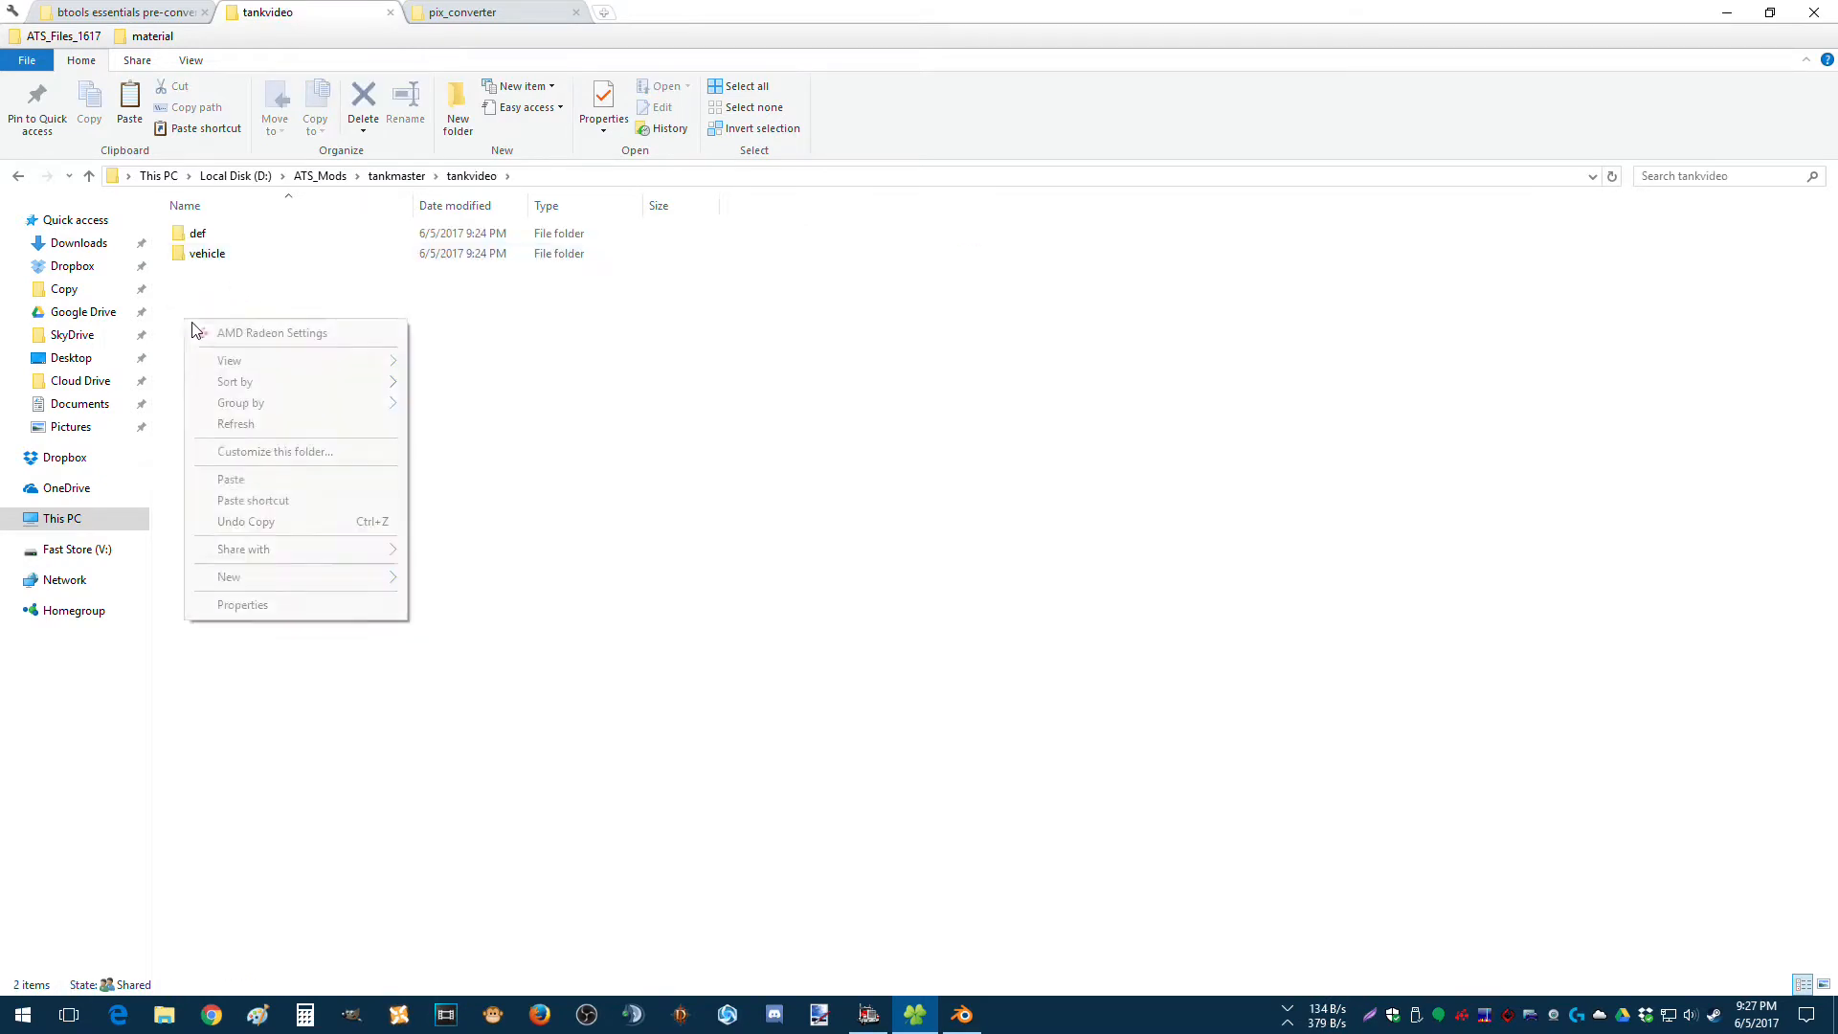
click(349, 480)
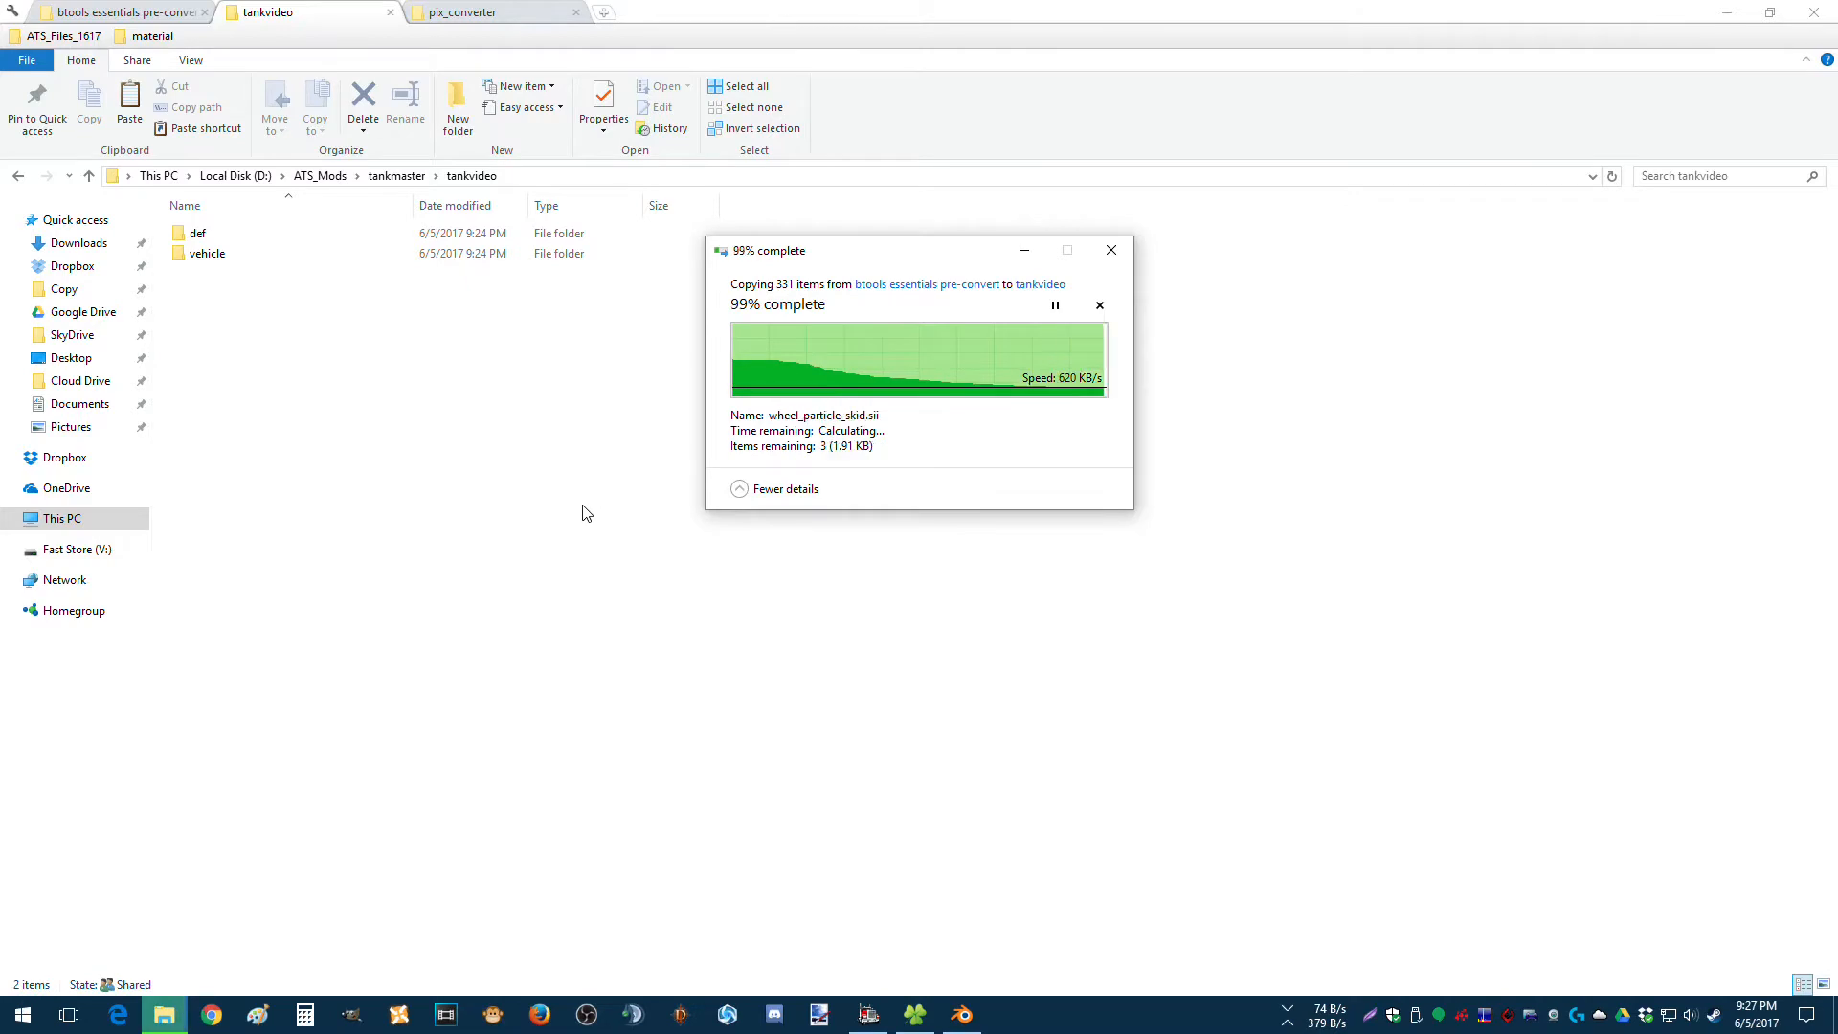
click(513, 443)
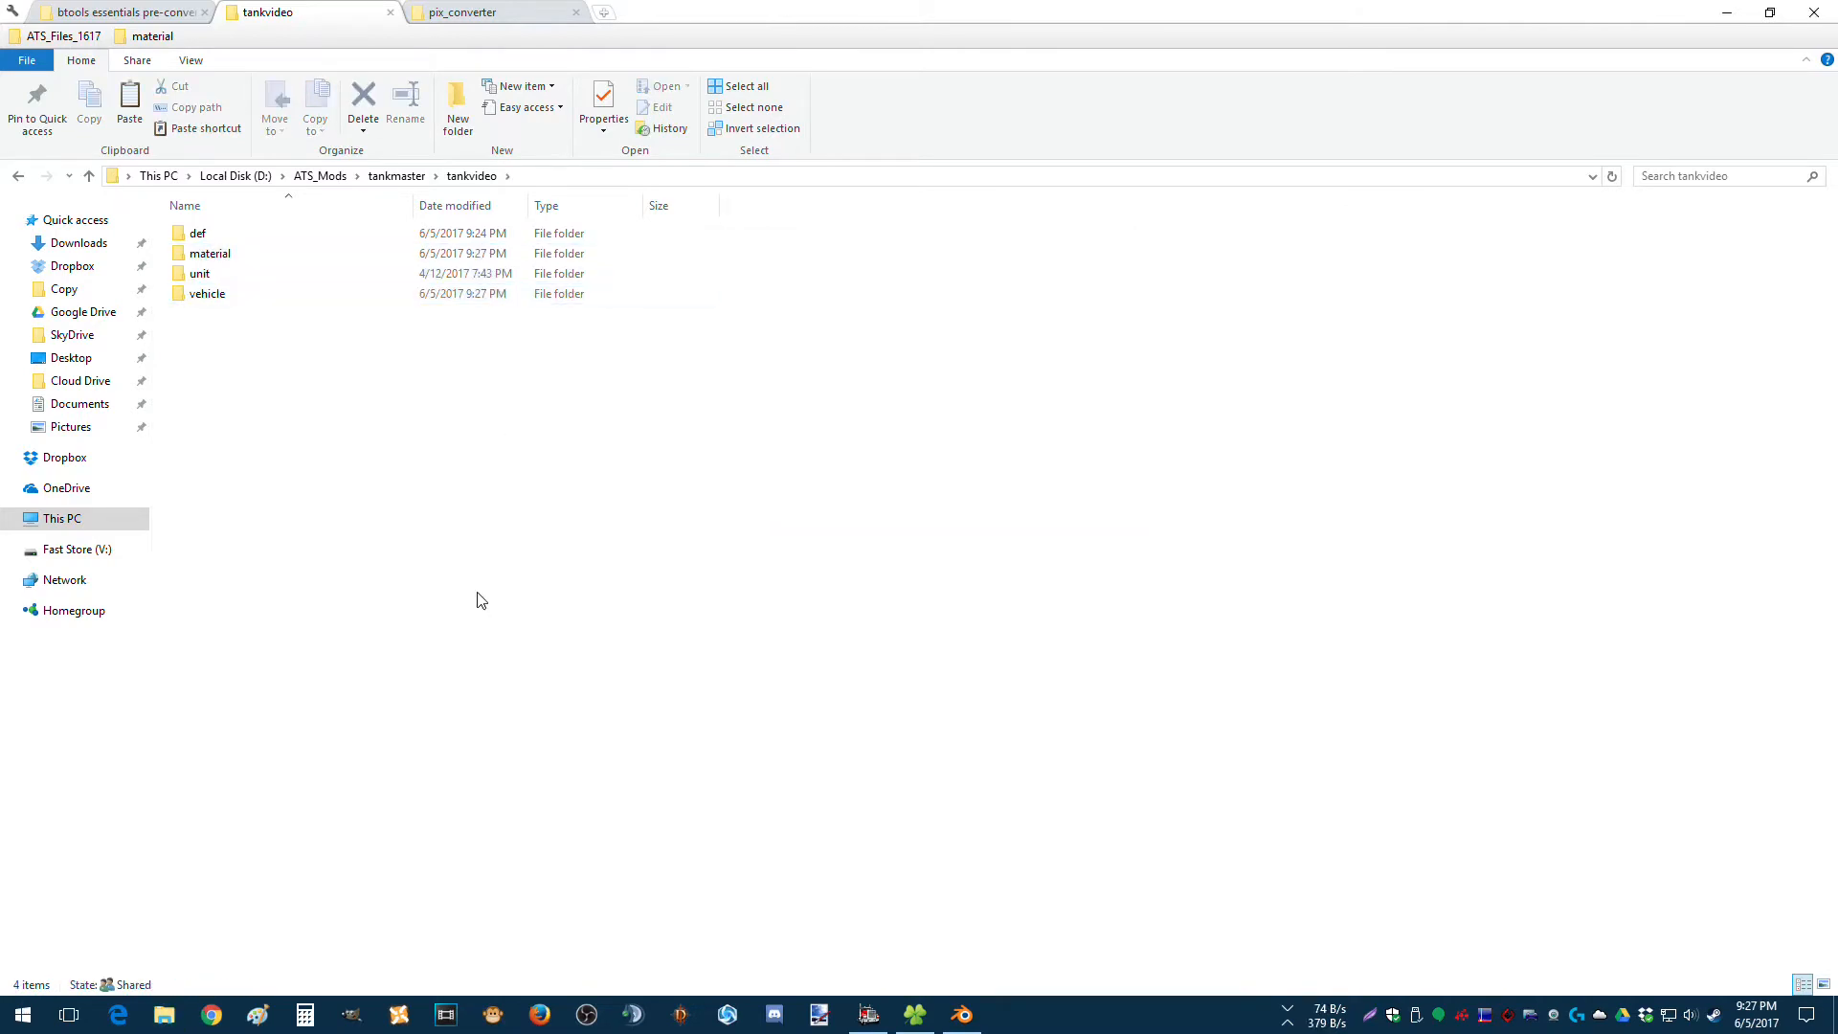
Run the tankvideo folder through converter_pix.exe in the pix_converter folder and return to the tankmaster folder.
click(402, 181)
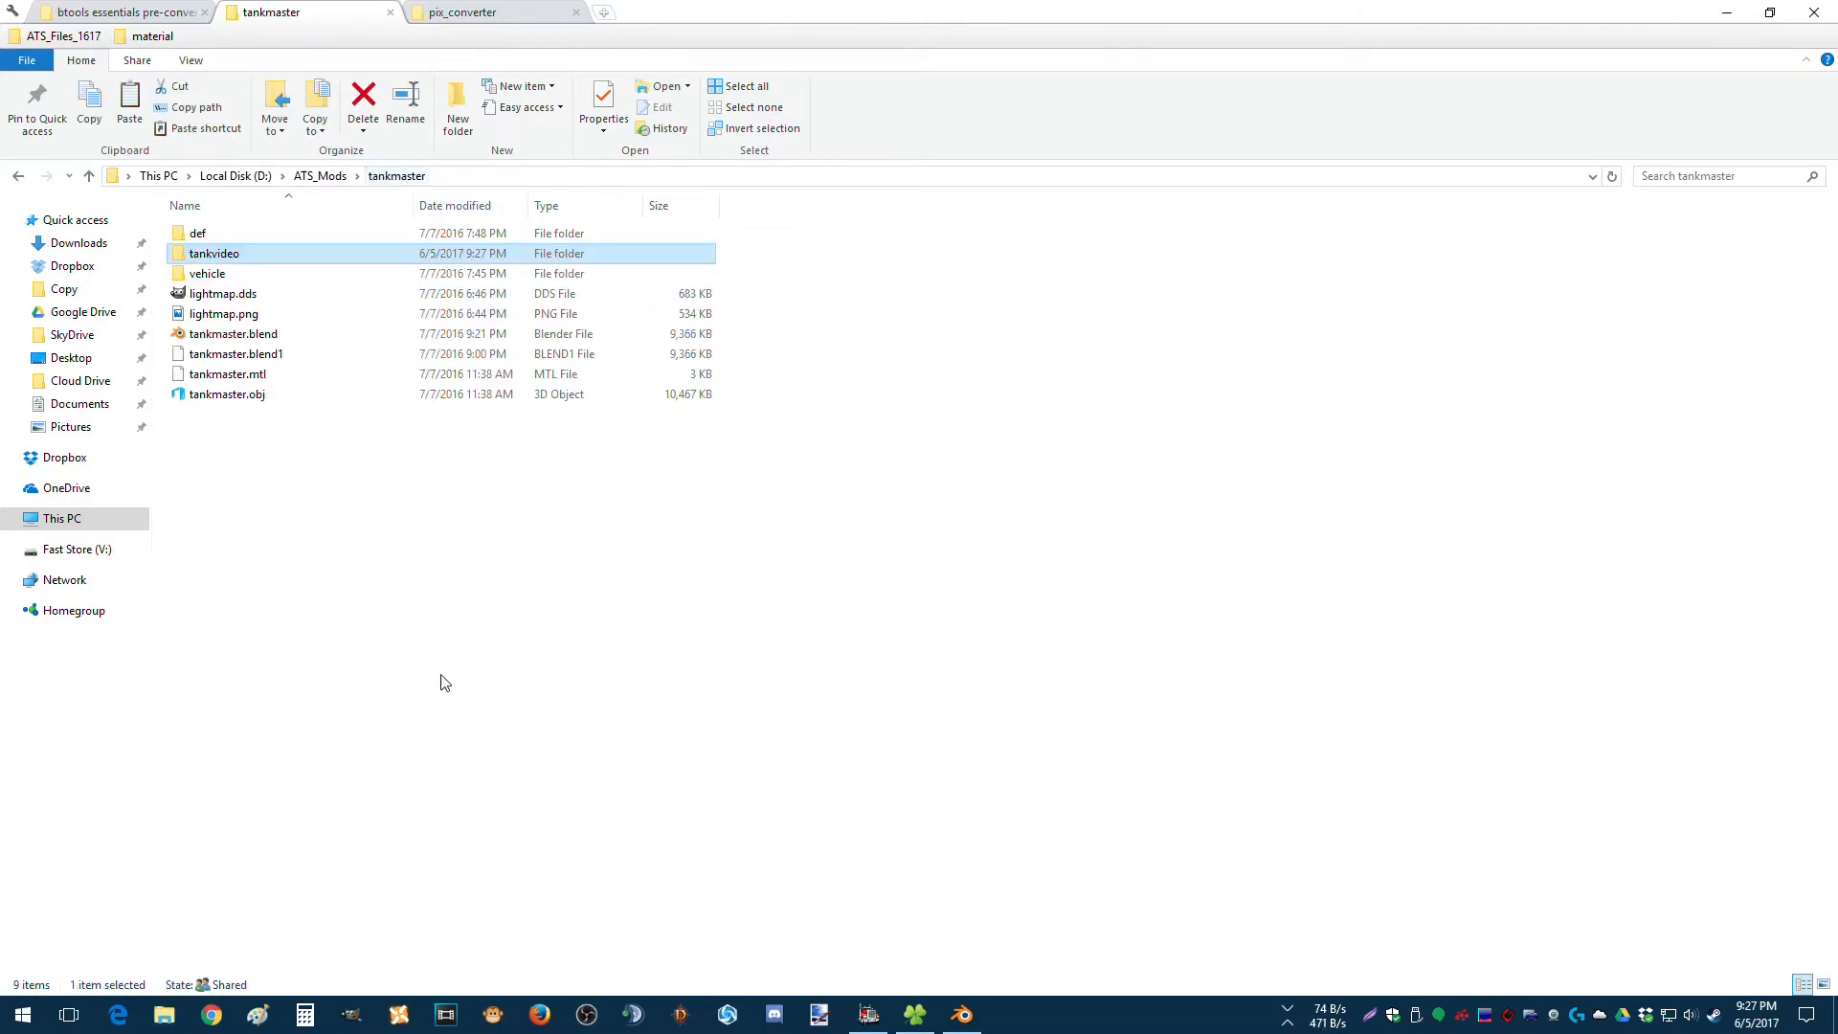
click(218, 256)
mouse_move(225, 263)
mouse_down()
mouse_move(260, 158)
mouse_move(476, 17)
mouse_move(250, 245)
mouse_up()
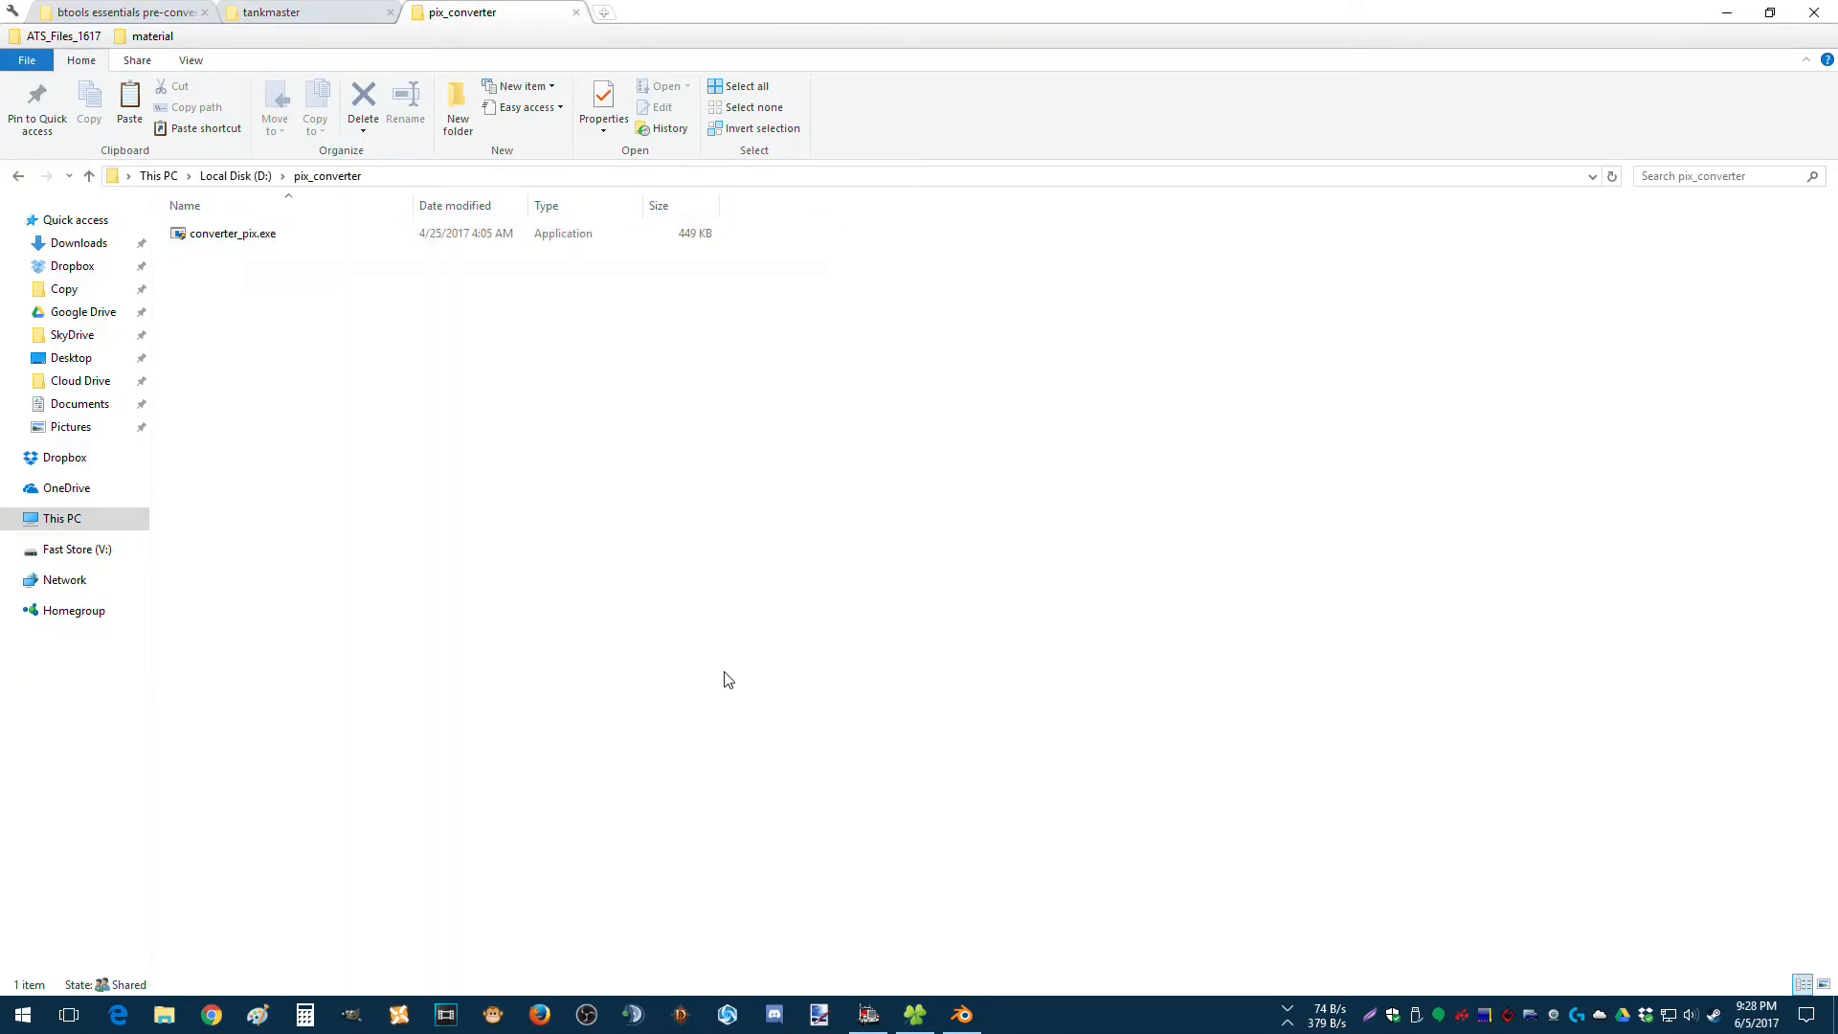
click(330, 12)
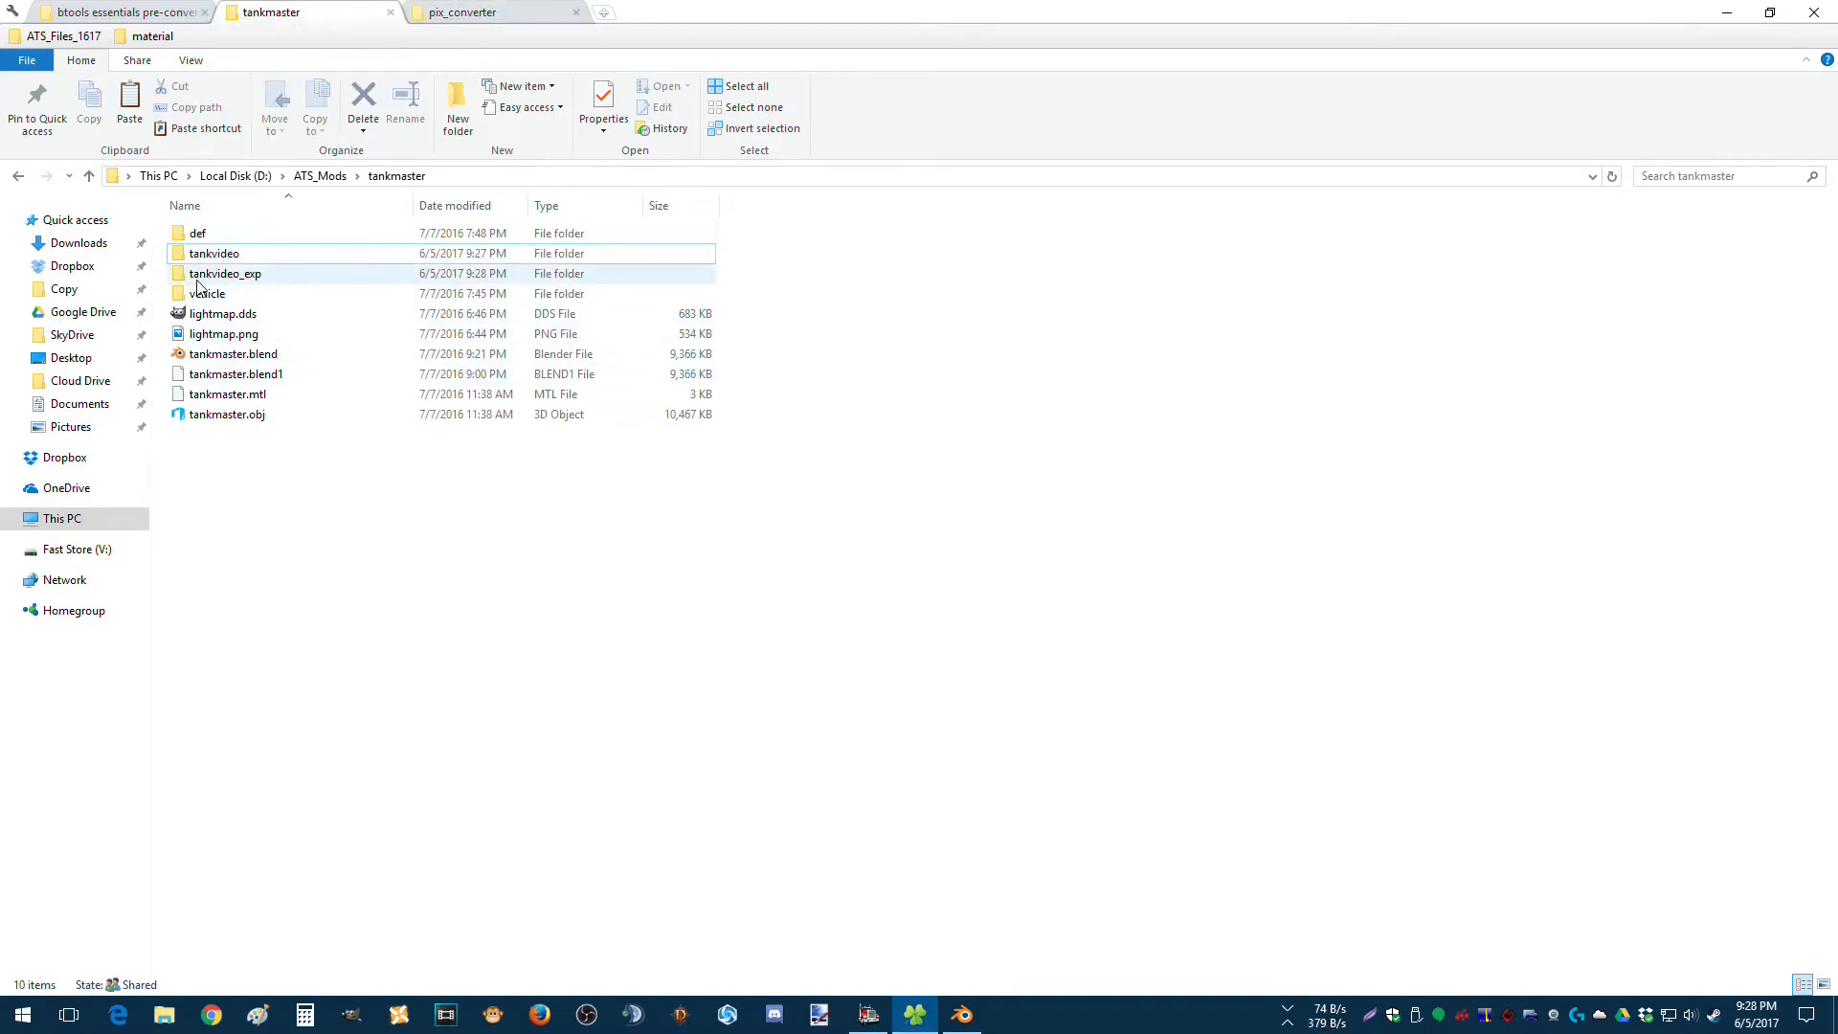
Compare the folders inside tankvideo_exp with those in the original tankvideo folder and return to tankvideo_exp.
double_click(255, 275)
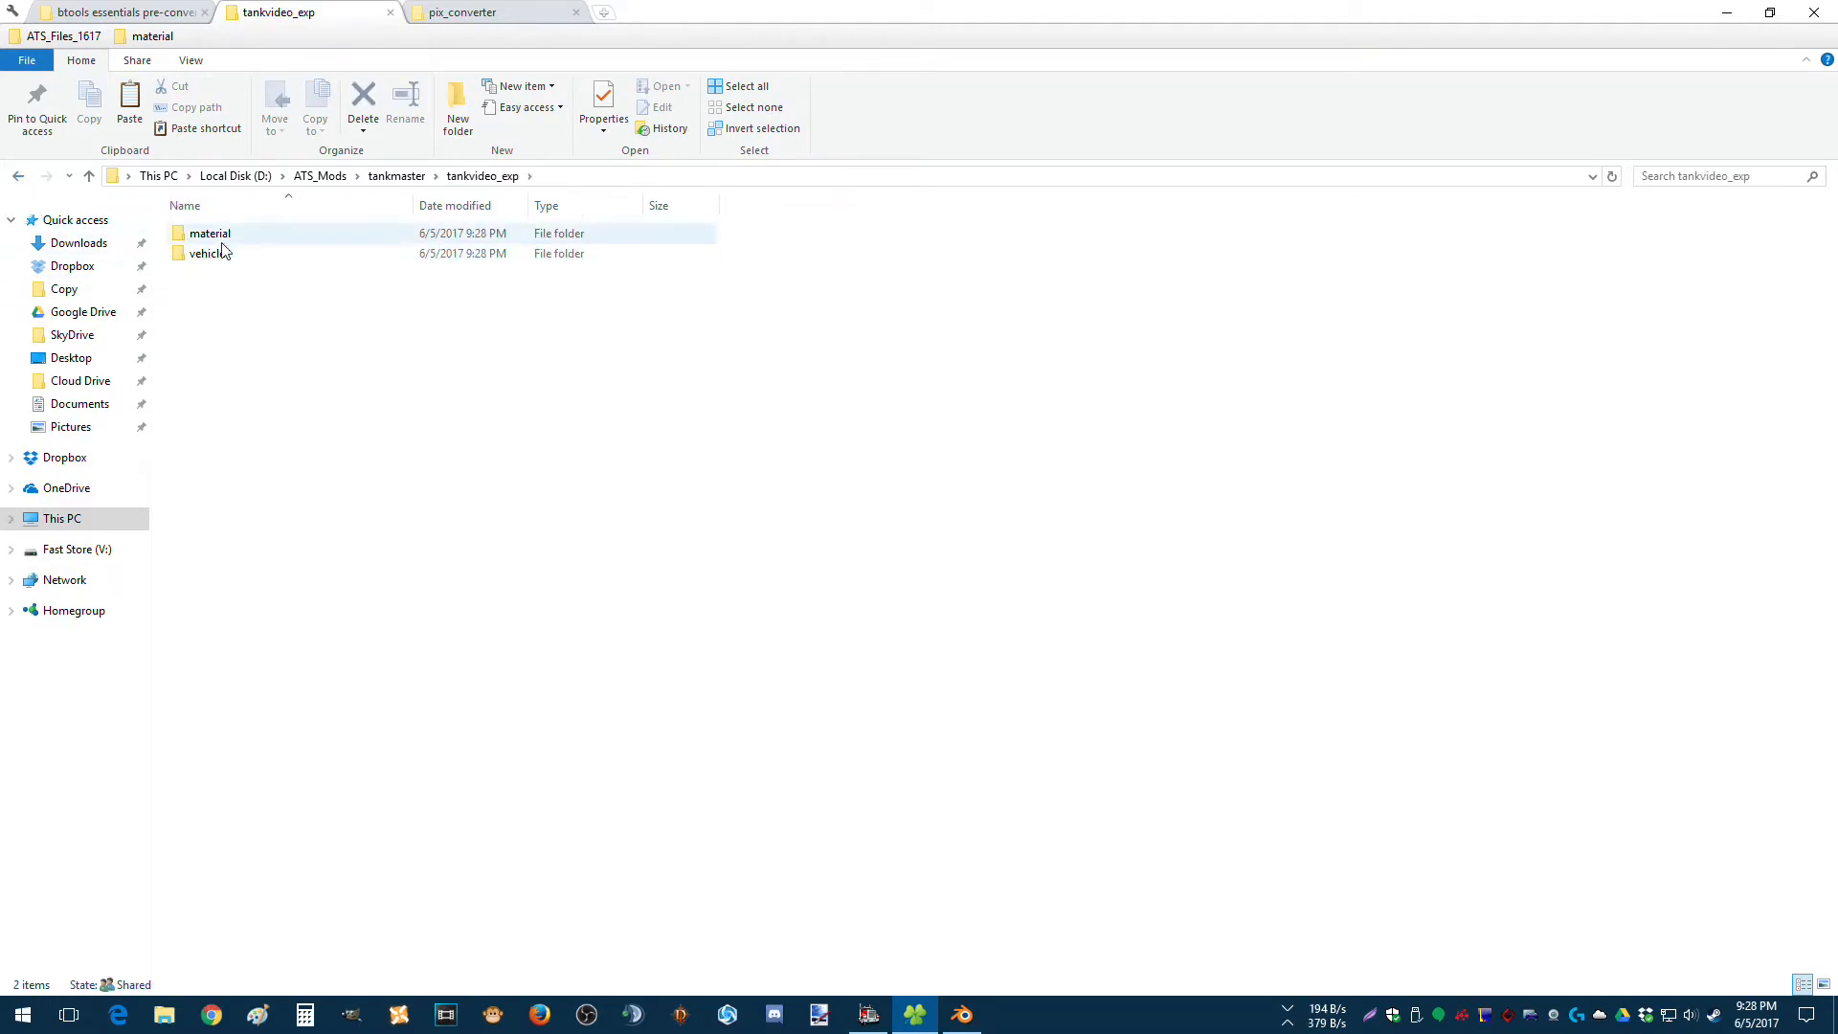
click(18, 176)
click(189, 256)
double_click(188, 255)
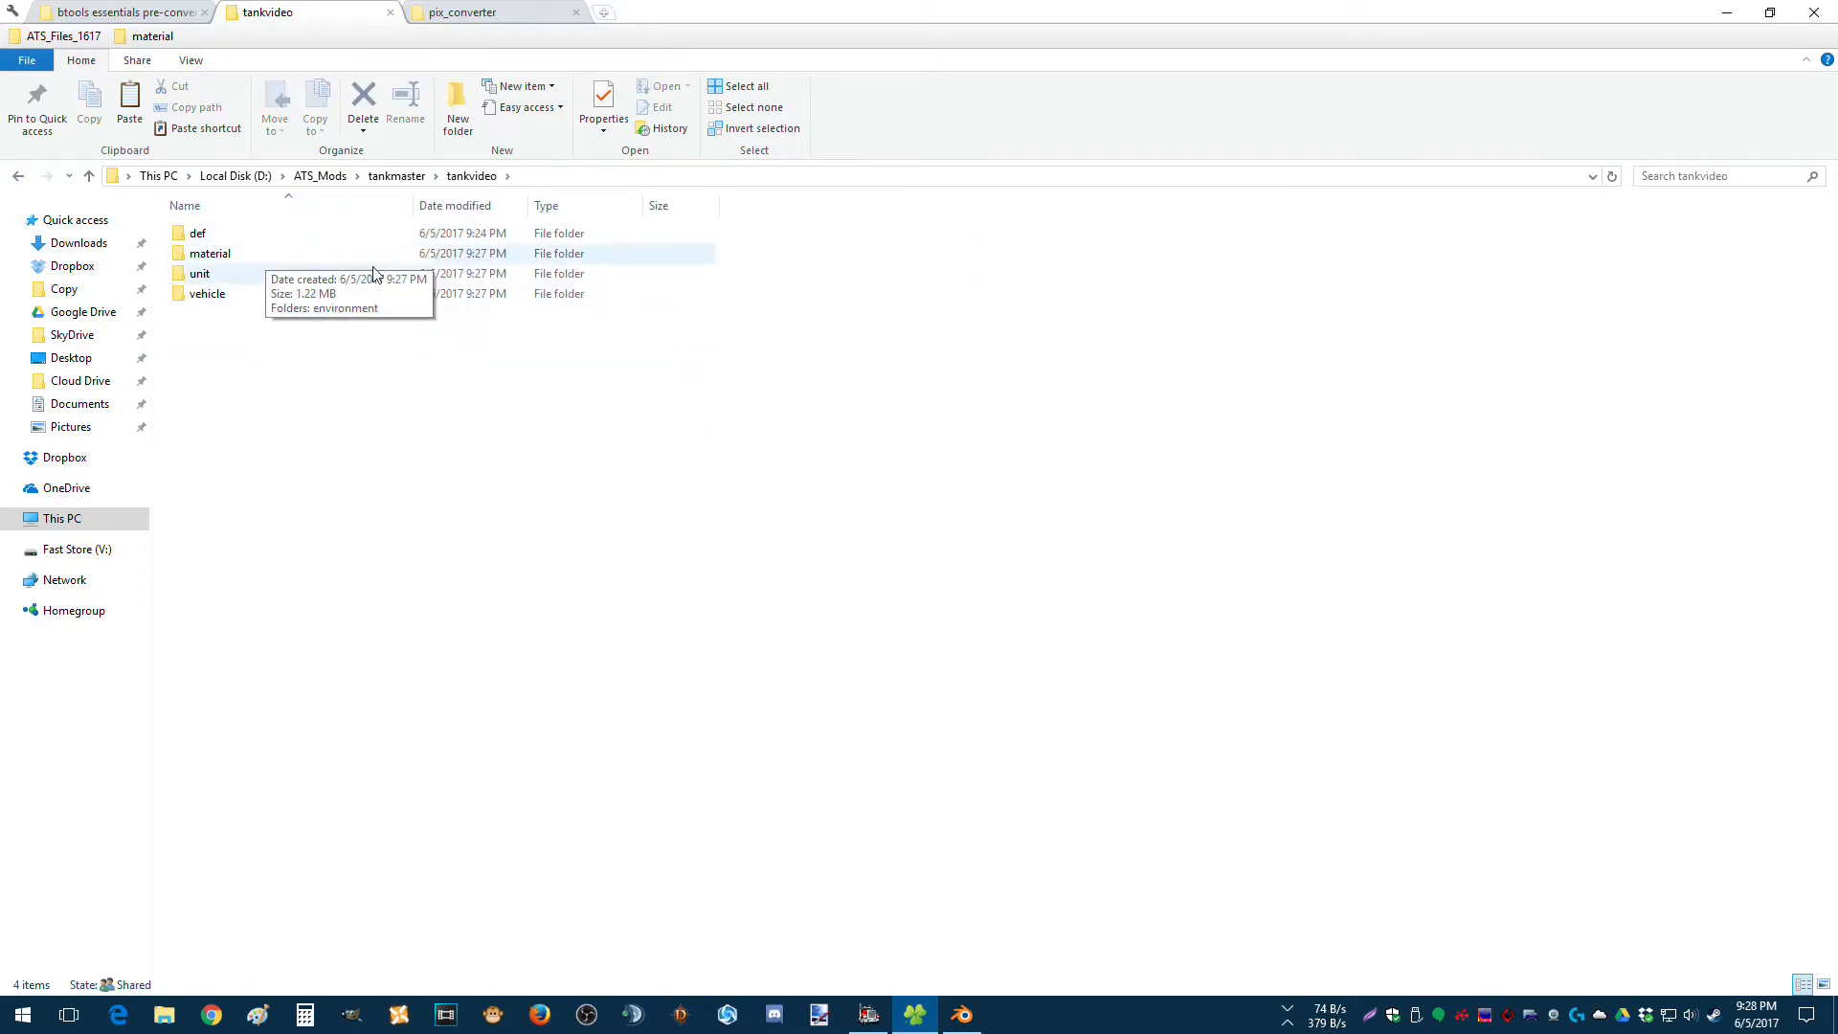
click(17, 176)
double_click(240, 275)
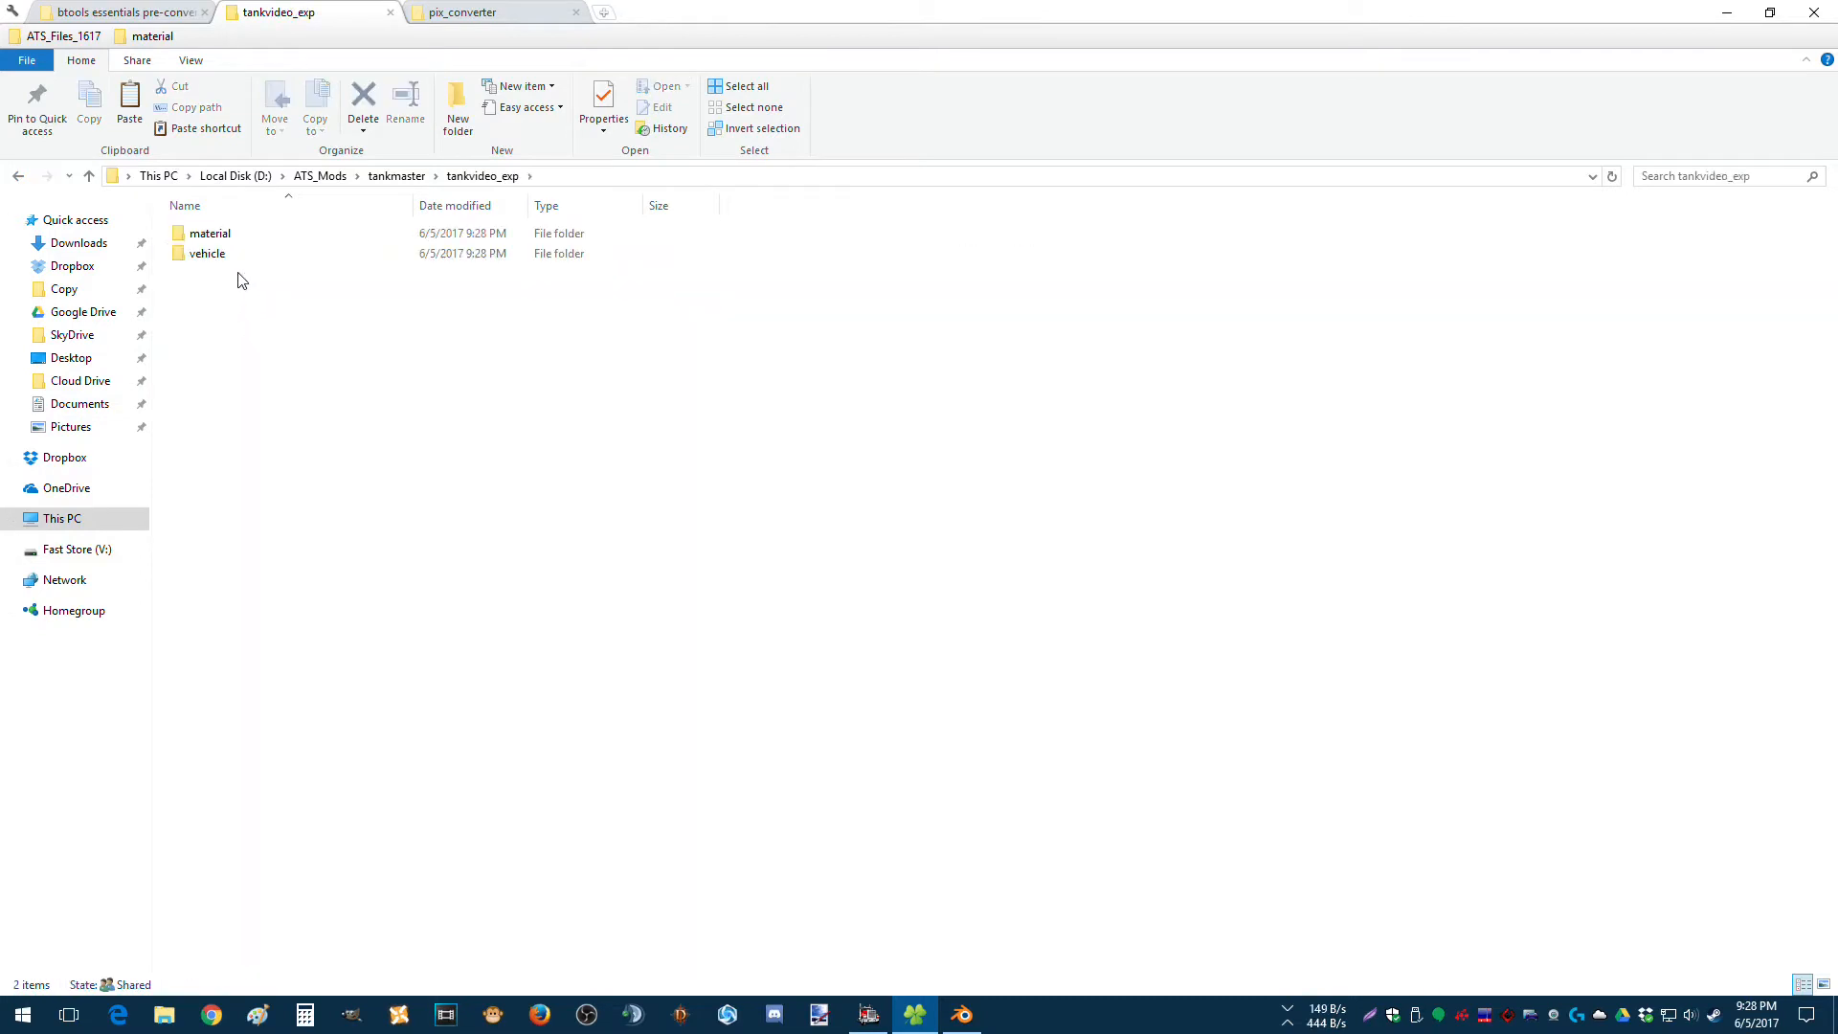
Examine the converted tankmaster model files under vehicle and trailer in tankvideo_exp and return to tankvideo_exp.
double_click(209, 254)
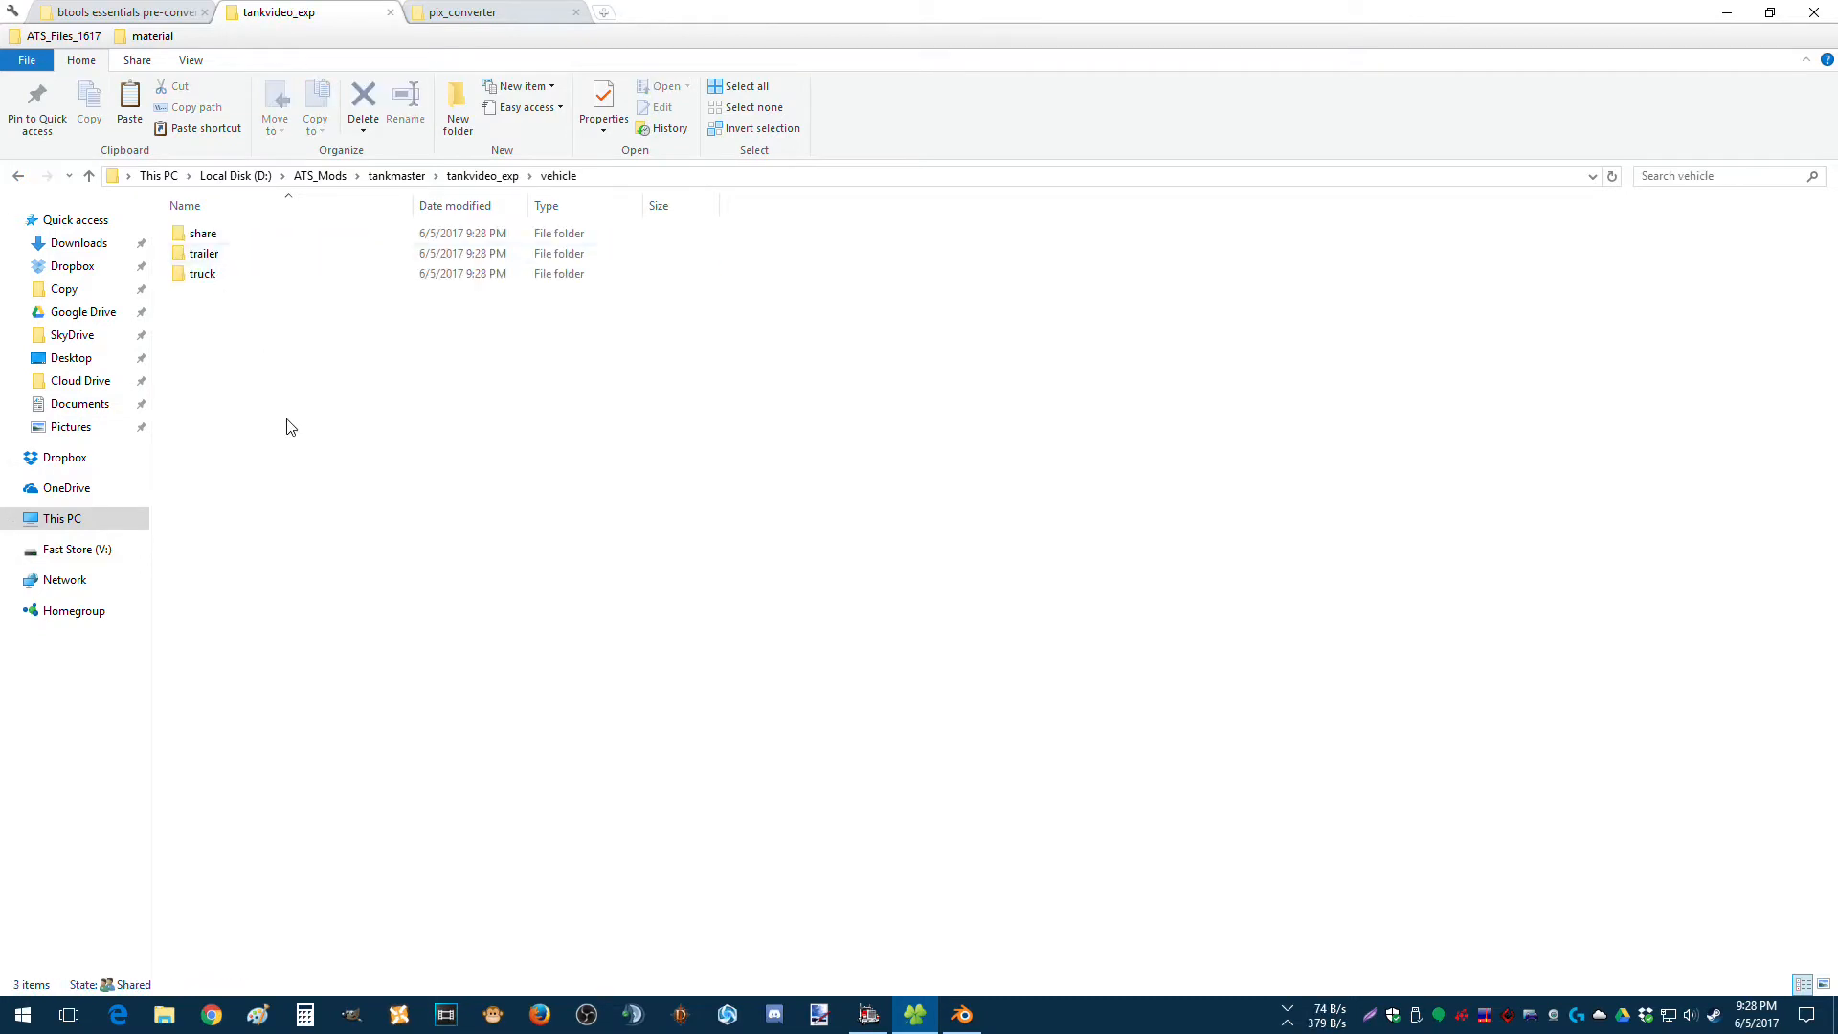
double_click(214, 253)
double_click(219, 235)
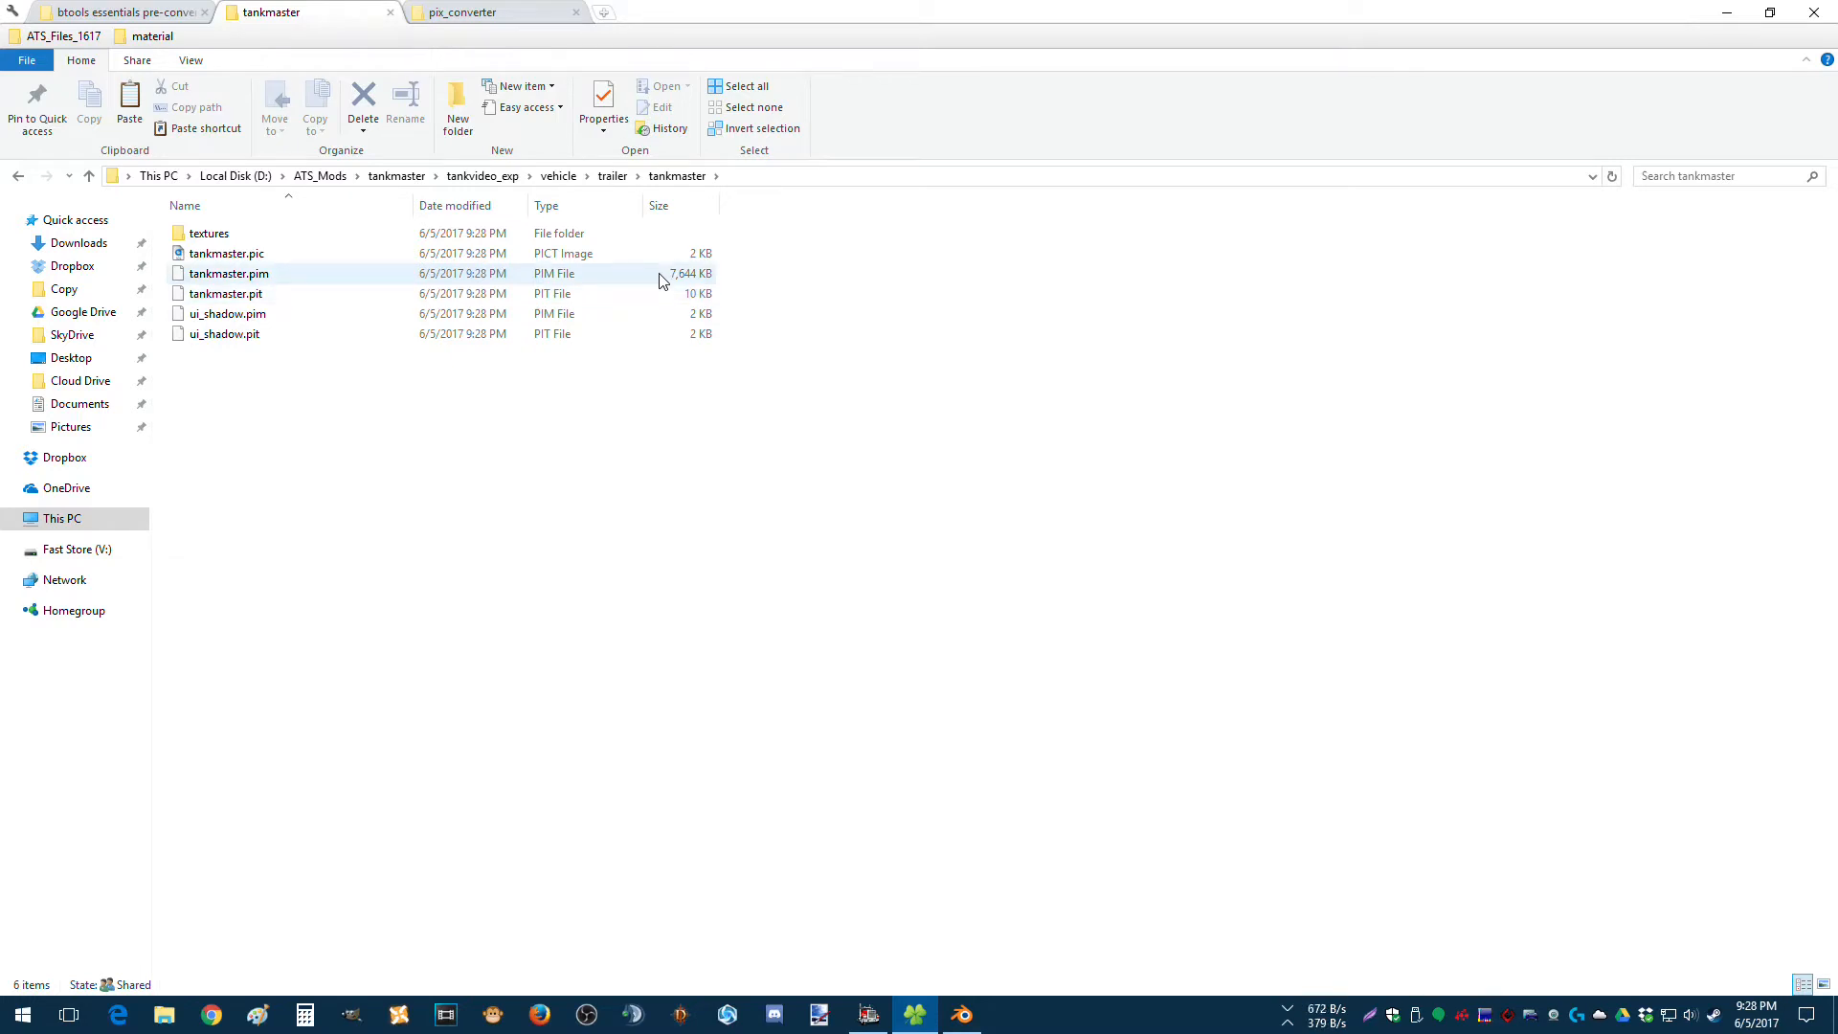
click(19, 175)
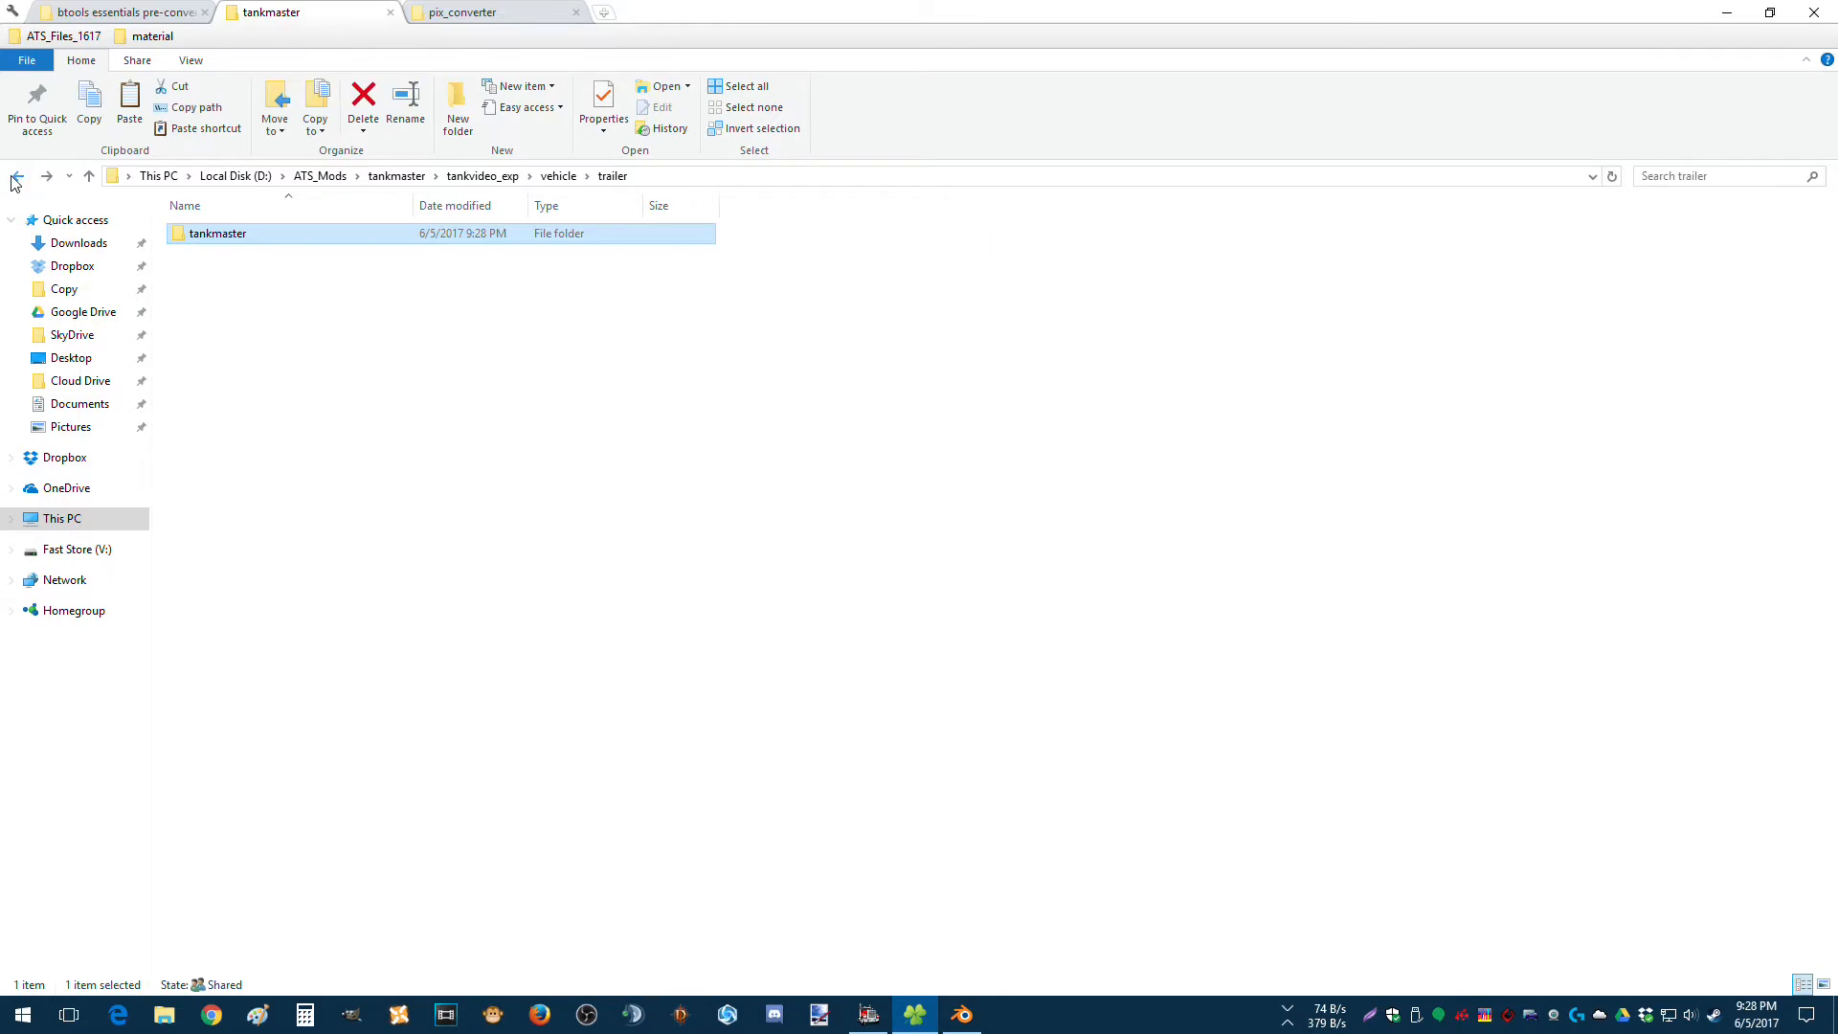
click(19, 175)
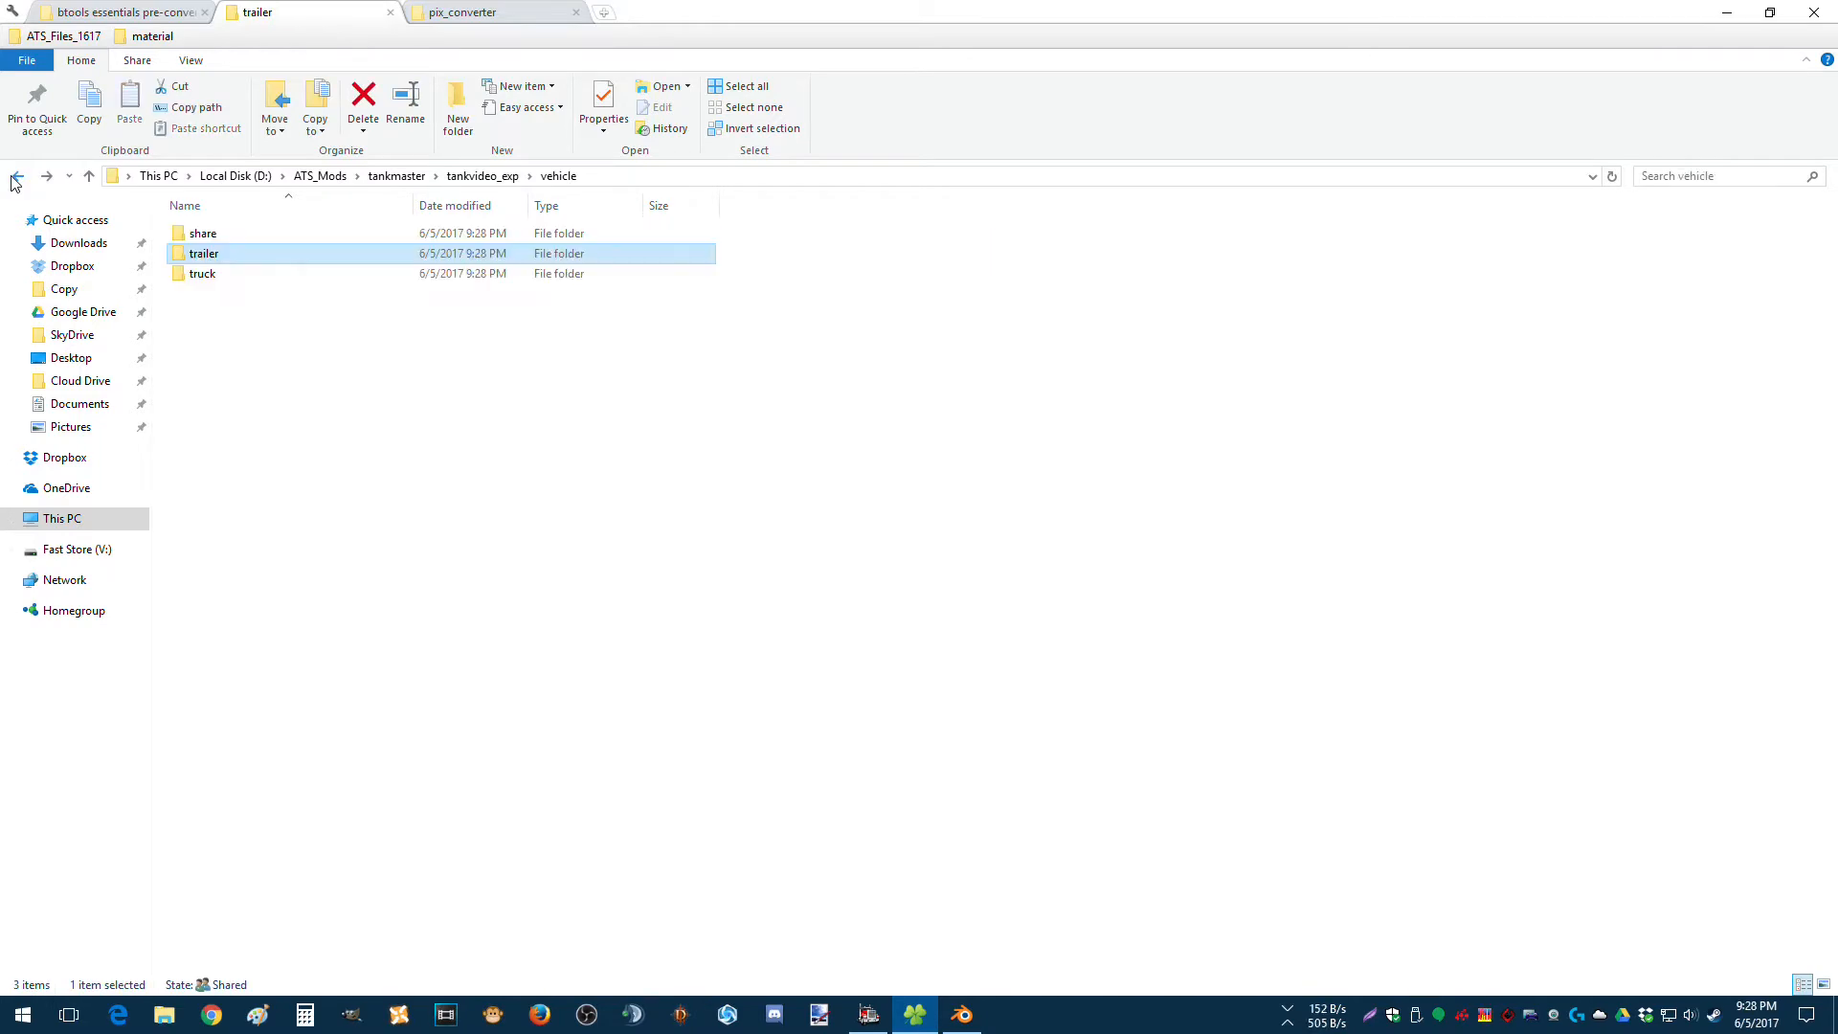
double_click(197, 257)
double_click(196, 237)
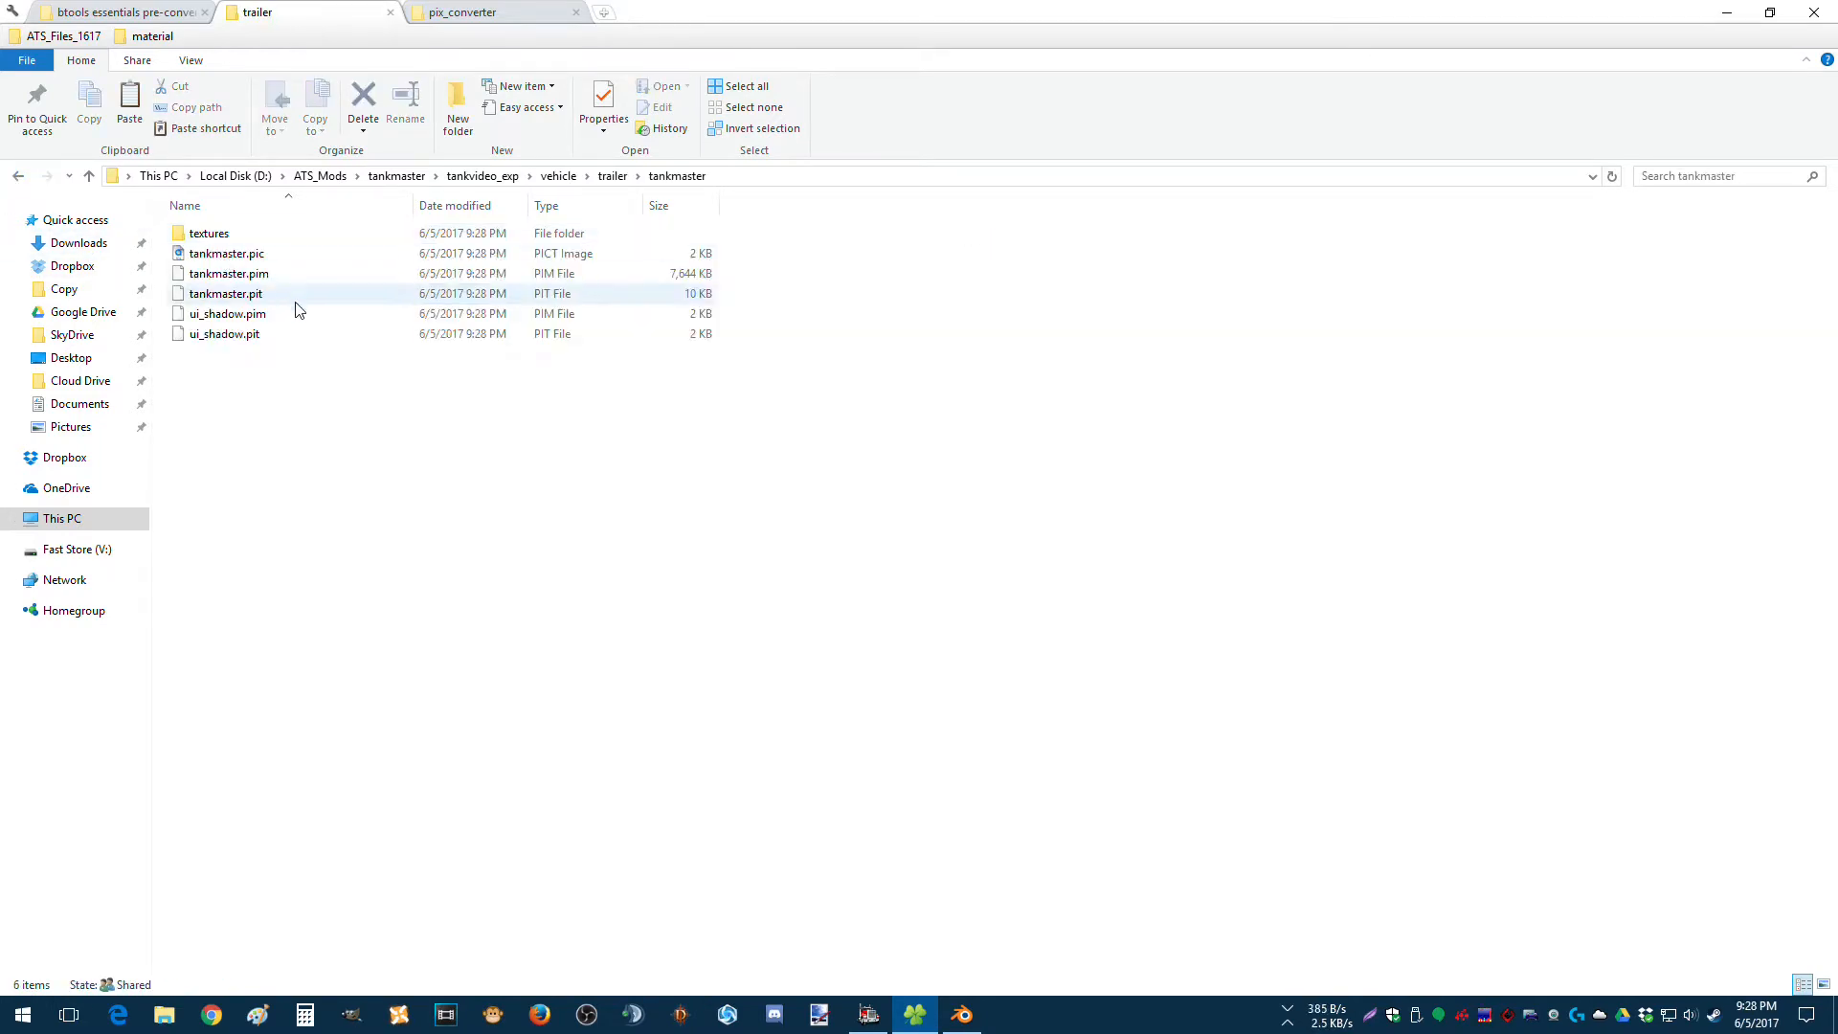
click(18, 177)
click(19, 177)
click(18, 177)
click(319, 406)
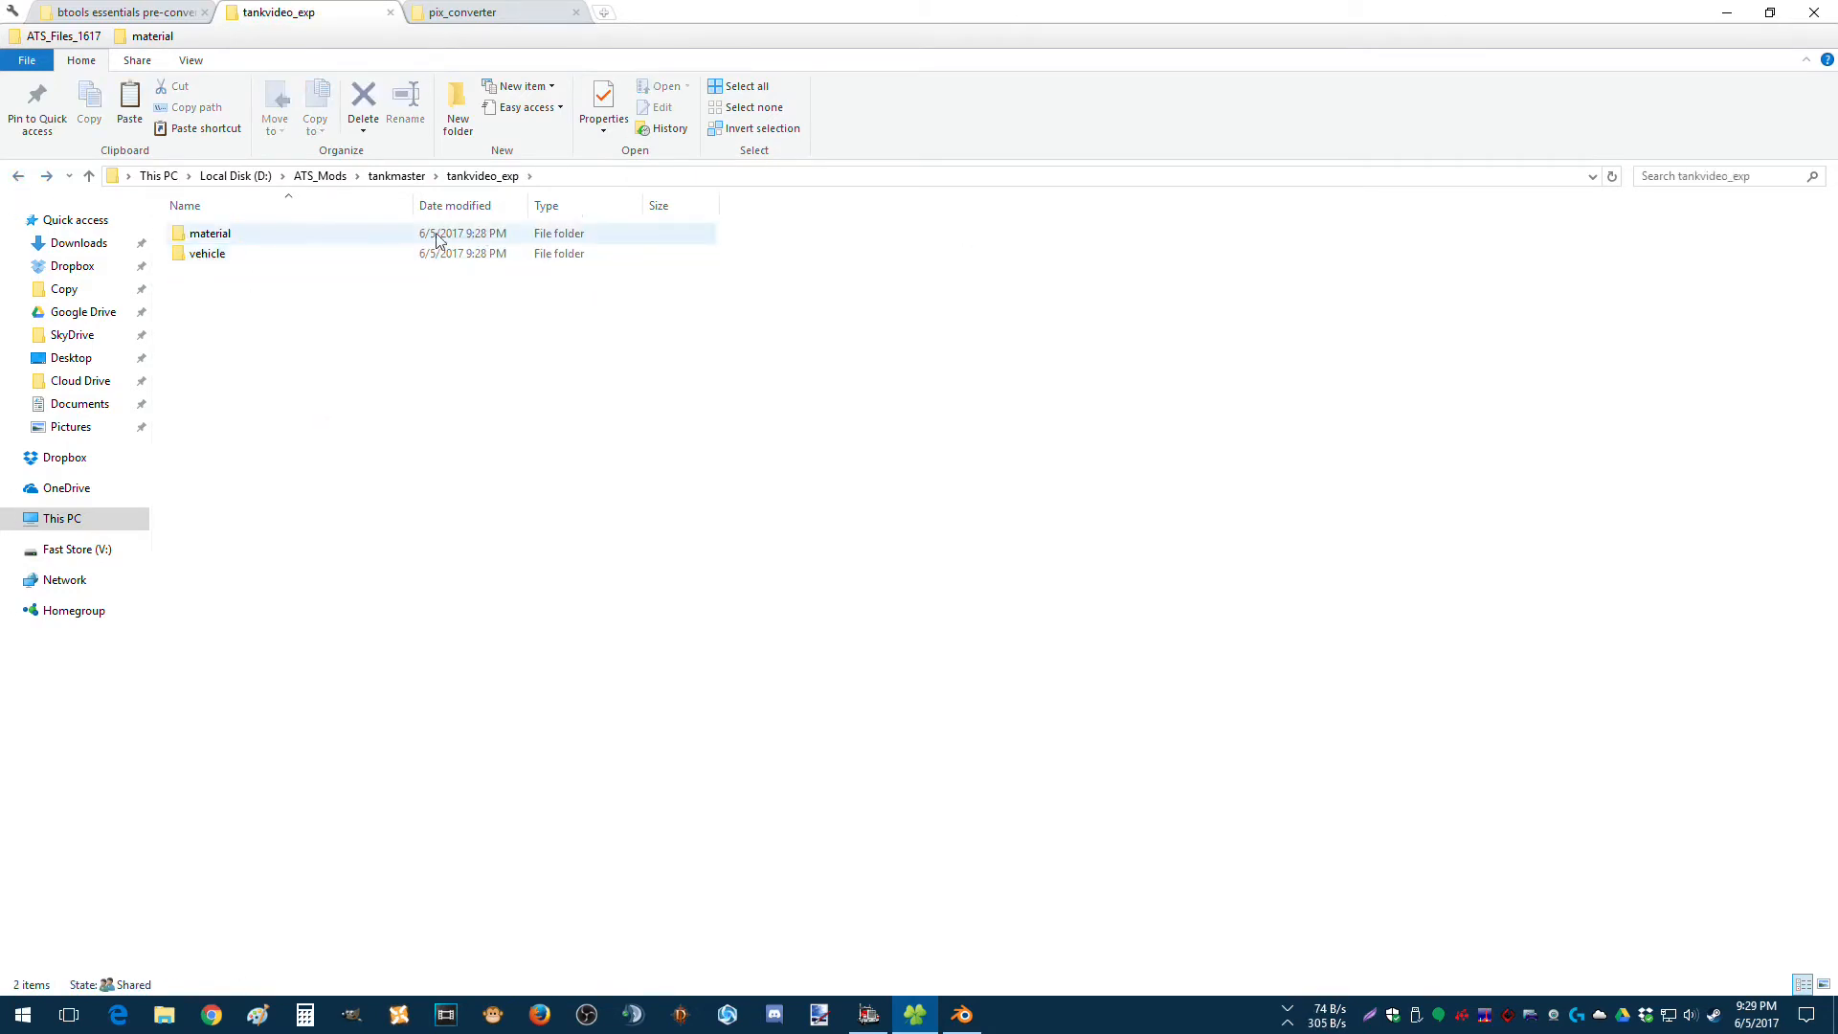
Check the converted files in the environment folder under material and return to tankvideo_exp.
double_click(207, 231)
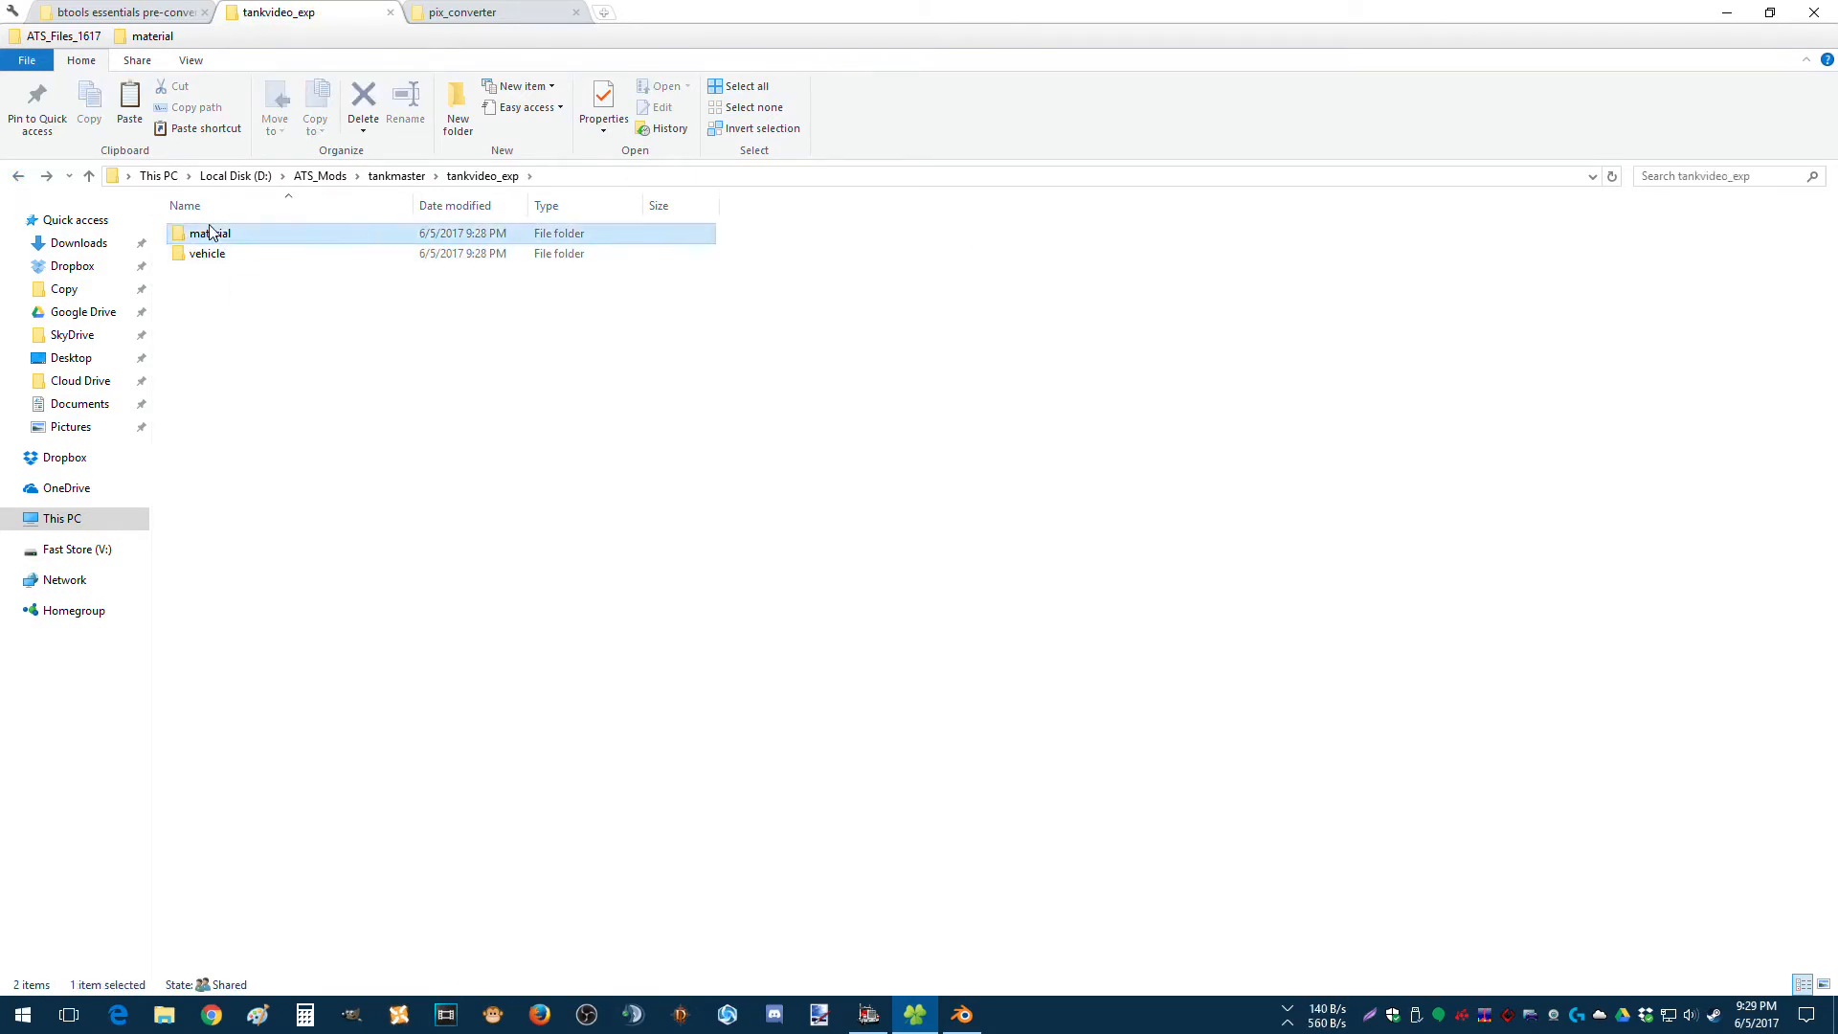
double_click(211, 240)
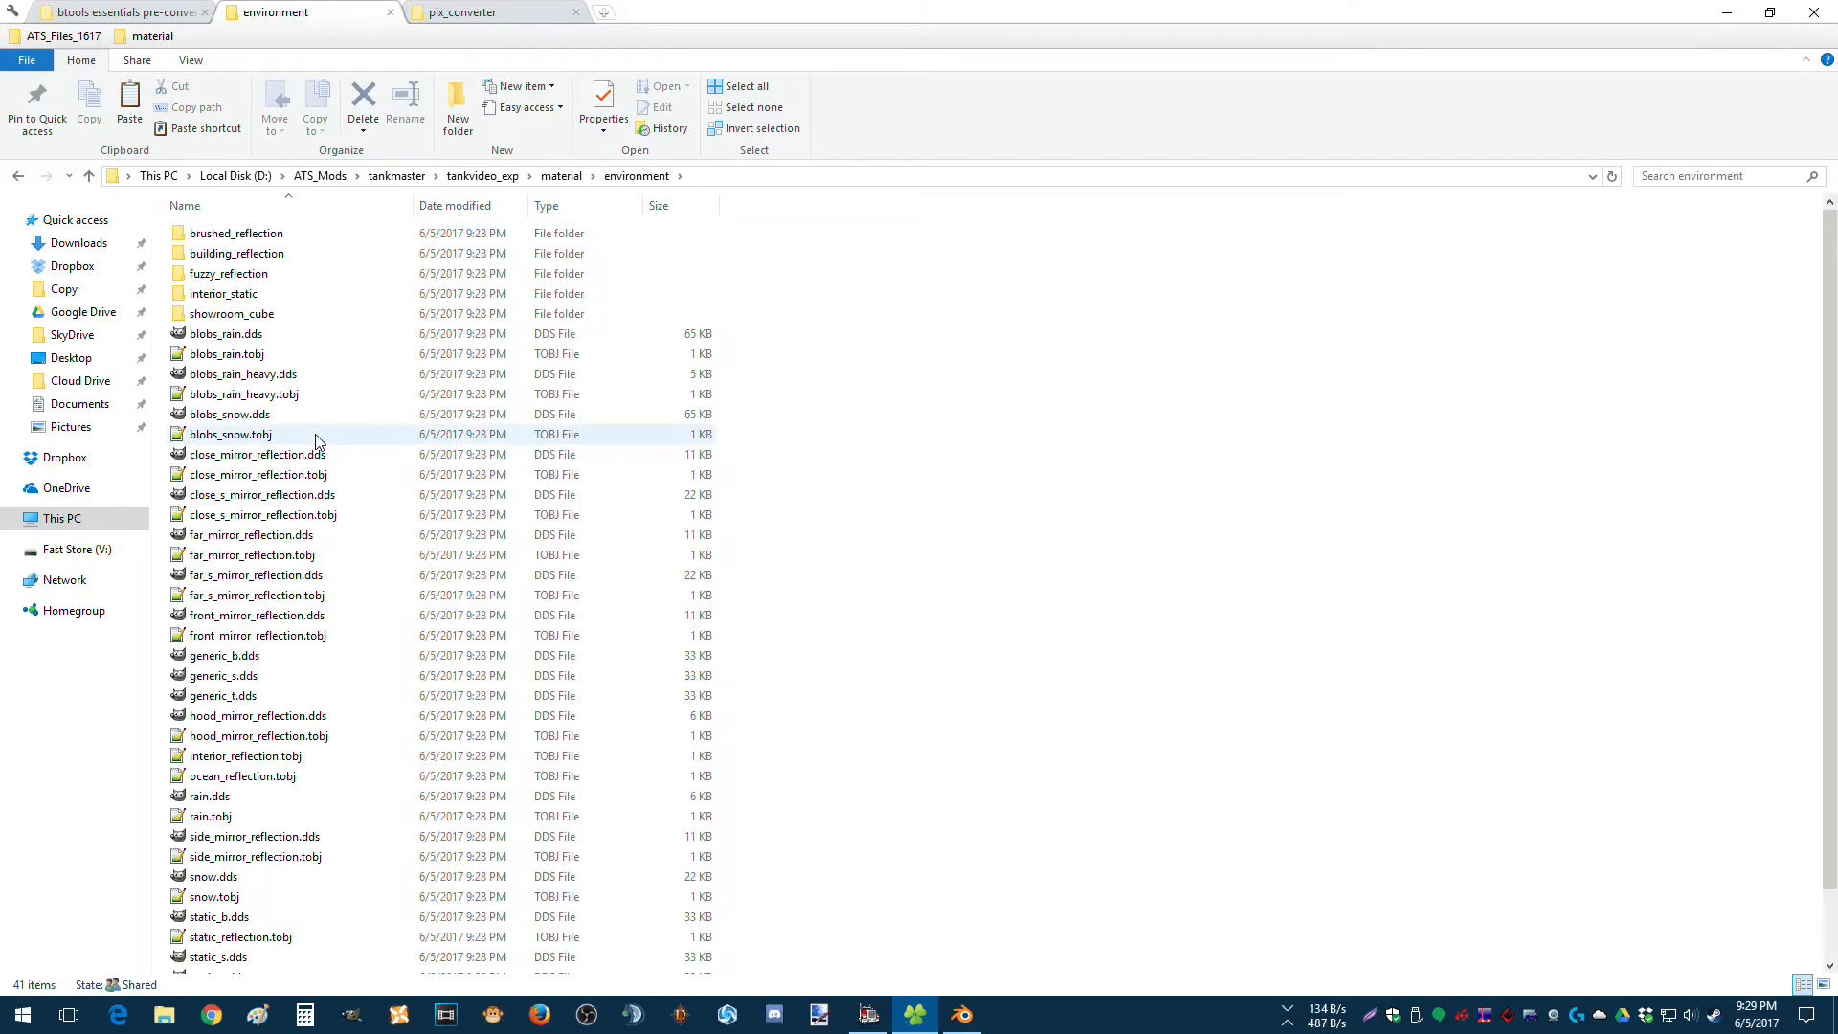
click(17, 177)
click(18, 177)
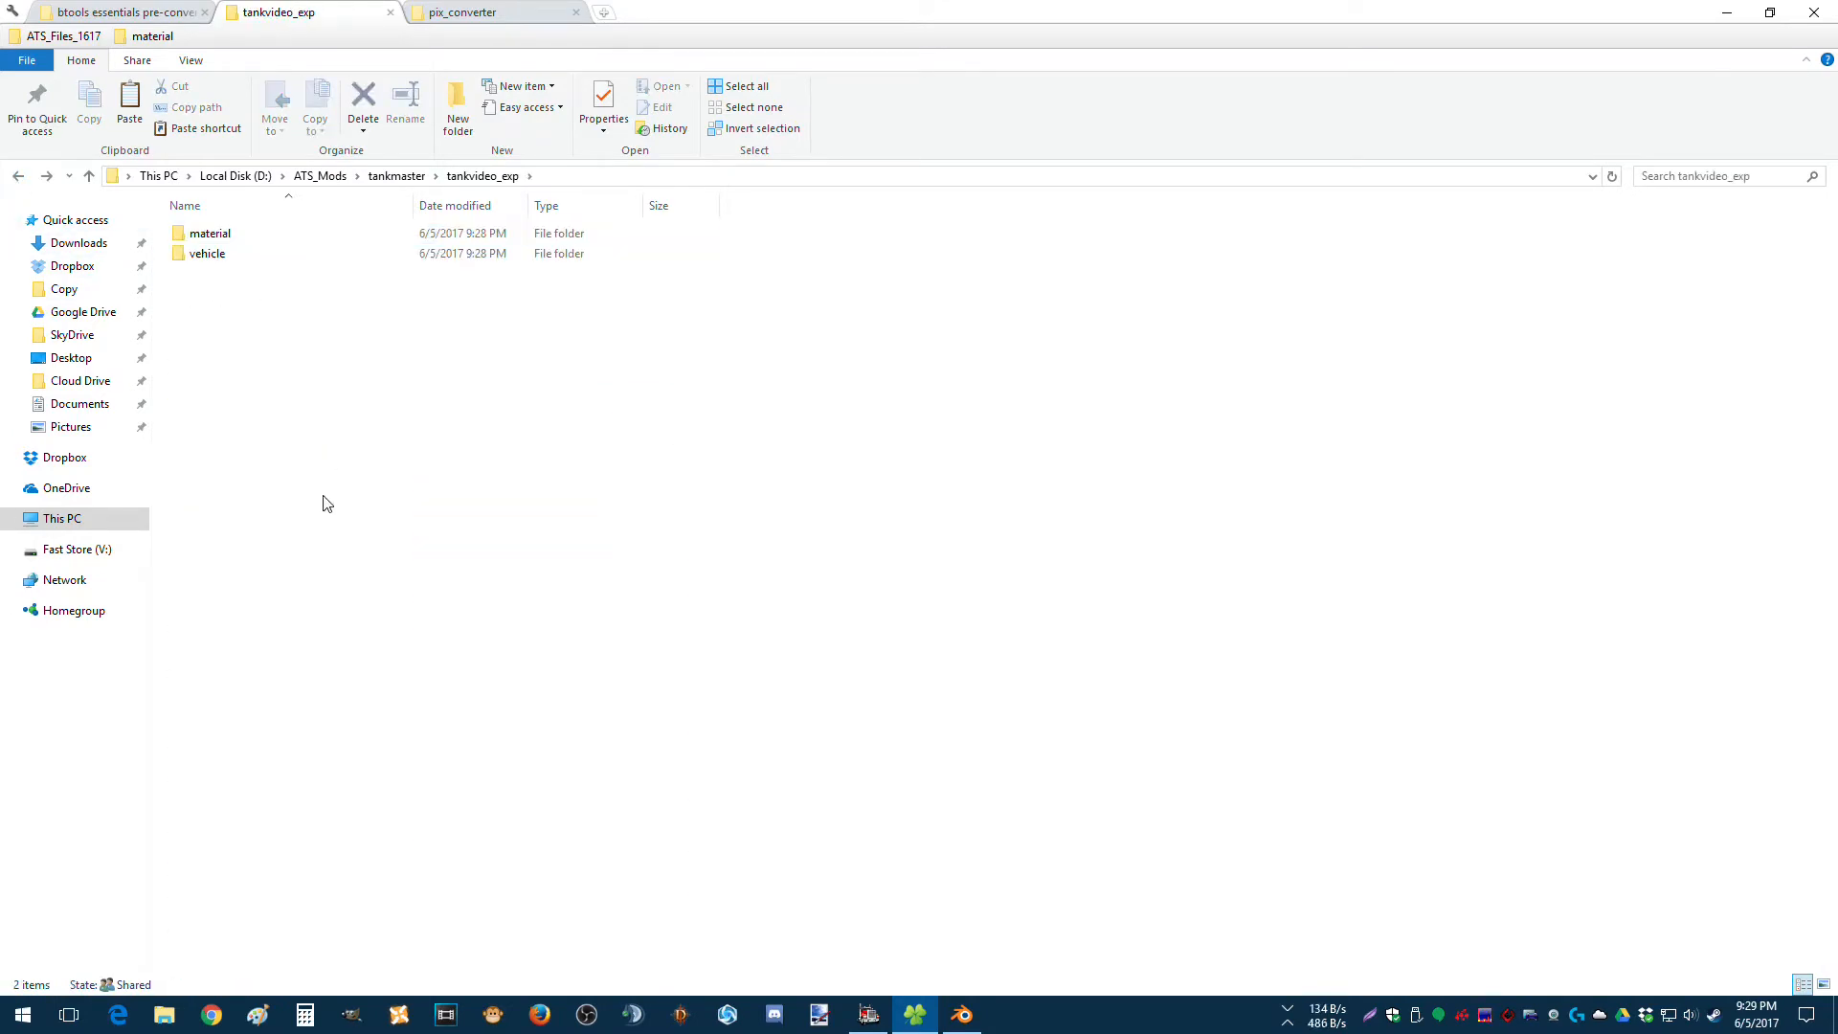
Copy the material, unit and vehicle folders from btools essentials post-convert into tankvideo_exp, replacing files with the same names.
click(182, 14)
click(553, 410)
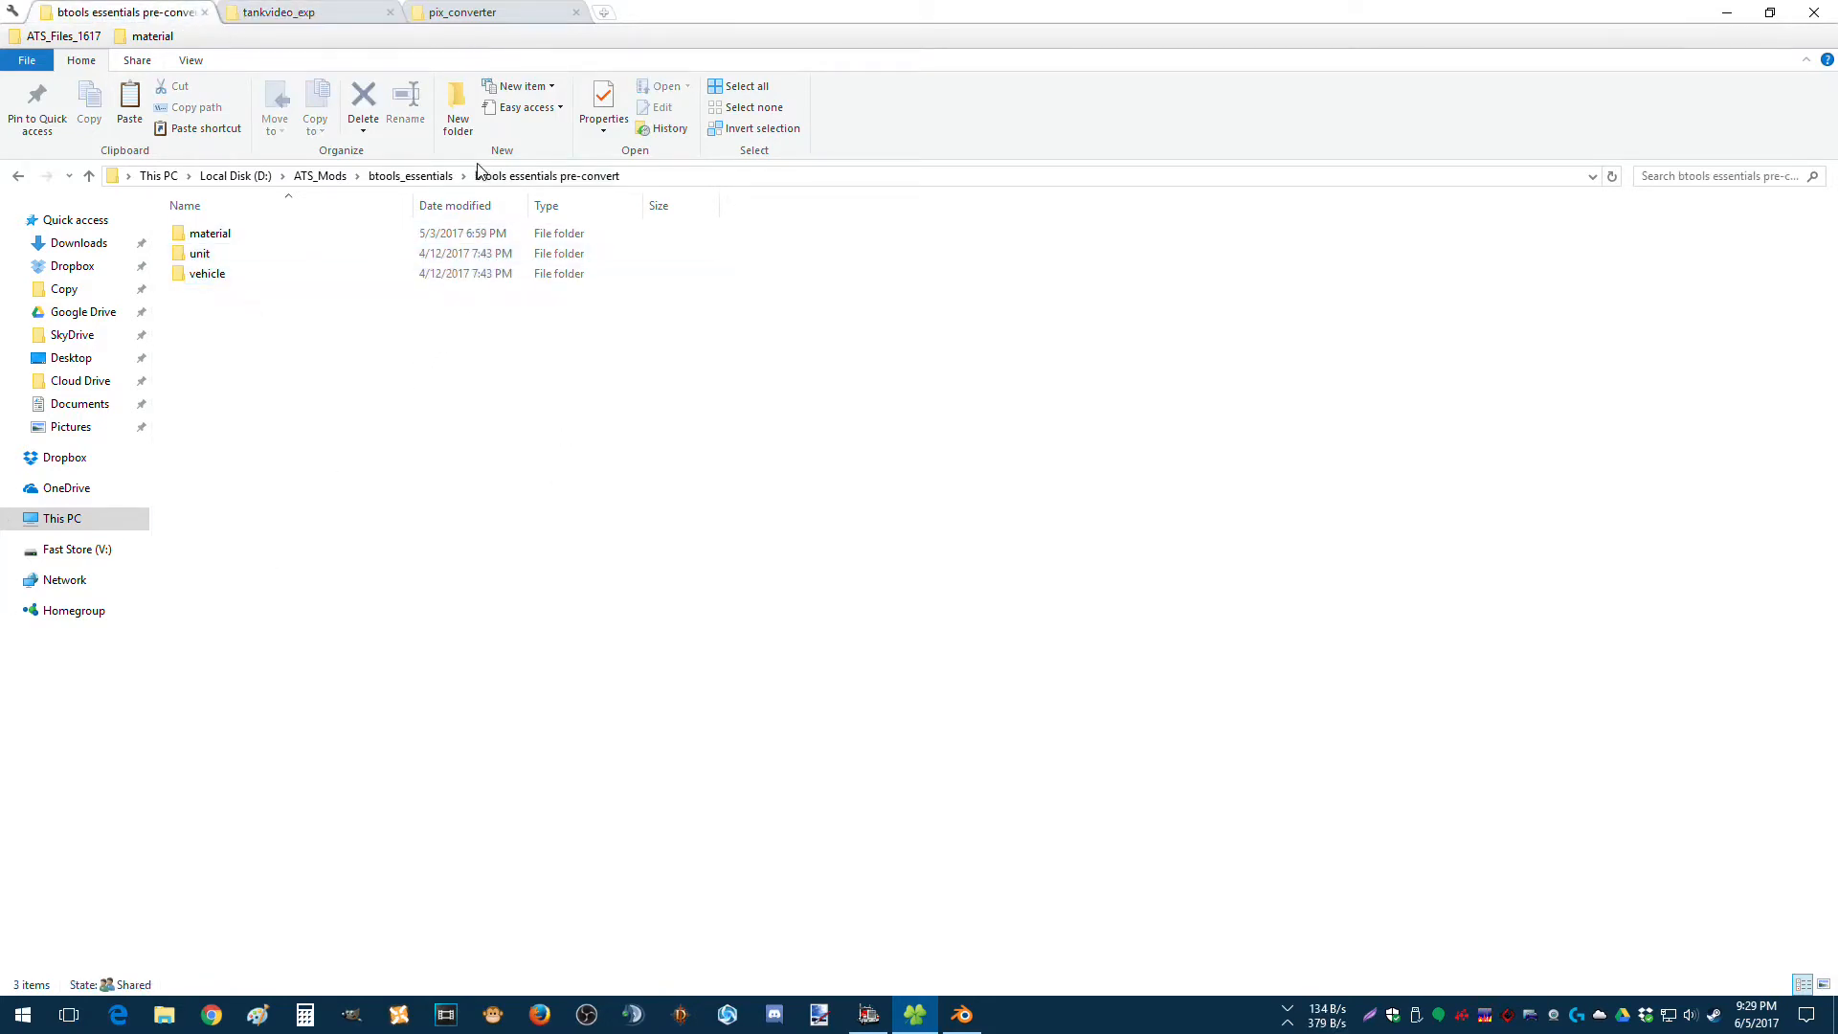
click(410, 176)
click(394, 435)
click(299, 236)
double_click(300, 237)
key(ctrl+a)
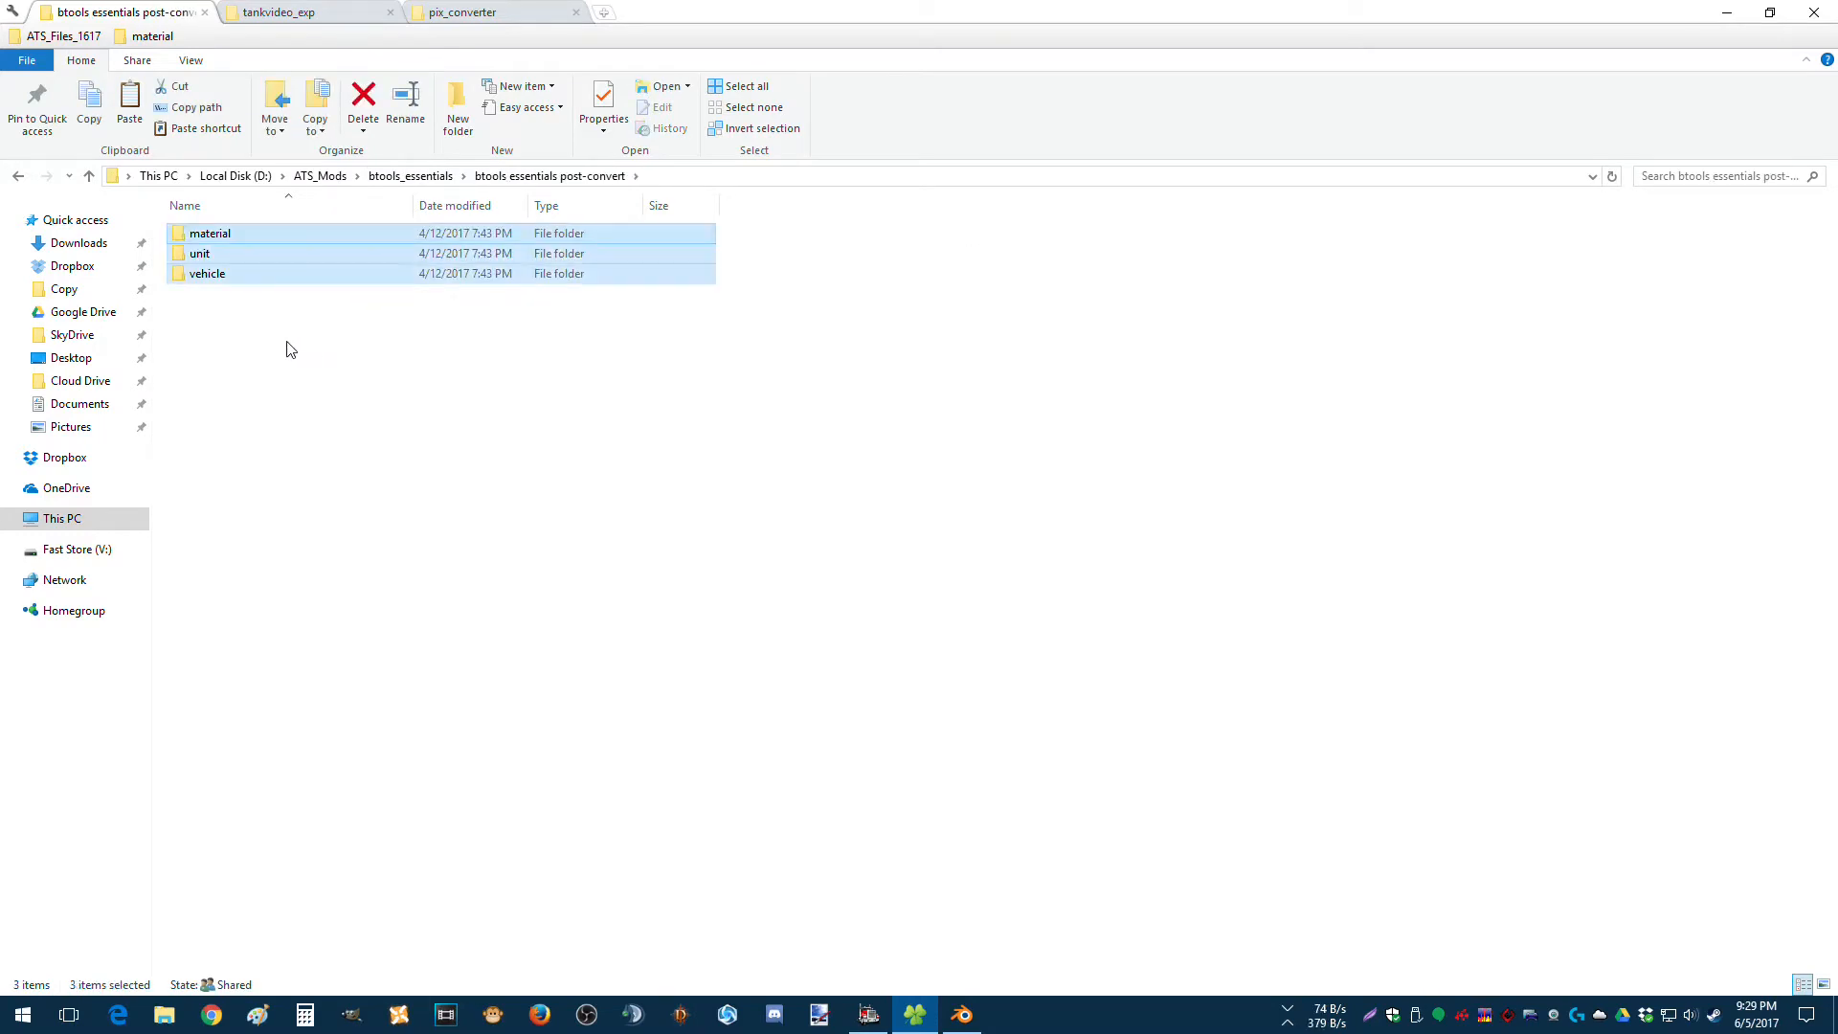
click(288, 12)
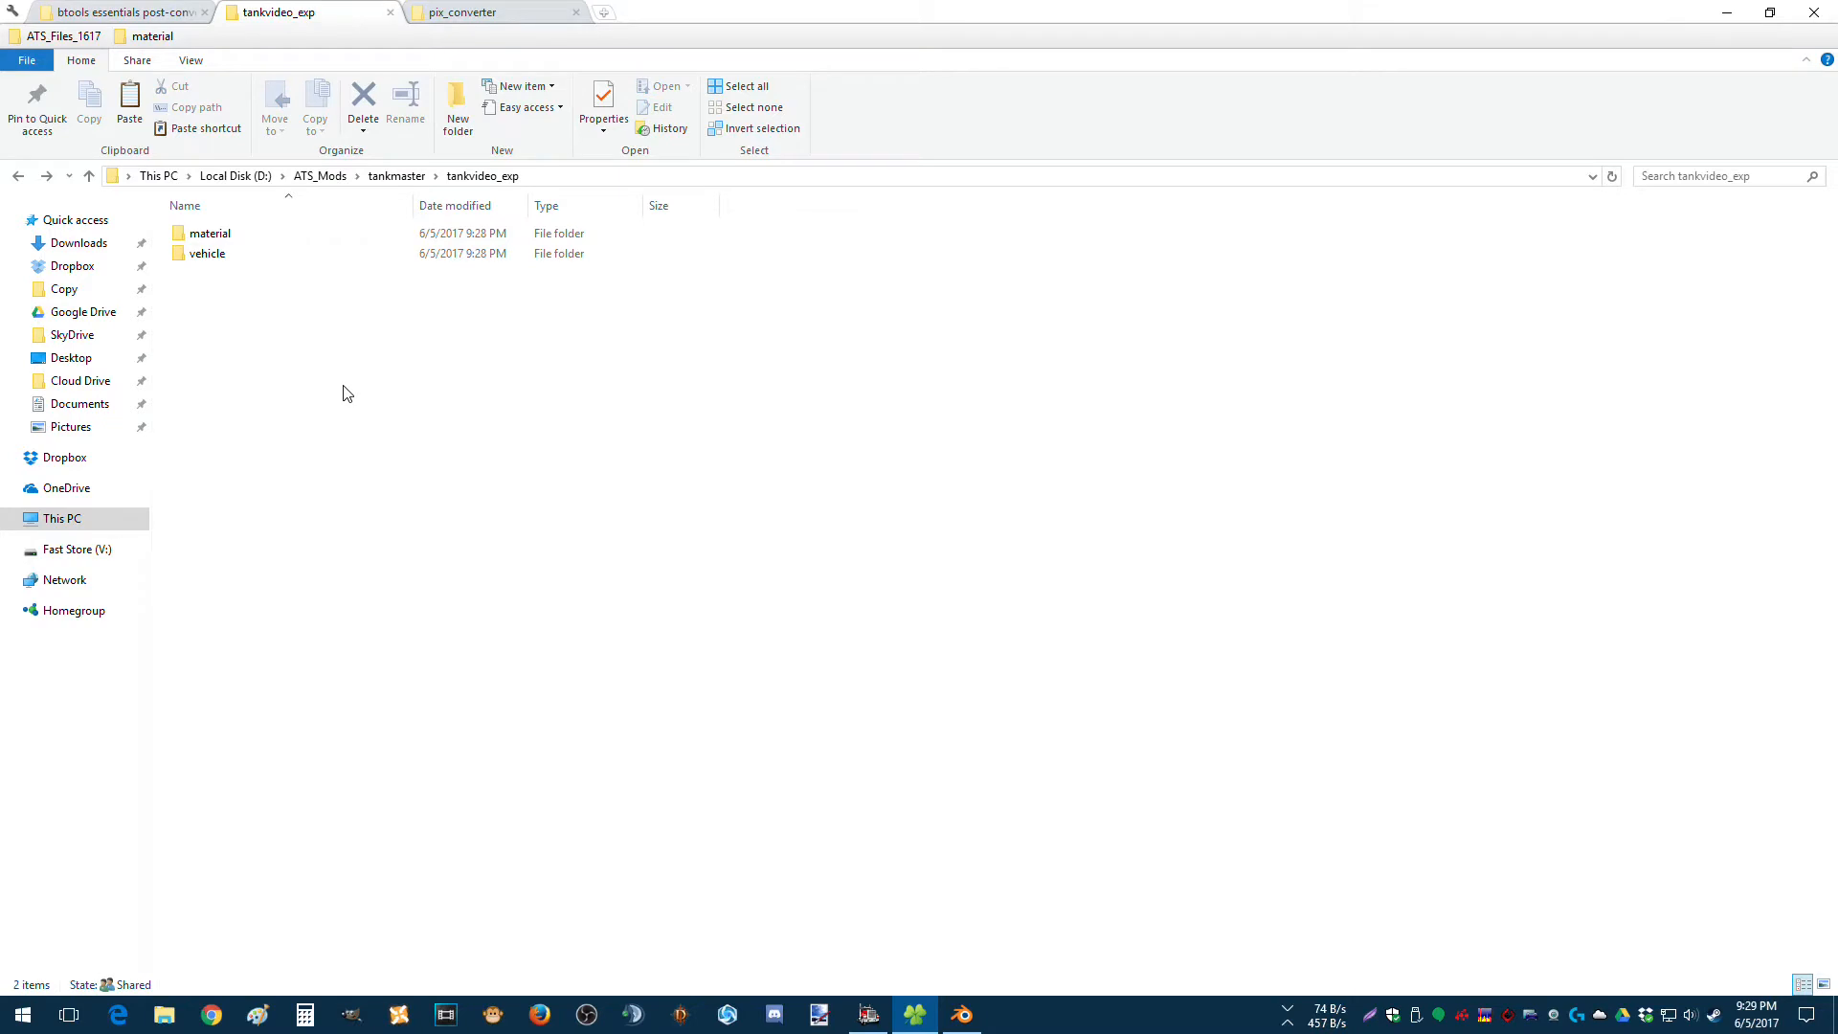
key(ctrl+v)
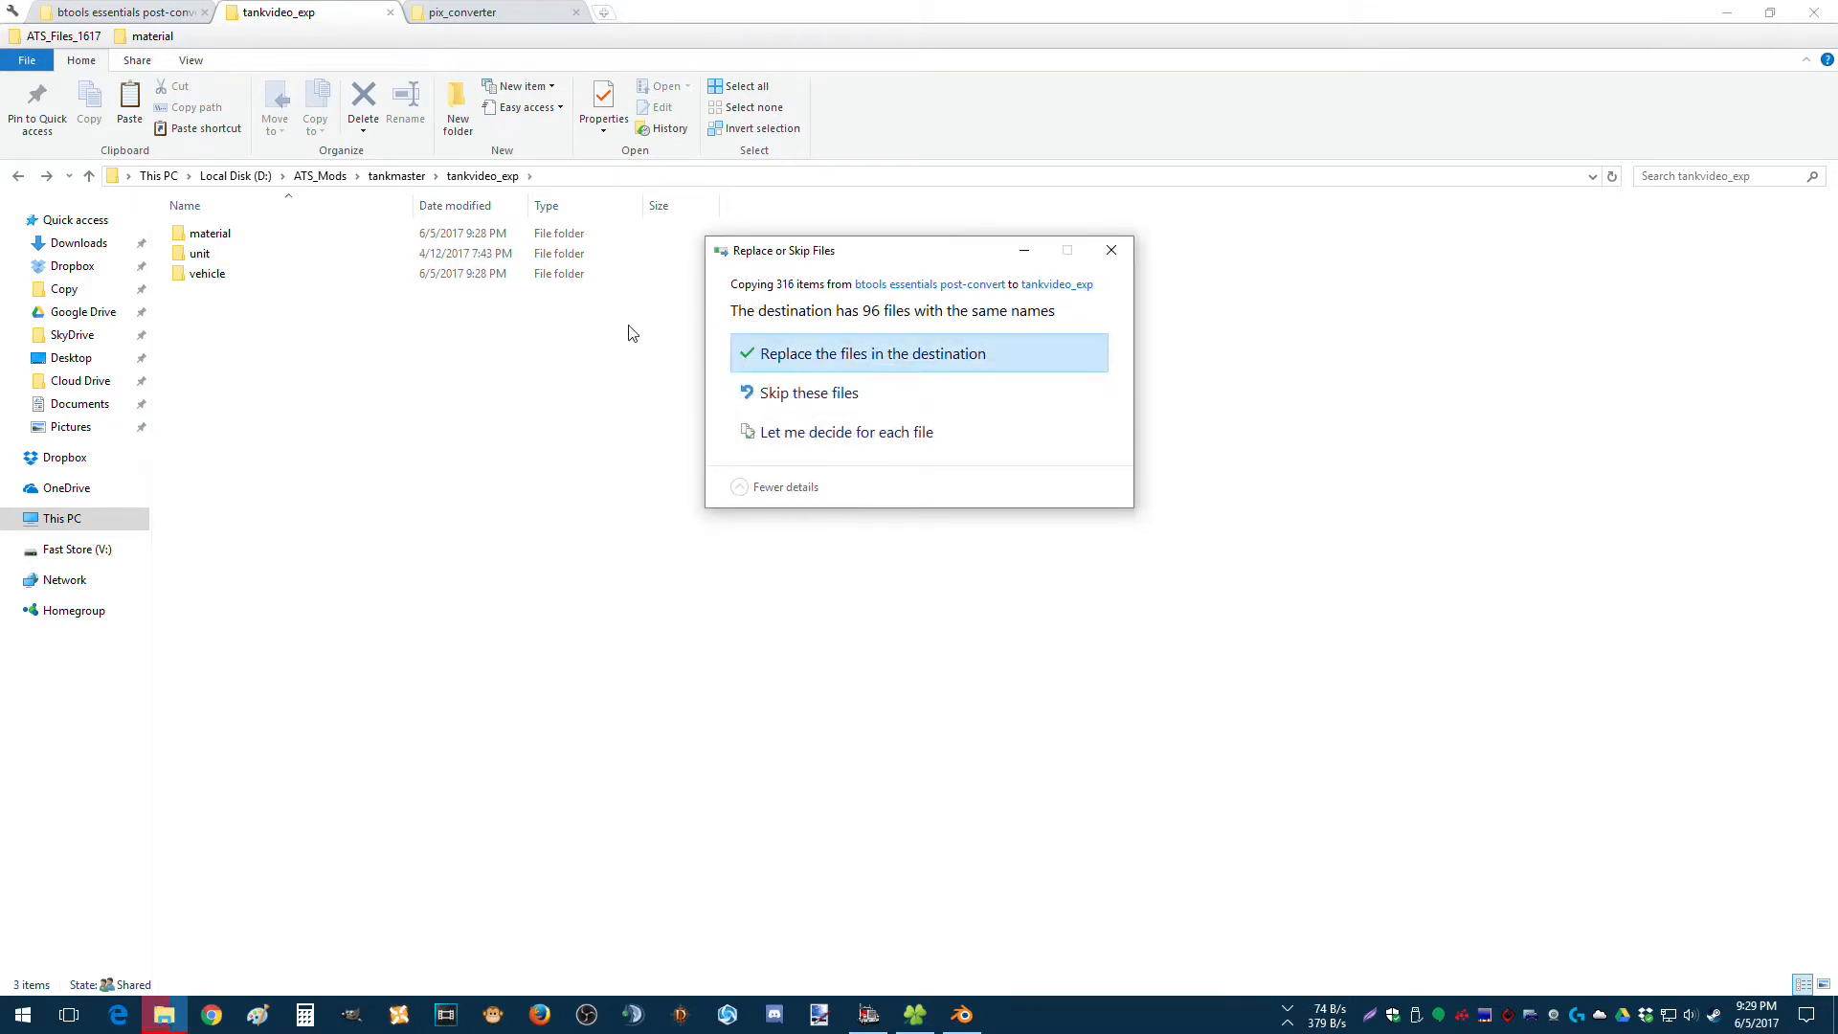
click(833, 355)
click(326, 439)
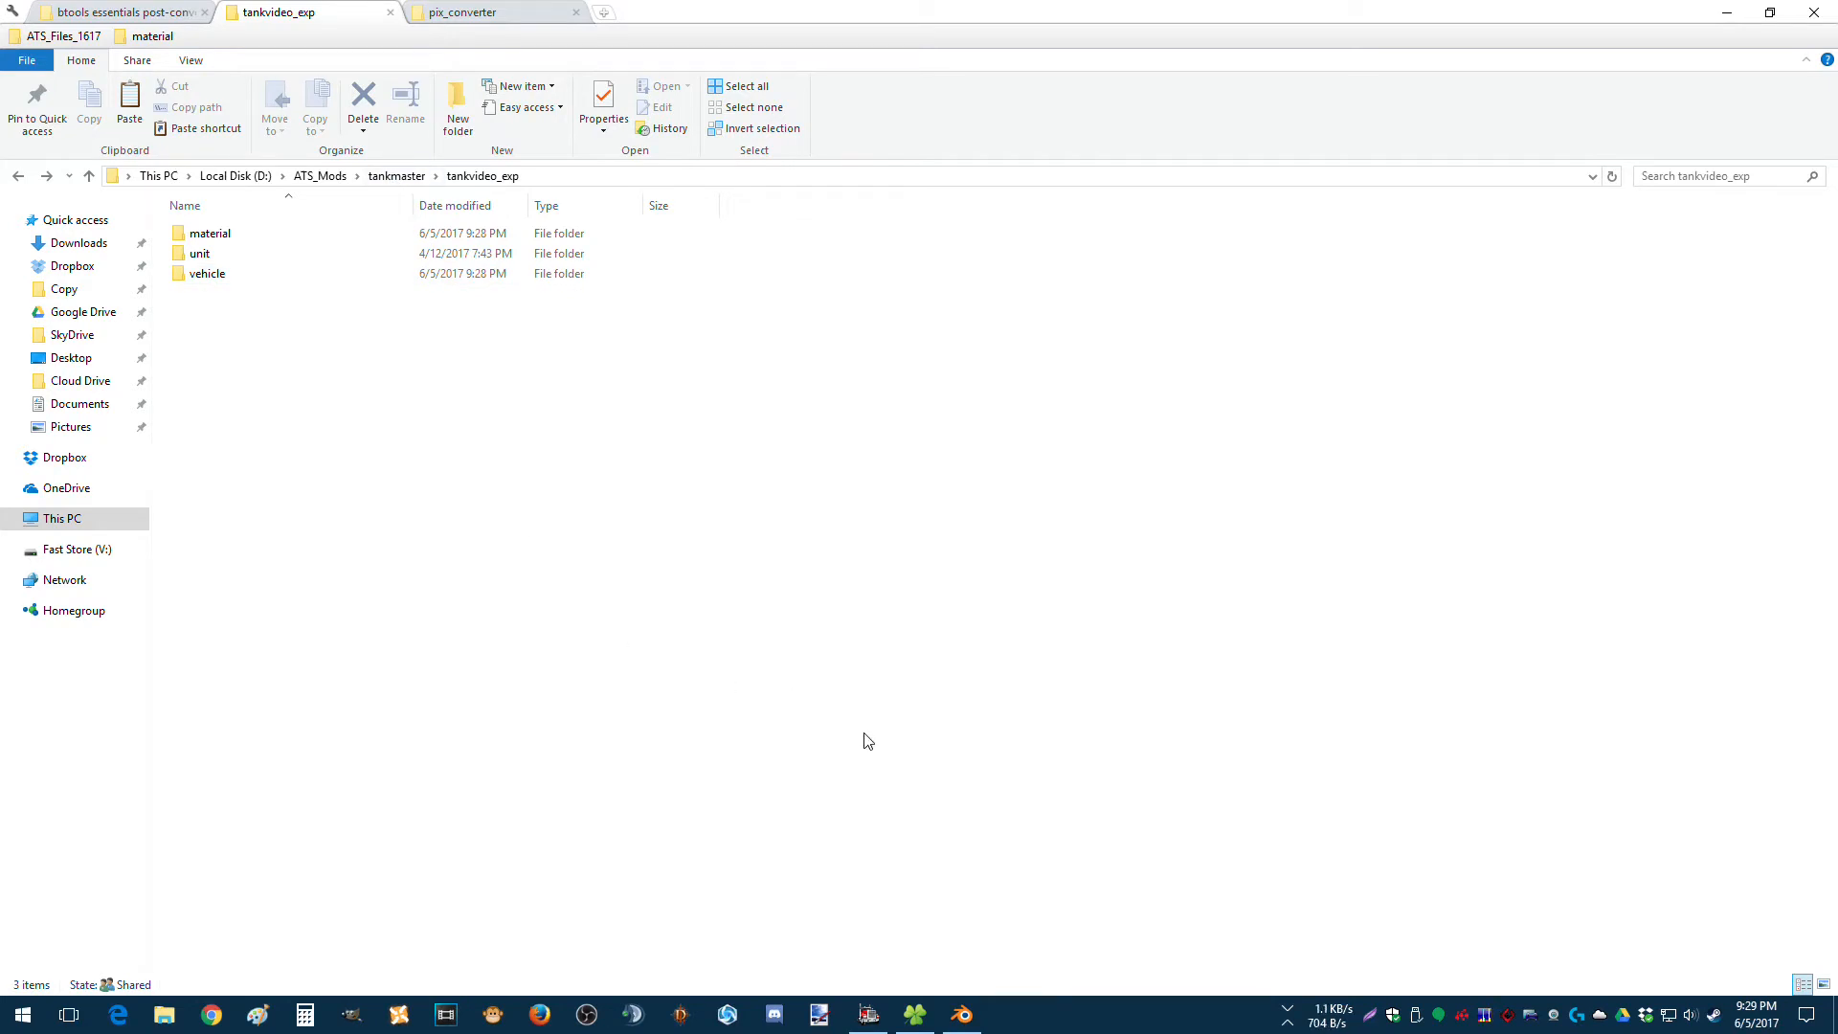
Switch to Blender and open the SCS Formats (.pim) importer.
click(961, 1015)
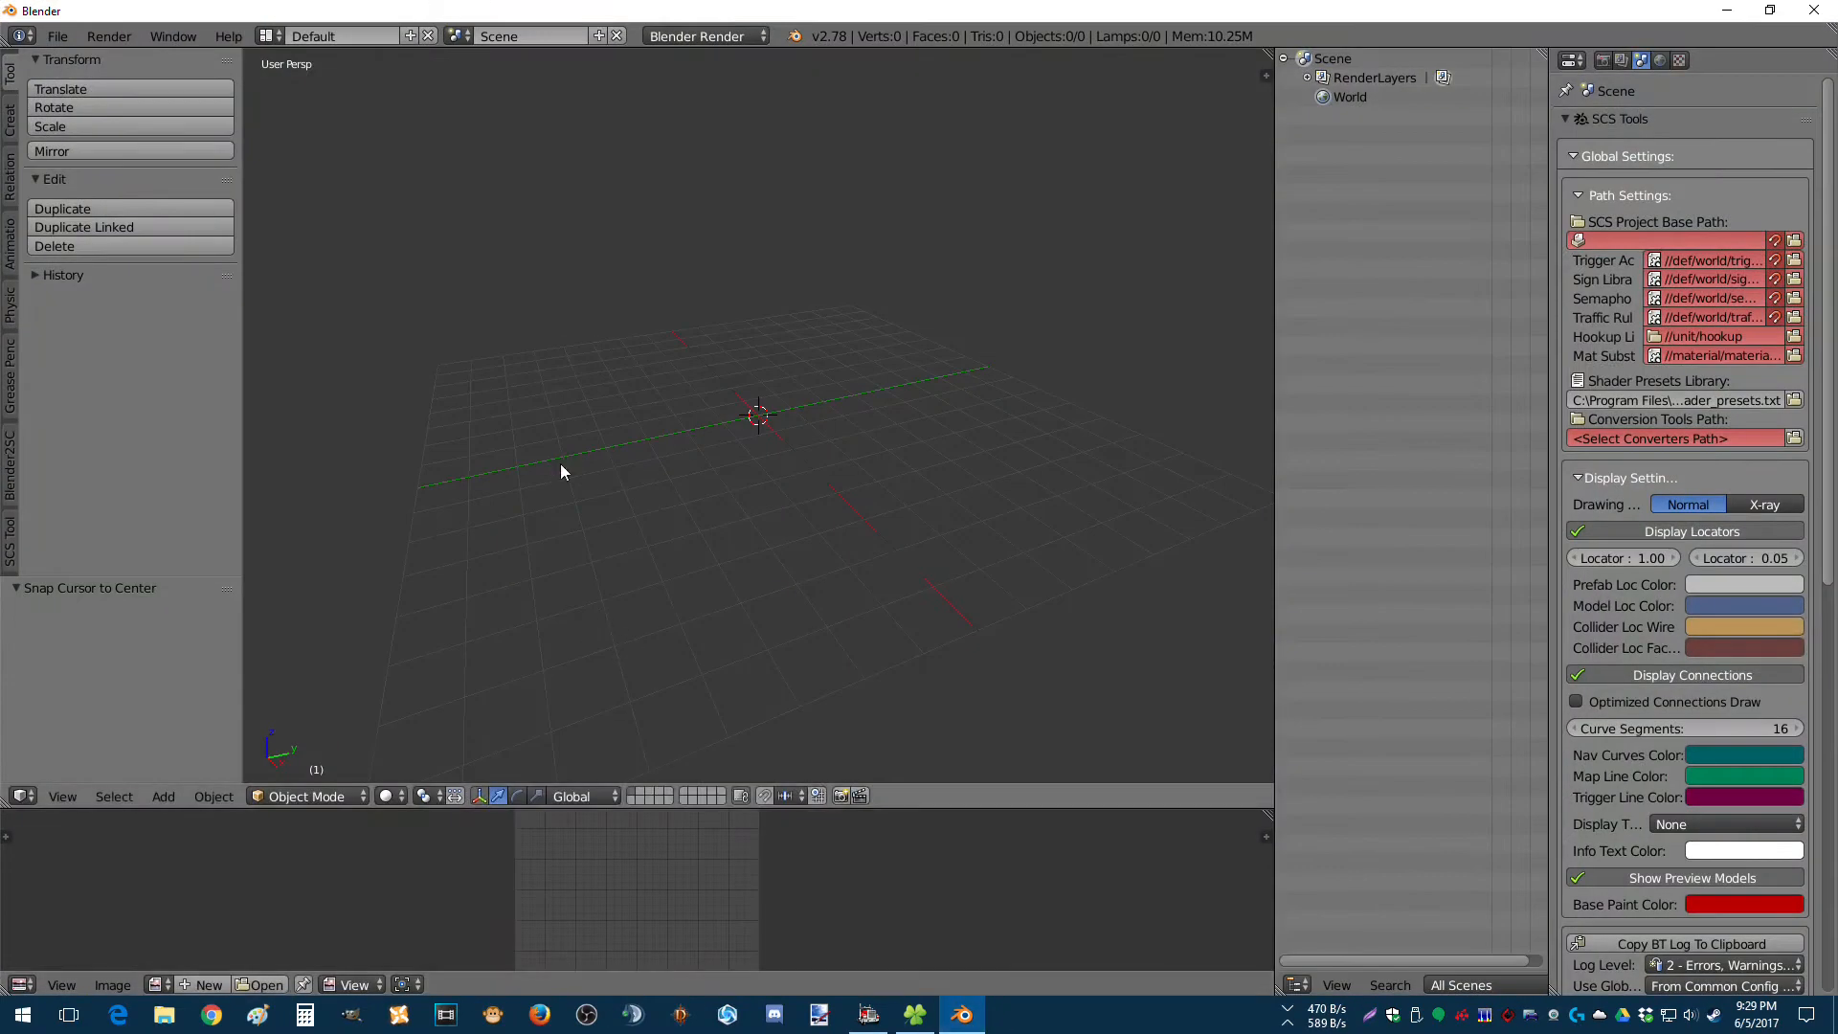
click(57, 36)
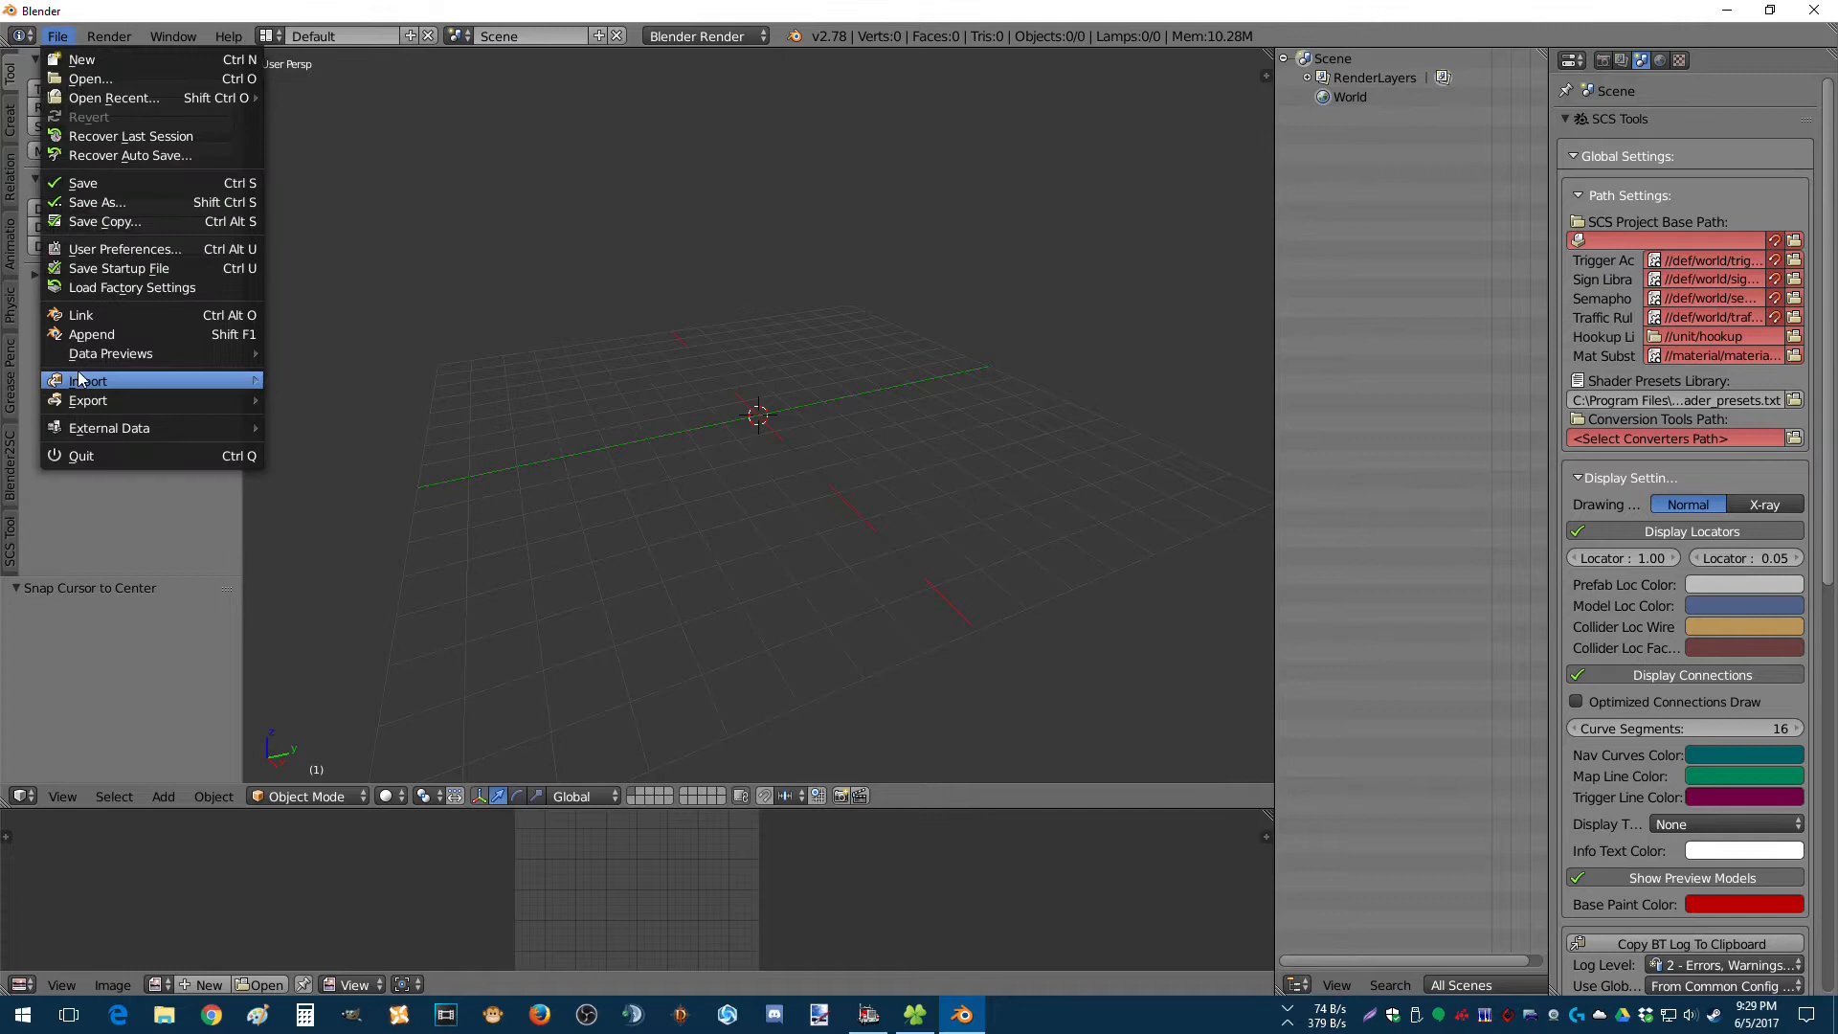
mouse_move(80, 381)
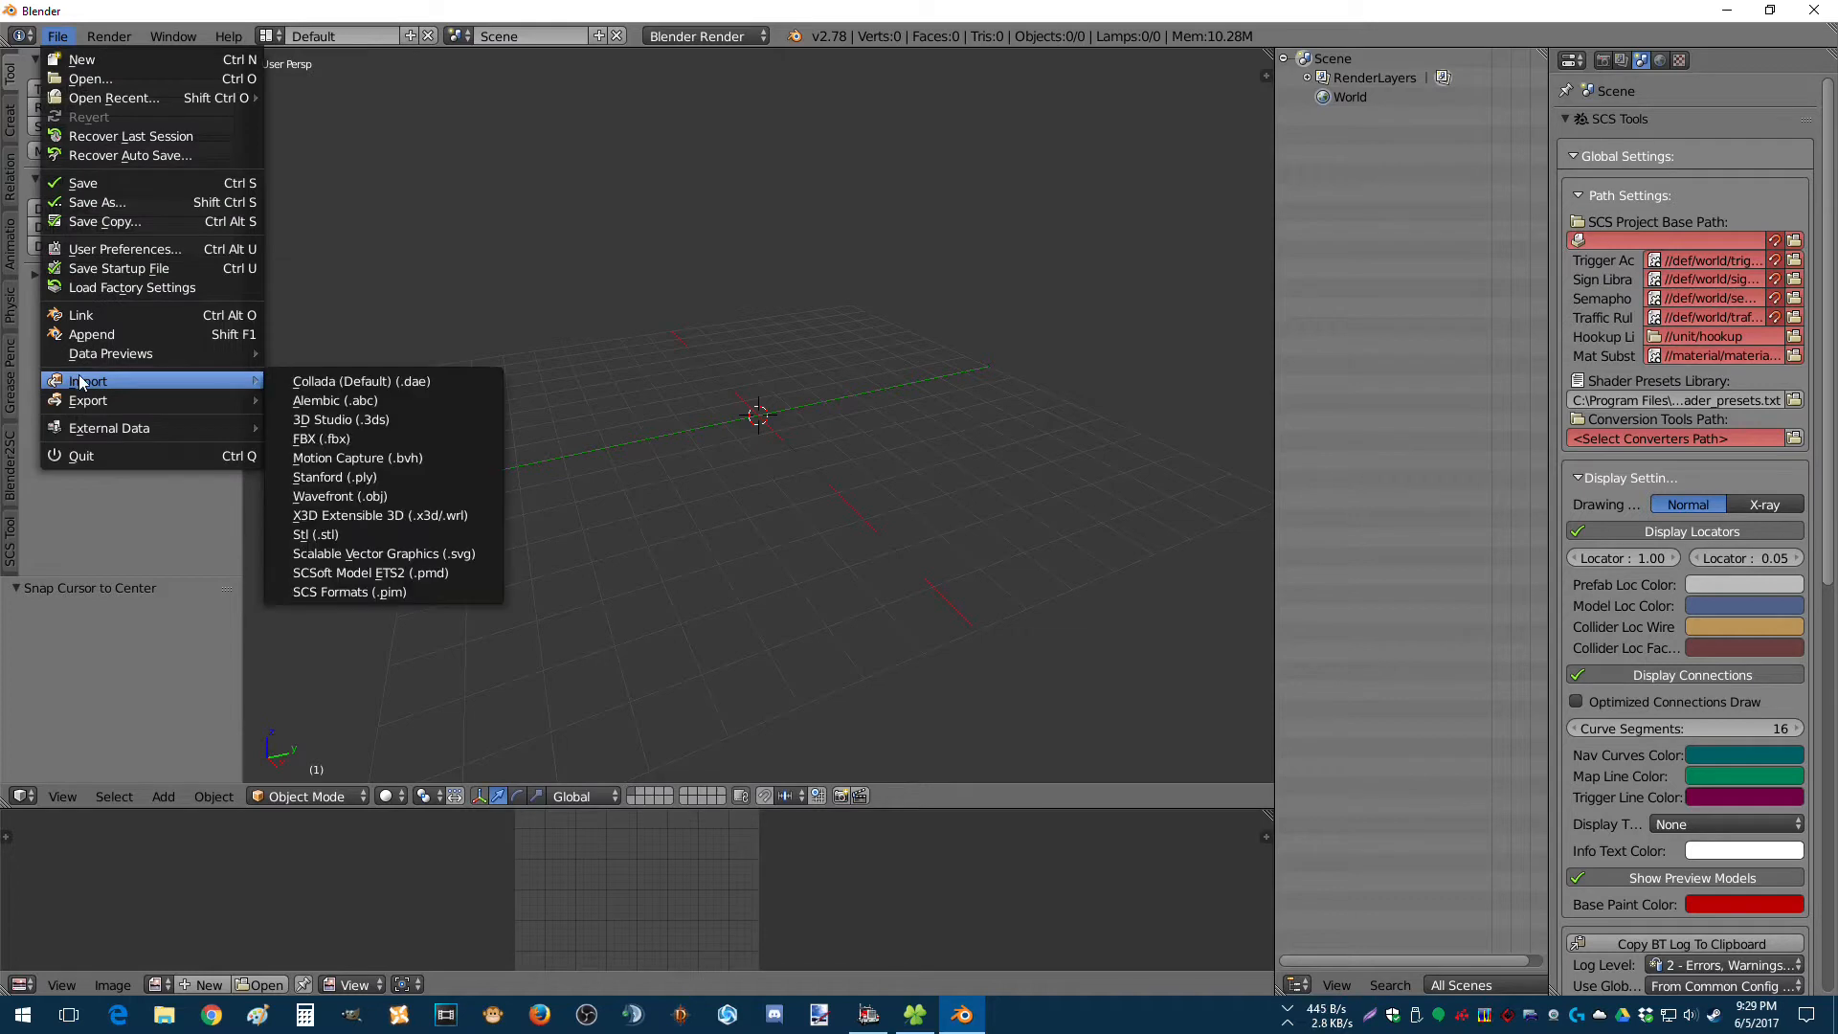
click(389, 592)
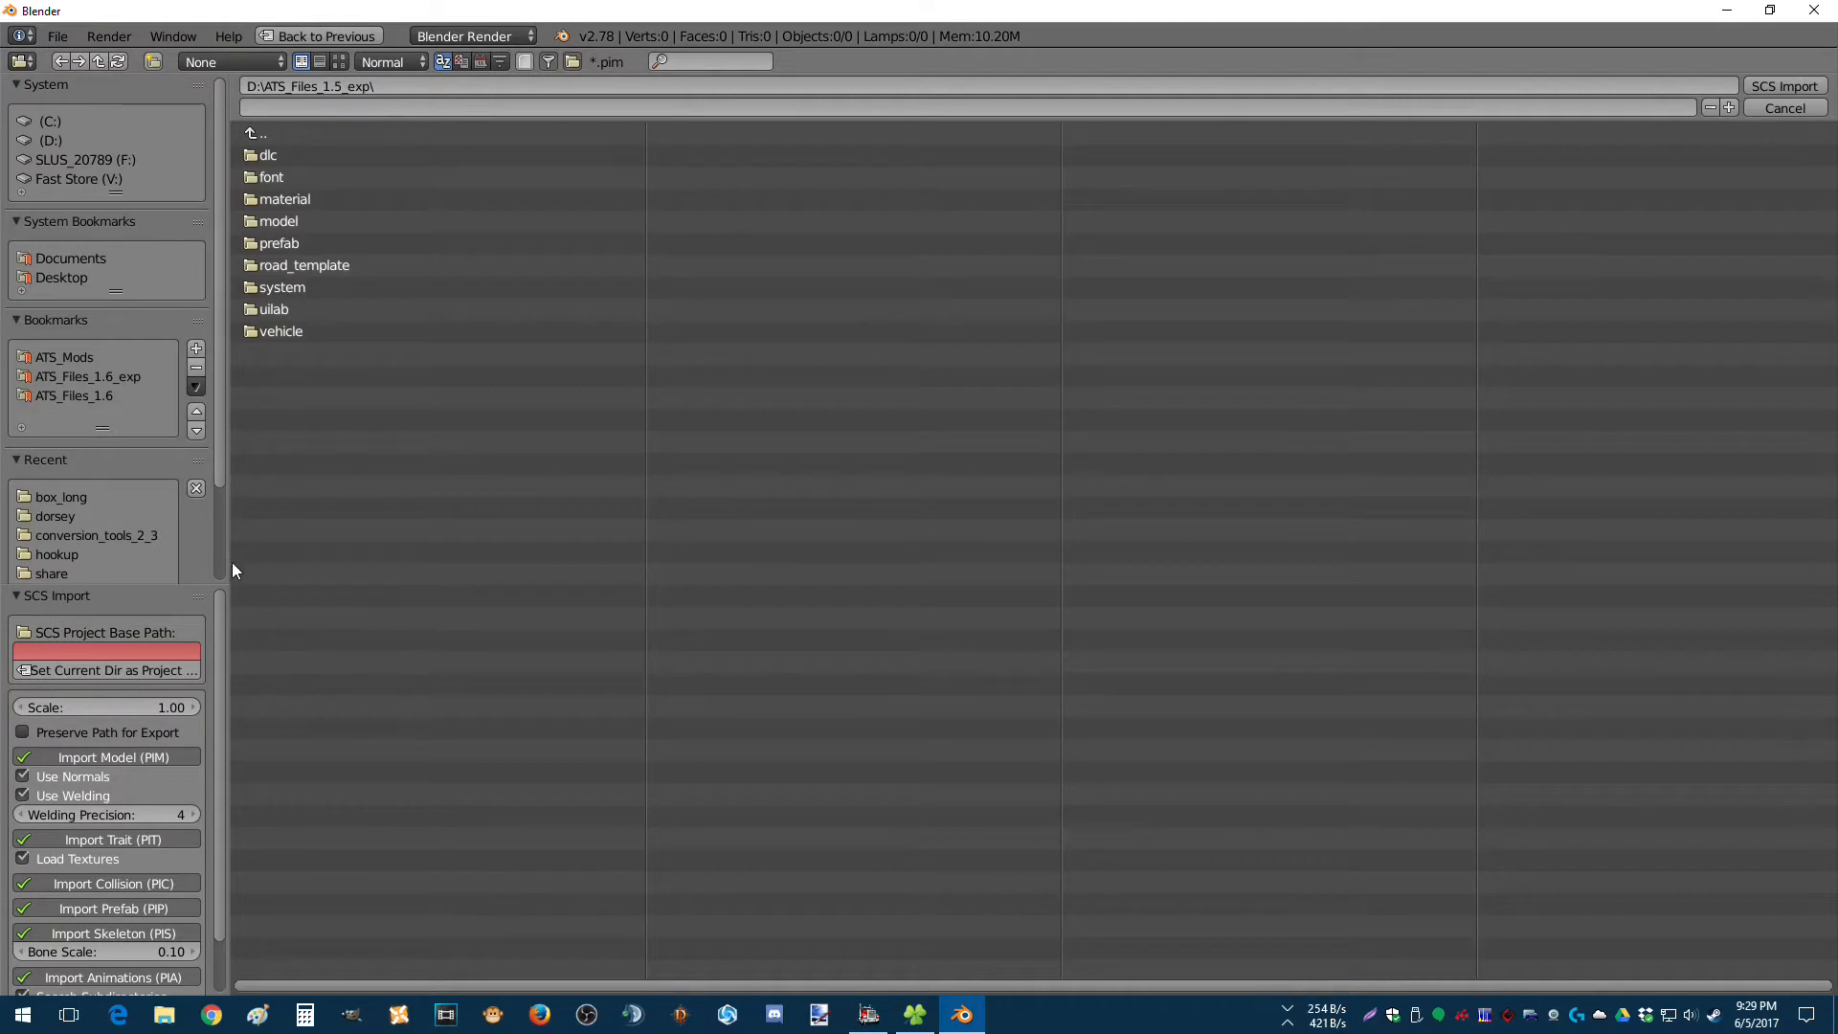
Set D:\ATS_Mods\tankmaster\tankvideo_exp as the SCS project base path, confirm the import without choosing a file and close the summary.
click(69, 353)
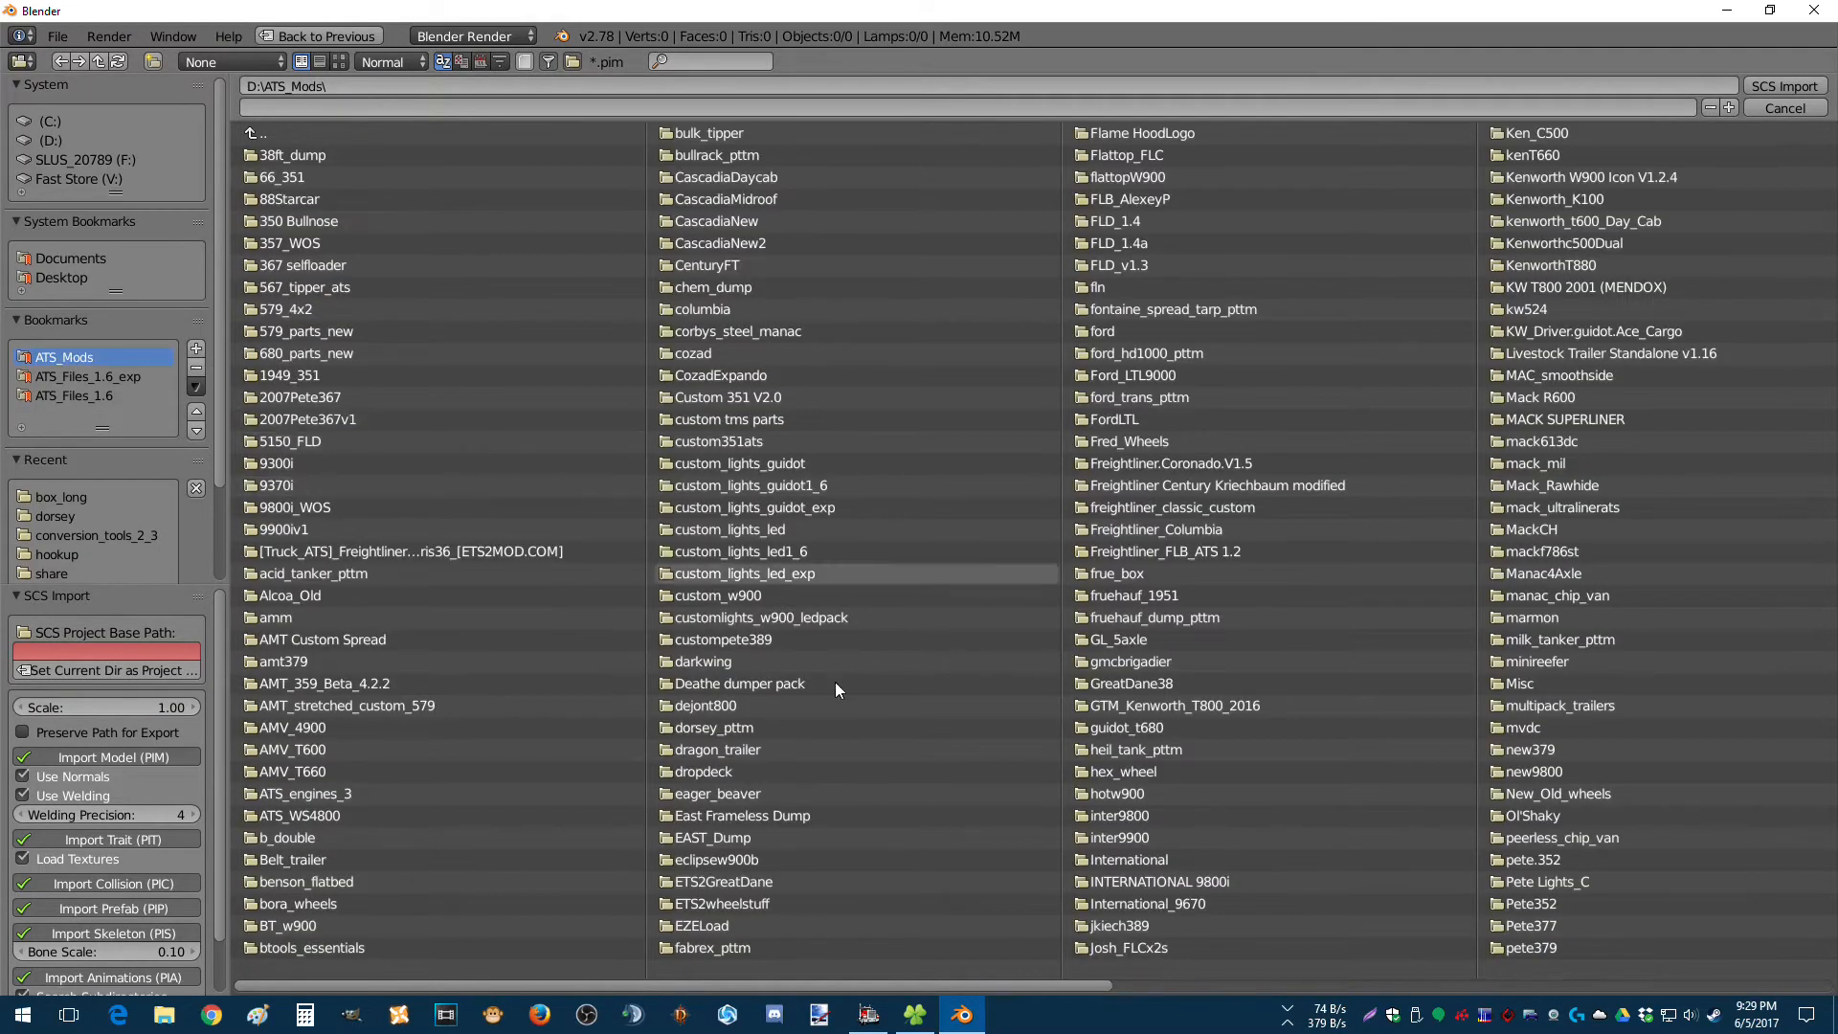
scroll(835, 682, down, 2)
scroll(776, 709, down, 3)
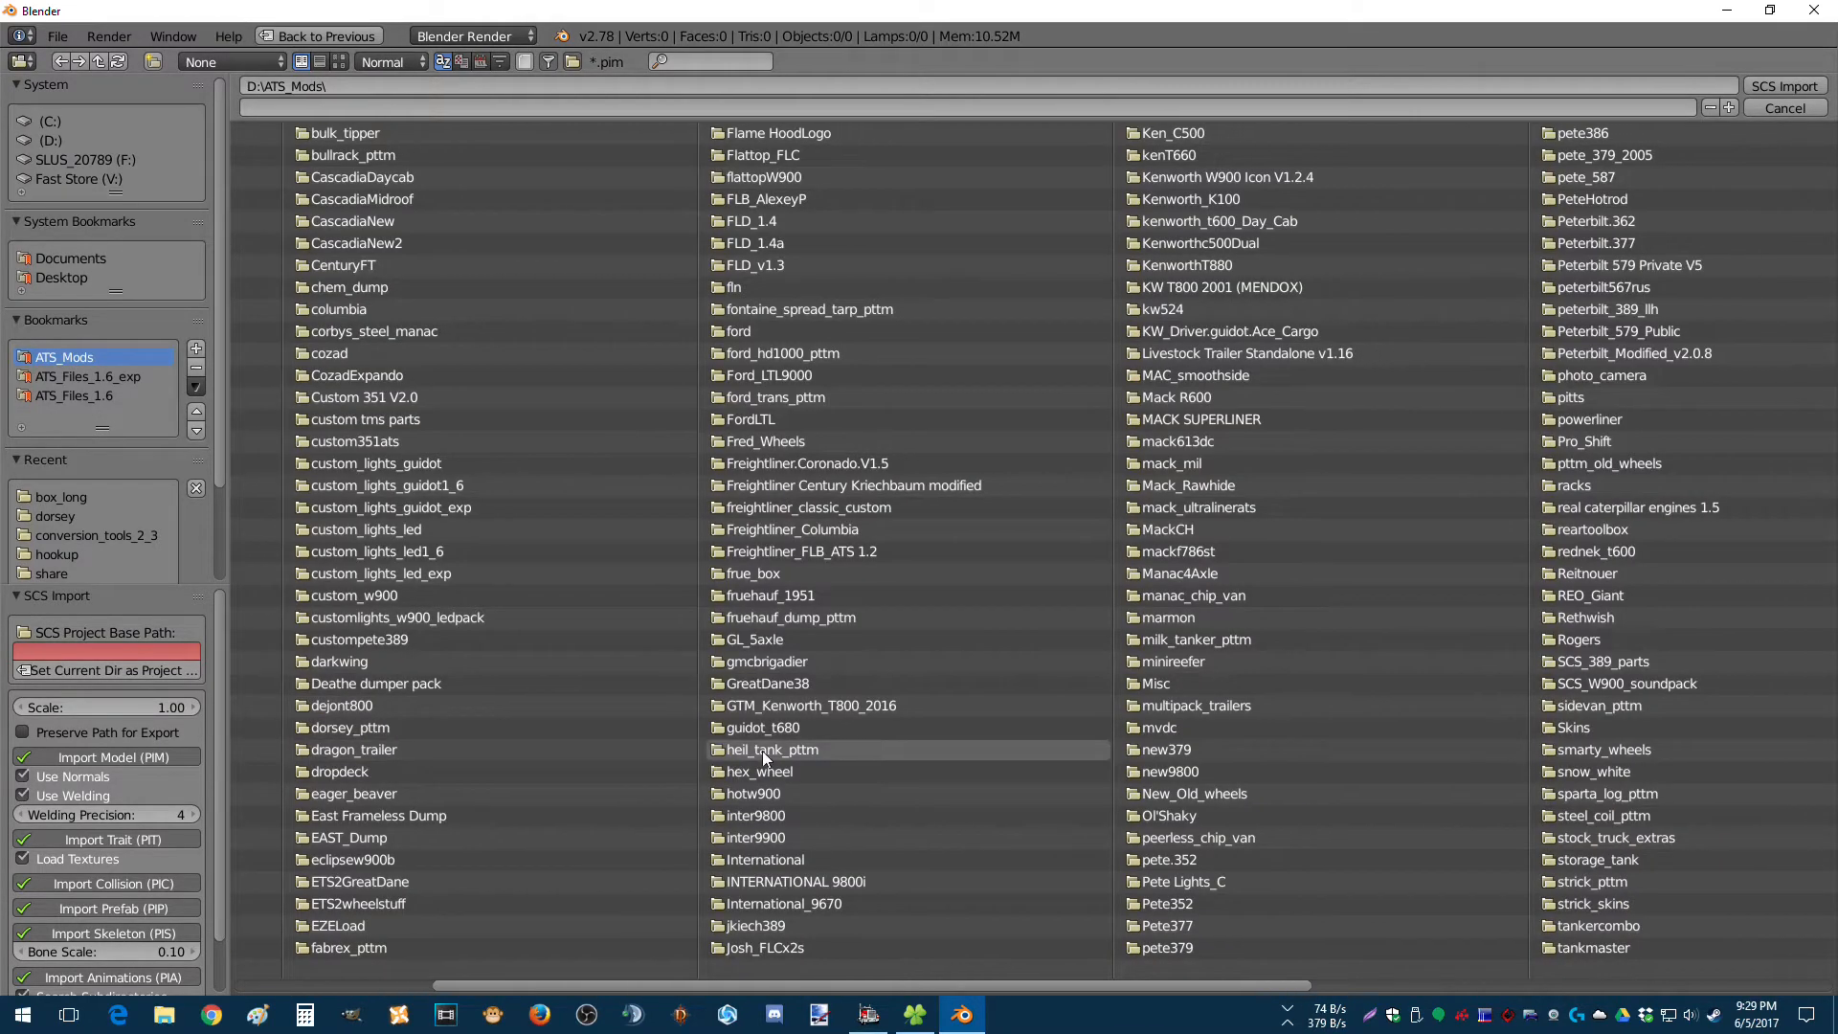
scroll(762, 752, down, 3)
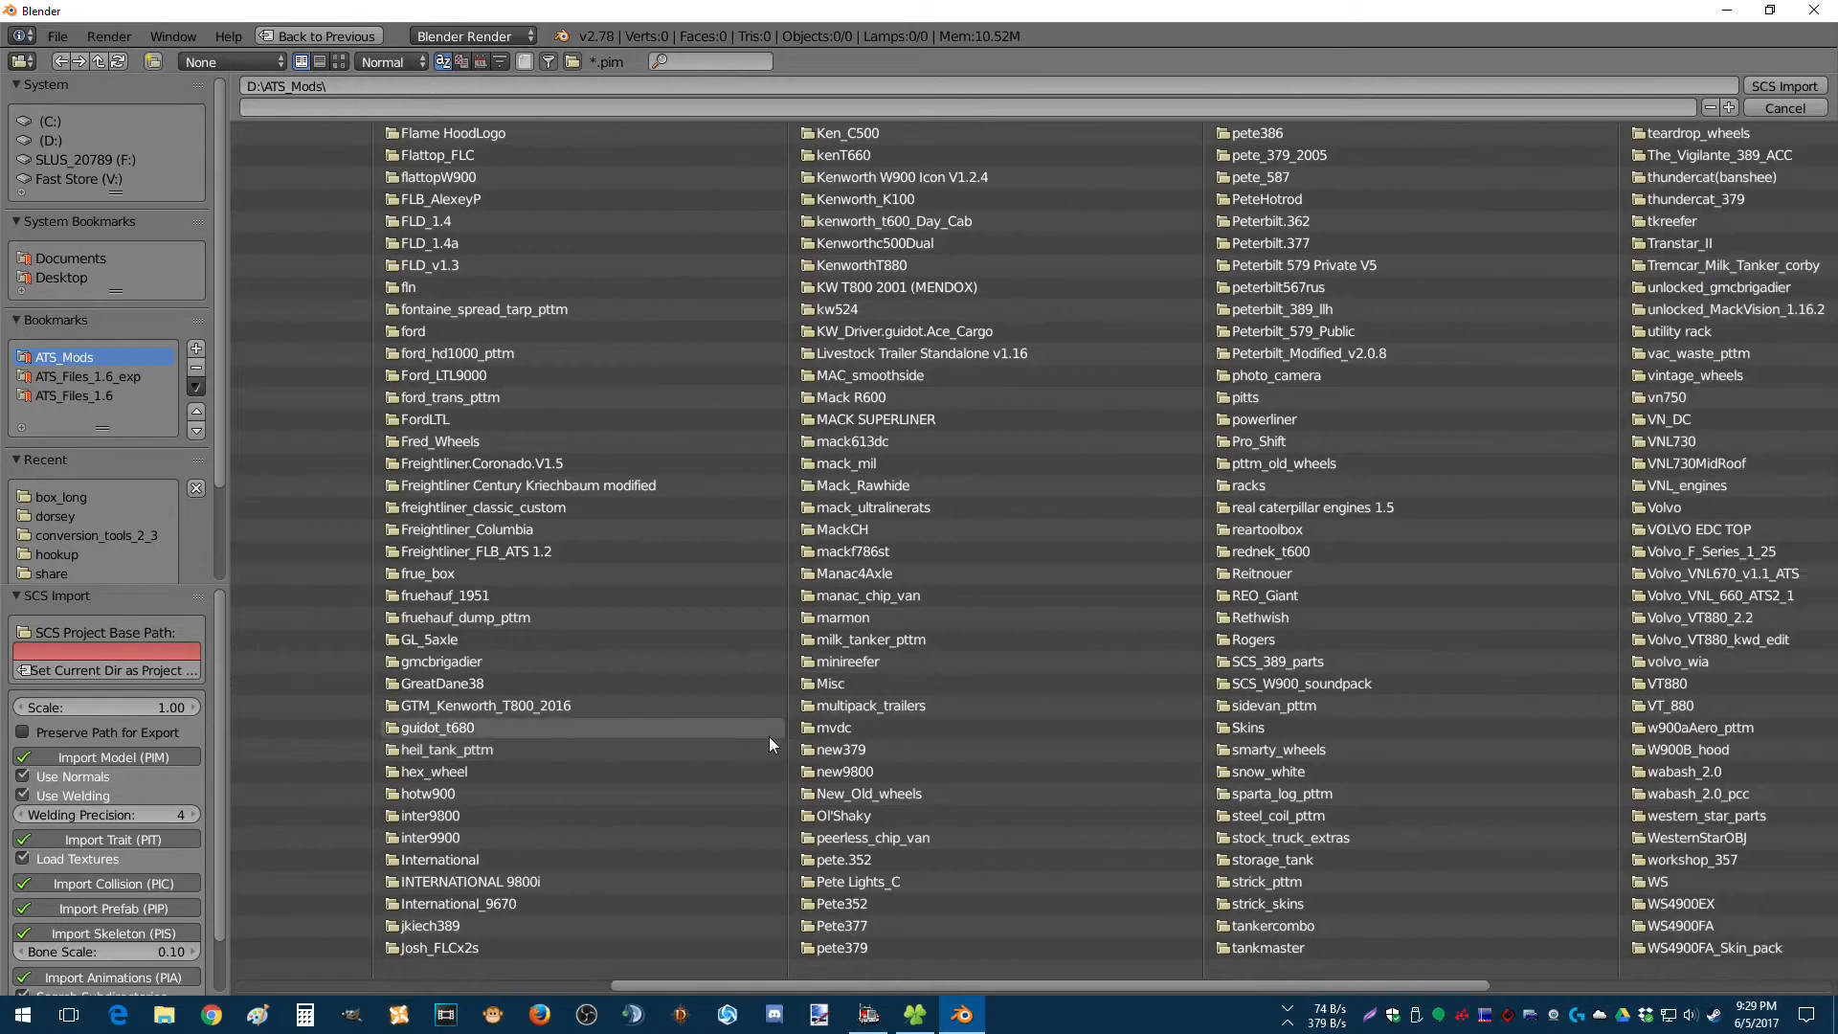
scroll(767, 740, down, 1)
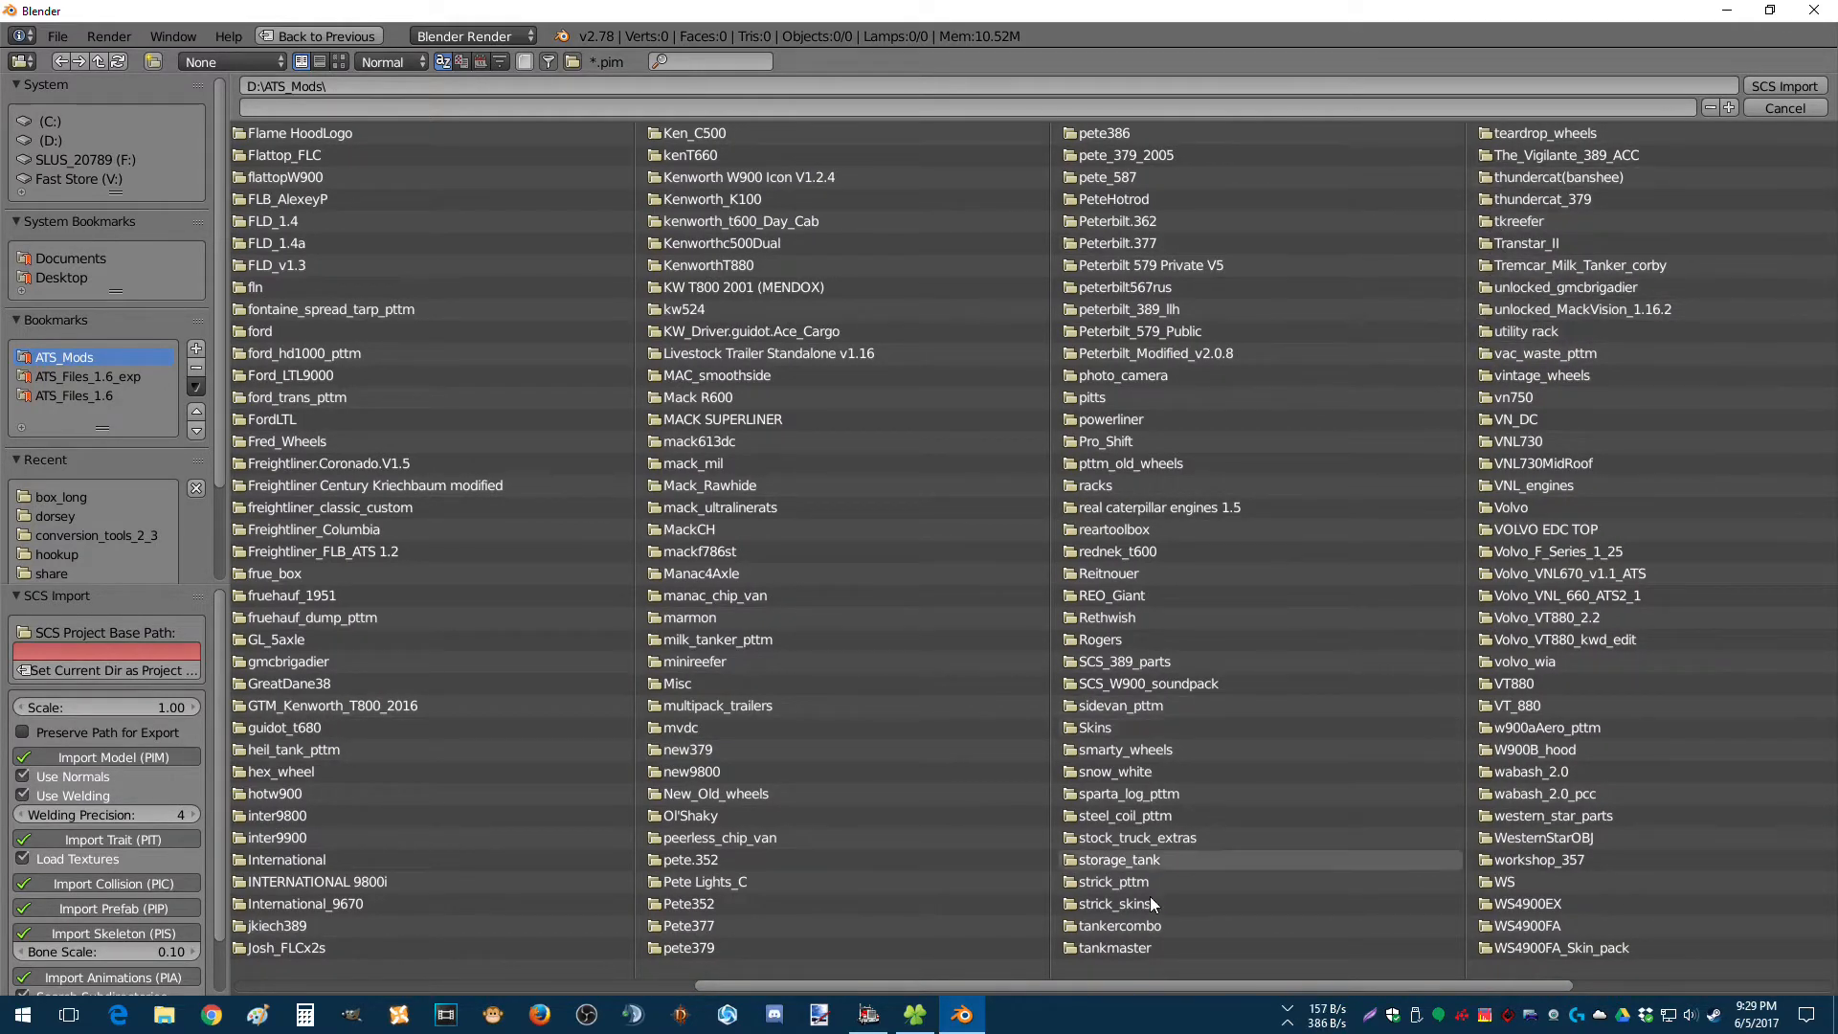
click(1110, 946)
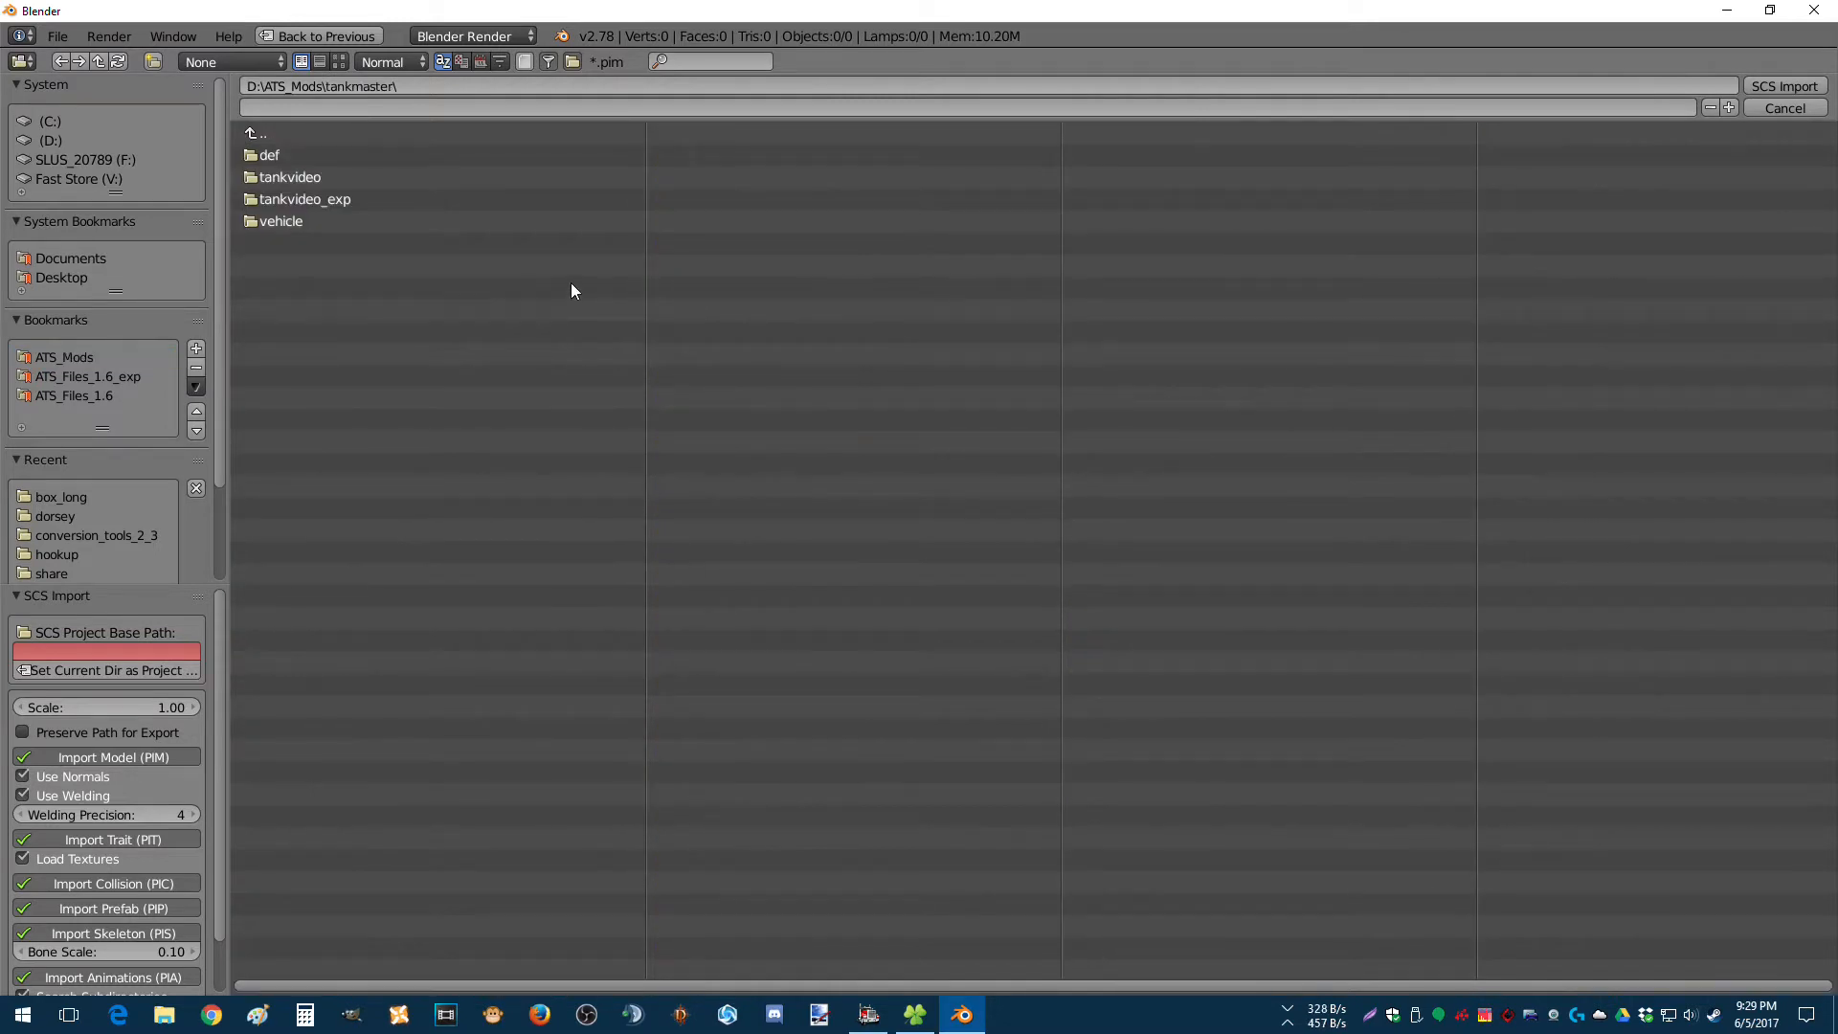
click(331, 198)
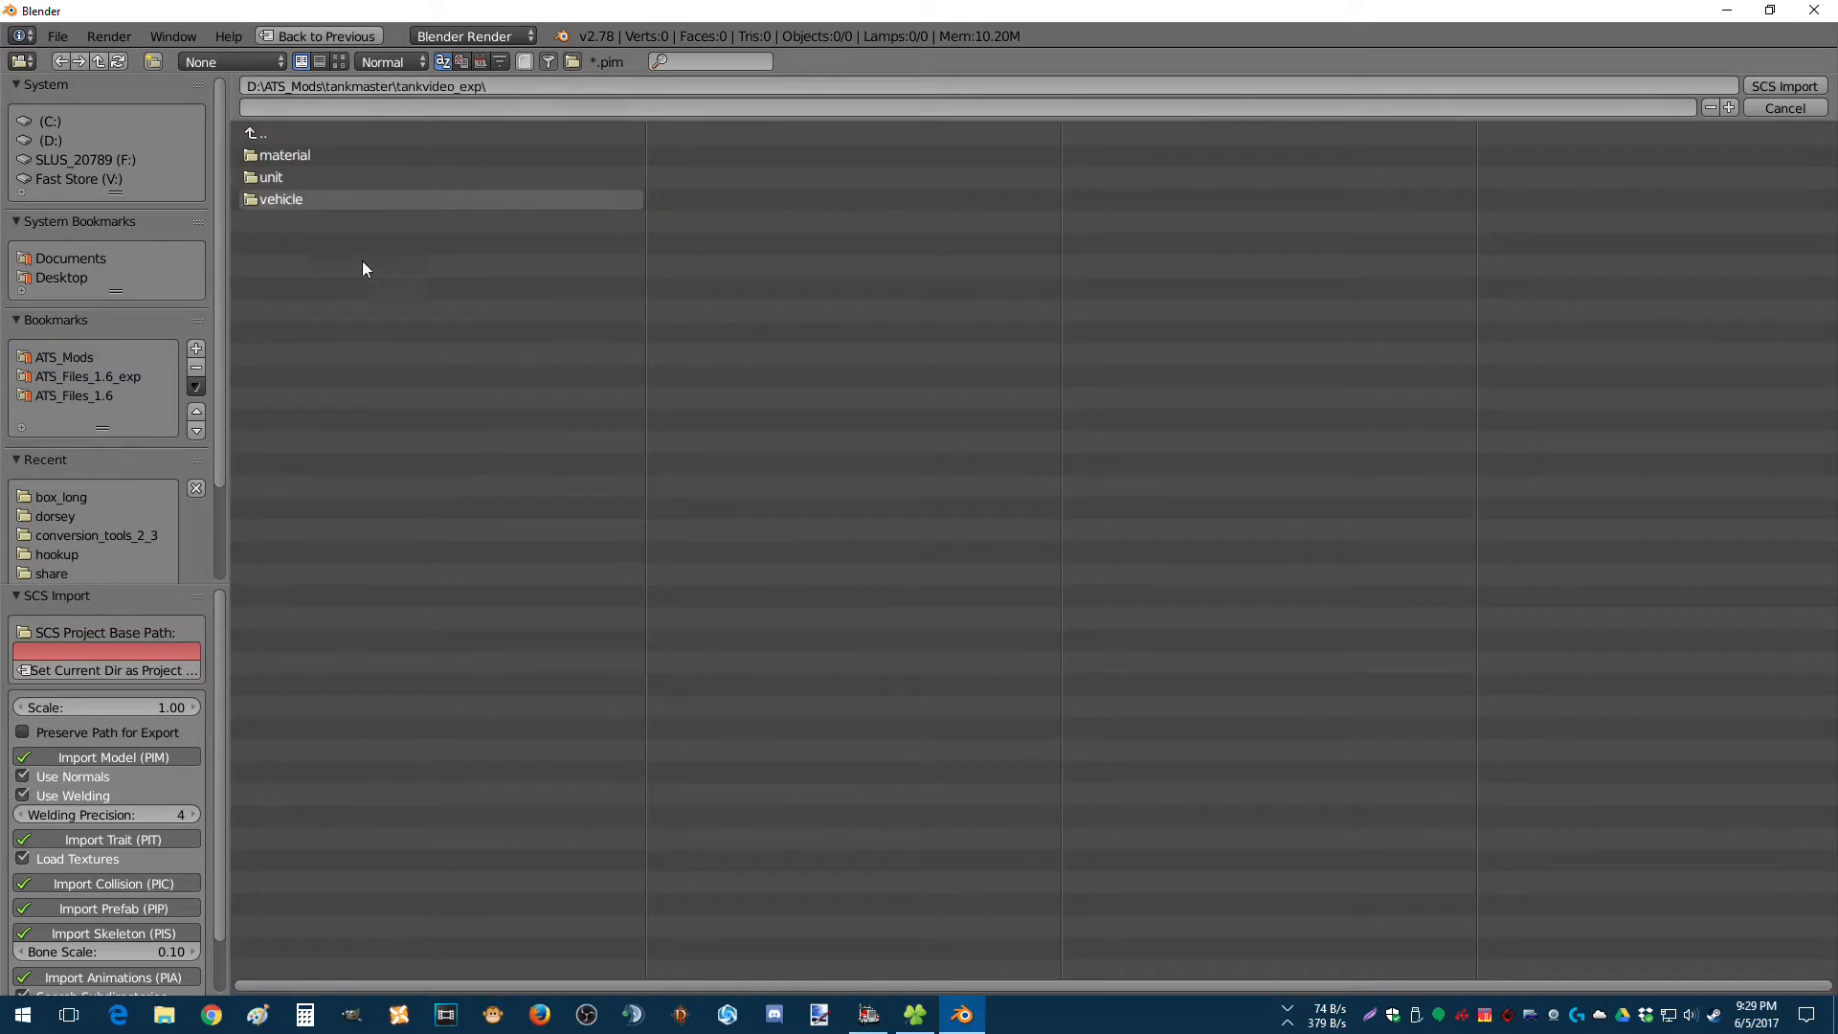
click(90, 670)
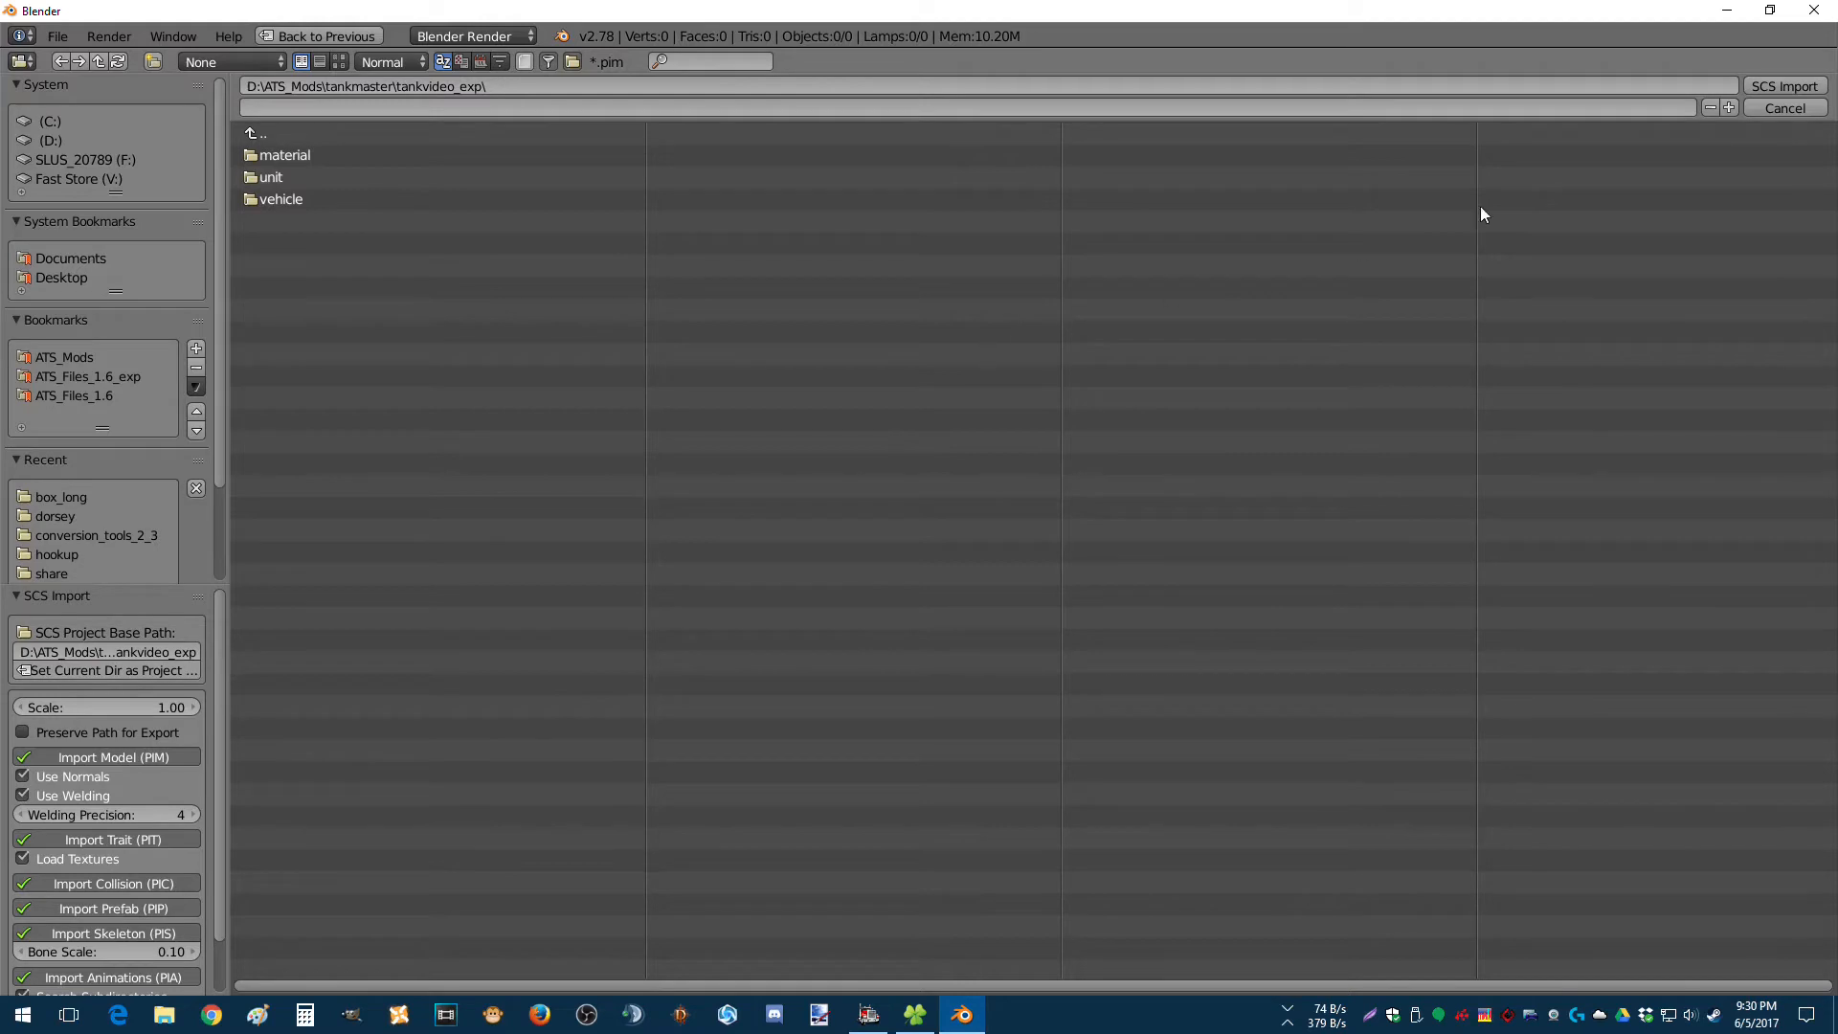
click(1771, 86)
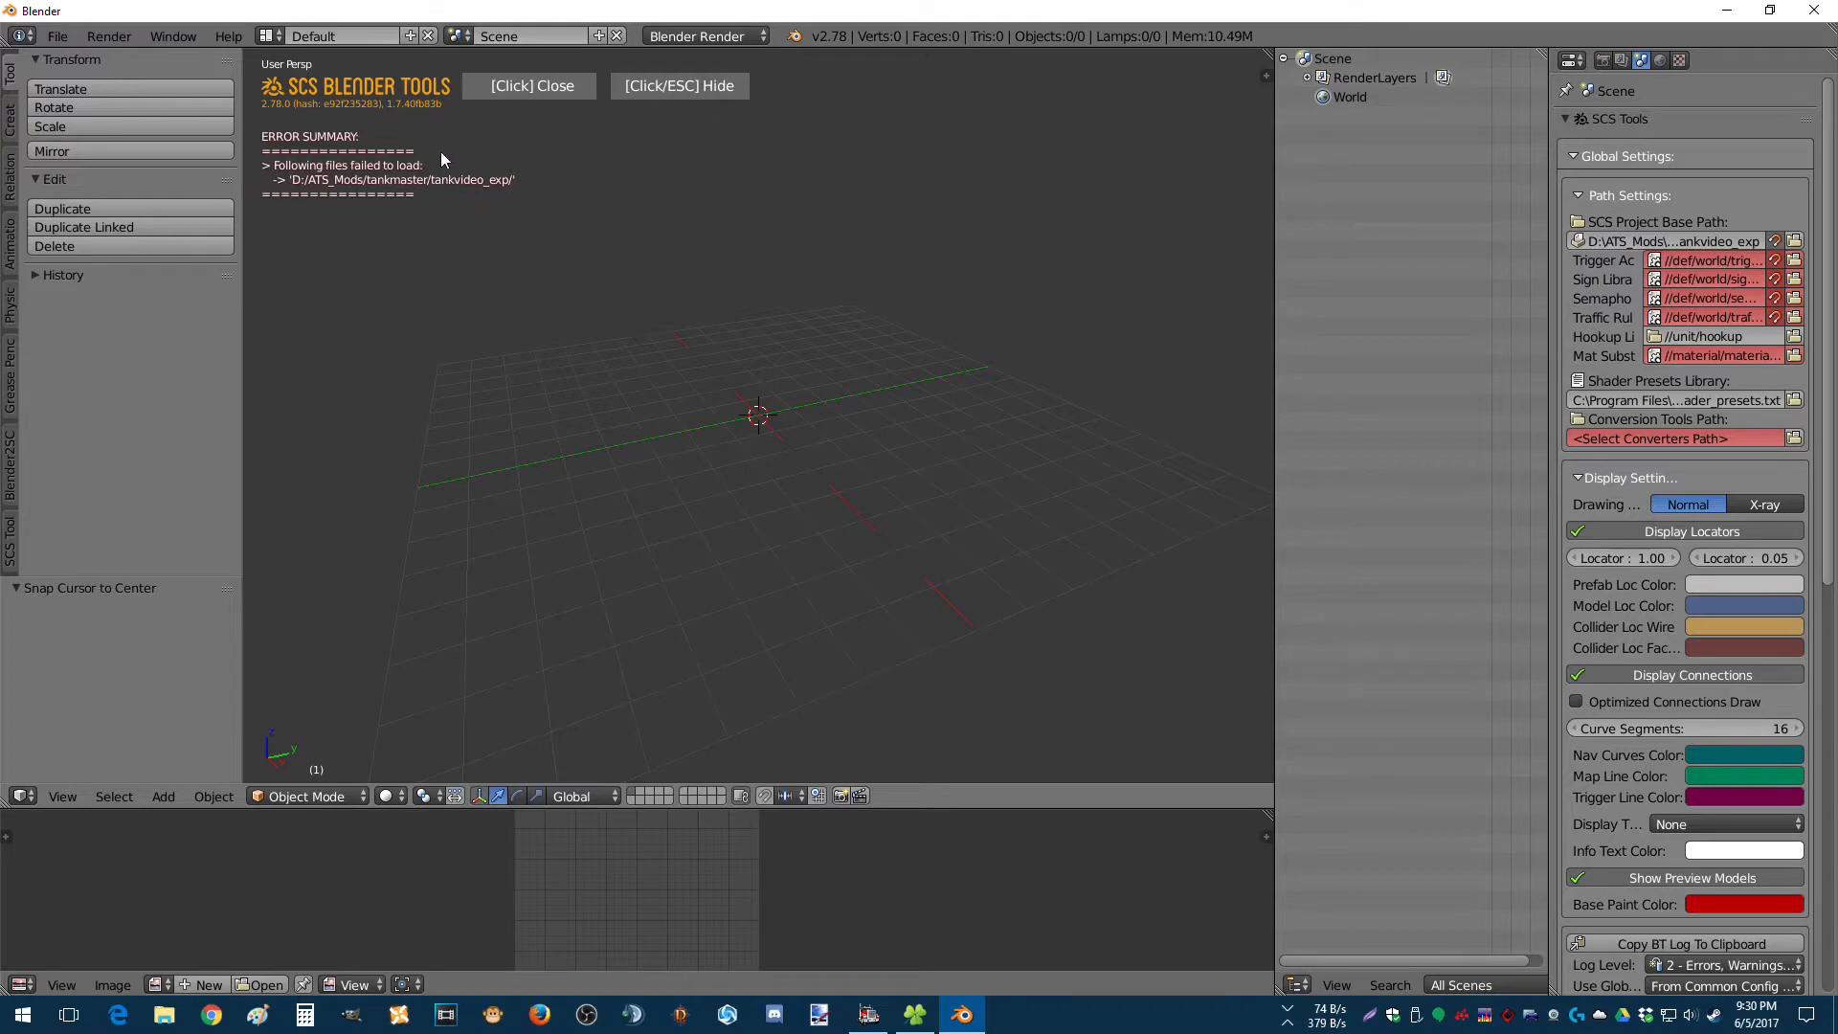
click(521, 86)
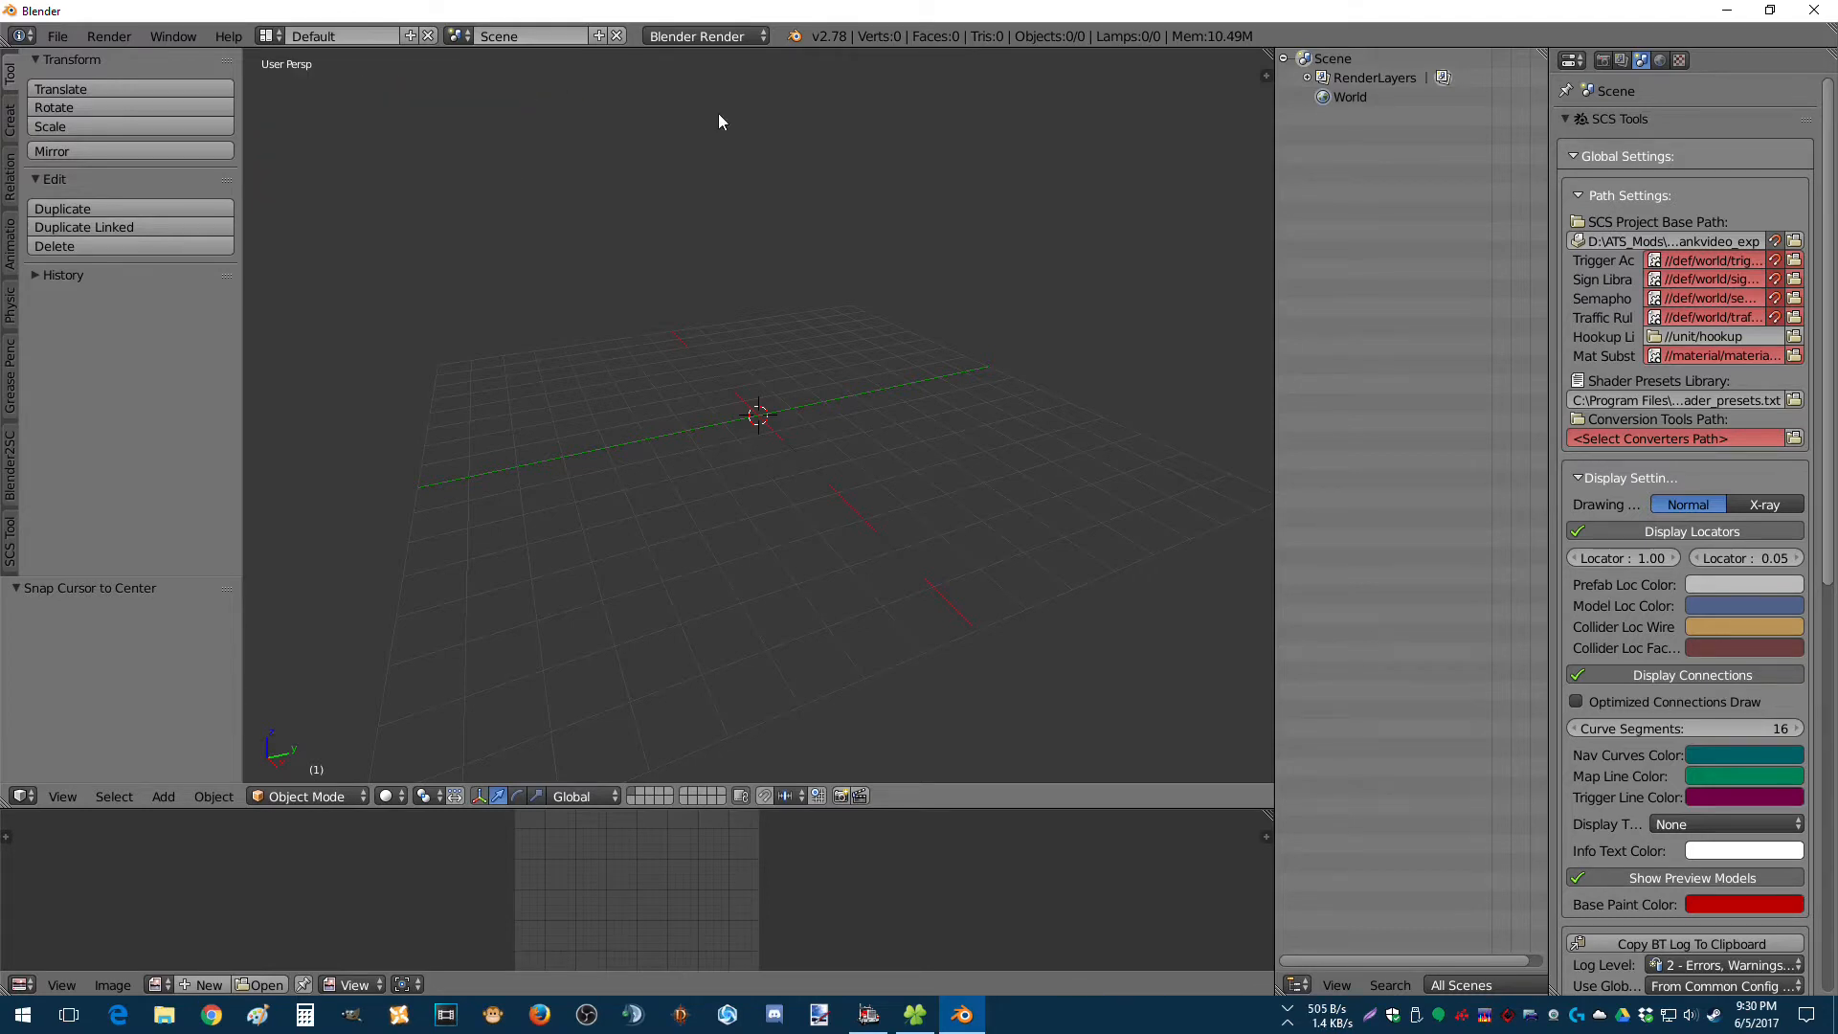
Switch to the file manager and look up the model files in vehicle\trailer\tankmaster under tankvideo_exp.
click(1727, 10)
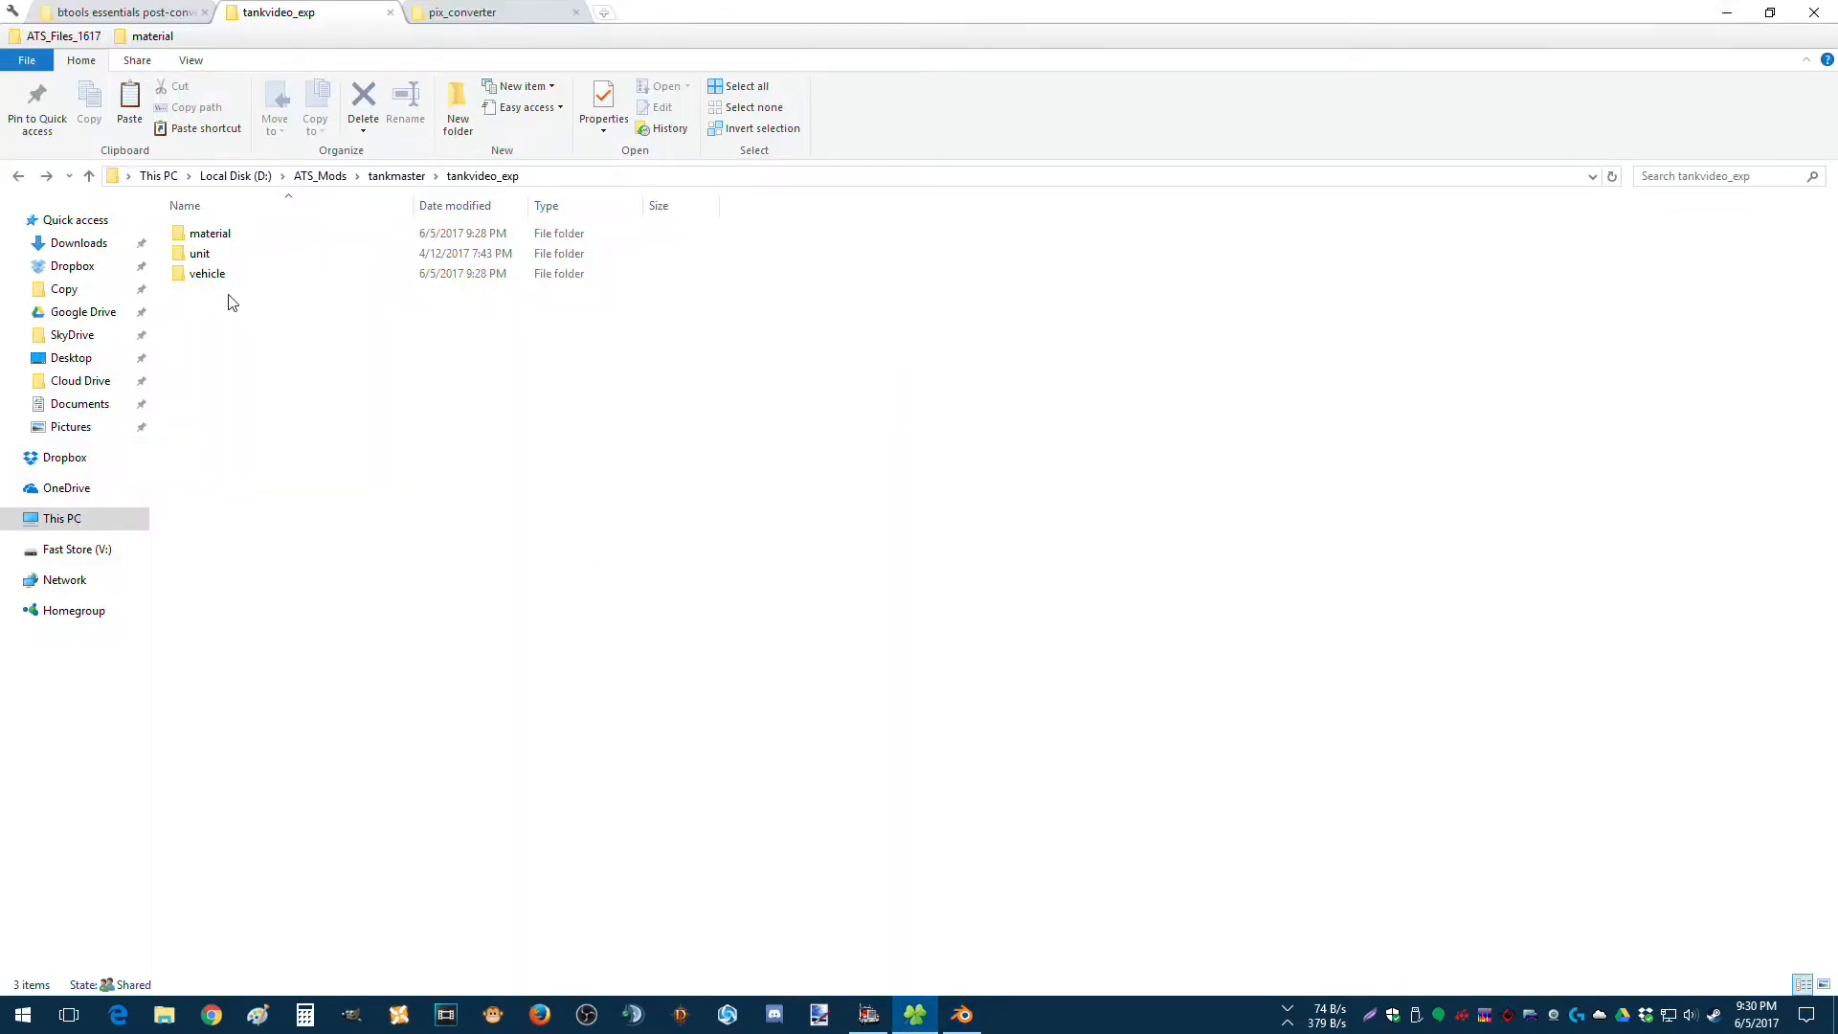
double_click(206, 273)
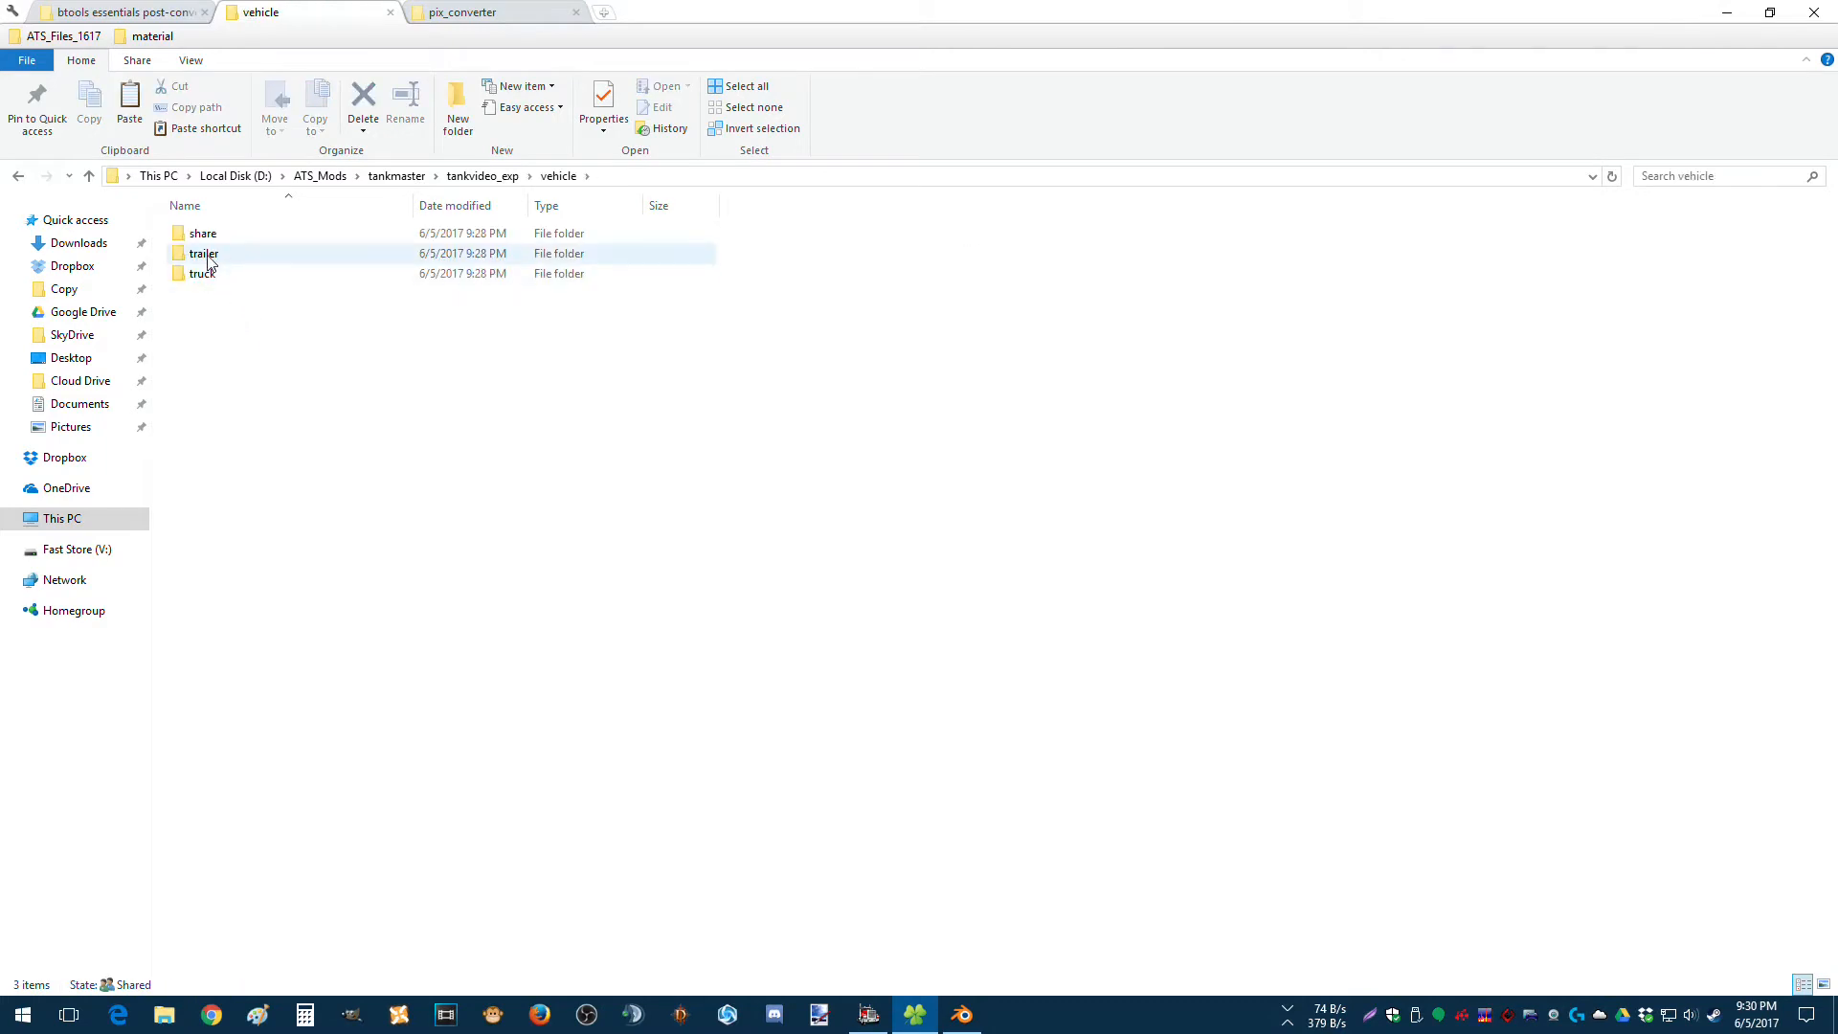
double_click(208, 256)
double_click(205, 238)
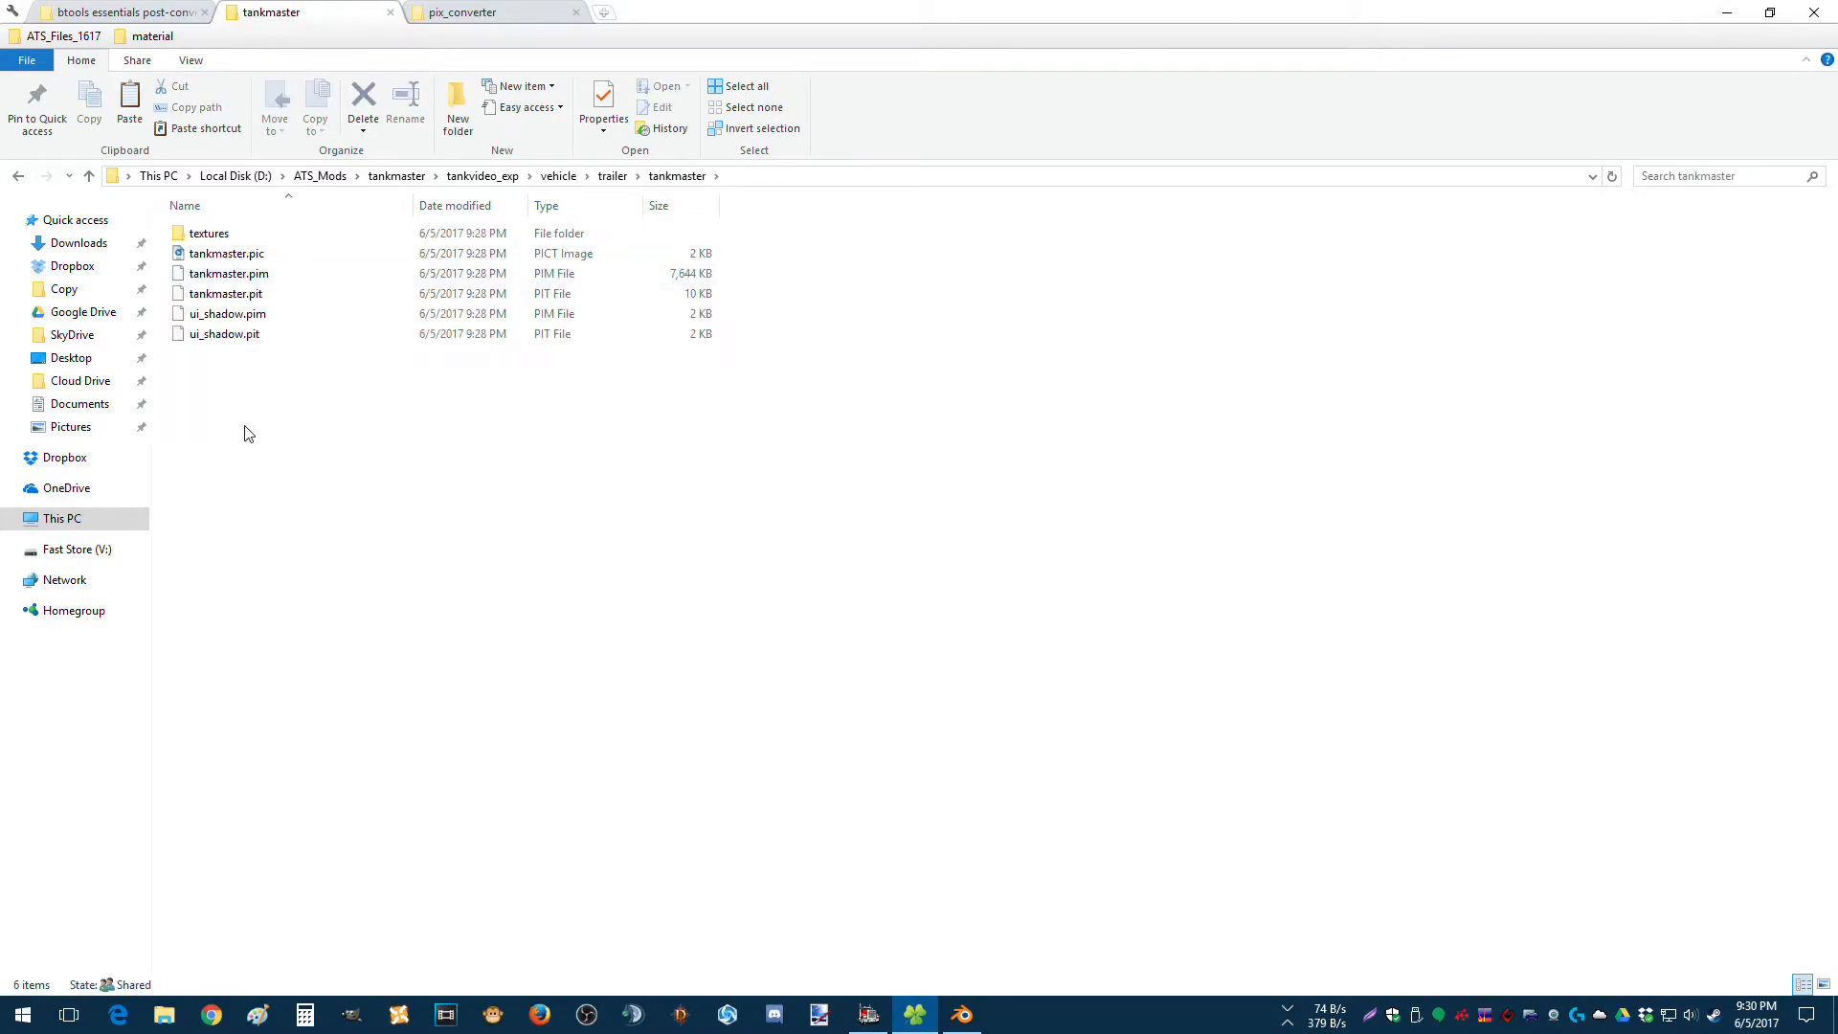
Switch back to Blender, import tankmaster.pim from vehicle\trailer\tankmaster with the SCS importer and close the import summary.
click(963, 1015)
click(57, 37)
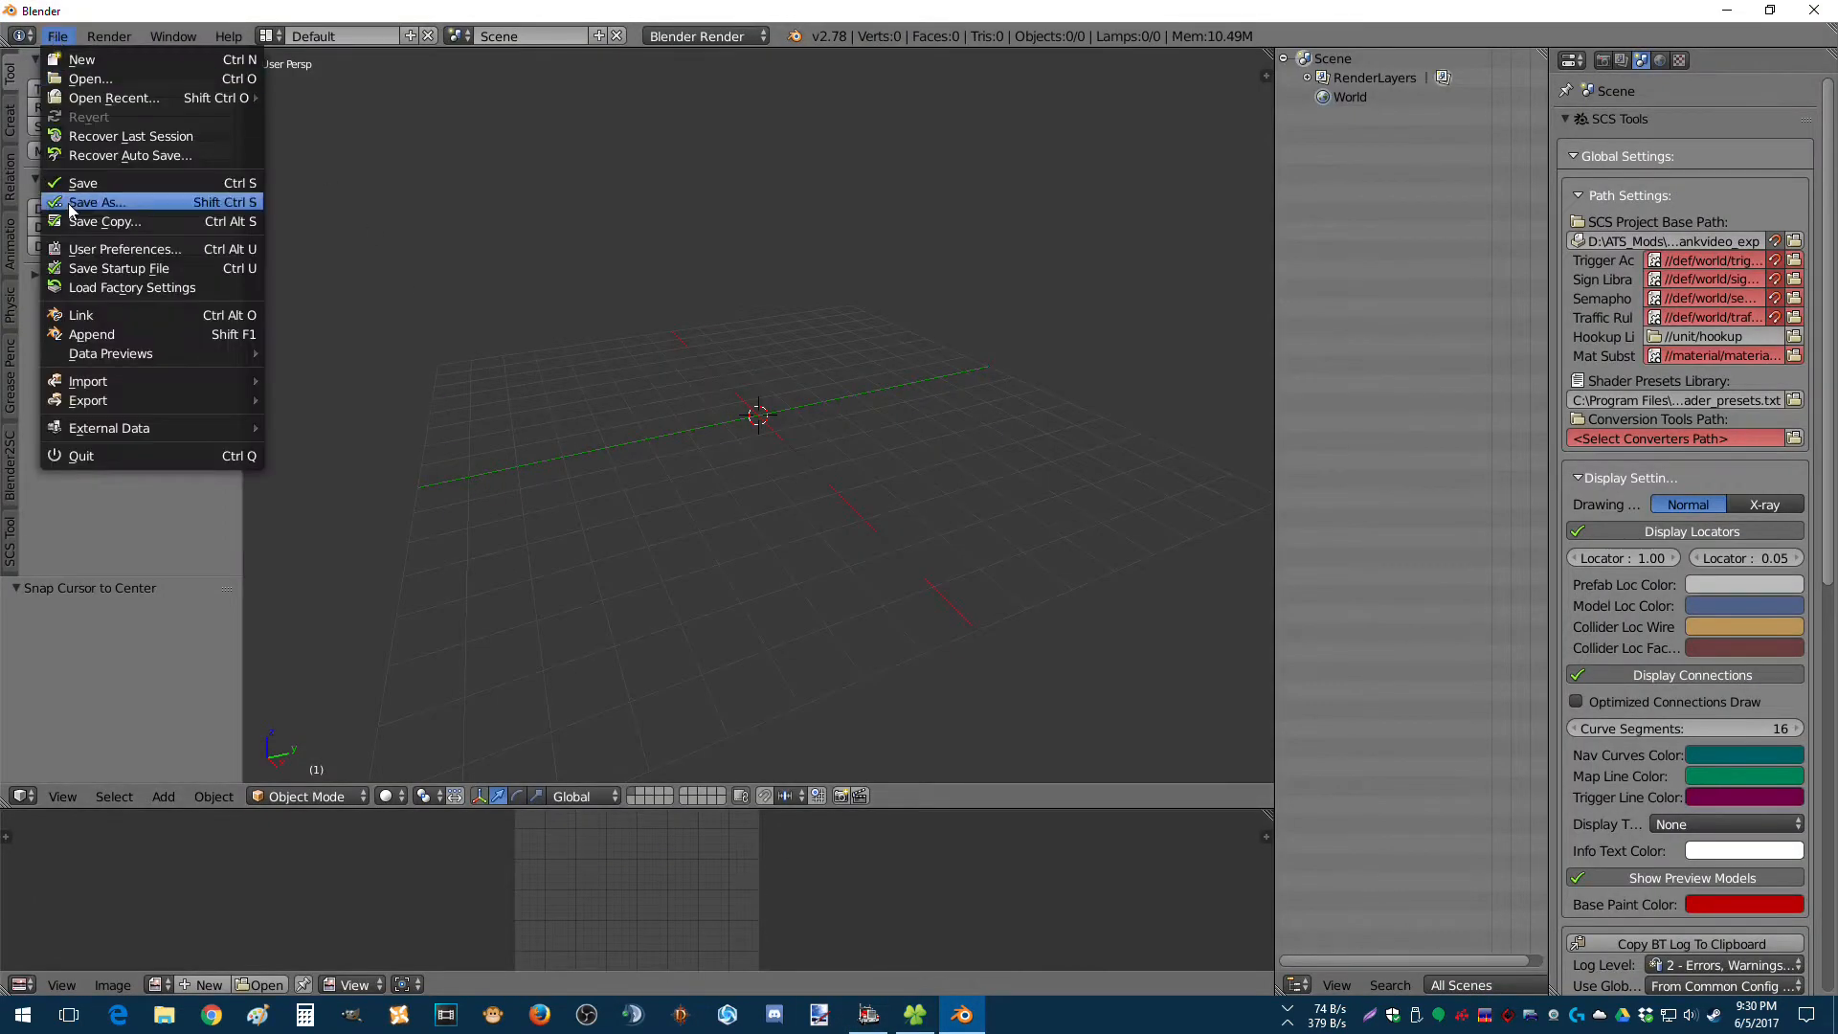
mouse_move(96, 381)
click(360, 589)
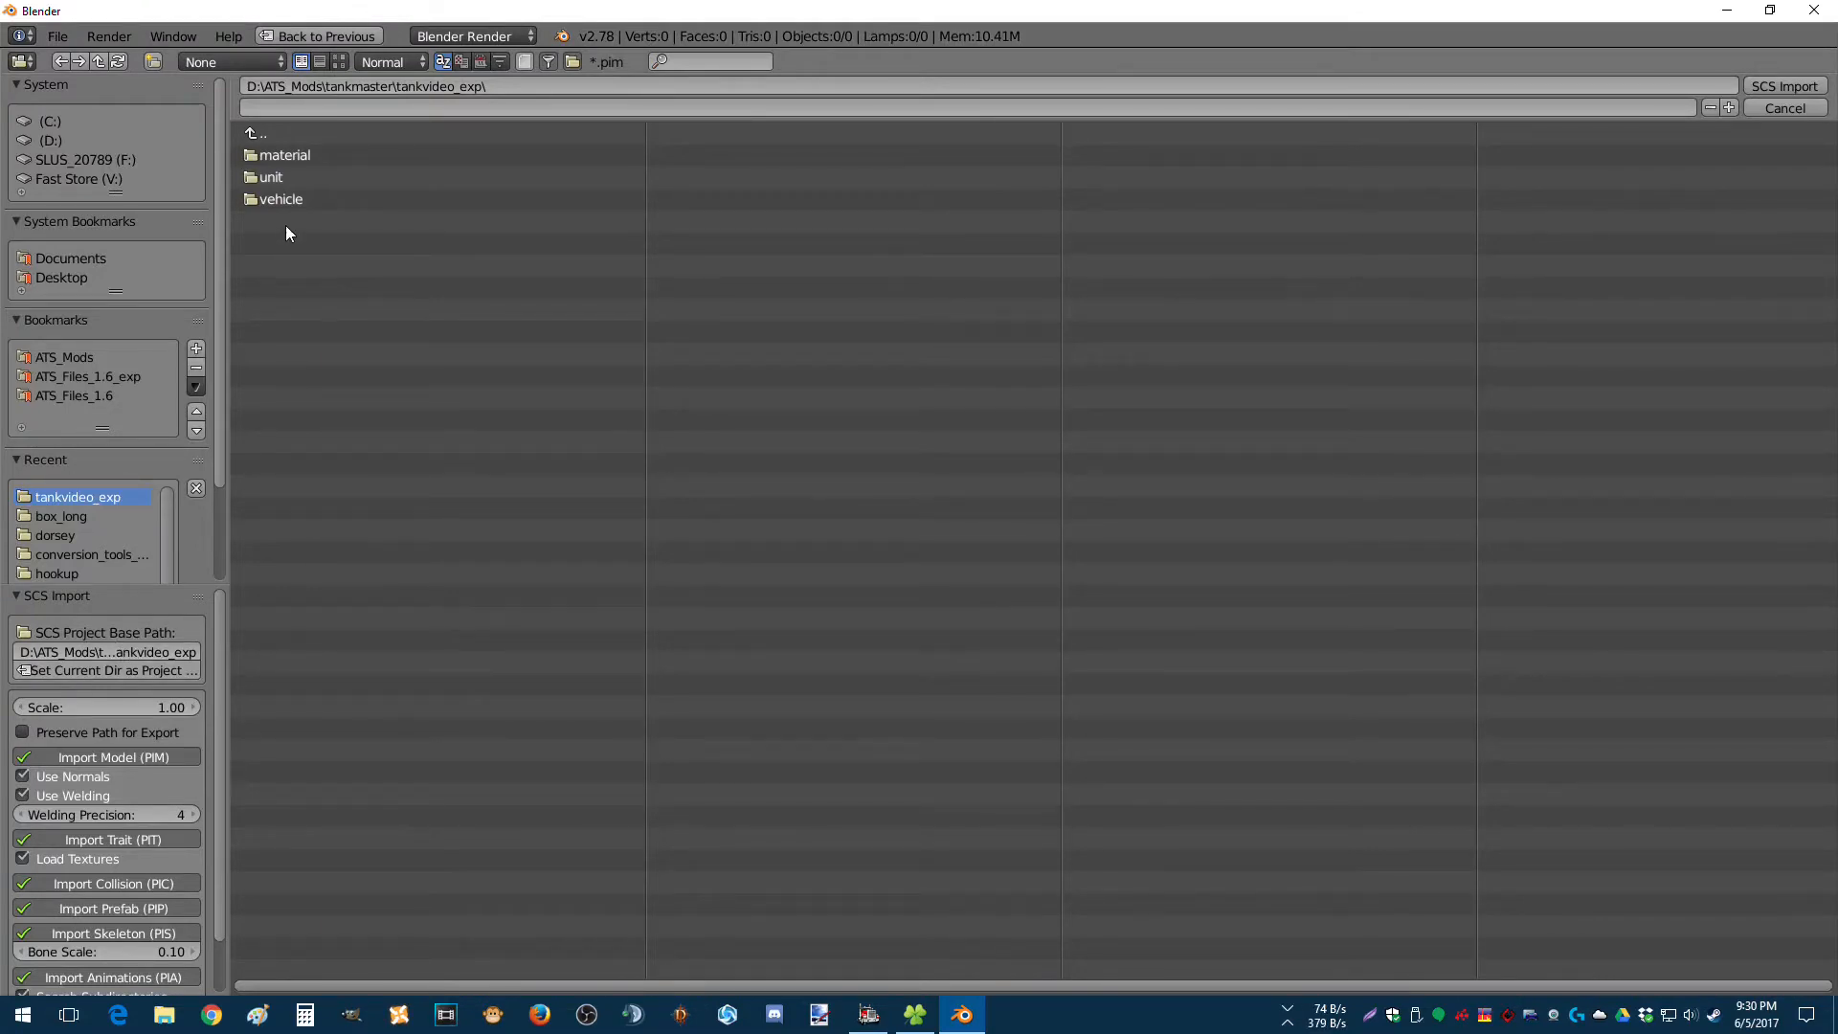
click(260, 201)
click(260, 201)
click(255, 133)
click(276, 176)
click(286, 155)
click(301, 178)
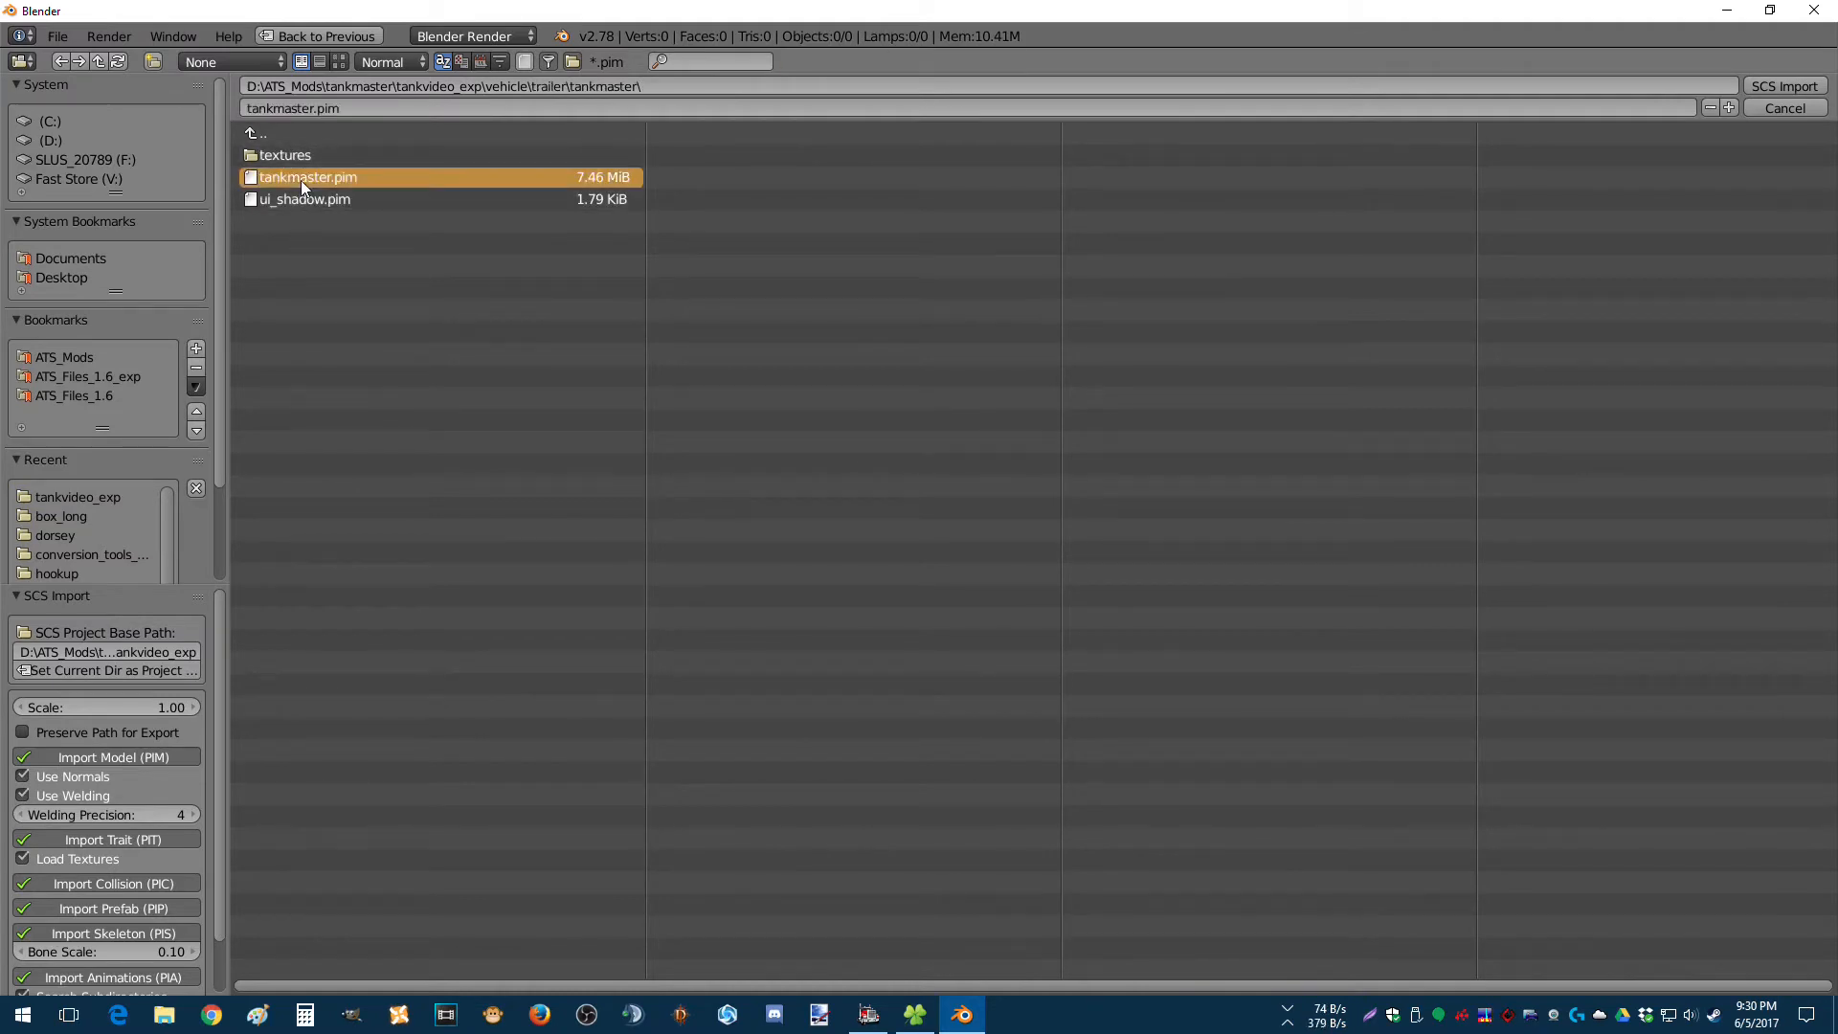
click(1766, 88)
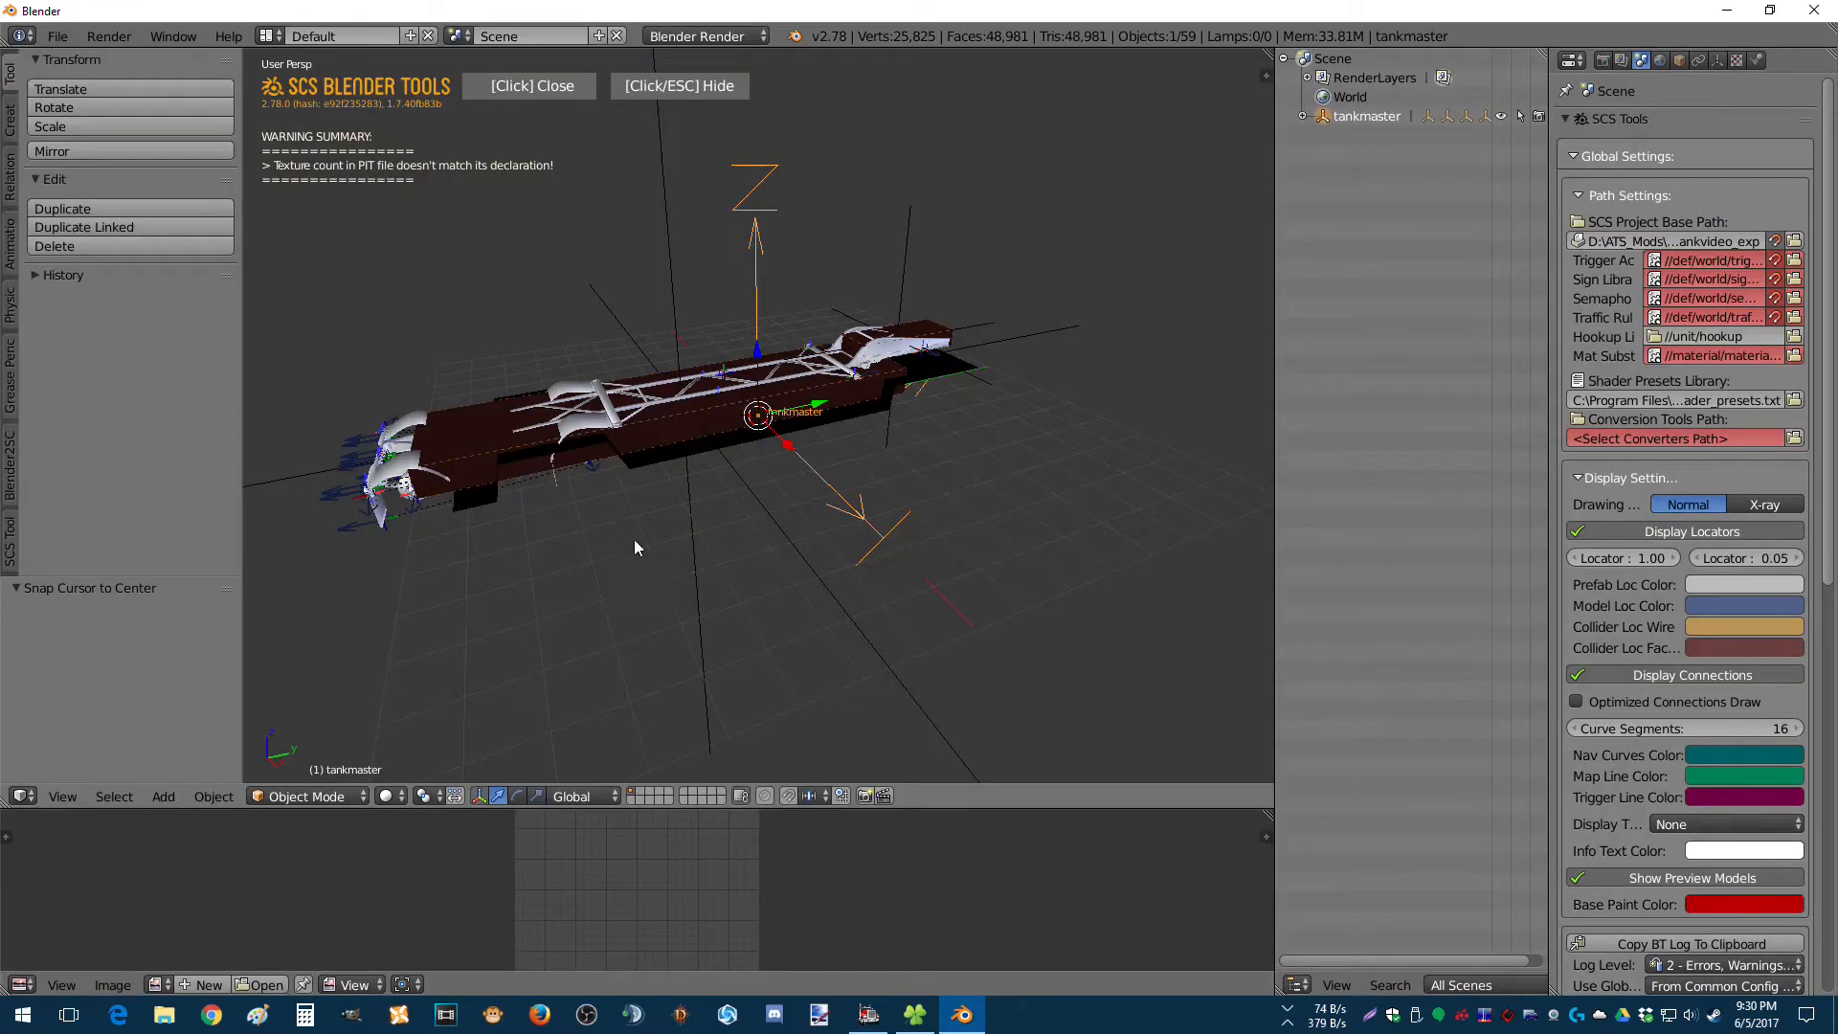
middle_drag(628, 533, 1022, 522)
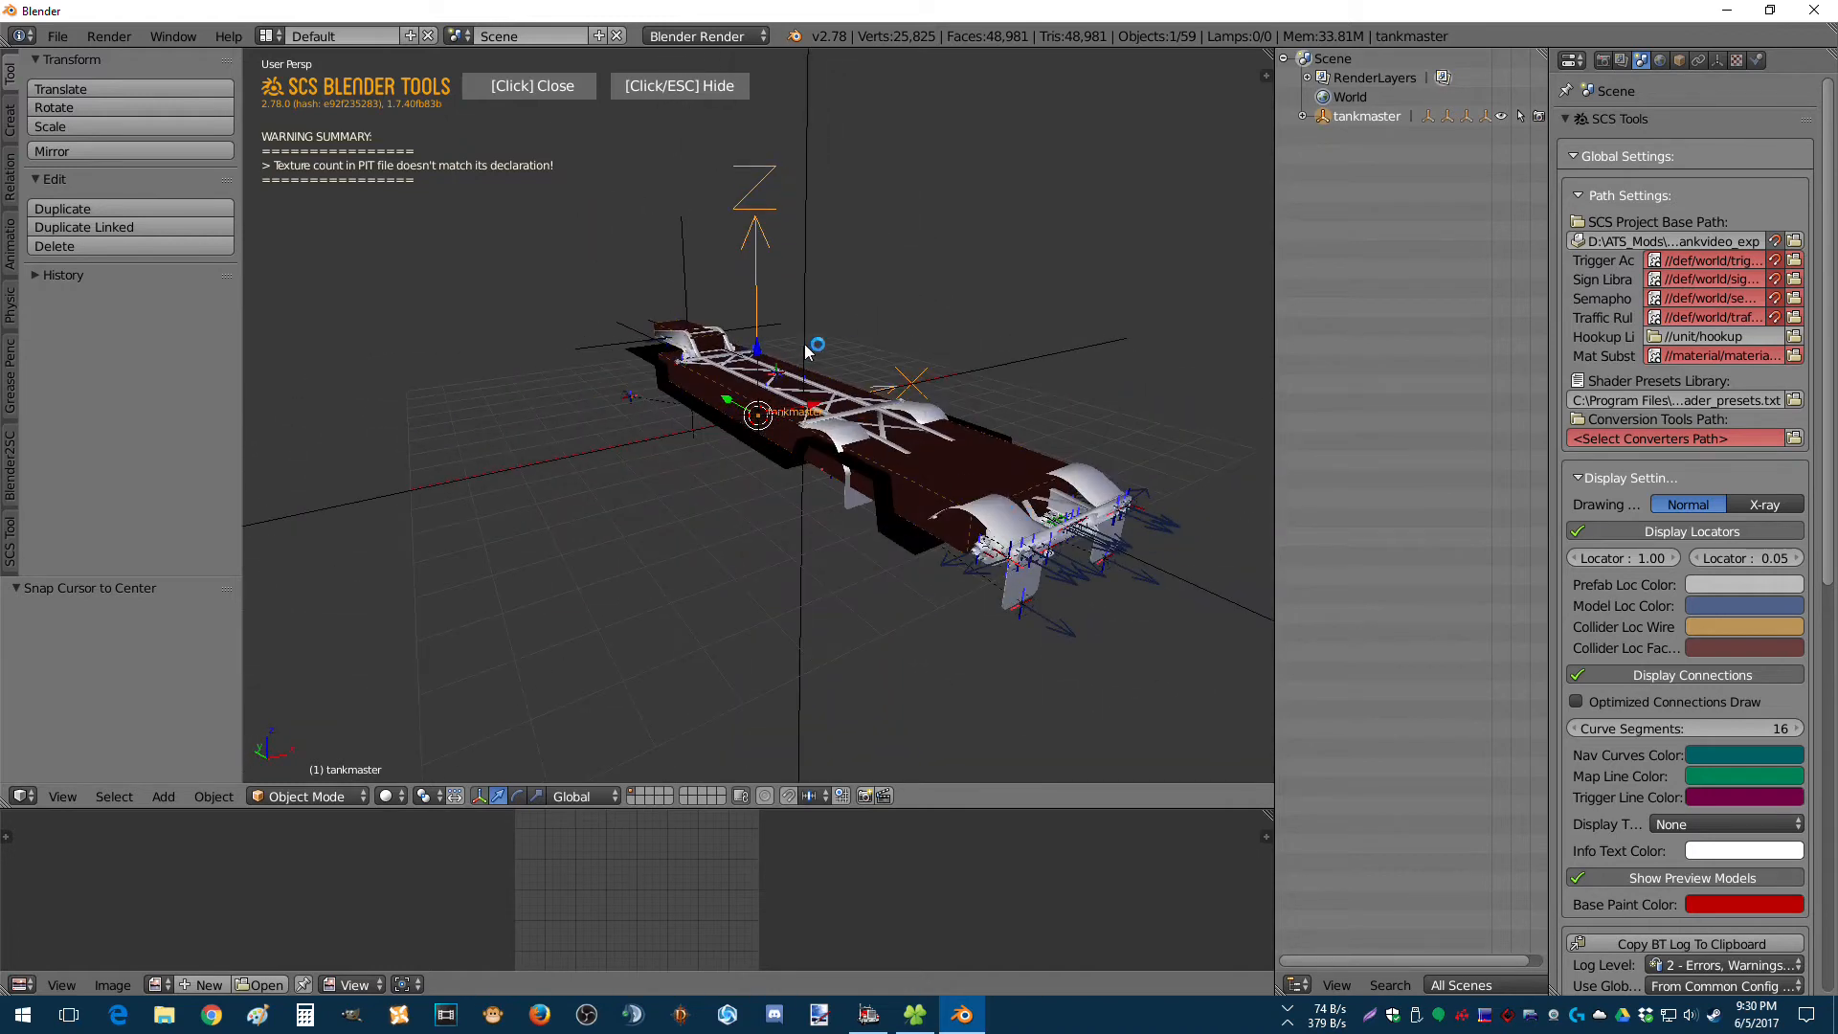
click(565, 96)
Preview the imported trailer in Texture viewport shading, then return the viewport to Solid shading.
middle_drag(468, 473, 878, 446)
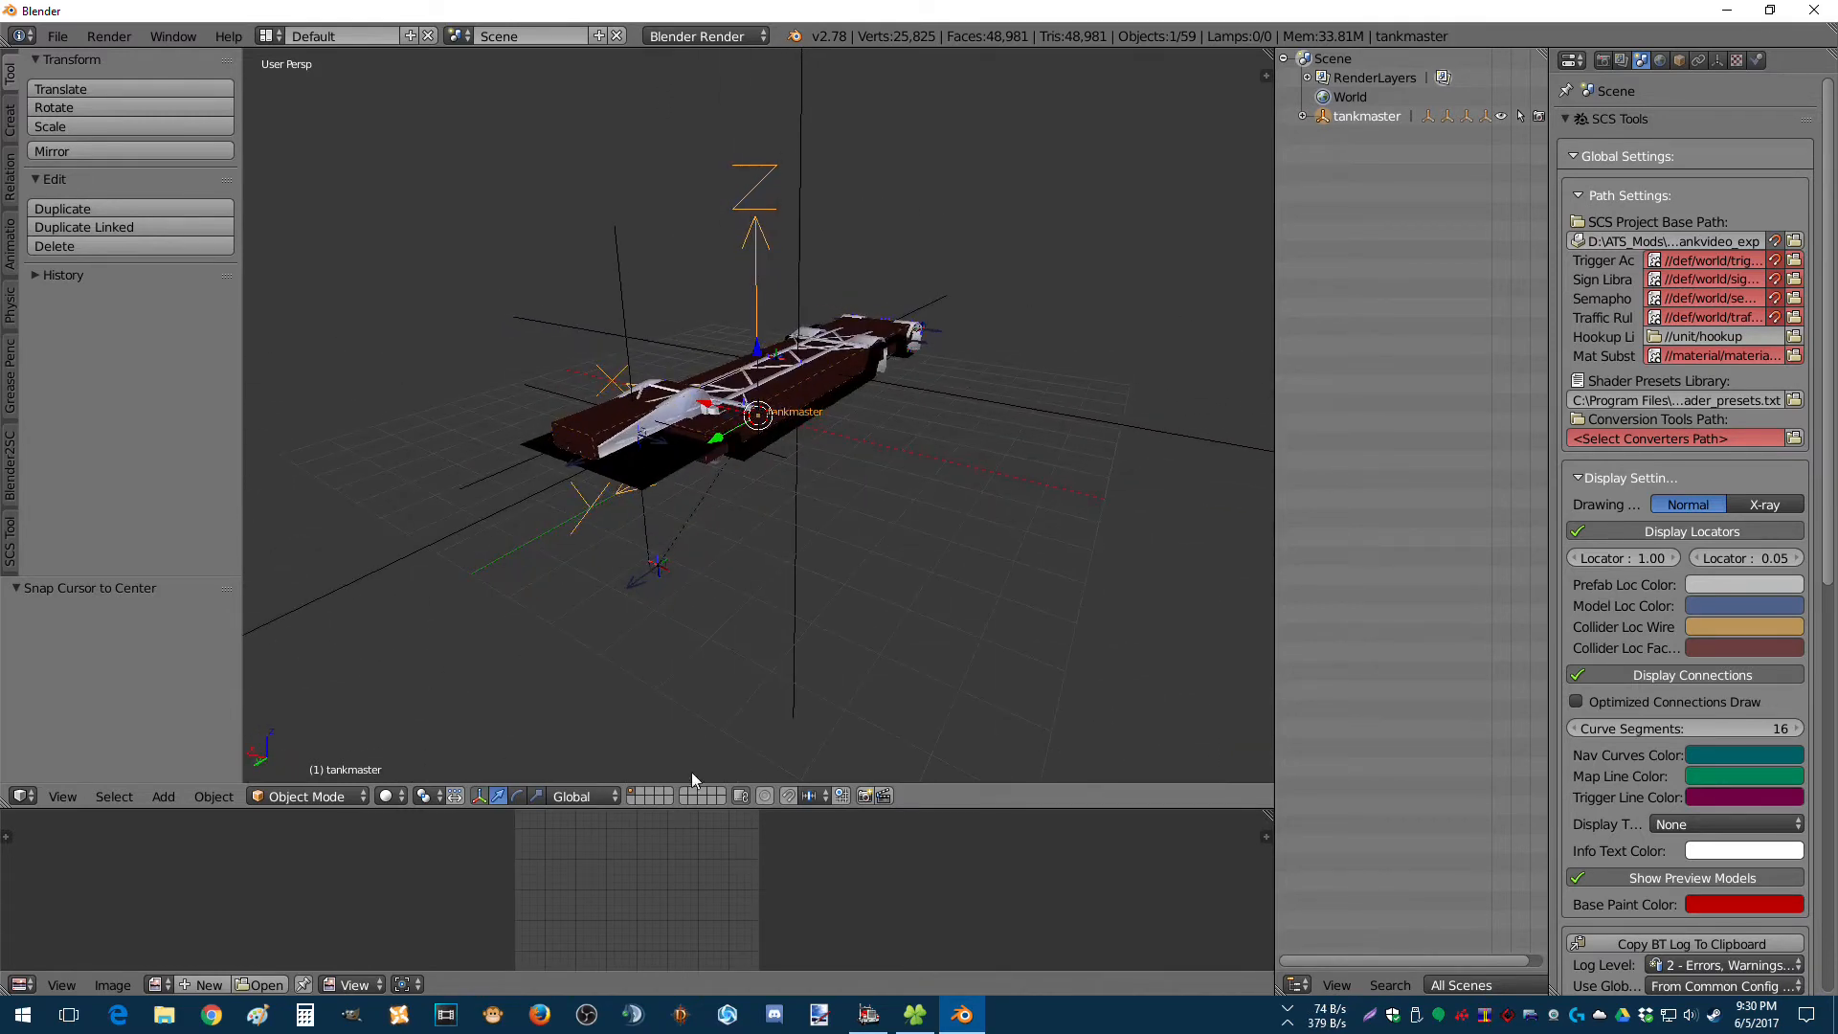
click(393, 800)
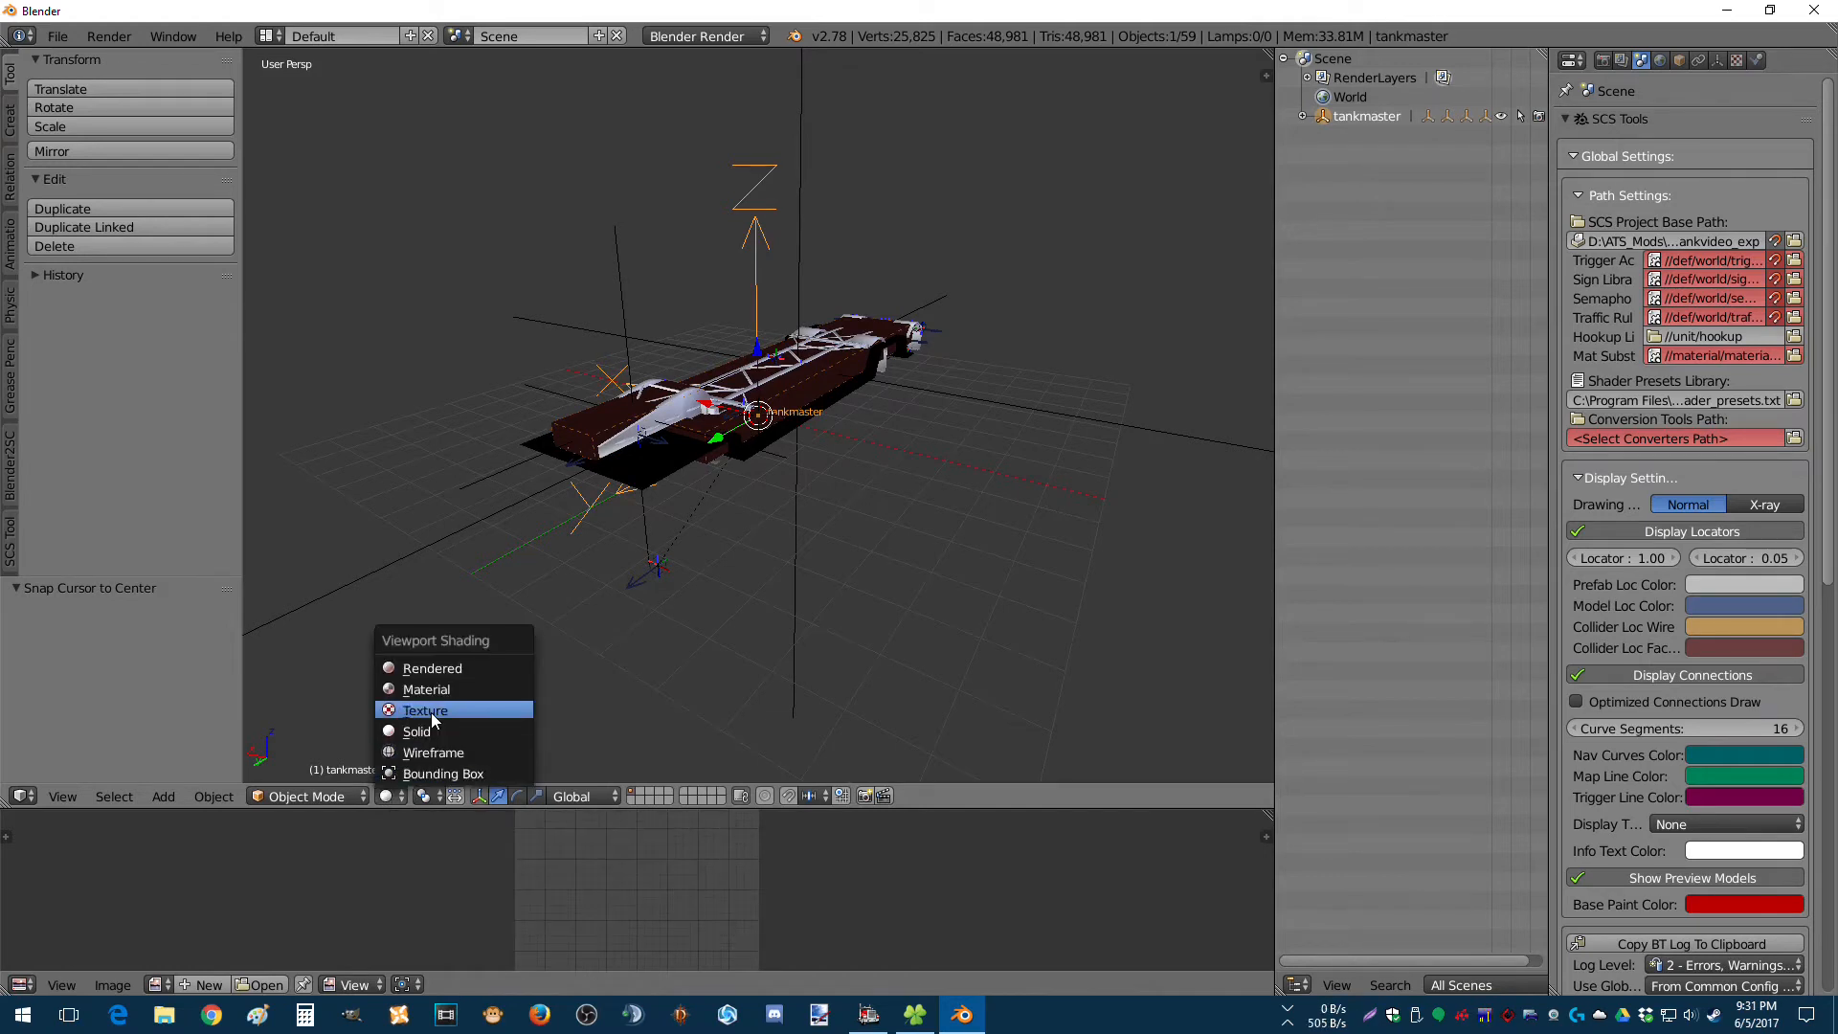
click(431, 720)
mouse_move(736, 514)
middle_down()
mouse_move(594, 577)
mouse_move(674, 519)
middle_up()
click(387, 799)
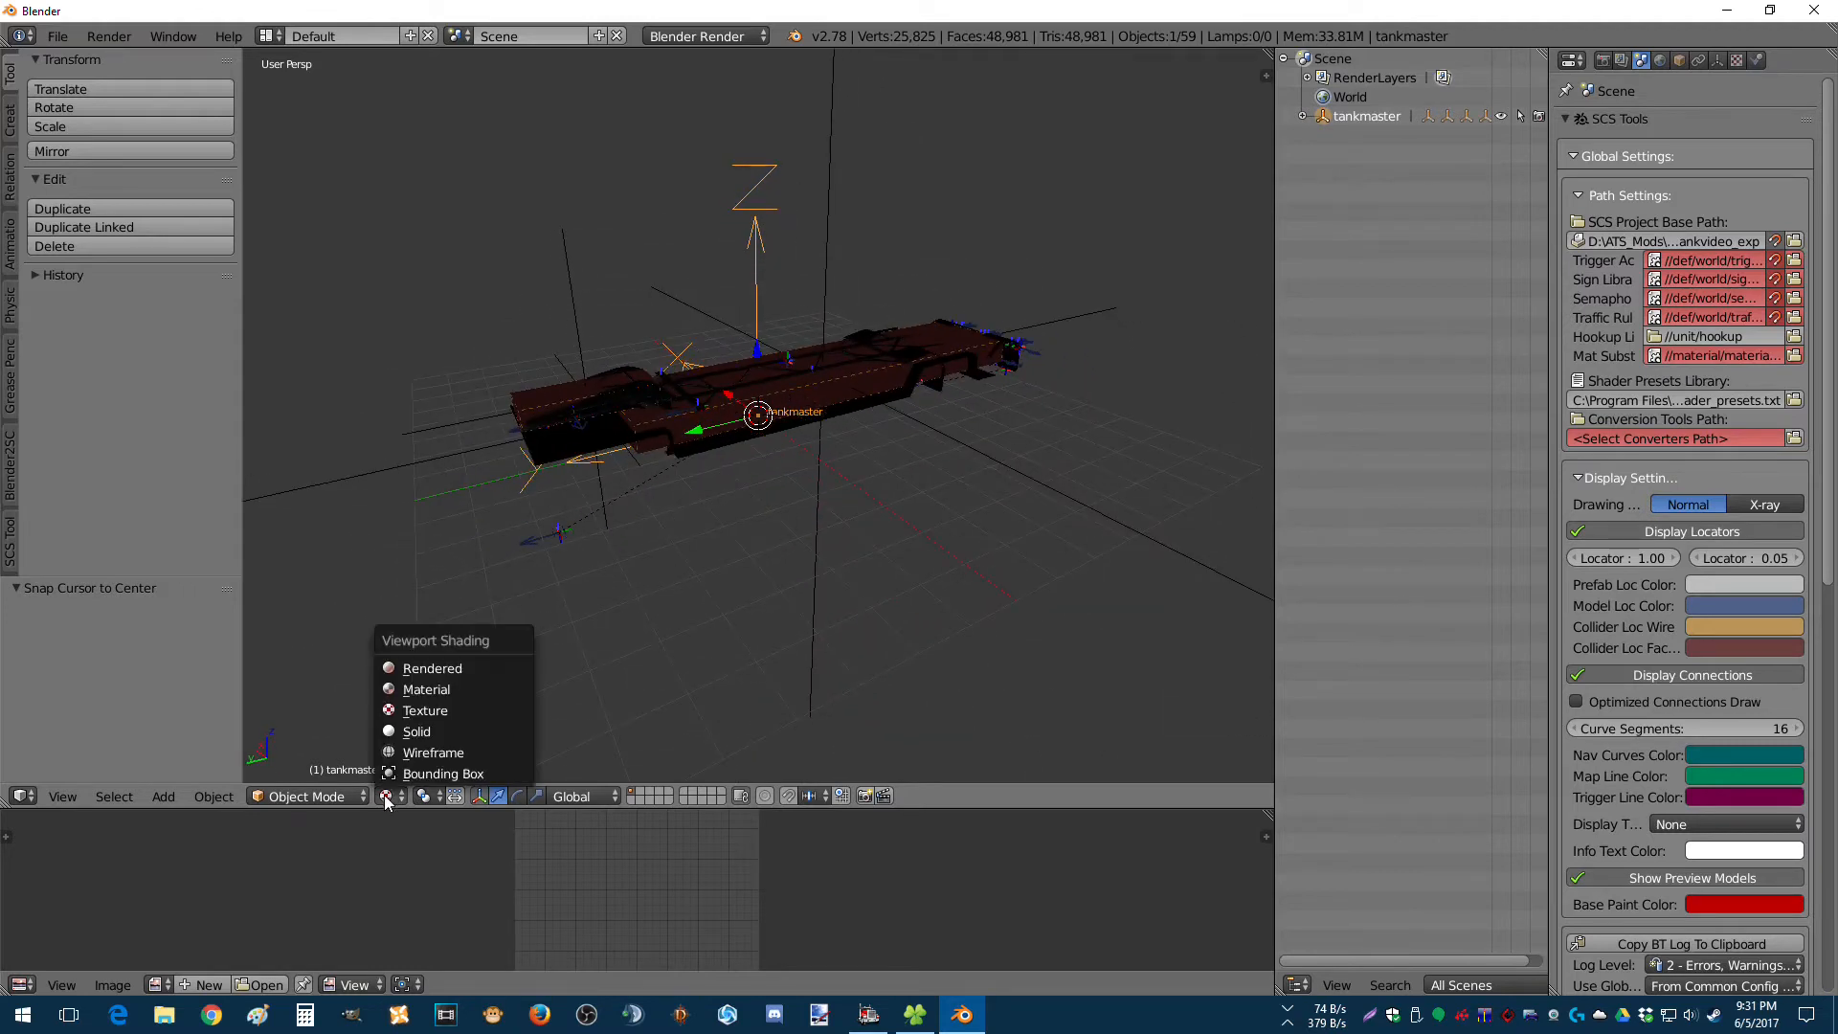
click(406, 733)
Add a Hemi lamp high above one side of the trailer, at about X -8.4, Y 0.2.
mouse_move(463, 697)
middle_down()
mouse_move(519, 560)
mouse_move(596, 523)
mouse_move(675, 529)
mouse_move(796, 584)
mouse_move(881, 582)
mouse_move(871, 519)
mouse_move(826, 508)
mouse_move(521, 508)
mouse_move(676, 492)
mouse_move(711, 518)
middle_up()
middle_drag(868, 320, 817, 335)
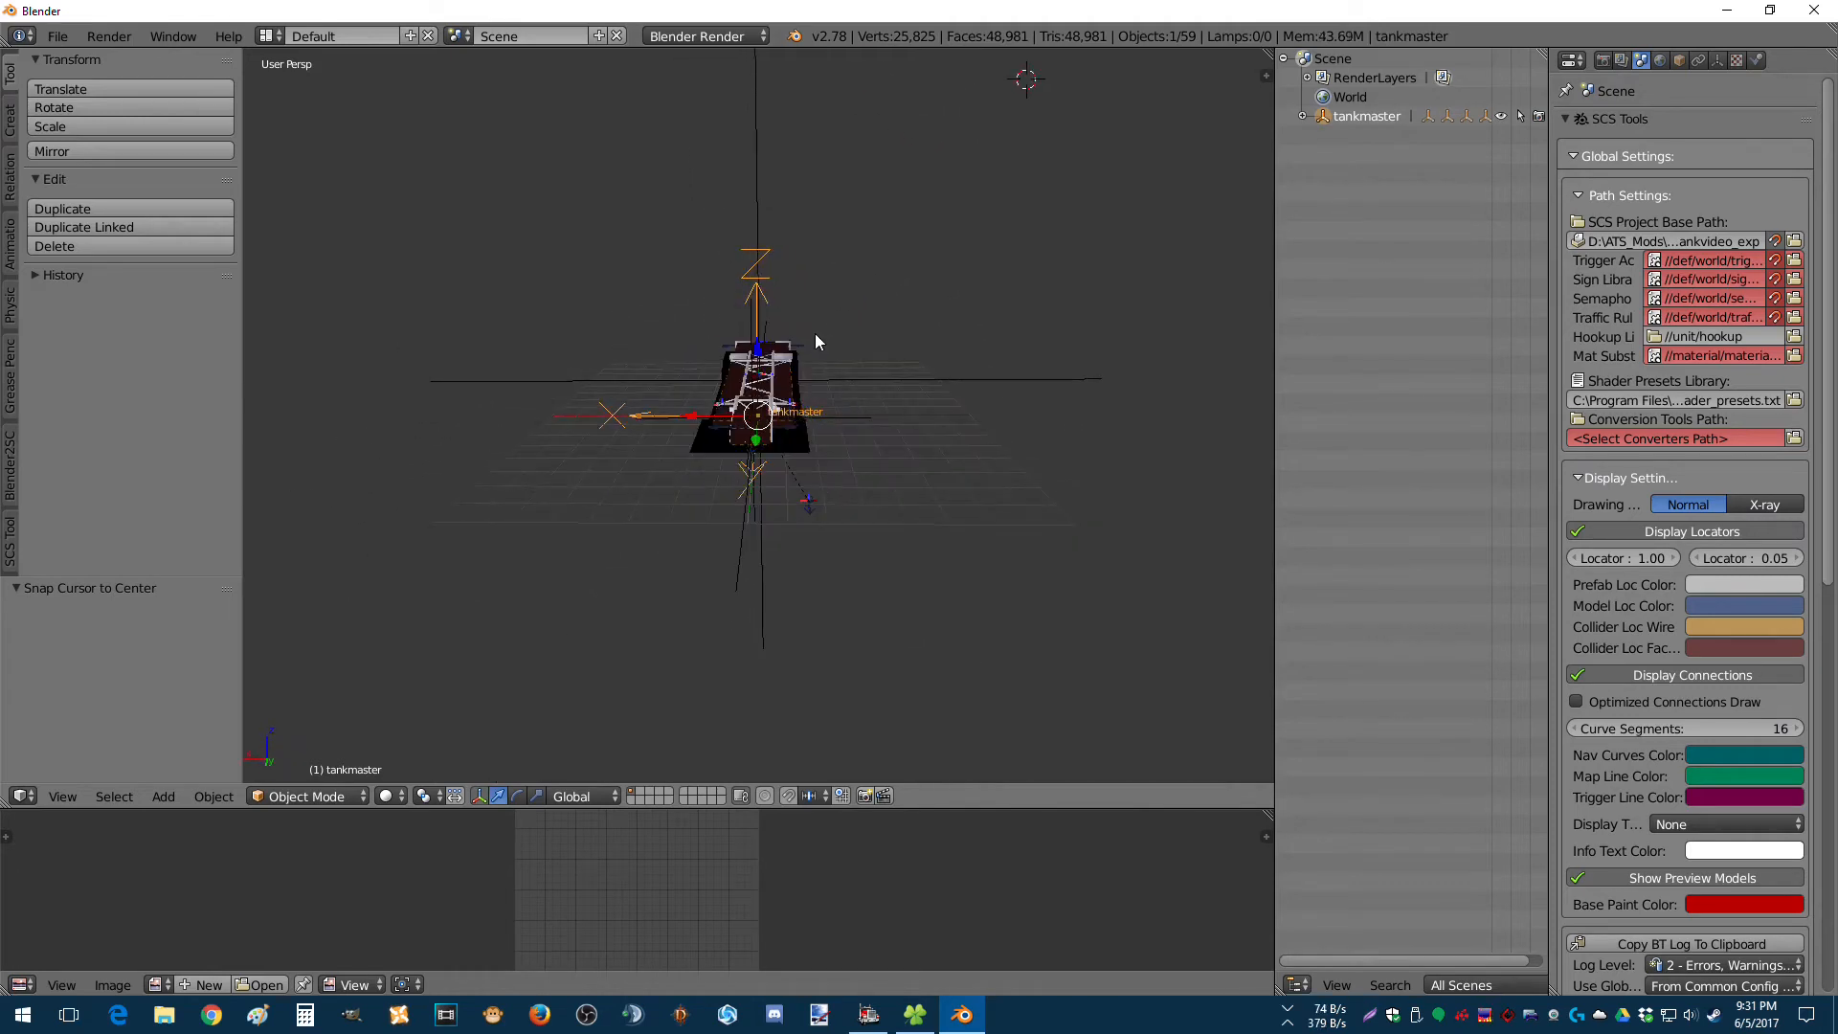
click(11, 119)
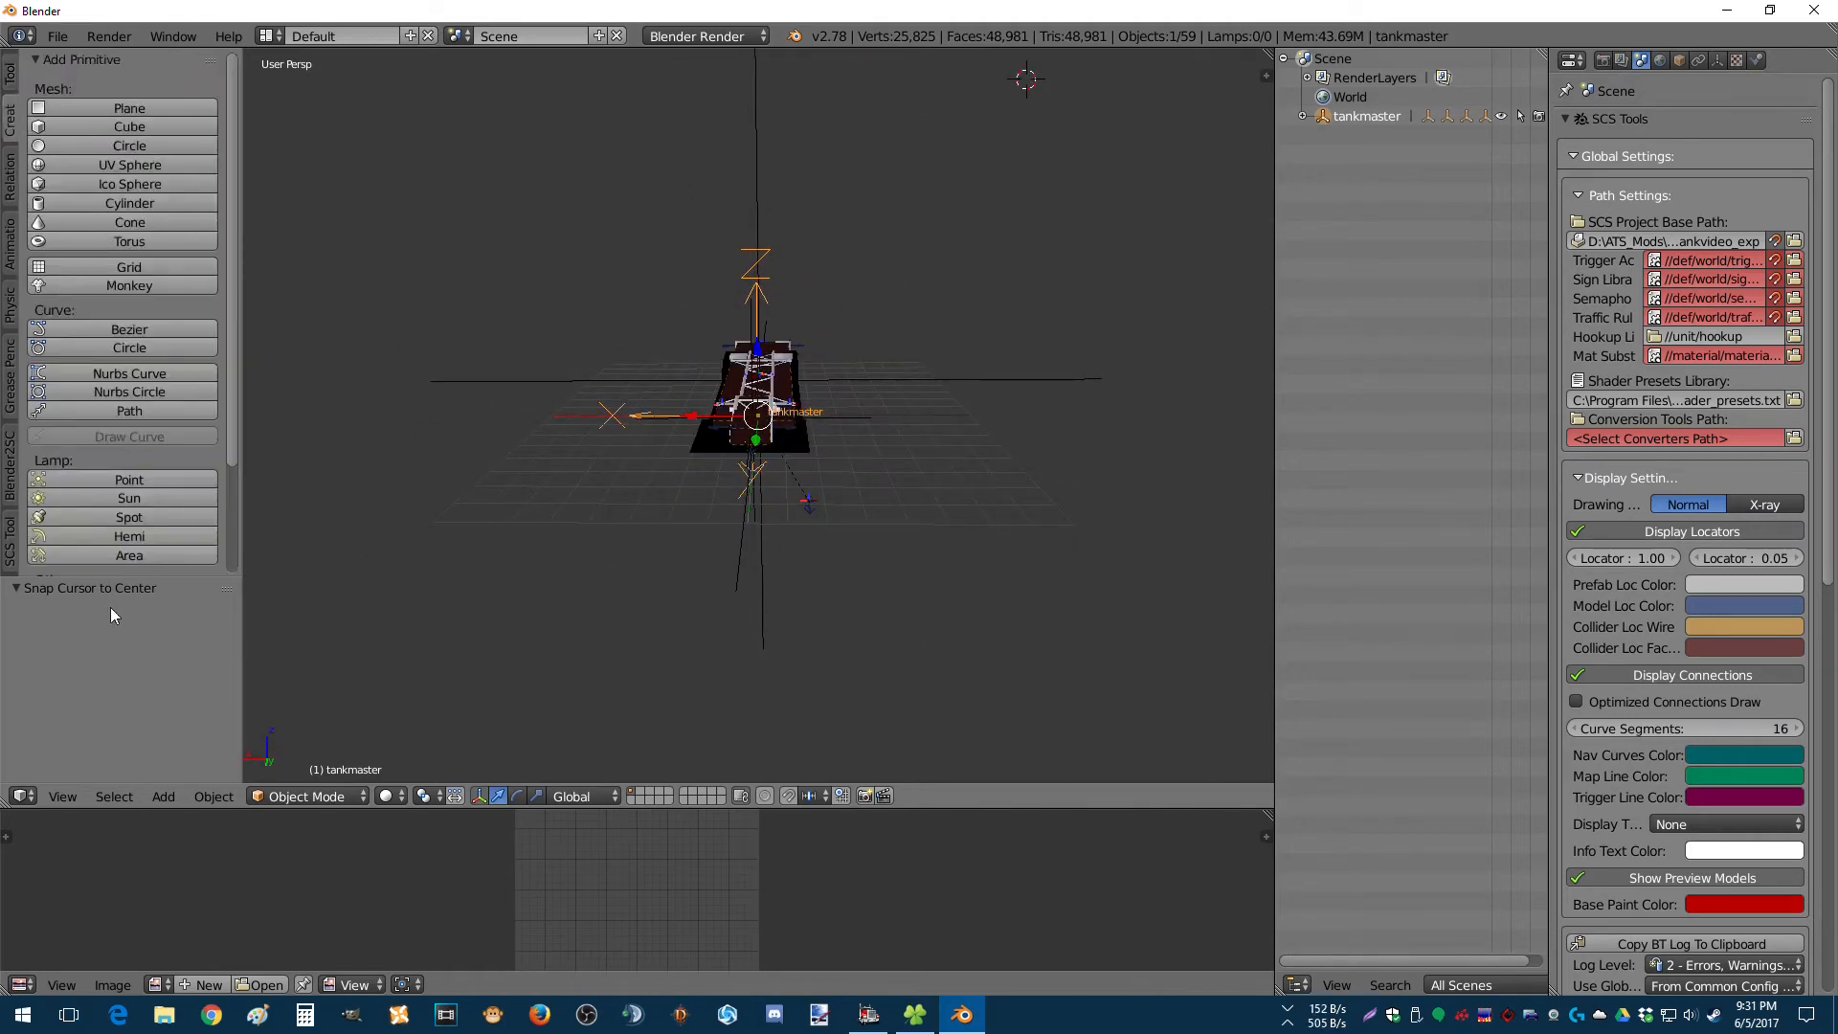
scroll(135, 434, down, 2)
click(119, 462)
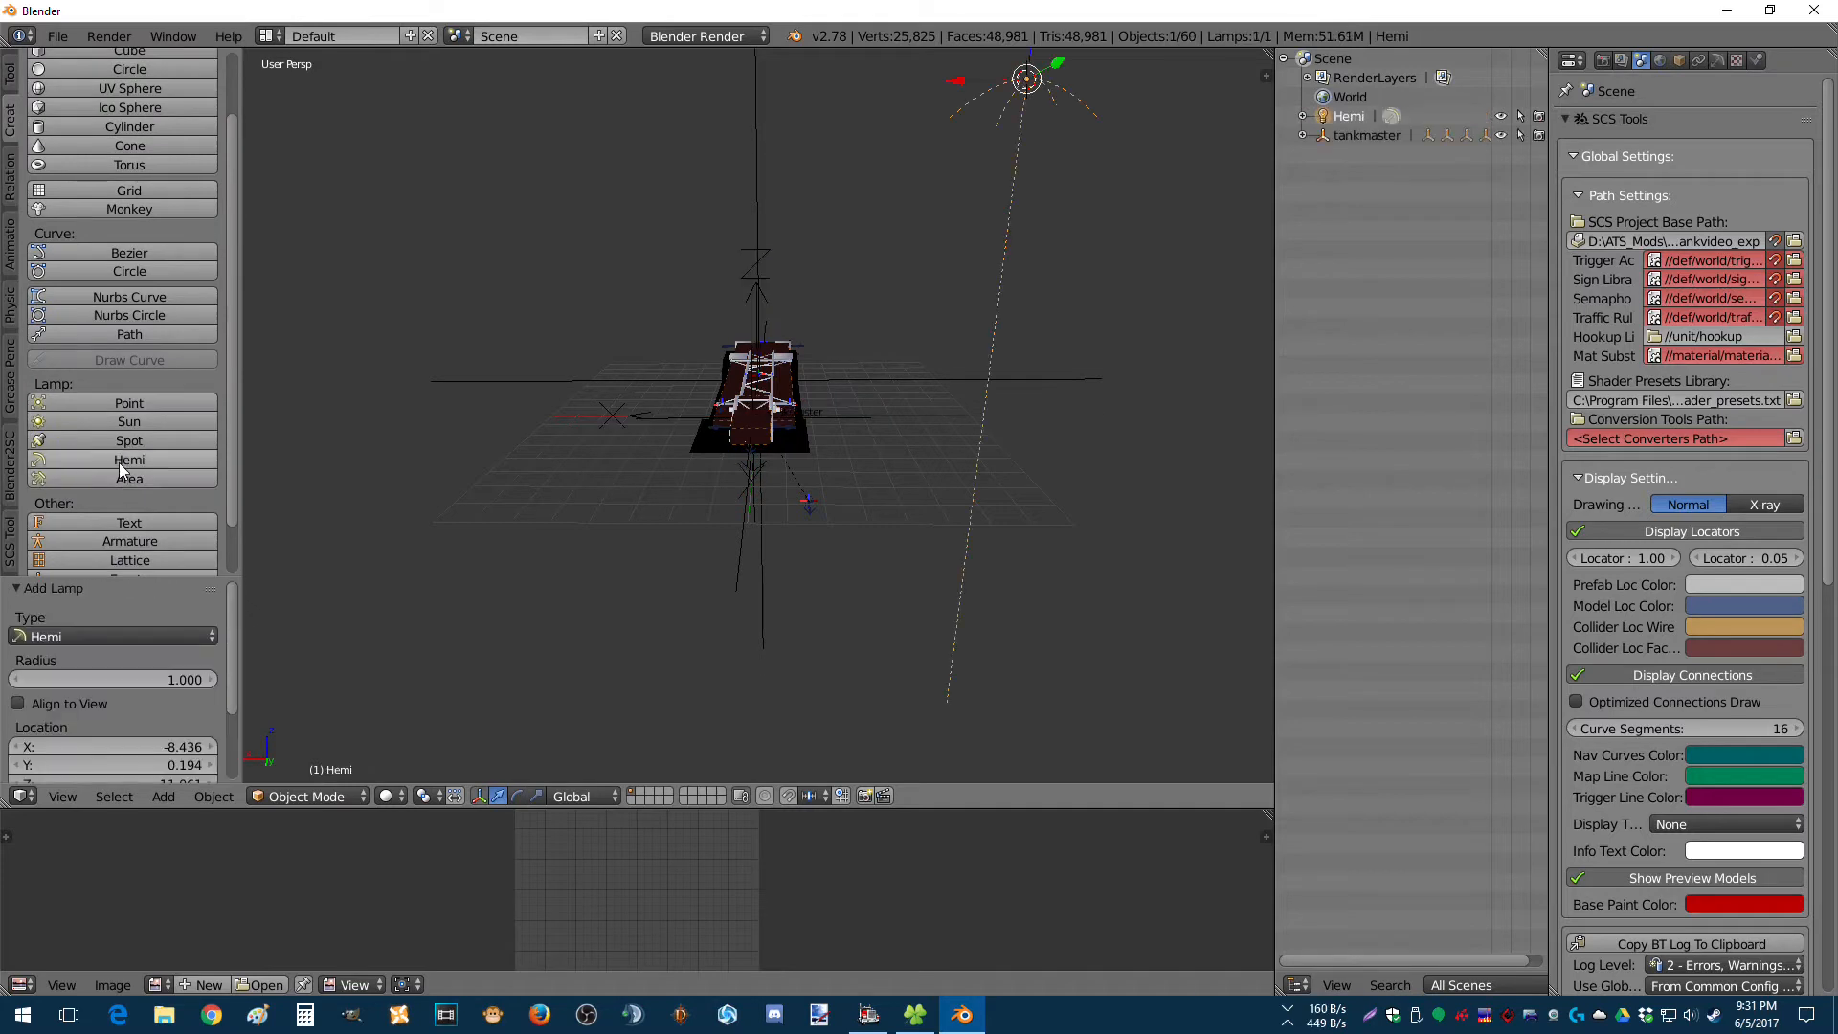
Add a second Hemi lamp above the opposite side of the trailer, at about X 7.6, Y 0.85.
middle_drag(471, 146, 533, 159)
middle_drag(577, 69, 584, 237)
middle_drag(594, 139, 447, 414)
scroll(113, 565, down, 2)
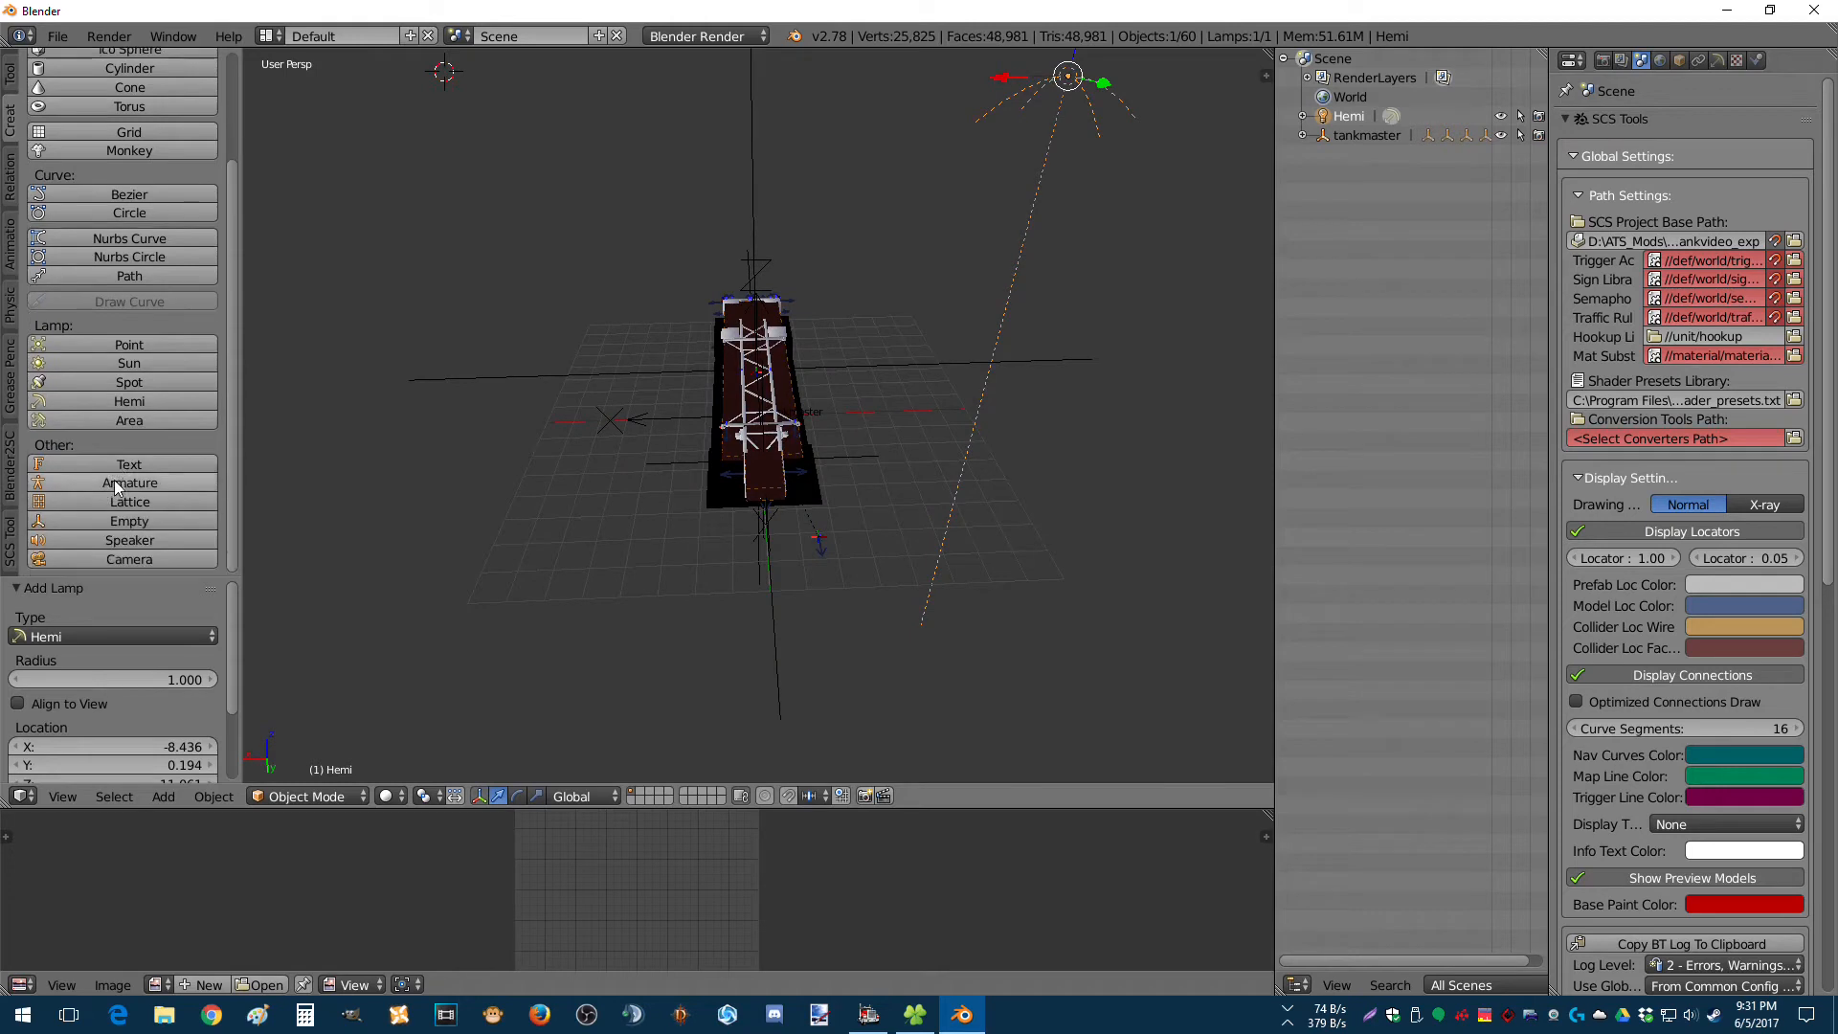
click(126, 401)
Set the viewport shading to Texture and hide the cl1 and cl2 locators of the tankmaster object.
middle_drag(783, 416, 824, 428)
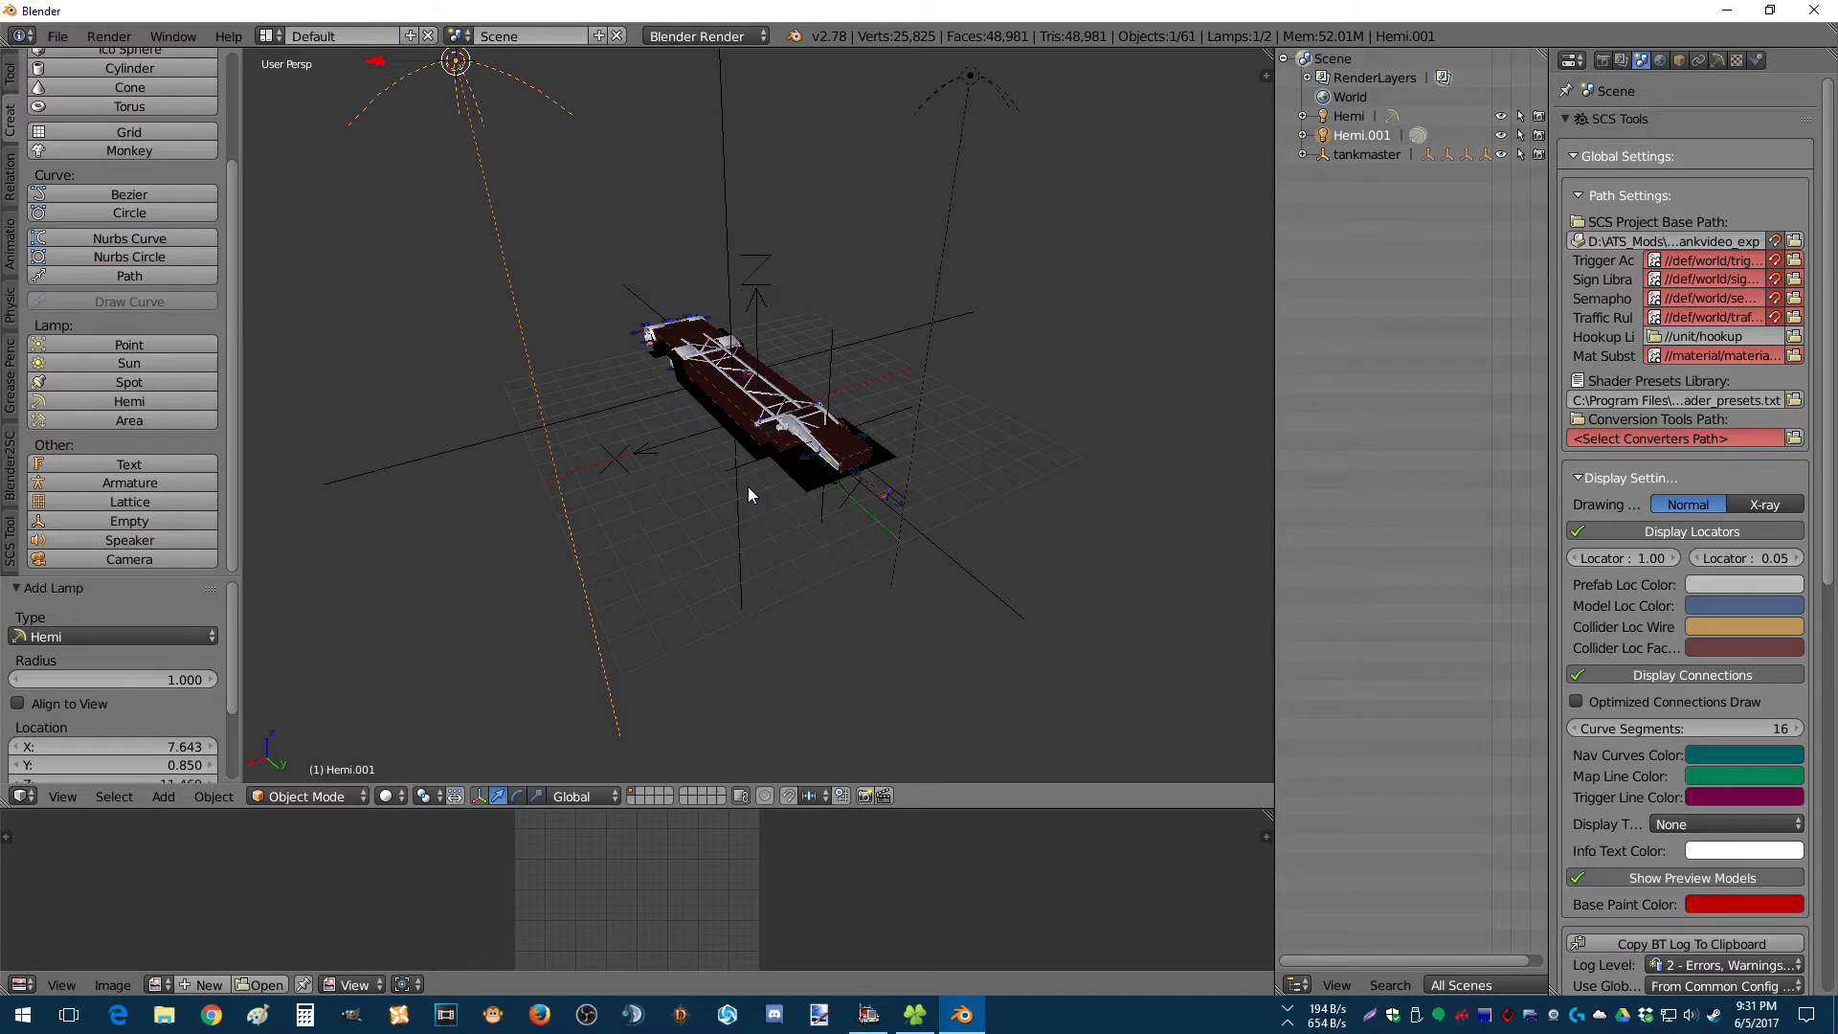
click(391, 796)
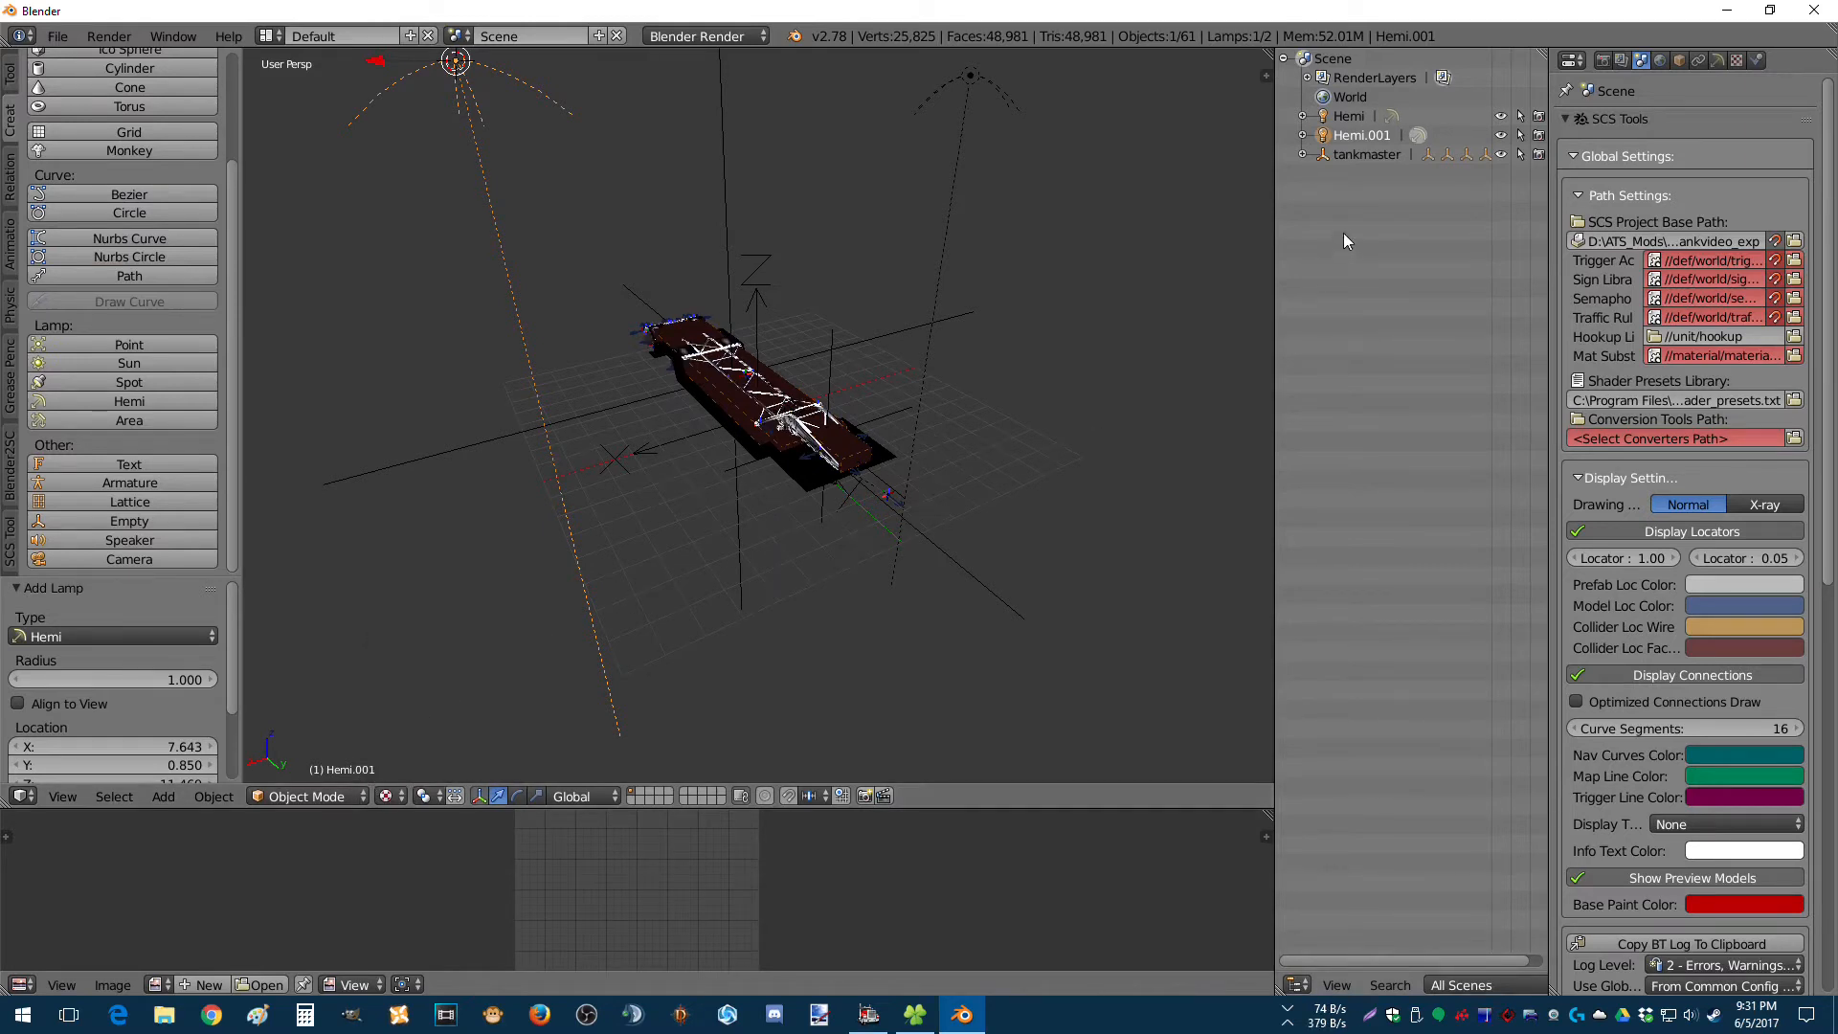
click(1303, 155)
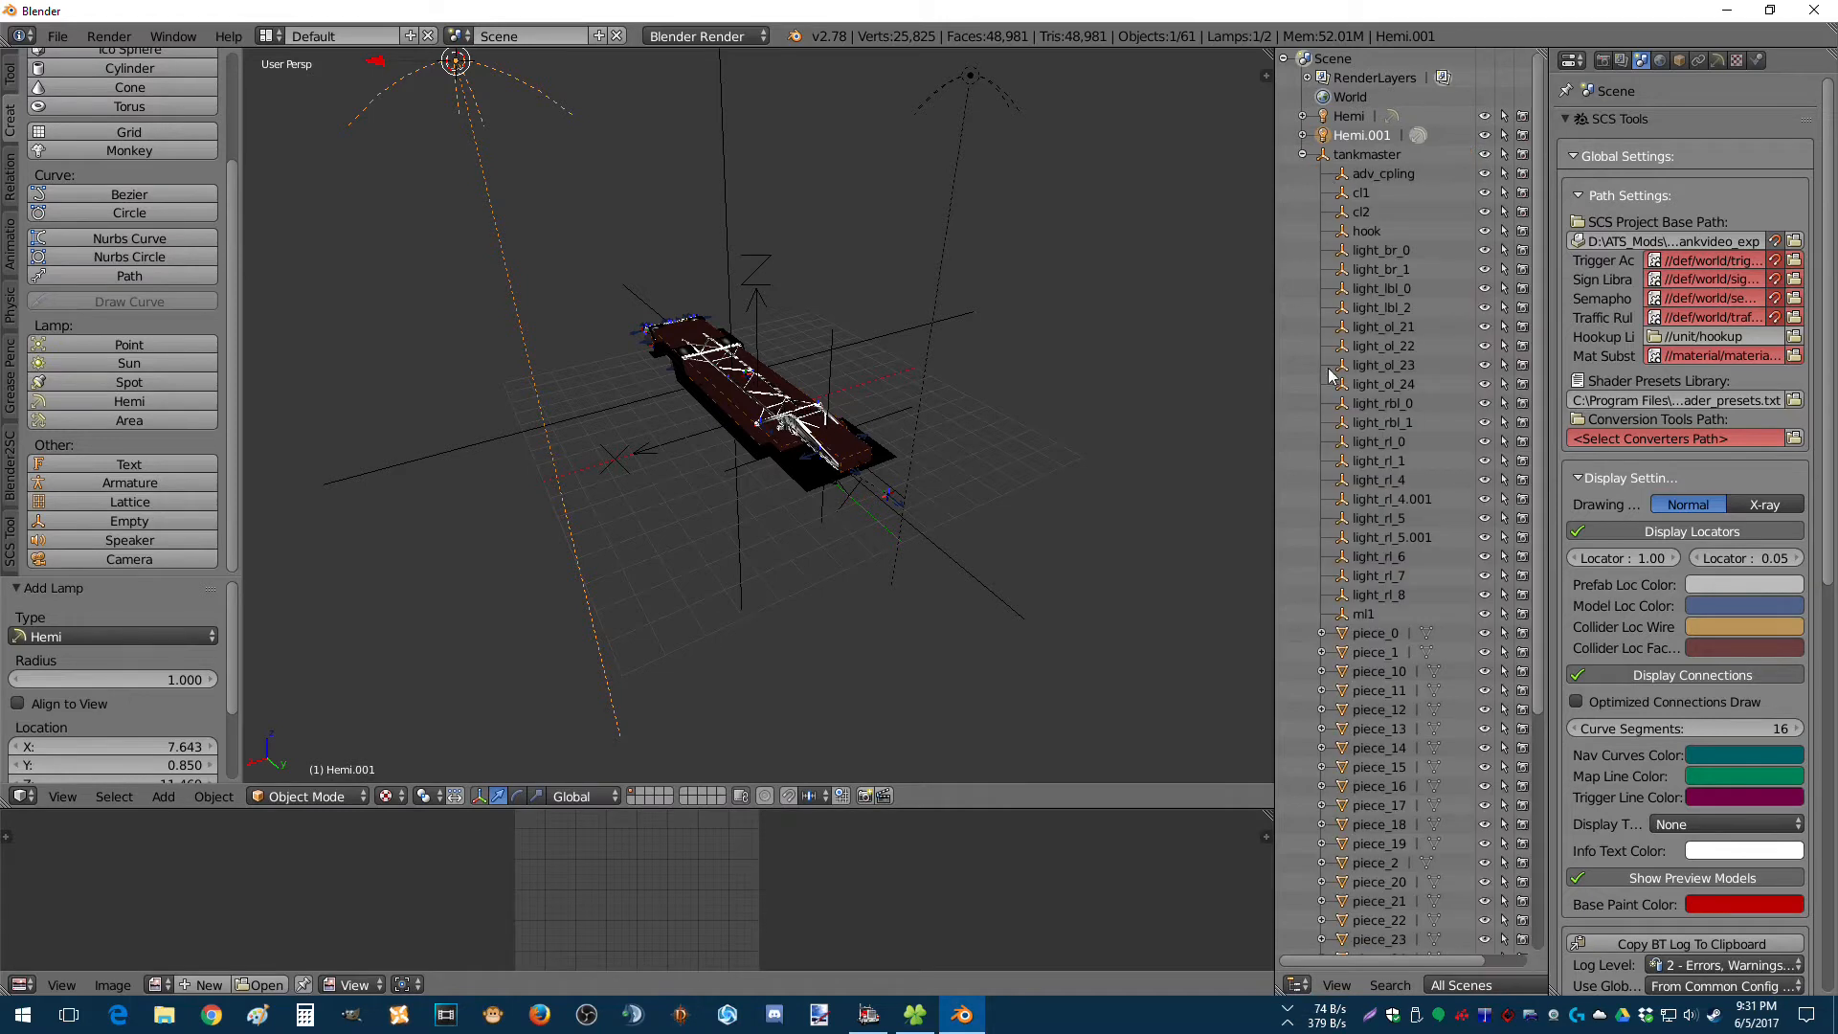
click(1485, 212)
click(1485, 192)
scroll(747, 508, up, 6)
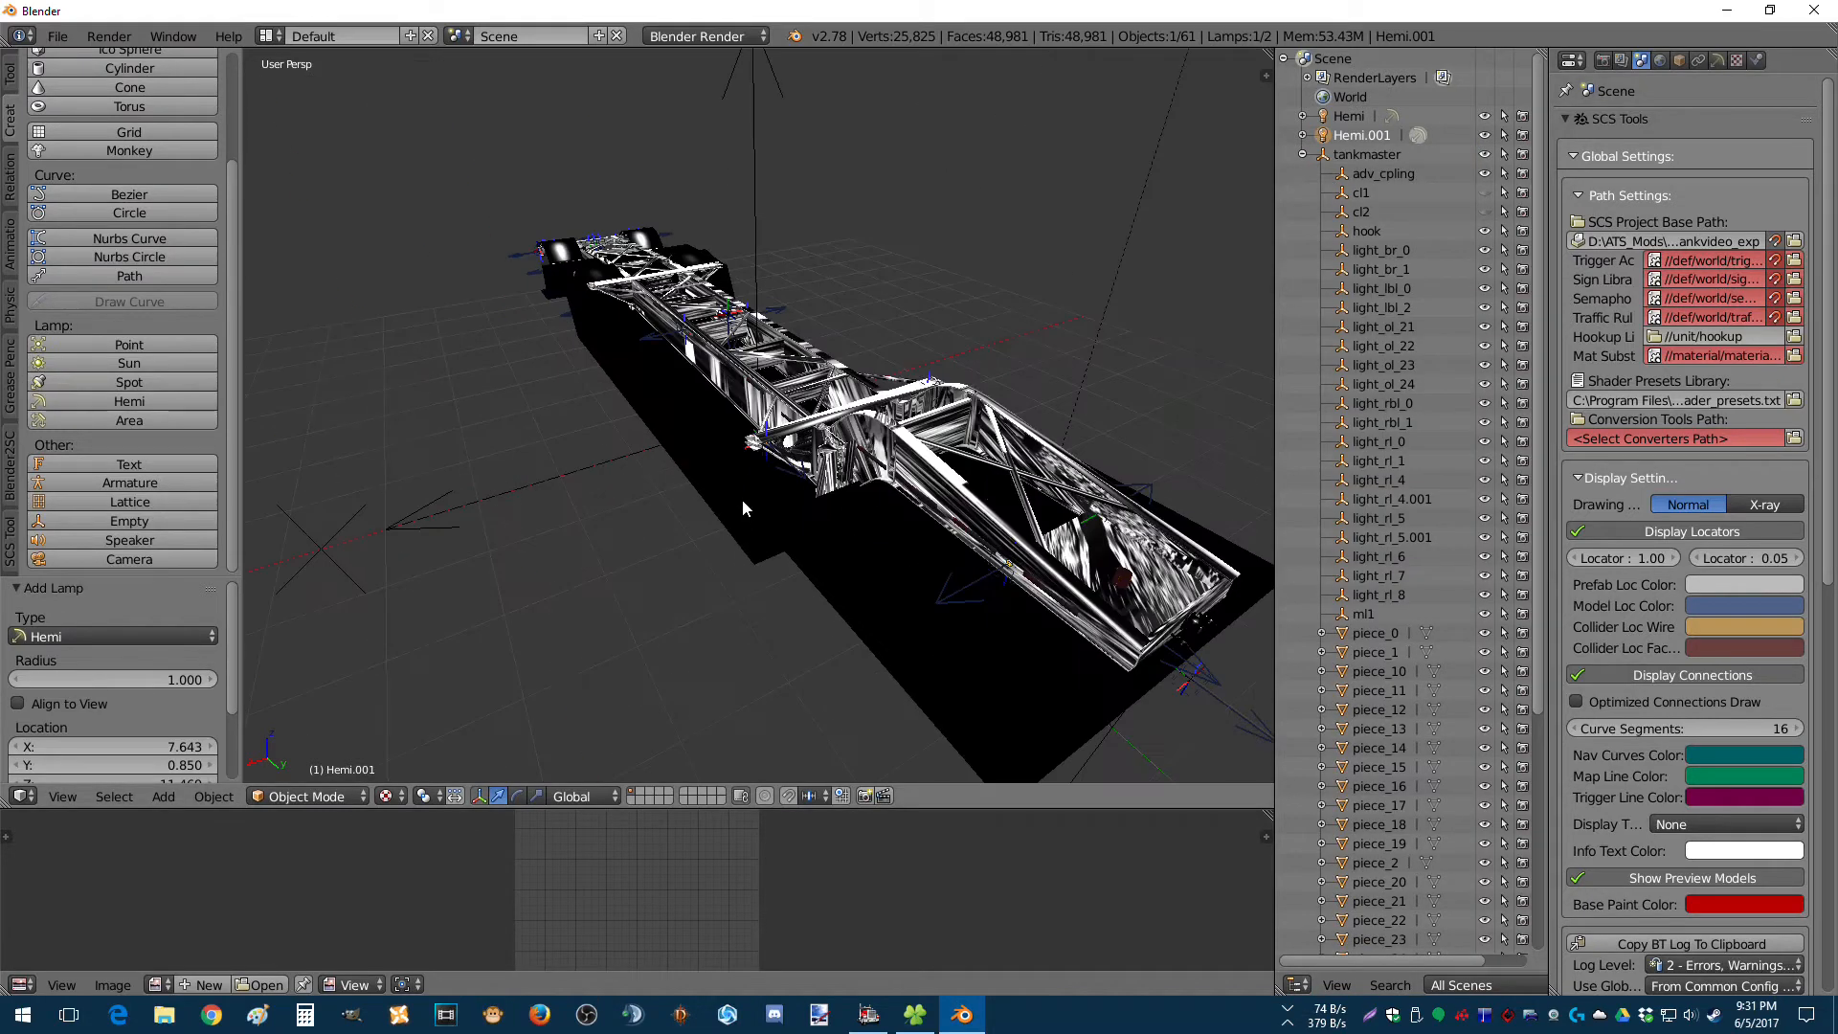
Select the black mesh beneath the trailer, piece_23, and hide it to inspect the trailer's rear.
middle_drag(745, 490, 809, 446)
right_click(703, 477)
scroll(1394, 358, down, 5)
scroll(1388, 501, down, 2)
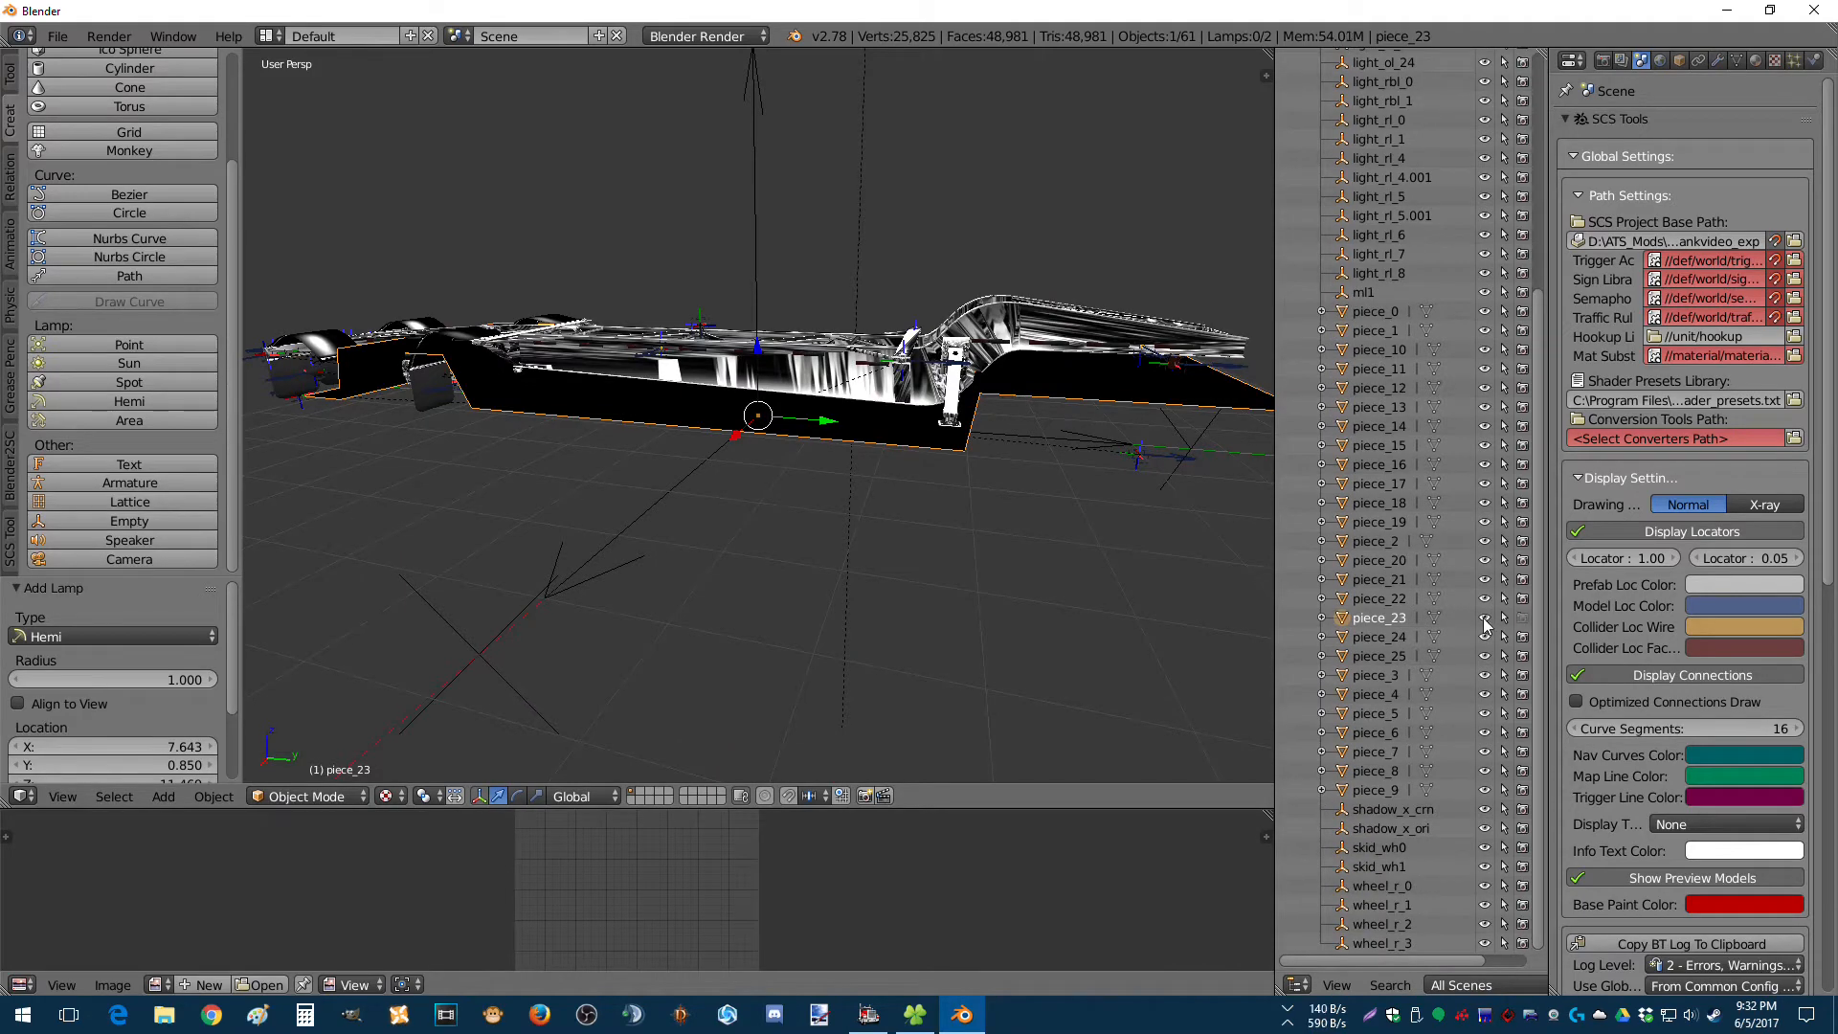
click(1484, 619)
mouse_move(835, 507)
middle_down()
mouse_move(950, 511)
mouse_move(726, 492)
mouse_move(921, 492)
mouse_move(837, 471)
middle_up()
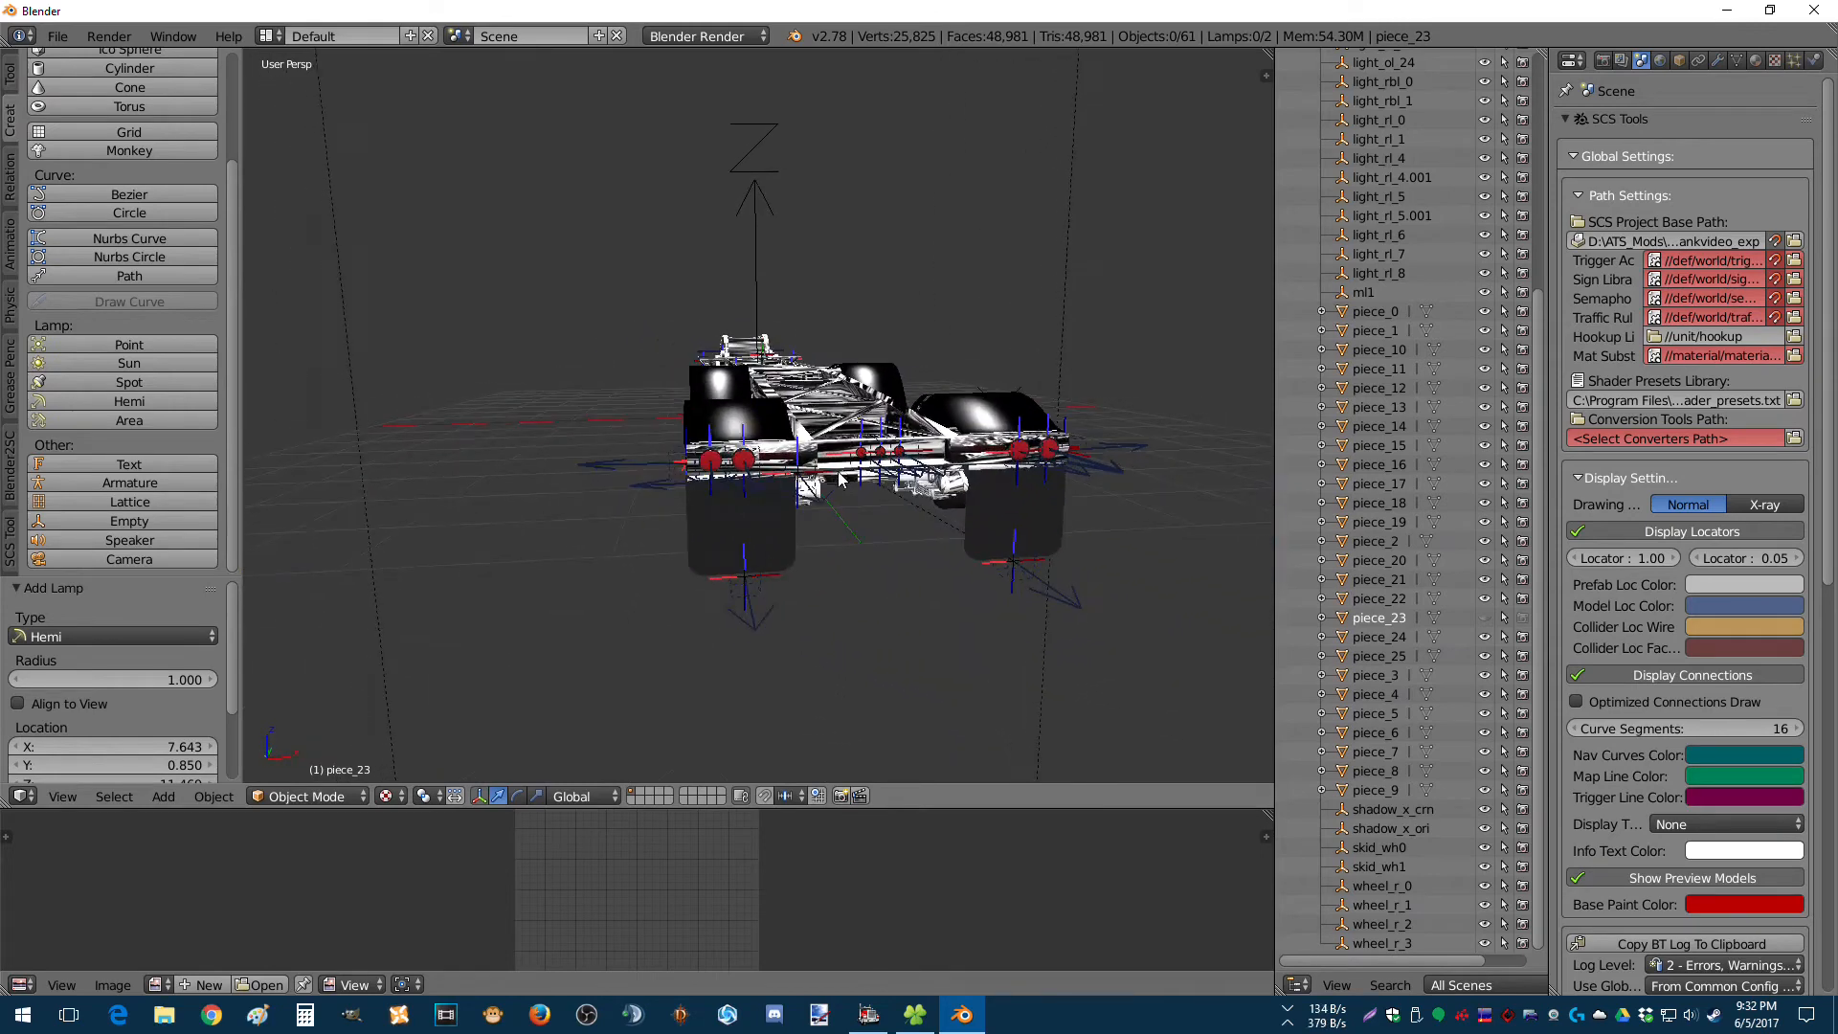
scroll(836, 471, up, 3)
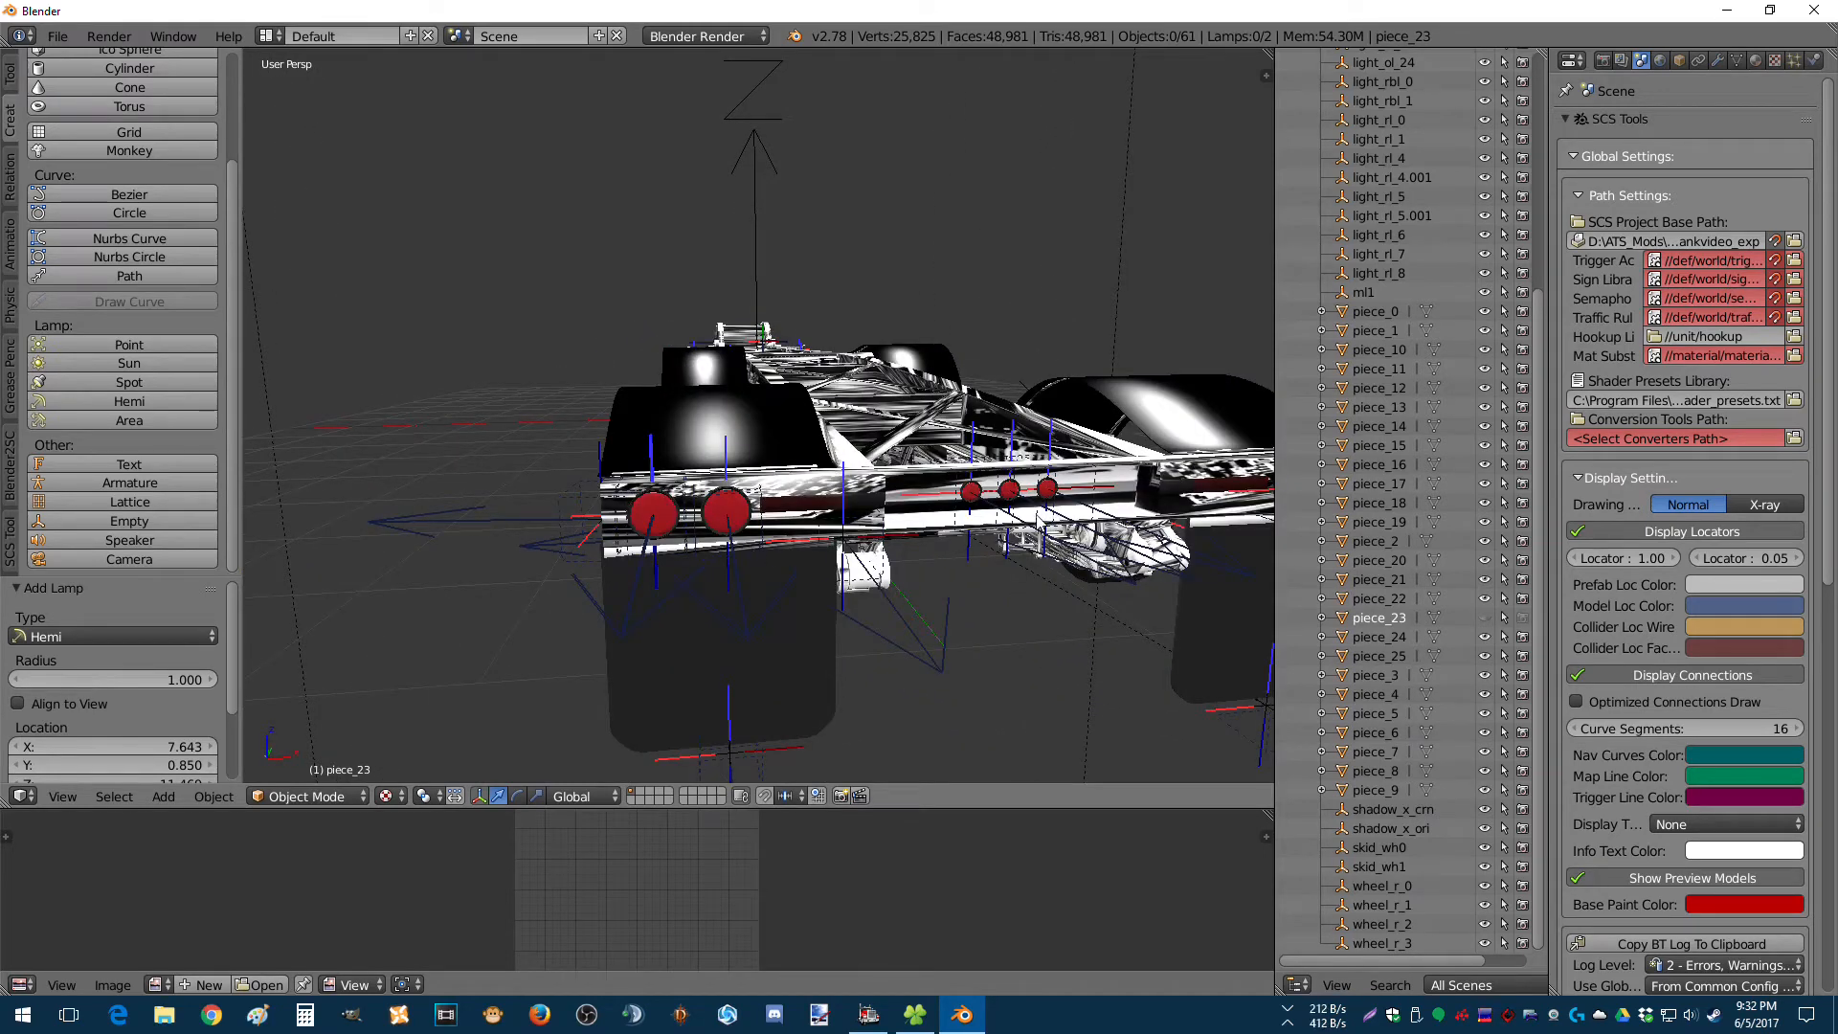
Select the trailer frame mesh, piece_5, and examine its UV layout with all its geometry selected in Edit Mode.
middle_drag(925, 529, 576, 670)
right_click(515, 670)
middle_drag(583, 518, 926, 556)
right_click(610, 441)
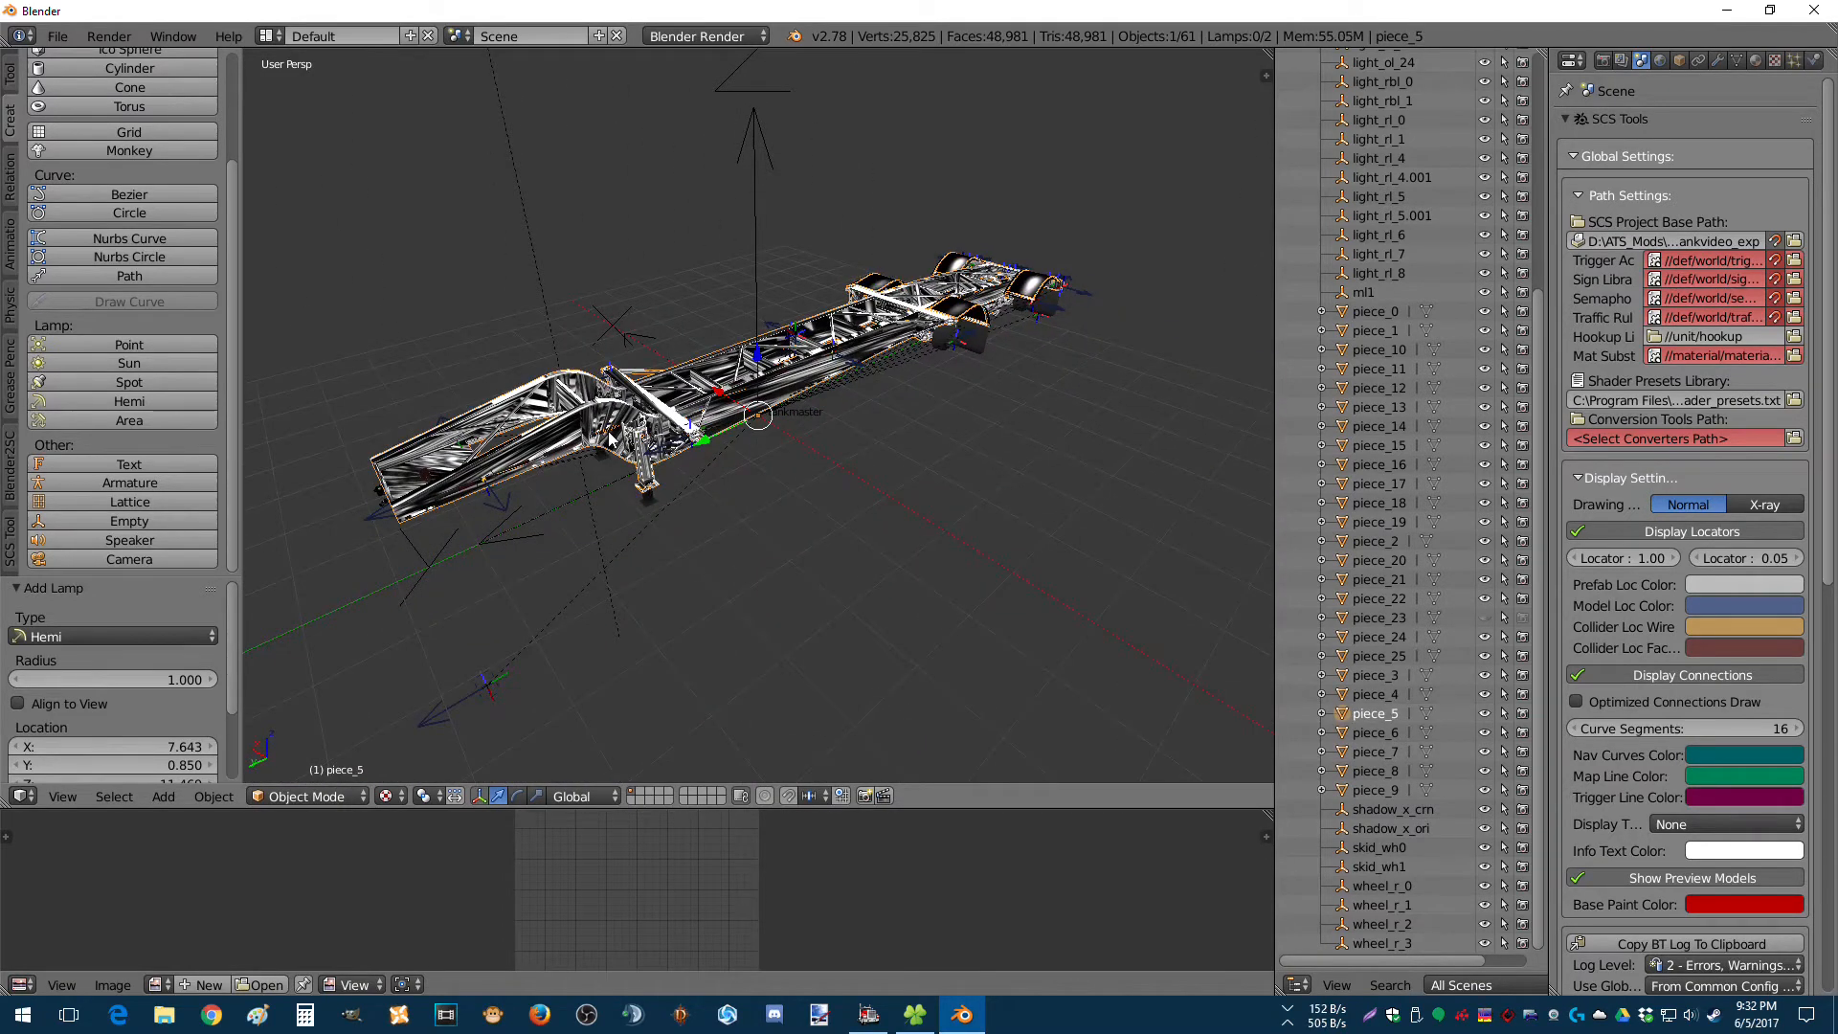
middle_drag(758, 525, 670, 689)
key(Tab)
key(a)
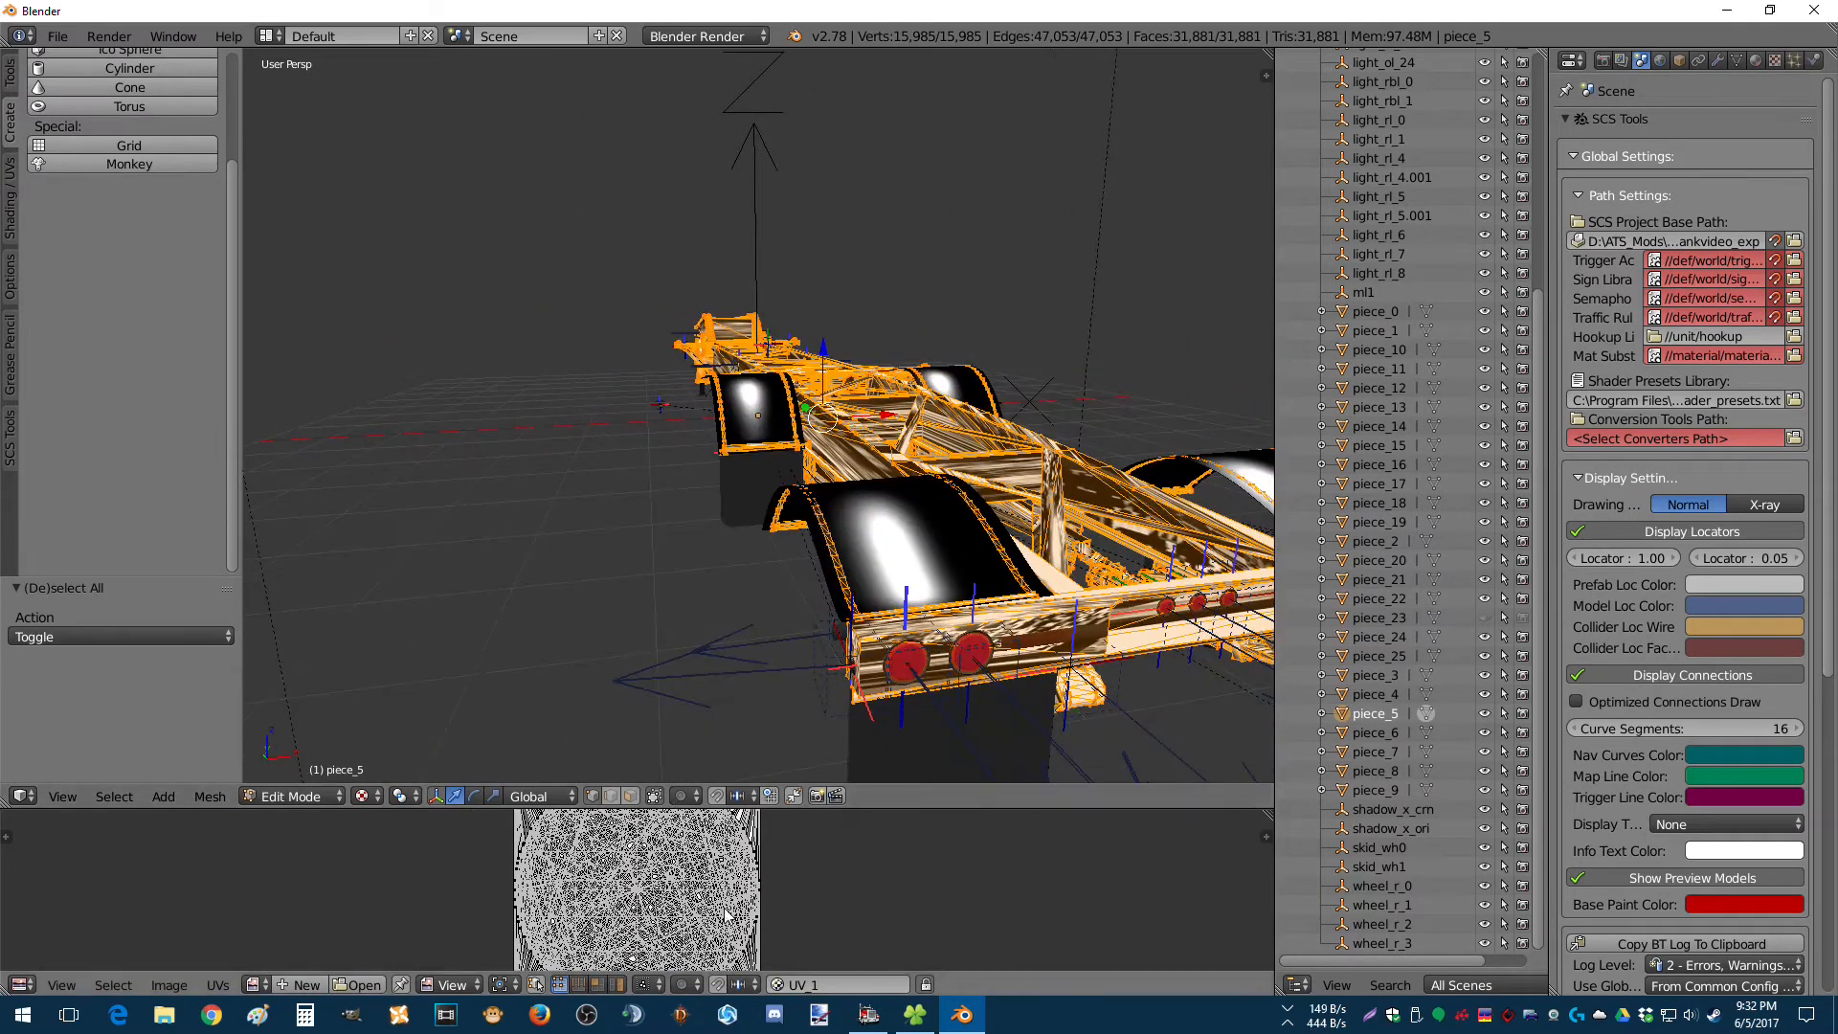
scroll(725, 914, down, 2)
scroll(613, 890, up, 5)
scroll(613, 890, down, 2)
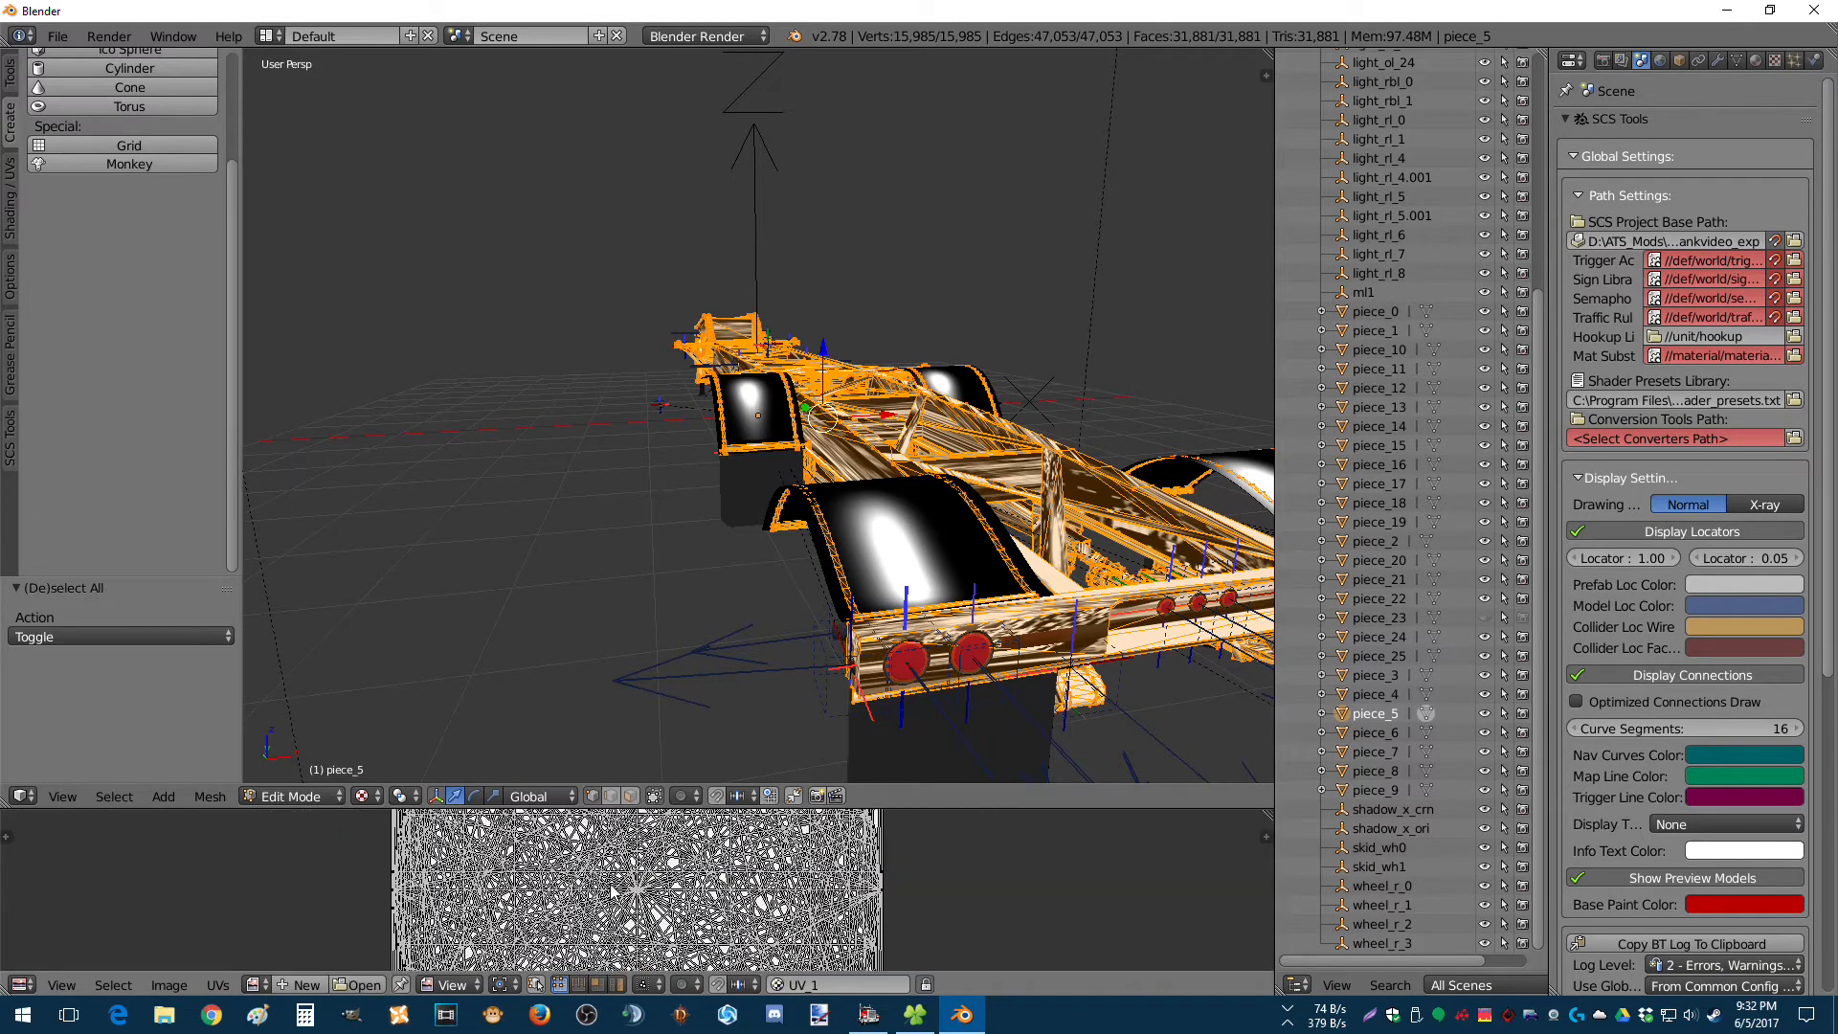
scroll(613, 890, down, 2)
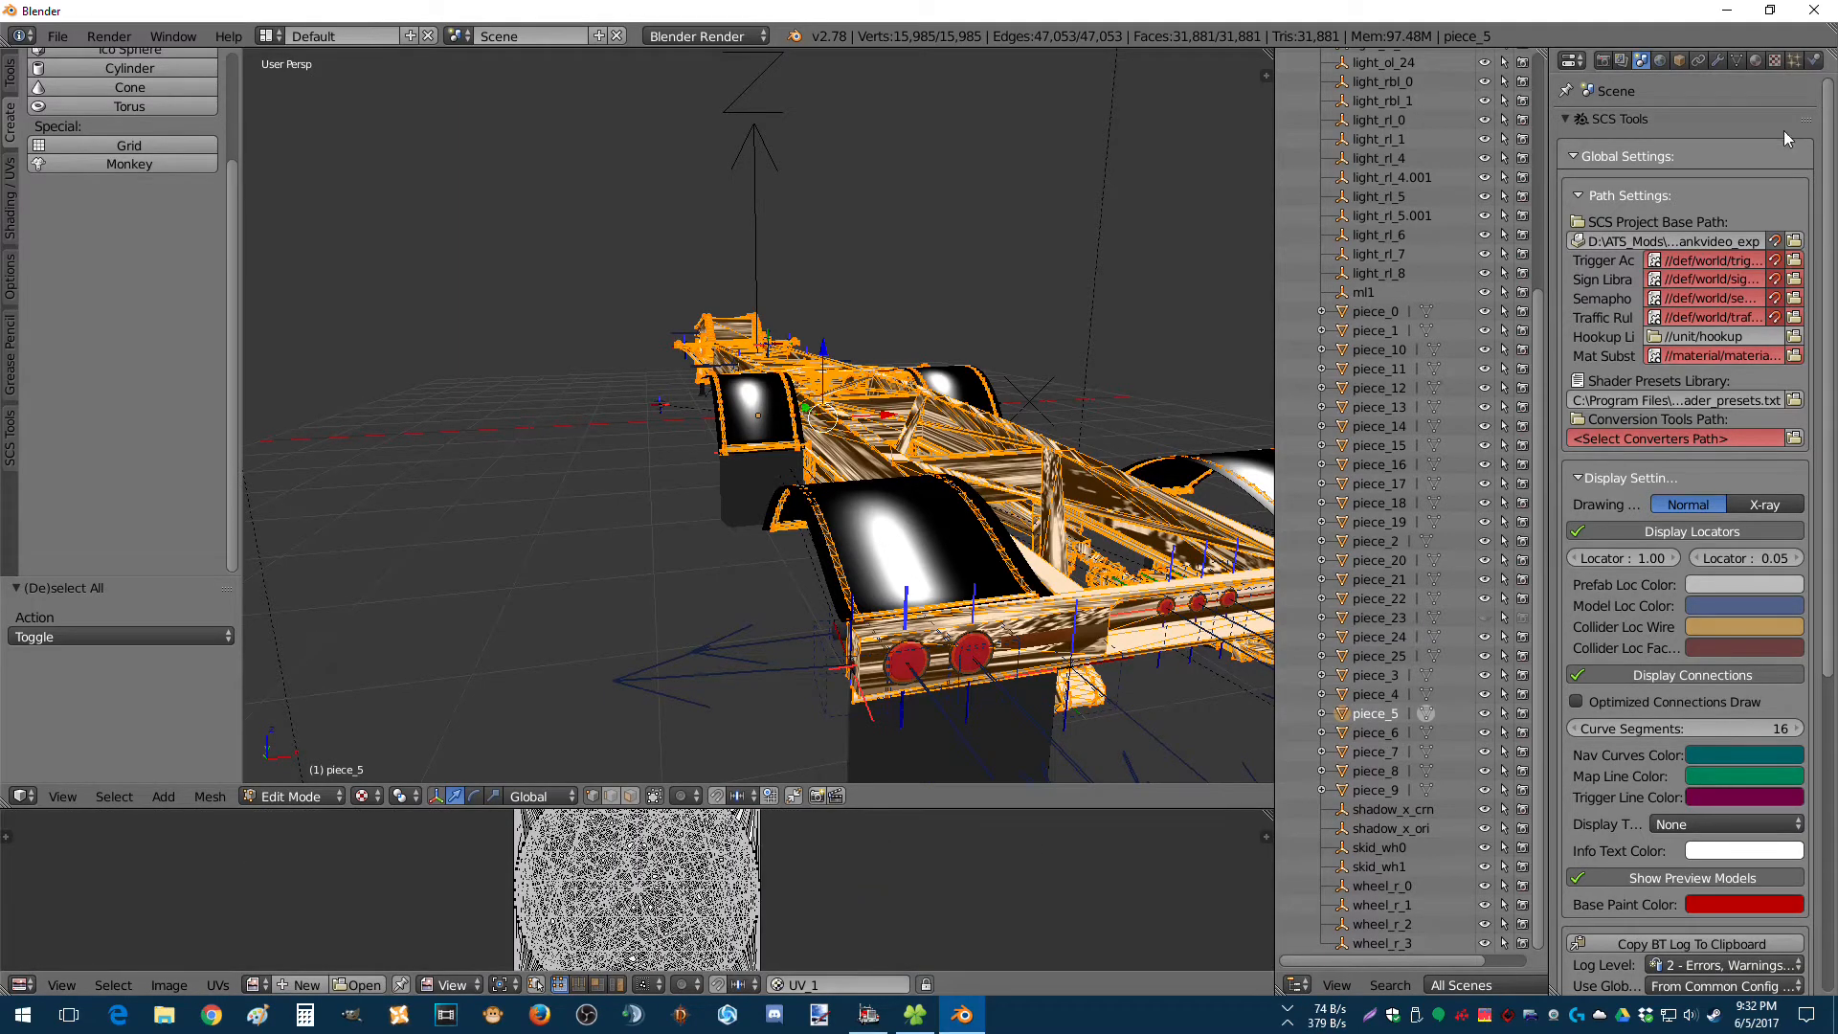
Make UV_0 the active UV map of piece_5.
click(1754, 62)
click(1737, 60)
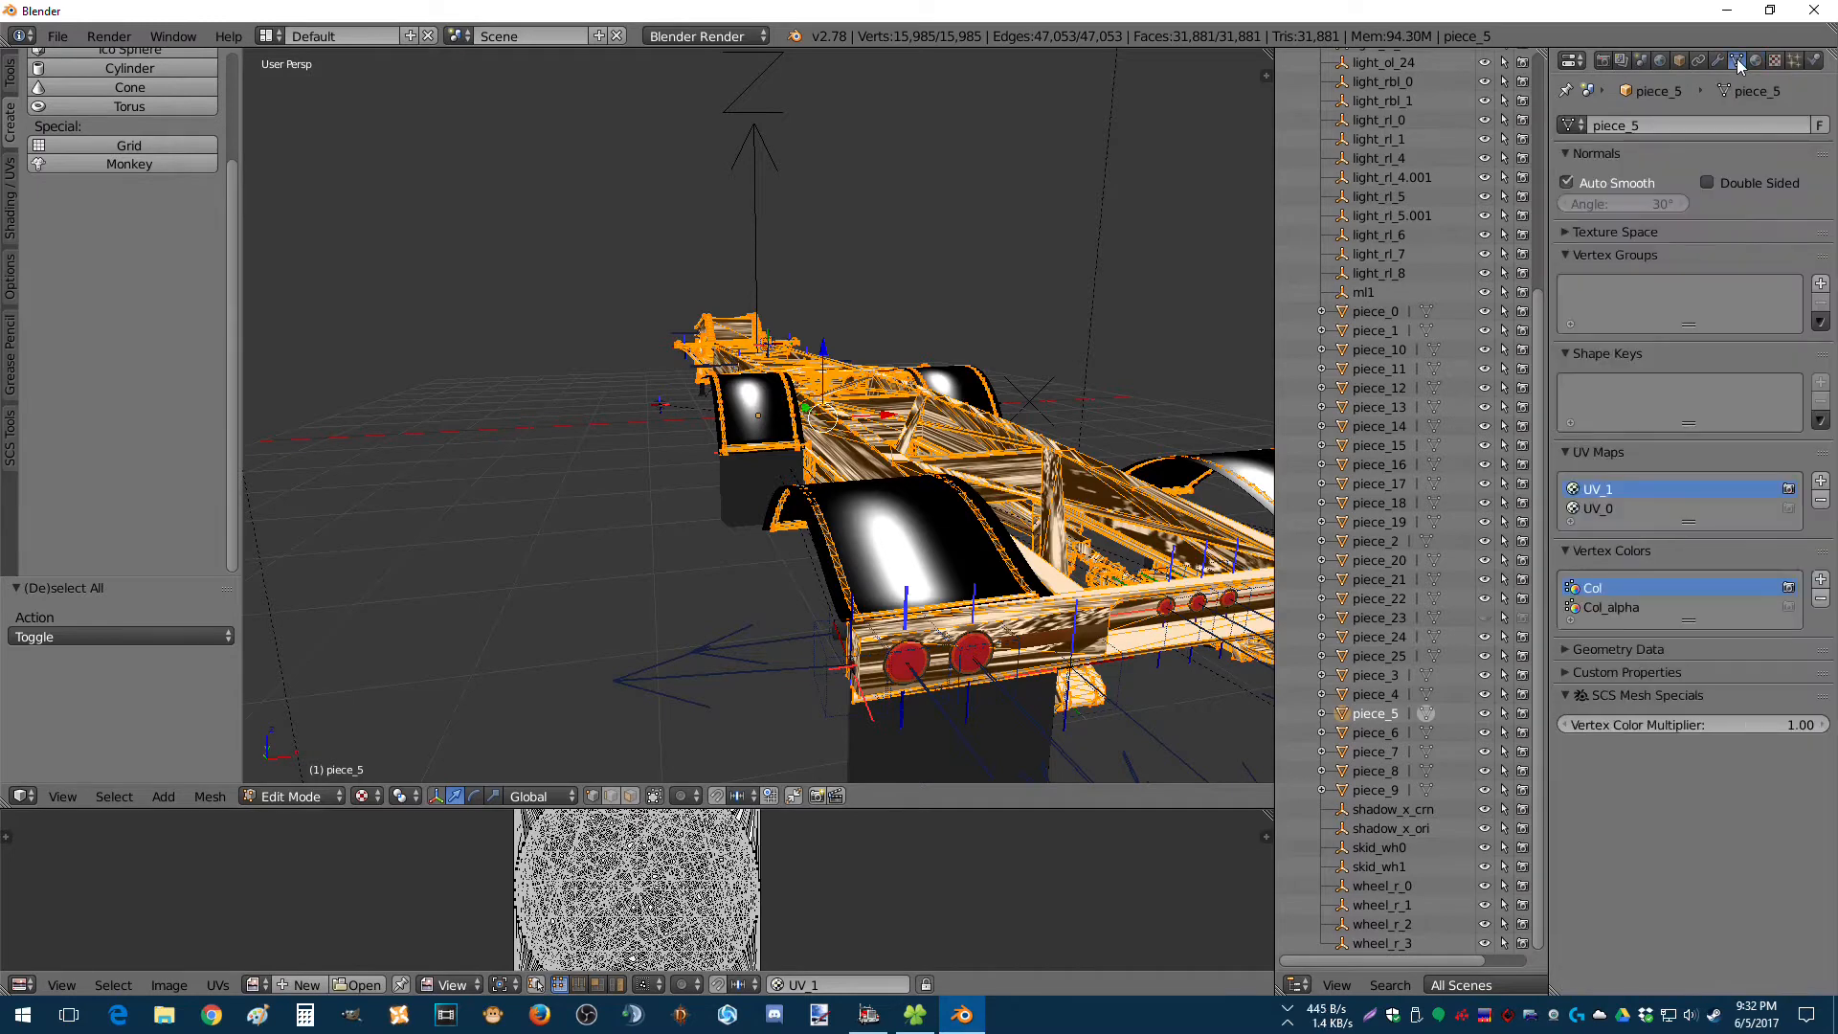
click(1624, 508)
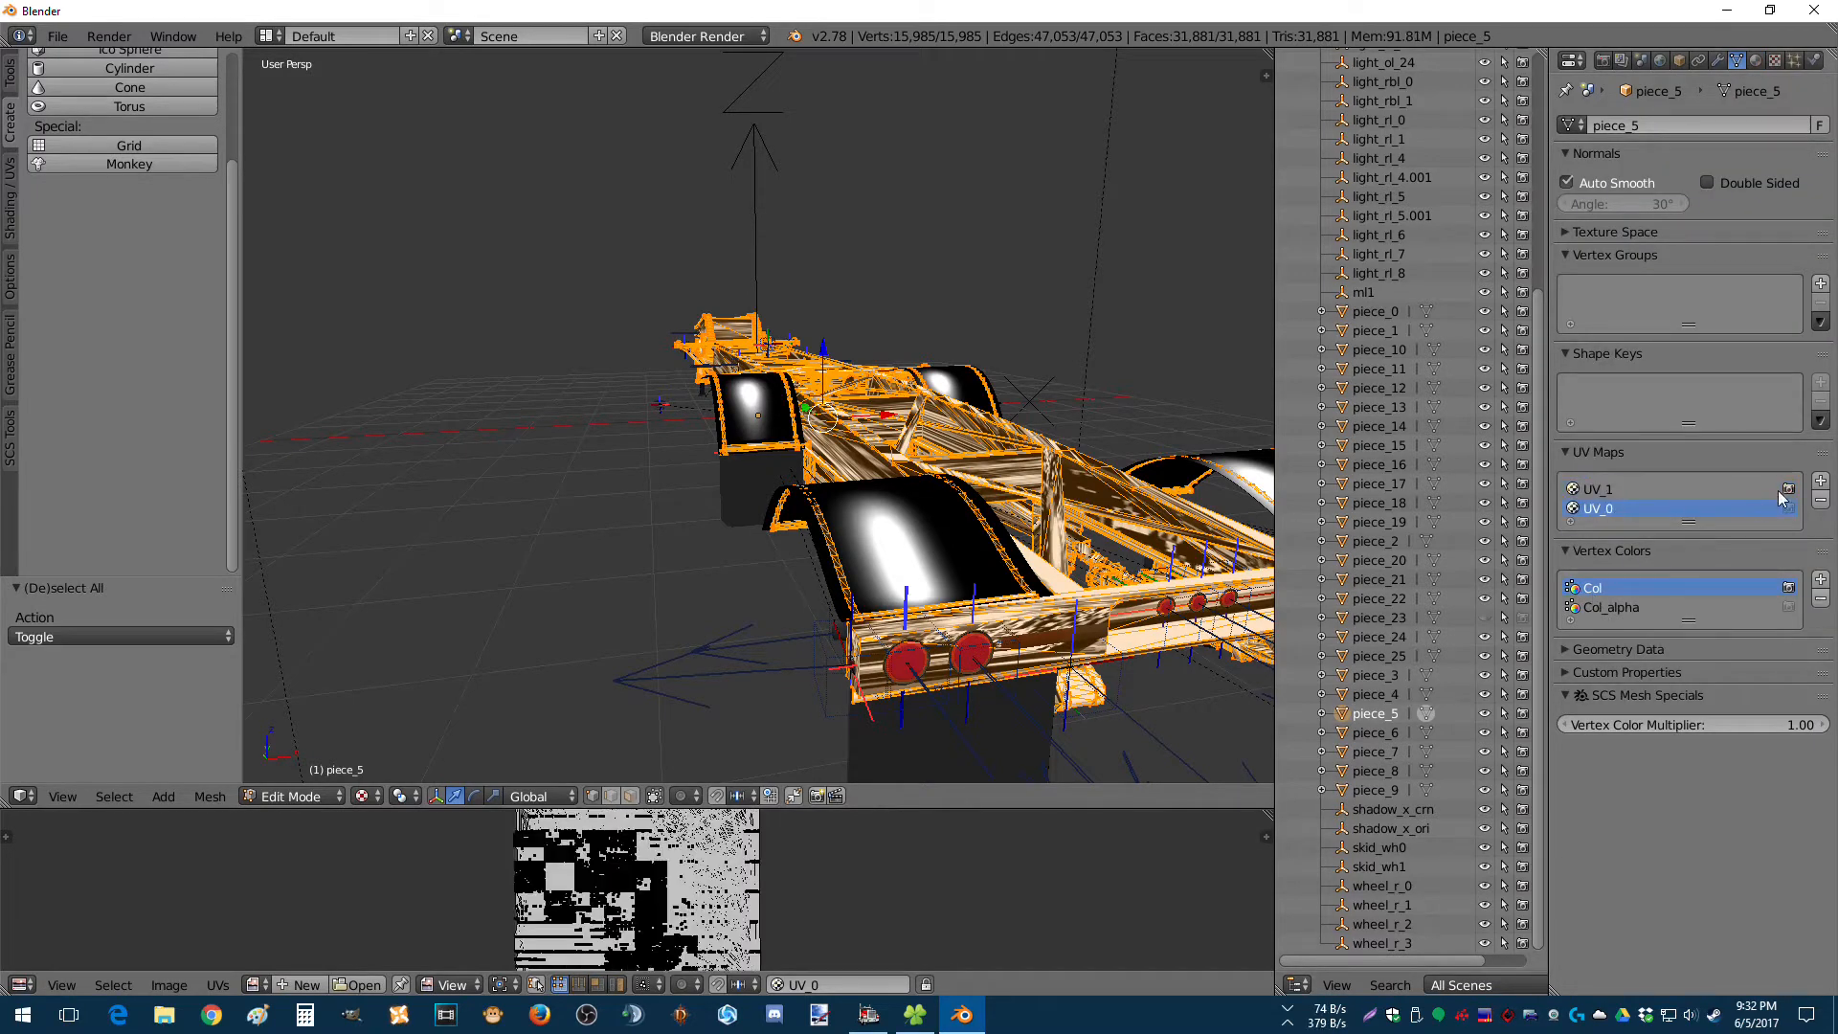
click(1820, 482)
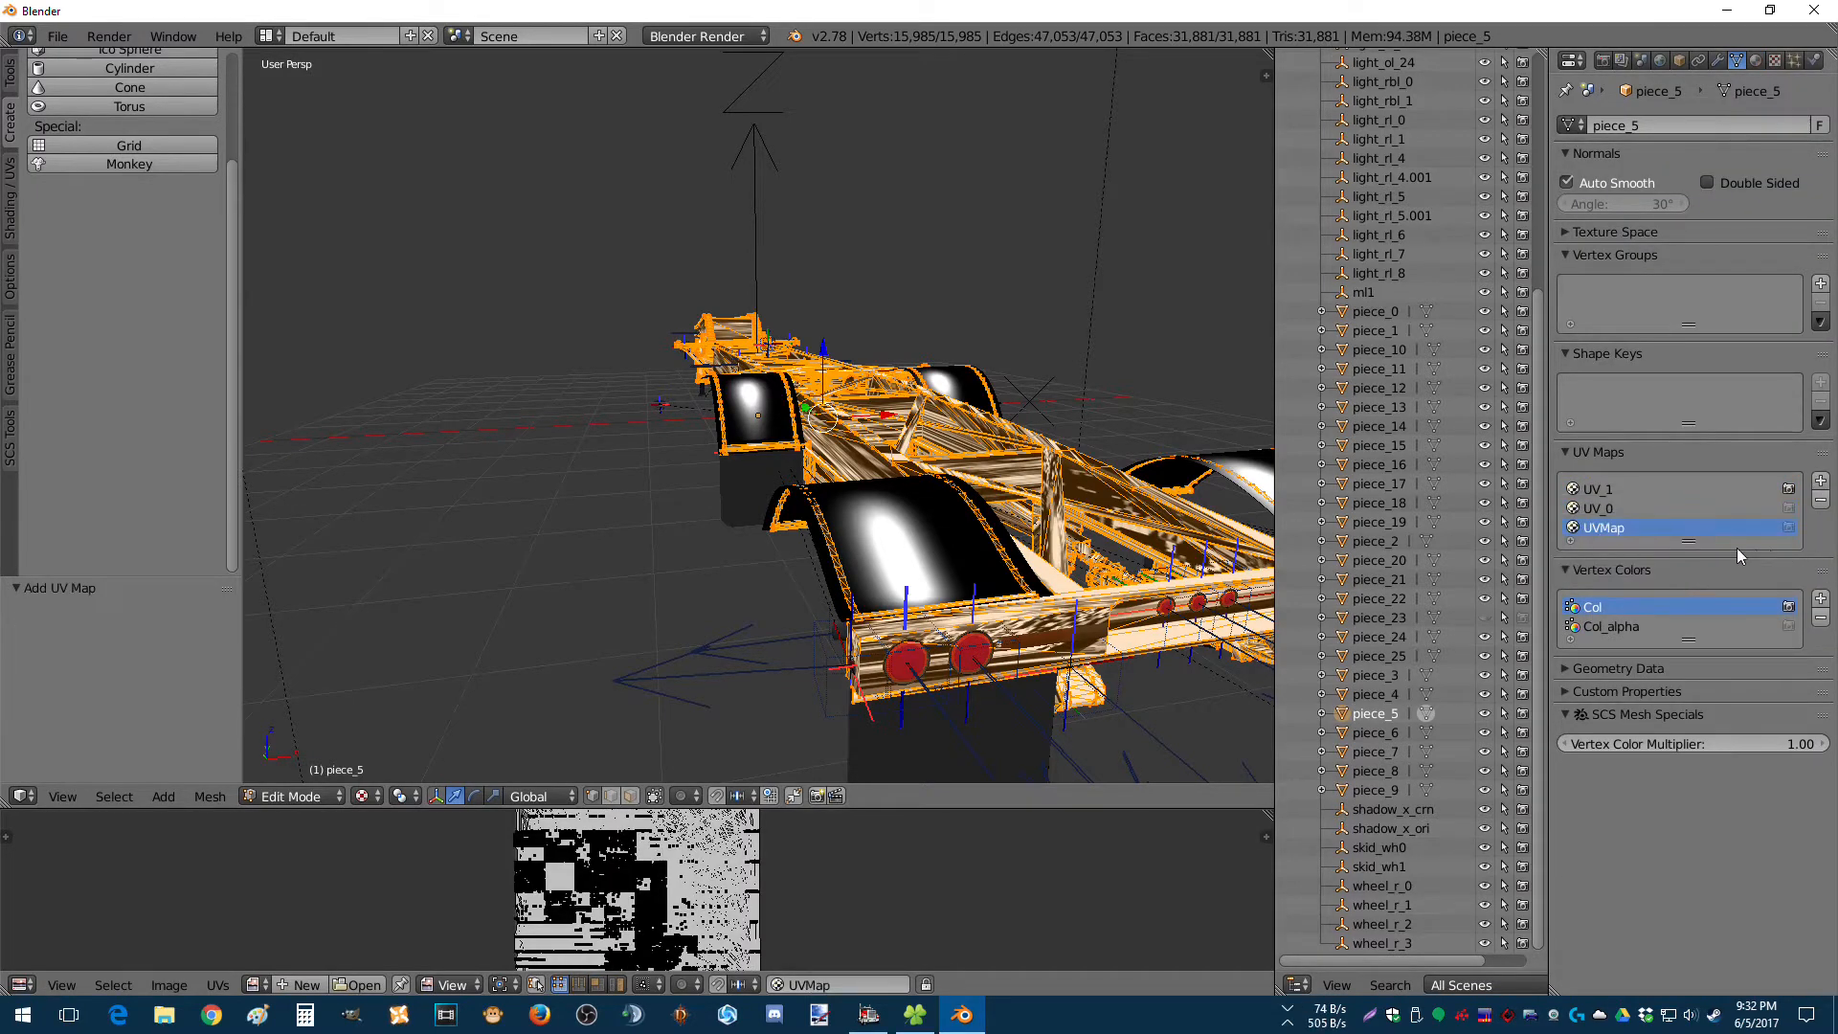
right_click(1616, 528)
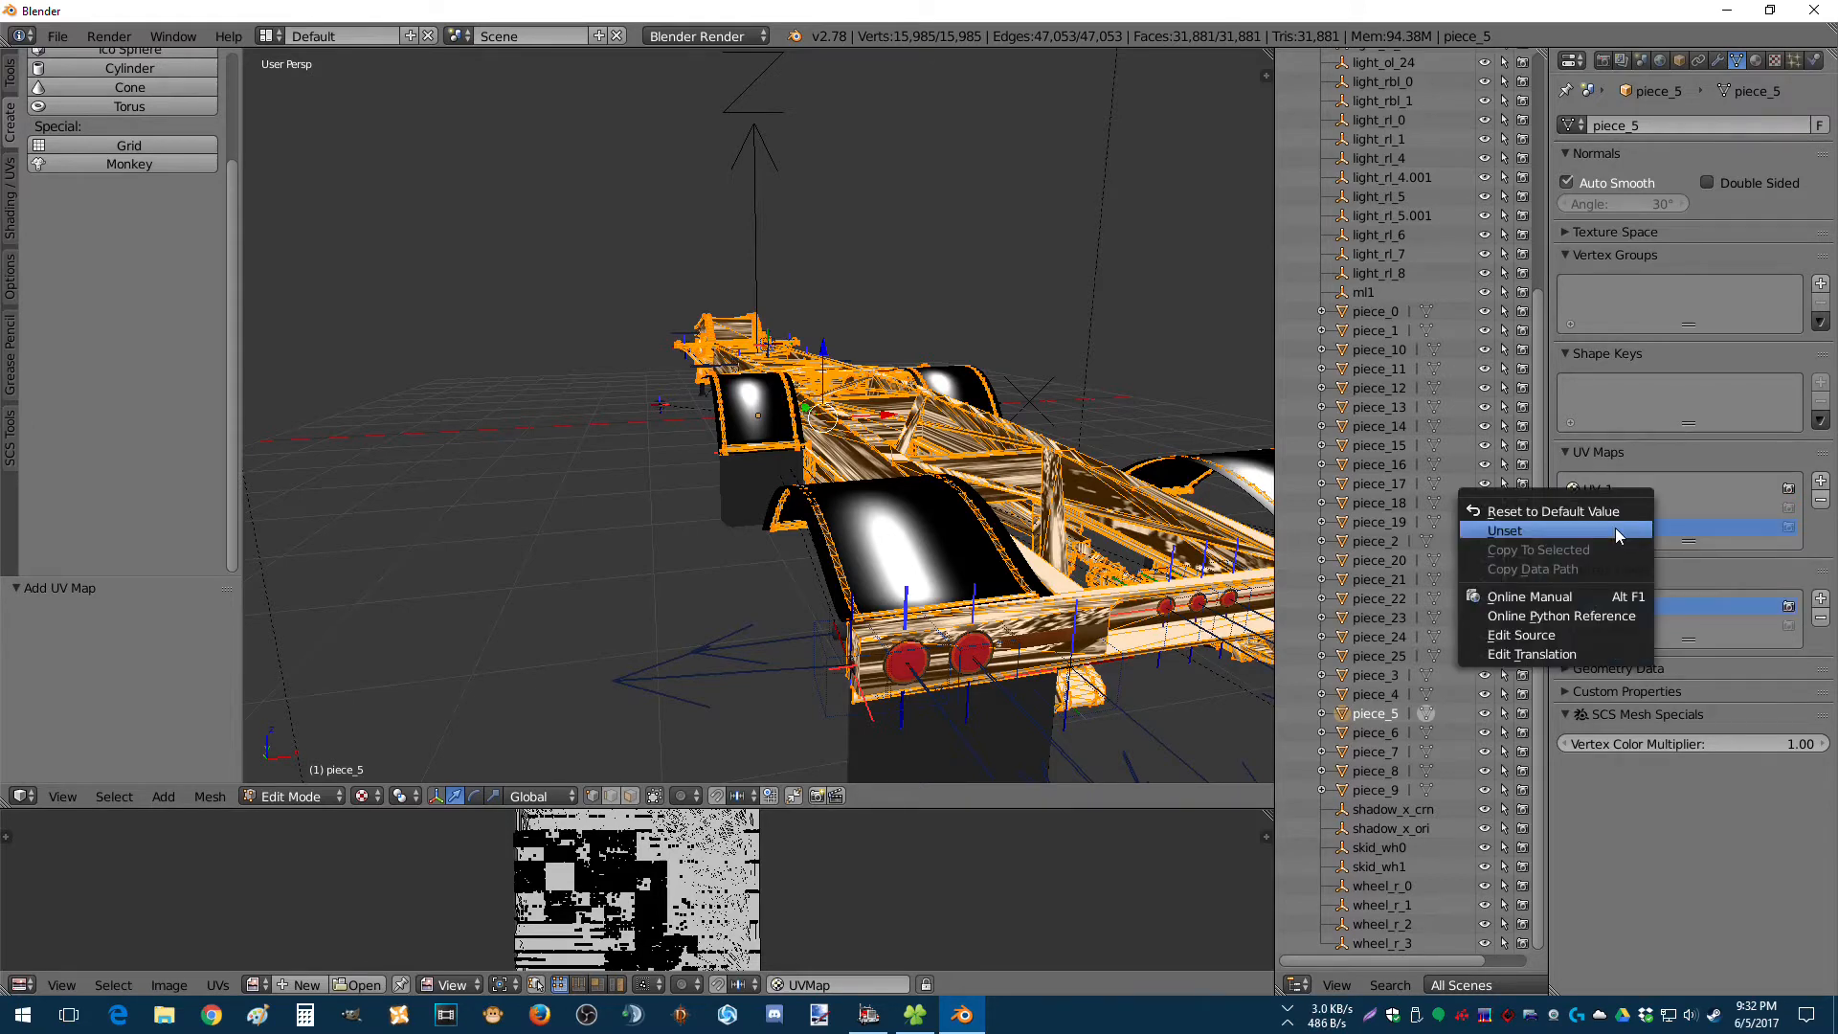
click(1821, 504)
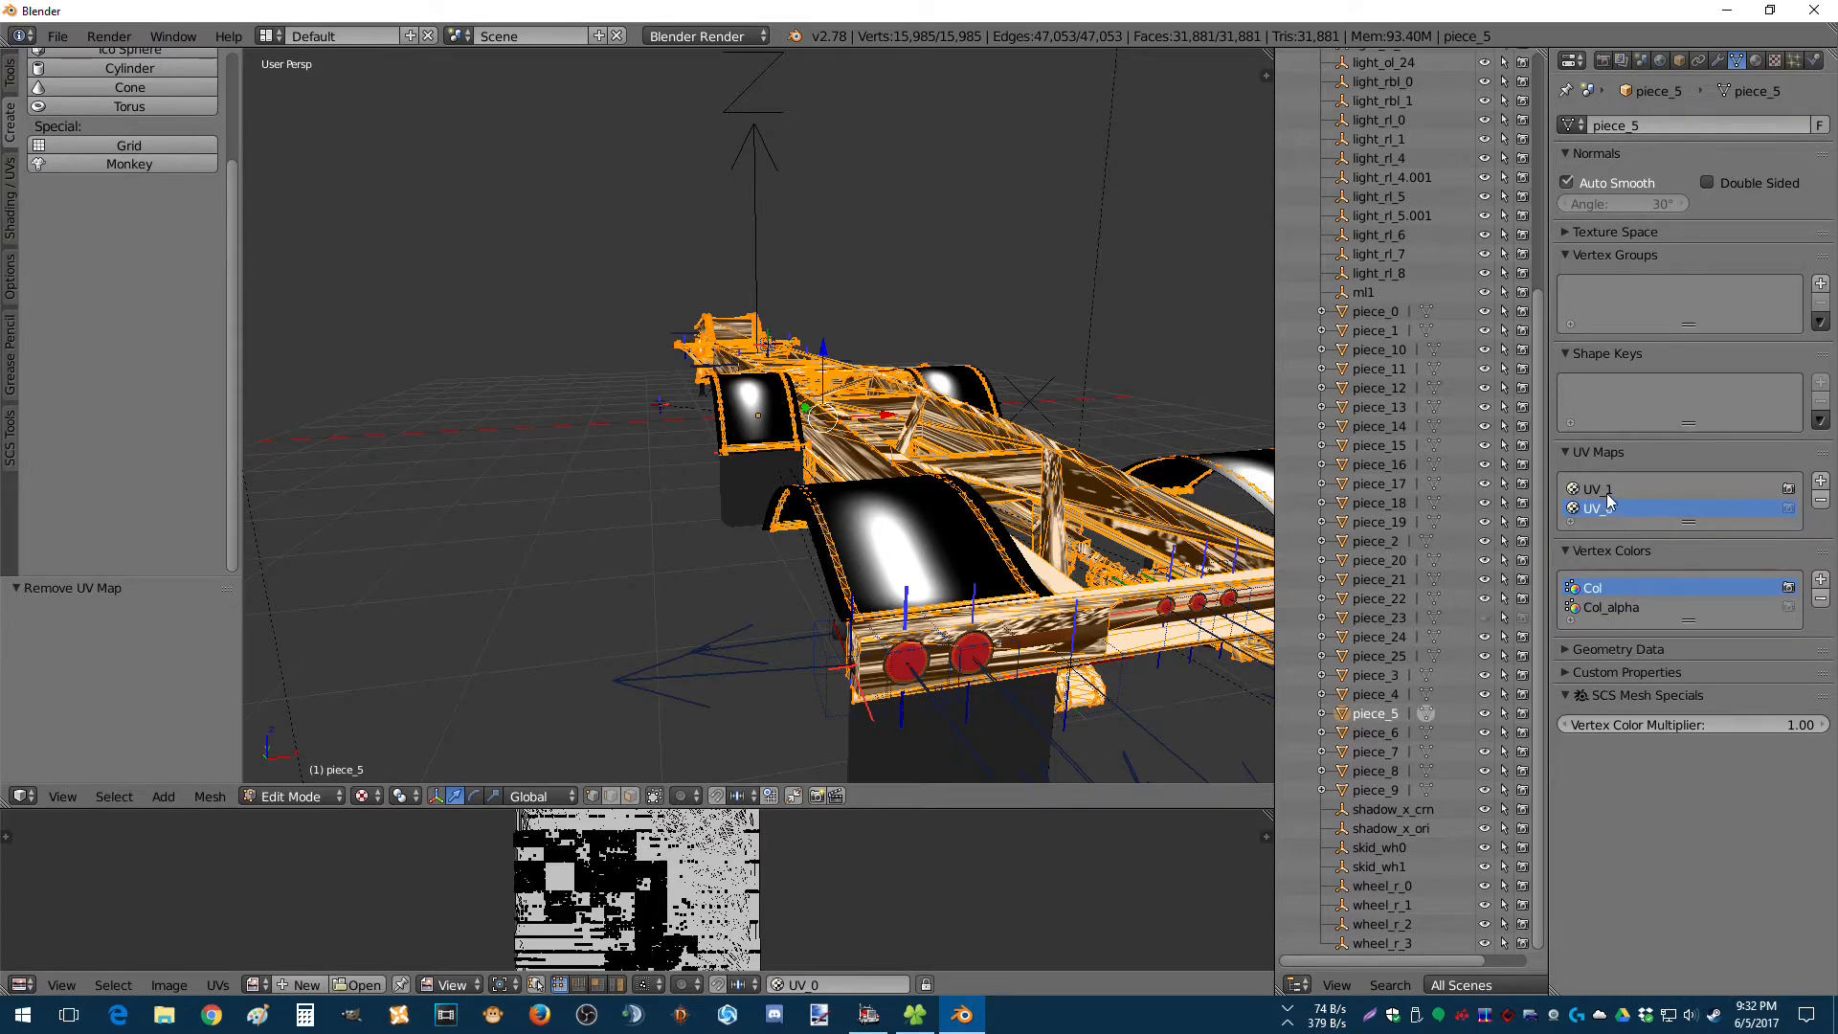
Remove the UV_1 map from piece_5 and return to Object Mode.
click(1608, 492)
click(1821, 501)
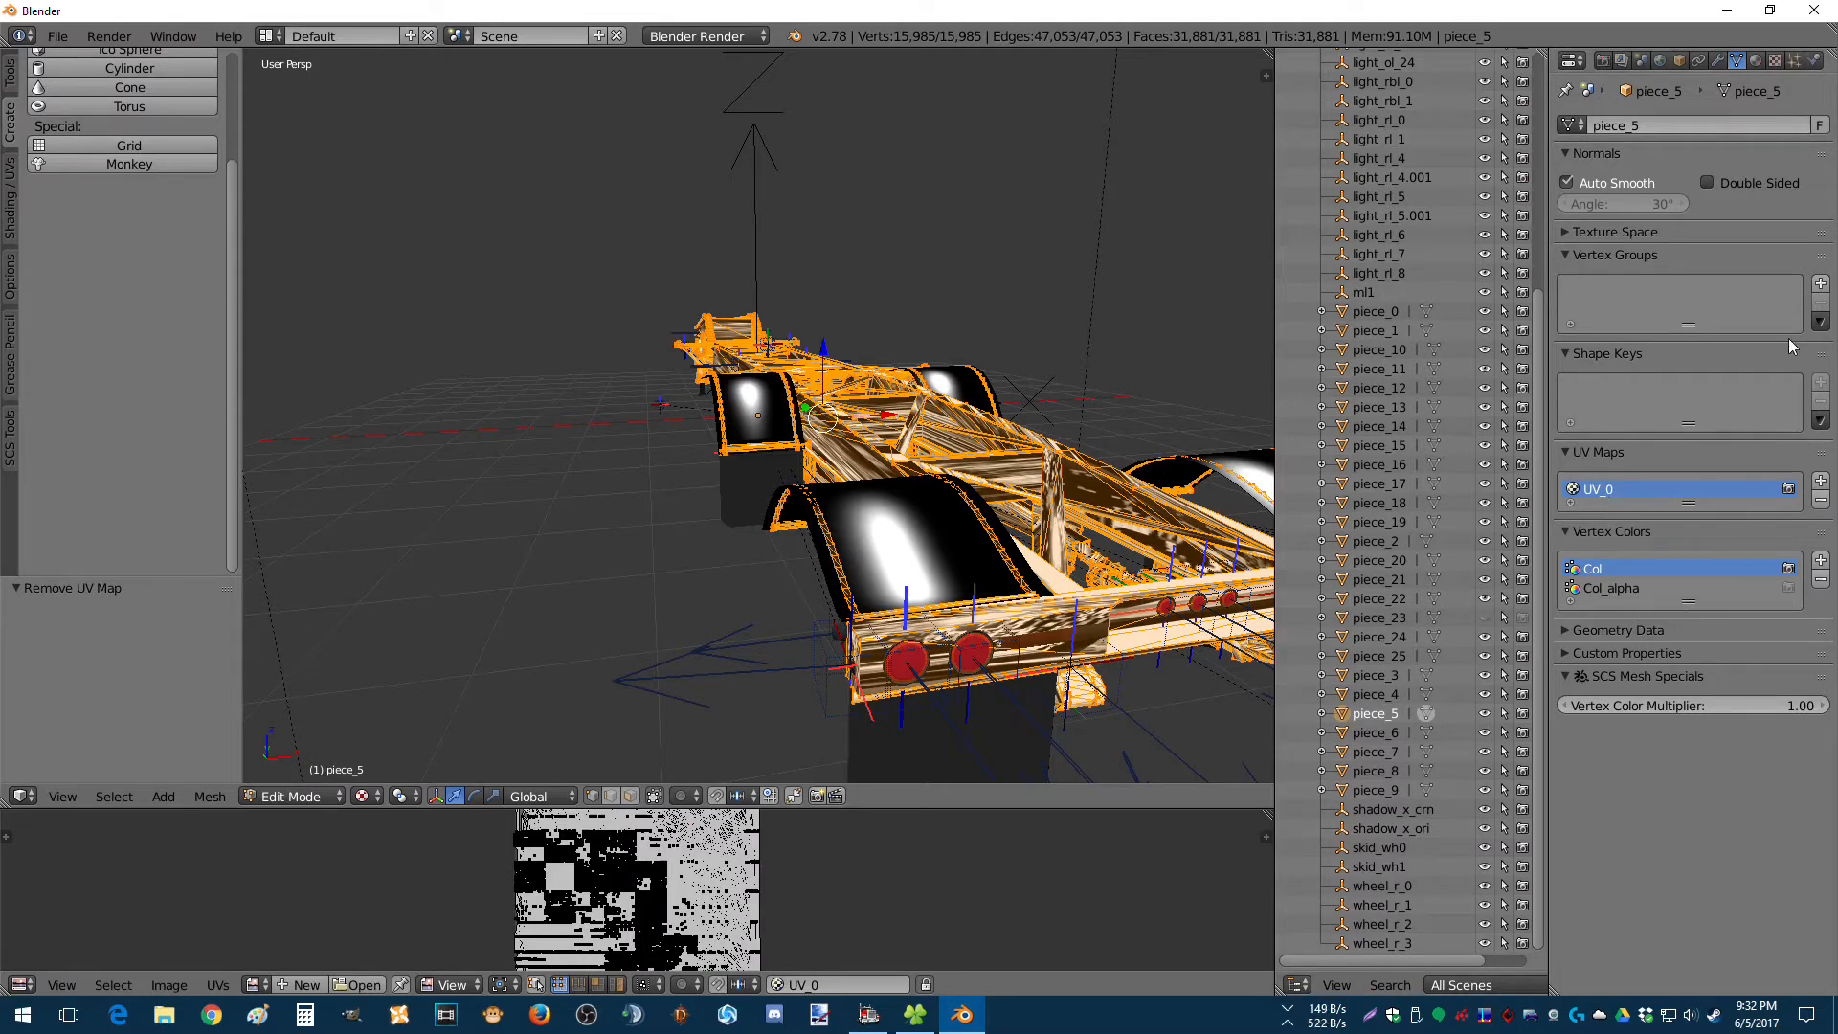
click(1755, 61)
middle_drag(876, 374, 584, 340)
key(Tab)
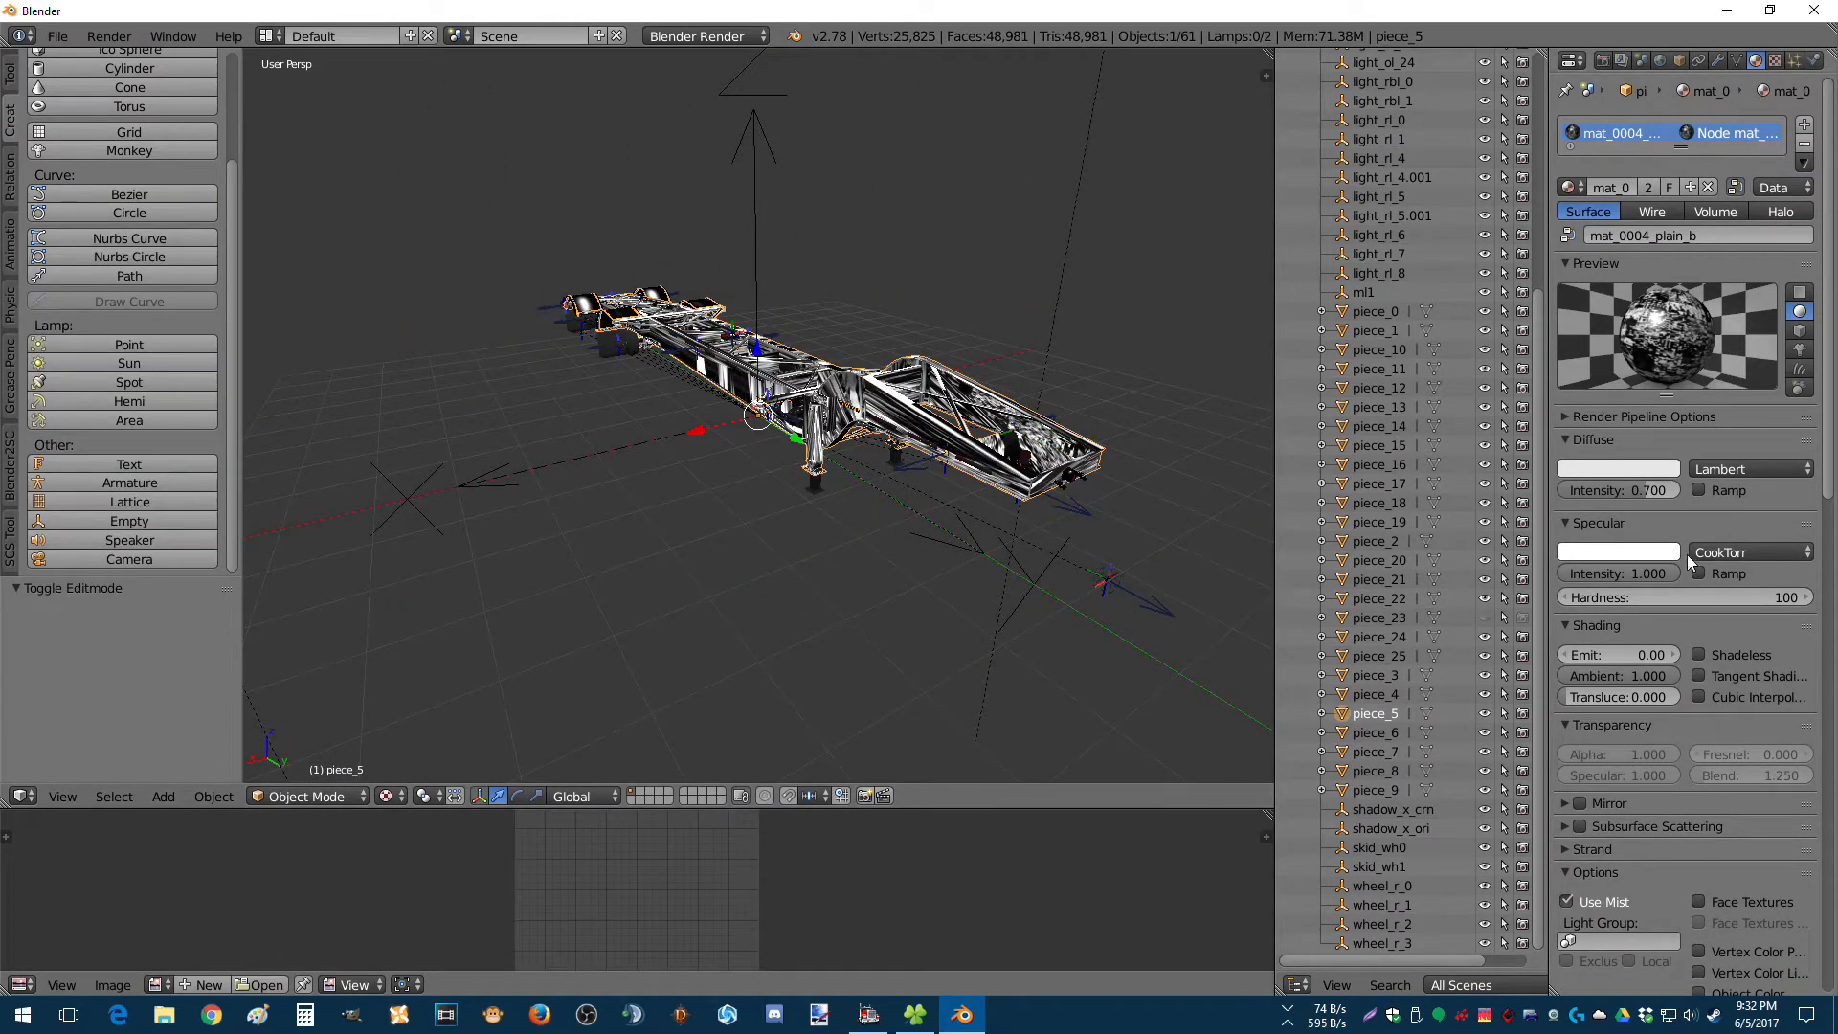
Examine the texture and object settings of piece_5, and inspect the black feet of the landing legs, piece_1.
middle_drag(1030, 544, 686, 446)
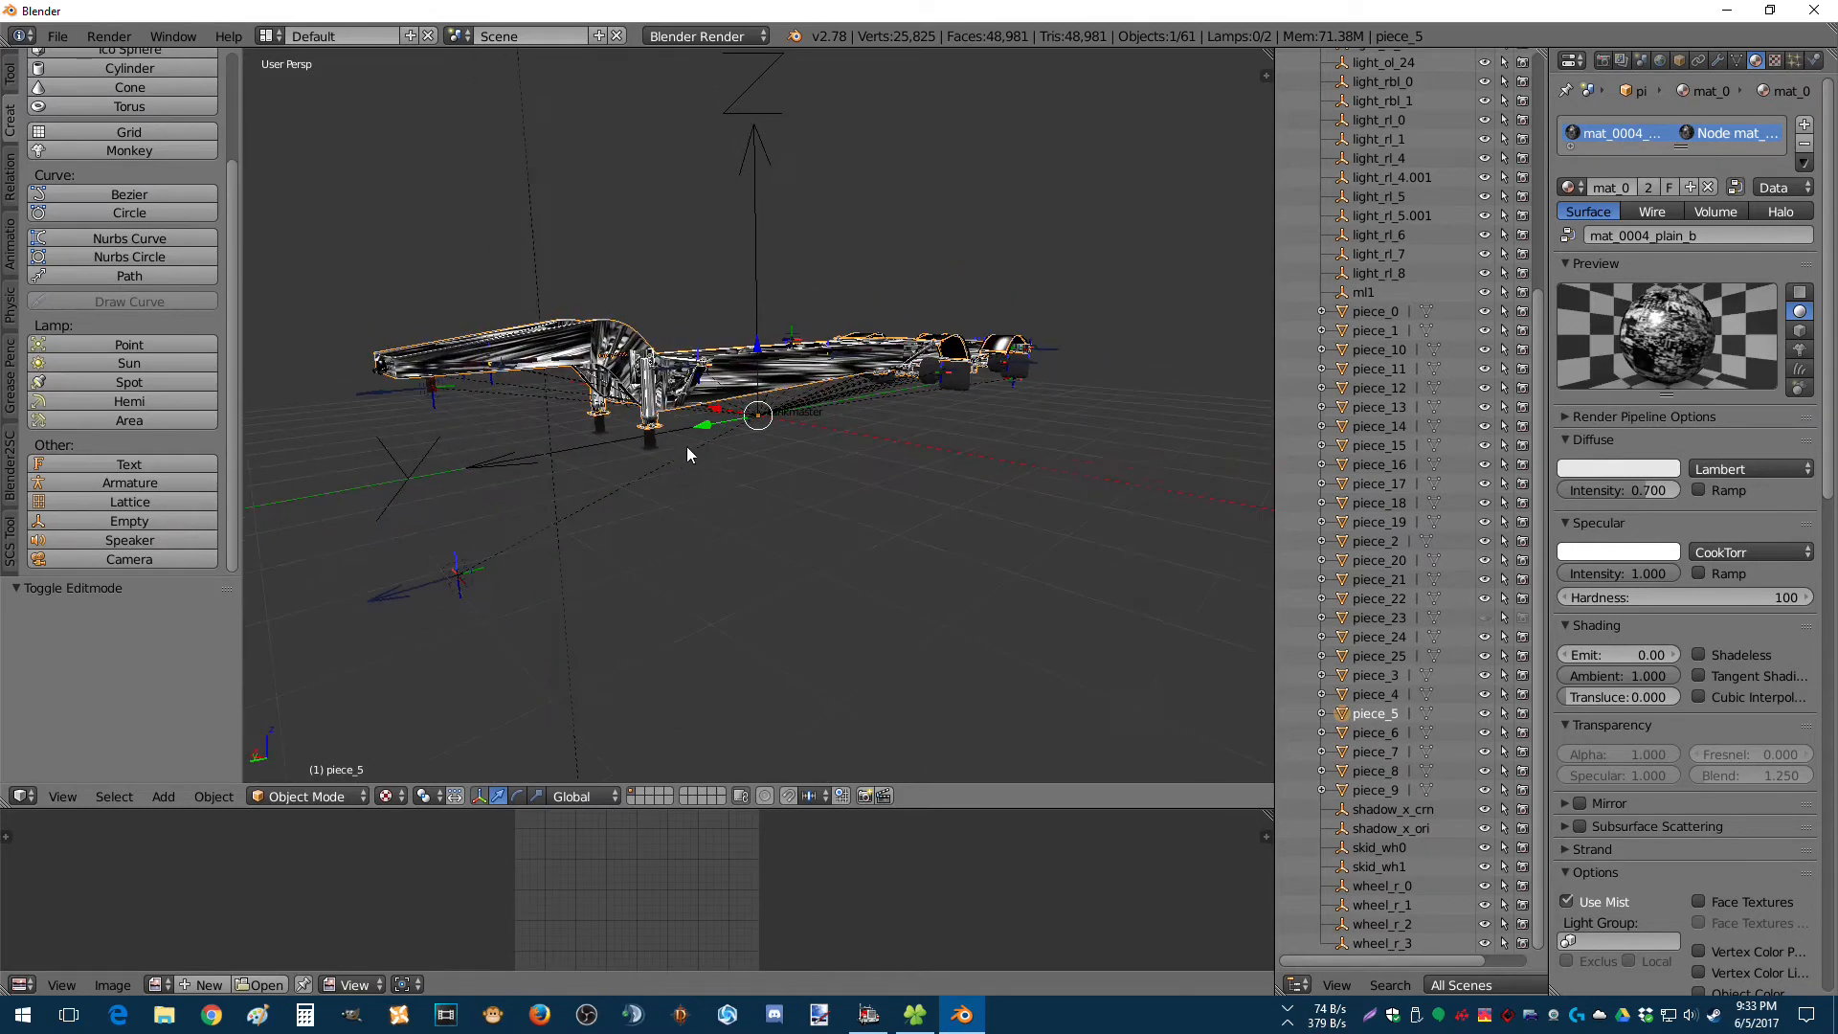
click(1776, 60)
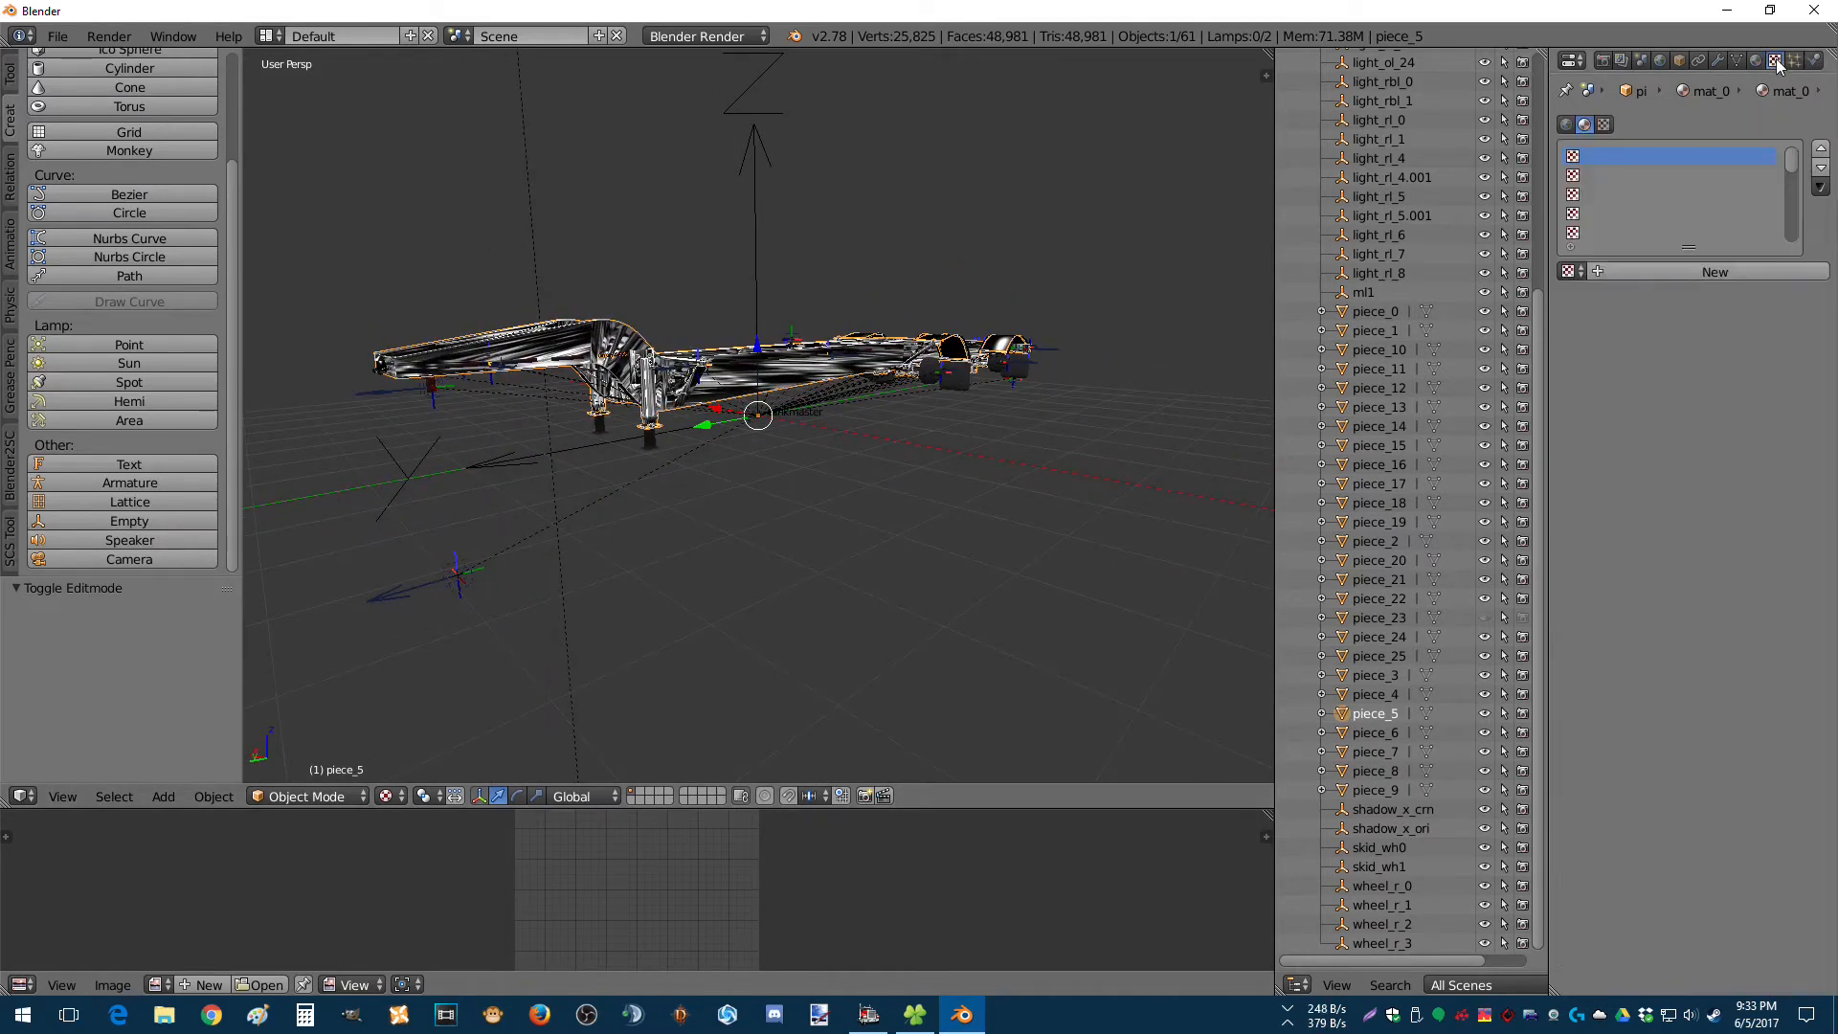
click(1678, 61)
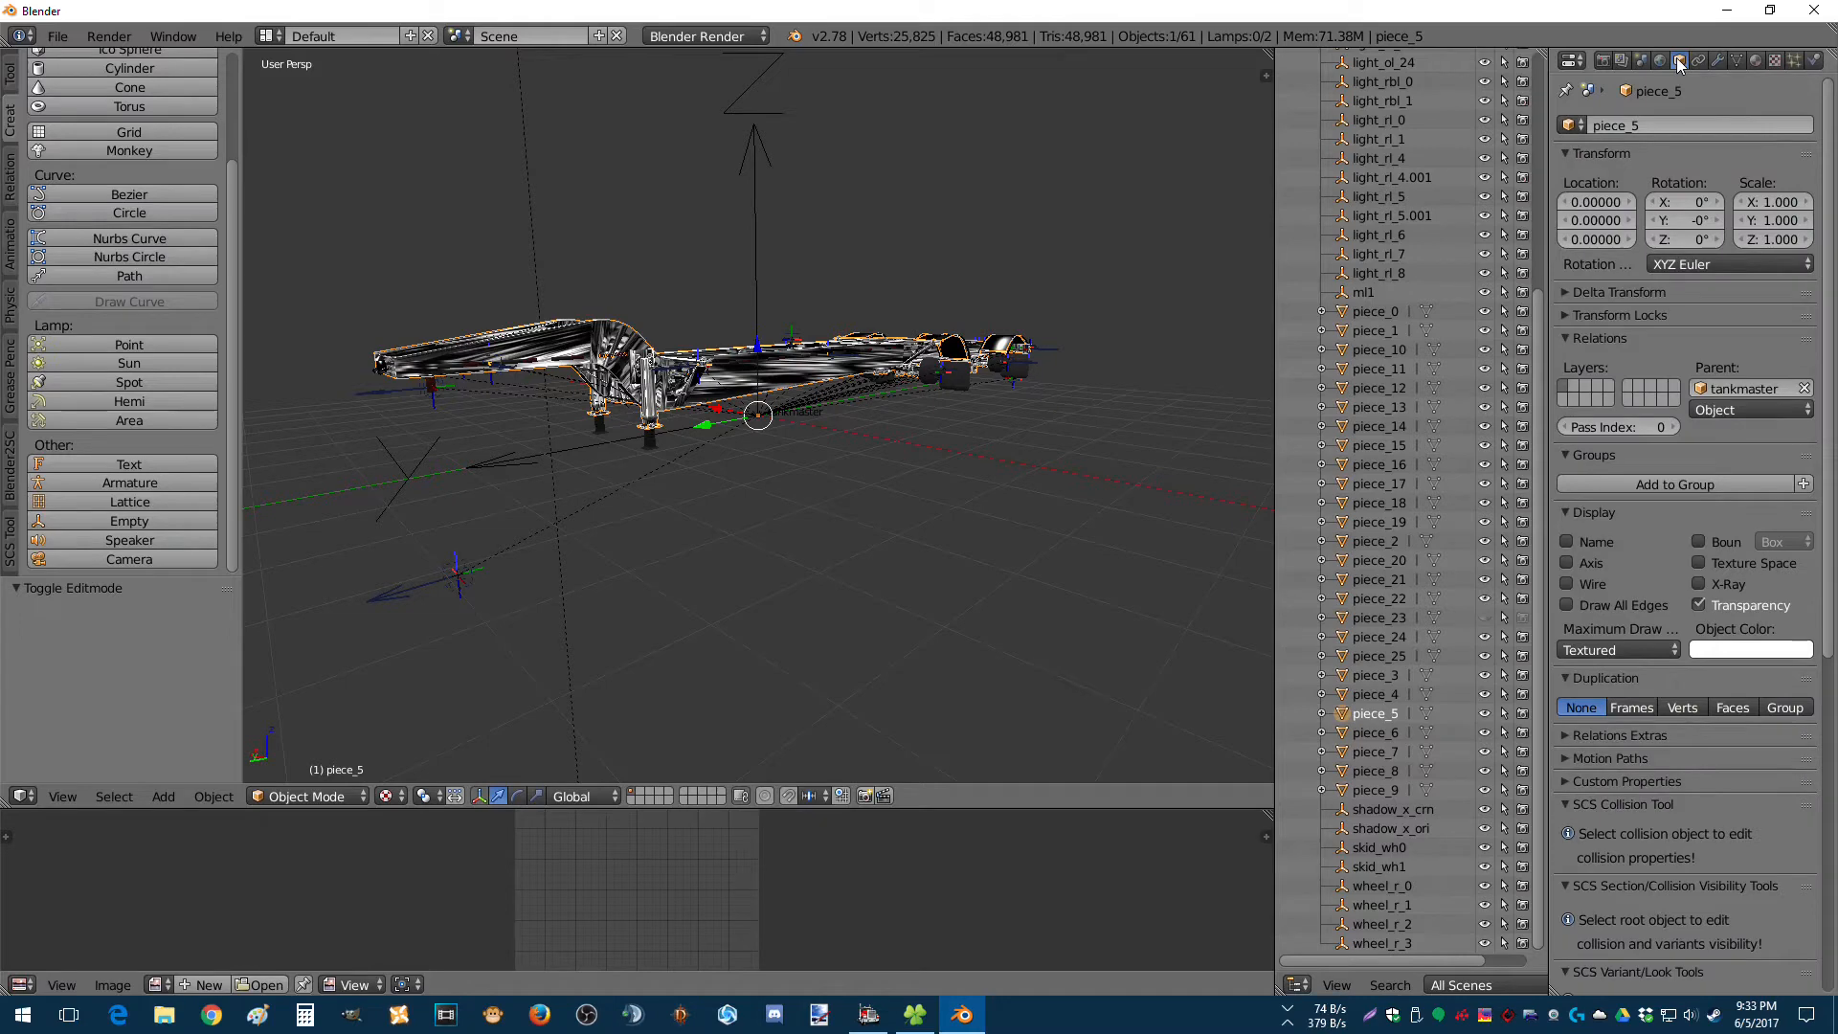
middle_drag(852, 367, 974, 337)
scroll(843, 411, up, 4)
middle_drag(841, 412, 739, 438)
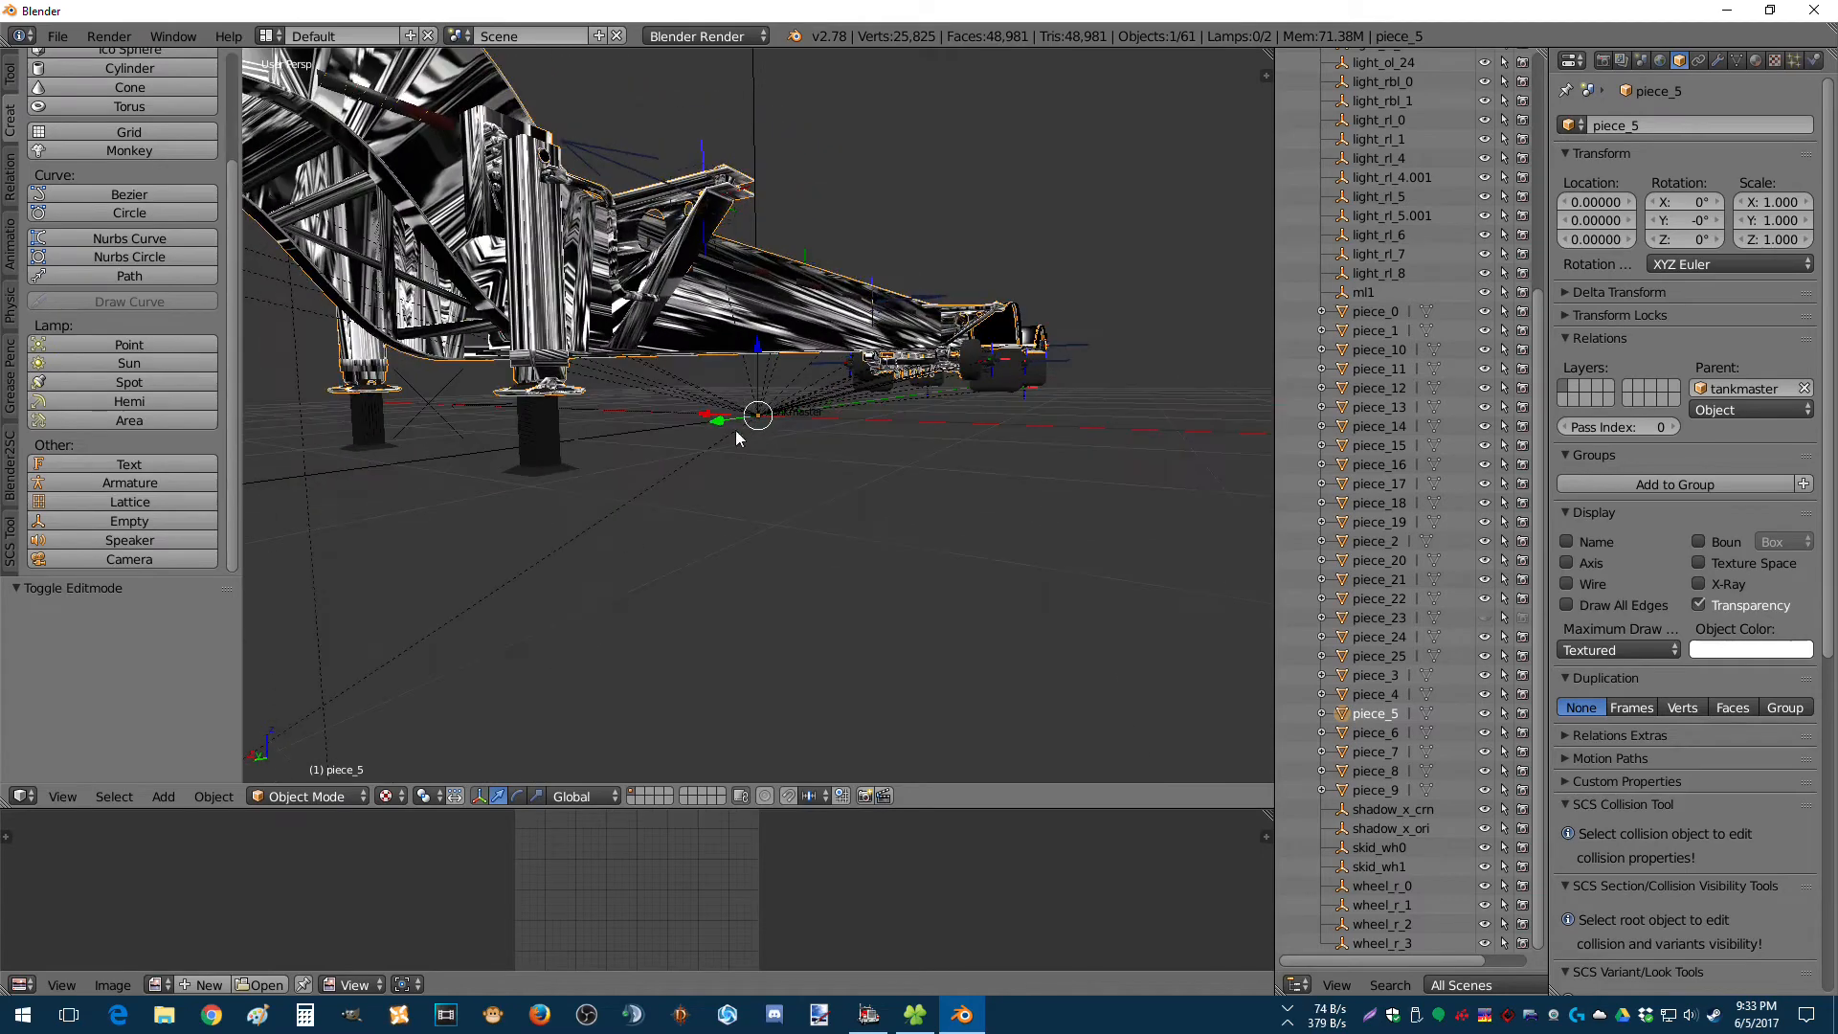
right_click(528, 429)
middle_drag(533, 423, 990, 375)
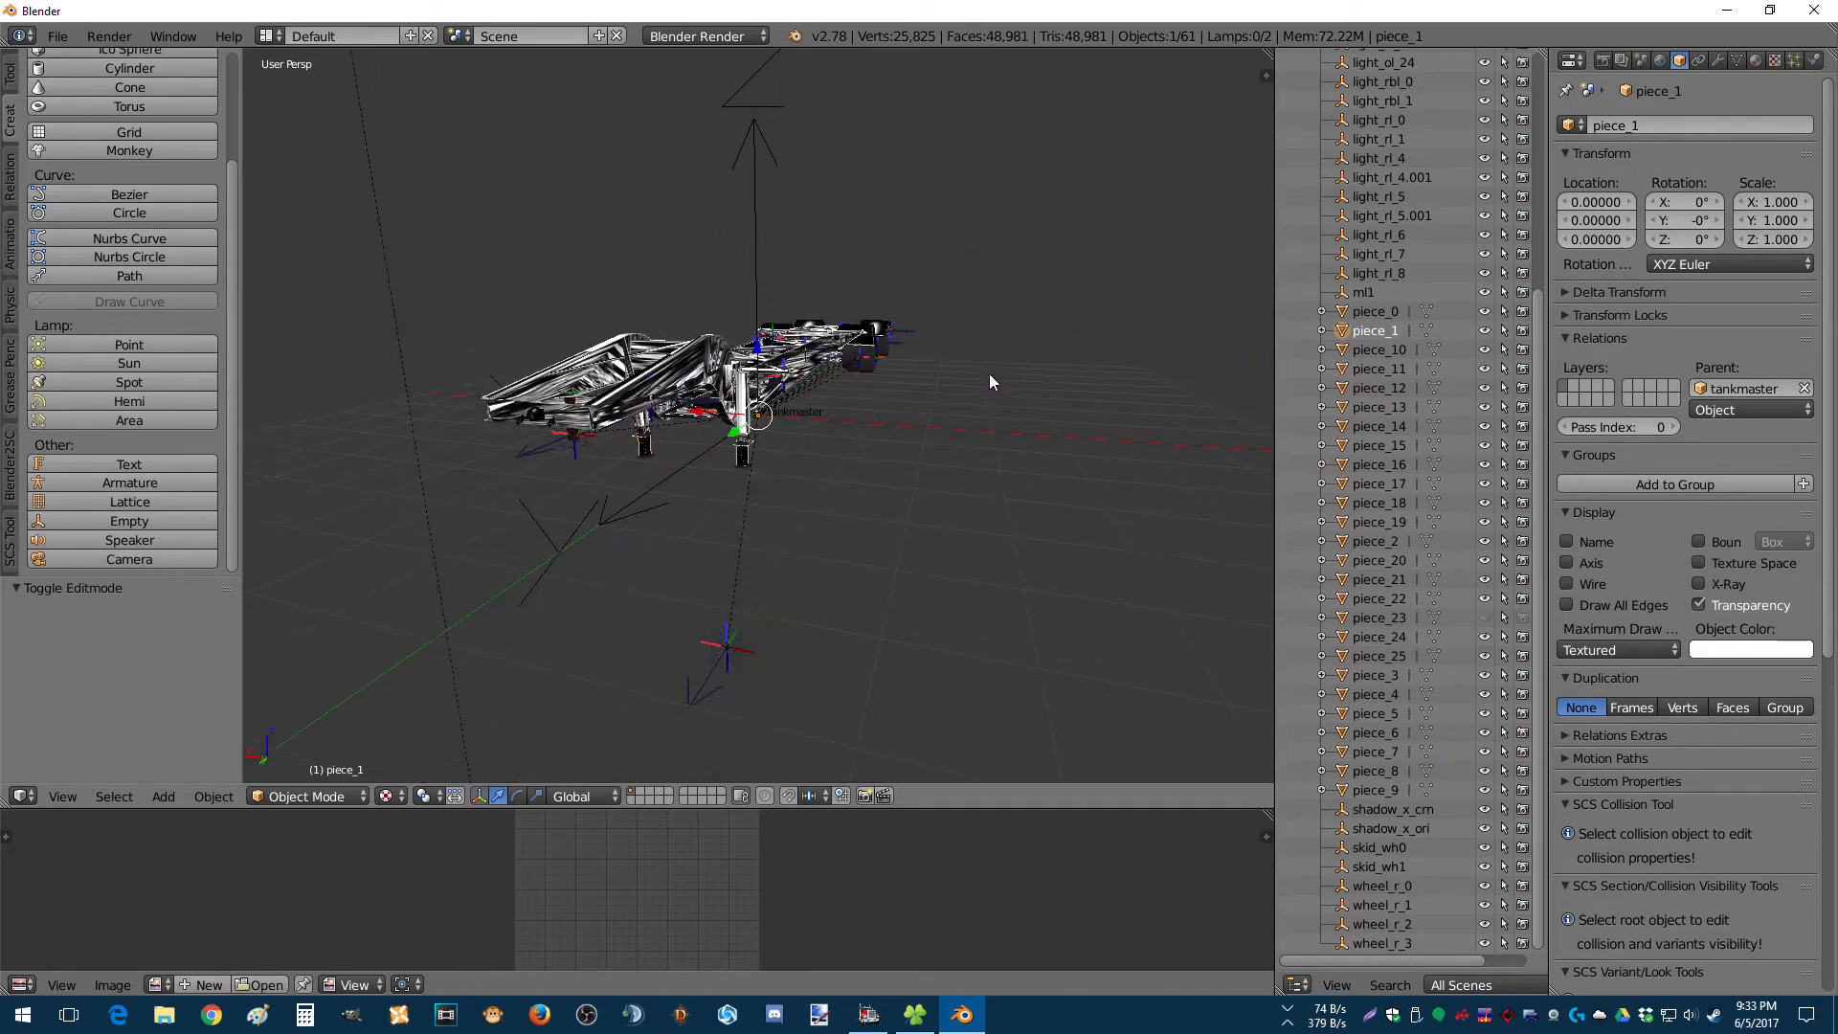
Reselect the trailer frame mesh, piece_5, and unlink its mat_0004_plain_b material.
right_click(638, 399)
middle_drag(863, 427, 1032, 472)
key(Tab)
key(Tab)
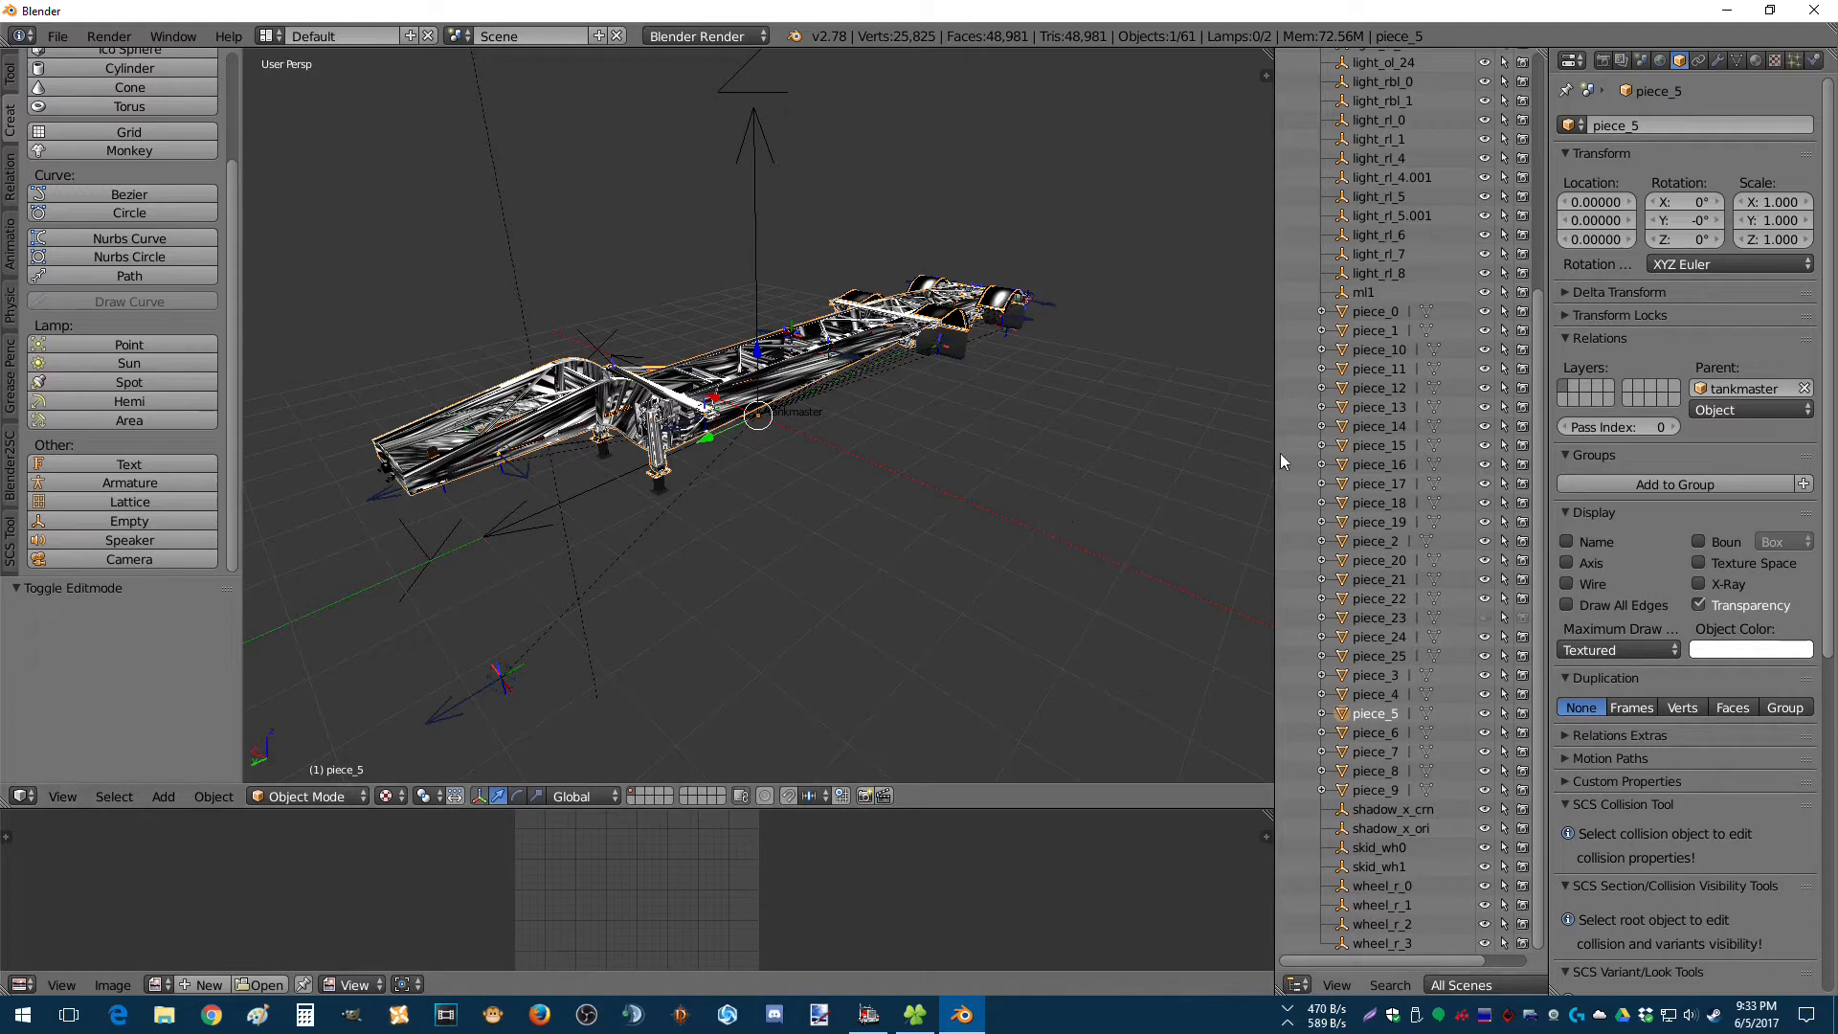
click(1755, 60)
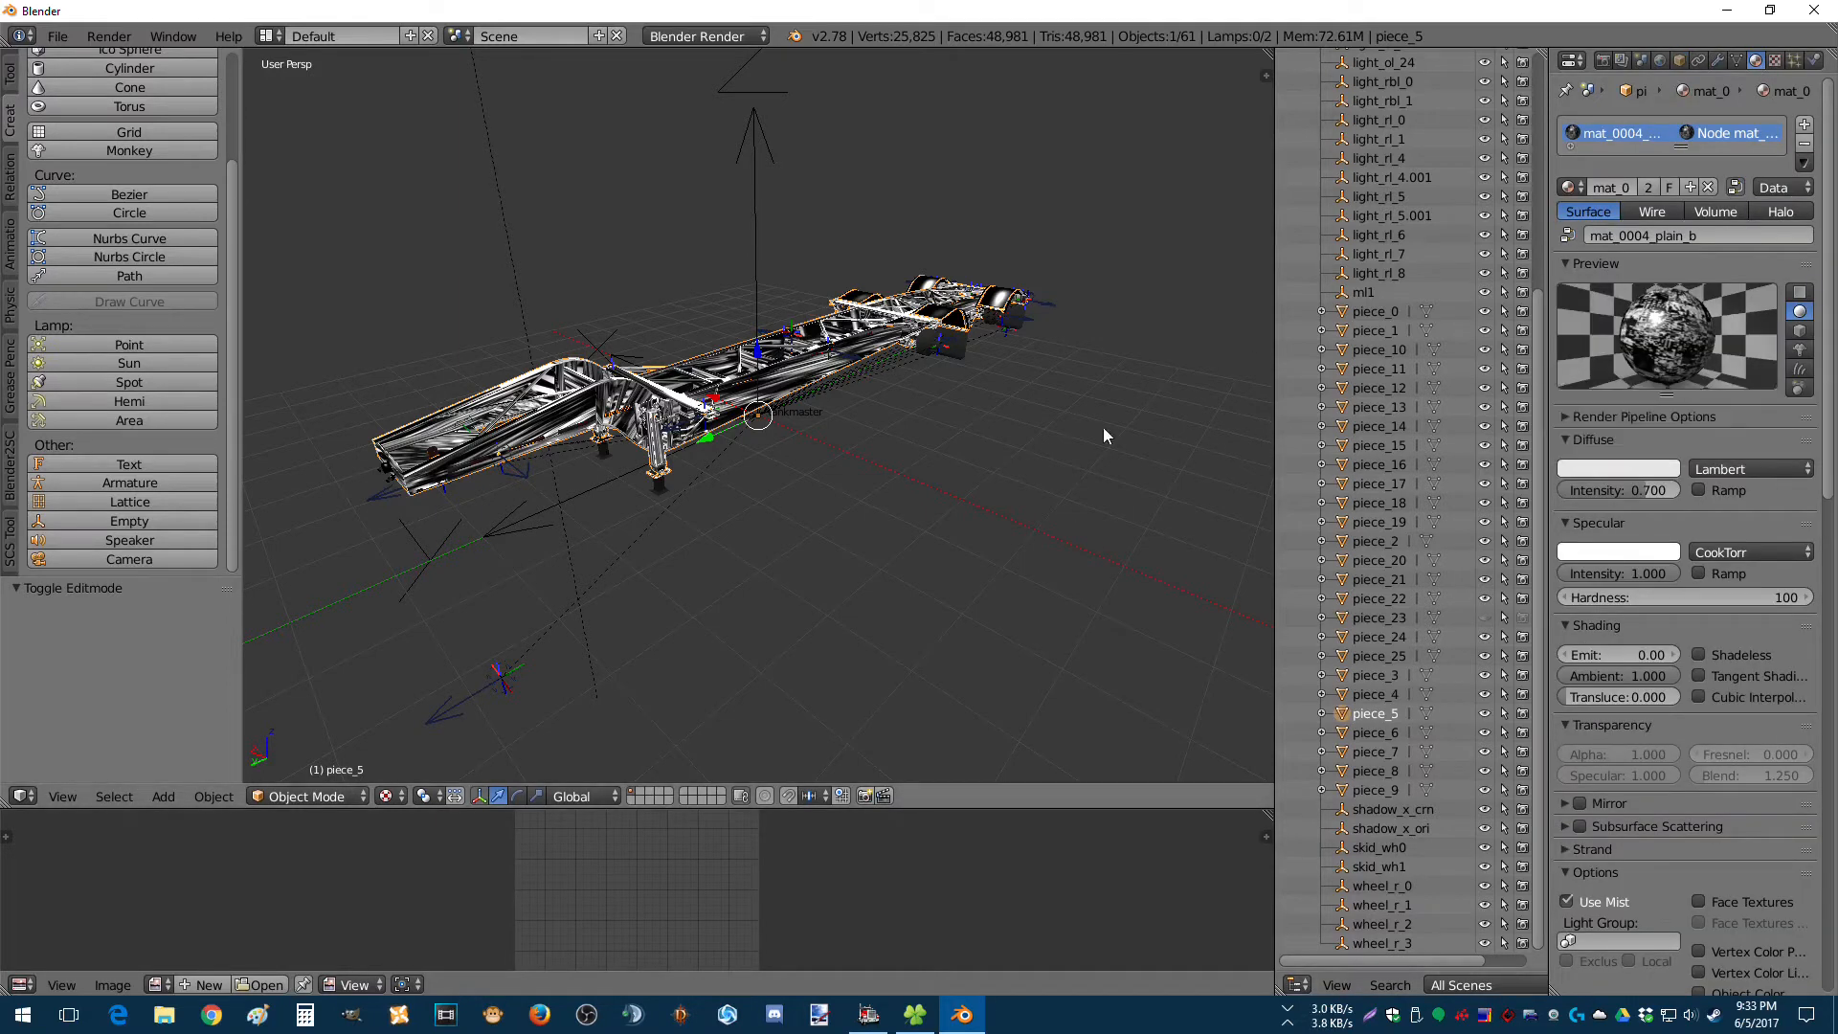
click(1708, 187)
mouse_move(787, 538)
middle_down()
mouse_move(745, 512)
mouse_move(801, 514)
middle_up()
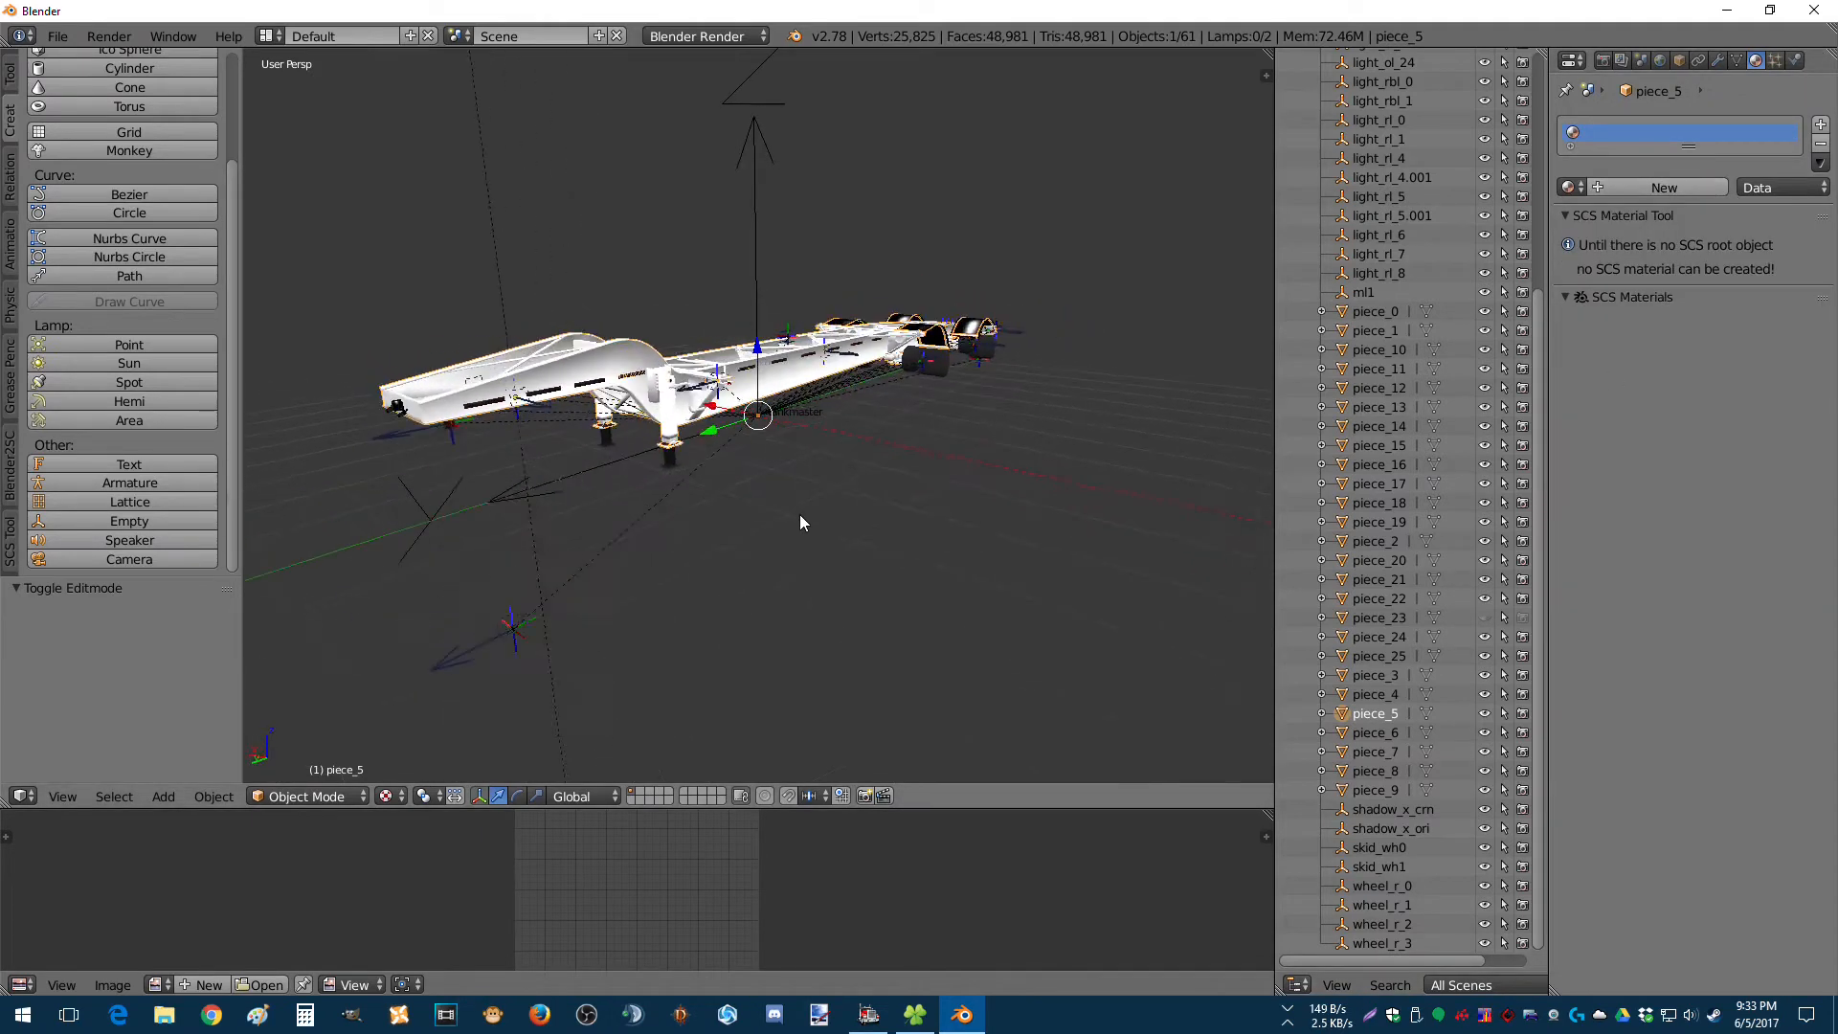
scroll(685, 463, up, 6)
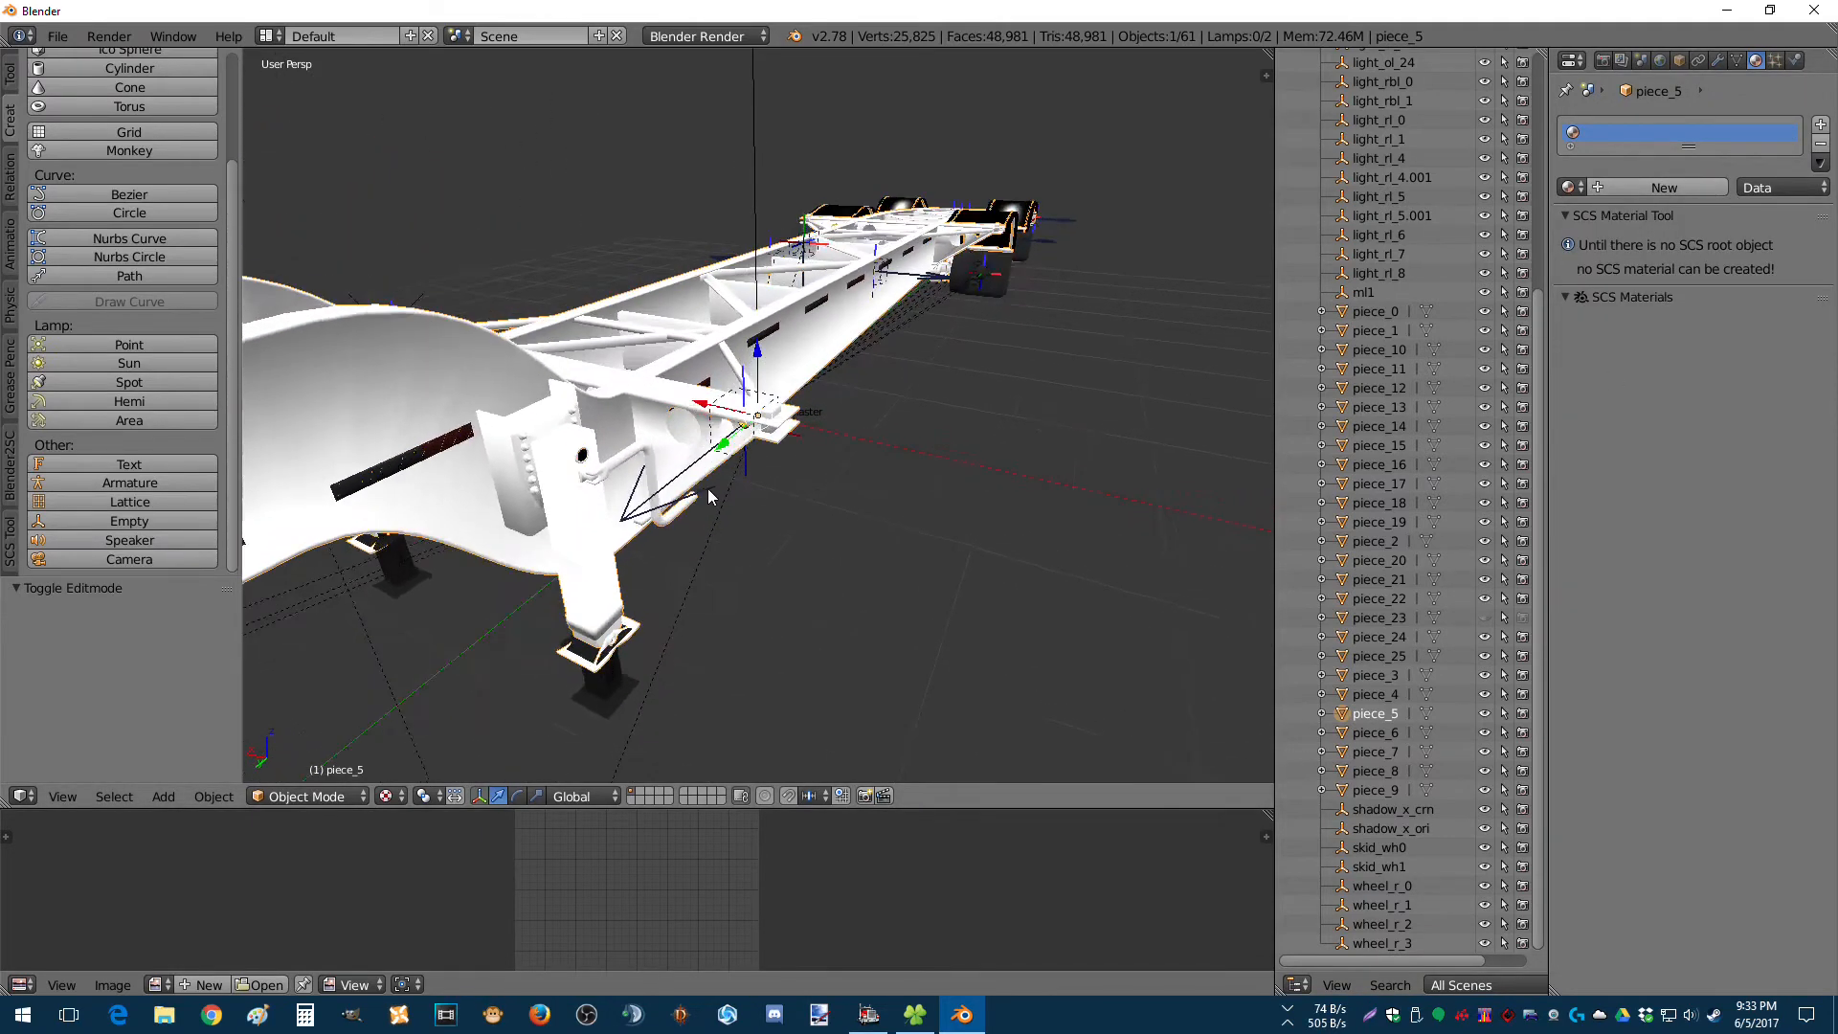
scroll(708, 488, down, 2)
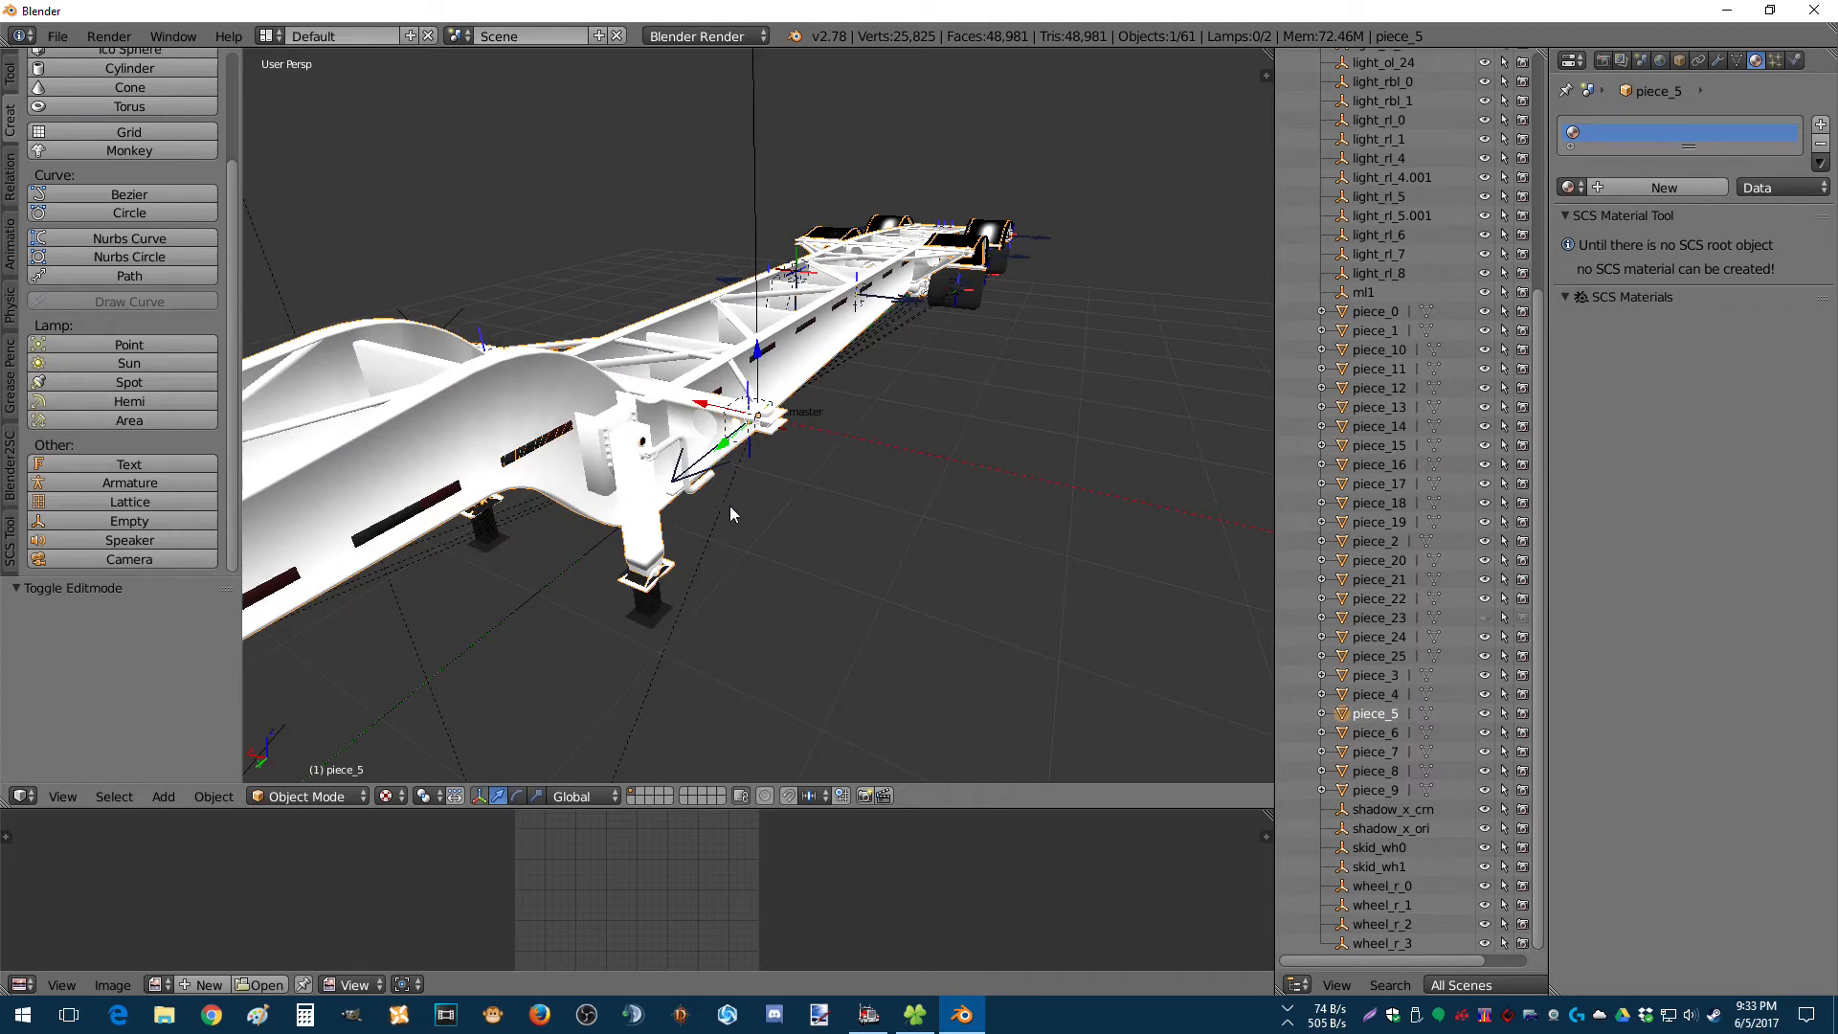
Add an Edge Split modifier to the trailer frame, piece_5, and apply it.
click(1677, 60)
click(1737, 60)
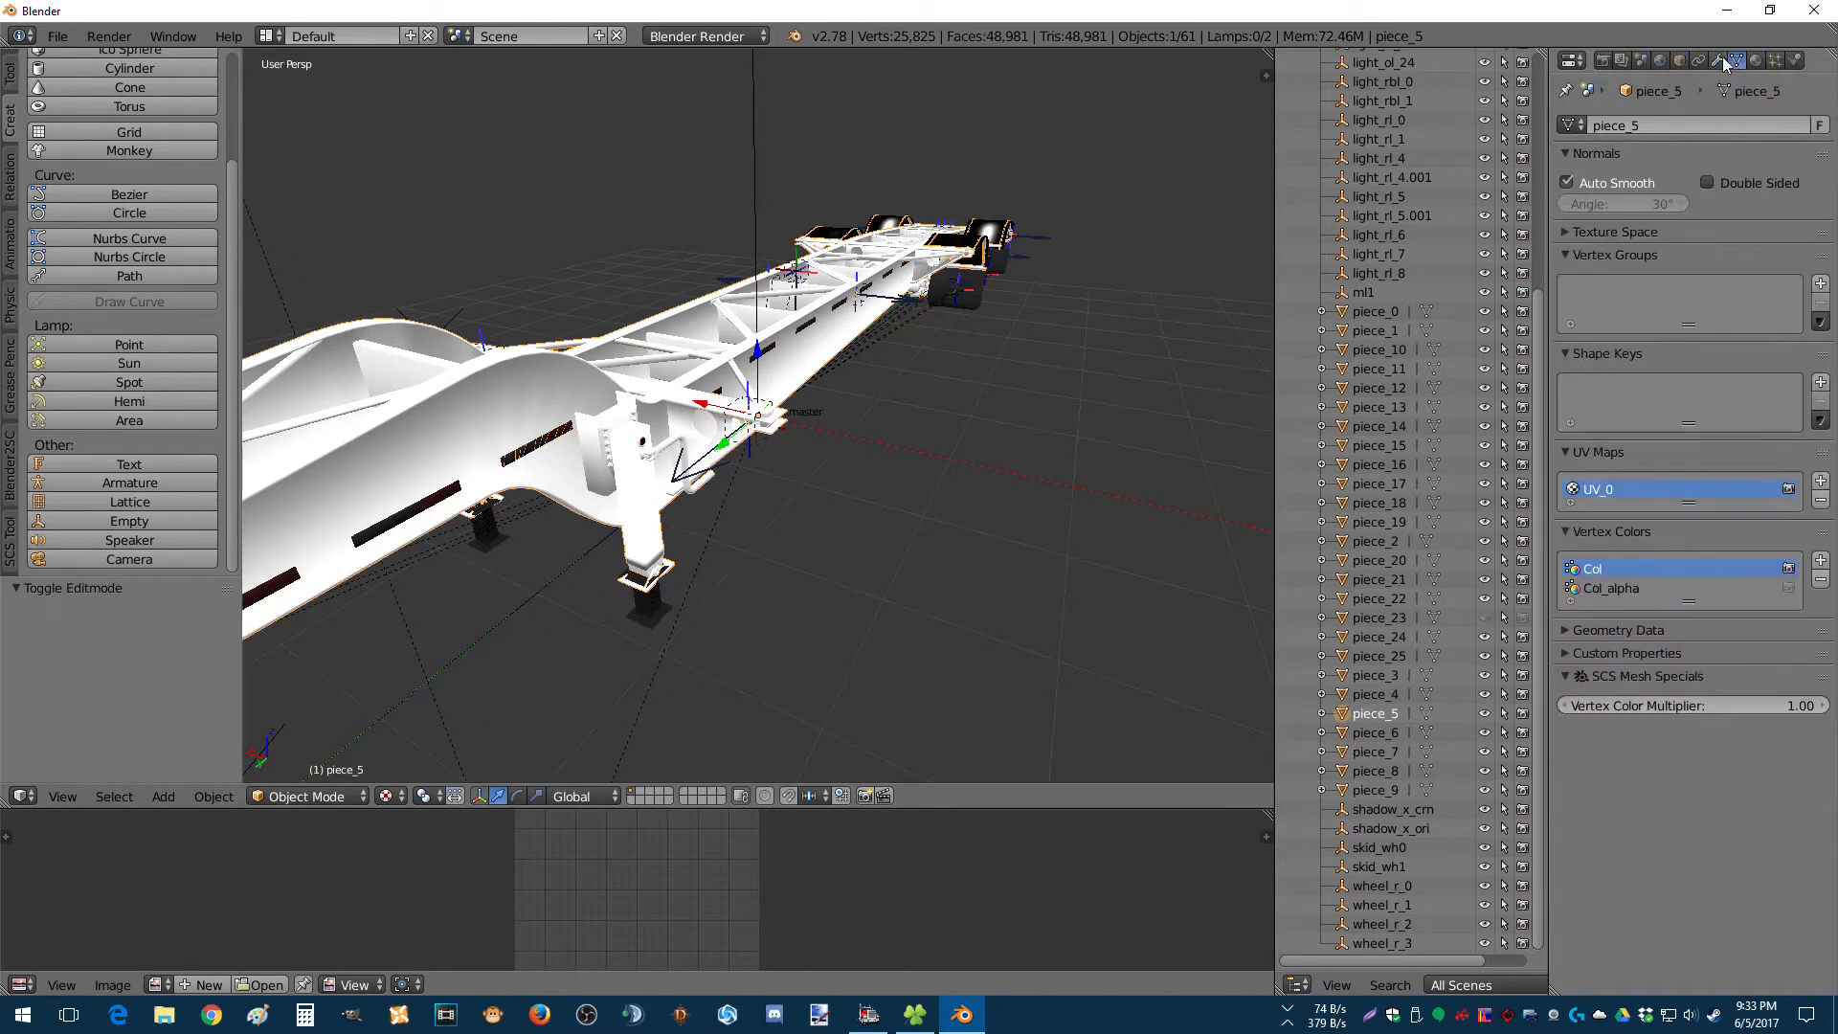
click(1719, 59)
click(1670, 128)
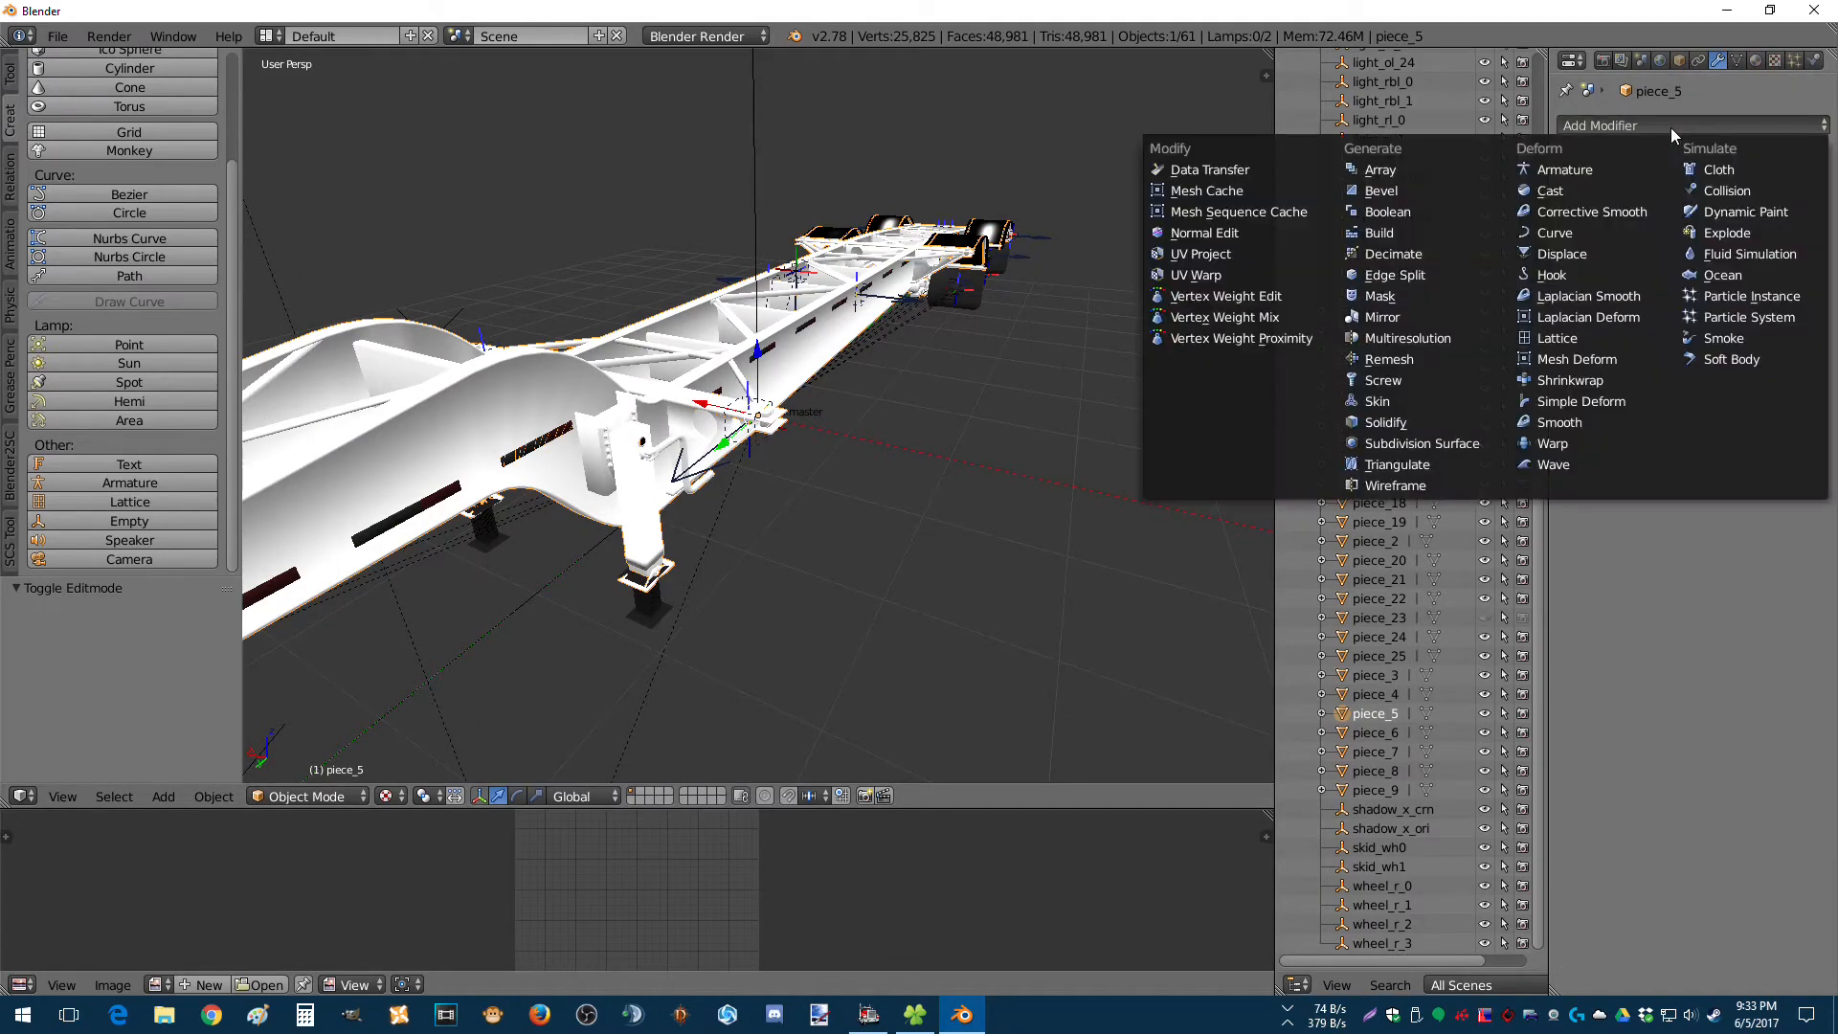
click(1423, 274)
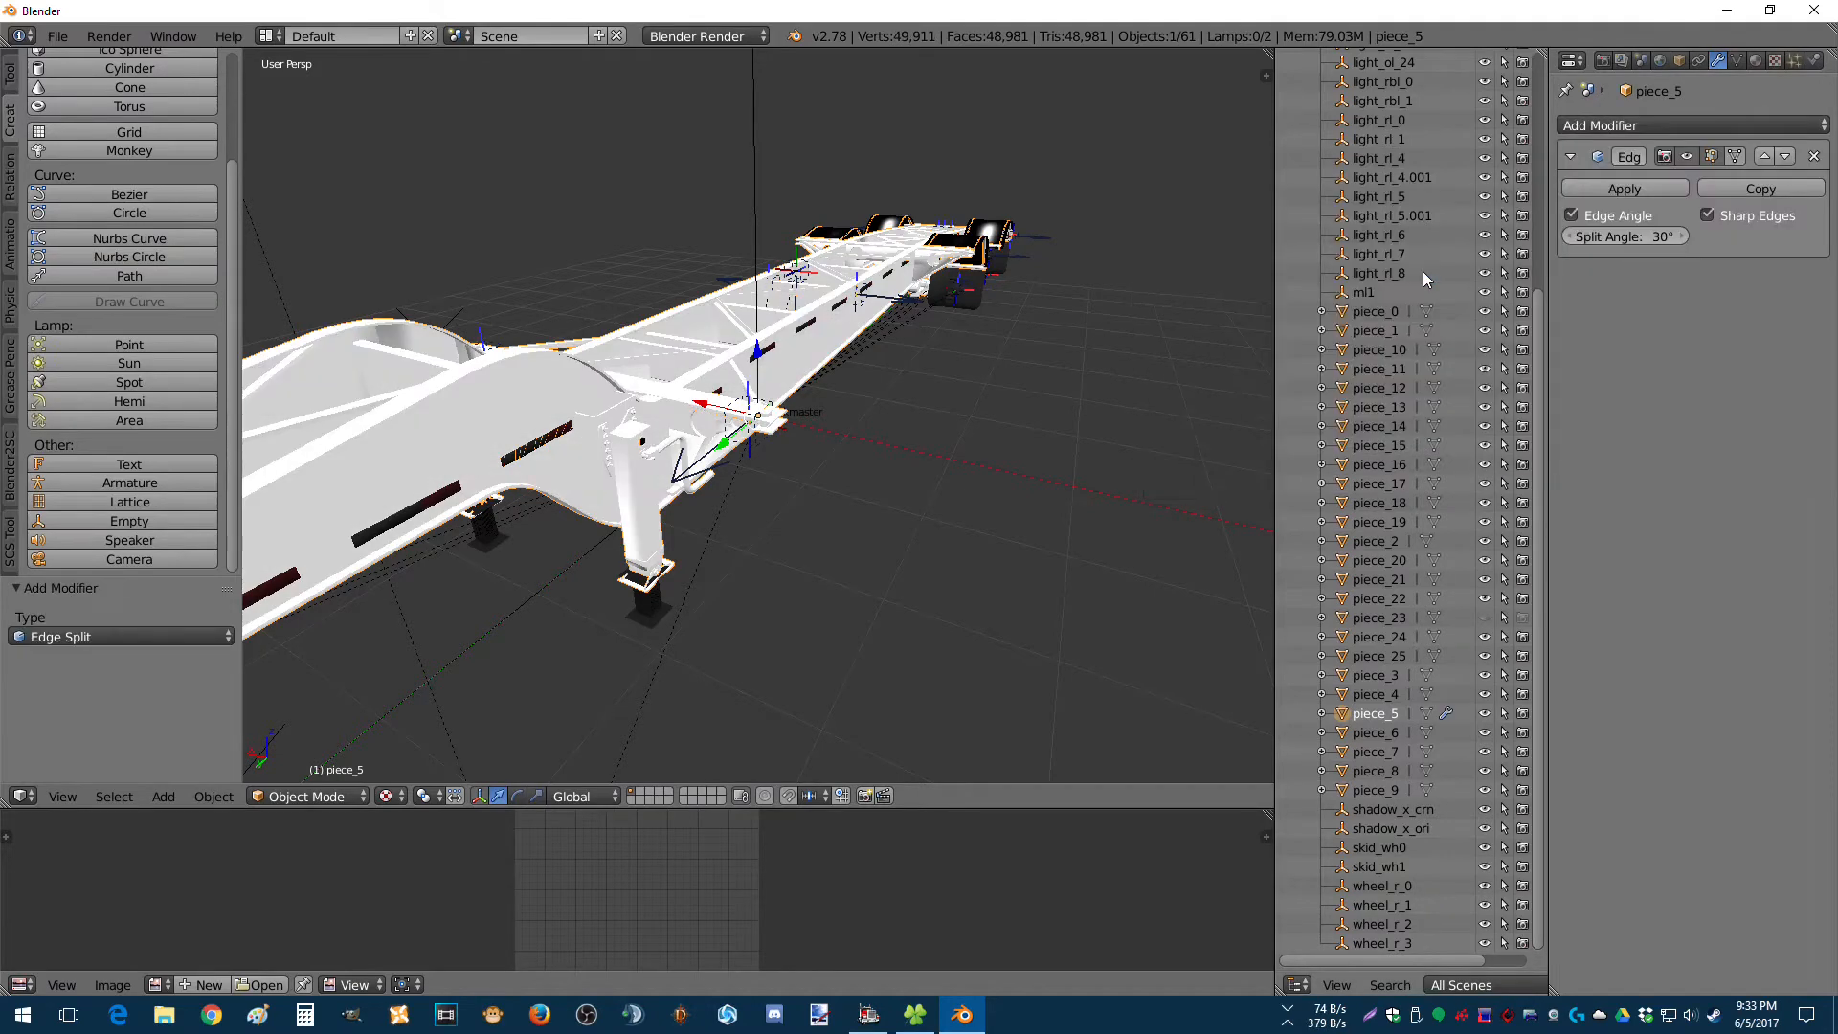
middle_drag(803, 327, 699, 322)
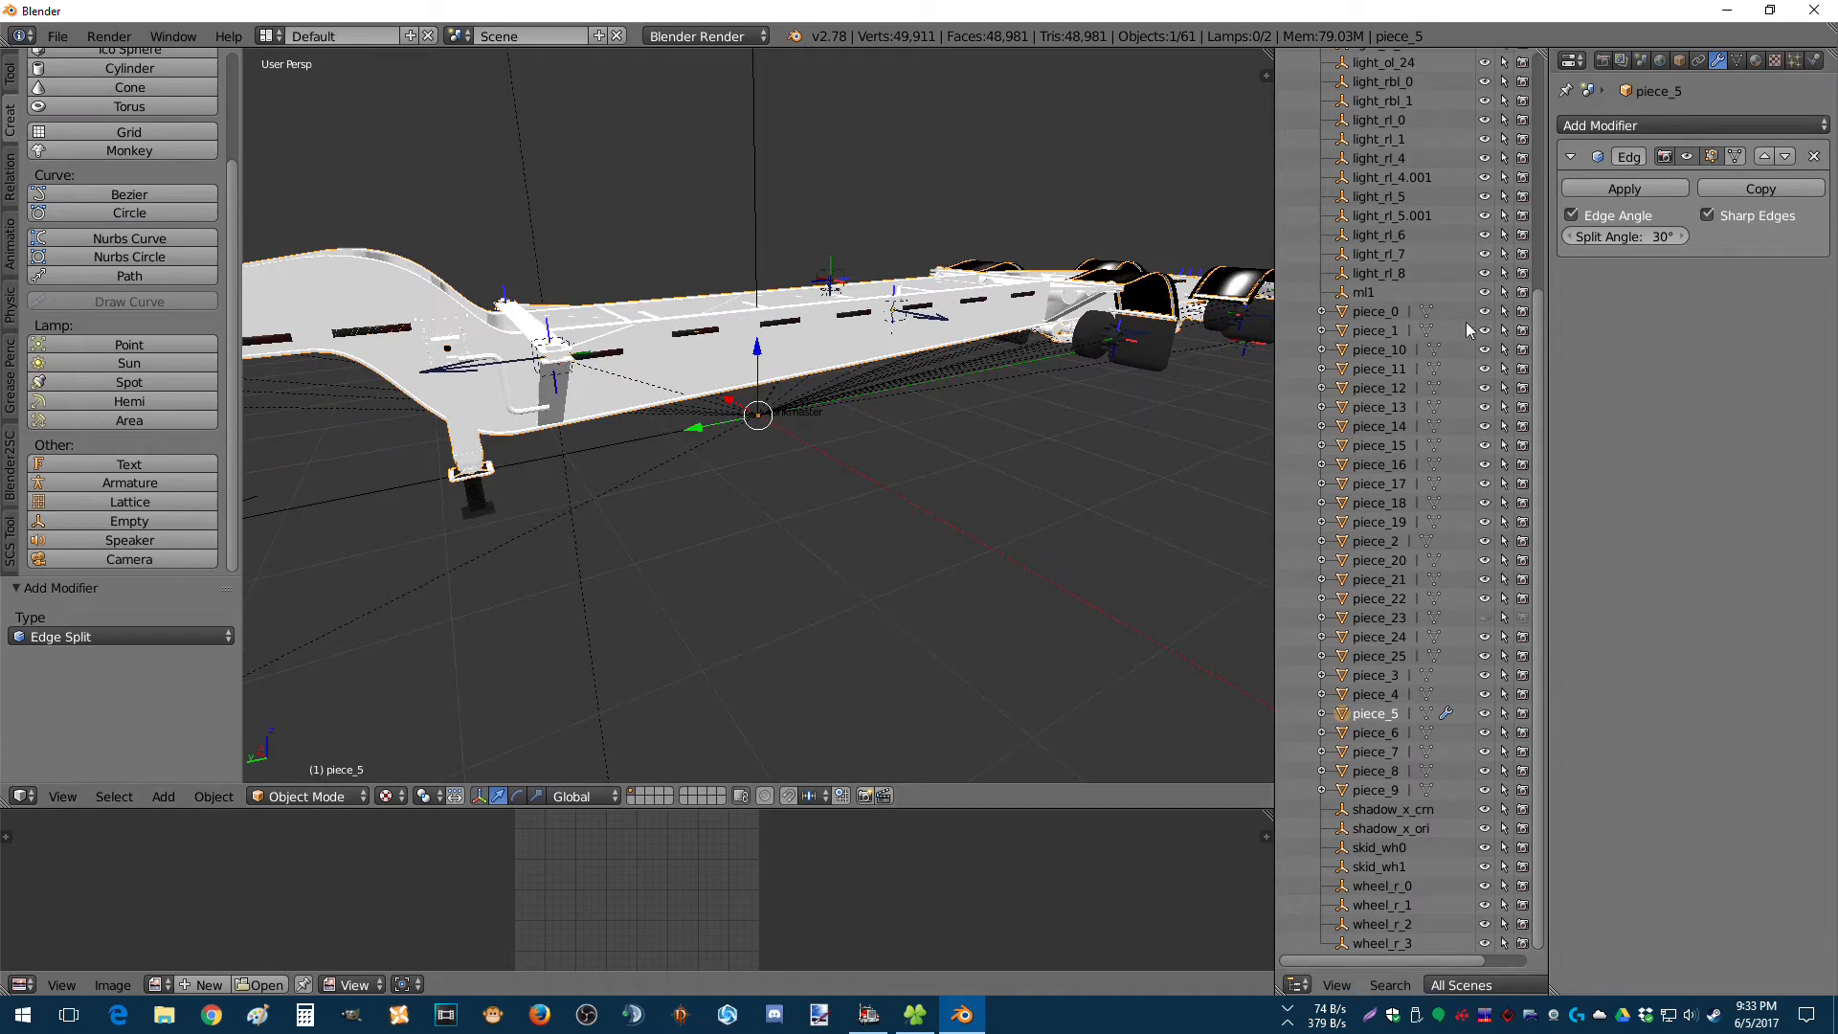
click(1624, 189)
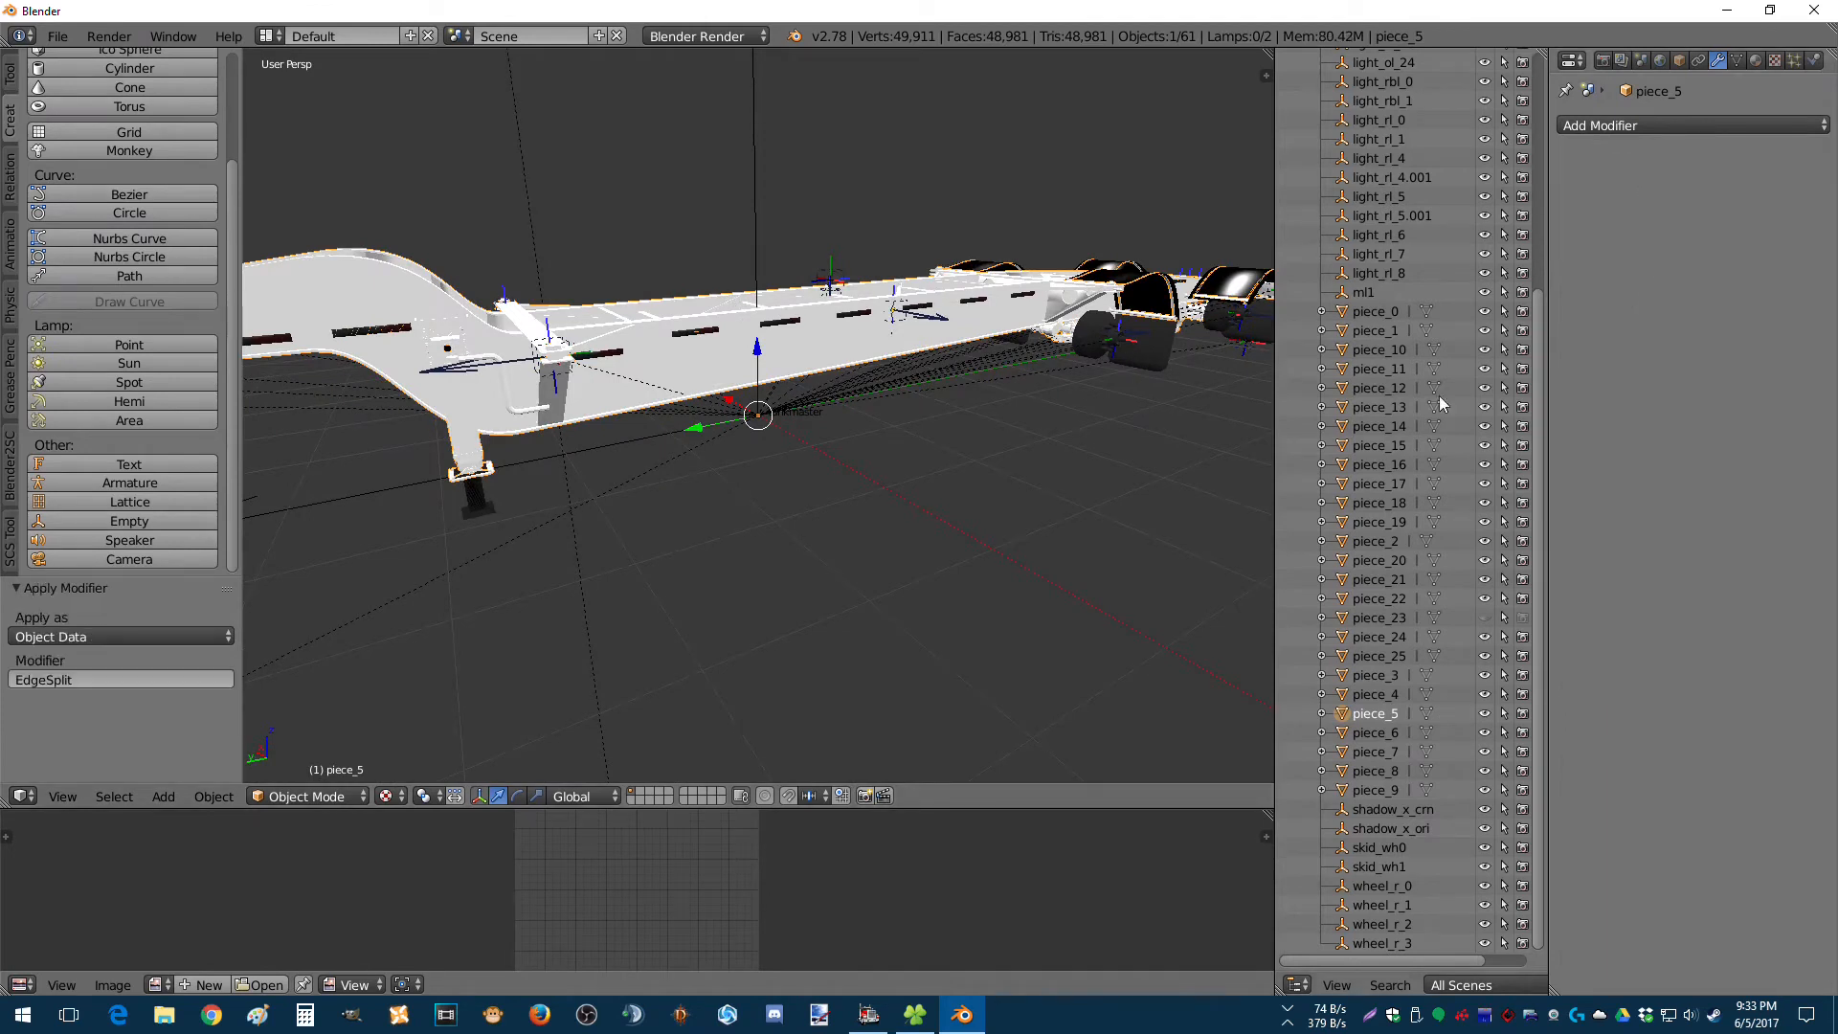
Select the black fenders, piece_4, and add and apply an Edge Split modifier on them.
middle_drag(994, 415, 787, 410)
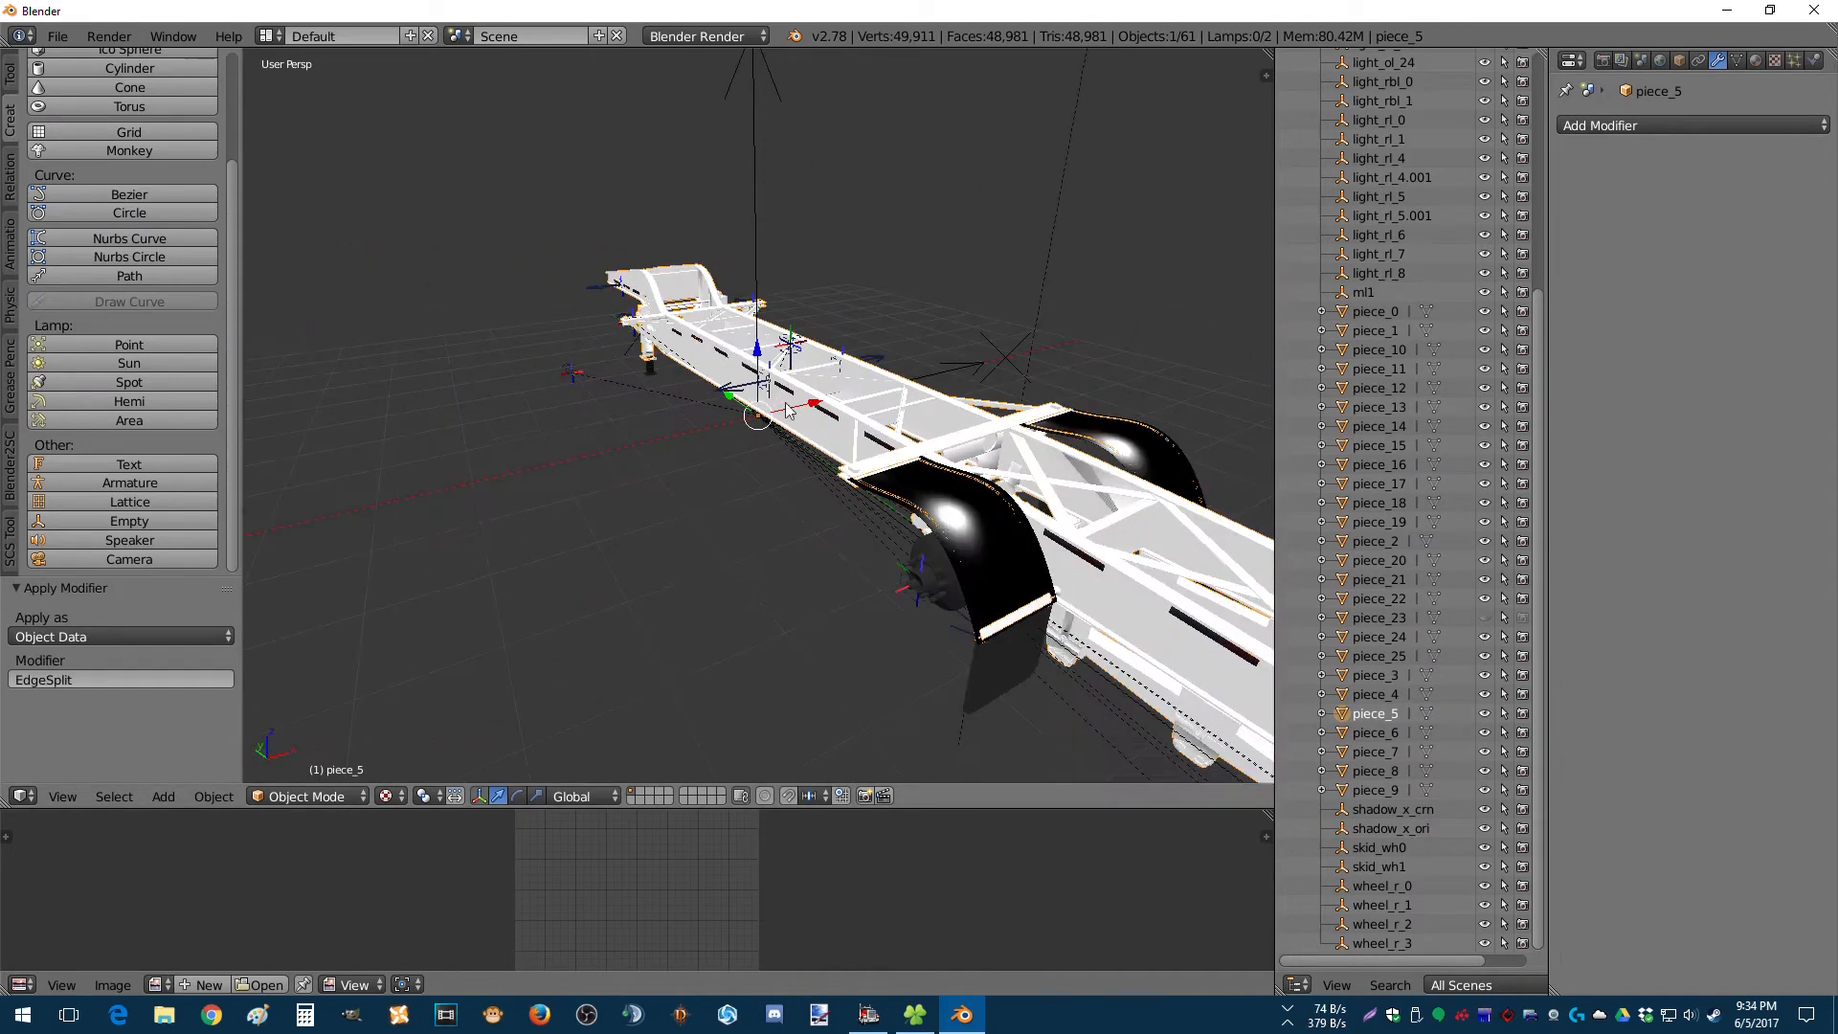
right_click(970, 520)
click(1633, 126)
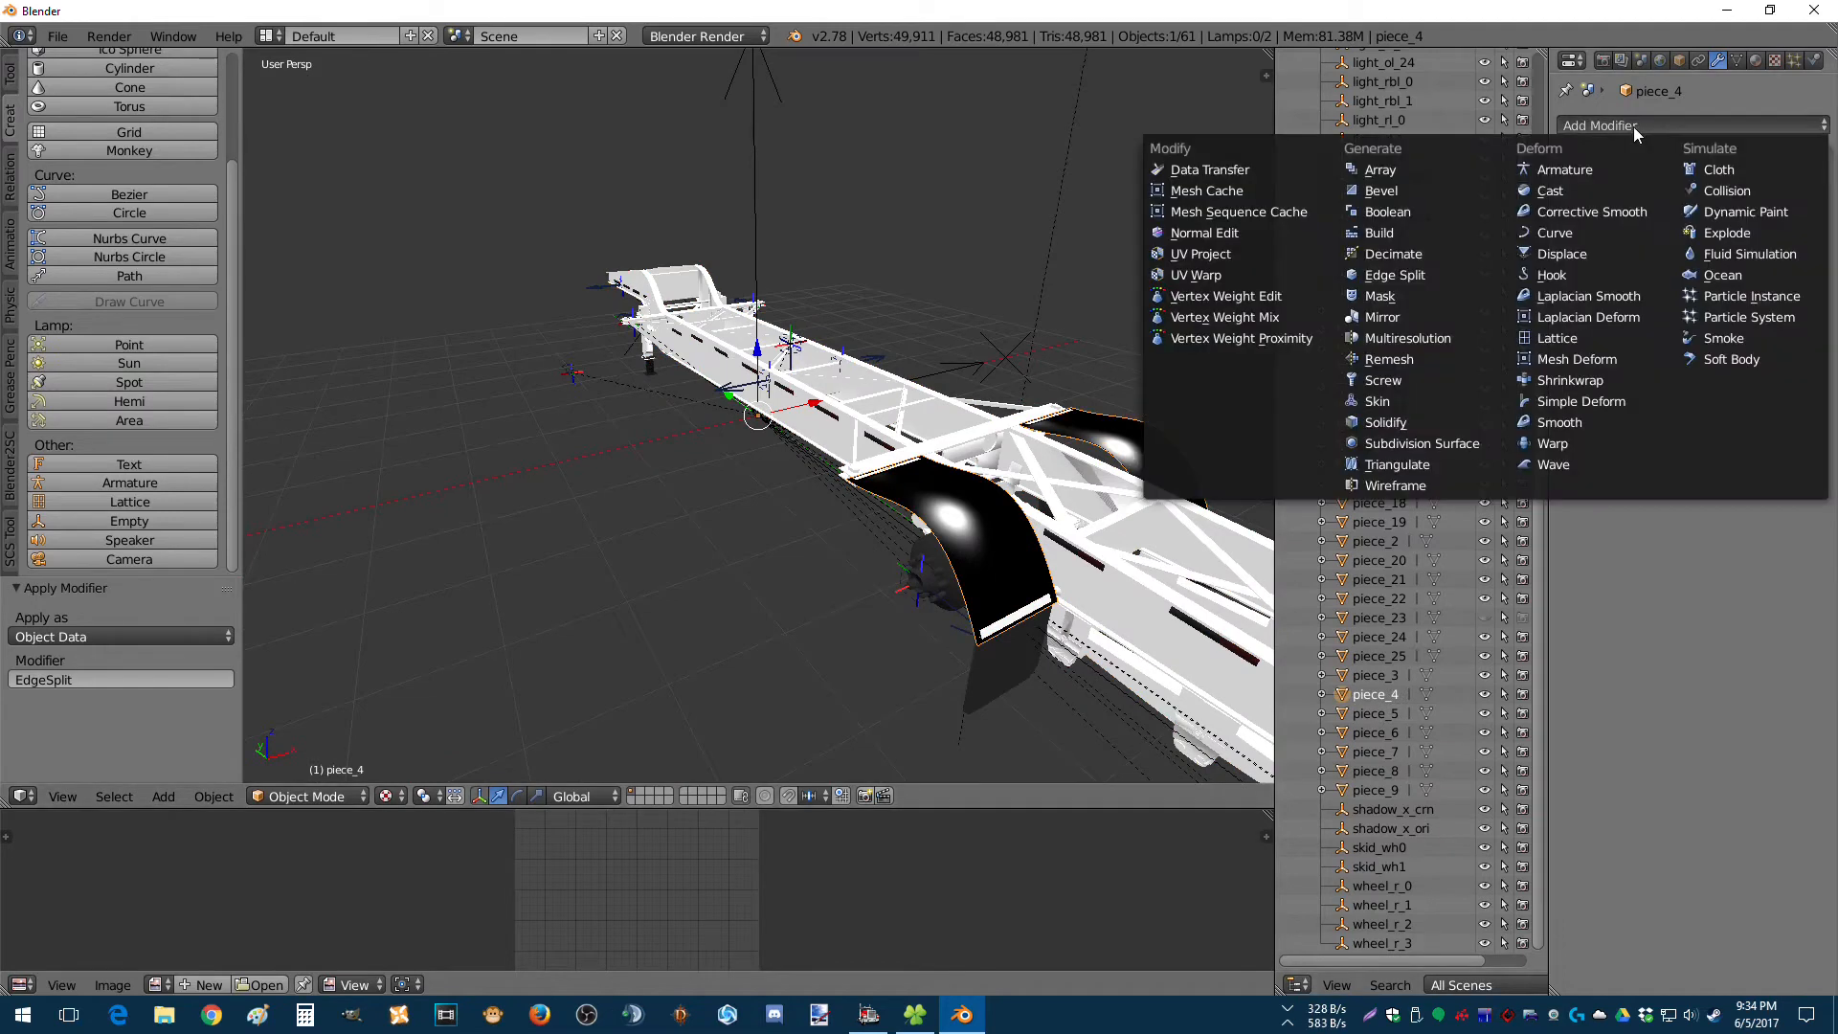
click(1436, 274)
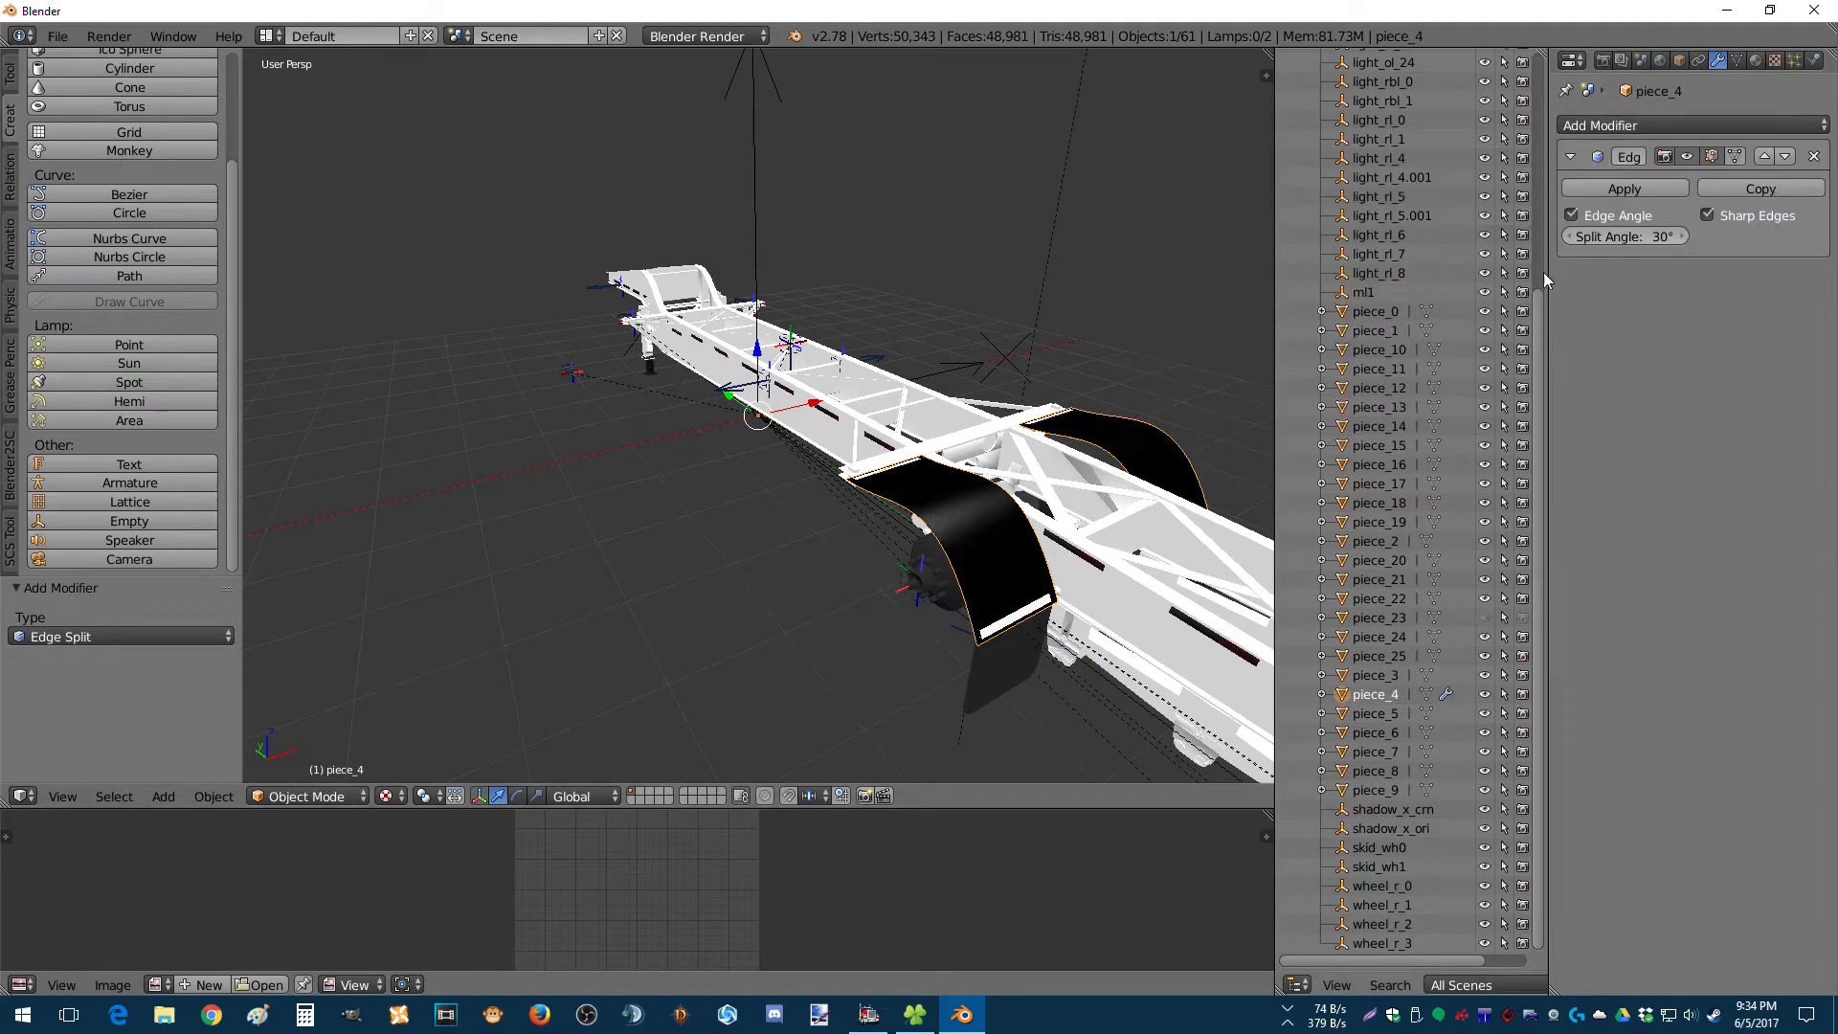
scroll(1199, 345, down, 4)
middle_drag(1199, 345, 1053, 345)
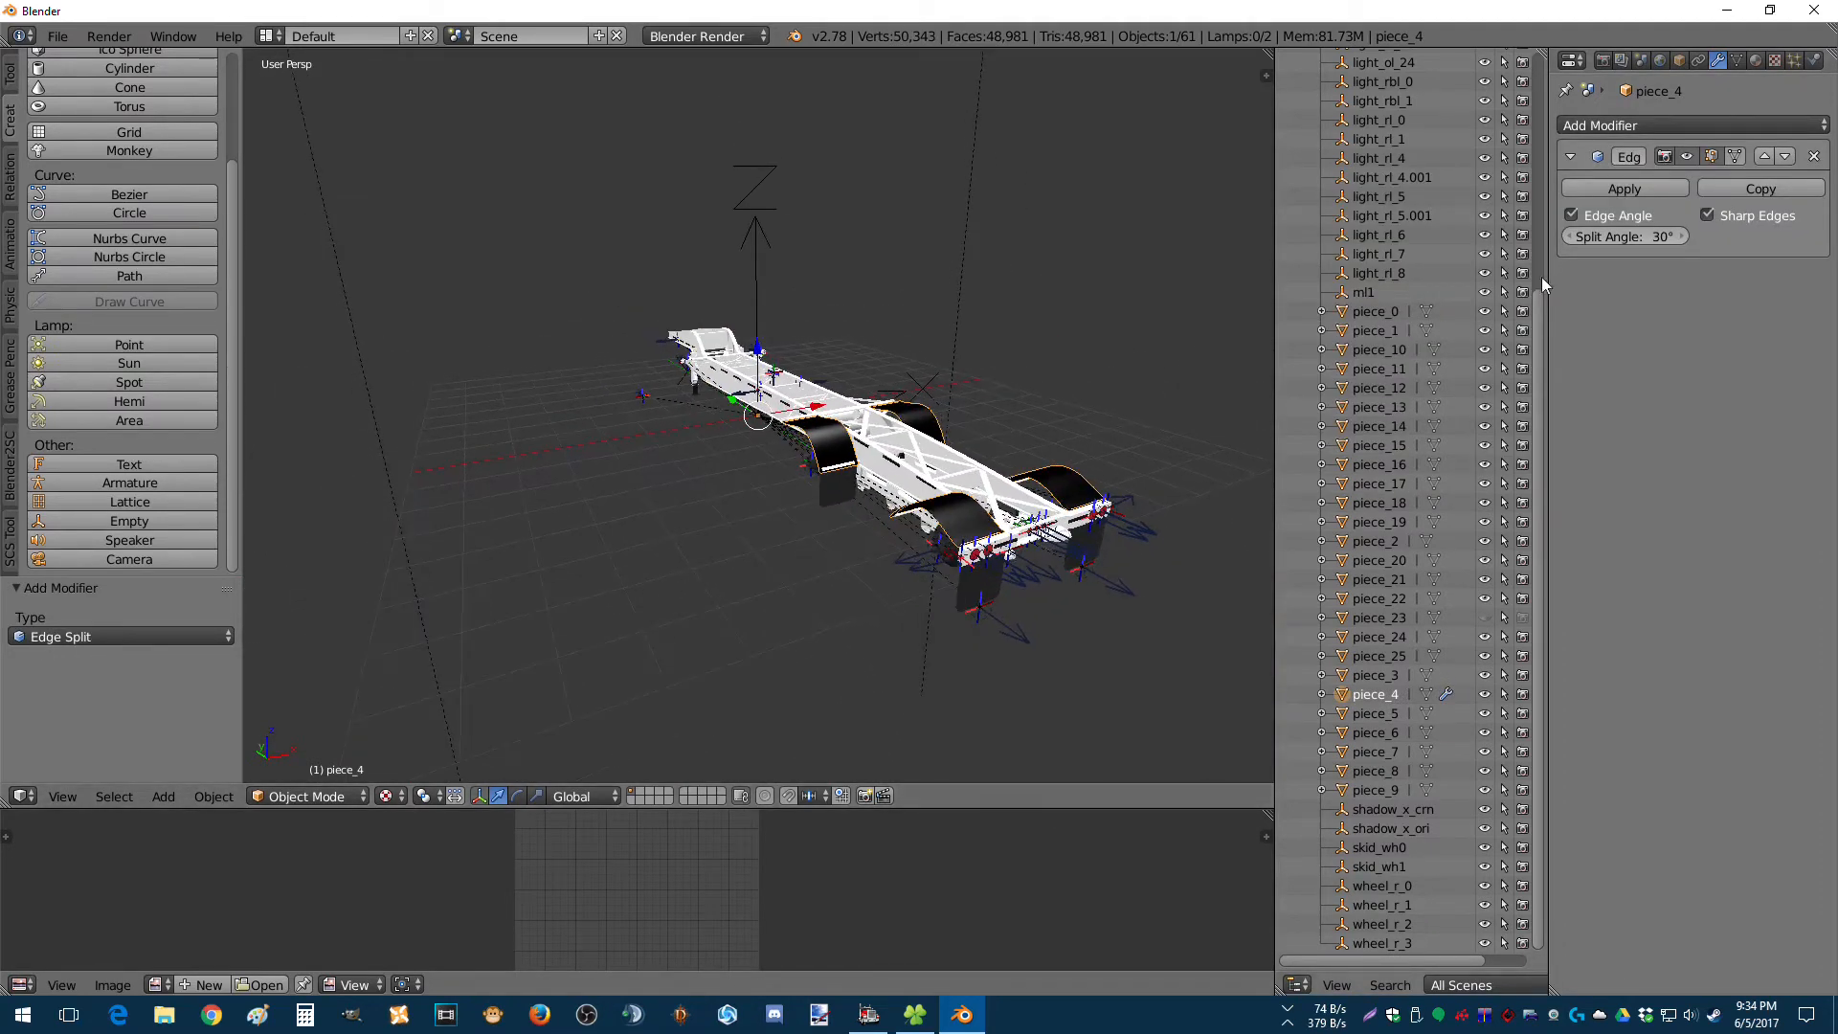
click(1625, 188)
Select the black wheel-hub mesh behind the rear mud flap, piece_3, and add and apply an Edge Split modifier.
middle_drag(1034, 450, 946, 446)
scroll(964, 454, up, 3)
right_click(1053, 372)
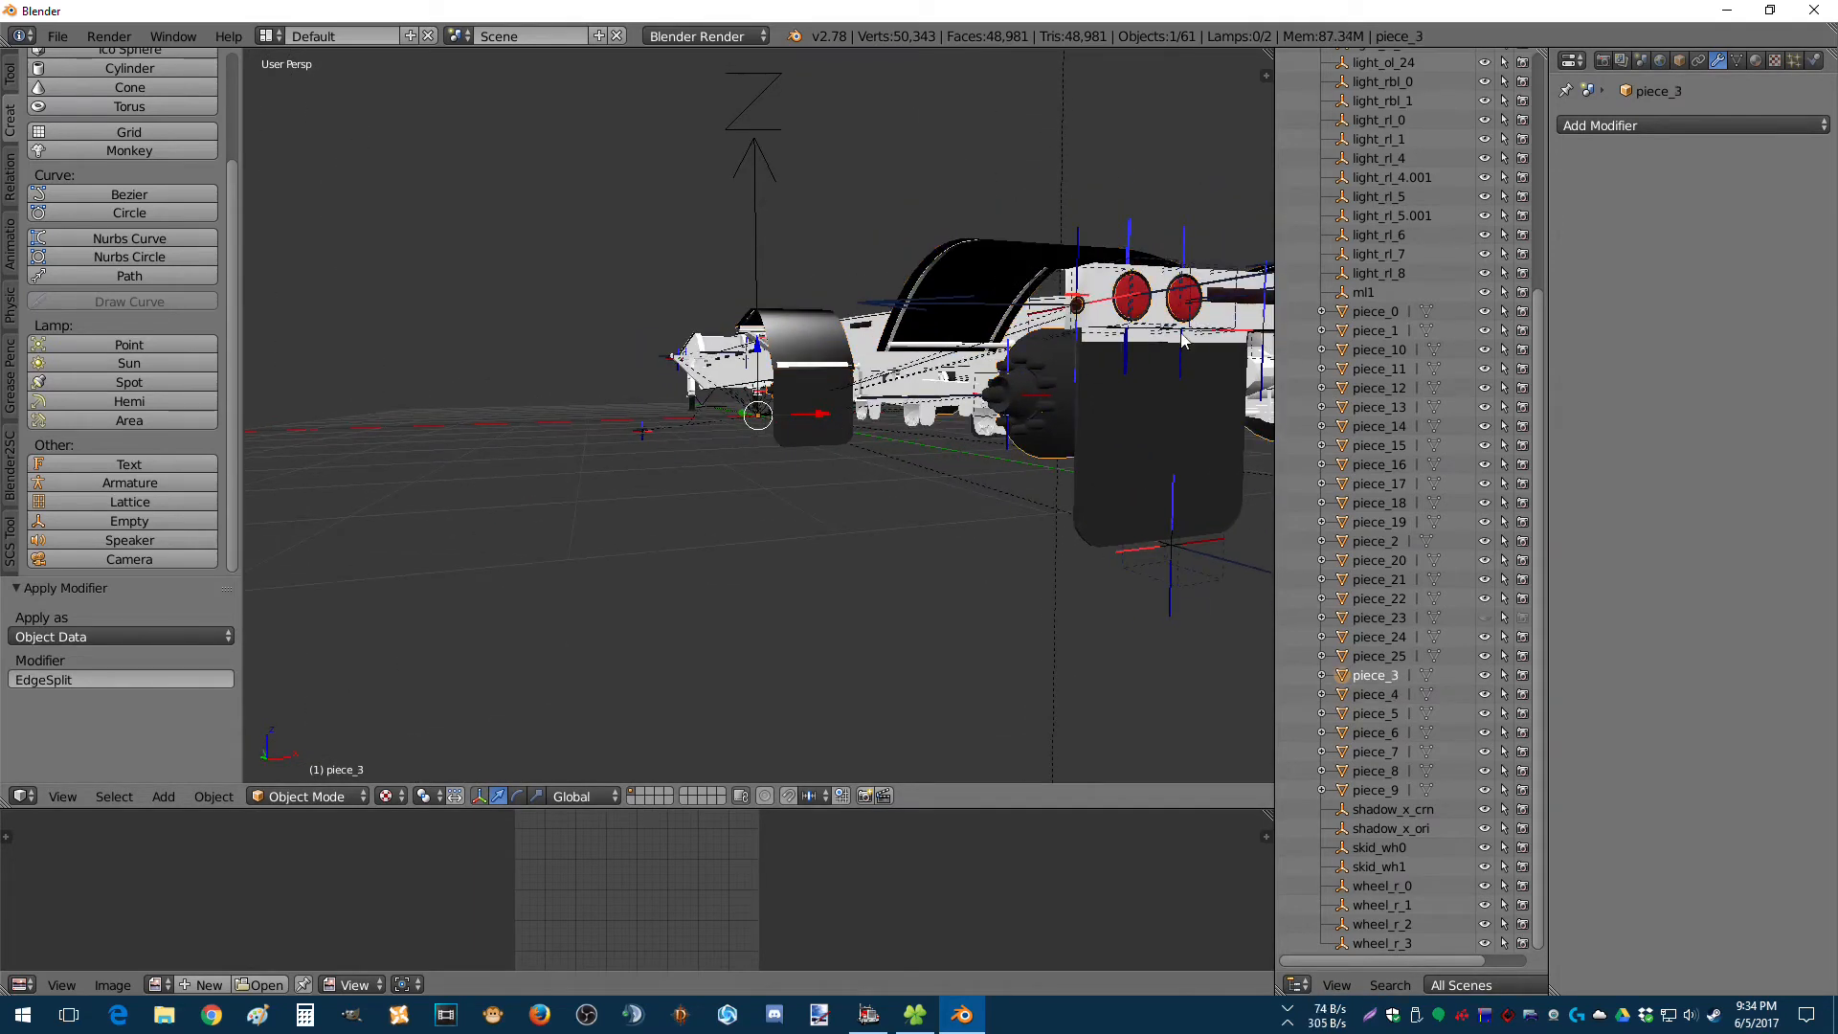
click(1597, 124)
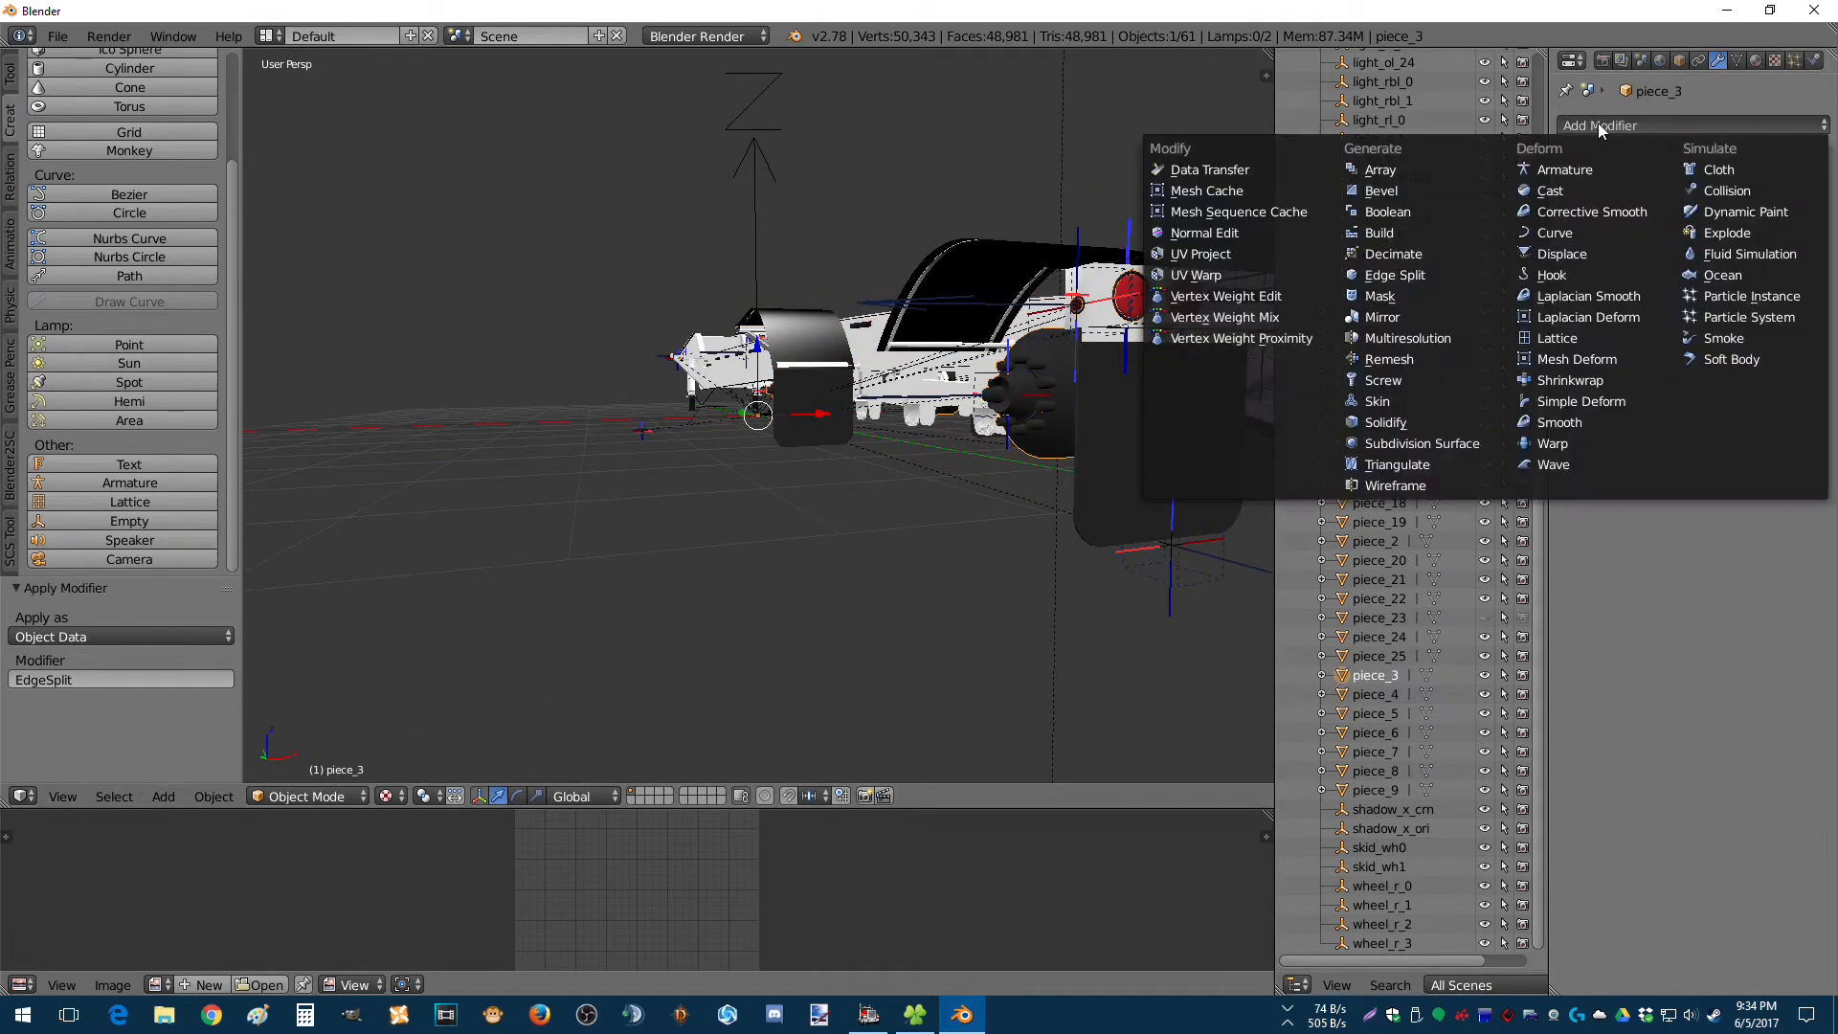
click(1390, 275)
click(1625, 188)
Select the mud flaps, piece_22, and add and apply an Edge Split modifier on them.
middle_drag(1015, 383, 969, 402)
right_click(1149, 461)
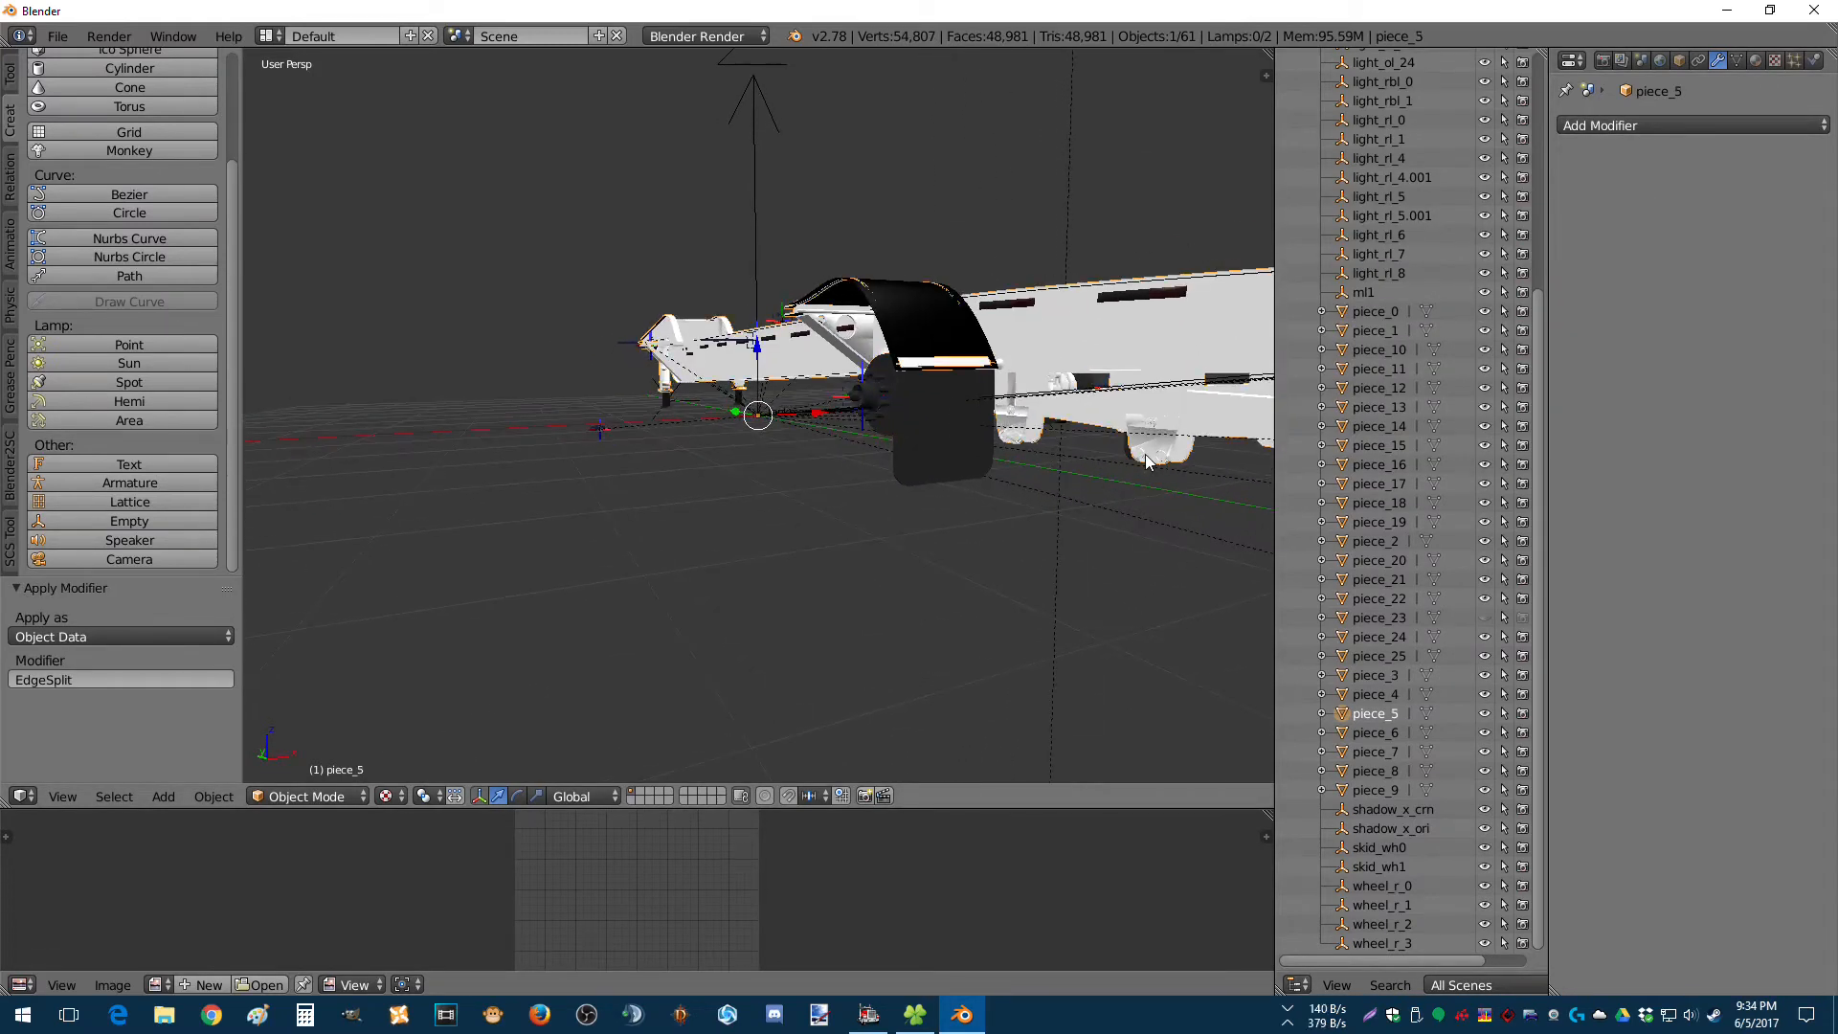
right_click(964, 440)
click(1591, 128)
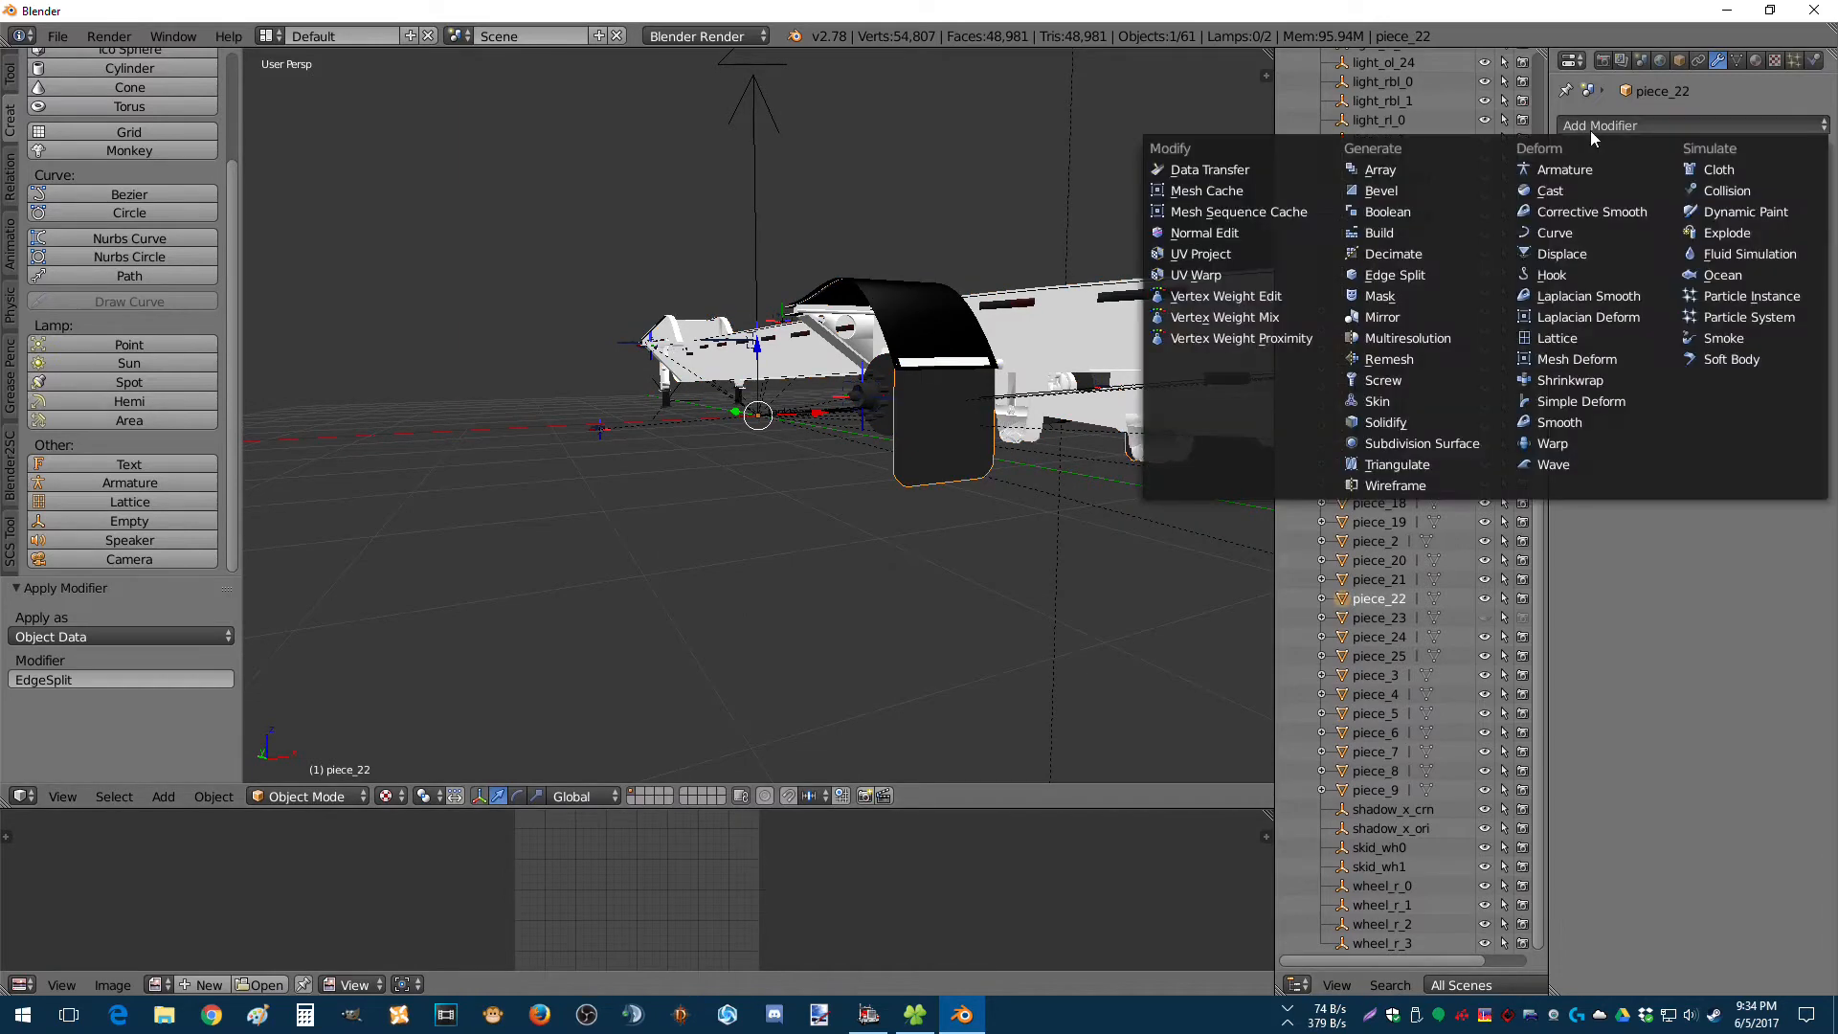
click(1376, 274)
click(1624, 191)
scroll(1008, 416, down, 1)
middle_drag(1008, 421, 859, 449)
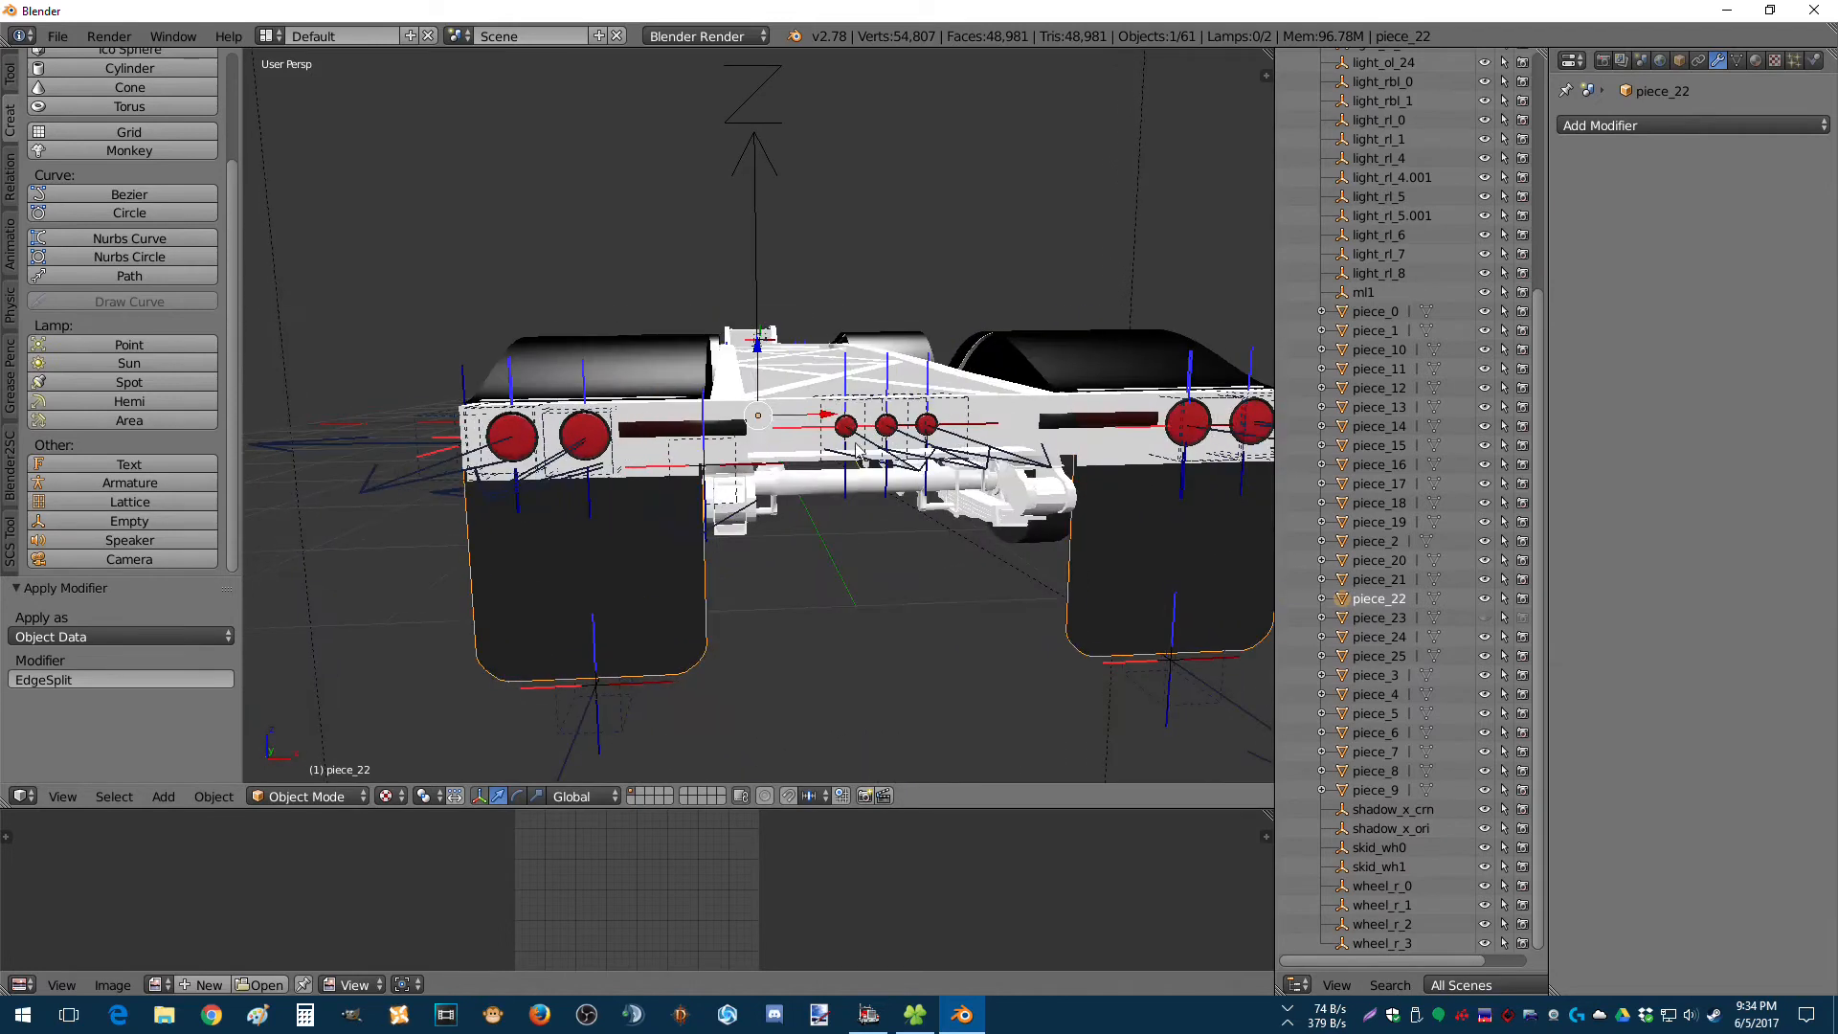
Select the dark reflector strips on the rear bumper, piece_24, and add and apply an Edge Split modifier.
right_click(659, 430)
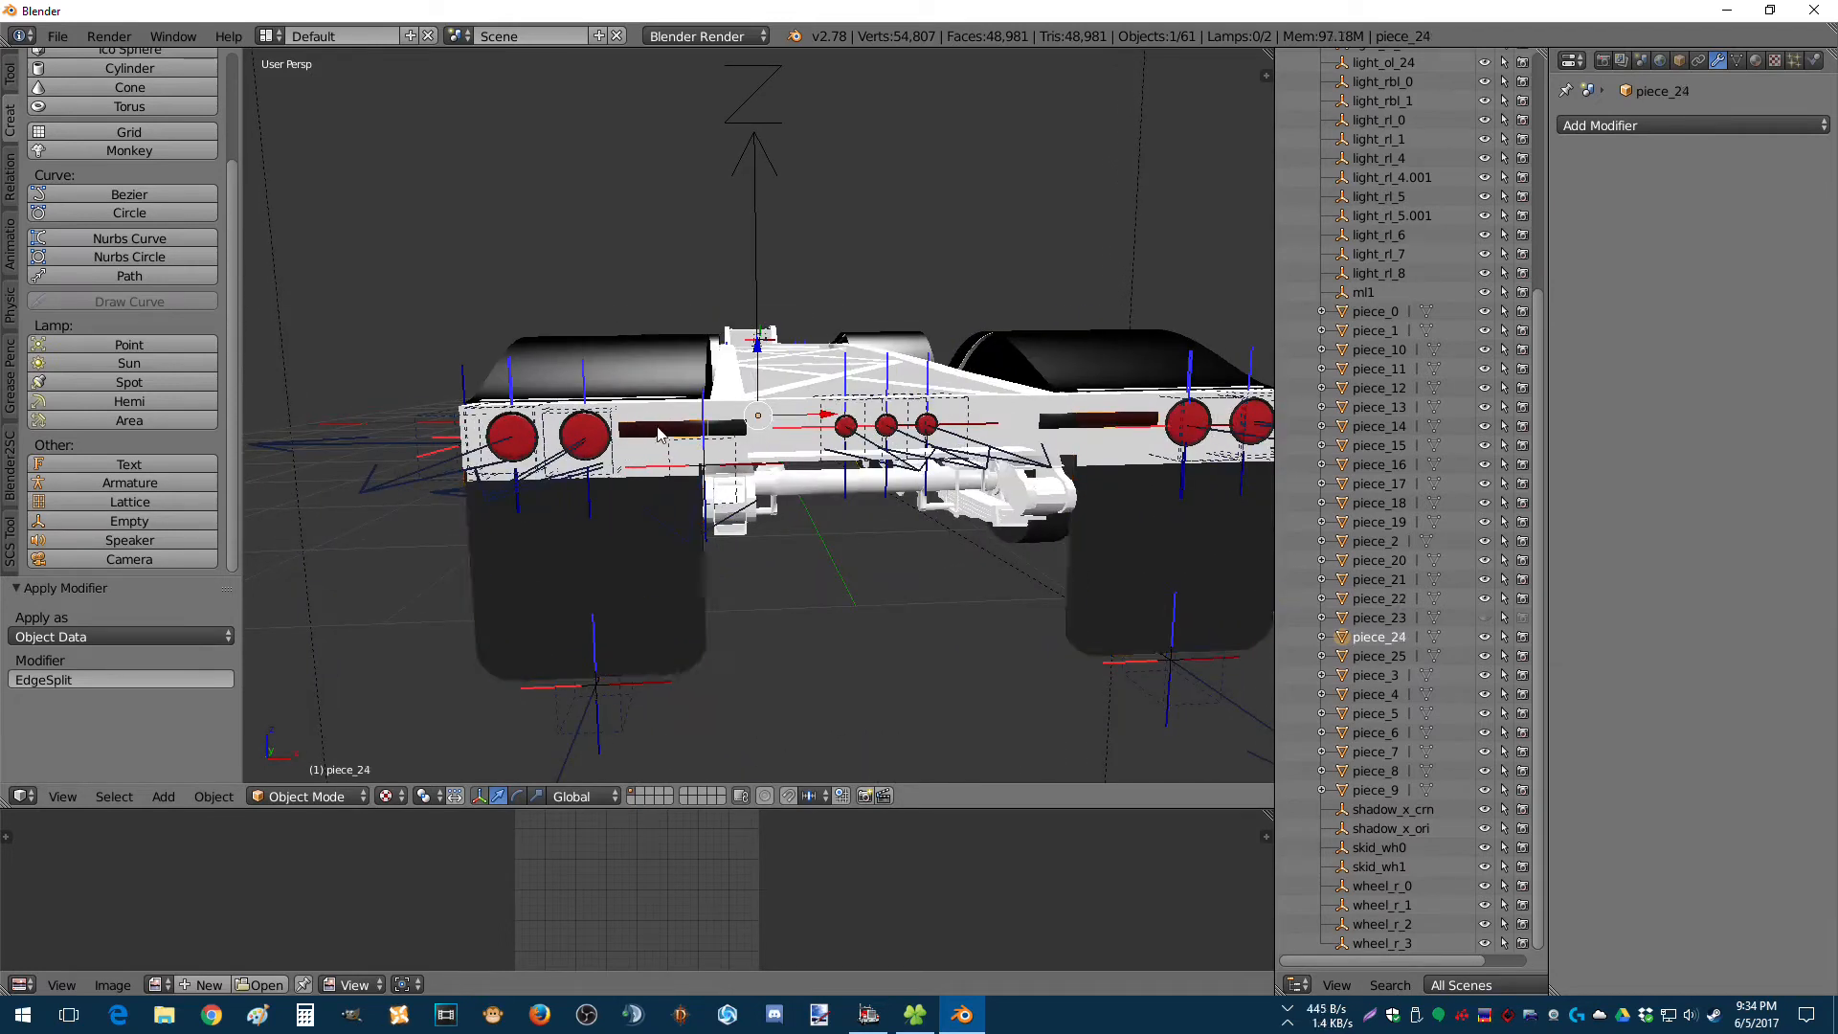
click(1600, 124)
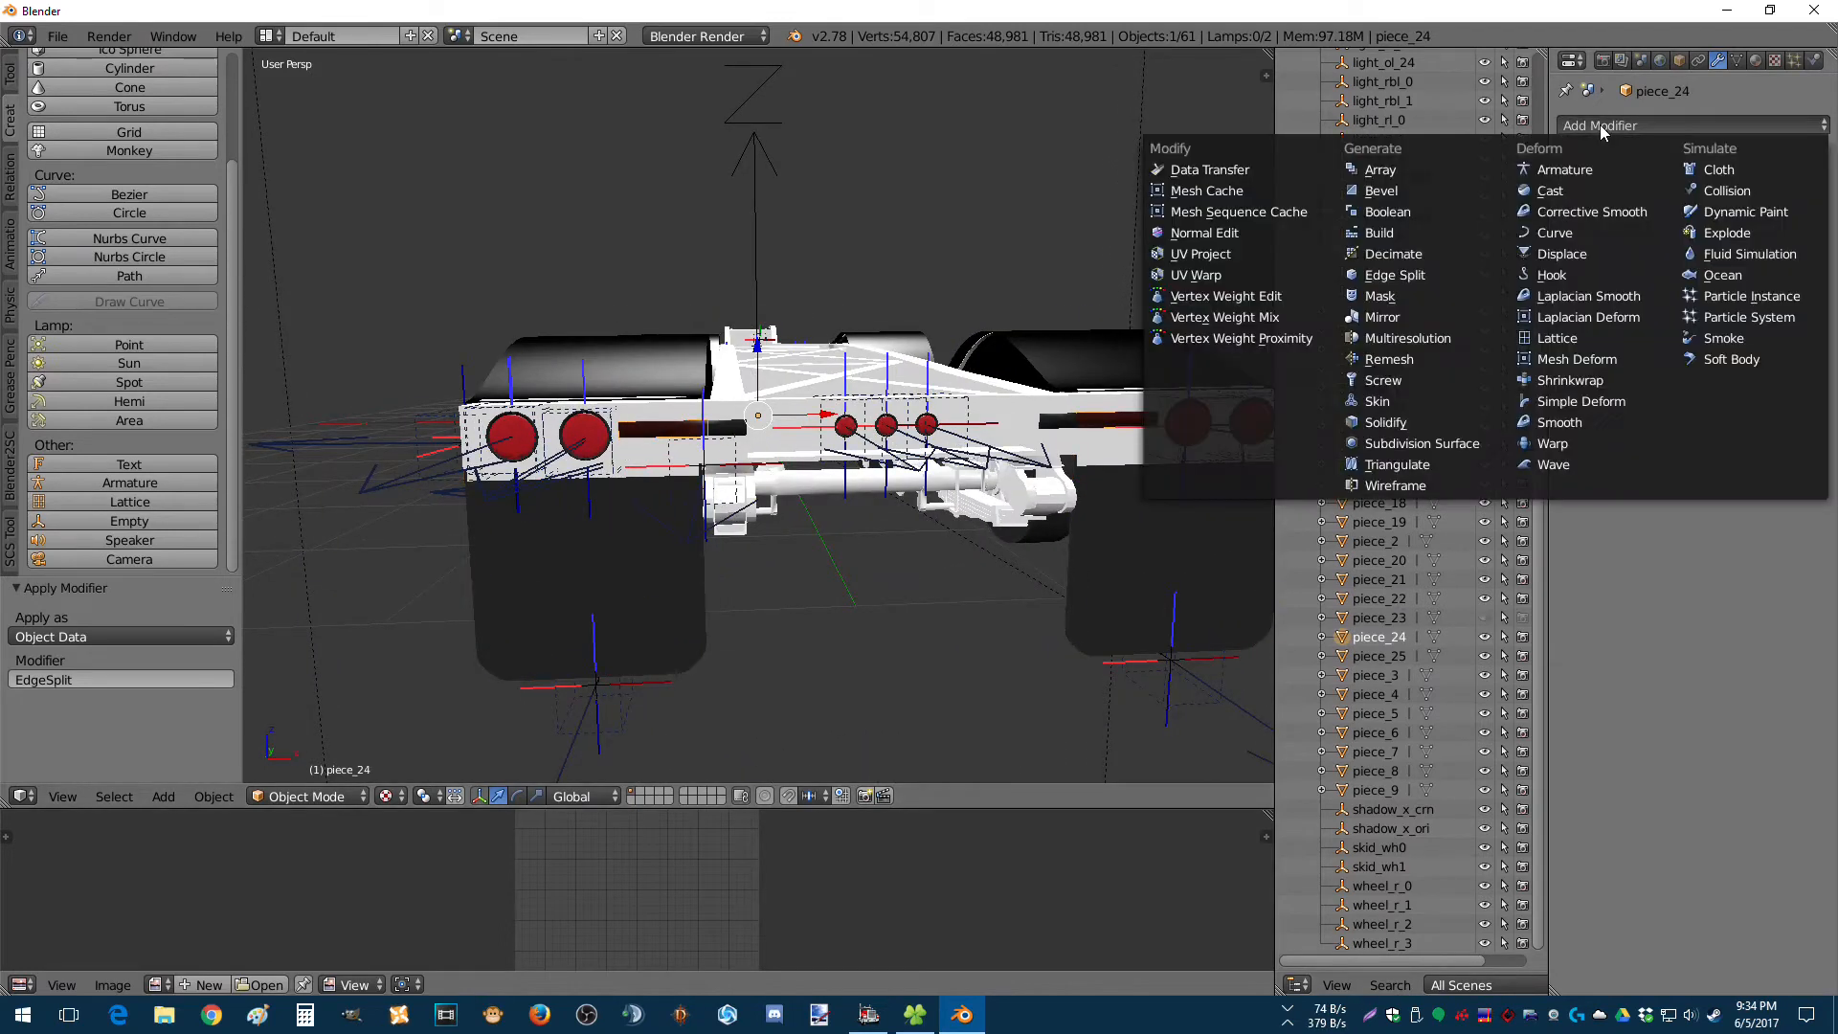
click(1419, 274)
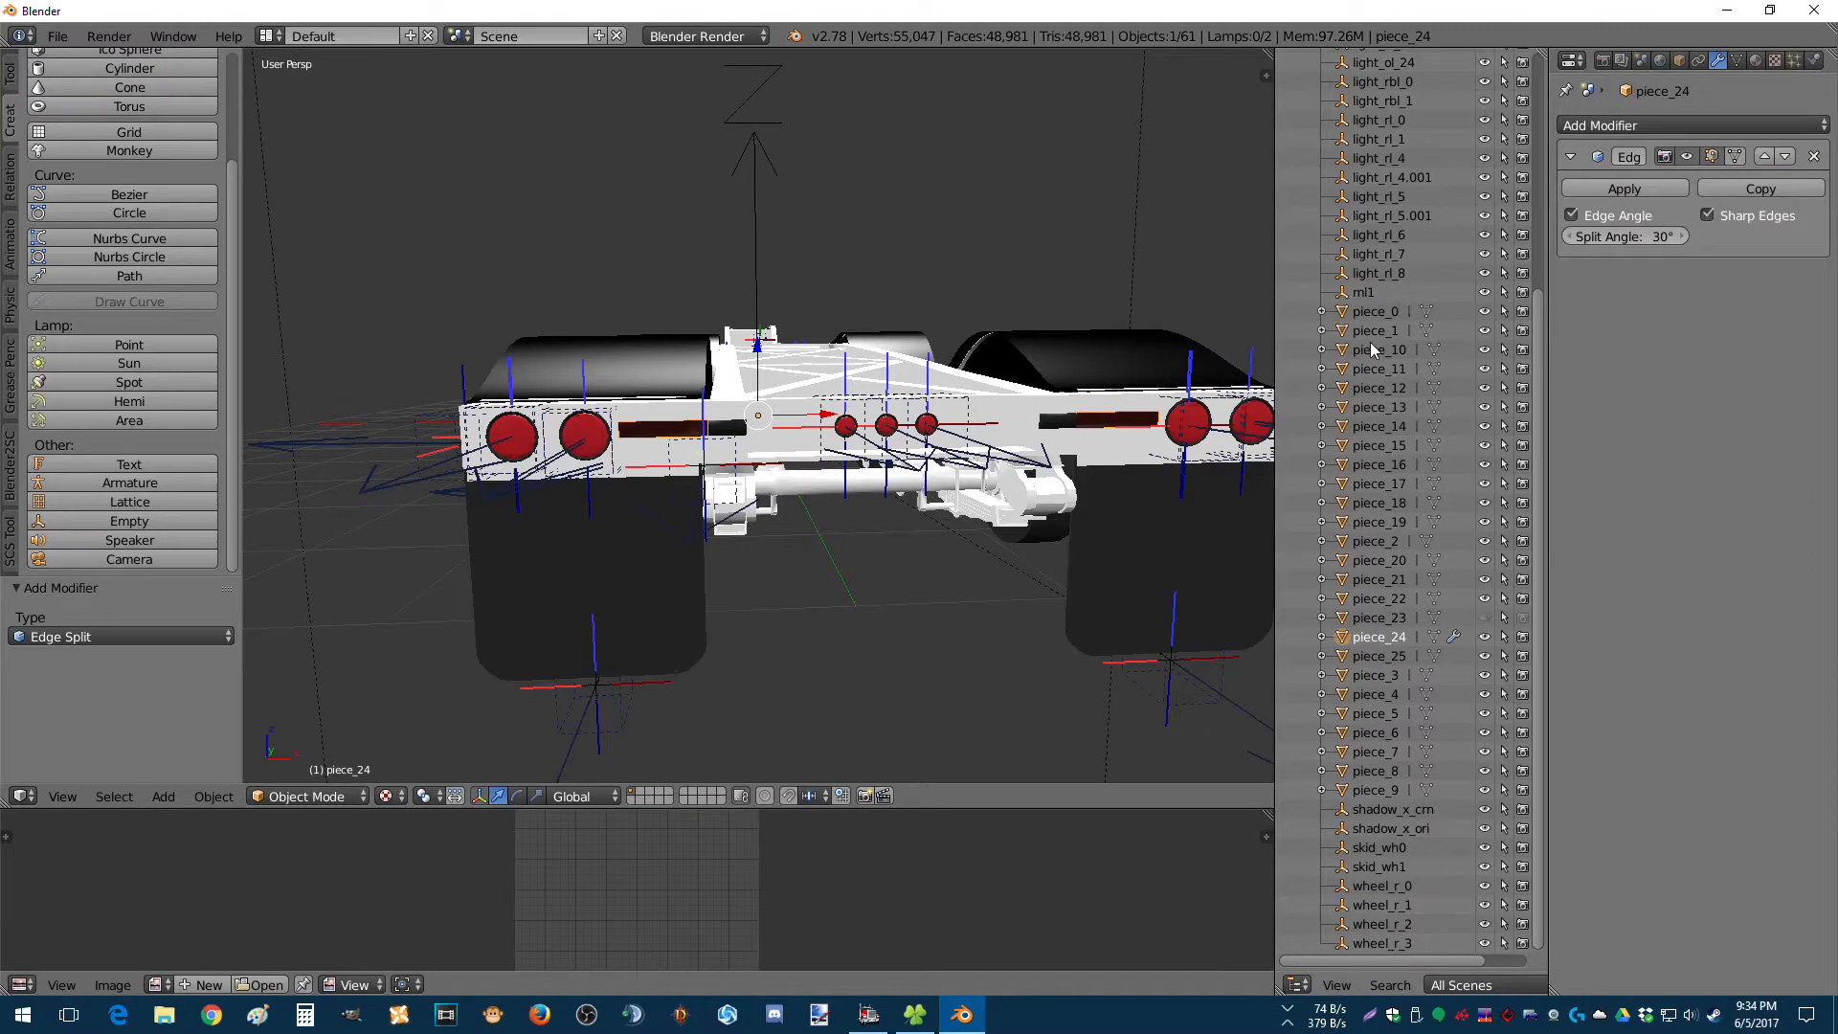
click(1625, 188)
Select the neighbouring reflector segments on the rear bumper, piece_25, and add and apply an Edge Split modifier.
right_click(1063, 426)
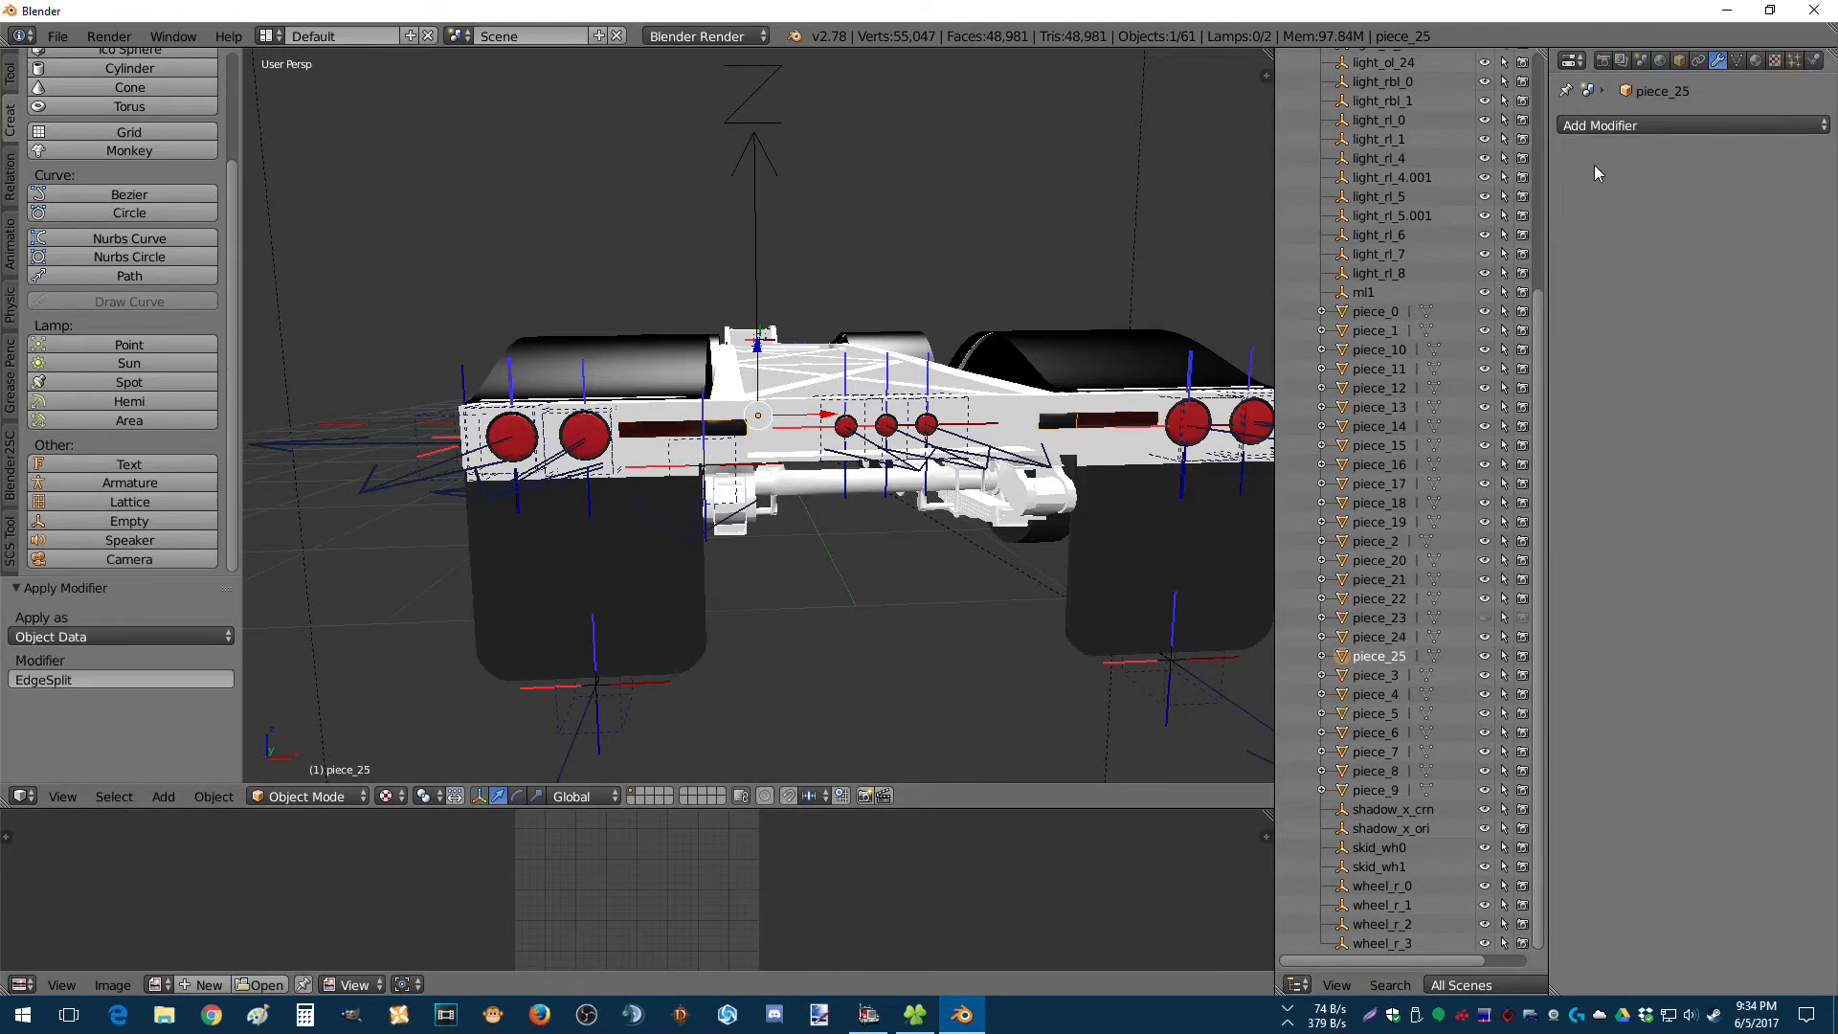
click(1599, 127)
click(1395, 274)
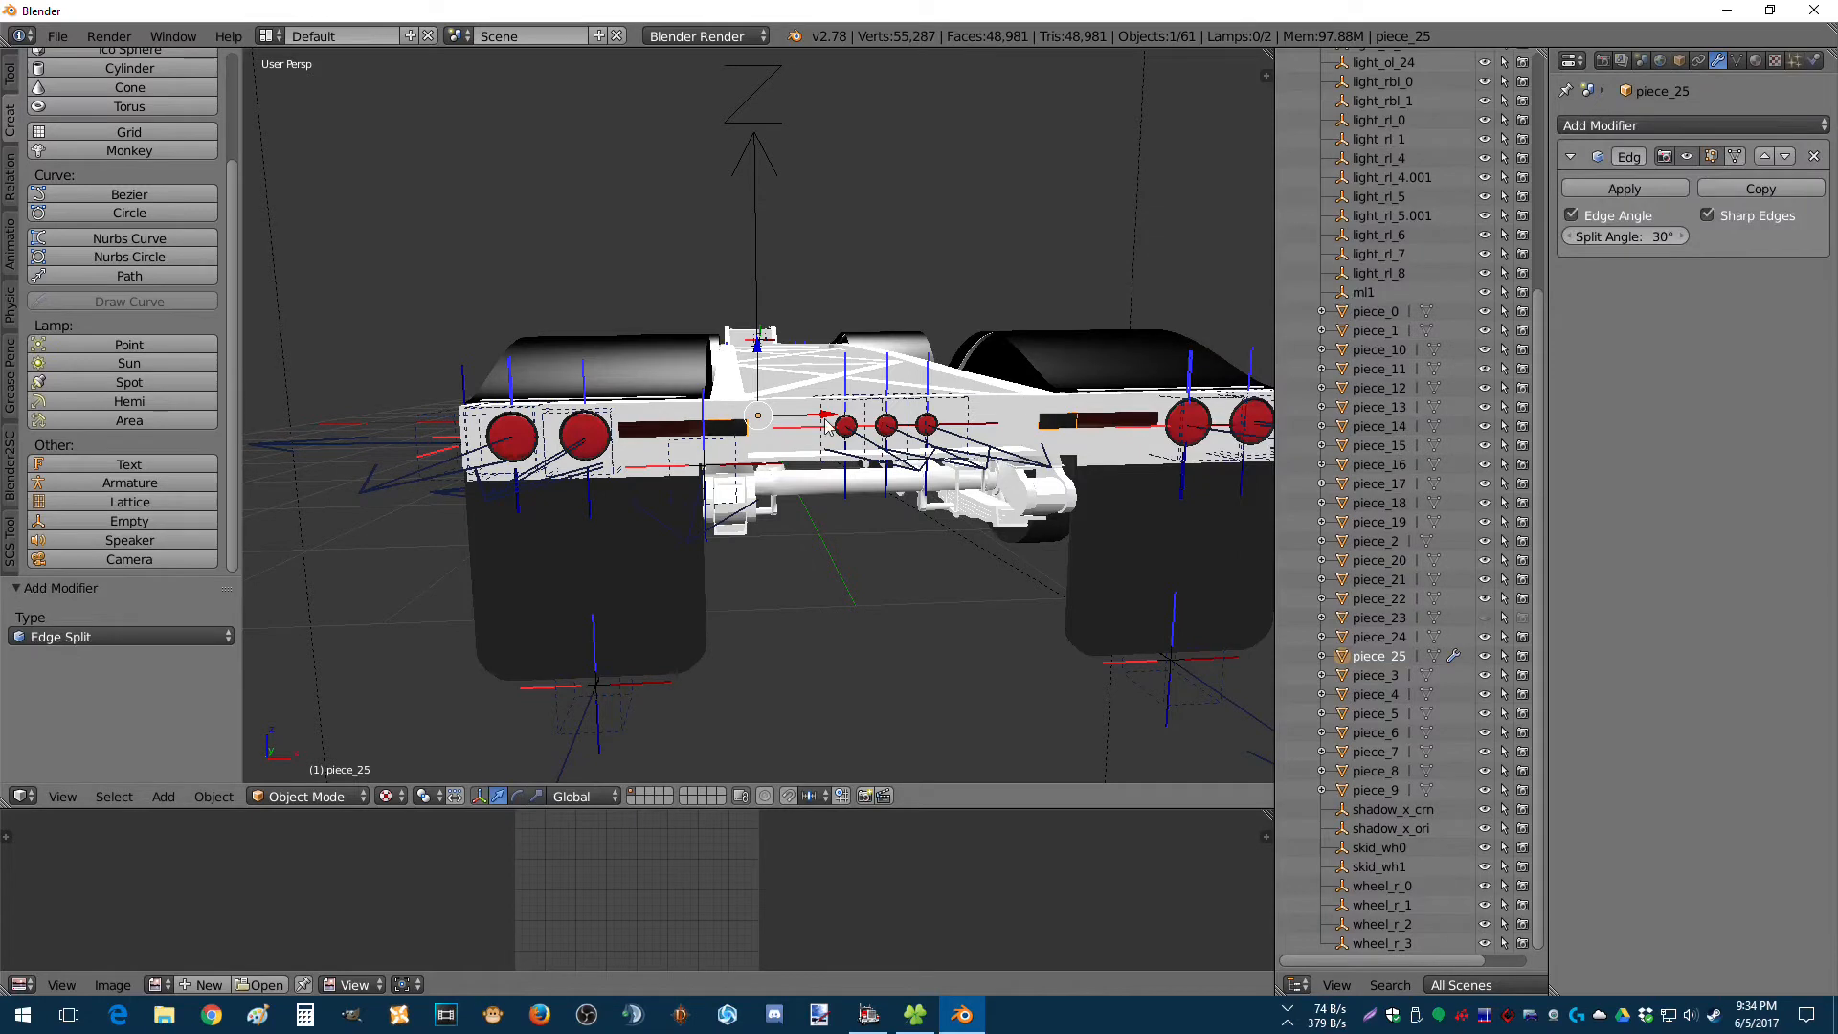
click(1624, 189)
Select the black connector mesh at the trailer's front end, piece_3, and add and apply an Edge Split modifier.
middle_drag(690, 418, 1054, 431)
scroll(675, 434, up, 3)
middle_drag(697, 429, 721, 464)
scroll(730, 424, down, 1)
right_click(485, 521)
click(1597, 125)
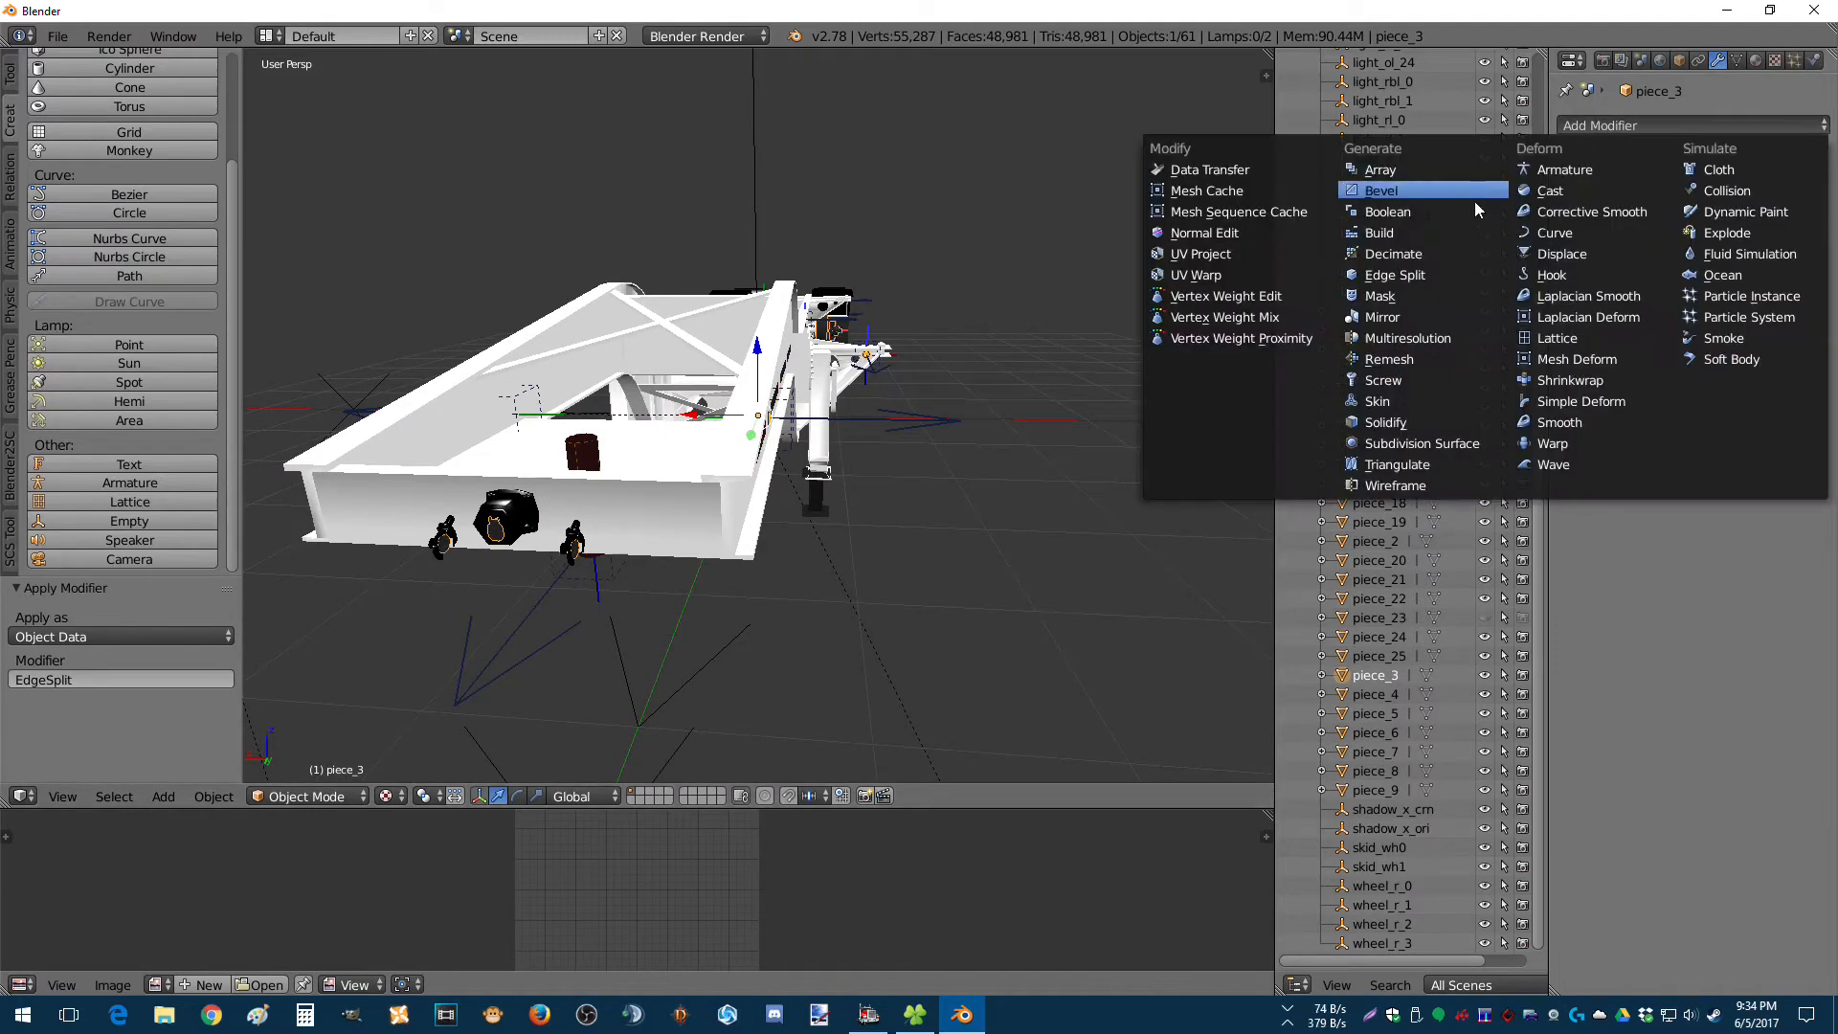
click(1421, 272)
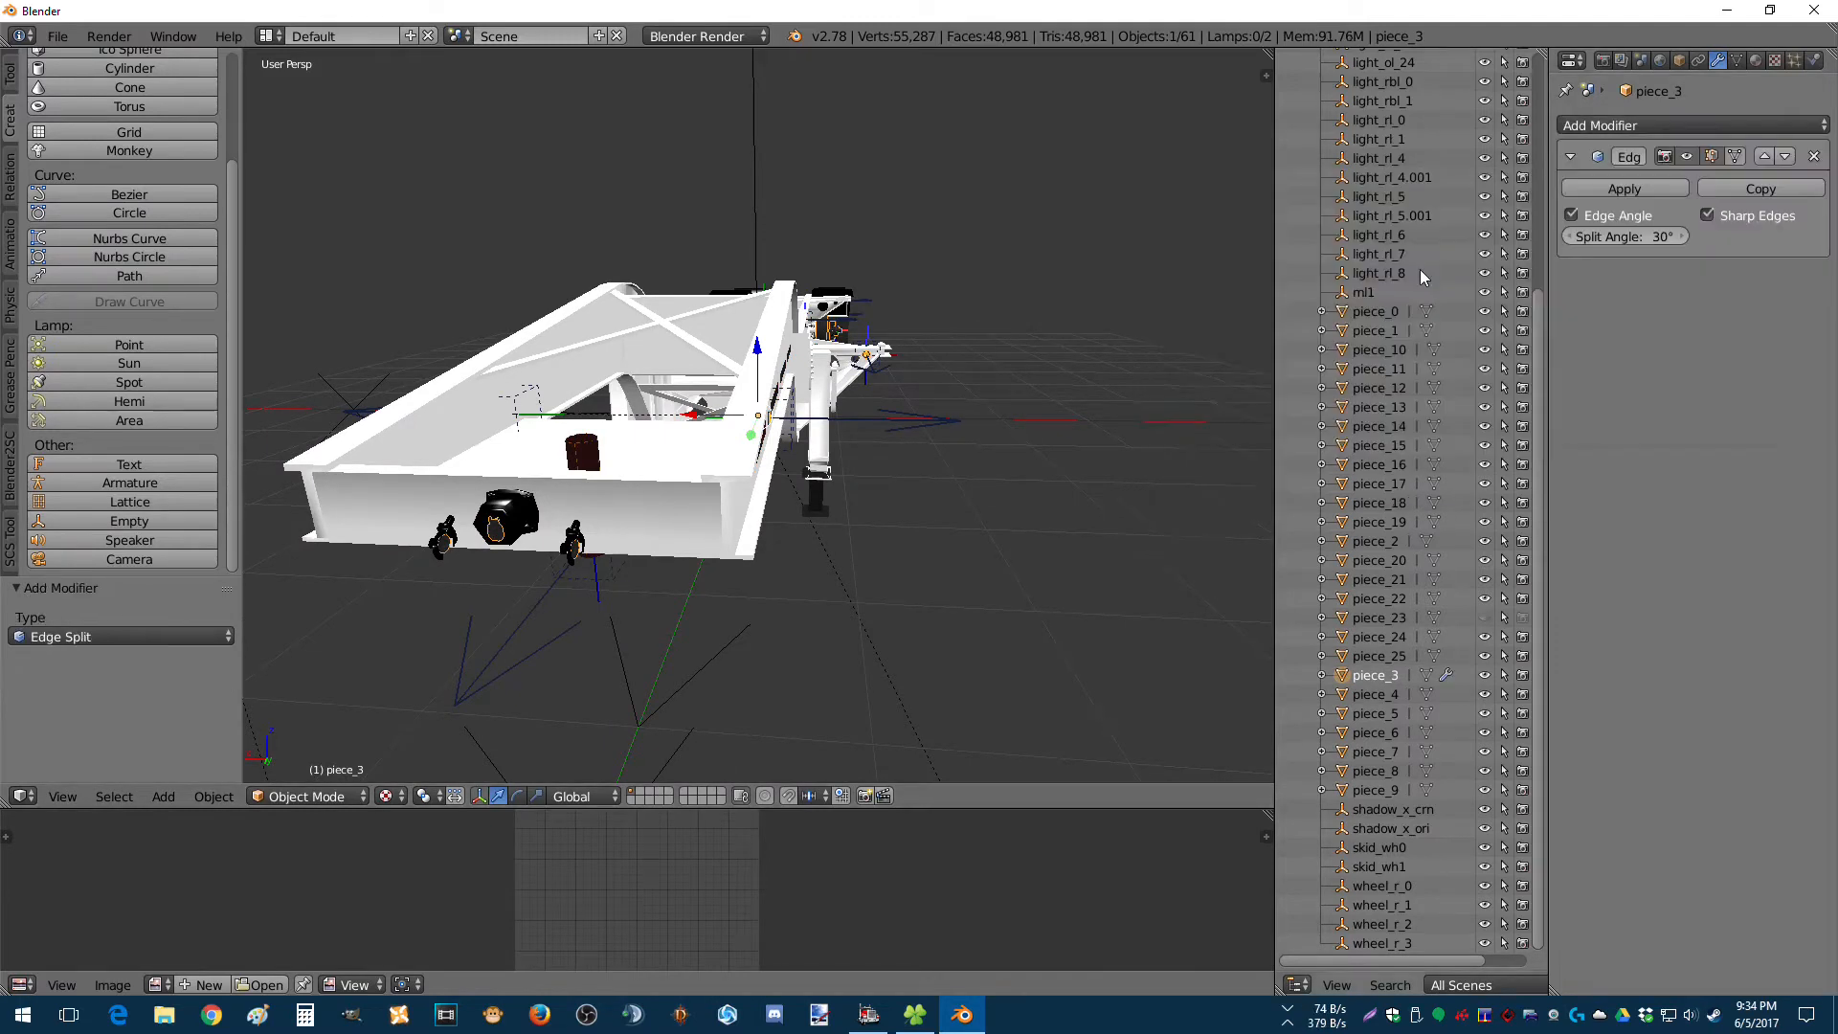
click(1670, 189)
Select piece_6 at the front connector housing and add and apply an Edge Split modifier on it.
right_click(520, 499)
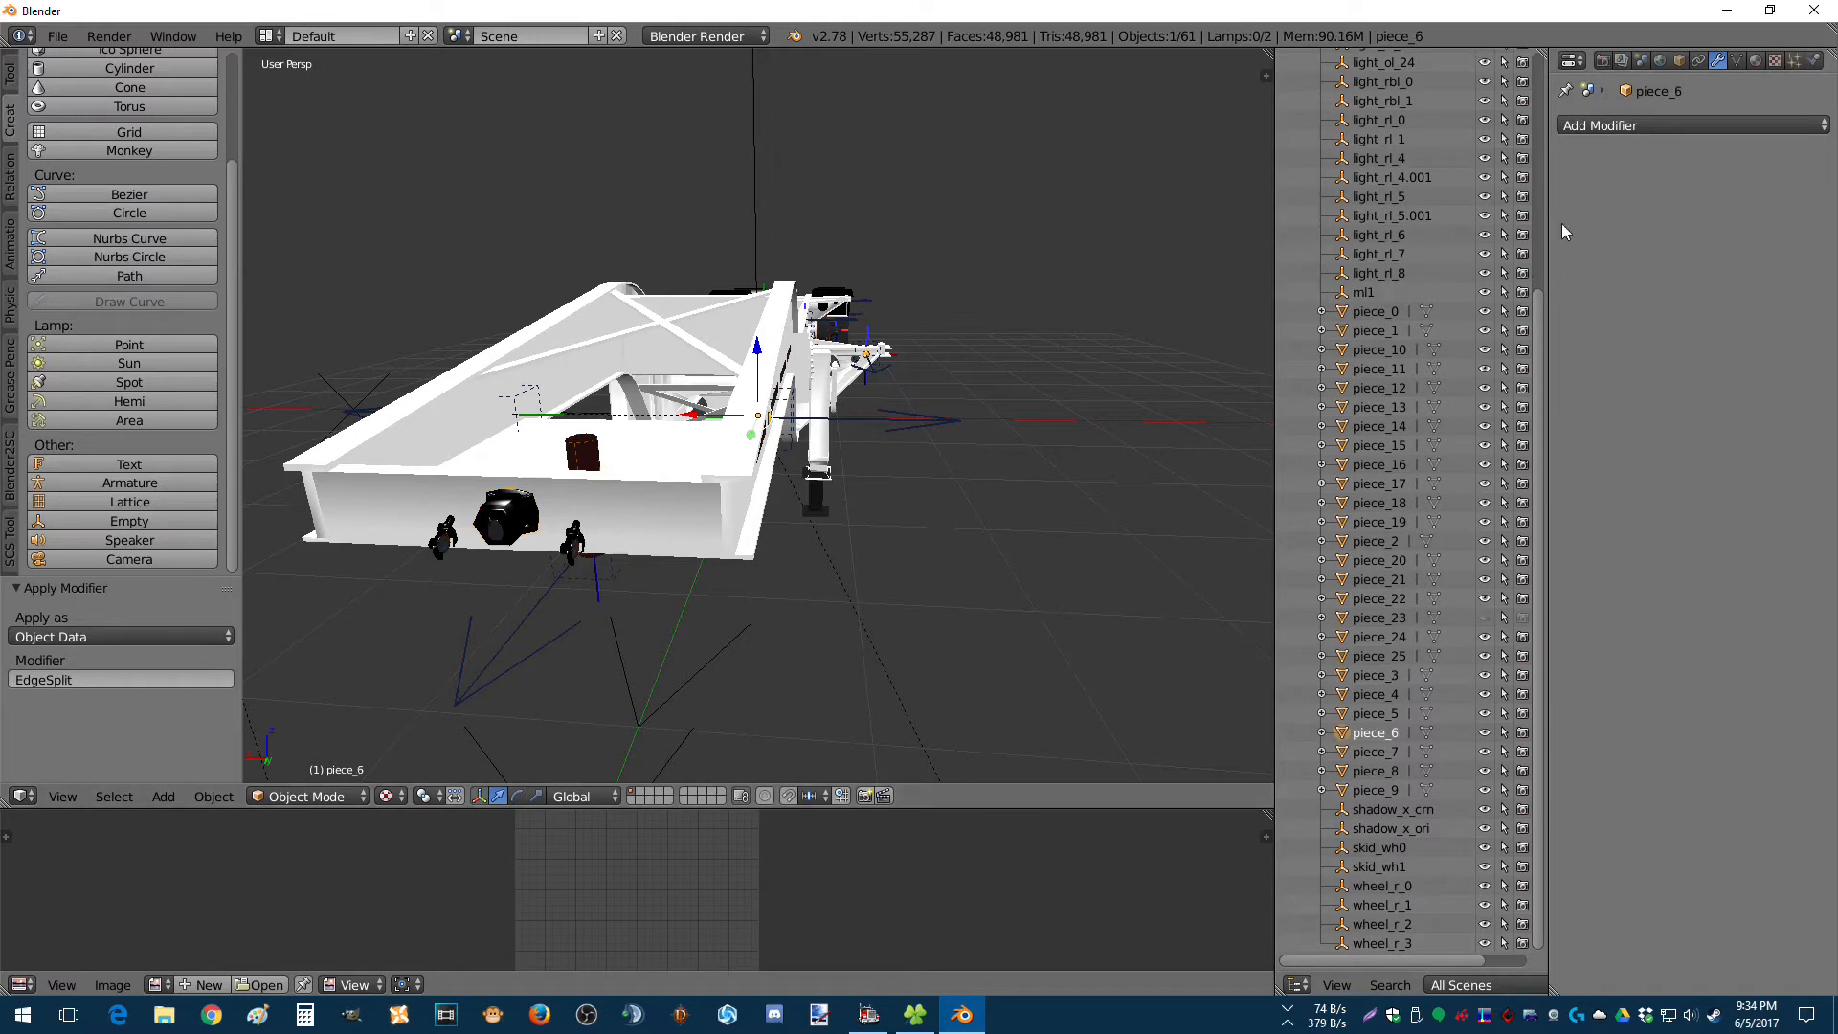
click(1597, 126)
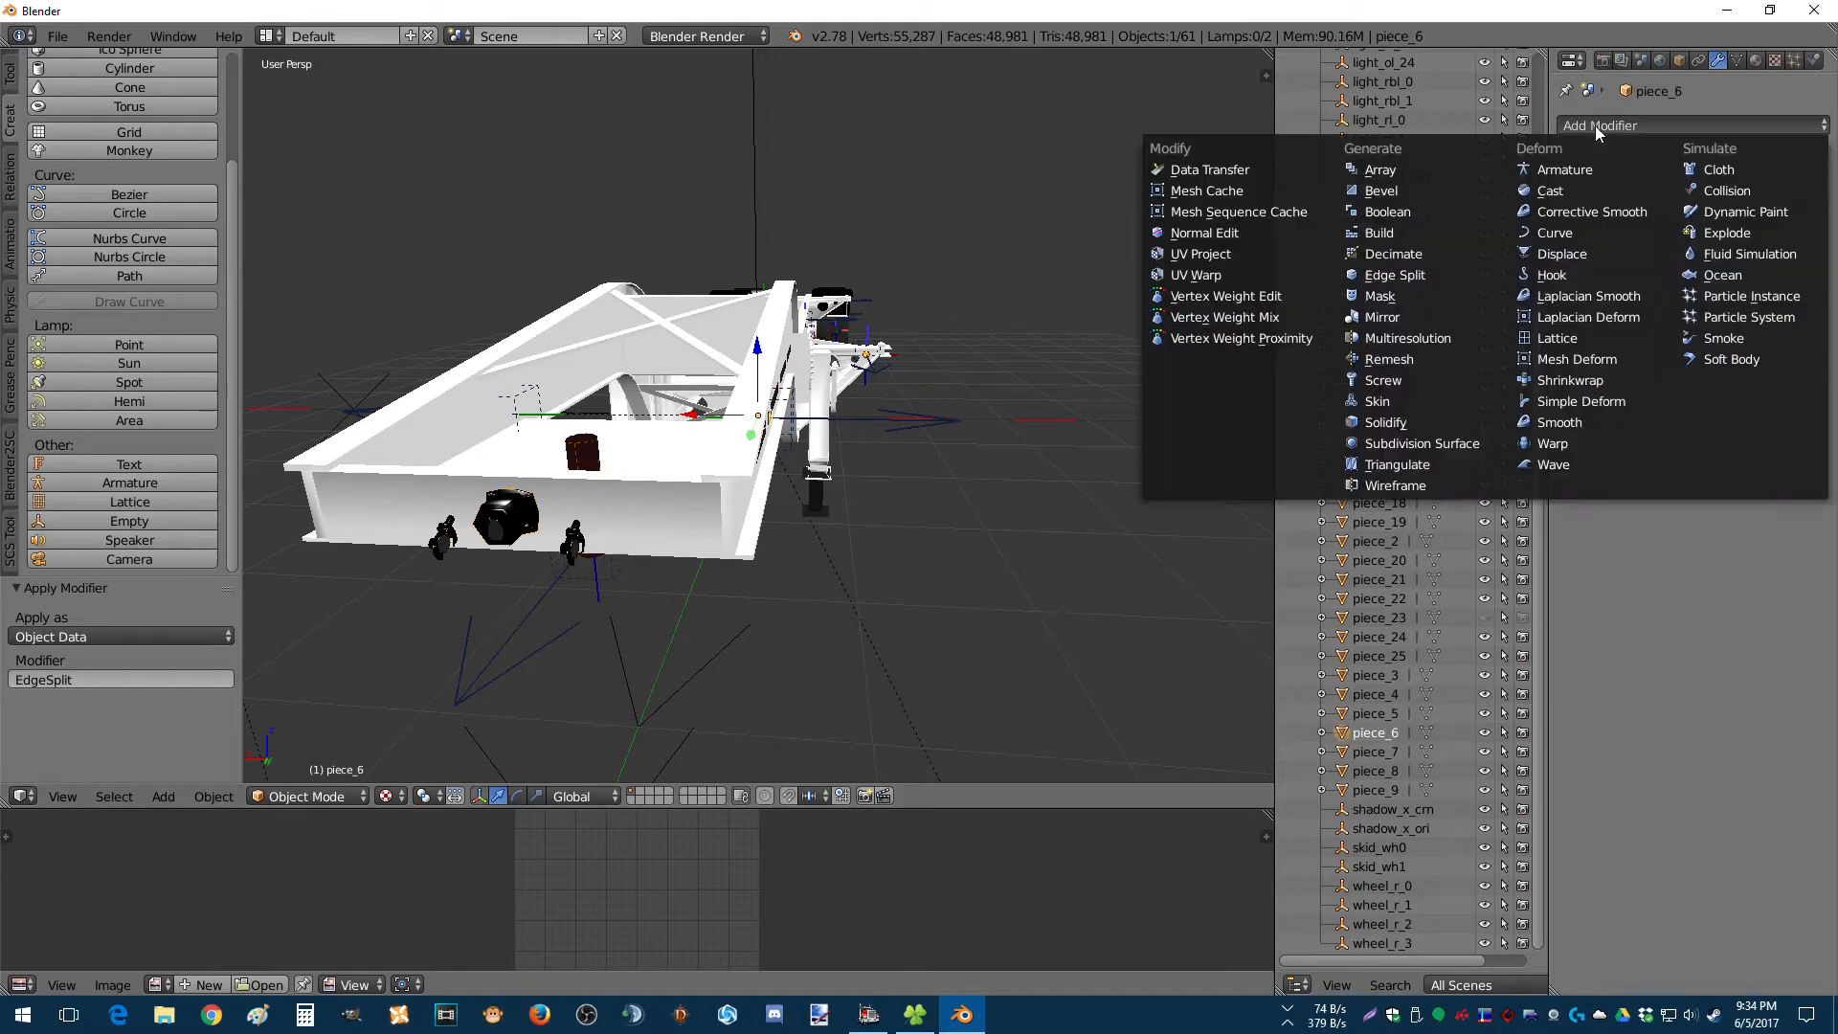
click(1433, 278)
click(1634, 184)
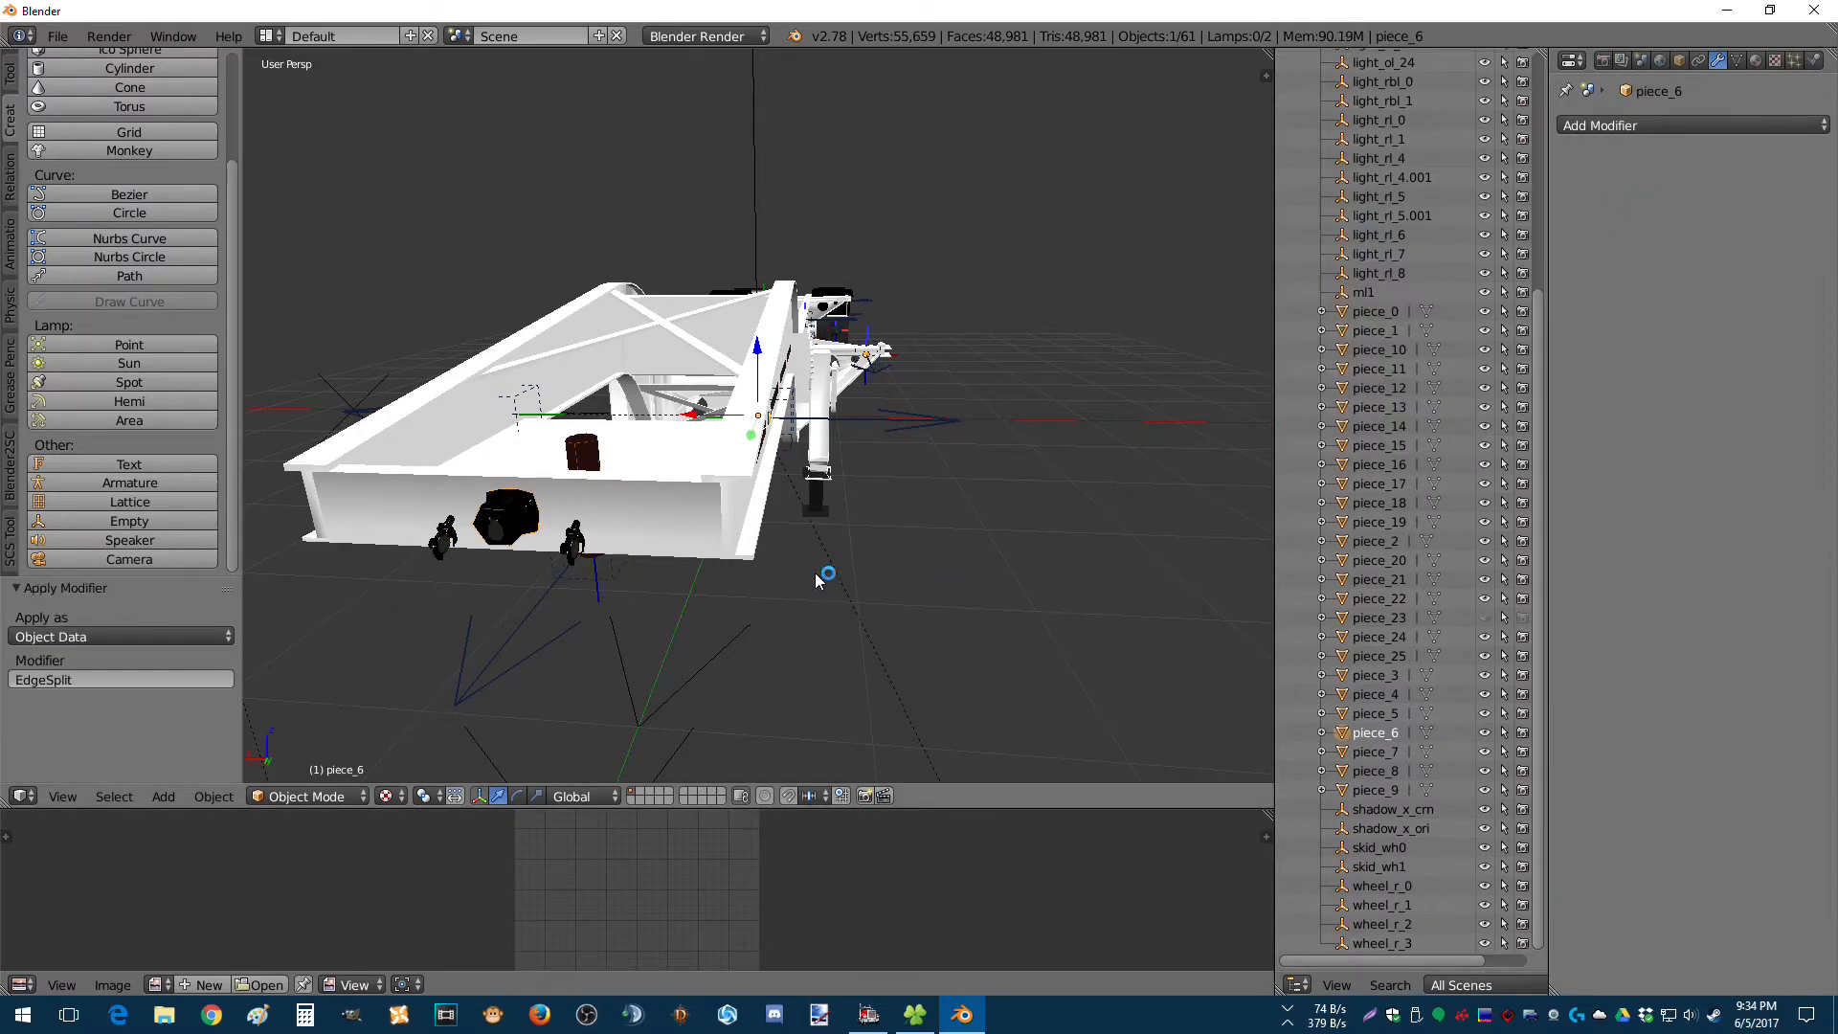
Select the flat rings above the landing-gear feet, piece_0, and add and apply an Edge Split modifier on them.
middle_drag(821, 574, 777, 599)
right_click(624, 574)
middle_drag(632, 605, 670, 587)
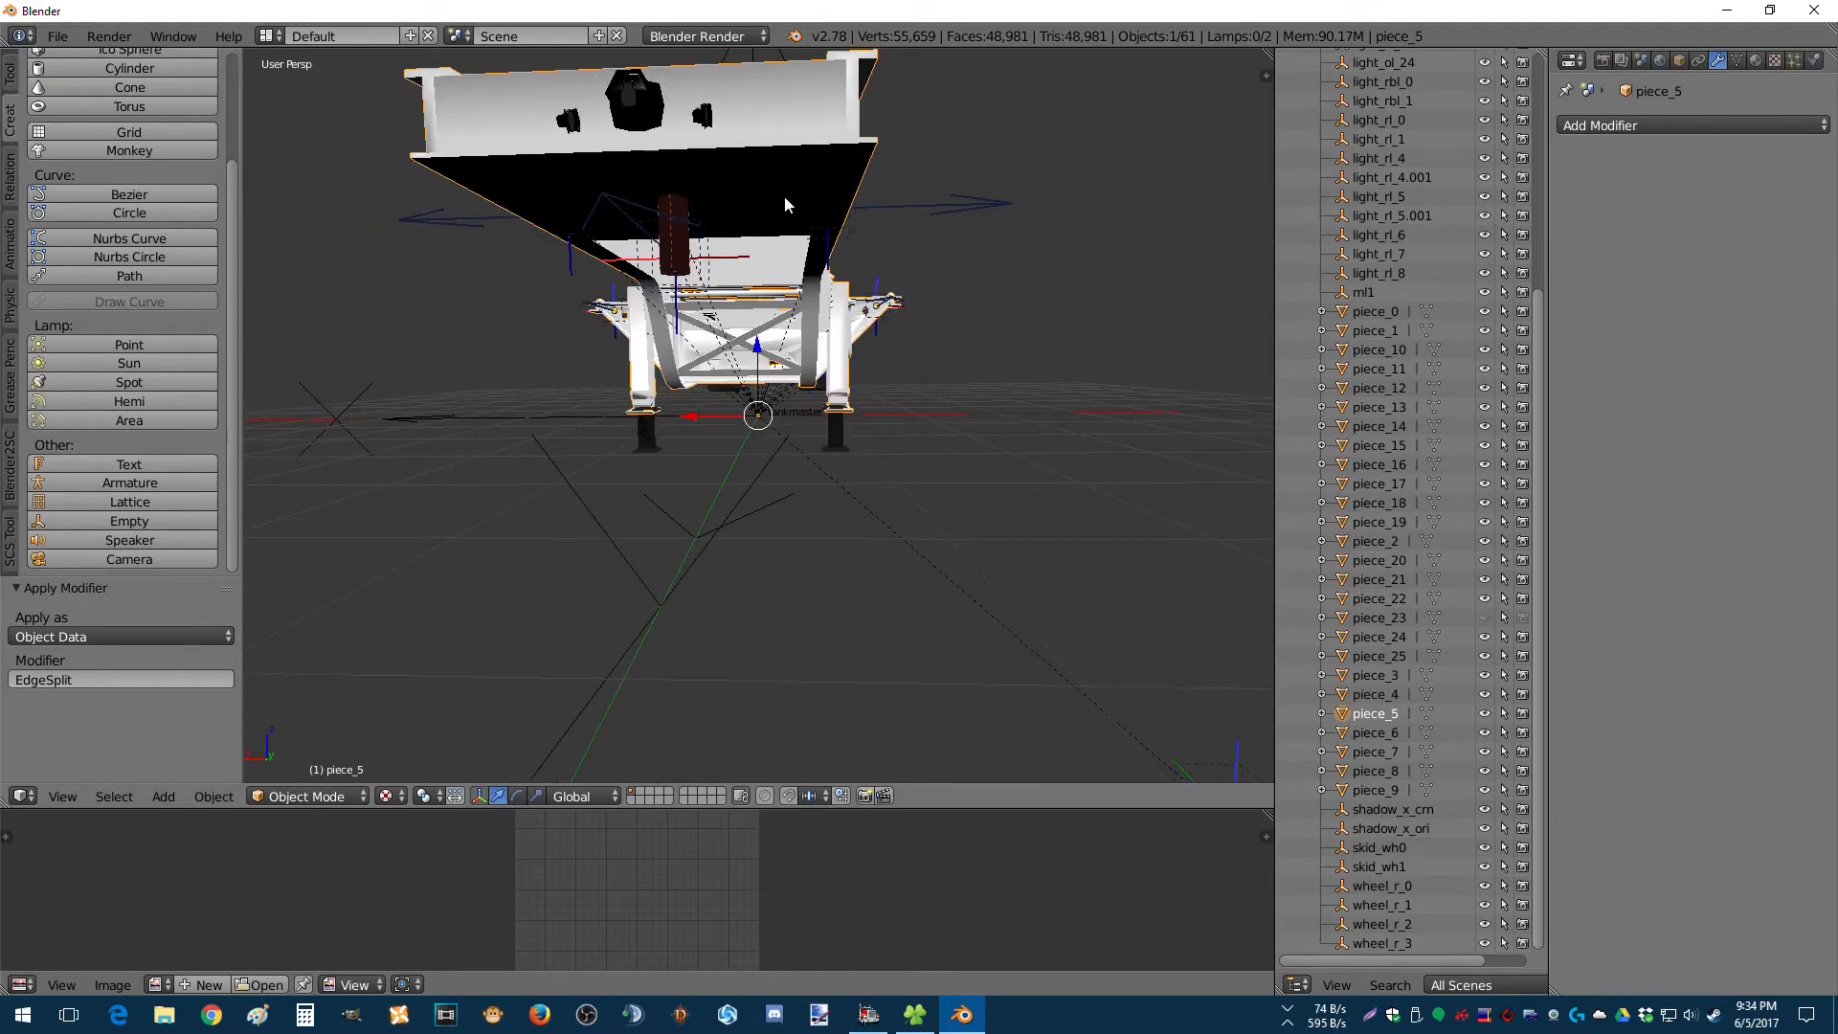
middle_drag(791, 233, 509, 303)
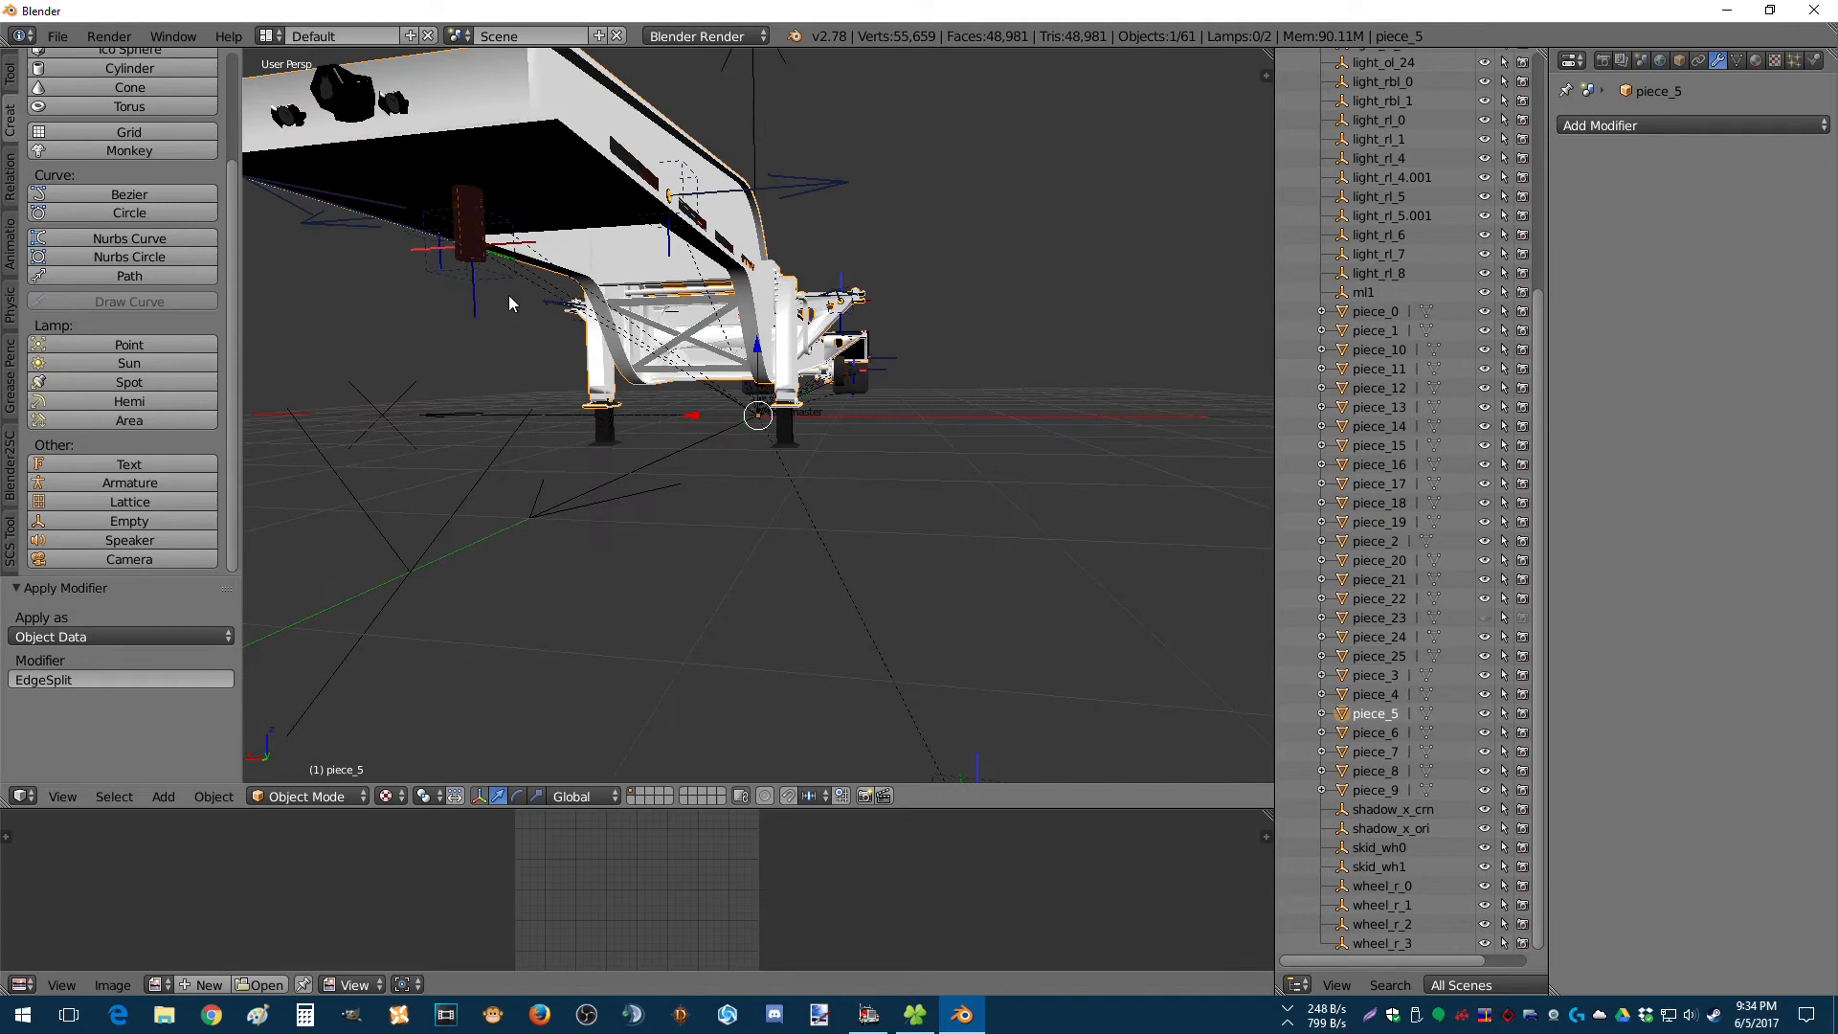
right_click(471, 249)
middle_drag(999, 306, 623, 400)
scroll(623, 400, up, 3)
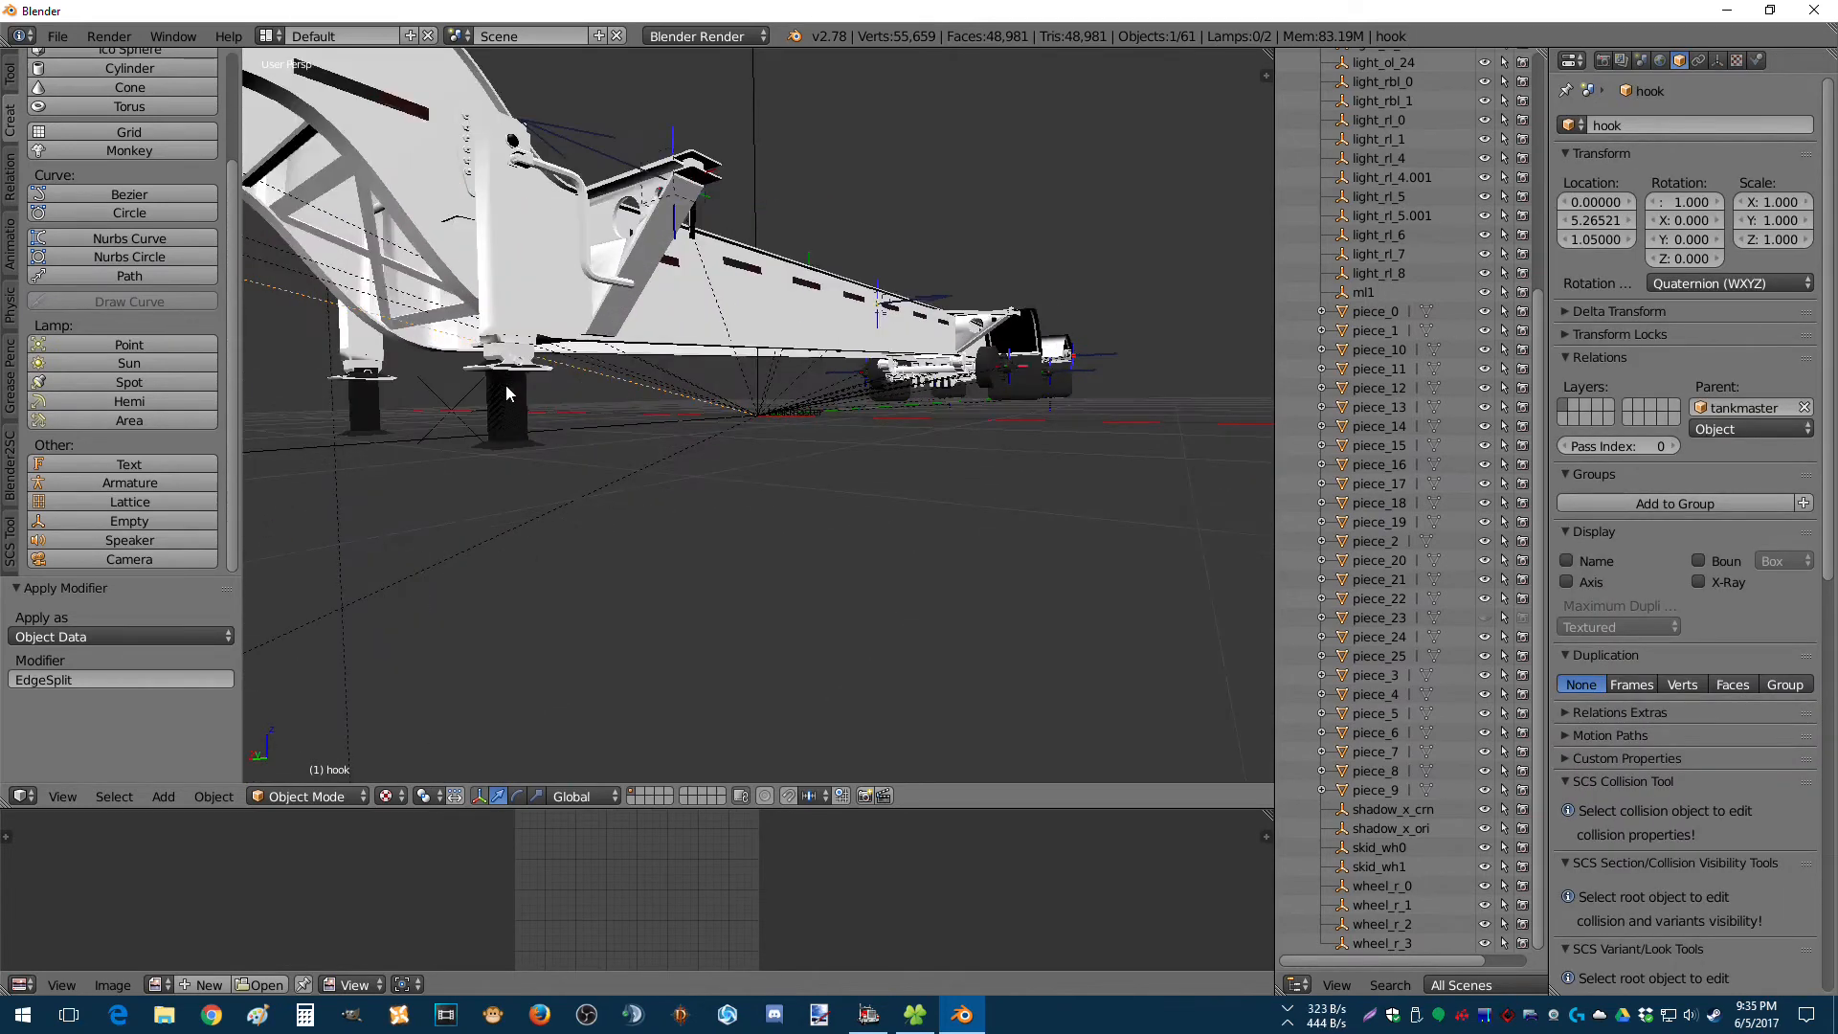
right_click(510, 341)
right_click(520, 370)
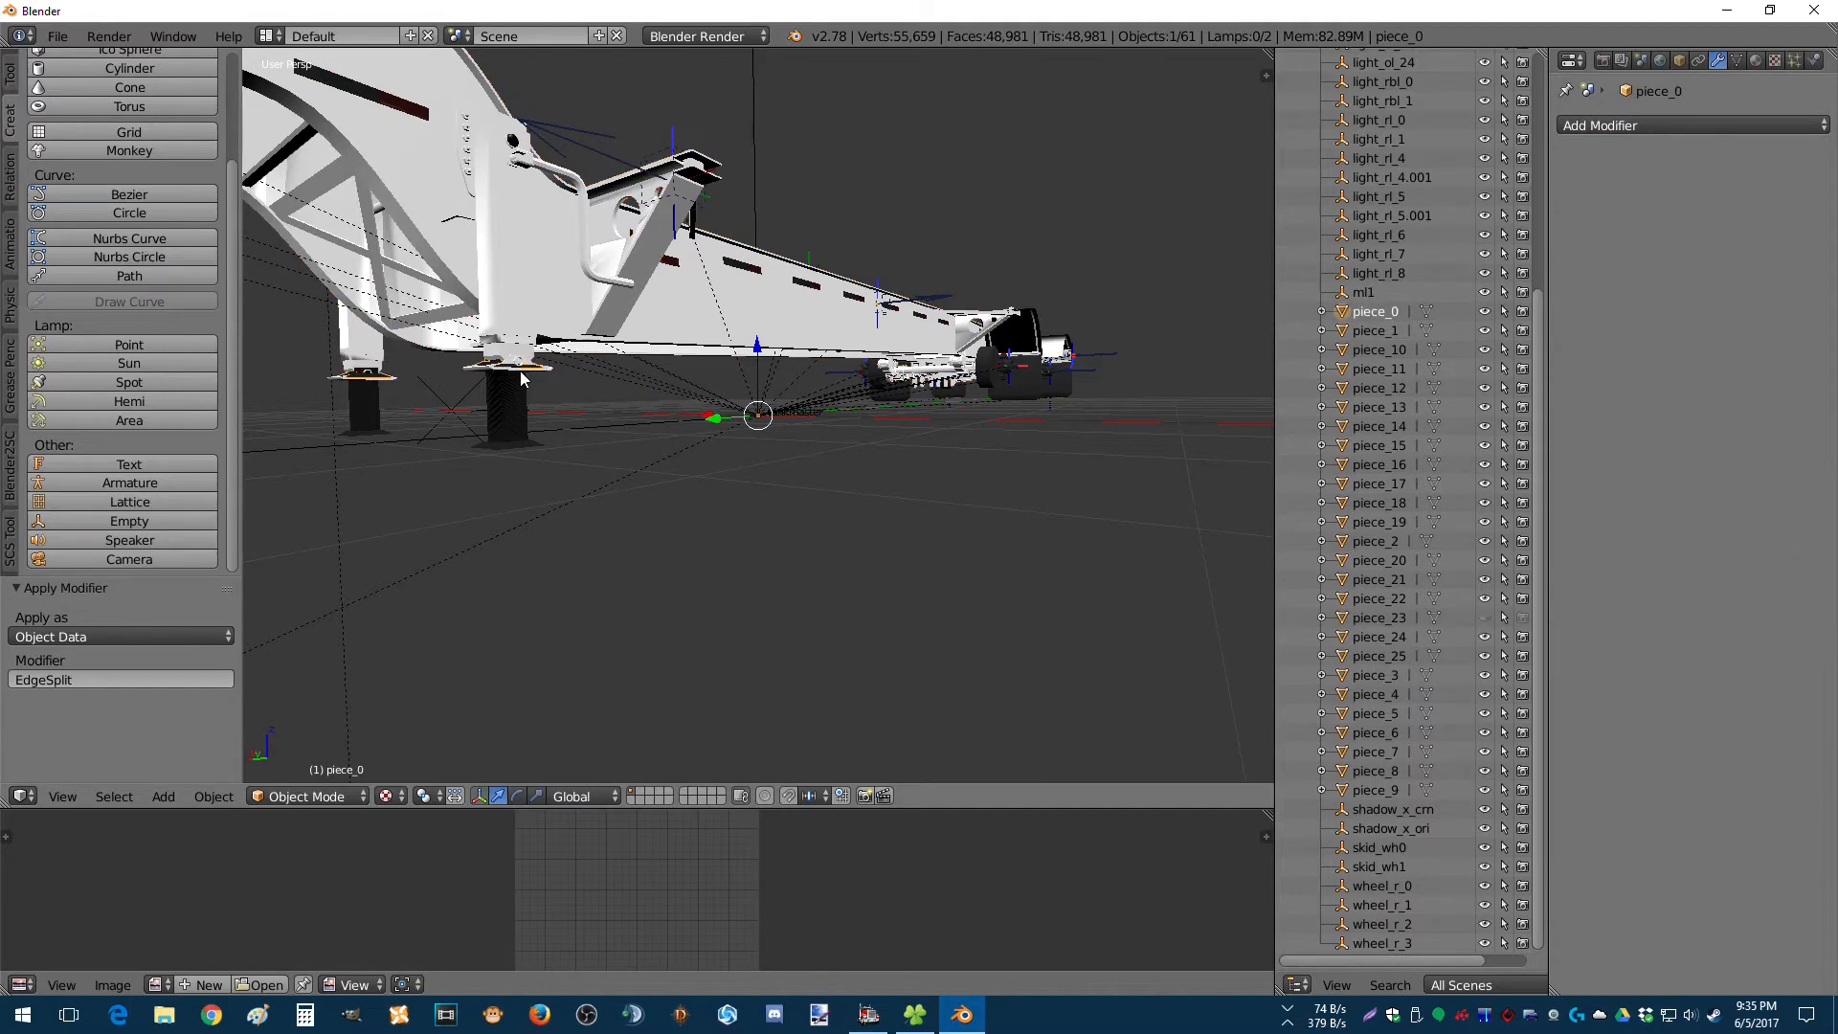
scroll(520, 371, up, 3)
click(1616, 126)
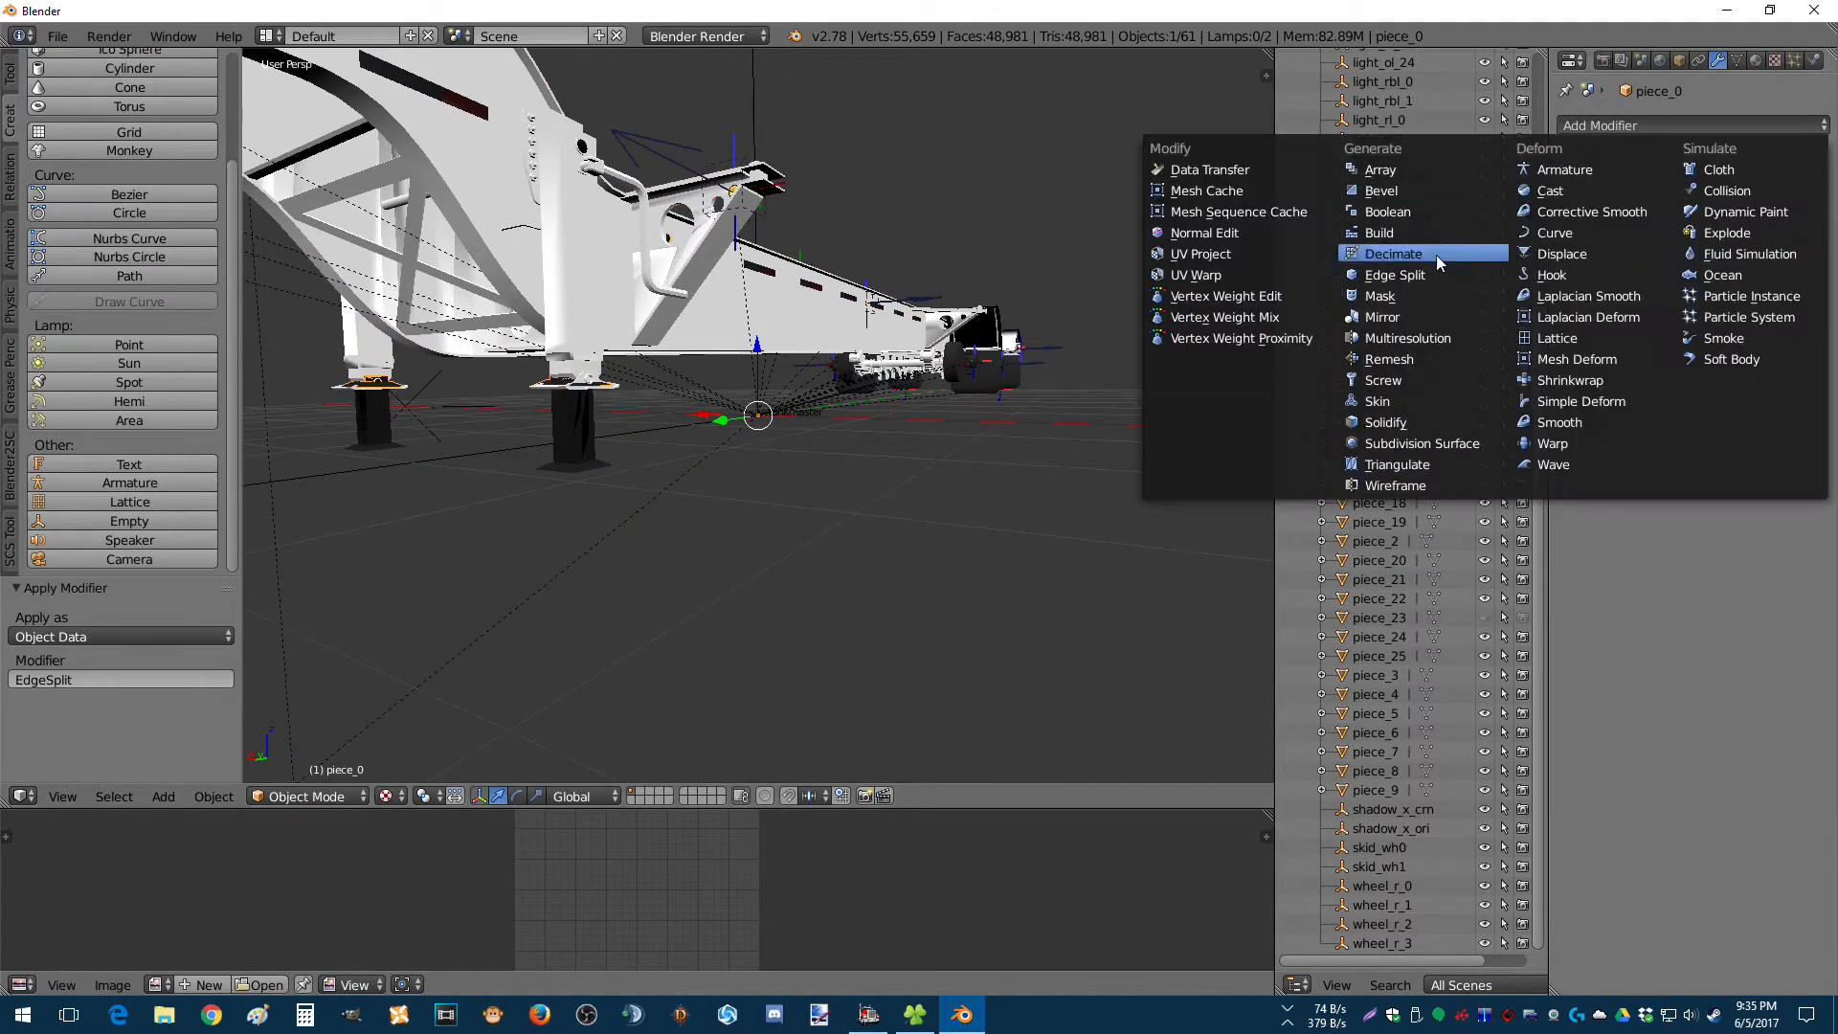
click(1426, 271)
click(1625, 189)
Select the trailer frame, piece_5, and give it a new material named chassis_ao.
middle_drag(1001, 398, 785, 402)
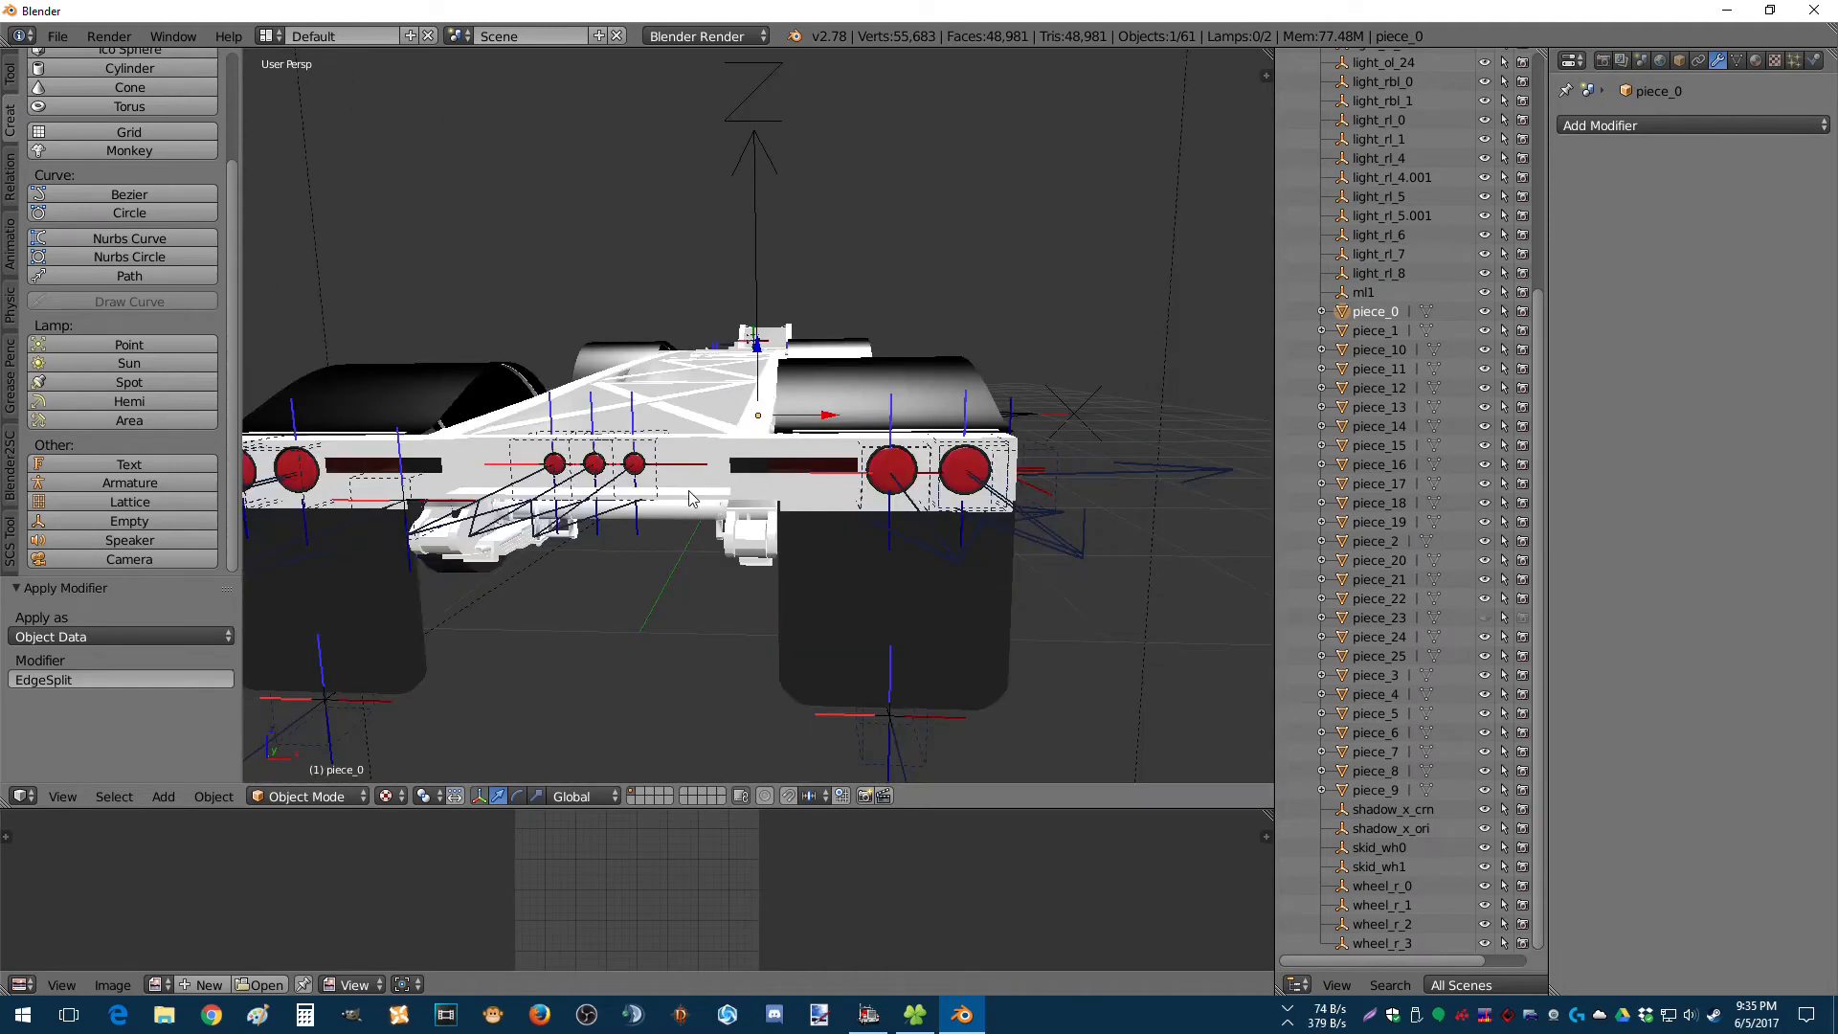
right_click(488, 562)
middle_drag(488, 562, 825, 486)
key(Tab)
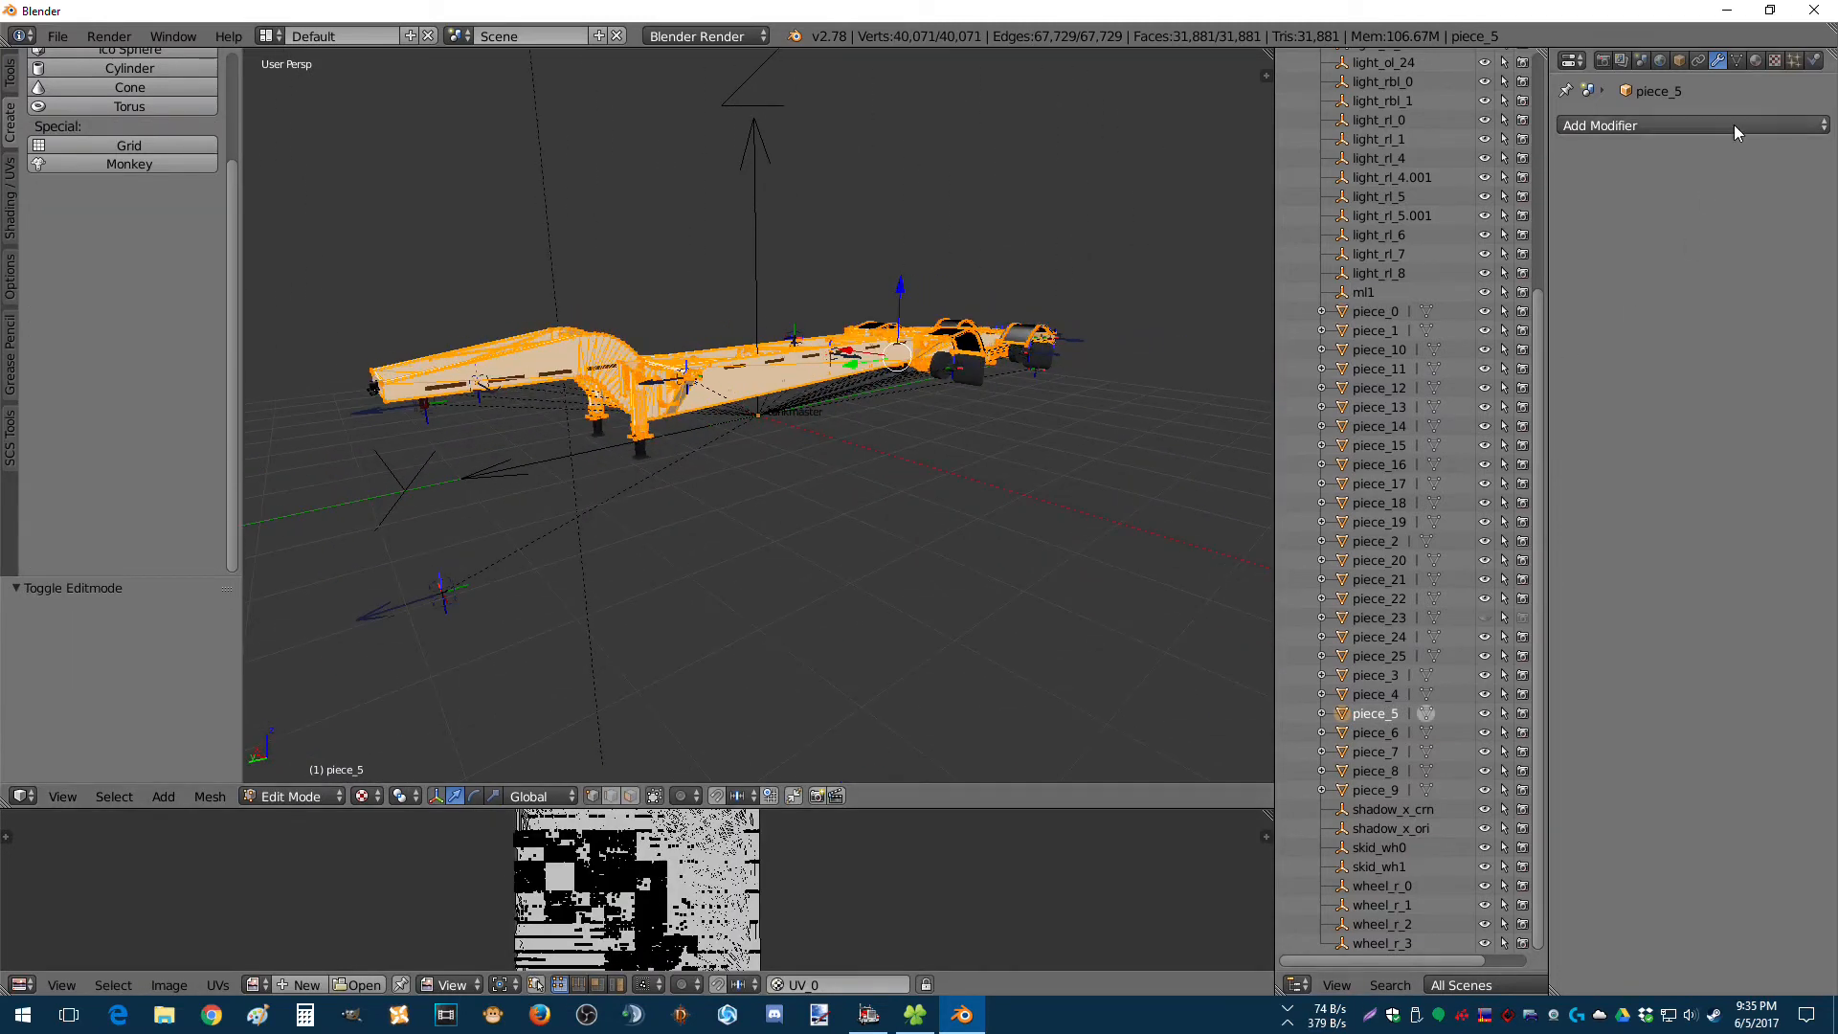
click(1756, 60)
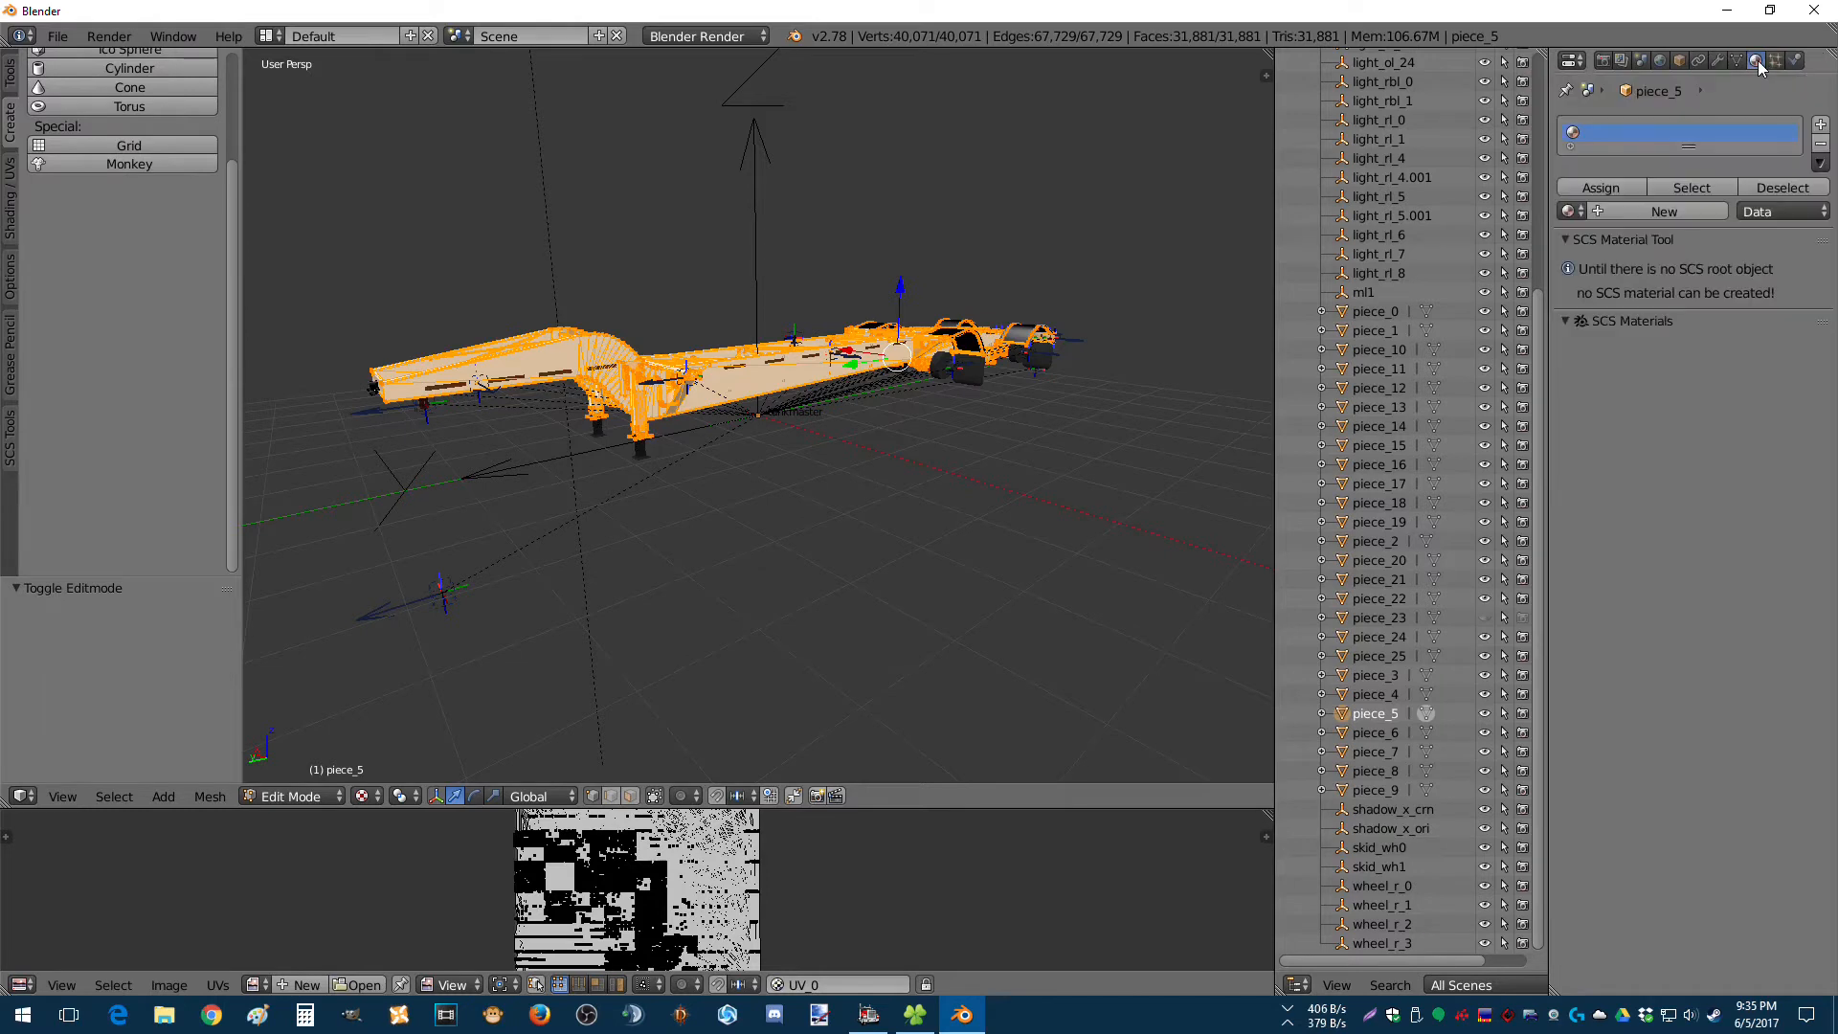
key(Tab)
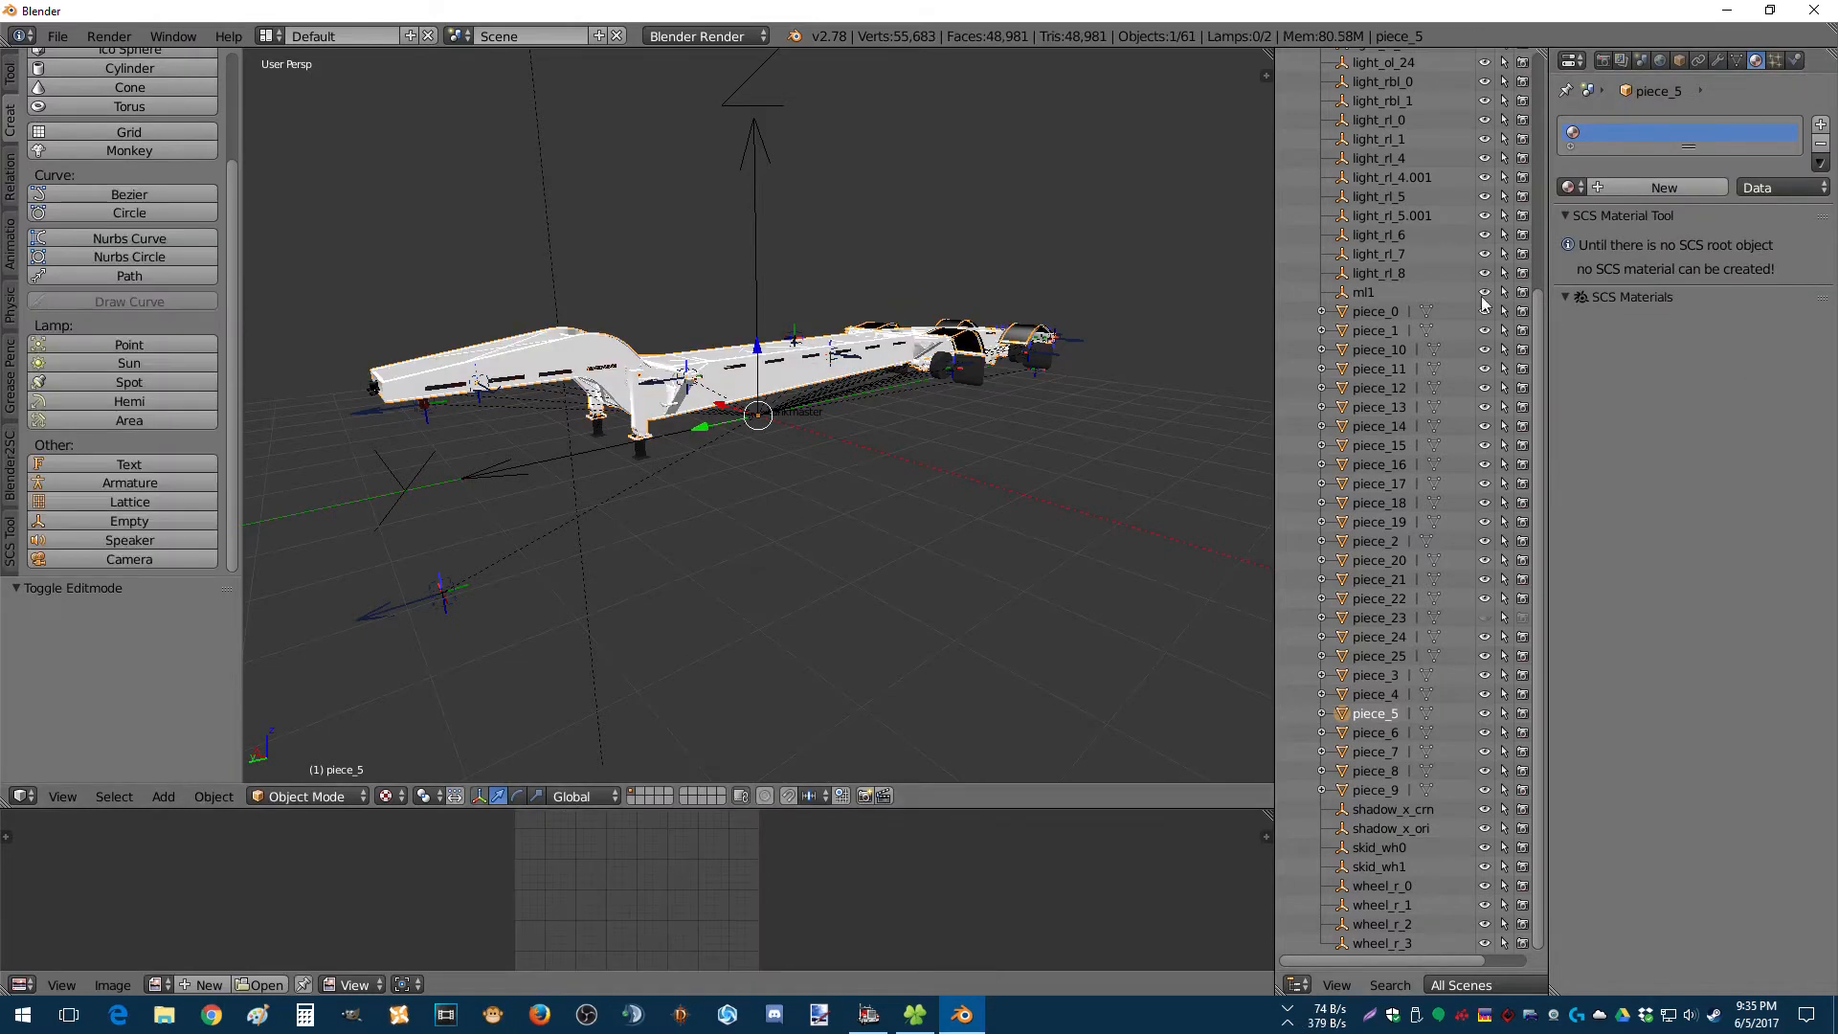
click(1632, 212)
click(1647, 191)
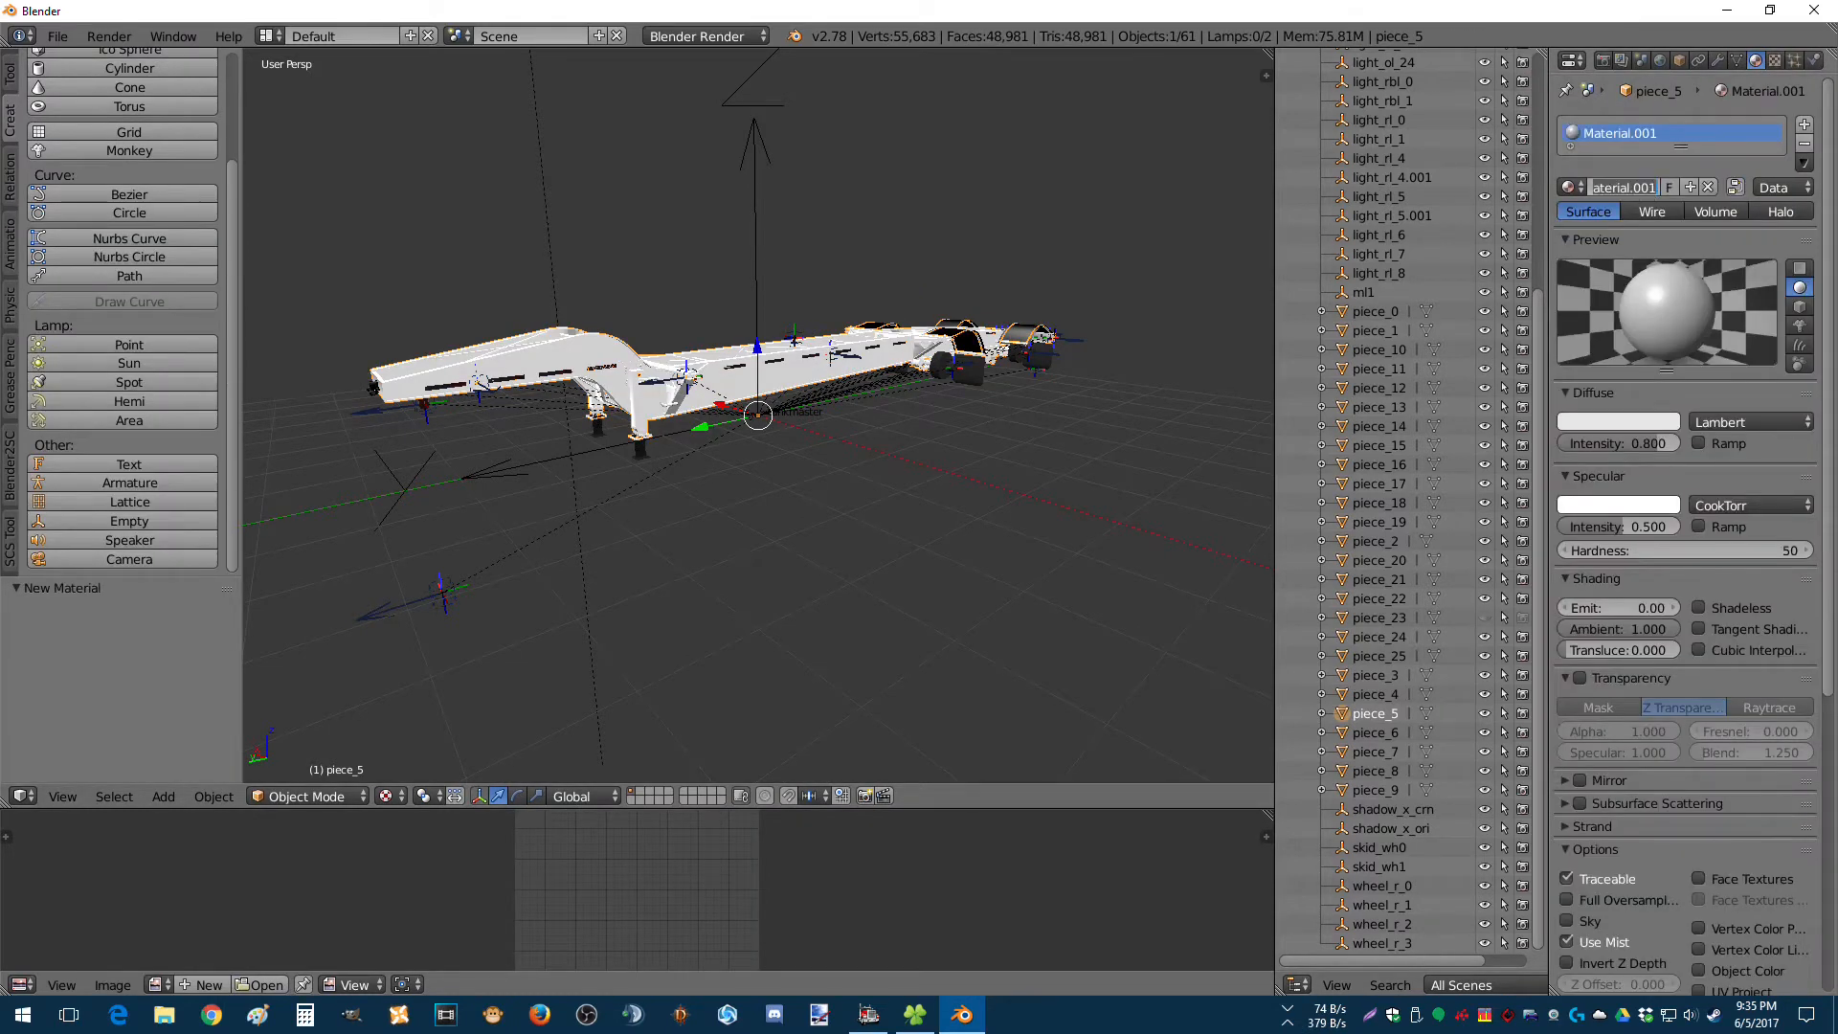
text(chassis_ao)
key(Return)
Set the chassis_ao material's SCS shader preset to dif.spec.add.env and enable its shadow option.
scroll(1609, 440, down, 3)
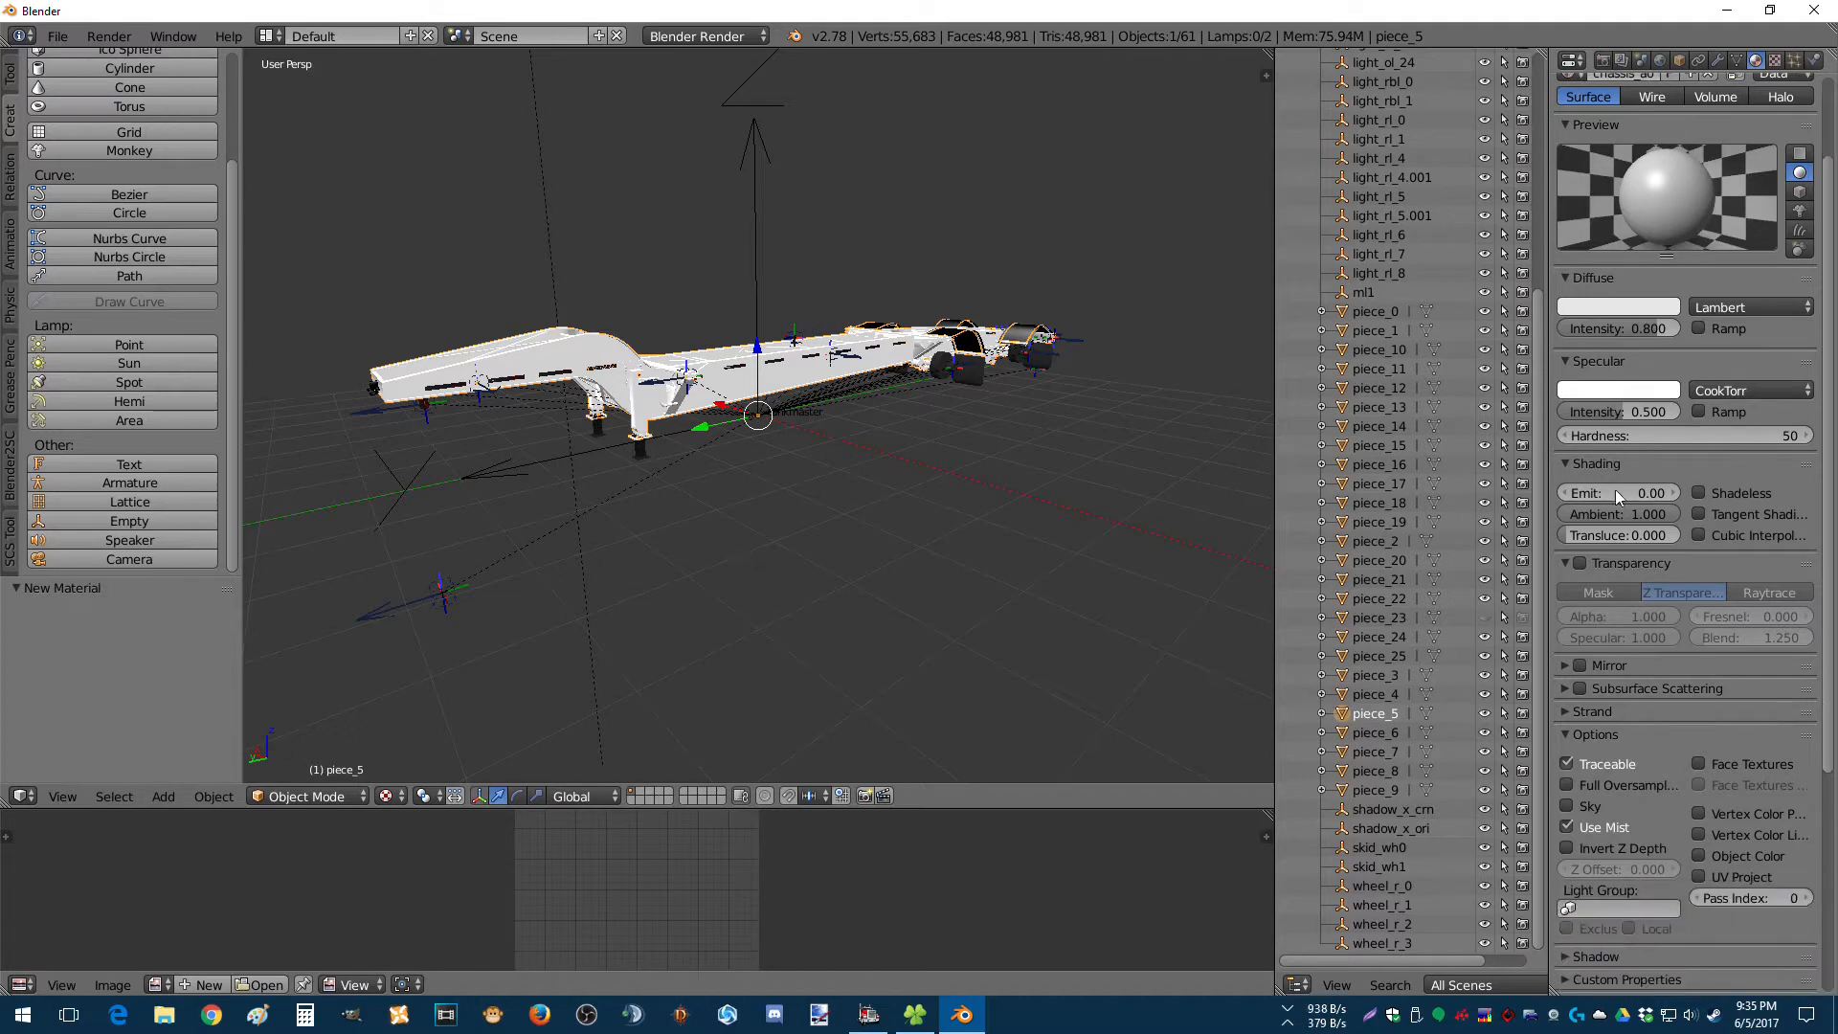
click(1737, 60)
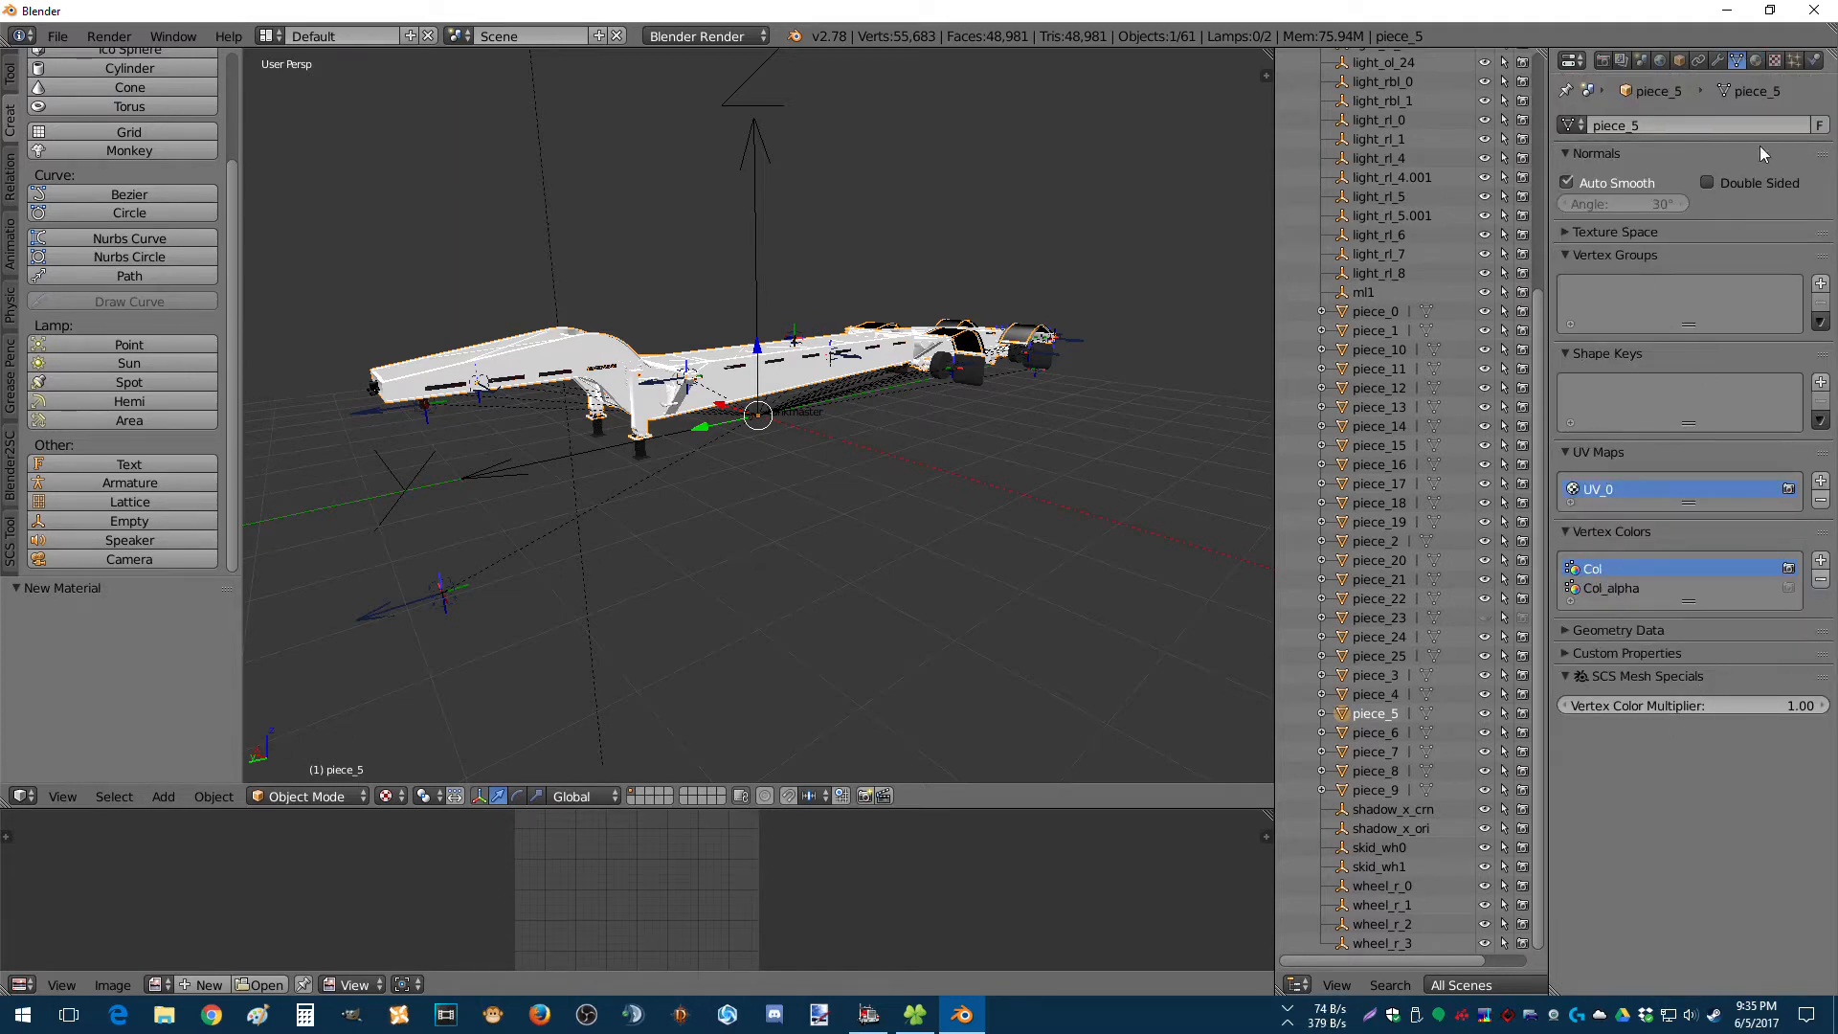
click(1757, 61)
scroll(1675, 714, down, 10)
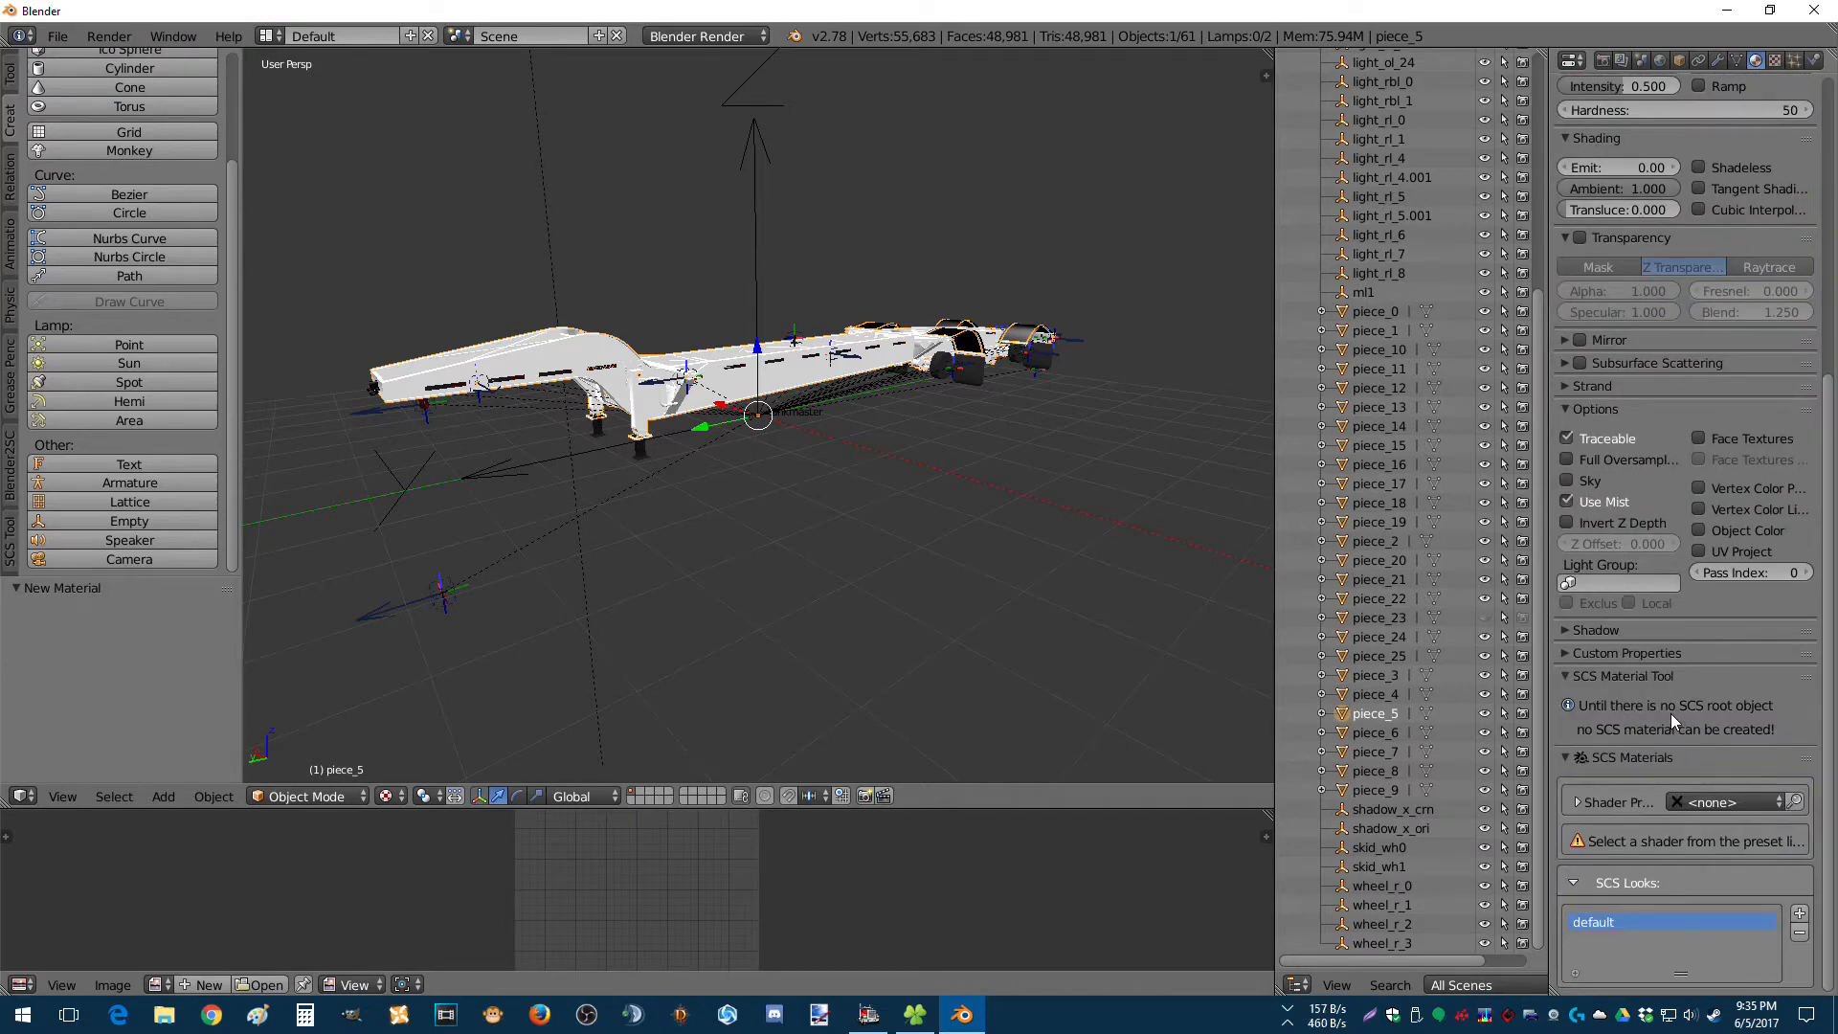
click(1688, 797)
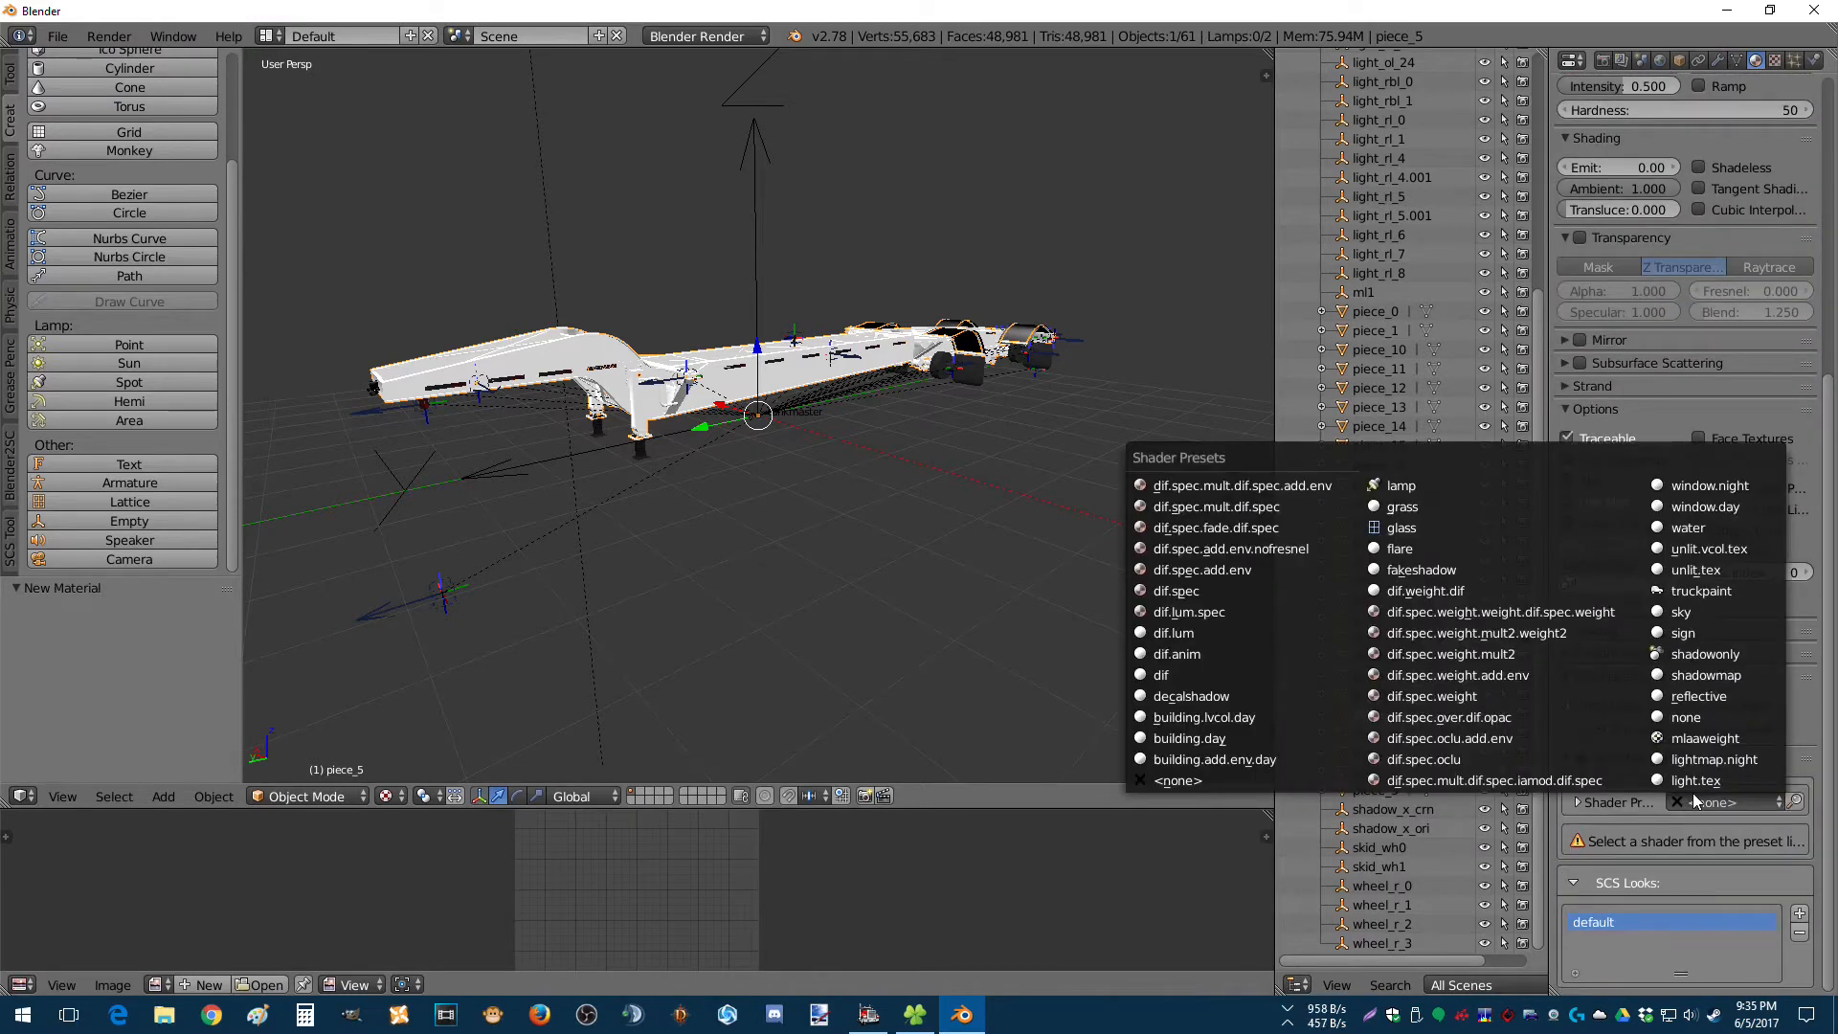
click(1201, 569)
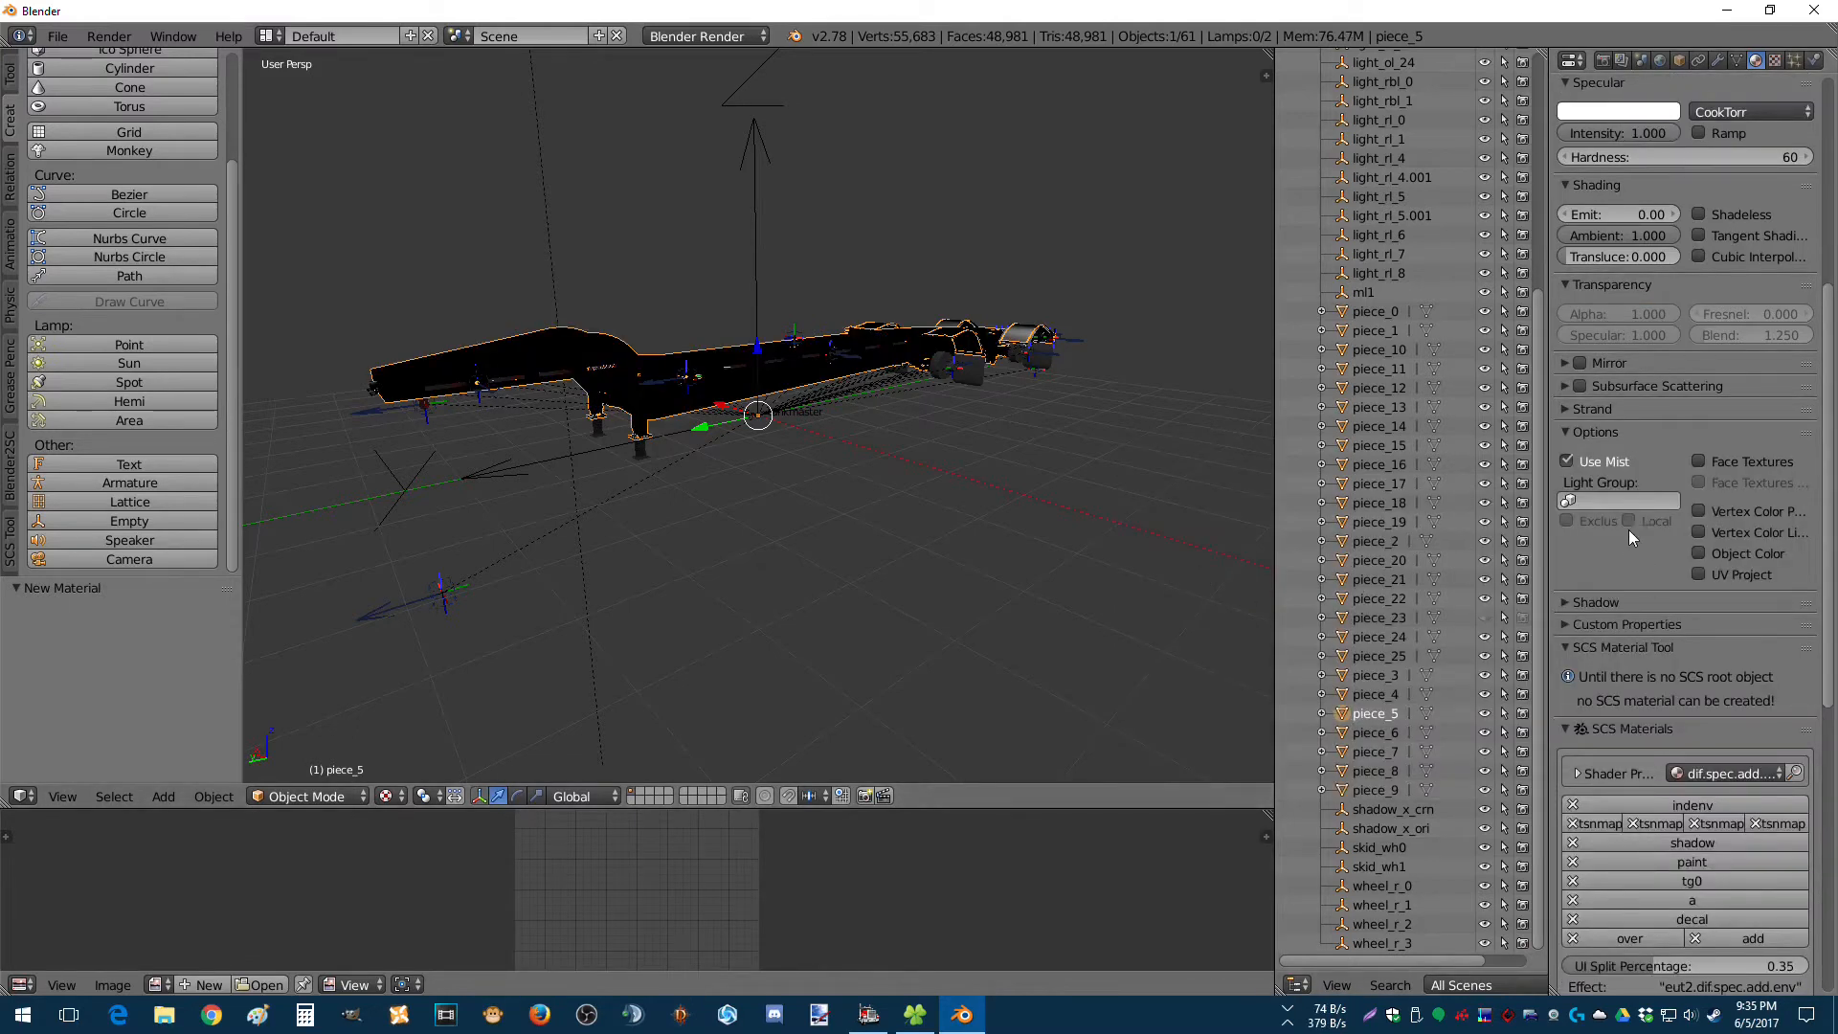
scroll(1641, 668, down, 5)
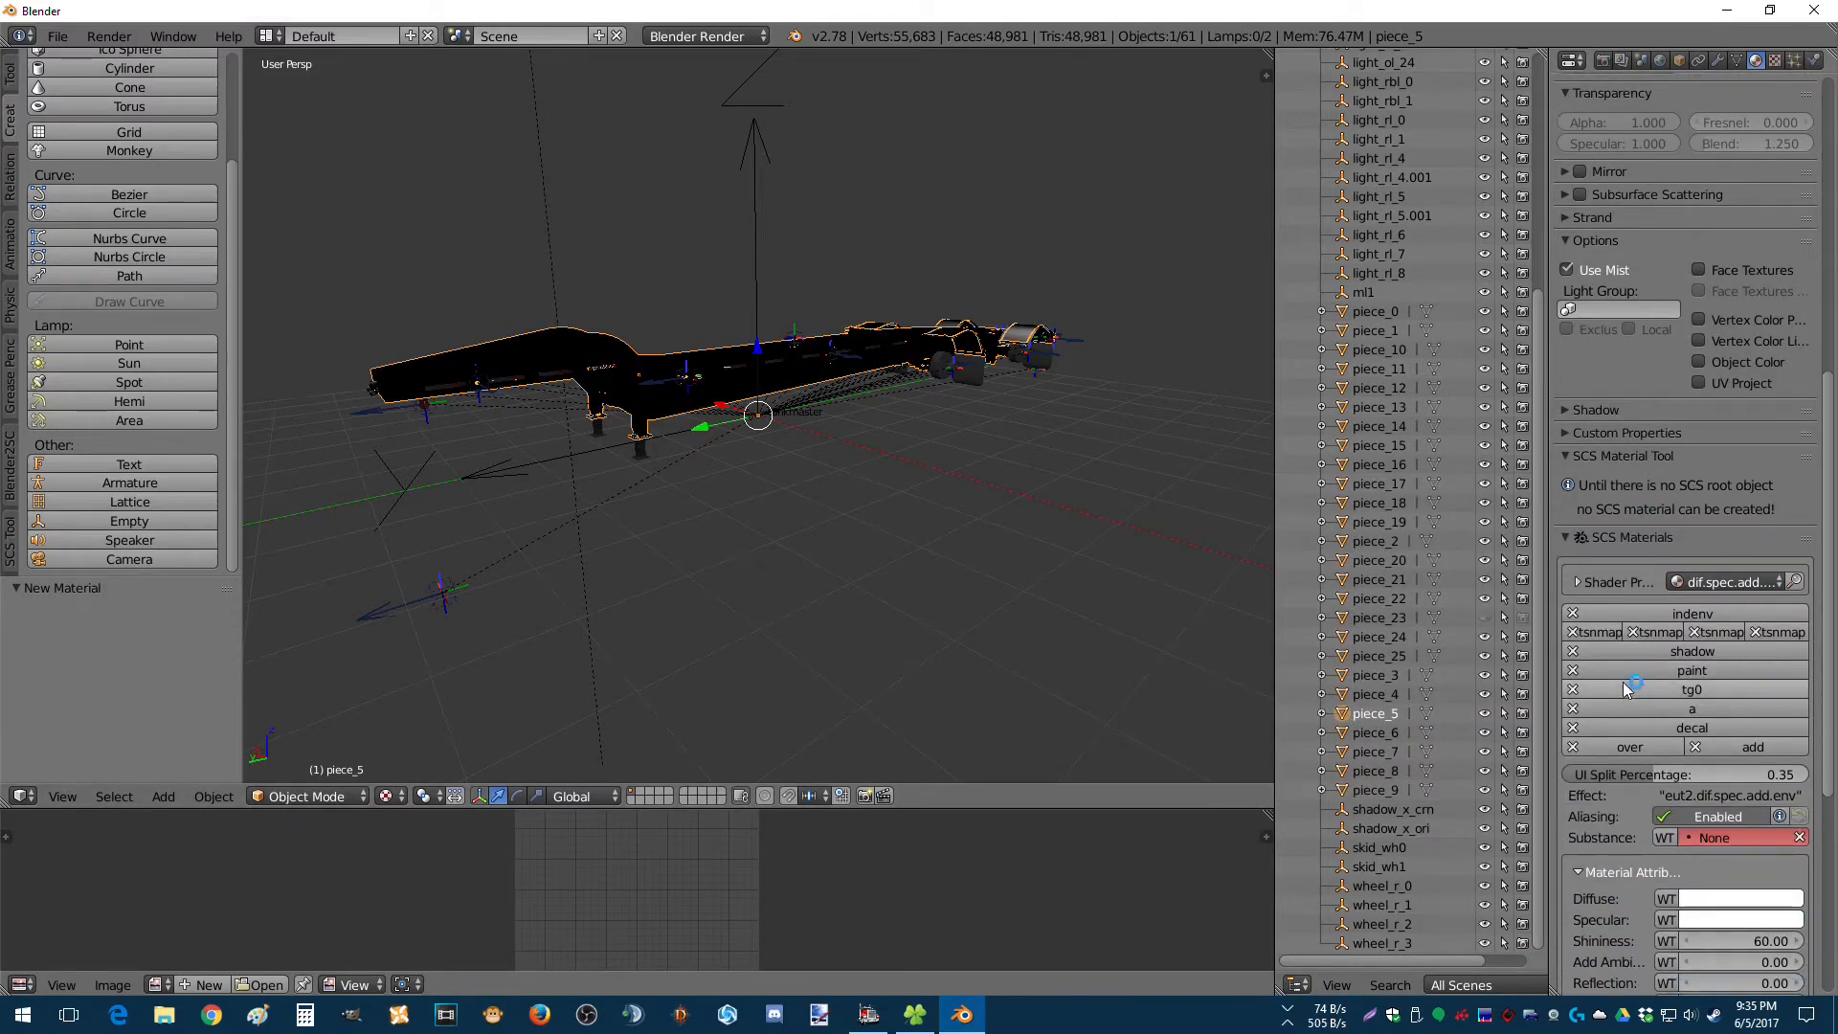
click(1622, 647)
Set the Base texture mapping of the chassis_ao material to UV_0.
scroll(1623, 647, down, 9)
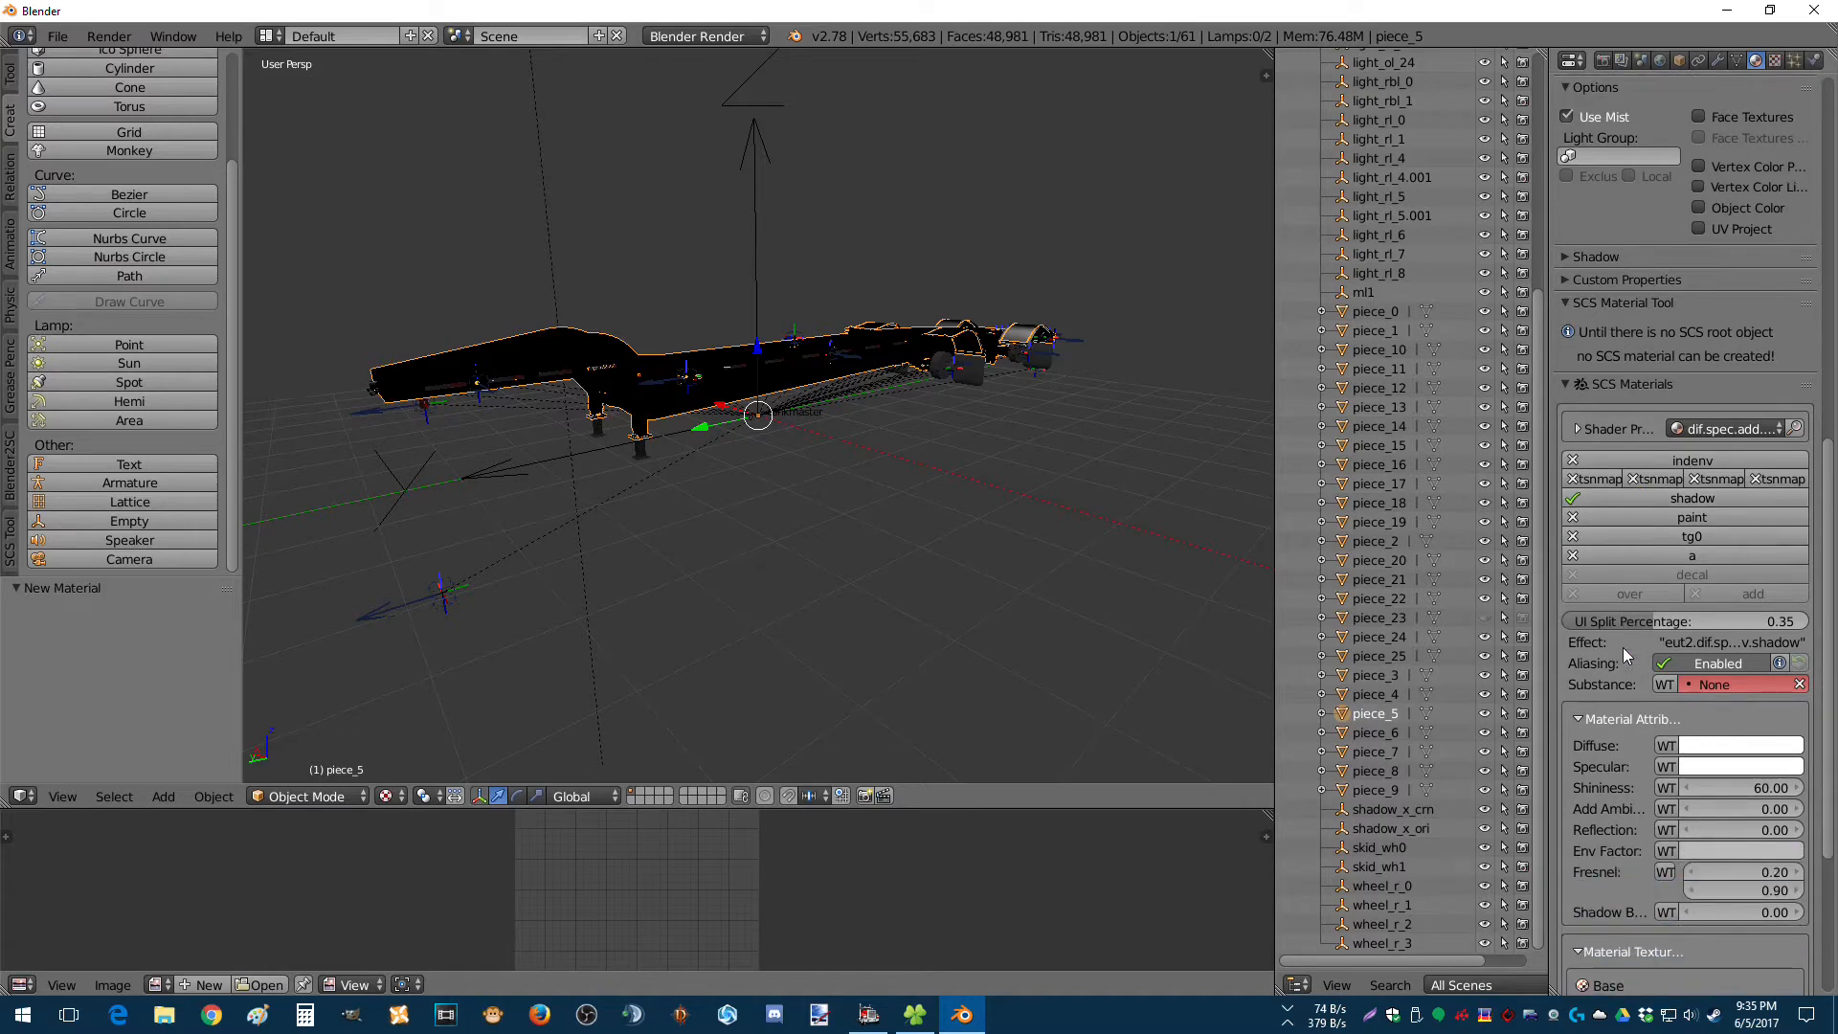
scroll(1594, 771, down, 2)
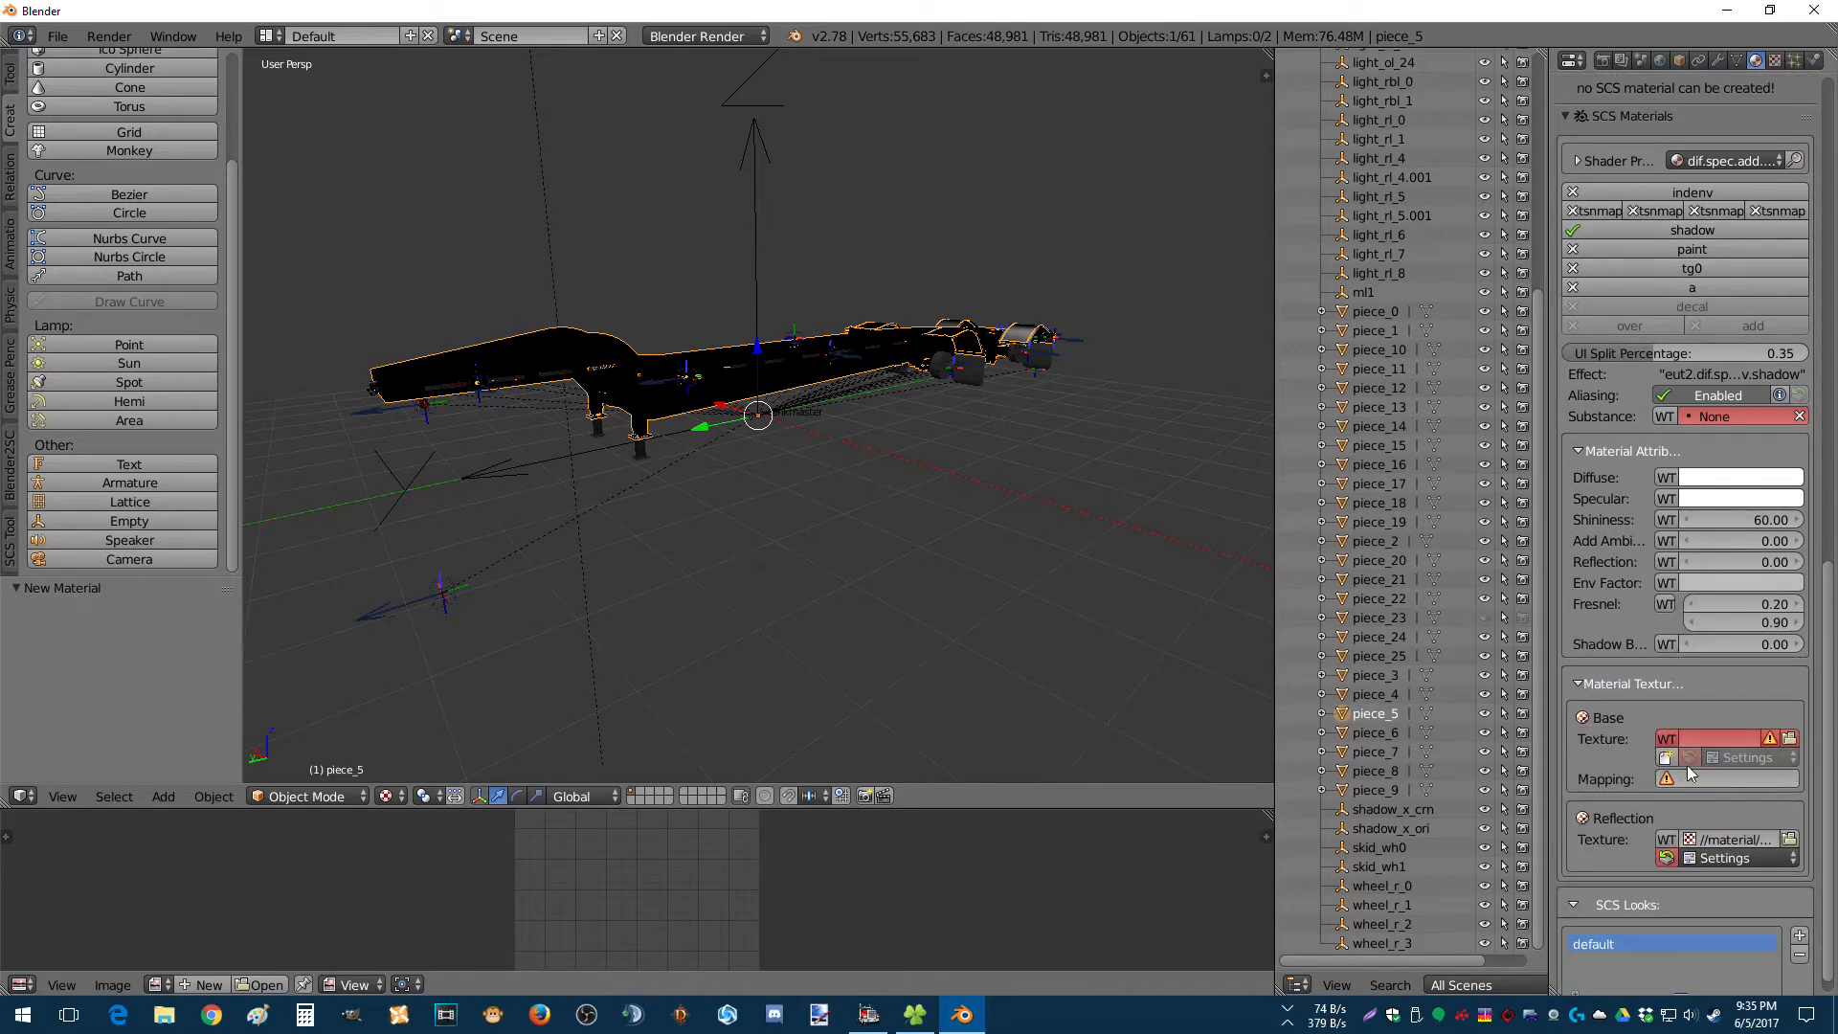
click(1761, 778)
click(1646, 802)
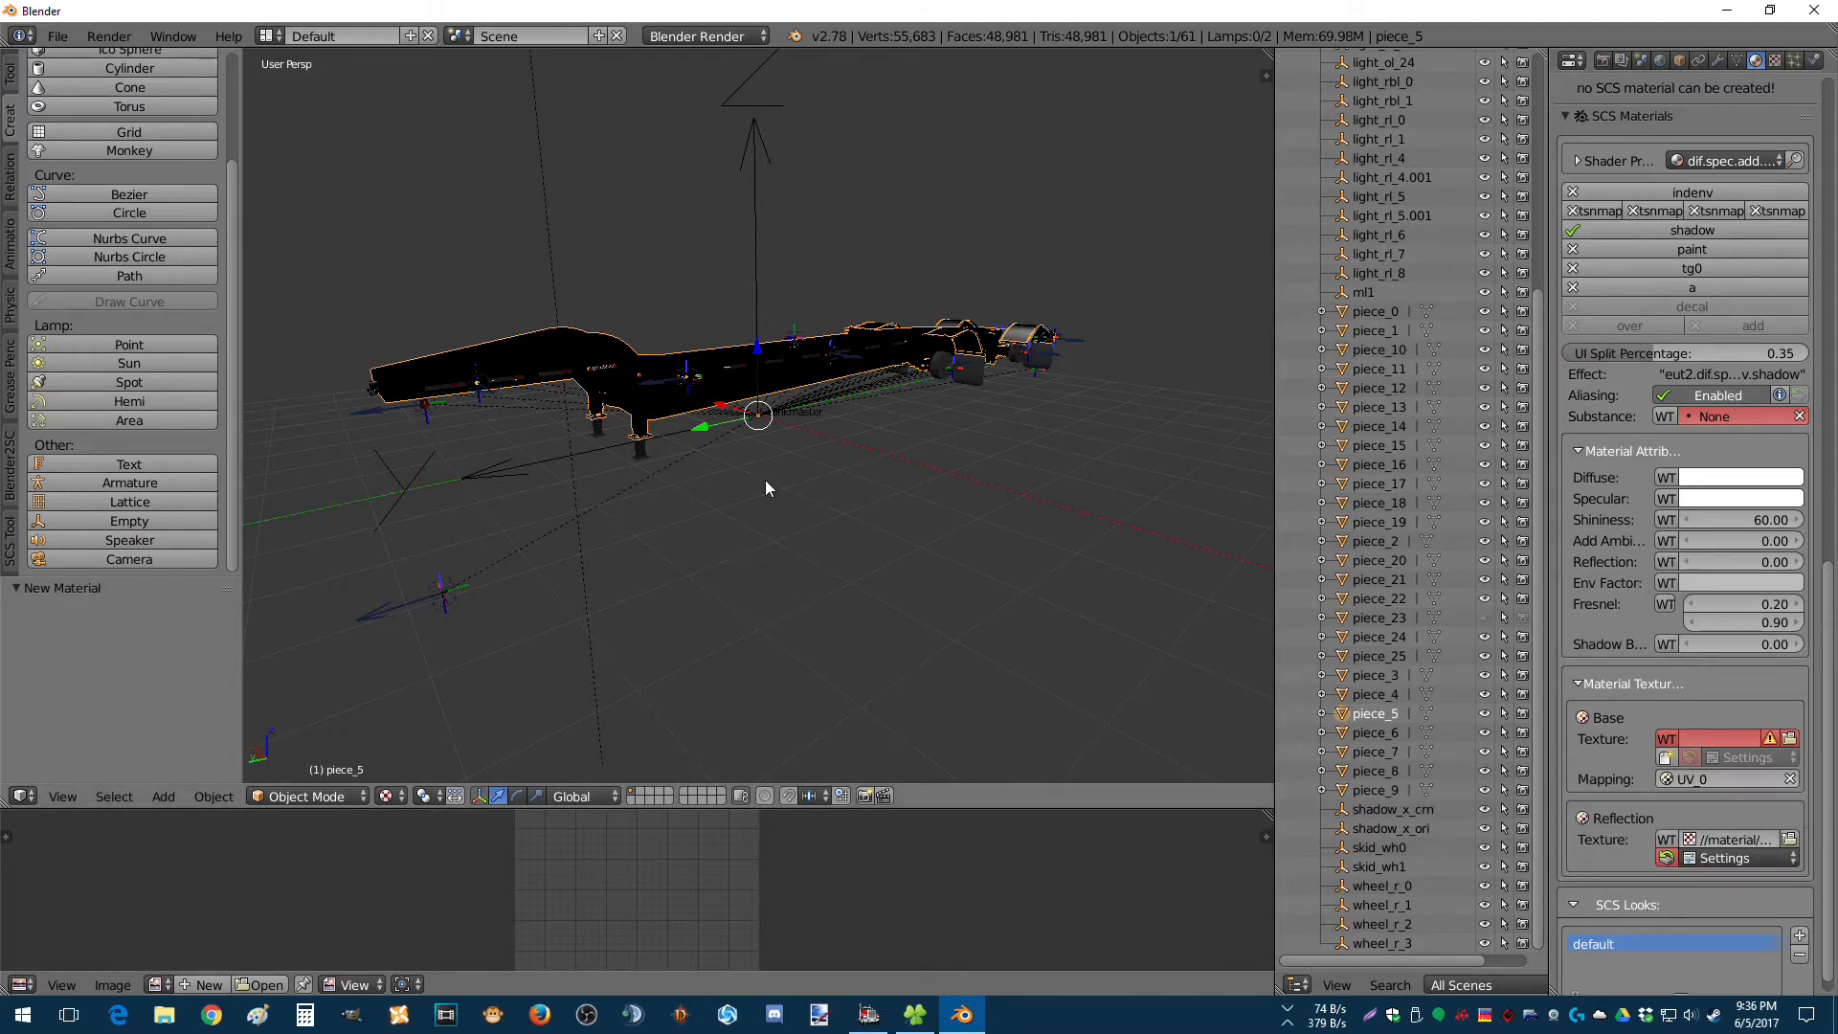
Put the frame in Edit Mode, enlarge the UV editor, and create a blank 2048 x 2048 px image named chassis_ao for its UVs.
key(Tab)
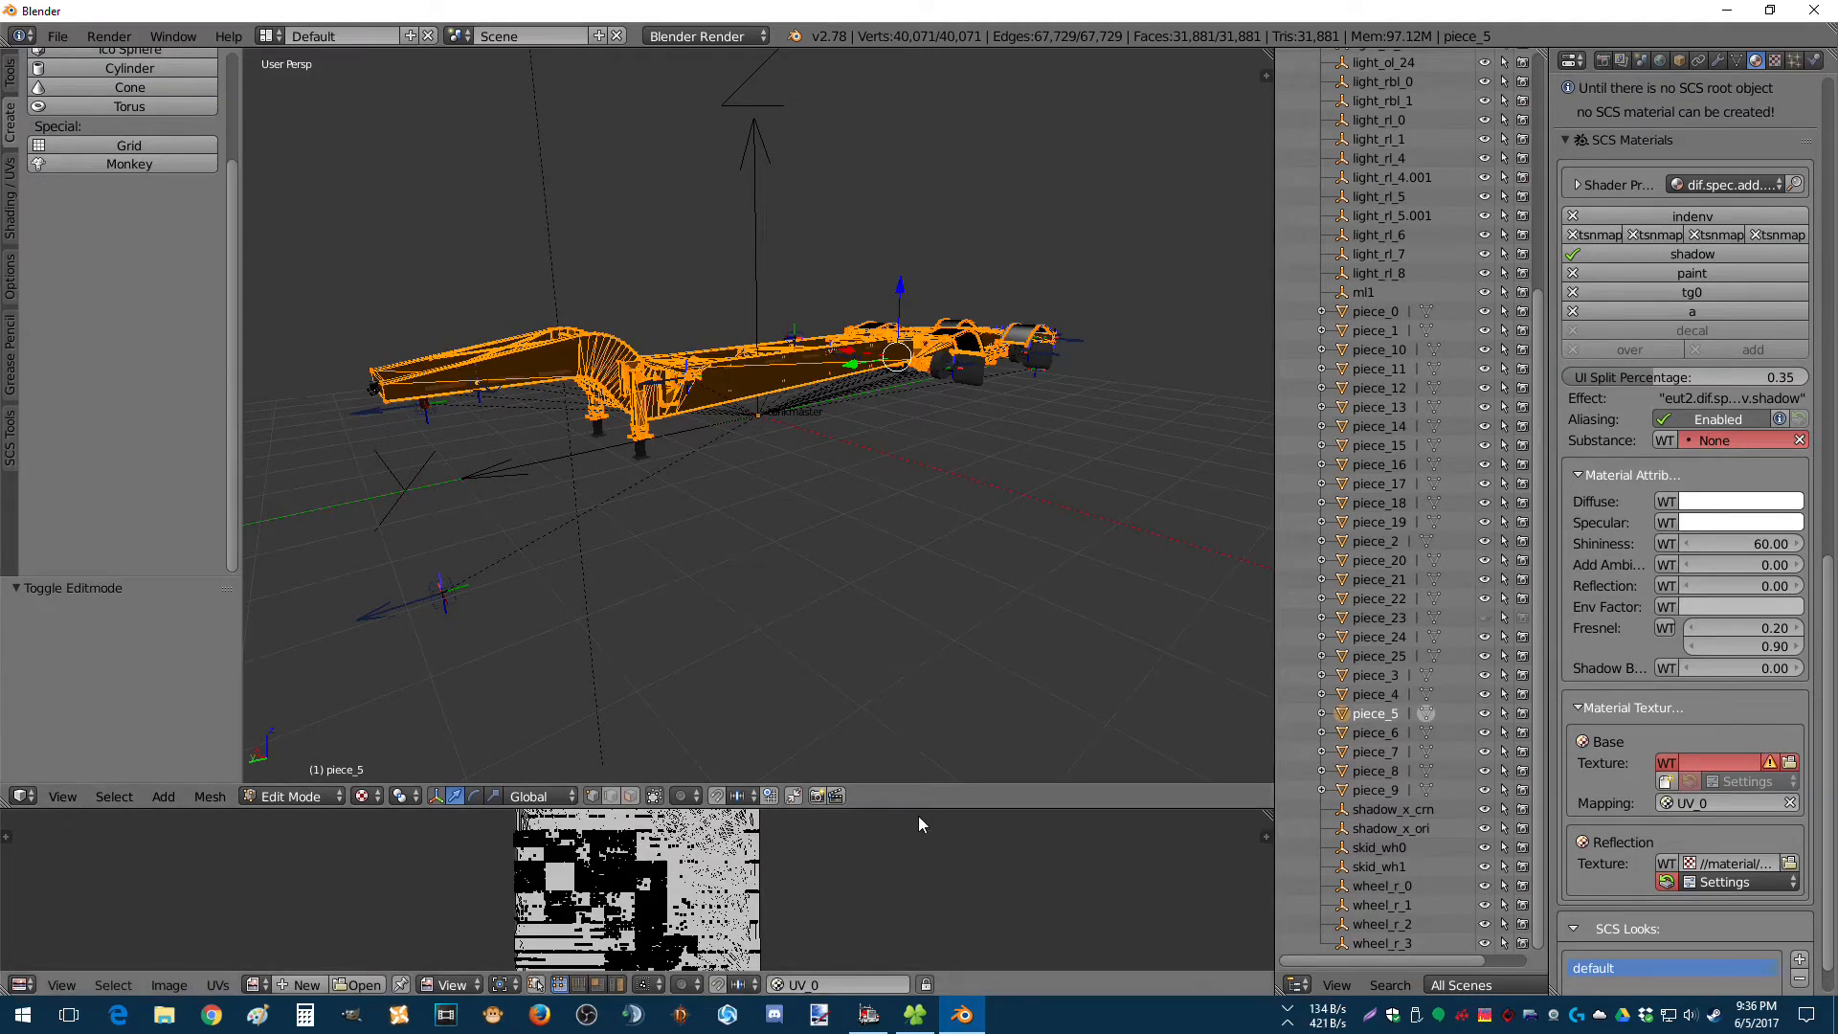
drag(923, 807, 928, 577)
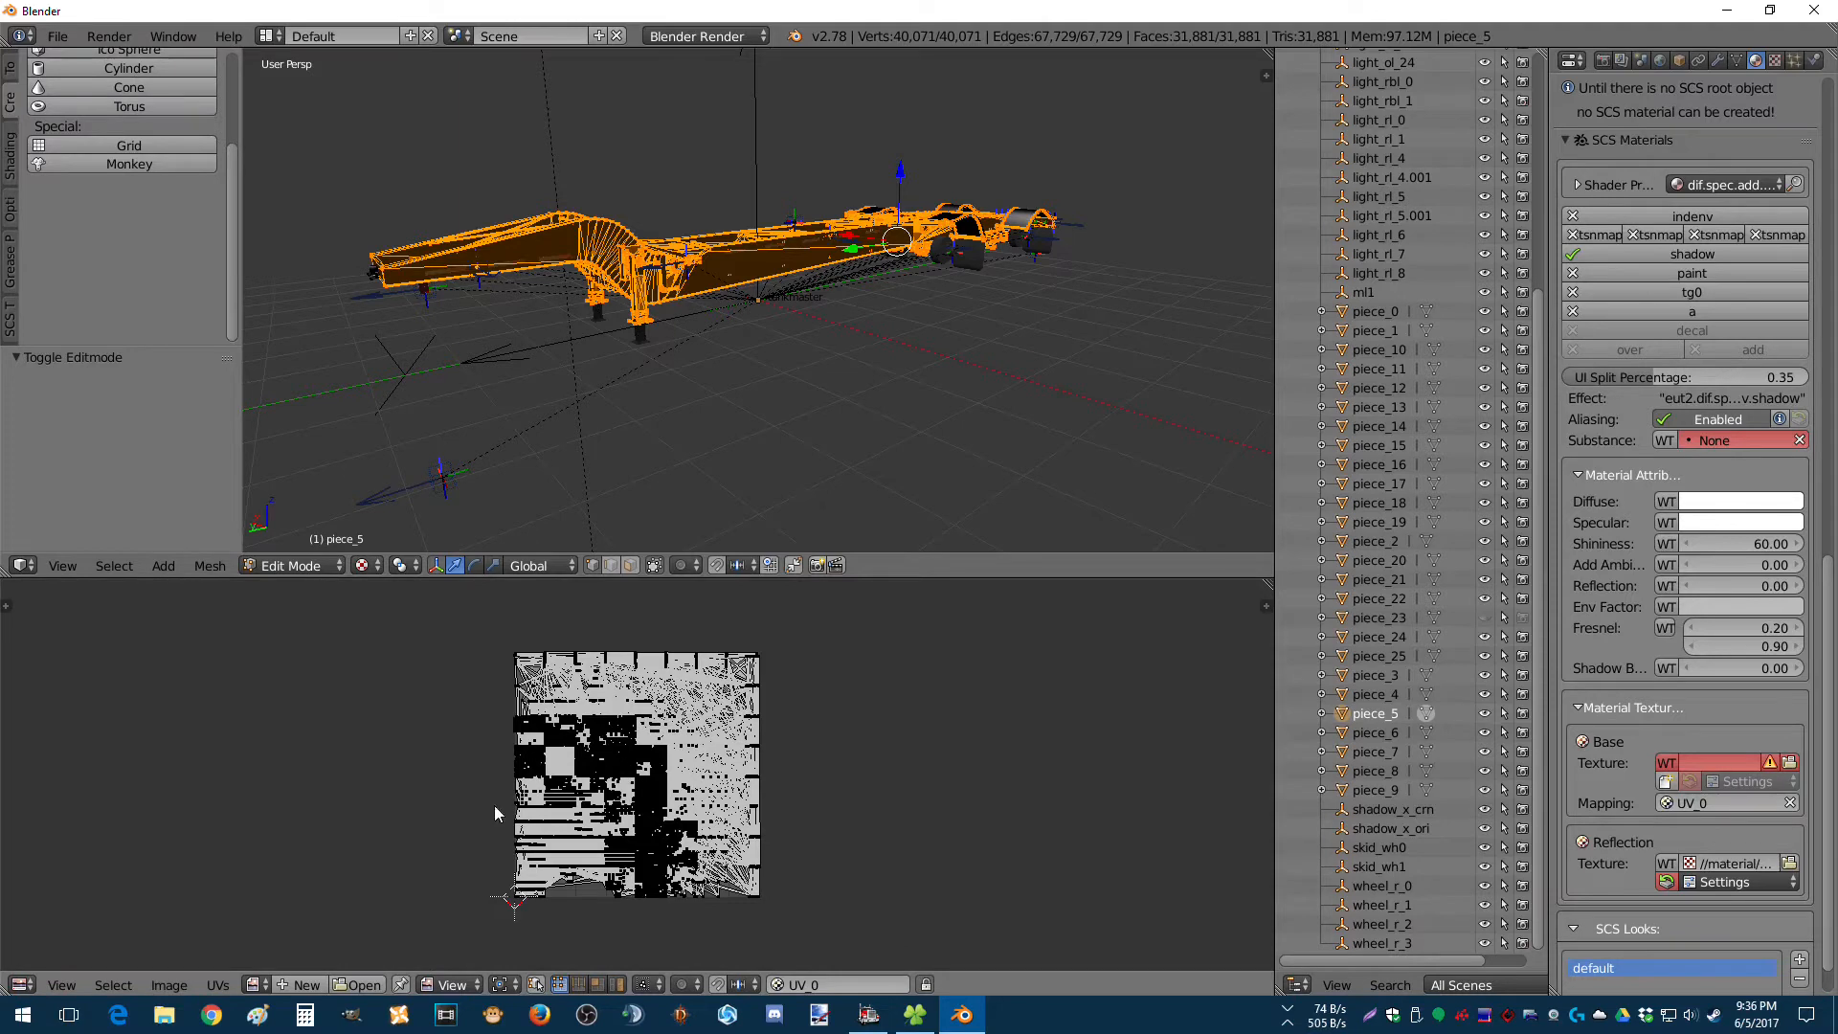
click(306, 985)
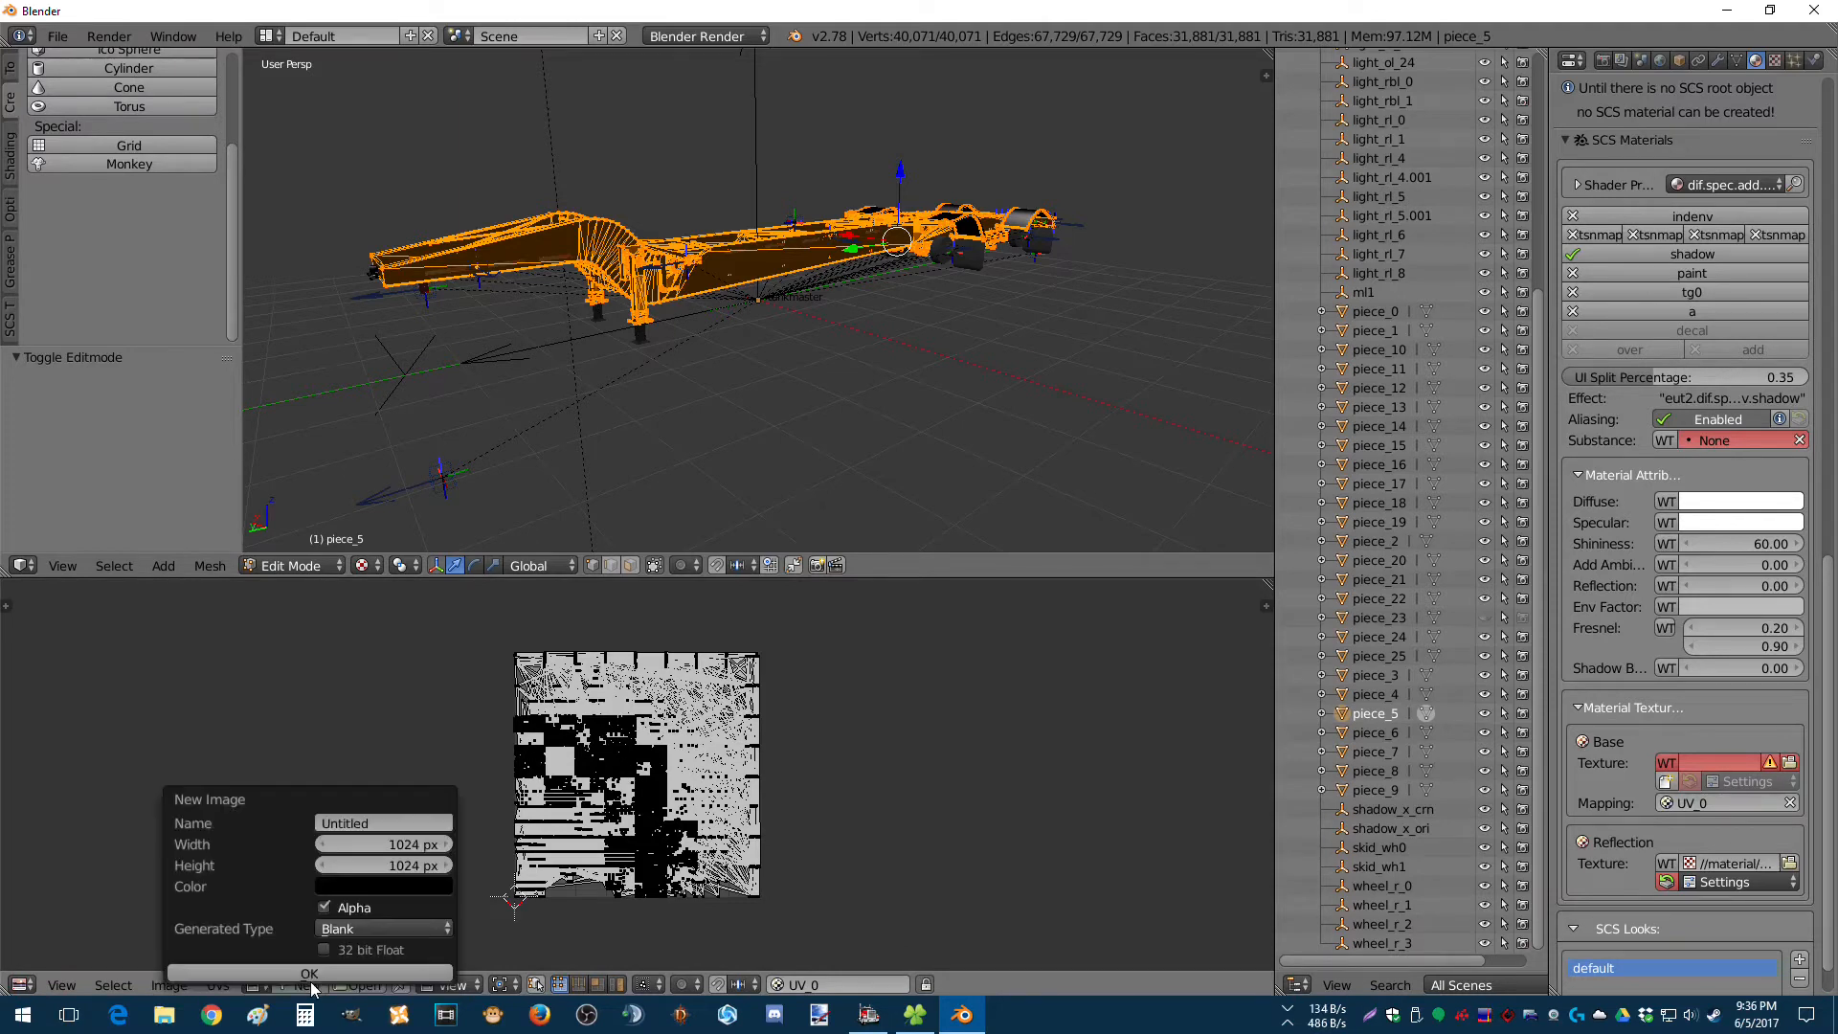
click(387, 844)
text(2048)
key(Tab)
text(2048)
key(Return)
click(383, 823)
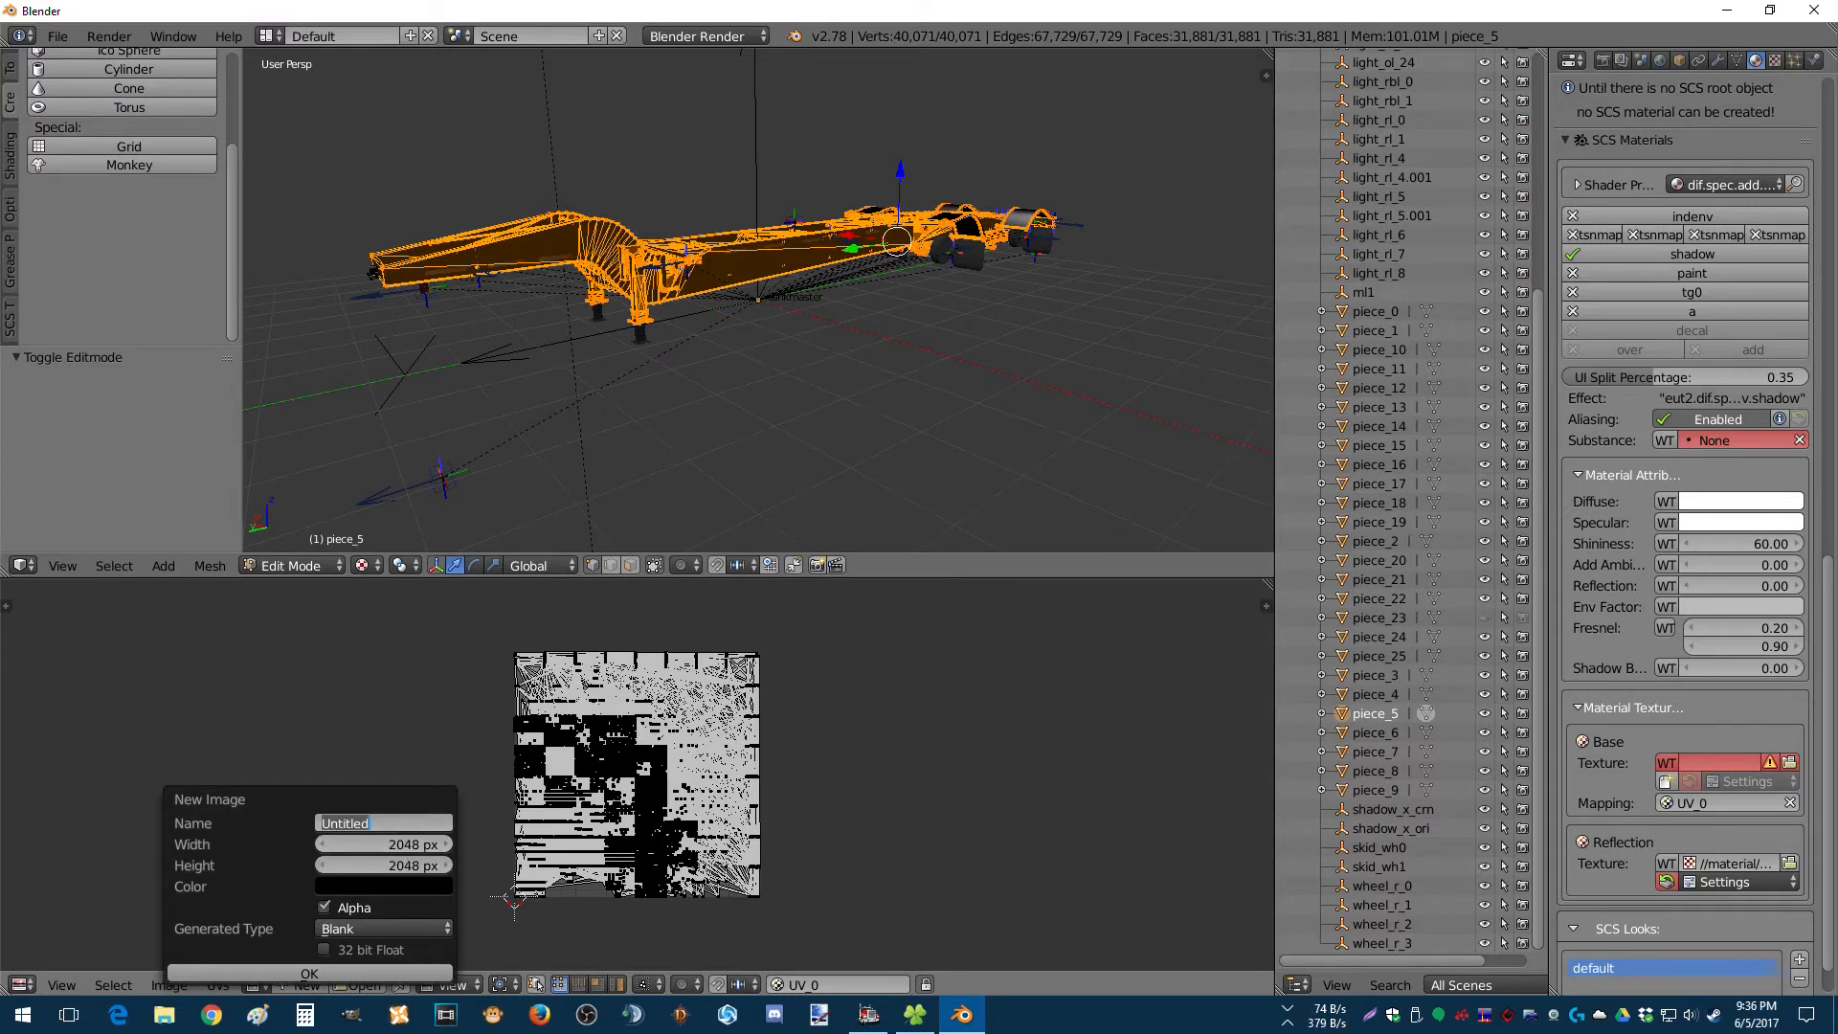
text(chasi)
text(is_ao)
key(Return)
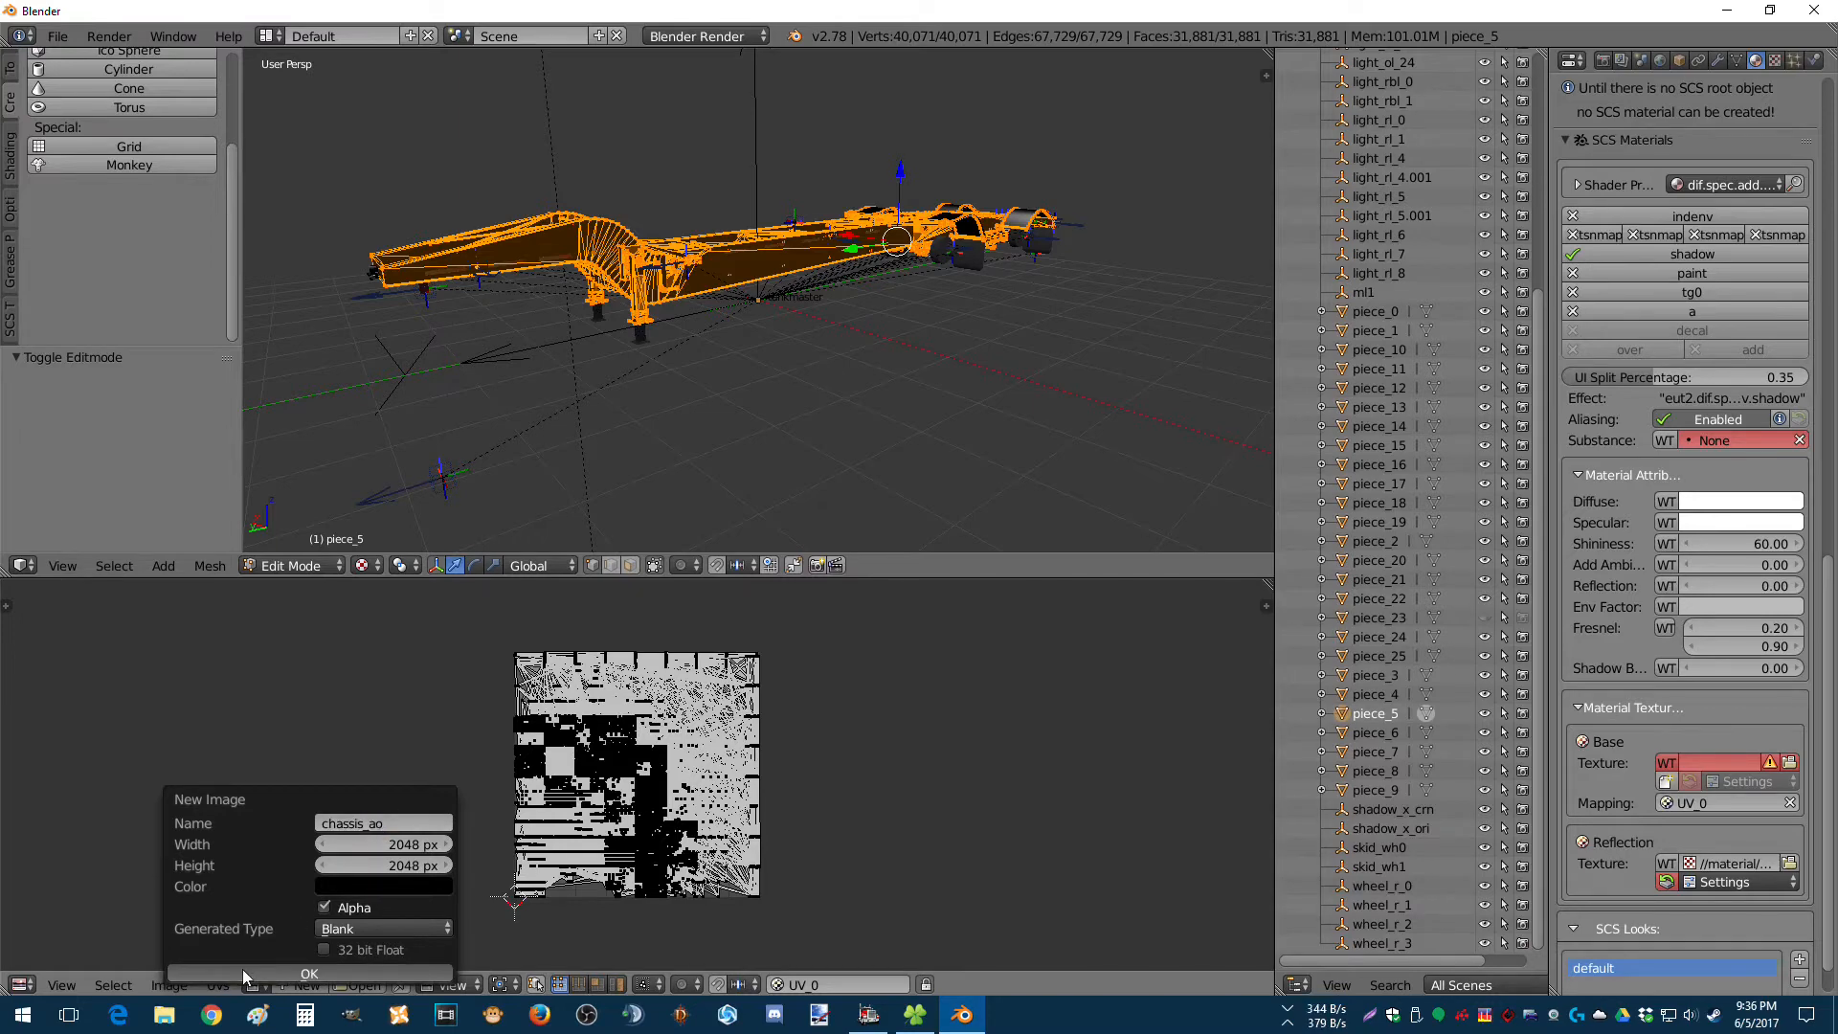
click(243, 969)
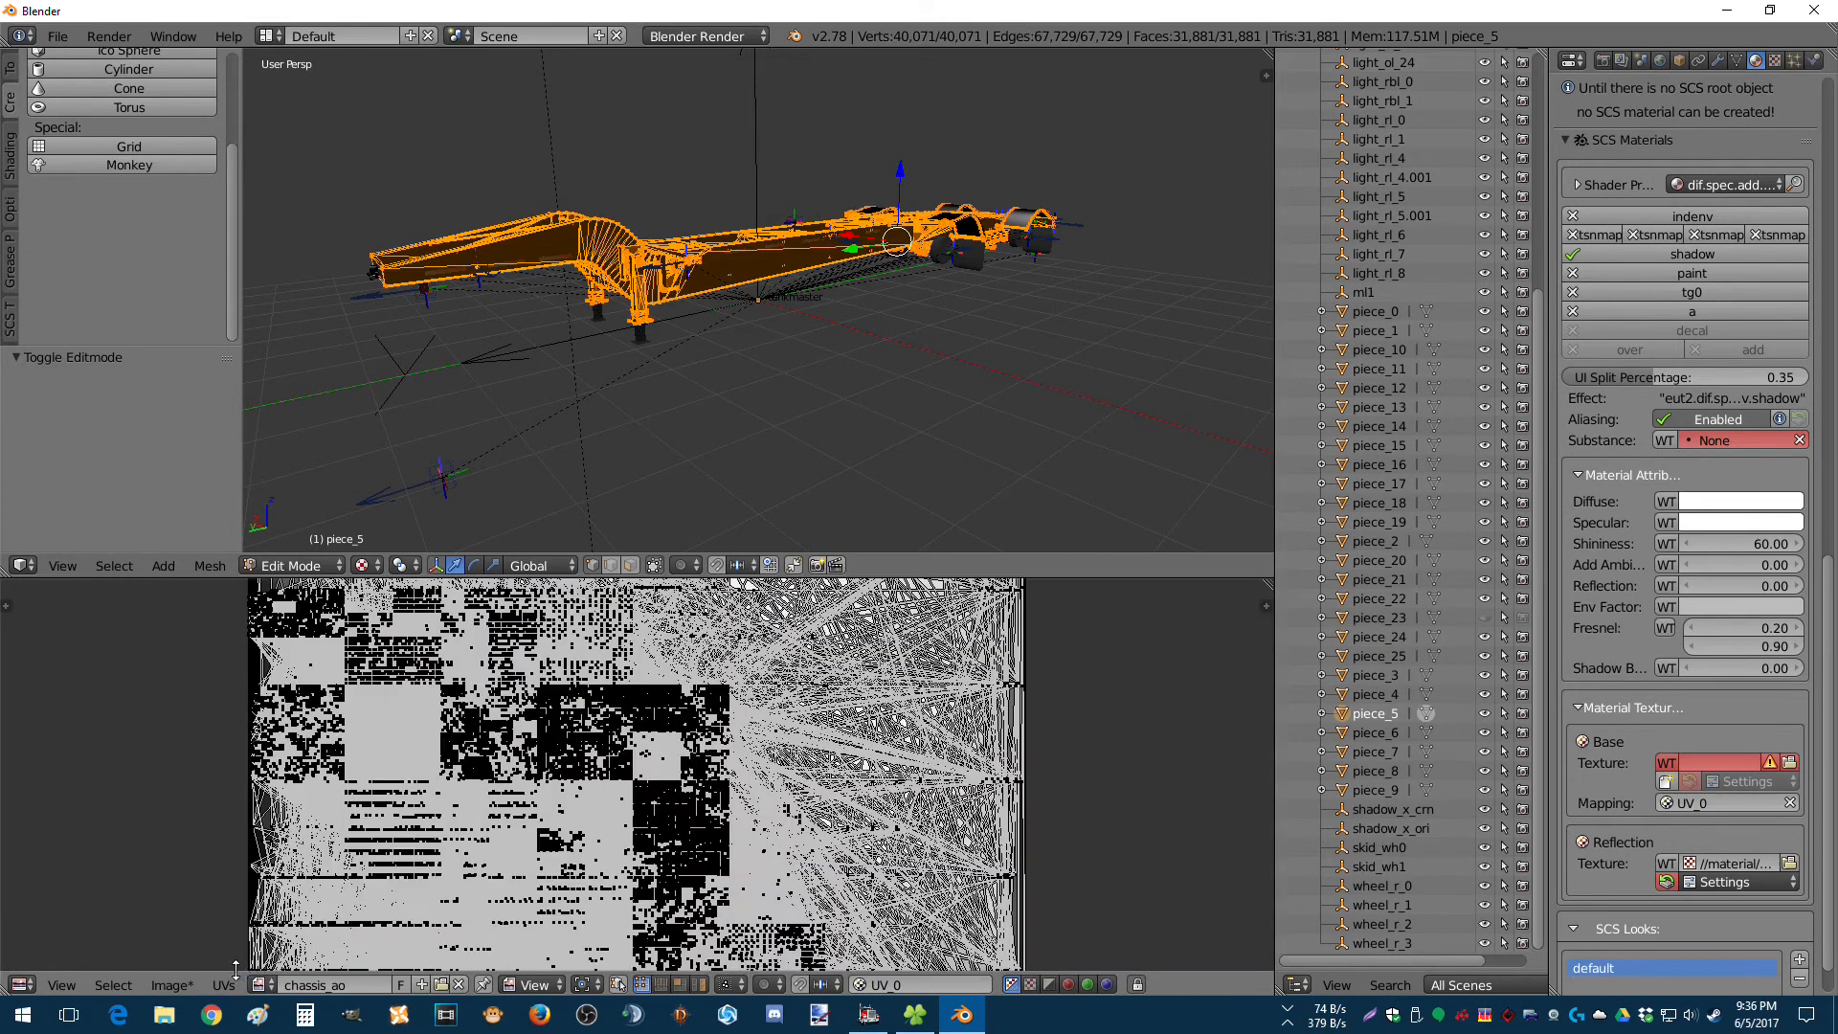
Save the blank chassis_ao image as chassis_ao.tga in Targa format in the tankmaster trailer's textures folder.
click(172, 984)
click(203, 831)
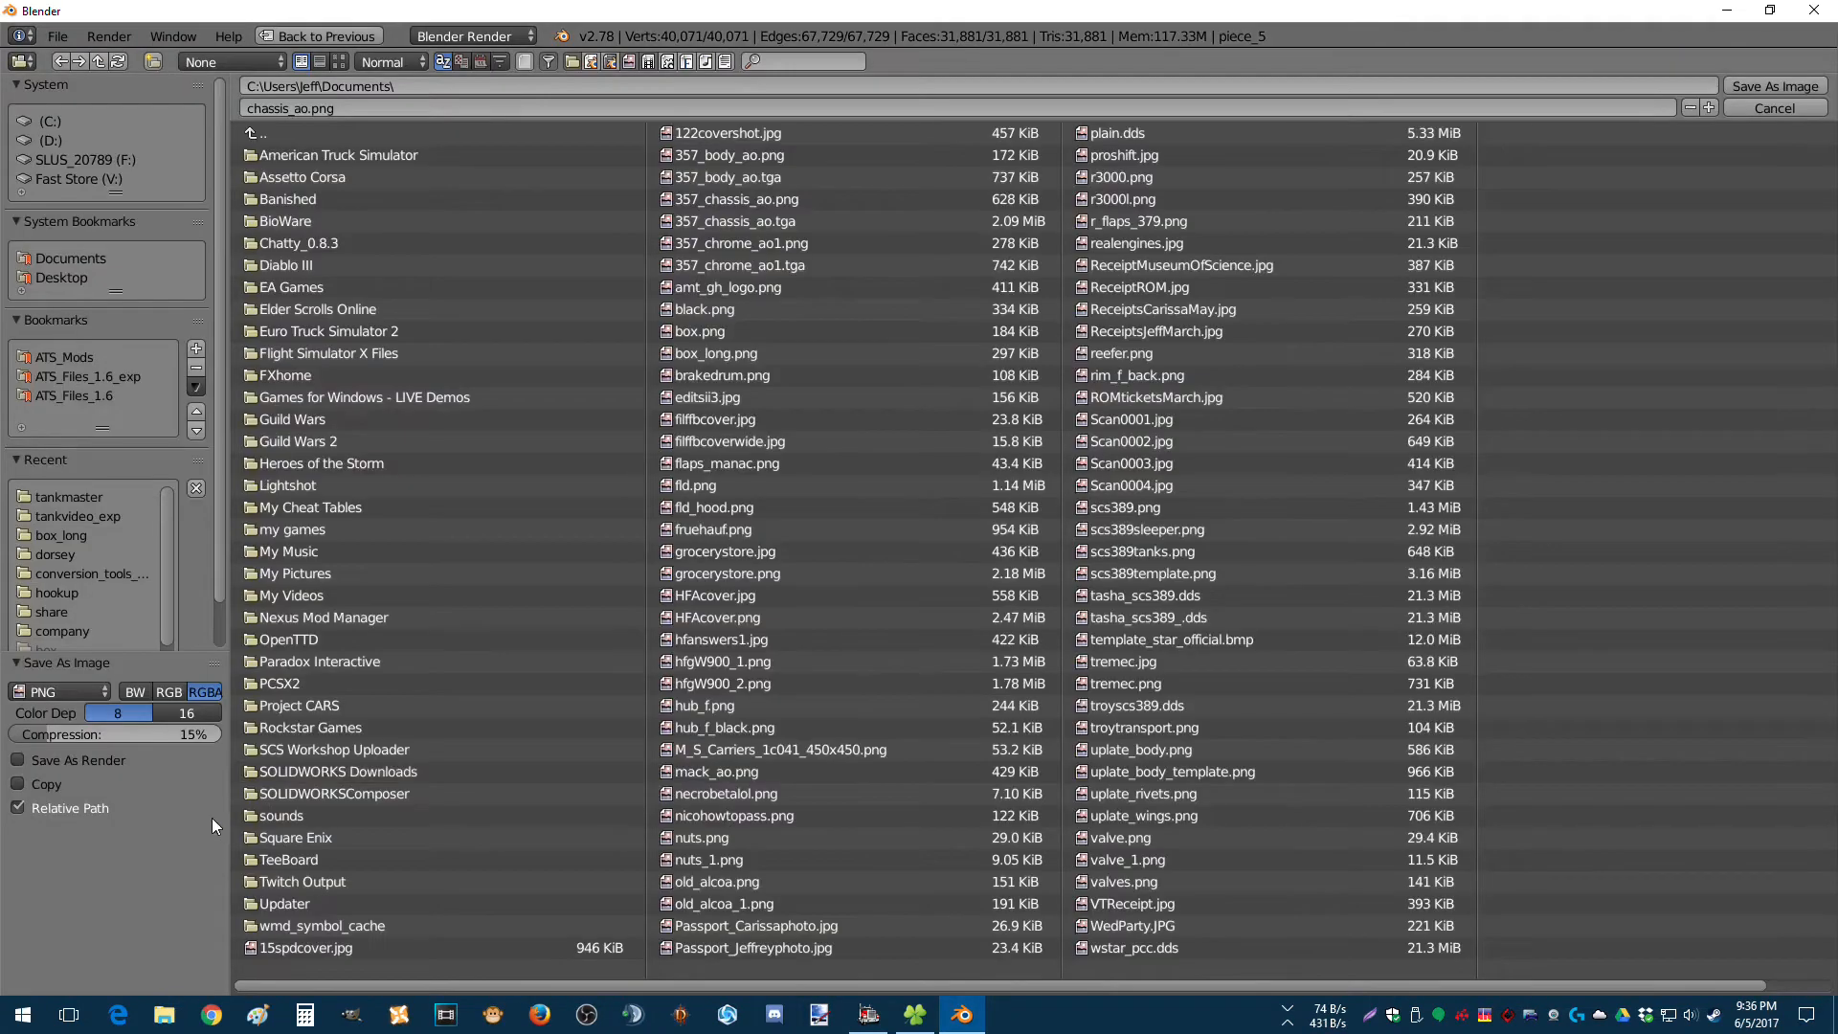
click(69, 497)
click(263, 158)
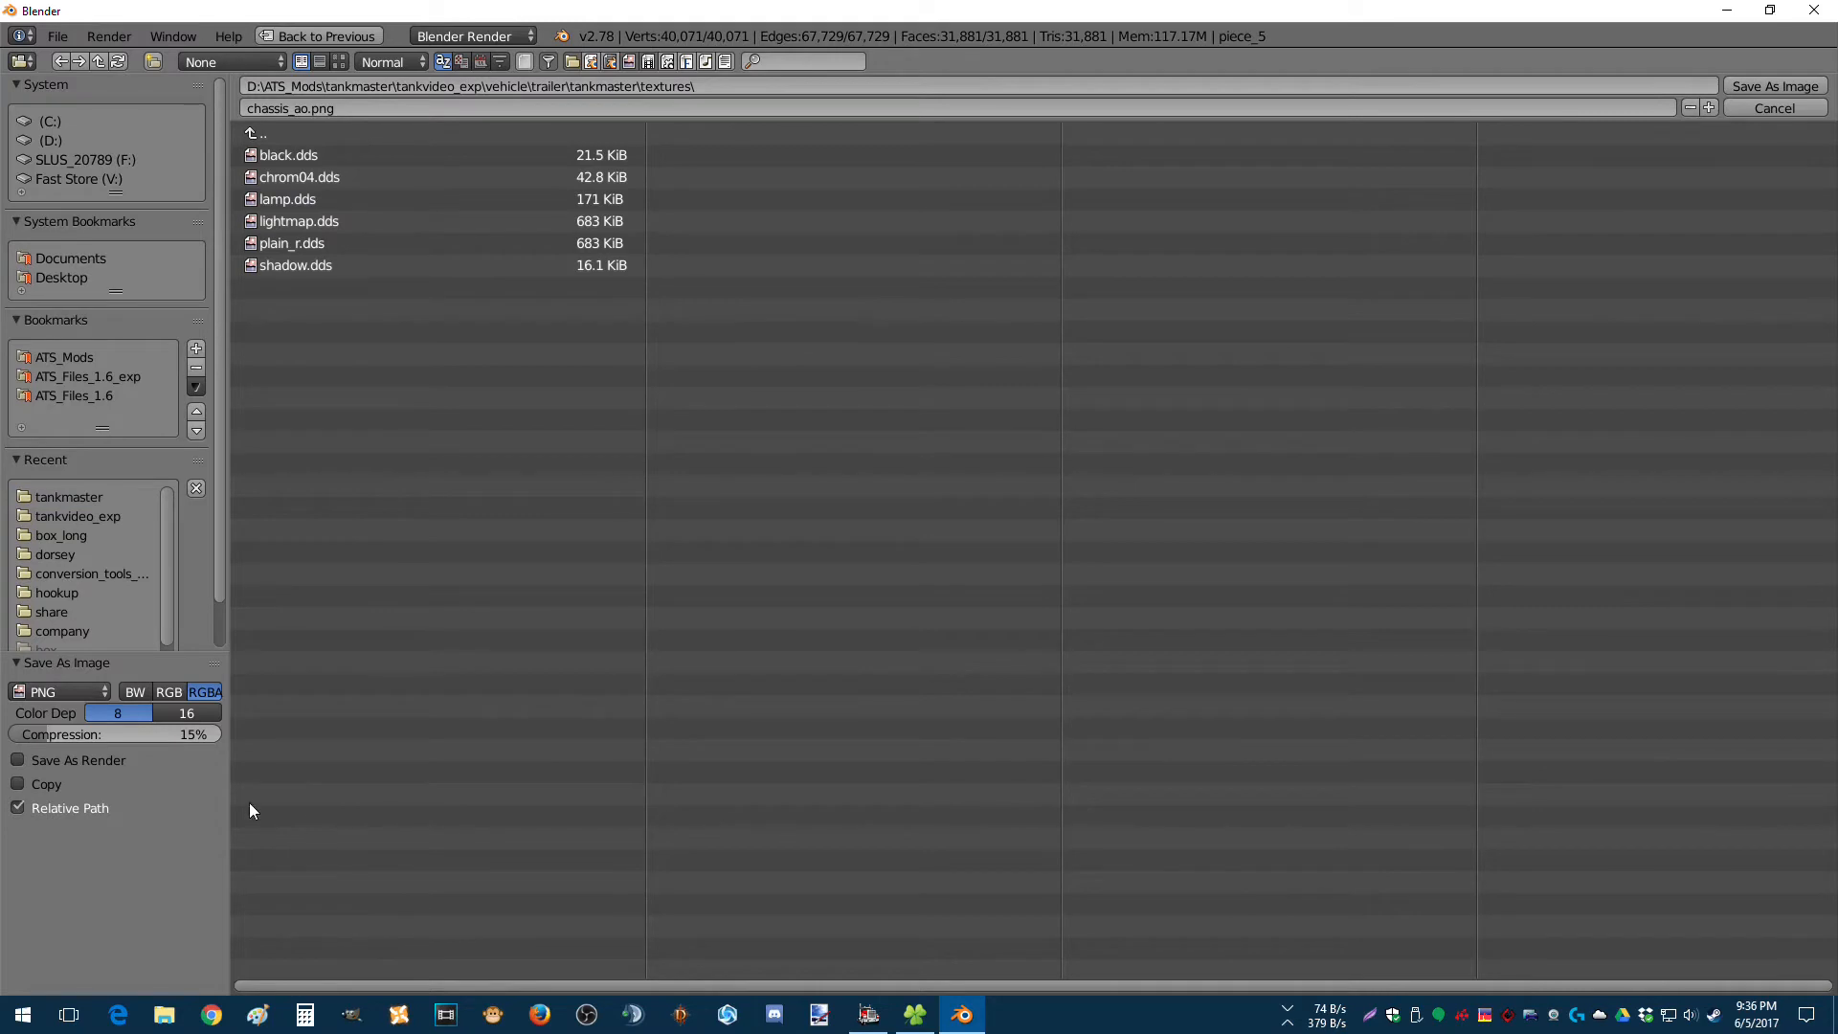
click(72, 692)
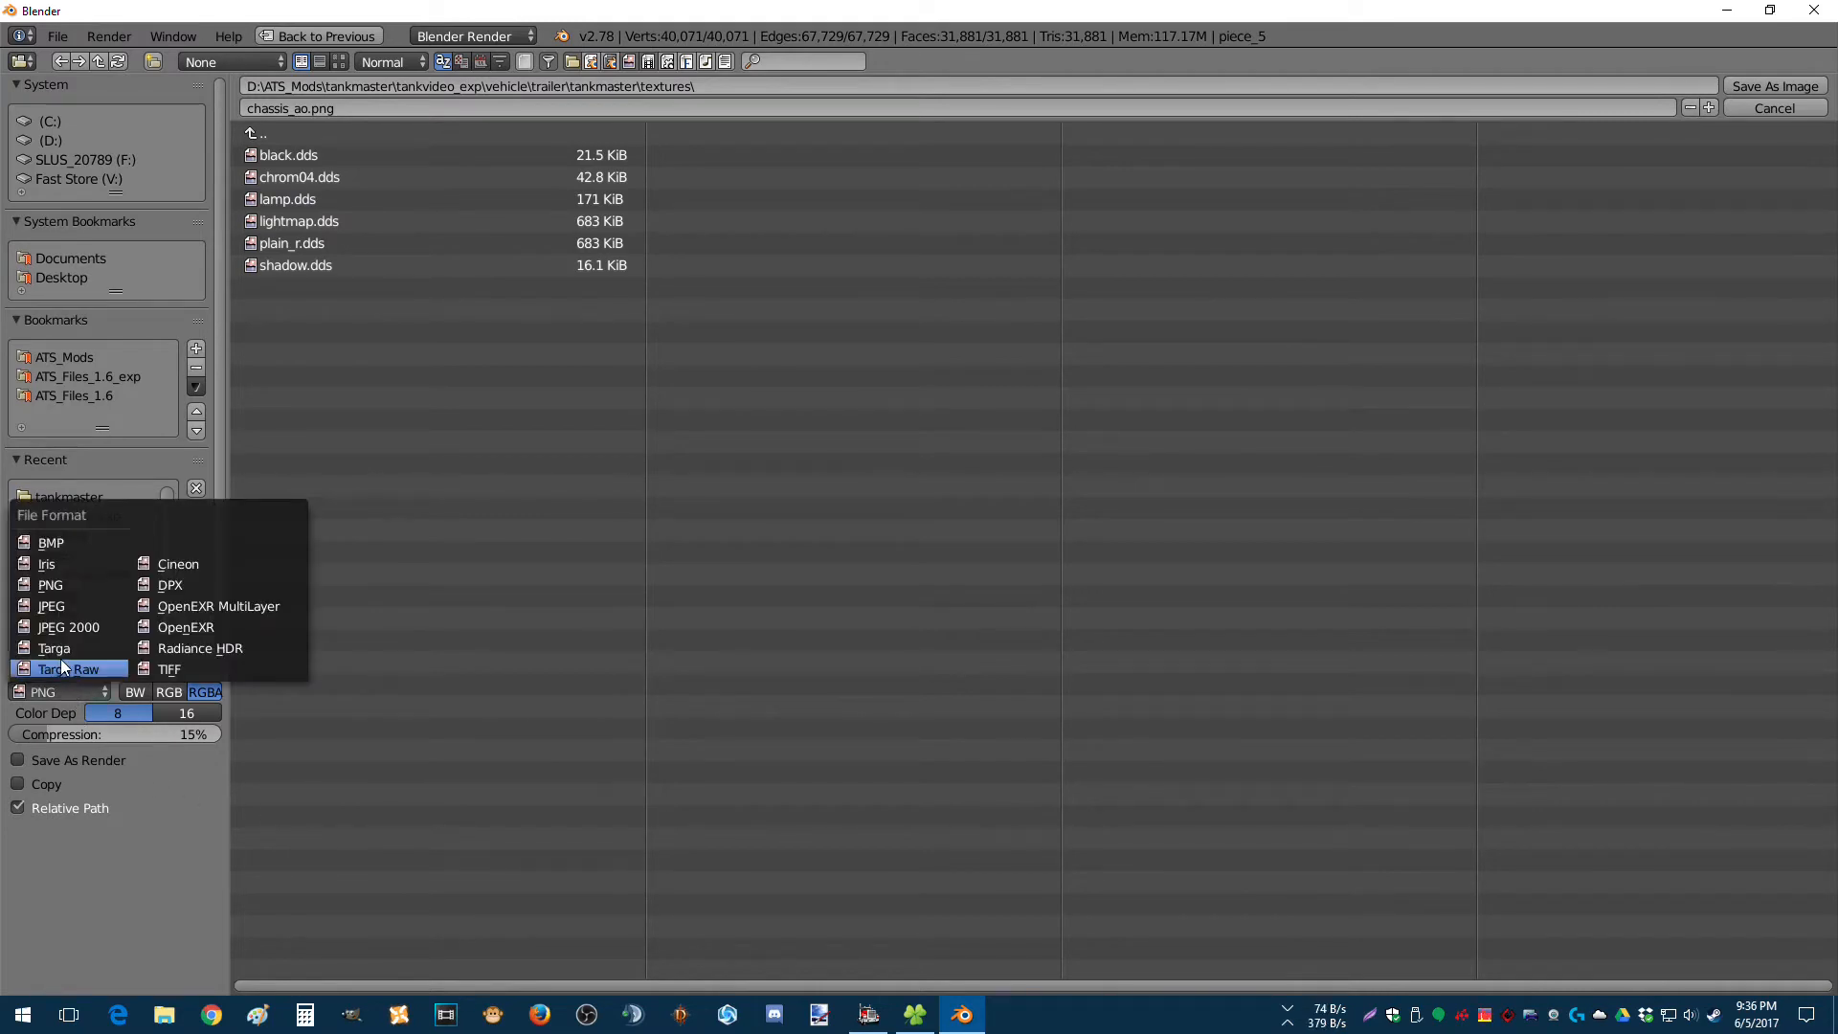
click(59, 648)
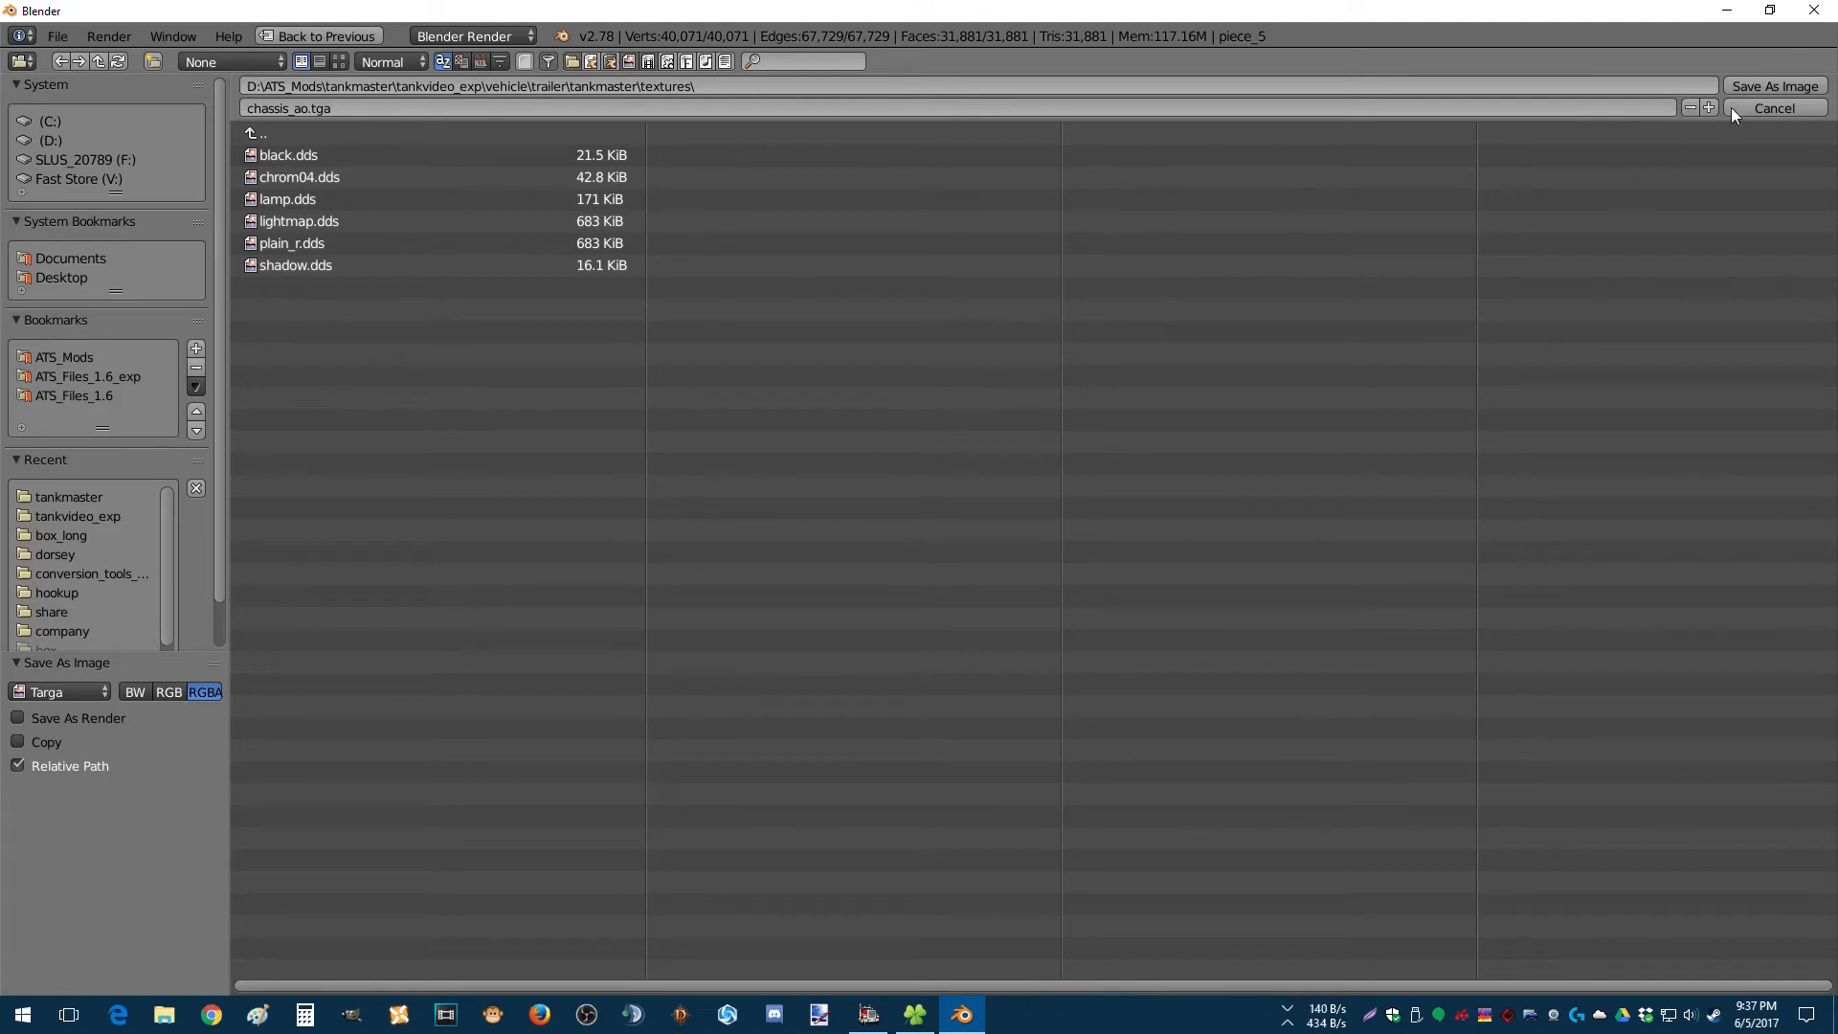
click(1761, 88)
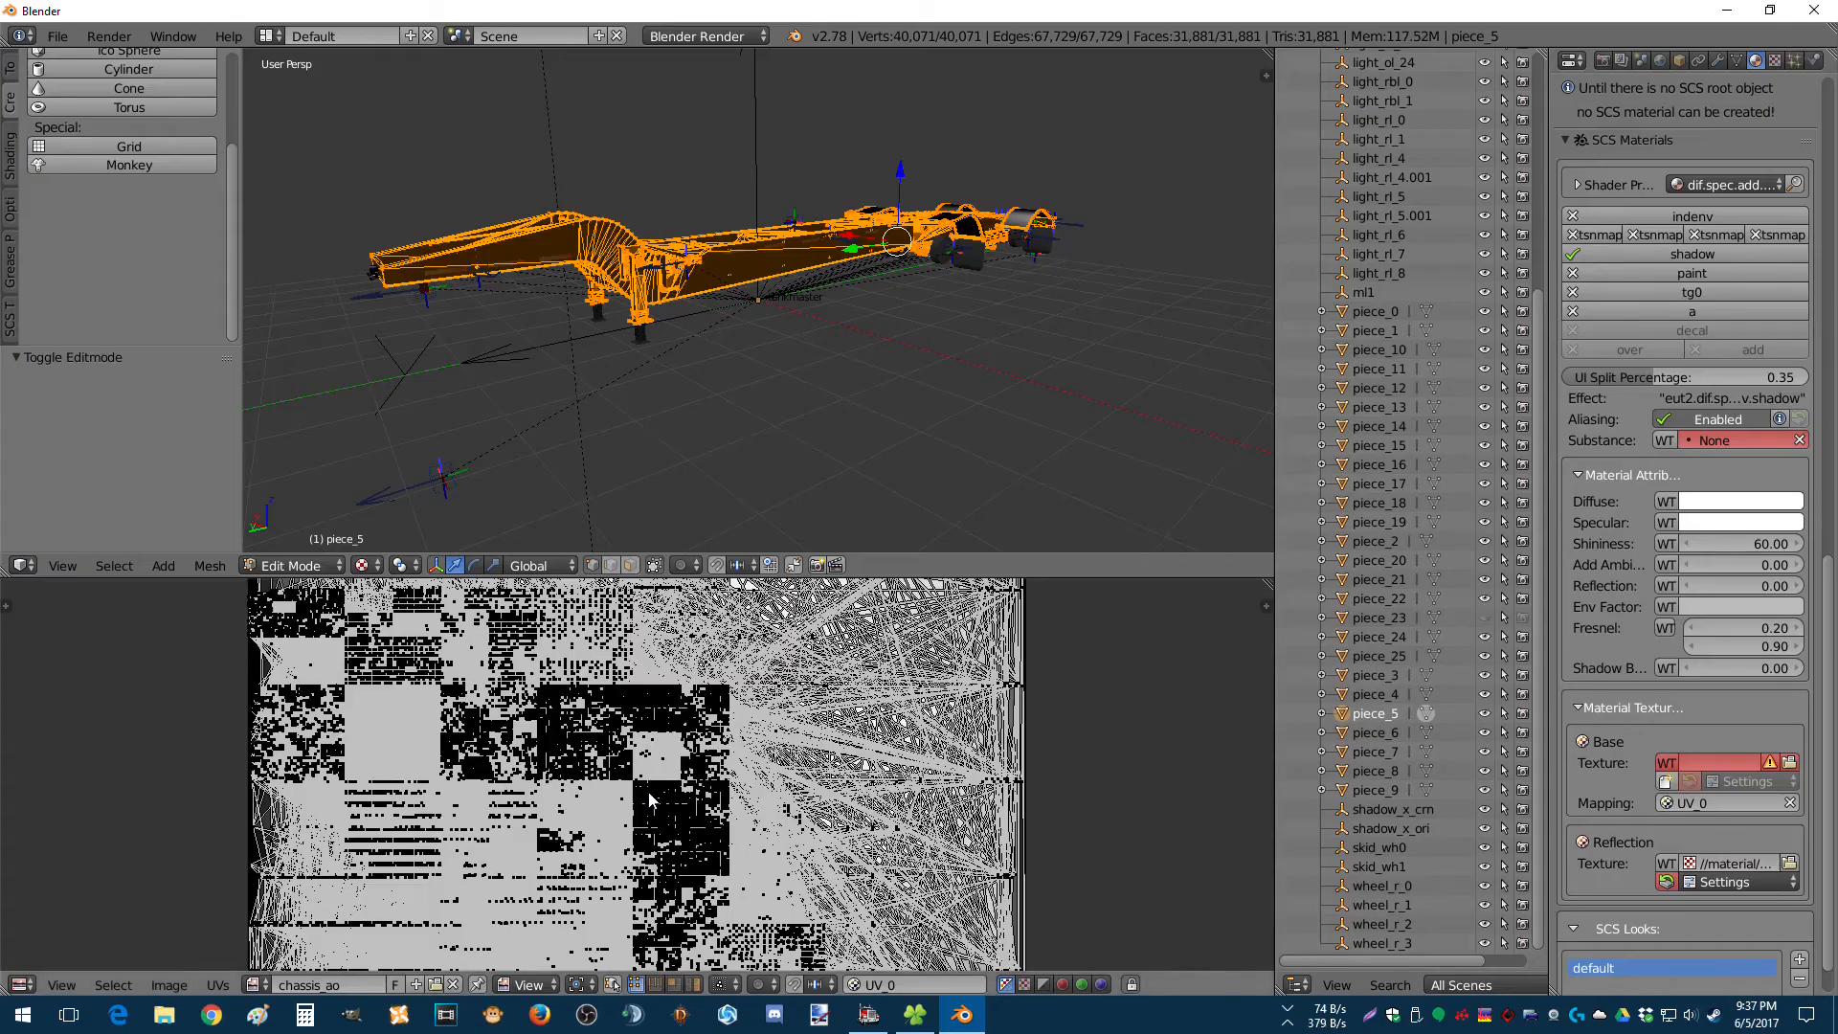
Unwrap the whole frame with Smart UV Project, using an angle limit of 66 and an island margin of 0.
scroll(629, 794, down, 2)
scroll(546, 738, up, 6)
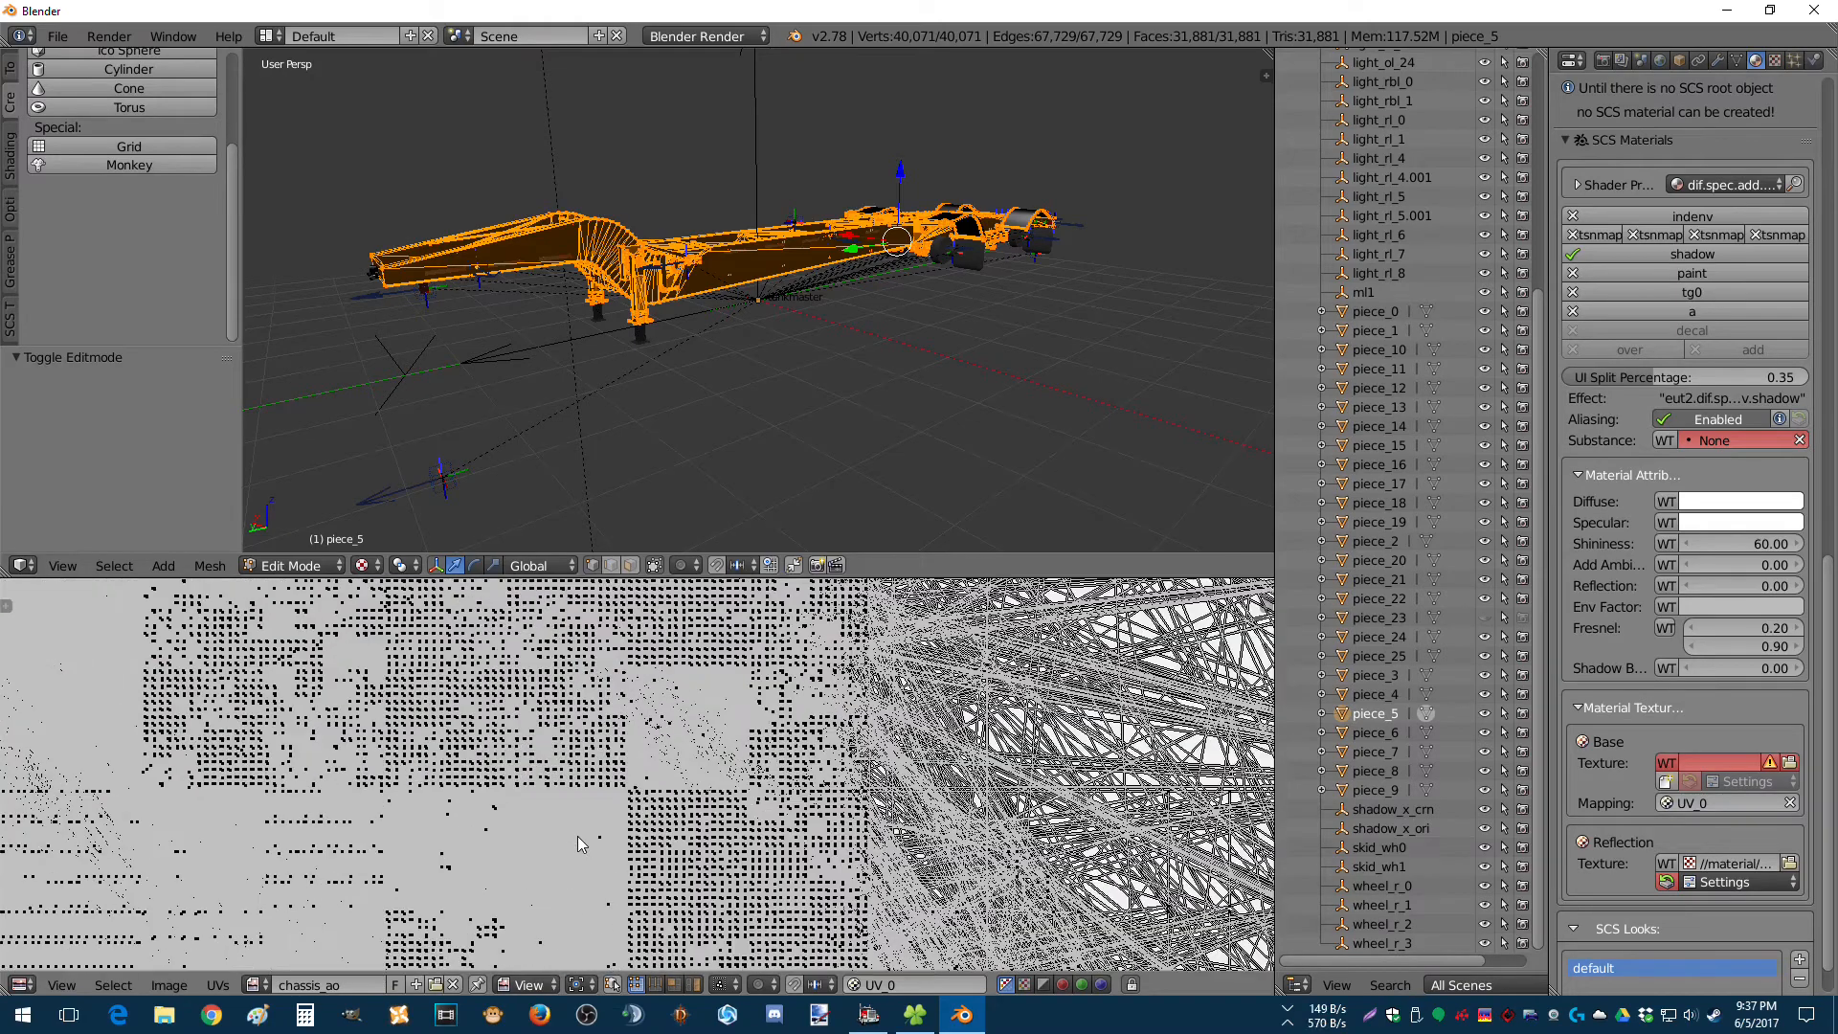
scroll(581, 851, down, 6)
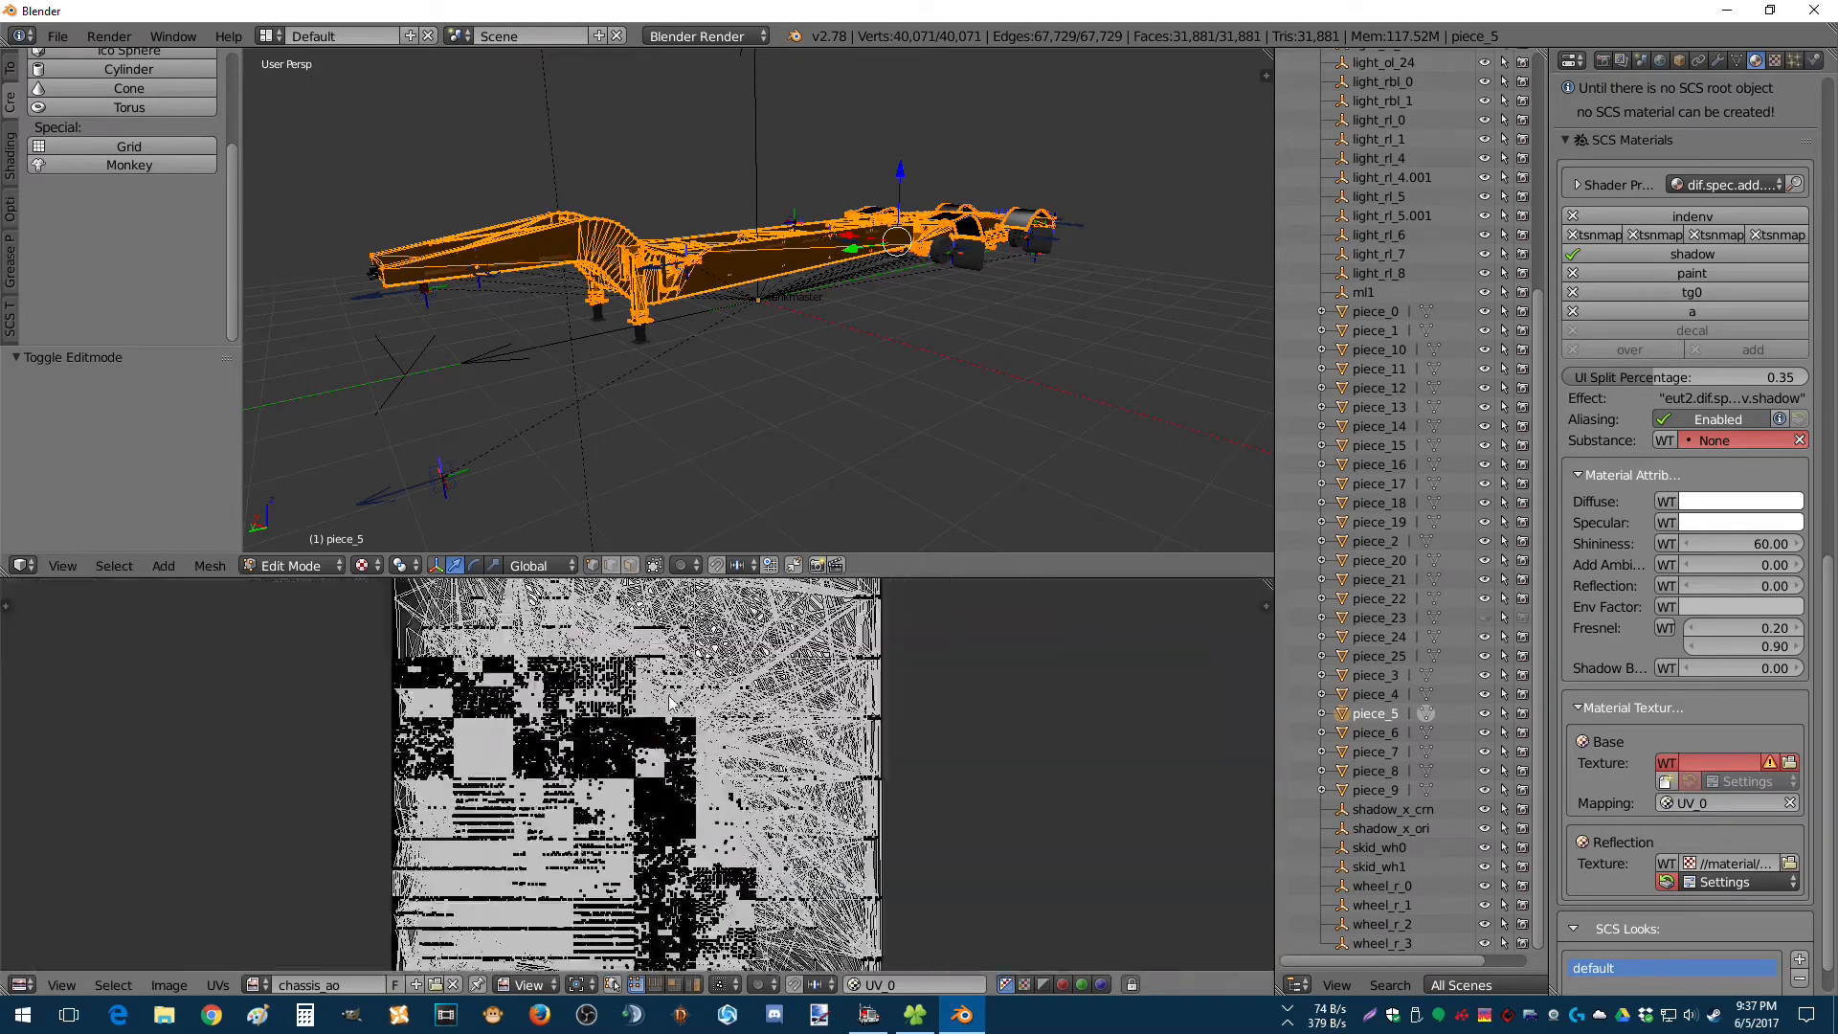
click(208, 566)
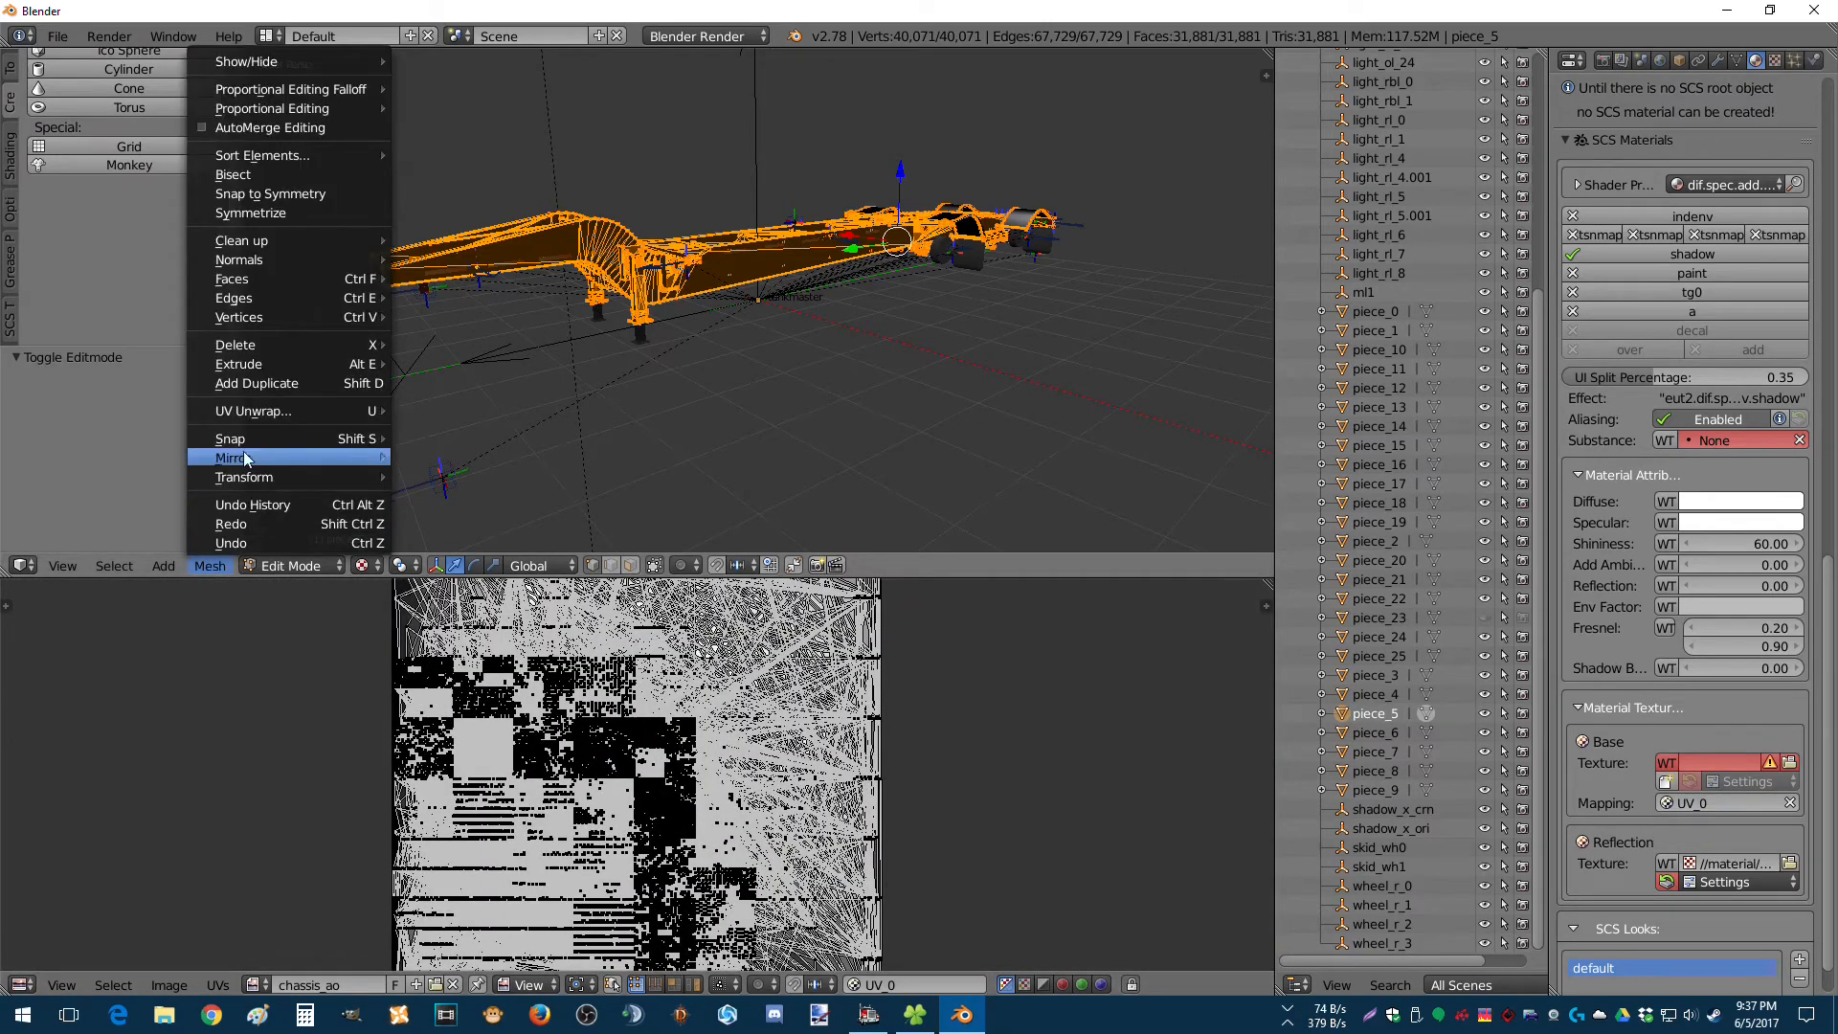
mouse_move(268, 416)
click(448, 425)
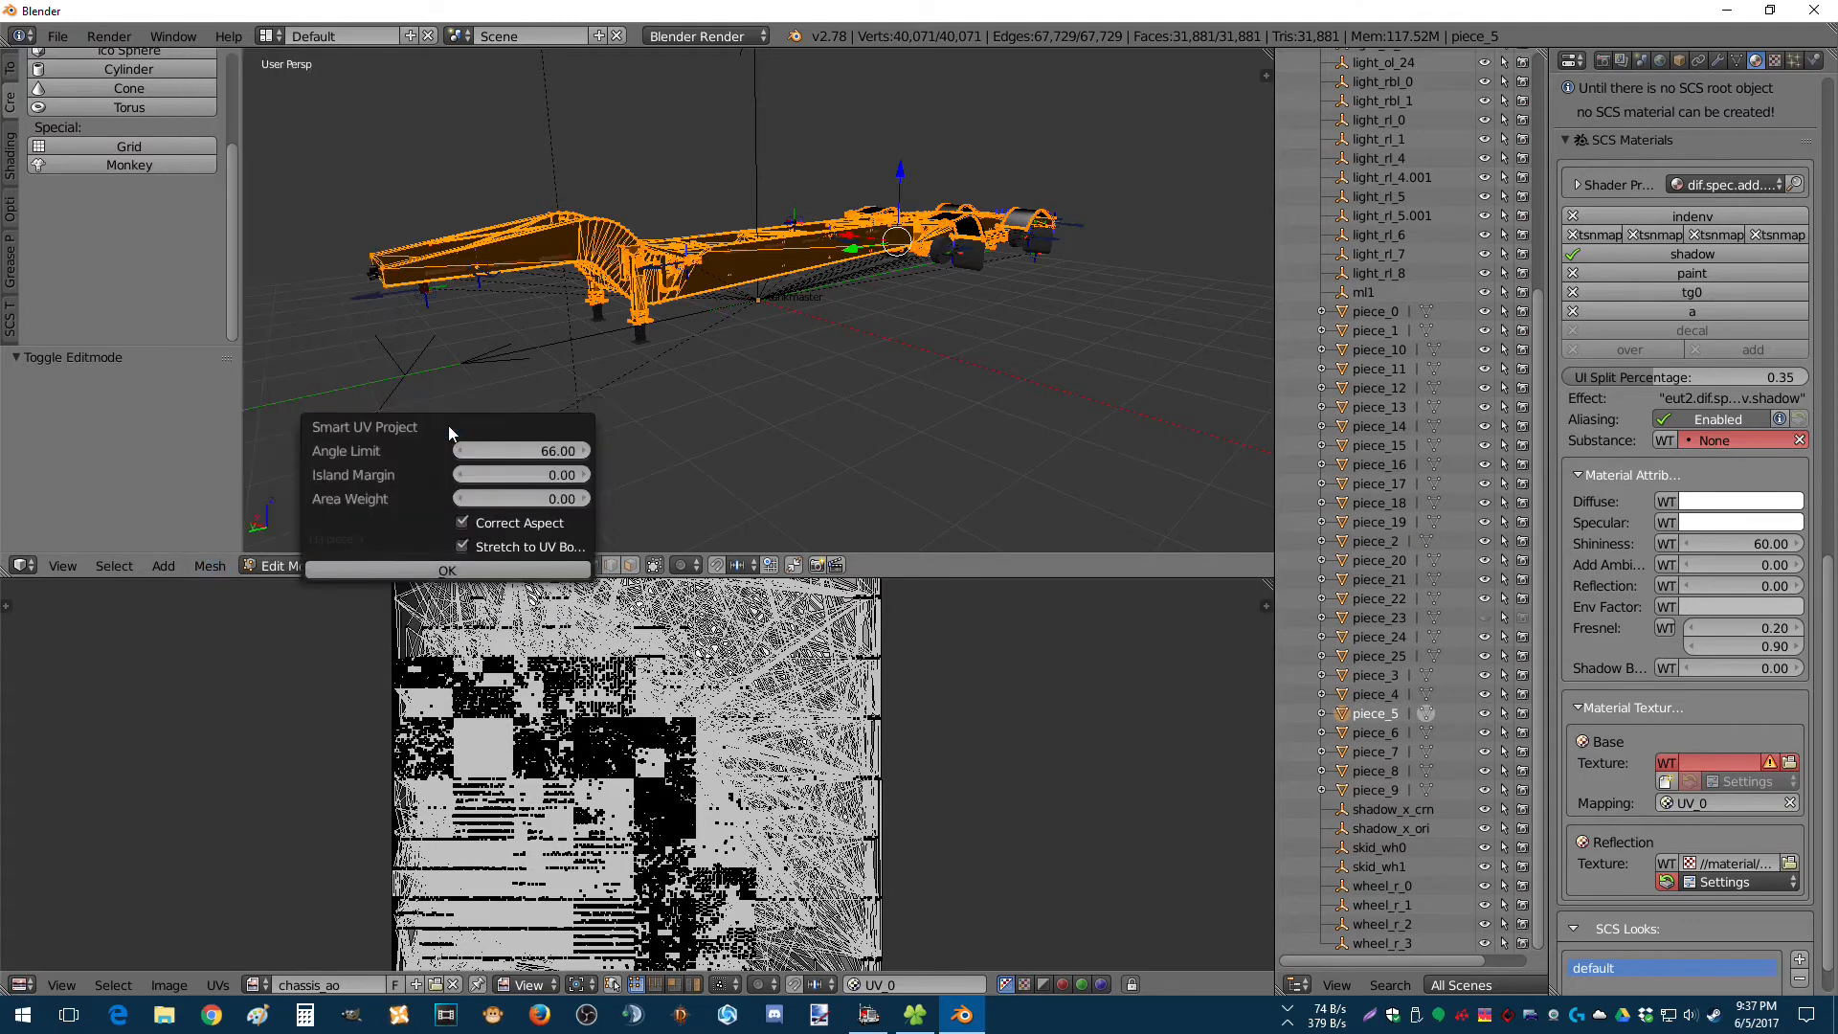
click(448, 571)
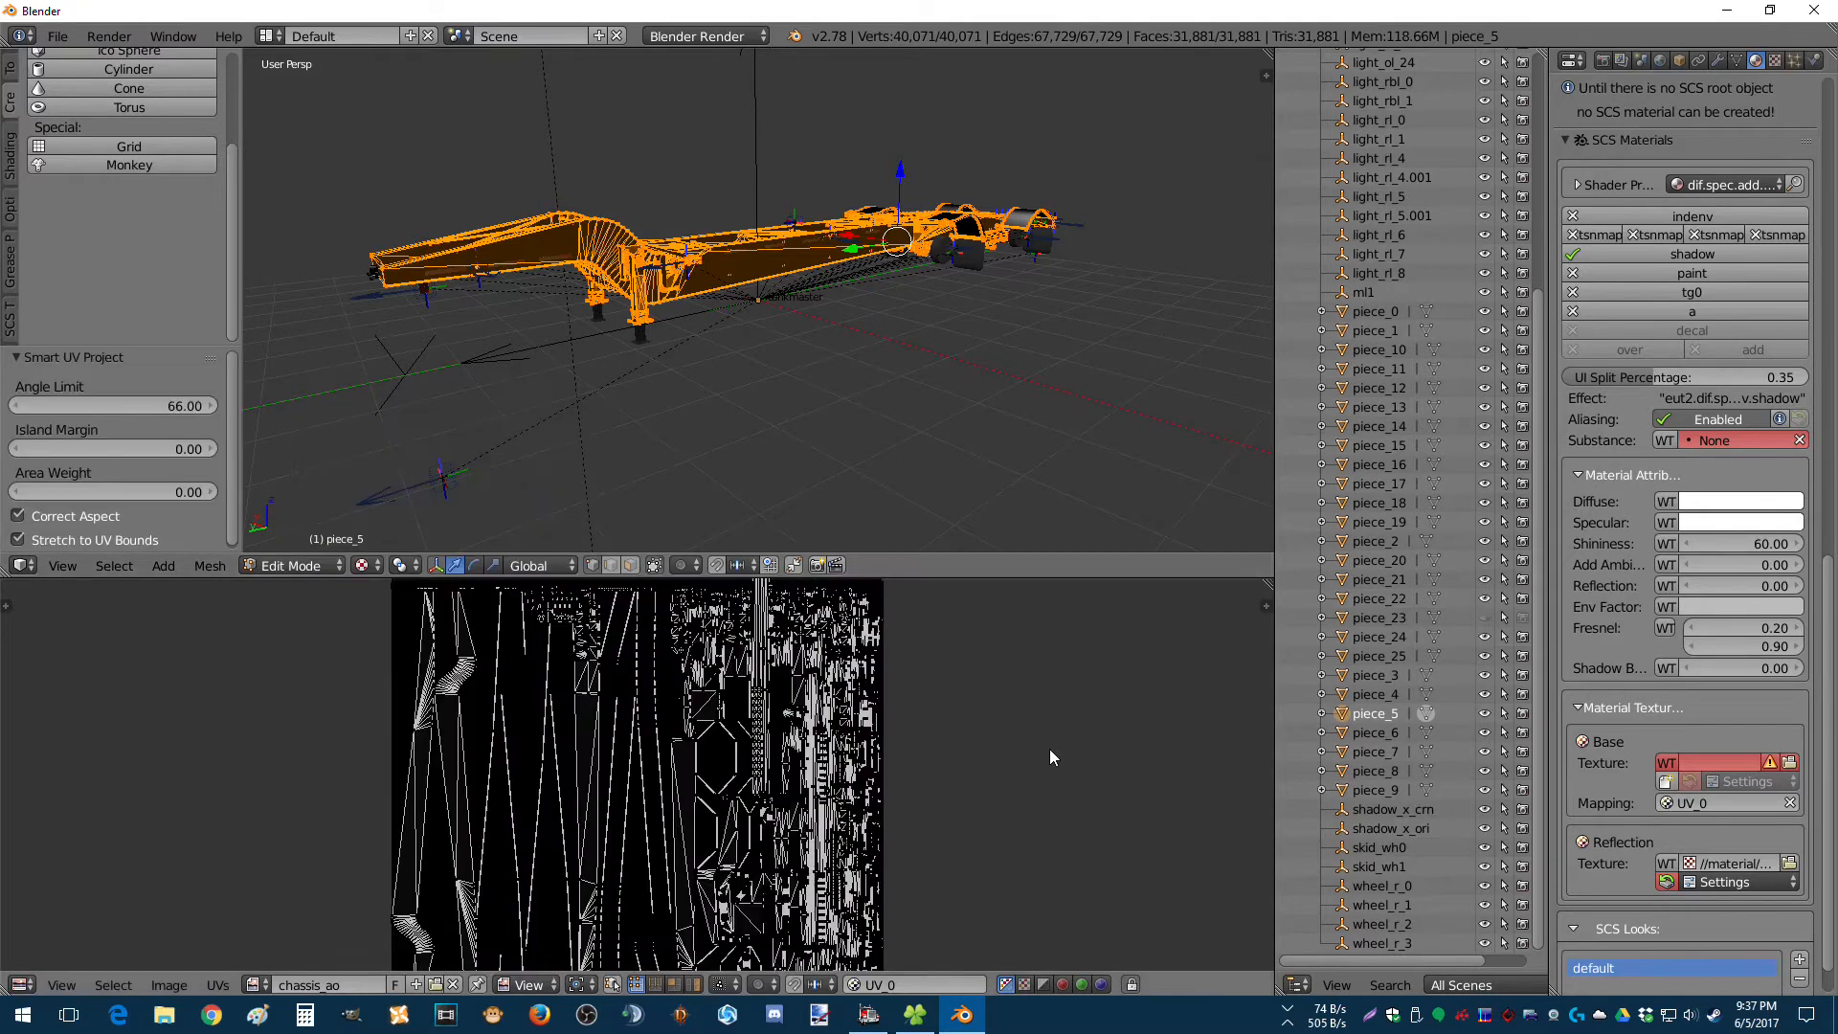
scroll(727, 801, up, 4)
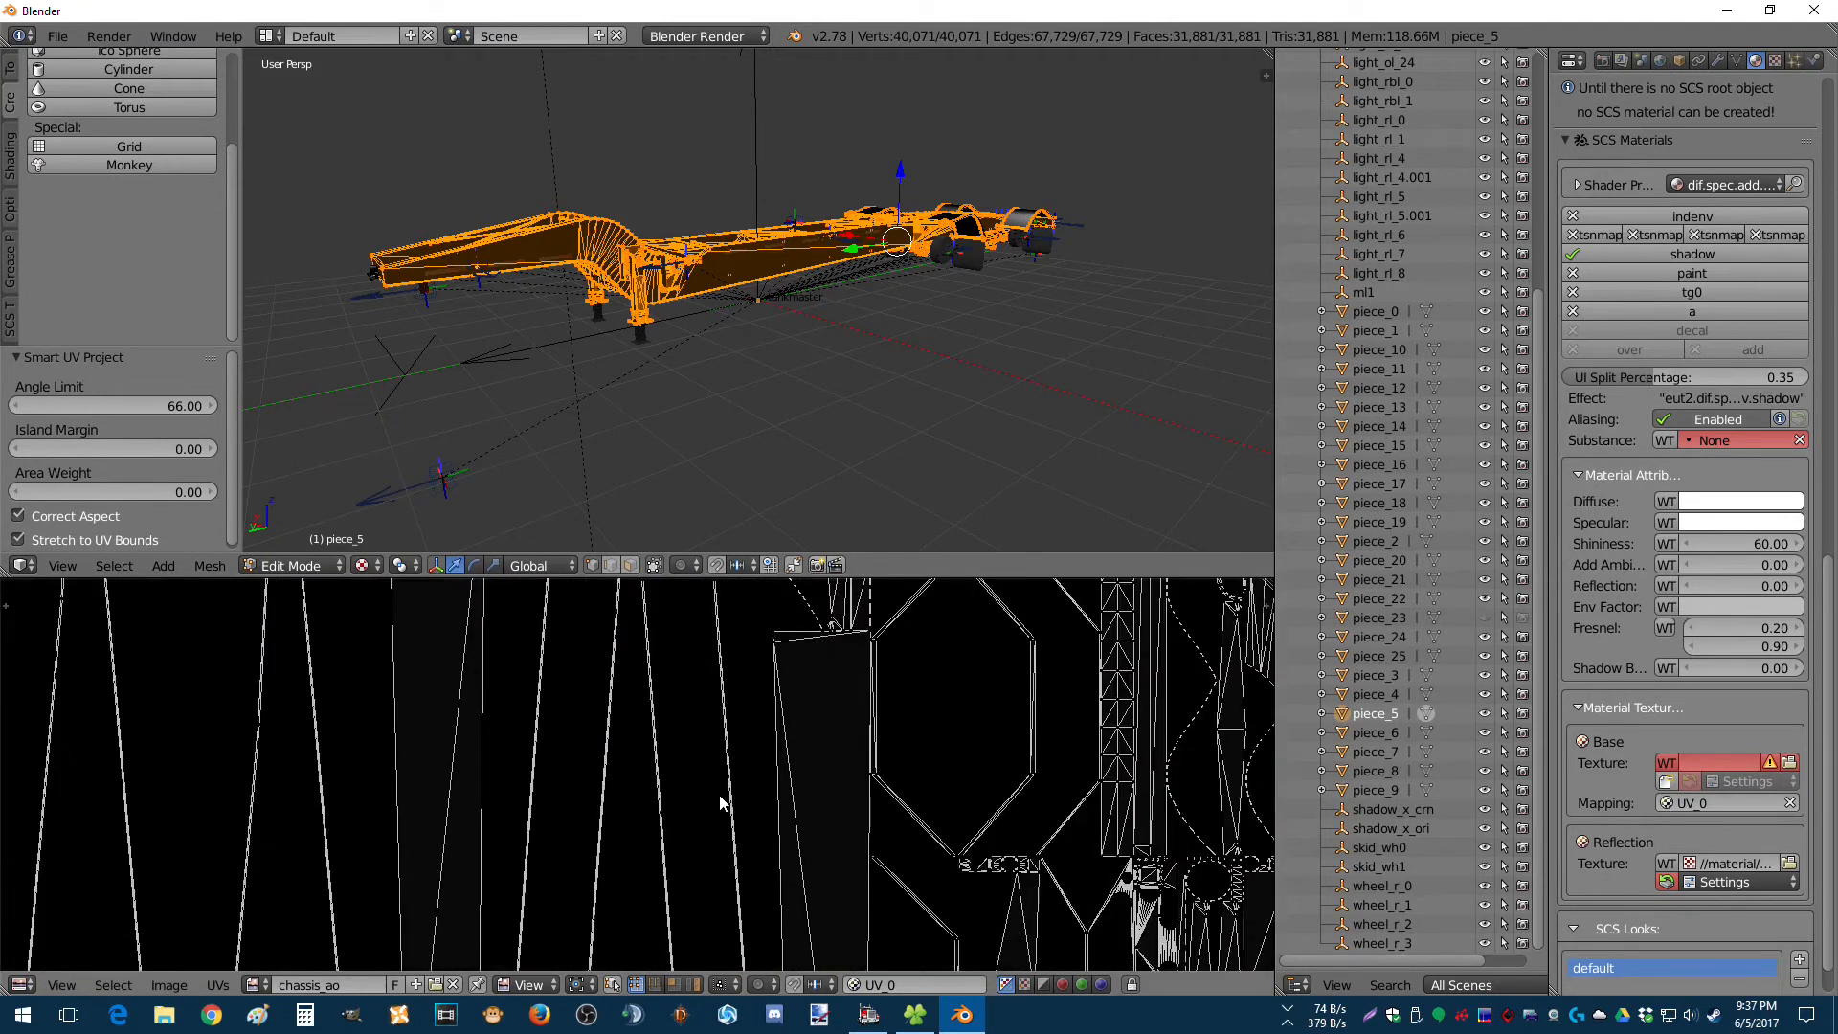
scroll(723, 803, down, 2)
scroll(720, 802, down, 2)
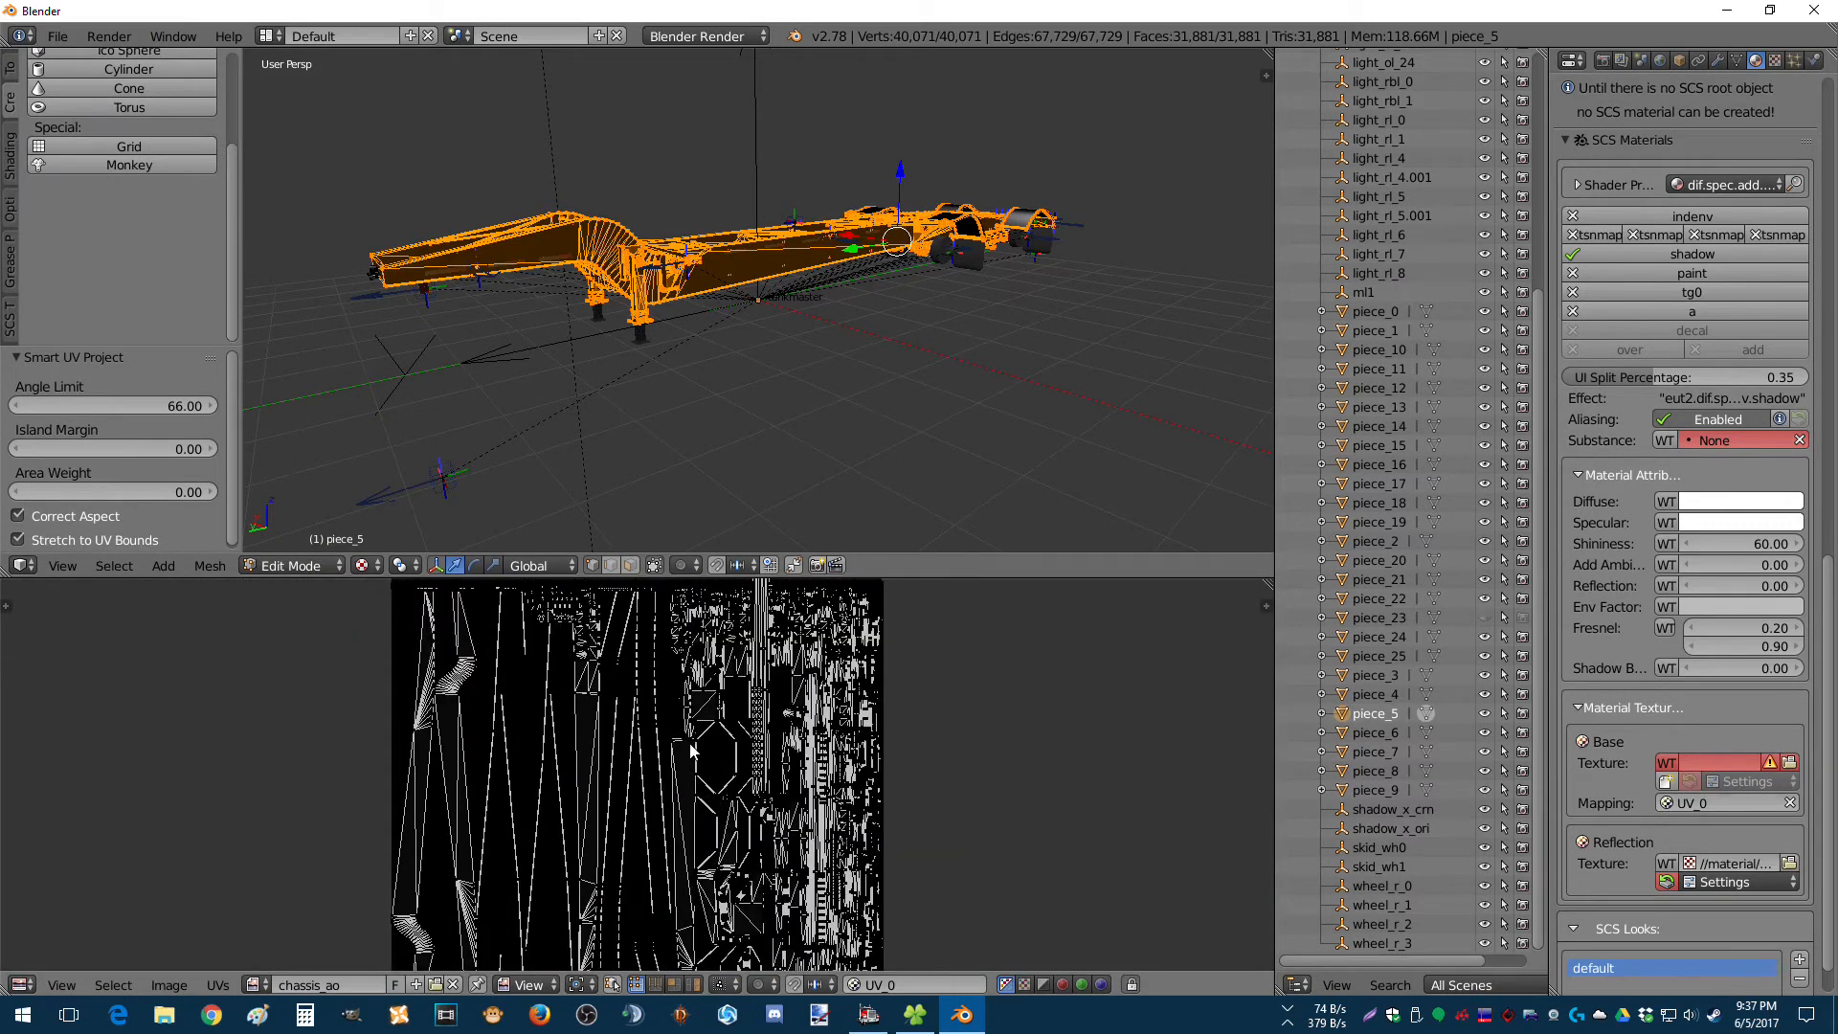
scroll(696, 753, down, 2)
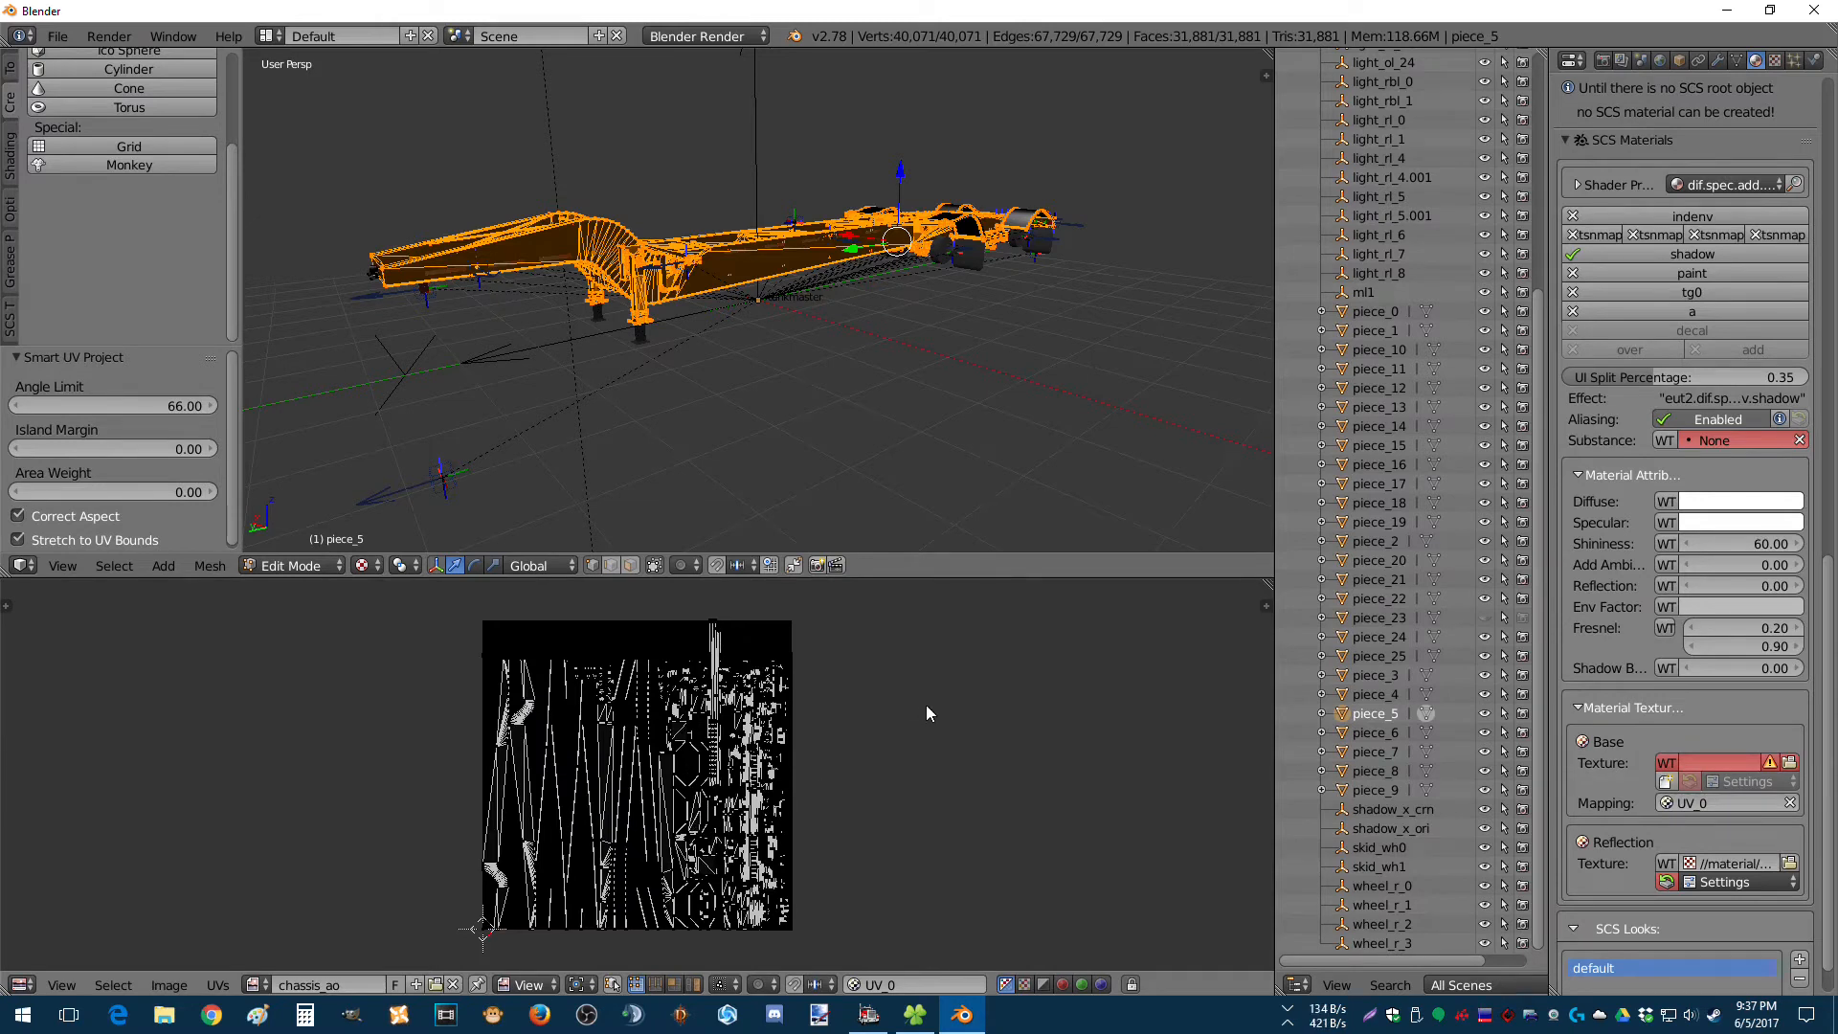
Set the World's Gather sampling to 15 samples.
click(1662, 64)
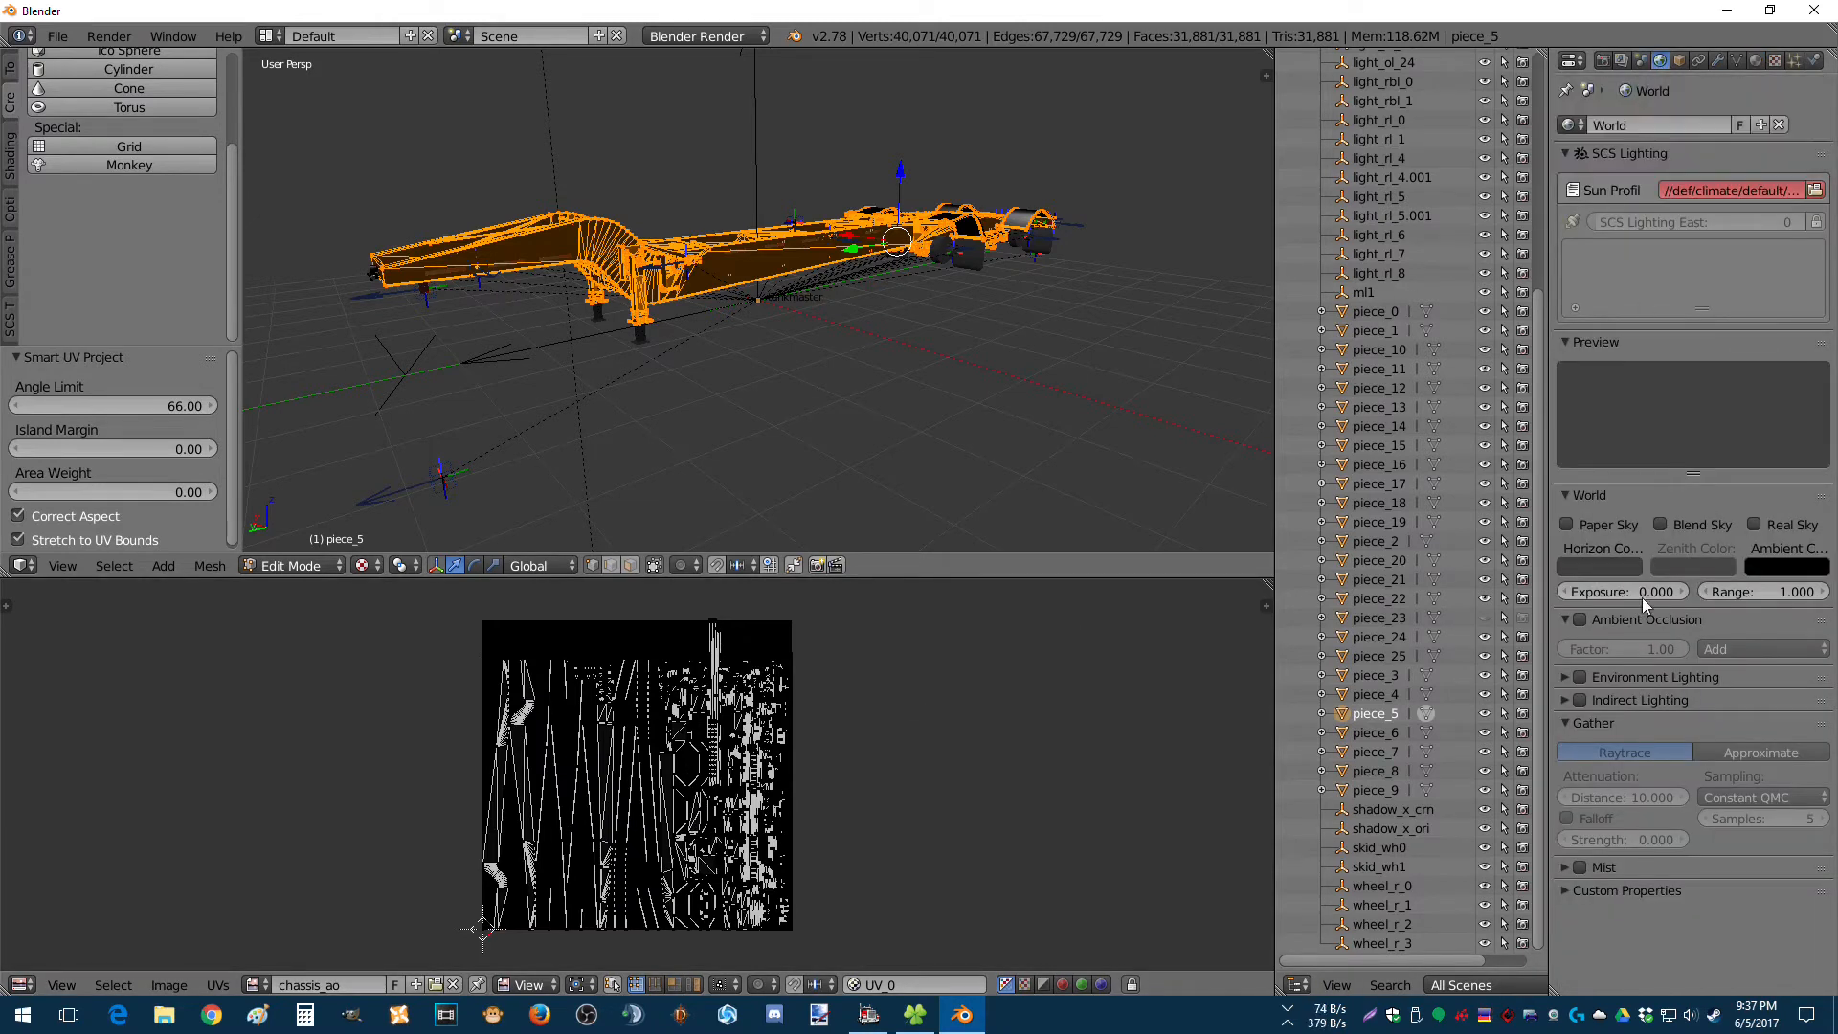
click(1741, 826)
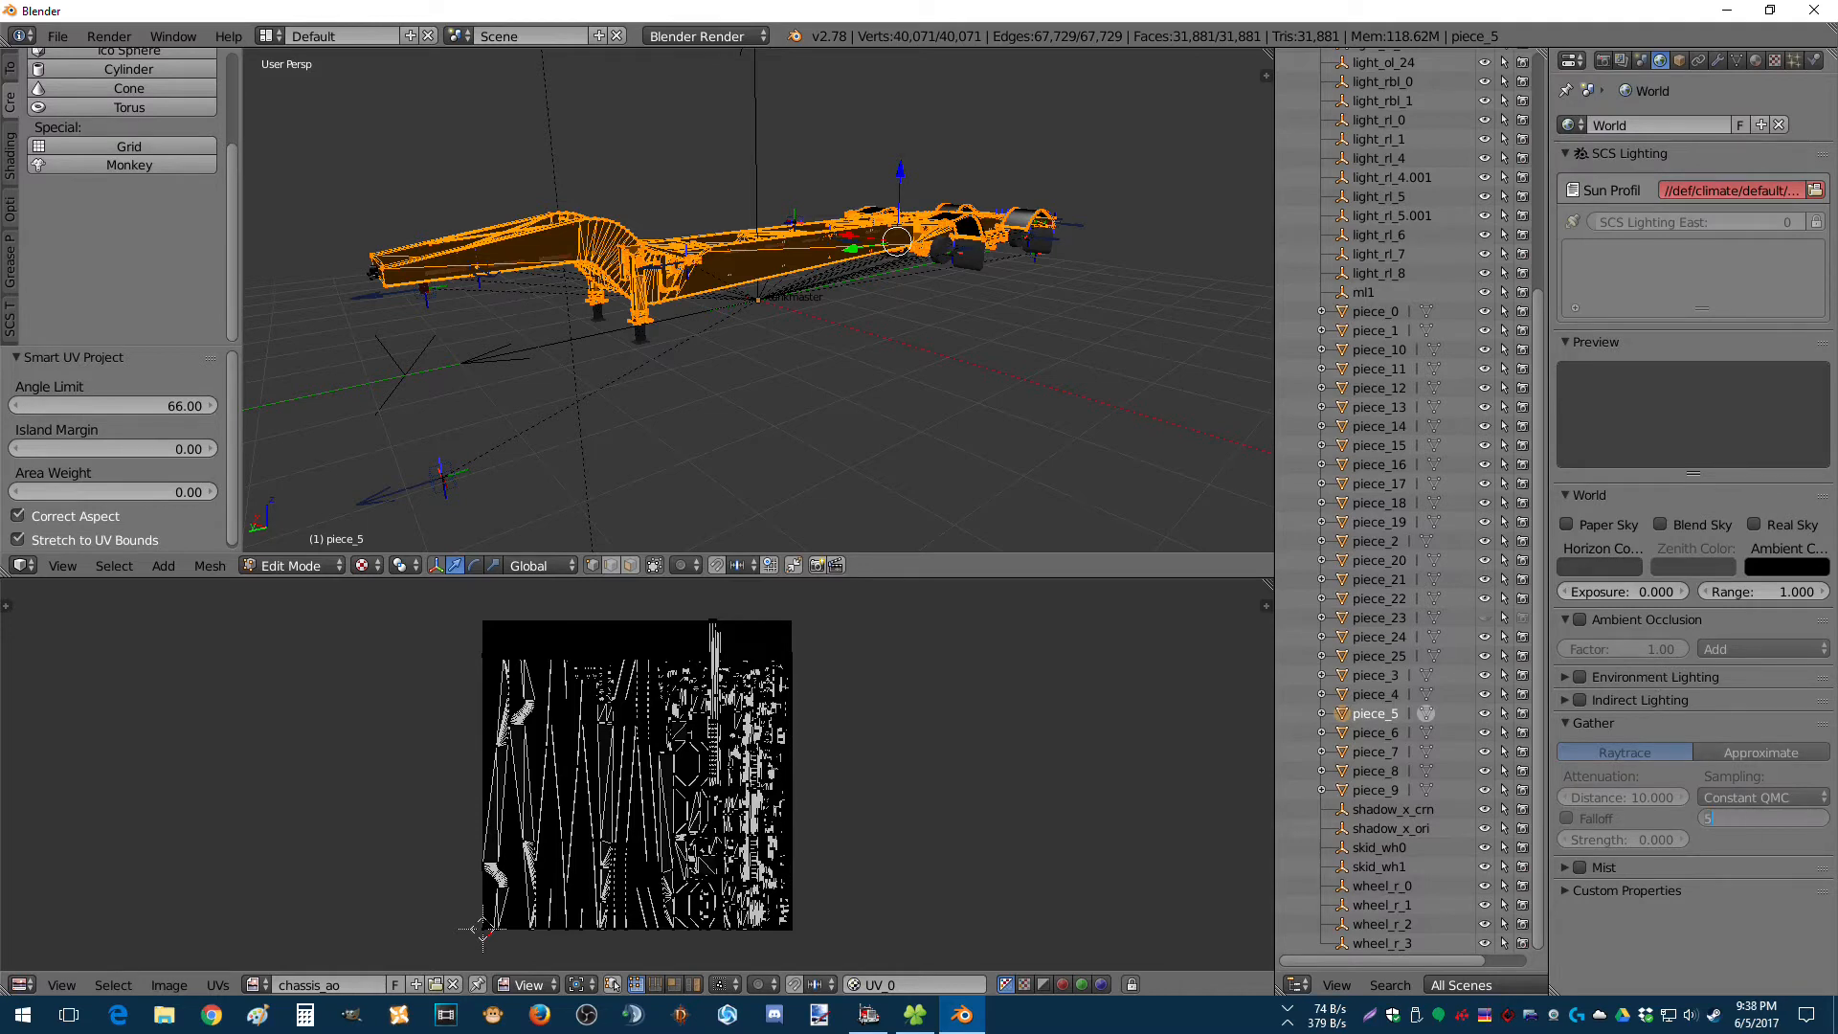
text(15)
key(Return)
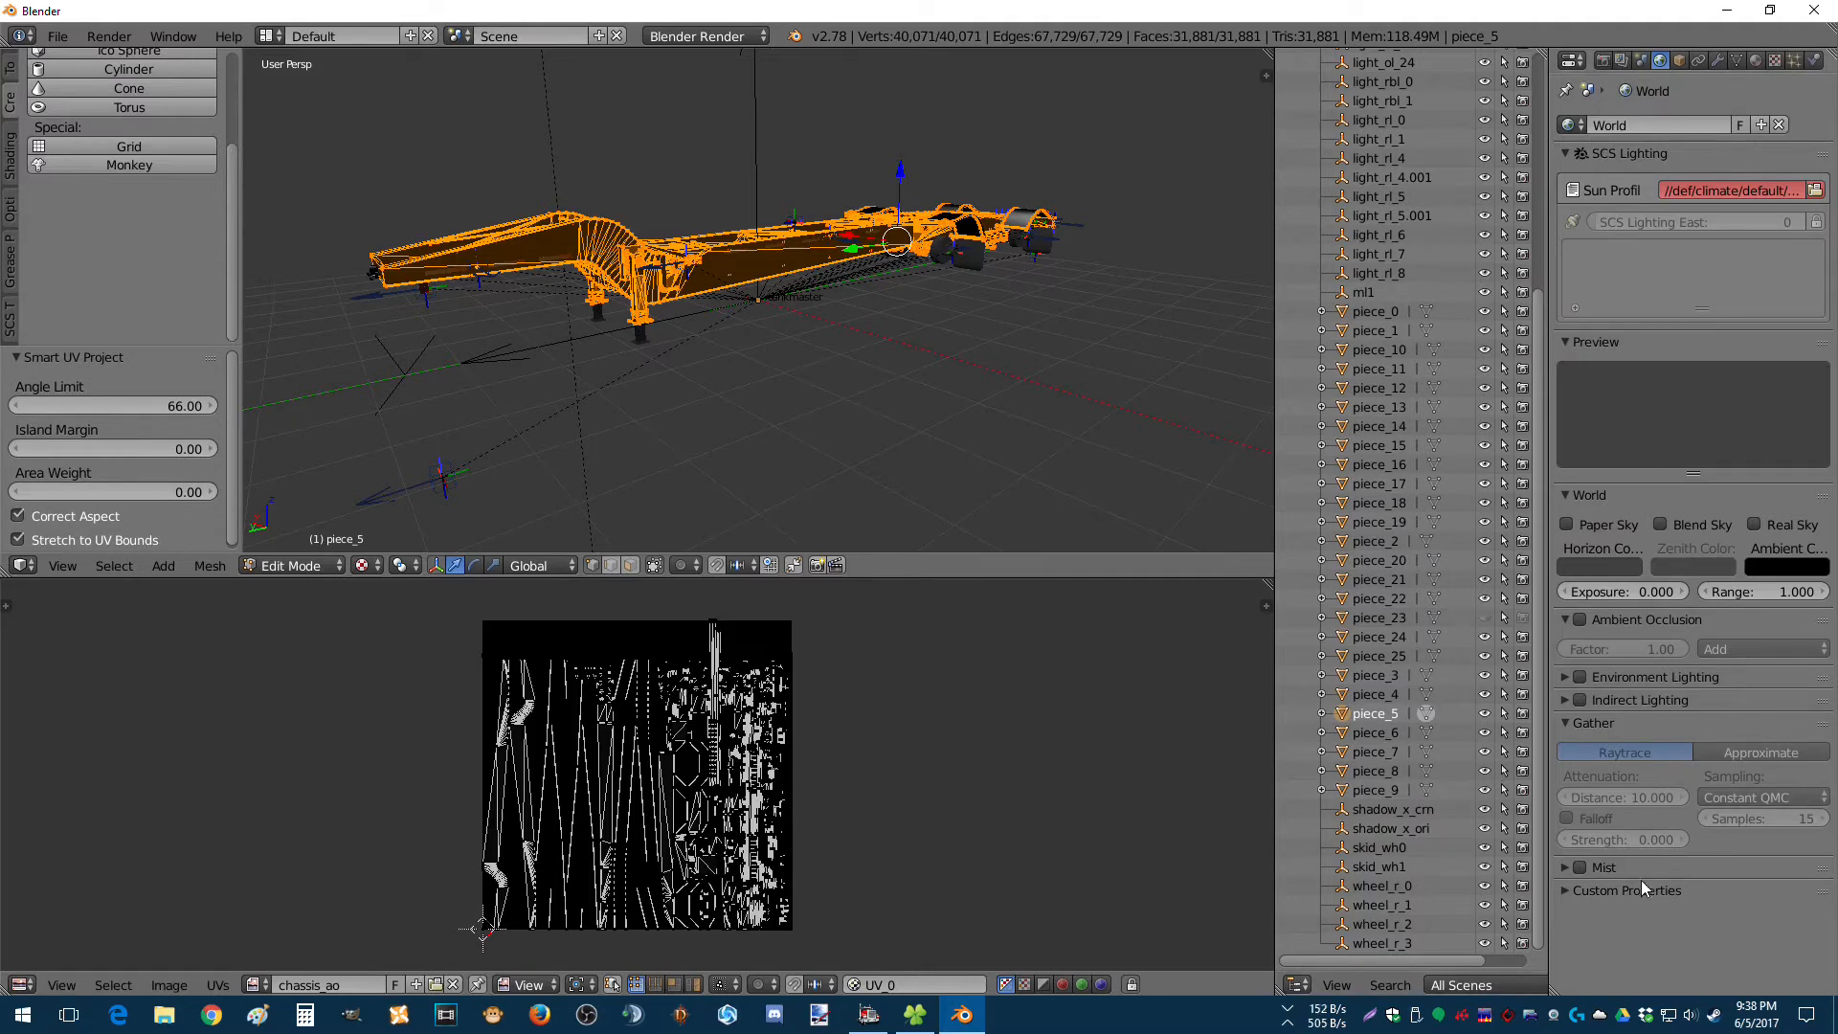
Bake the frame's Ambient Occlusion into the chassis_ao image and save the image.
click(1606, 60)
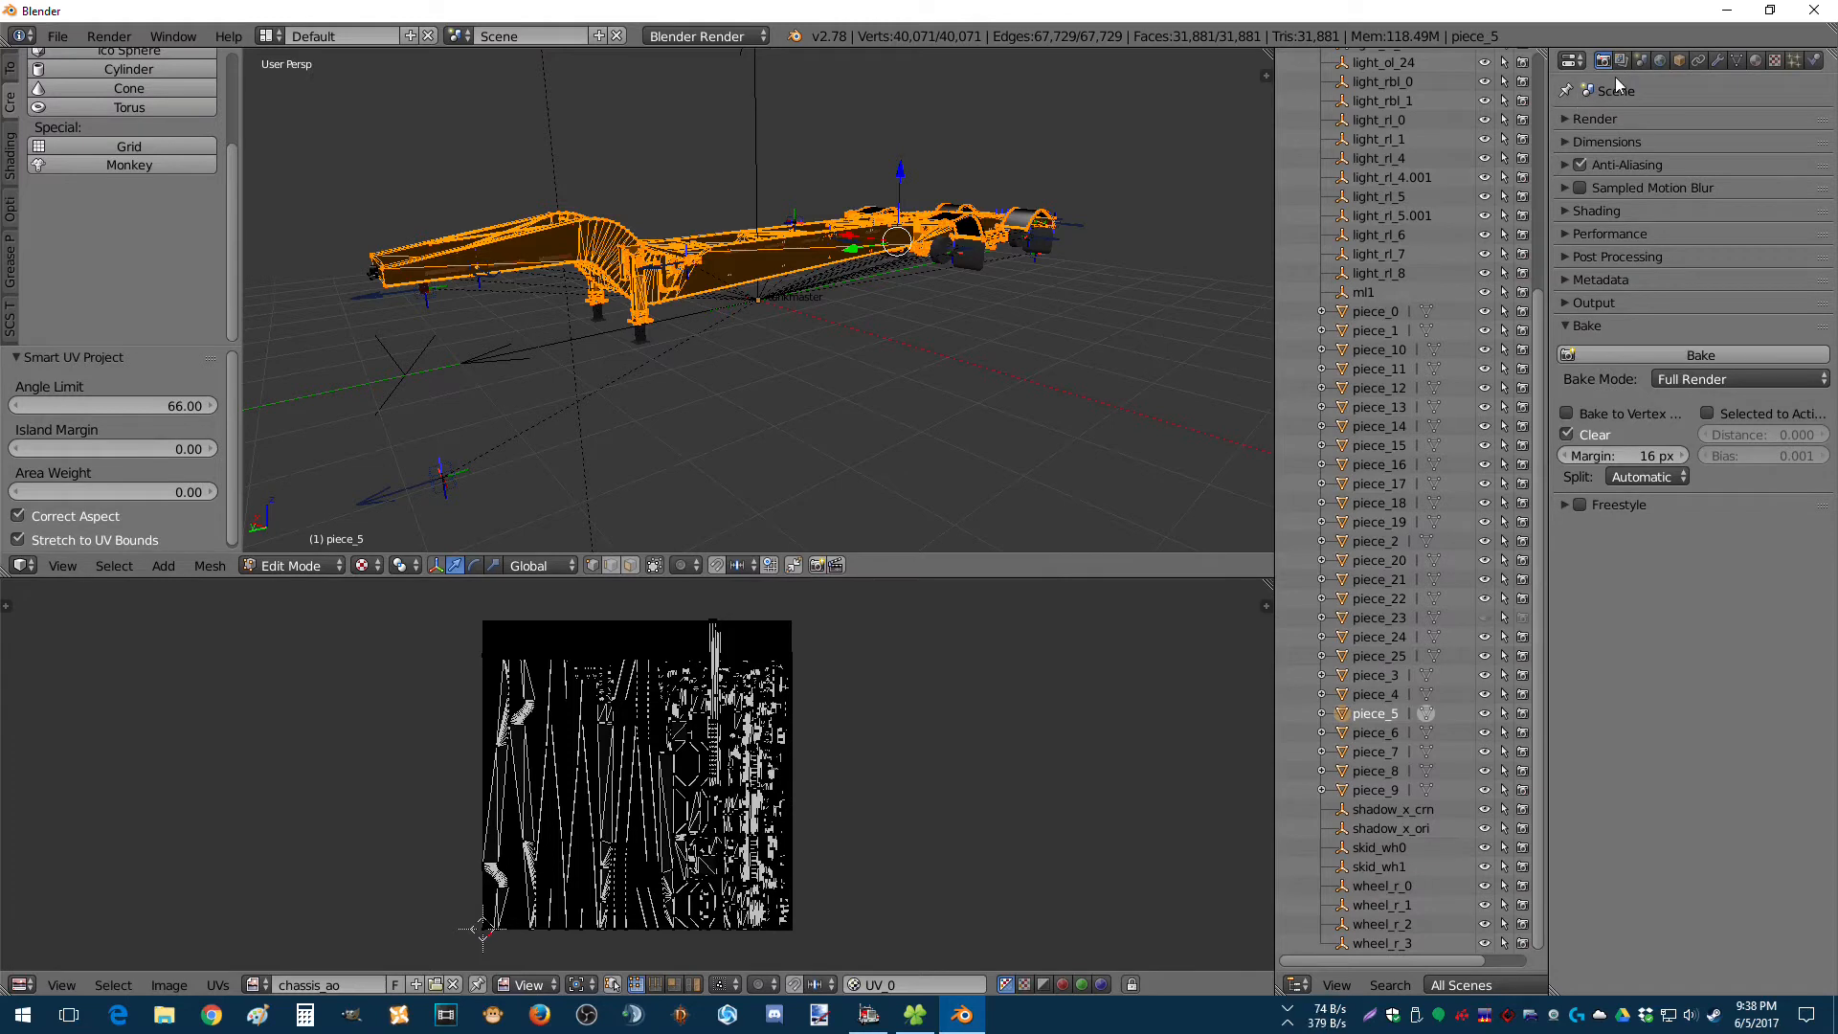
click(1761, 378)
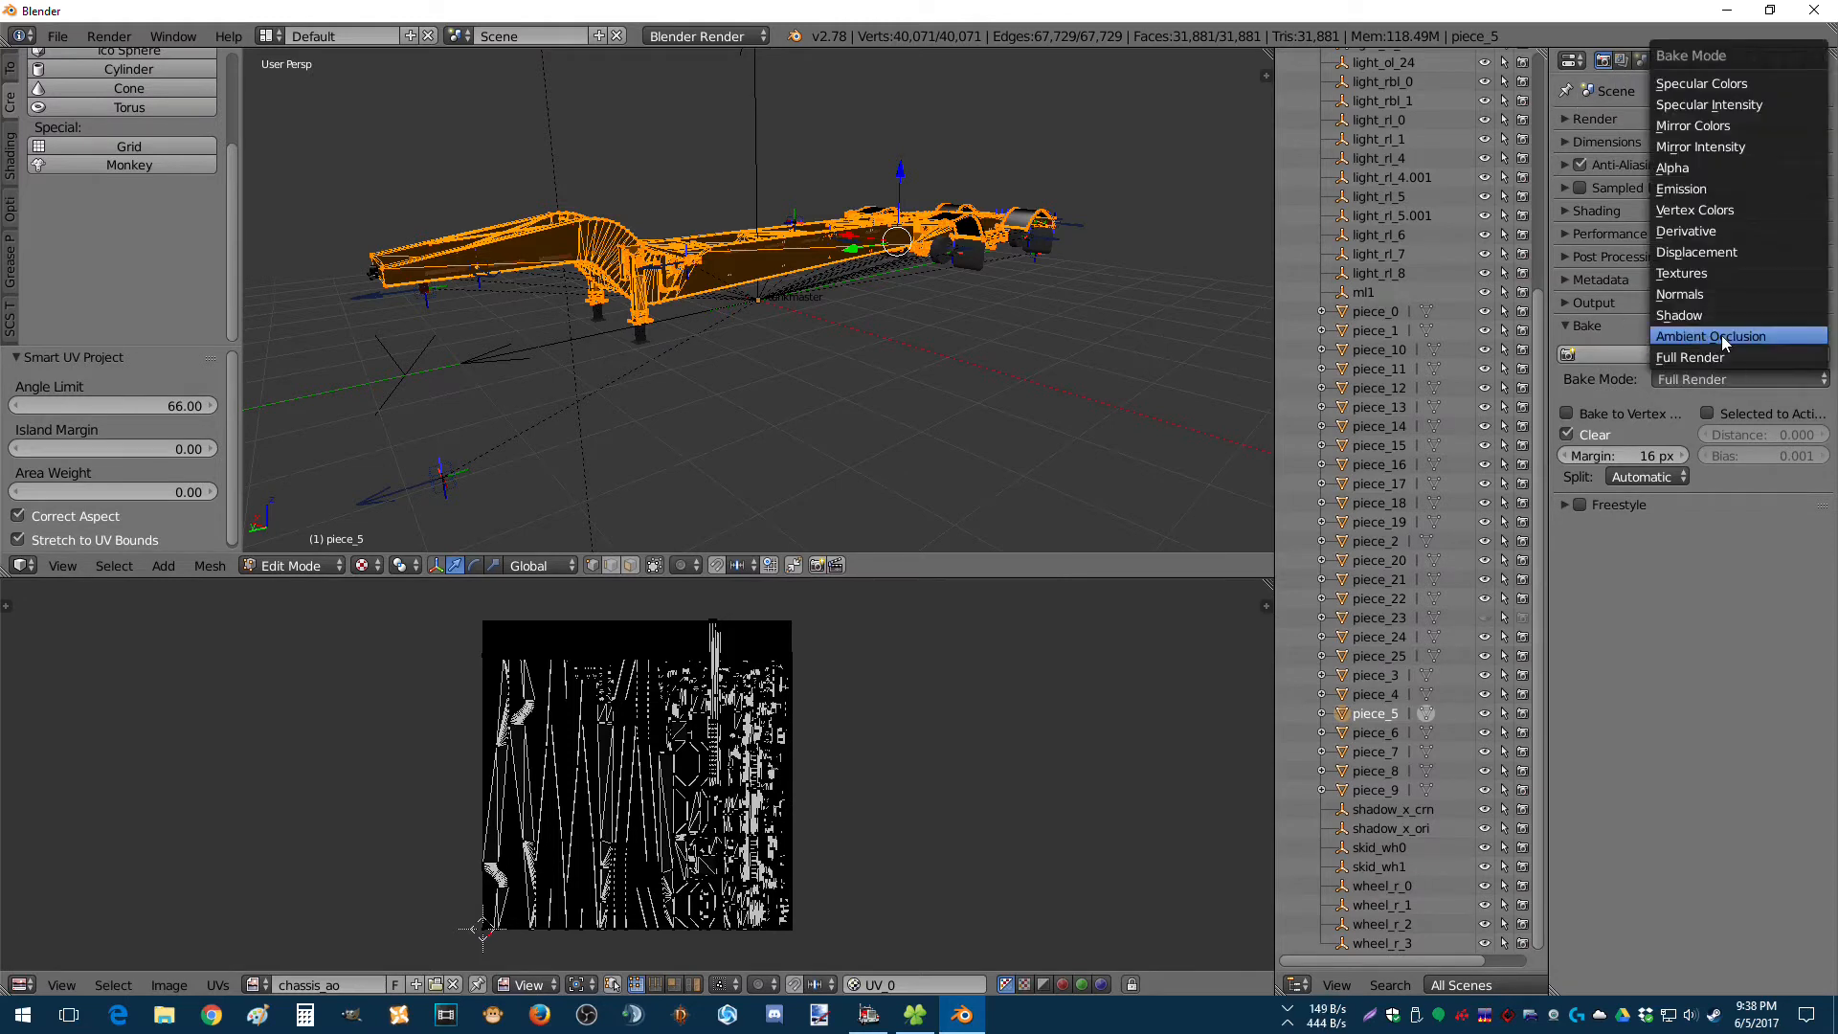
click(1721, 337)
click(1725, 351)
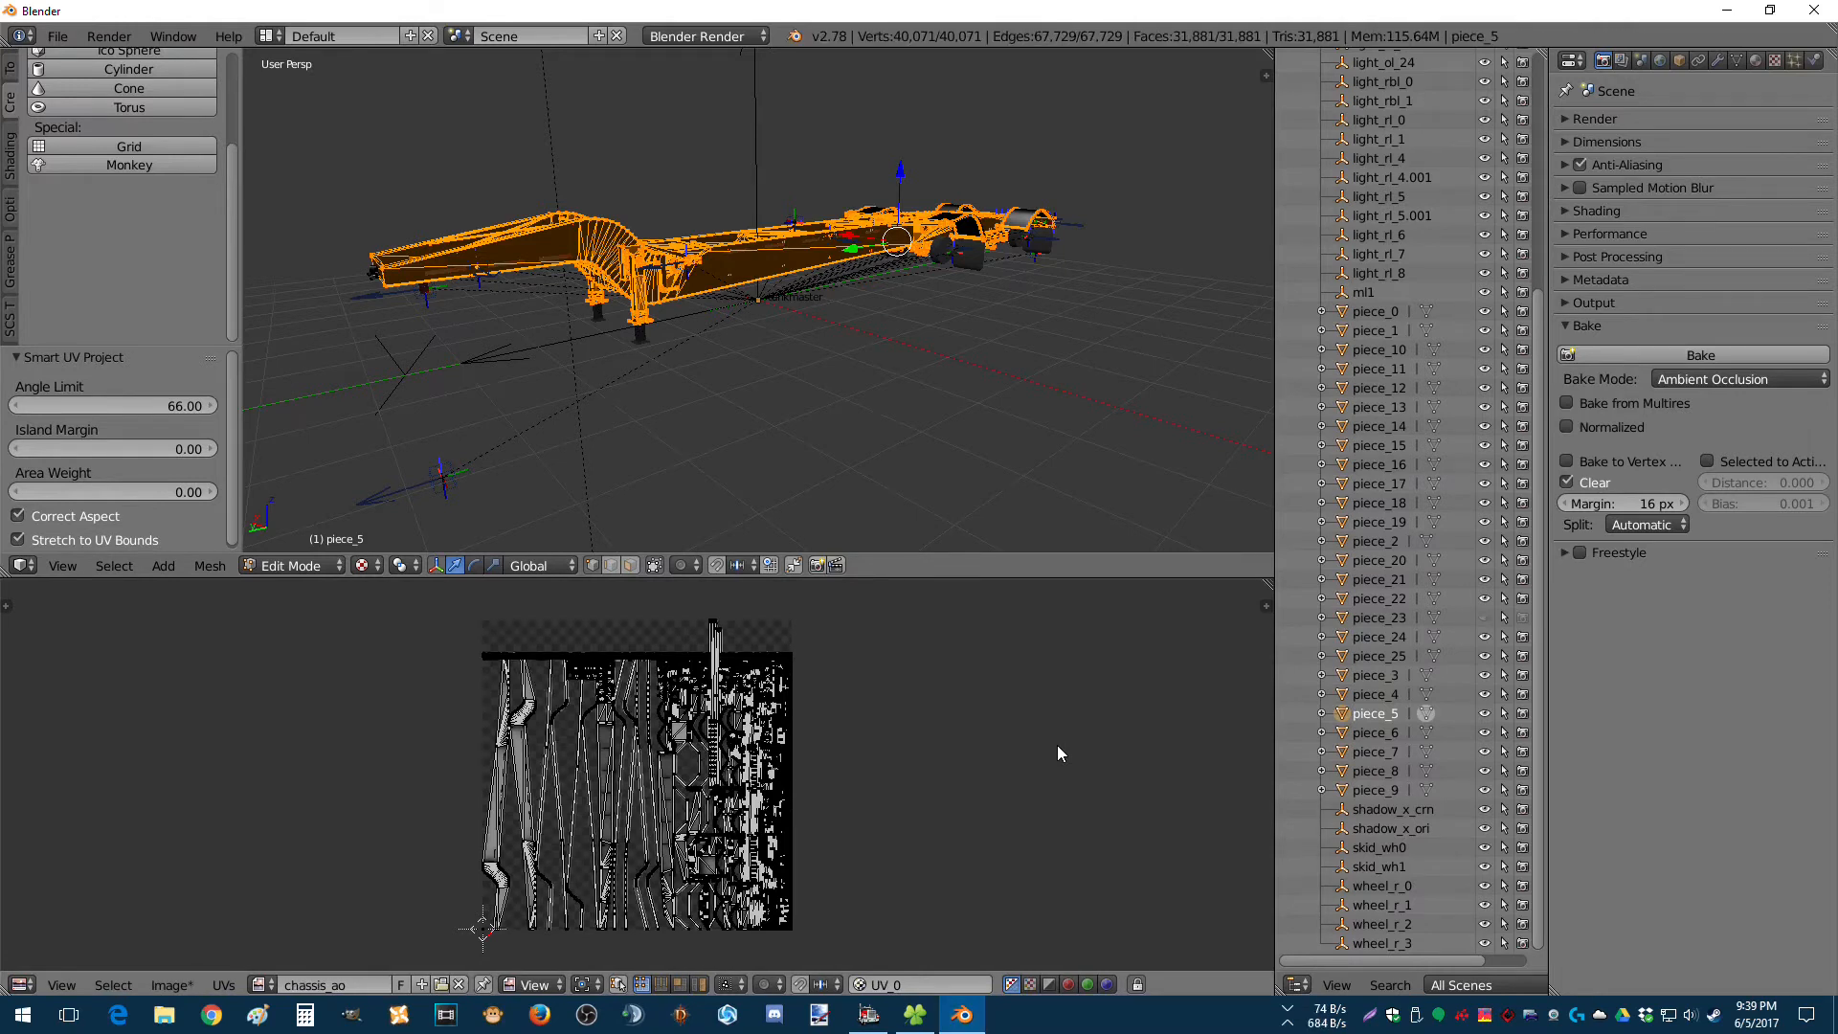
scroll(632, 820, up, 5)
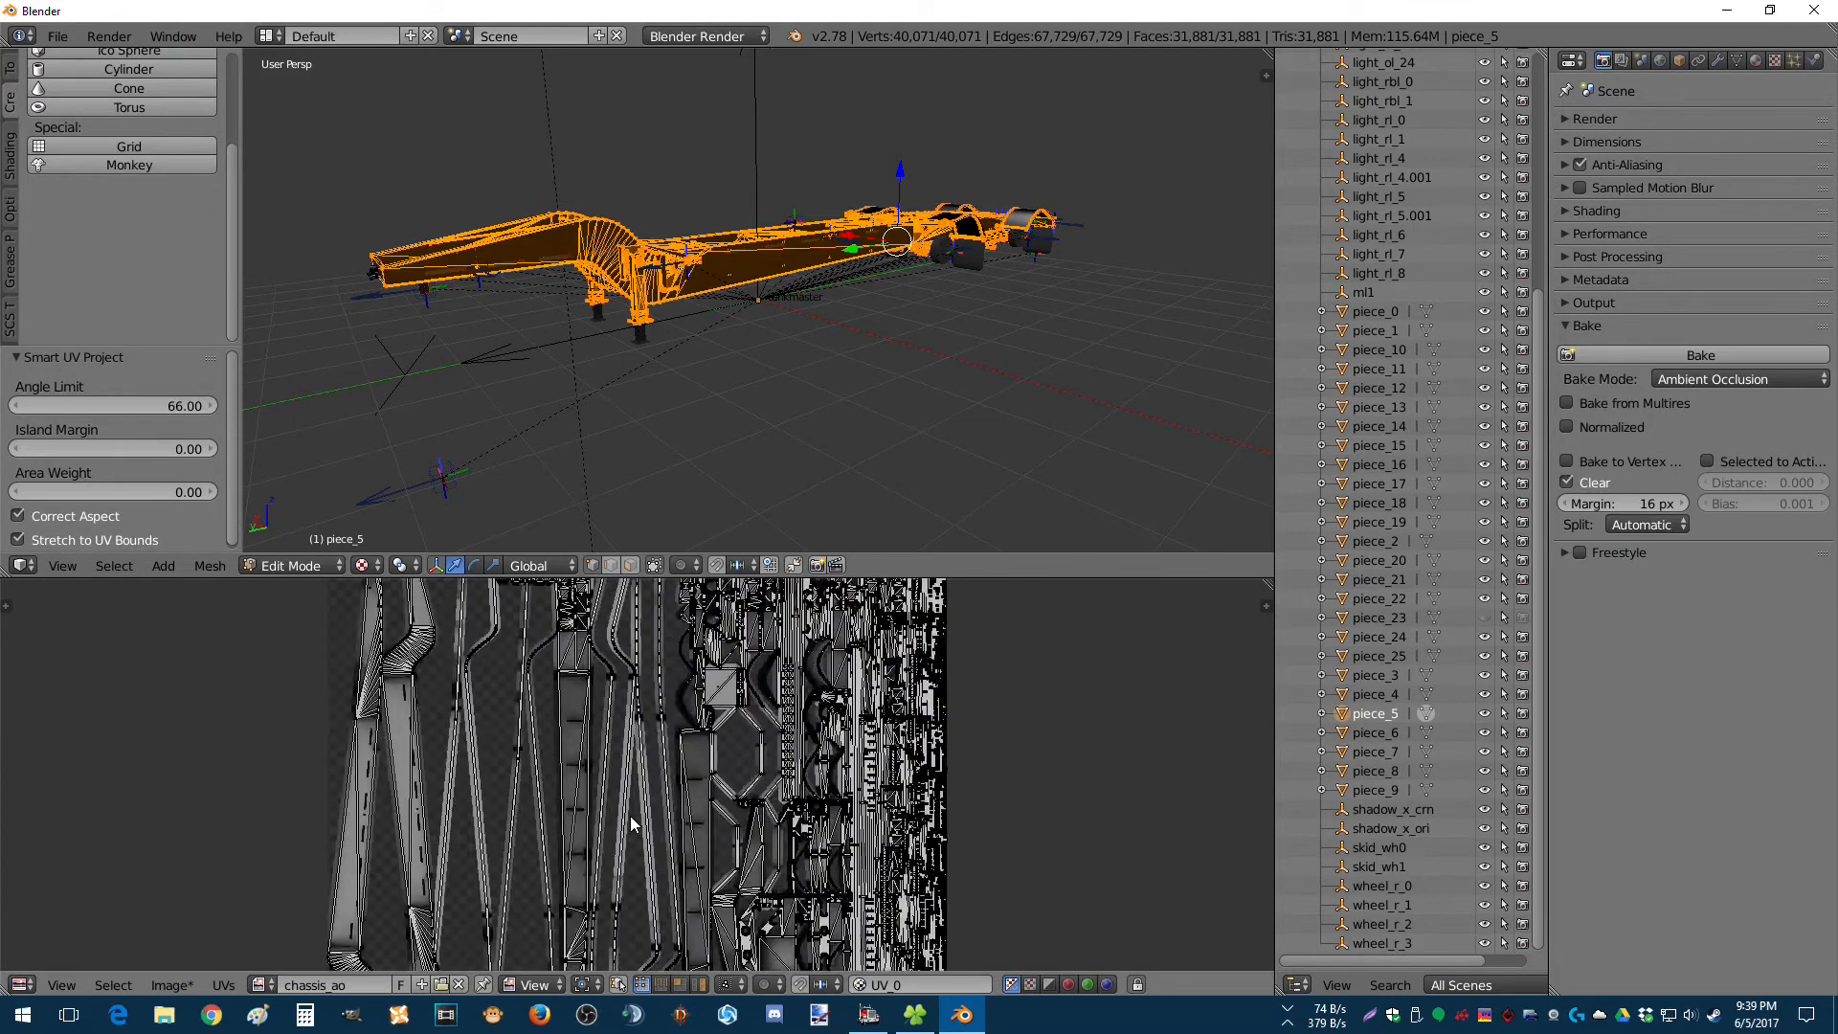
scroll(632, 821, down, 4)
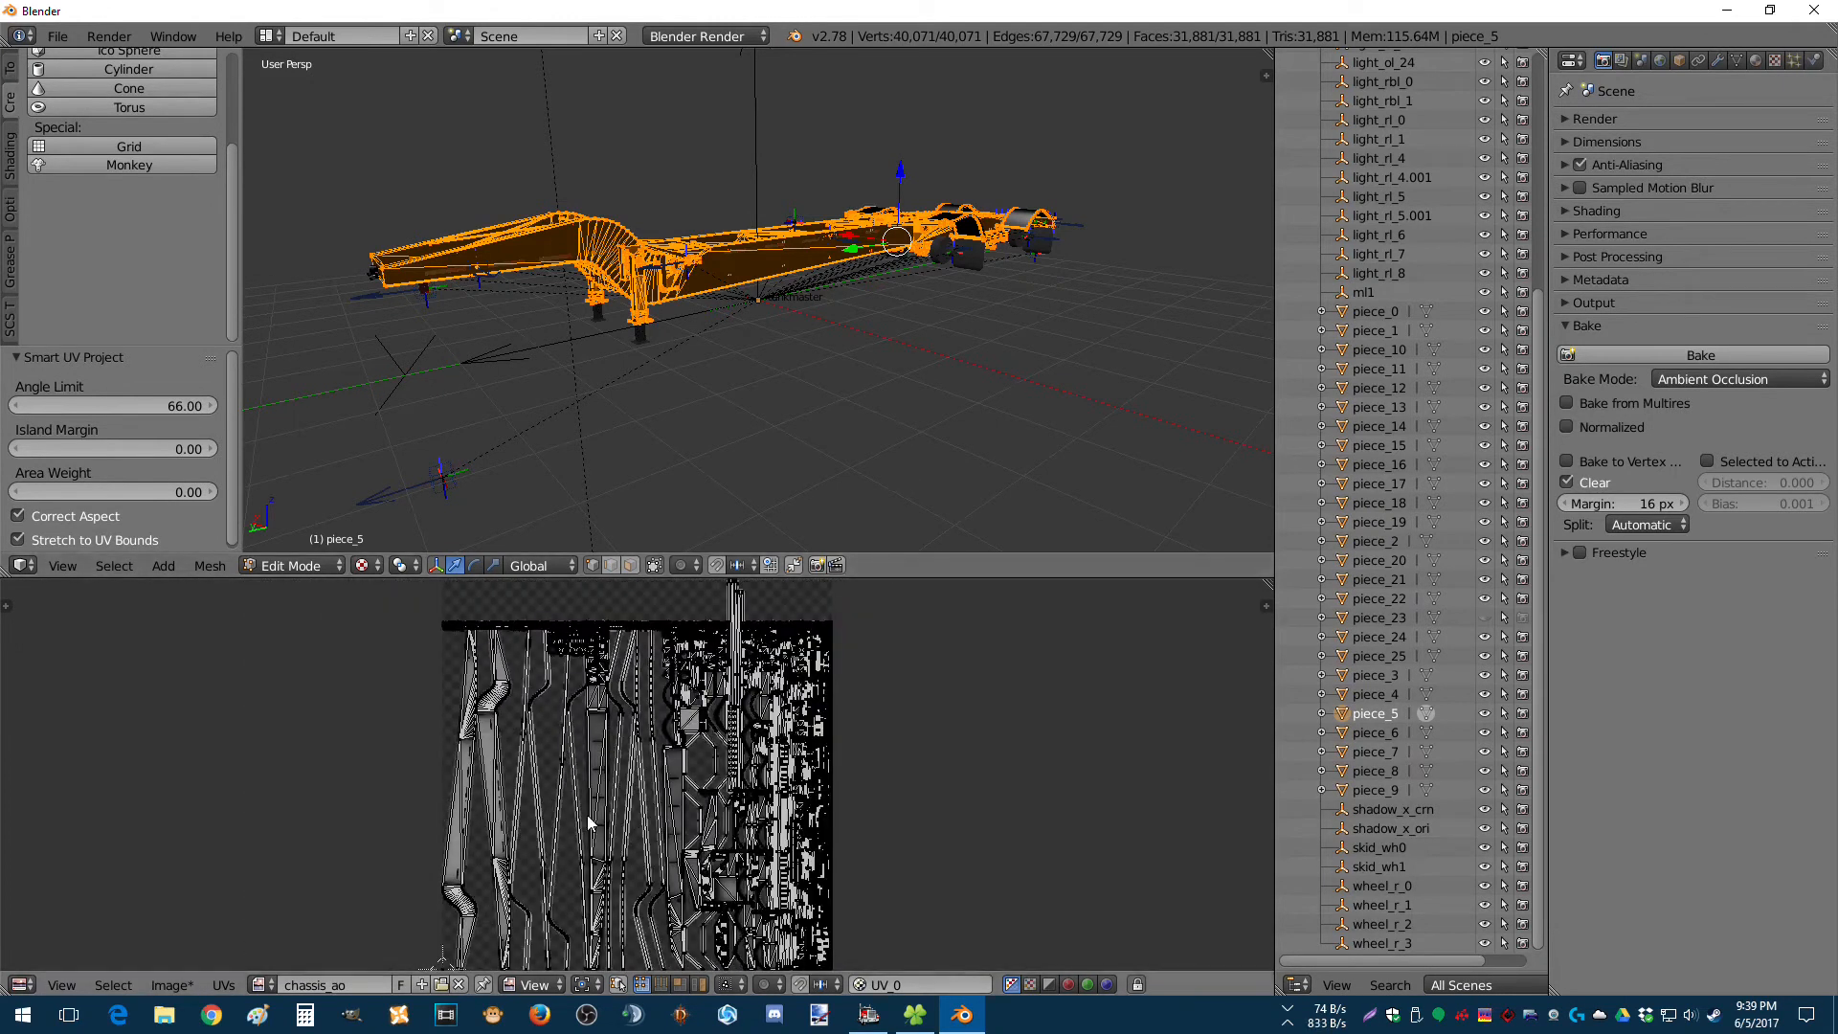
click(171, 984)
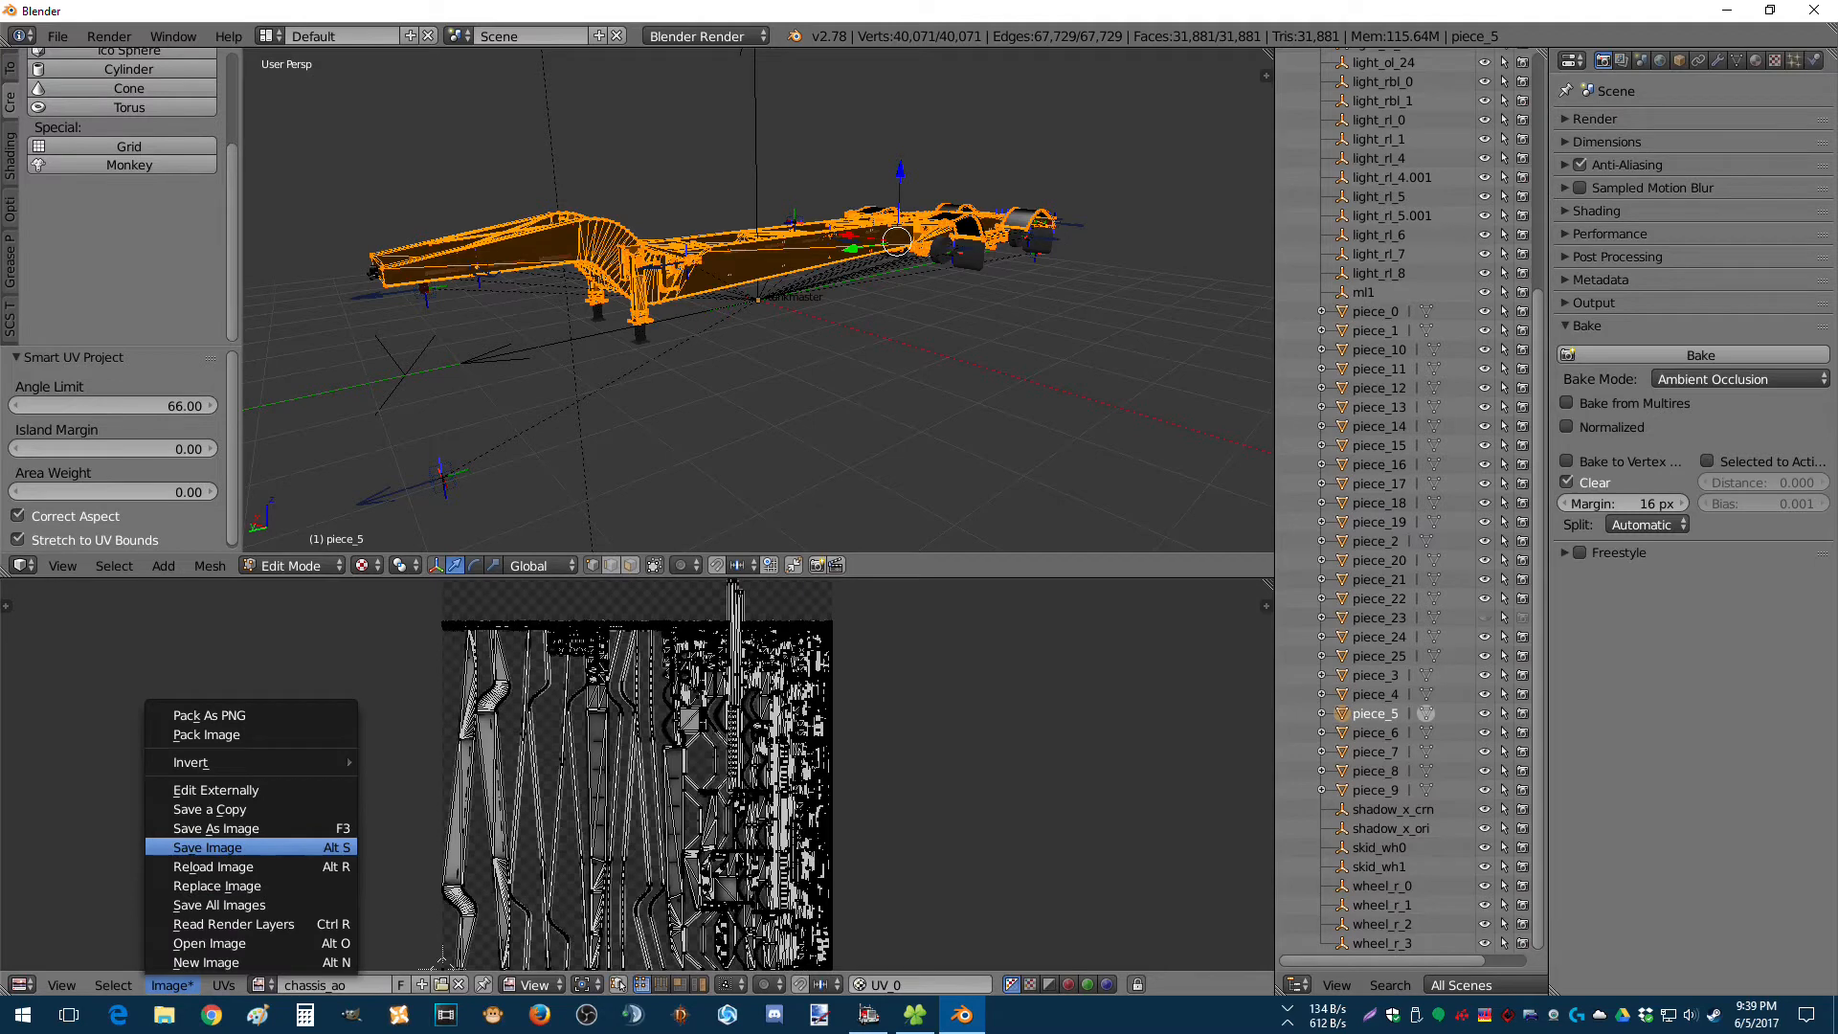
click(220, 848)
Assign chassis_ao.tga from the trailer's textures folder as the chassis_ao material's Base texture and return the frame to Object Mode.
click(1756, 60)
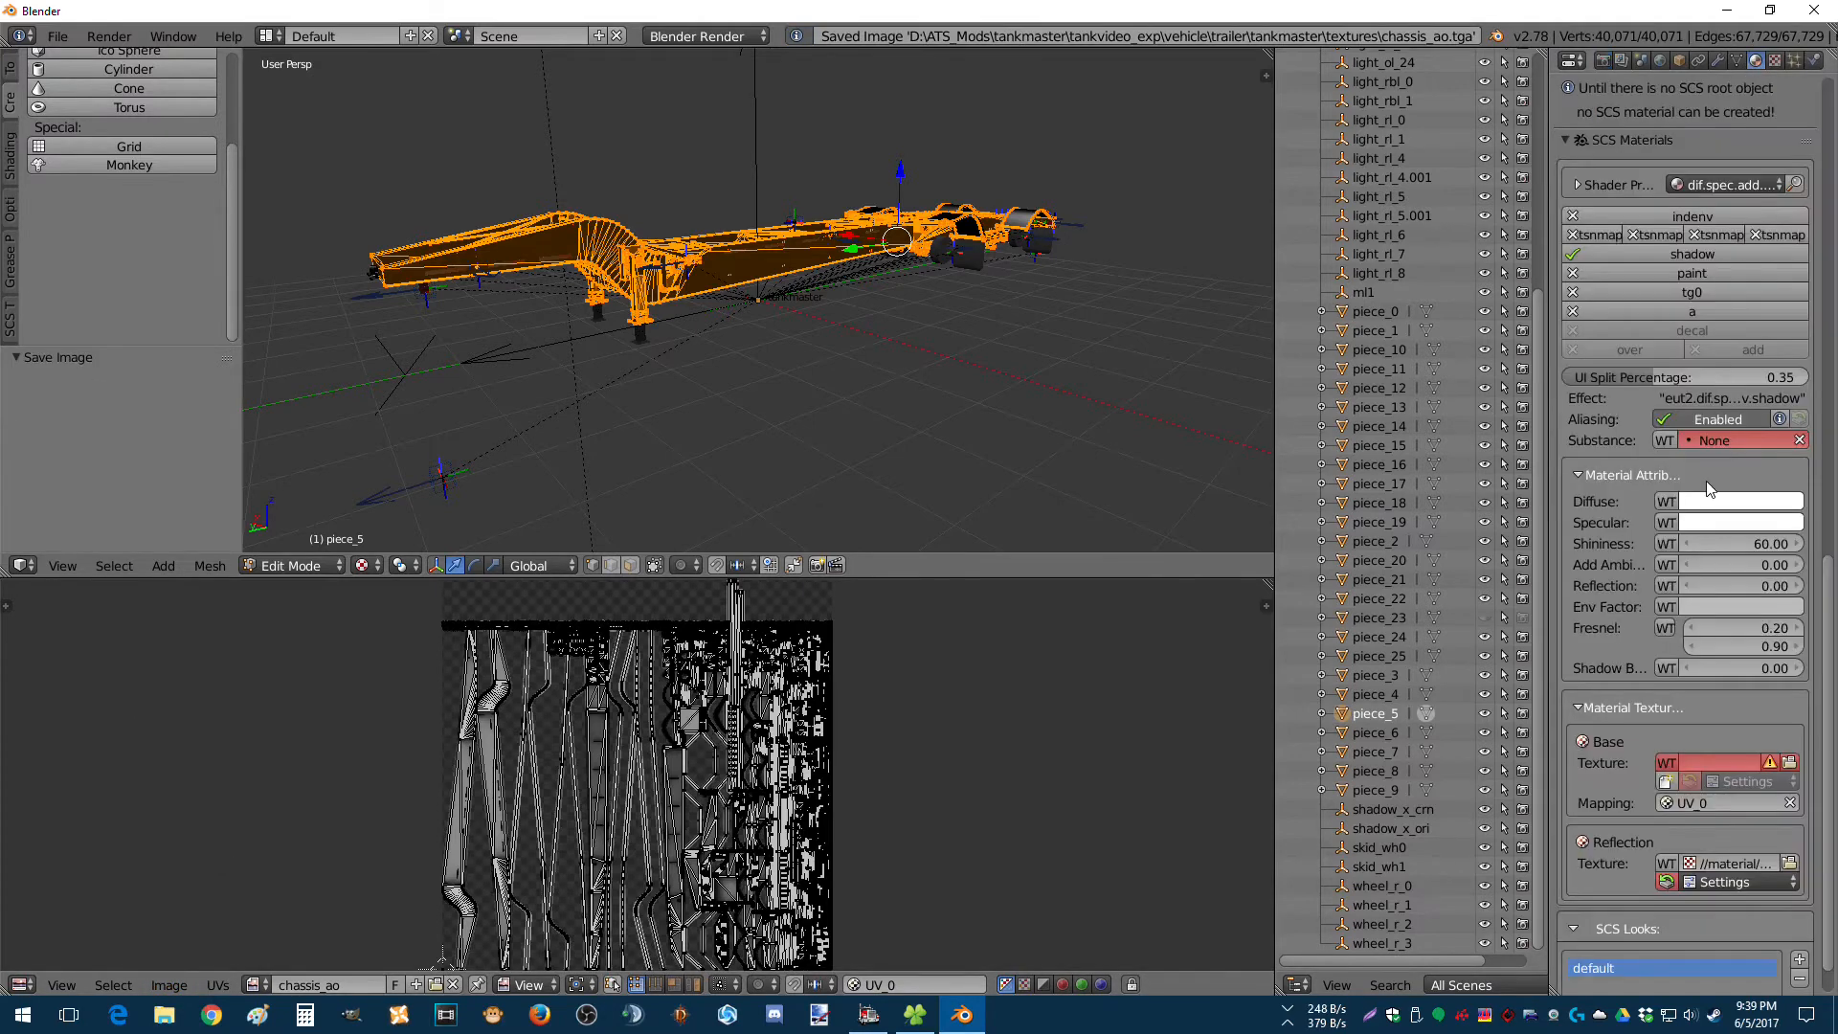
scroll(1637, 599, down, 2)
click(1788, 716)
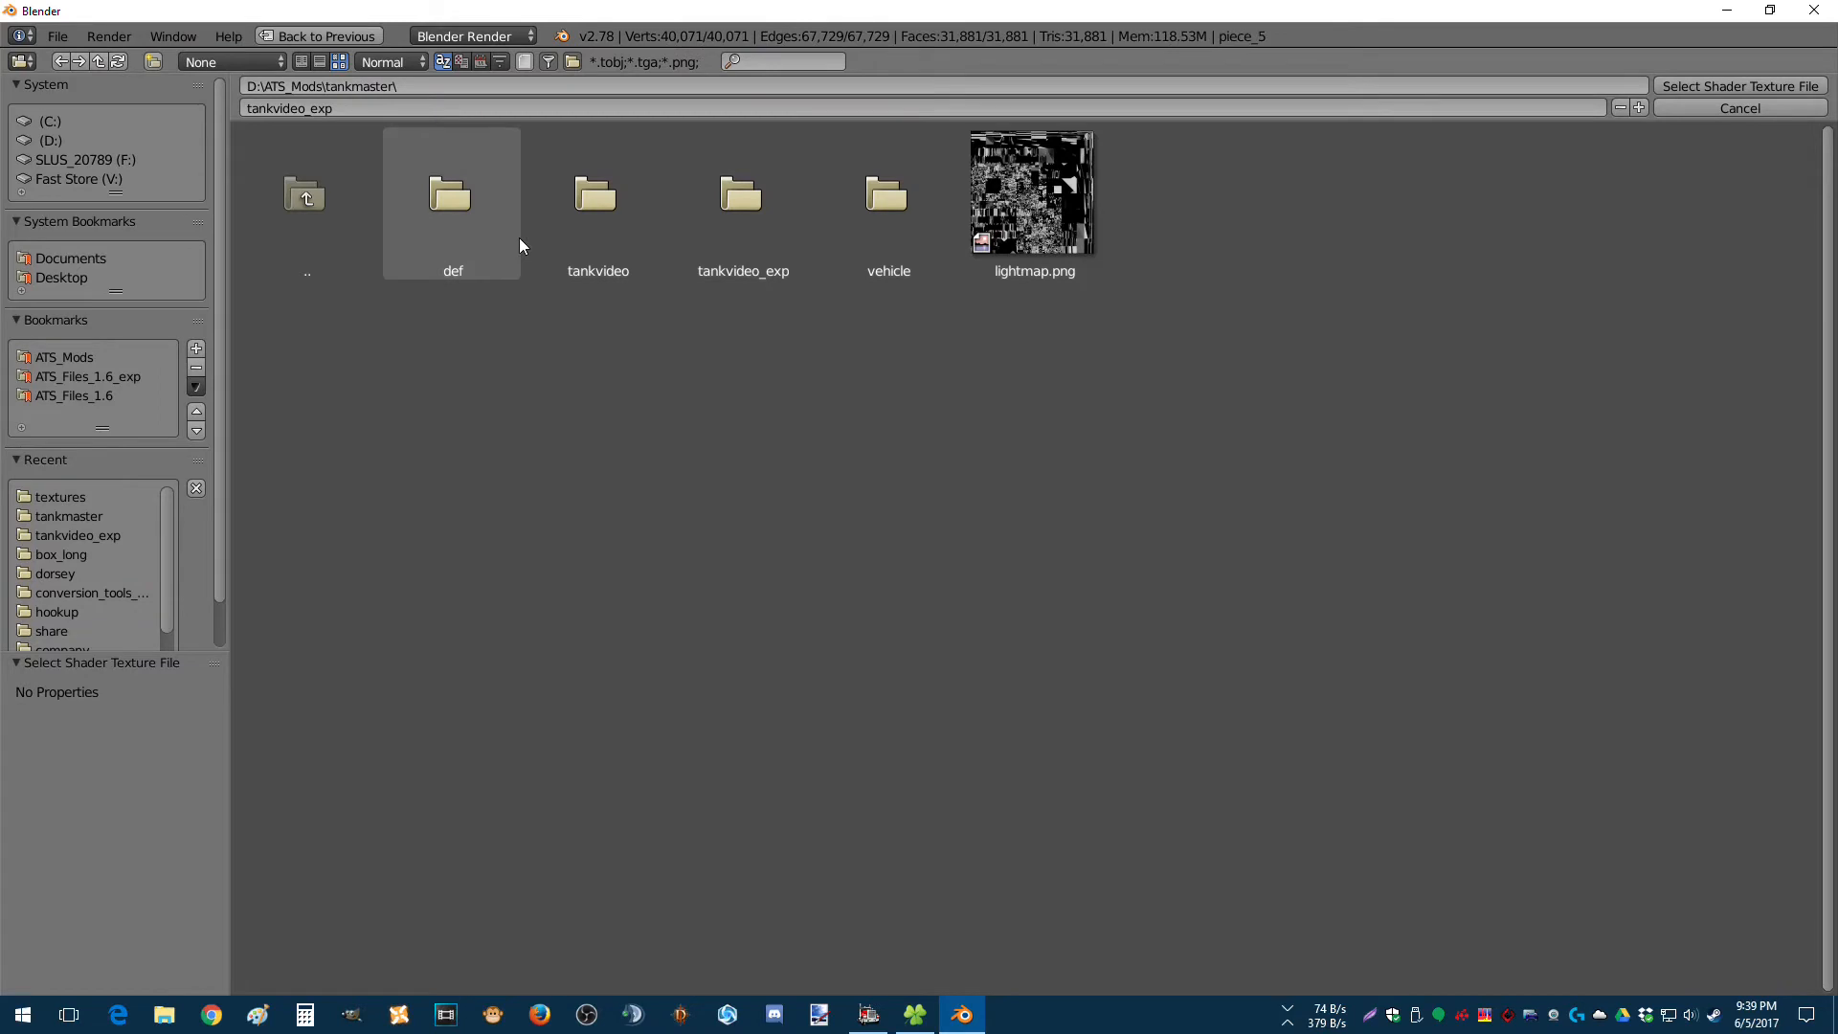
click(736, 245)
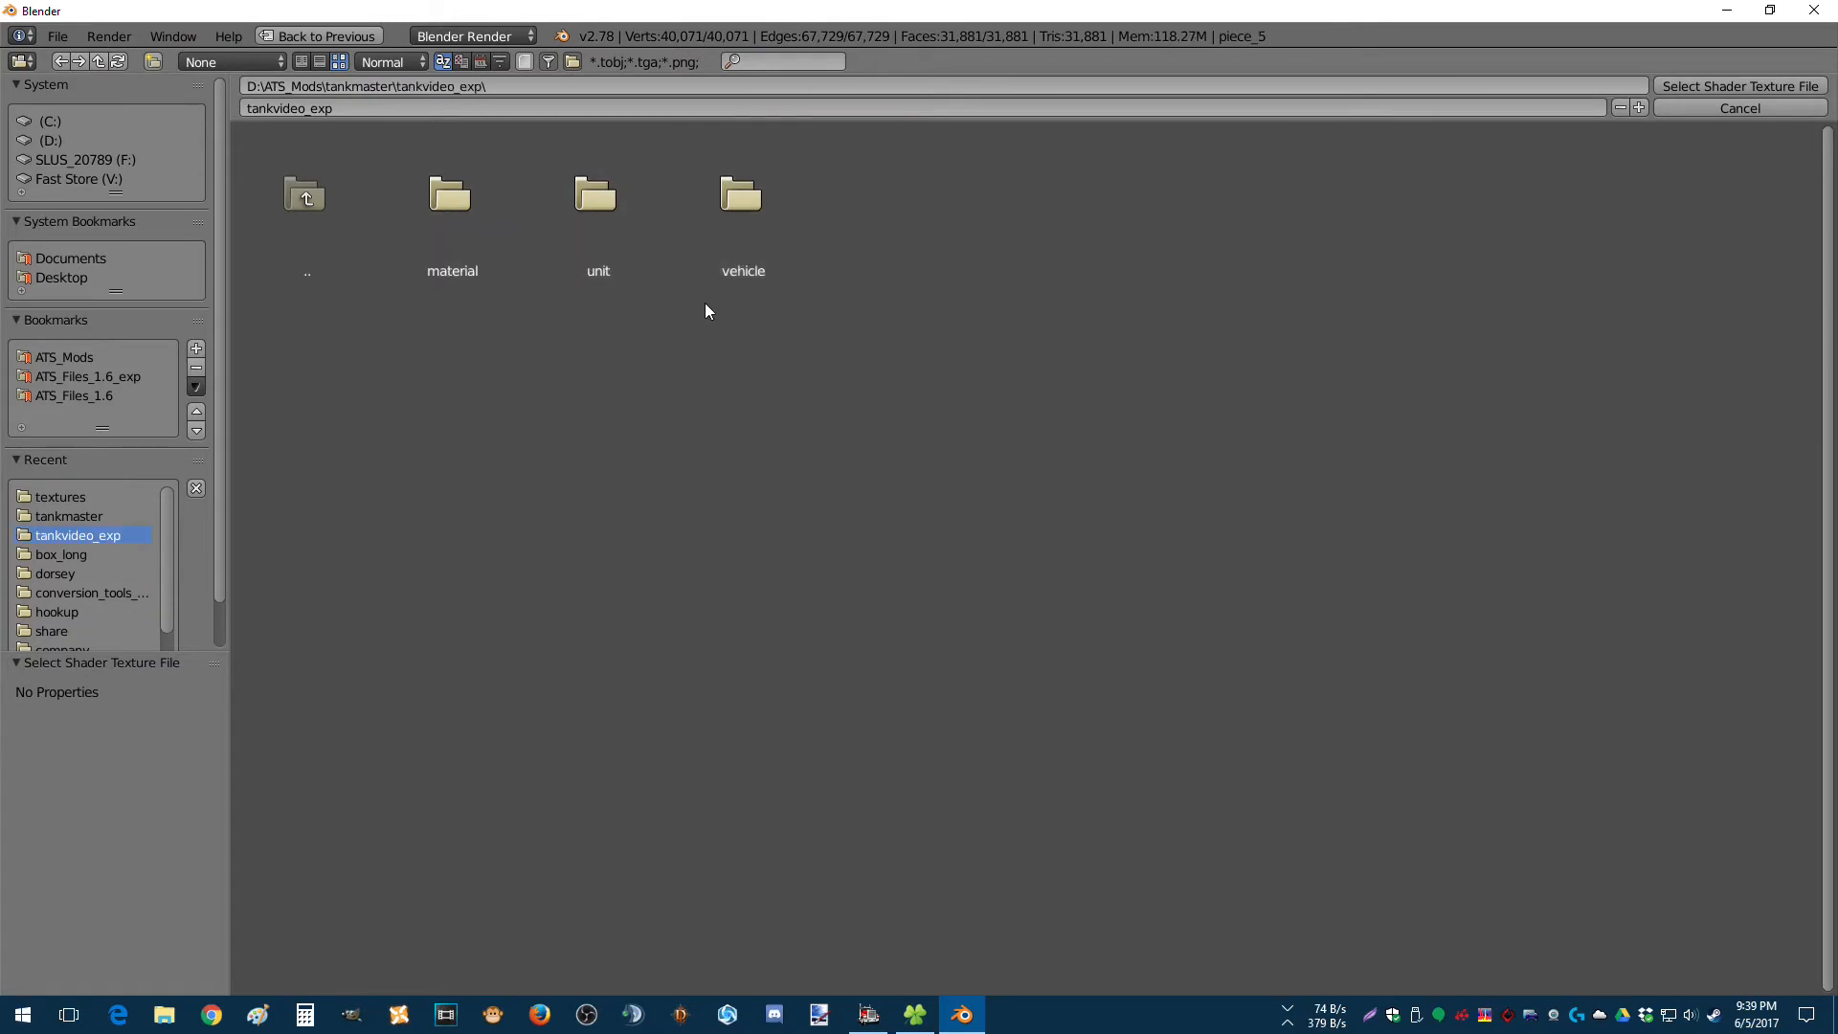
click(763, 259)
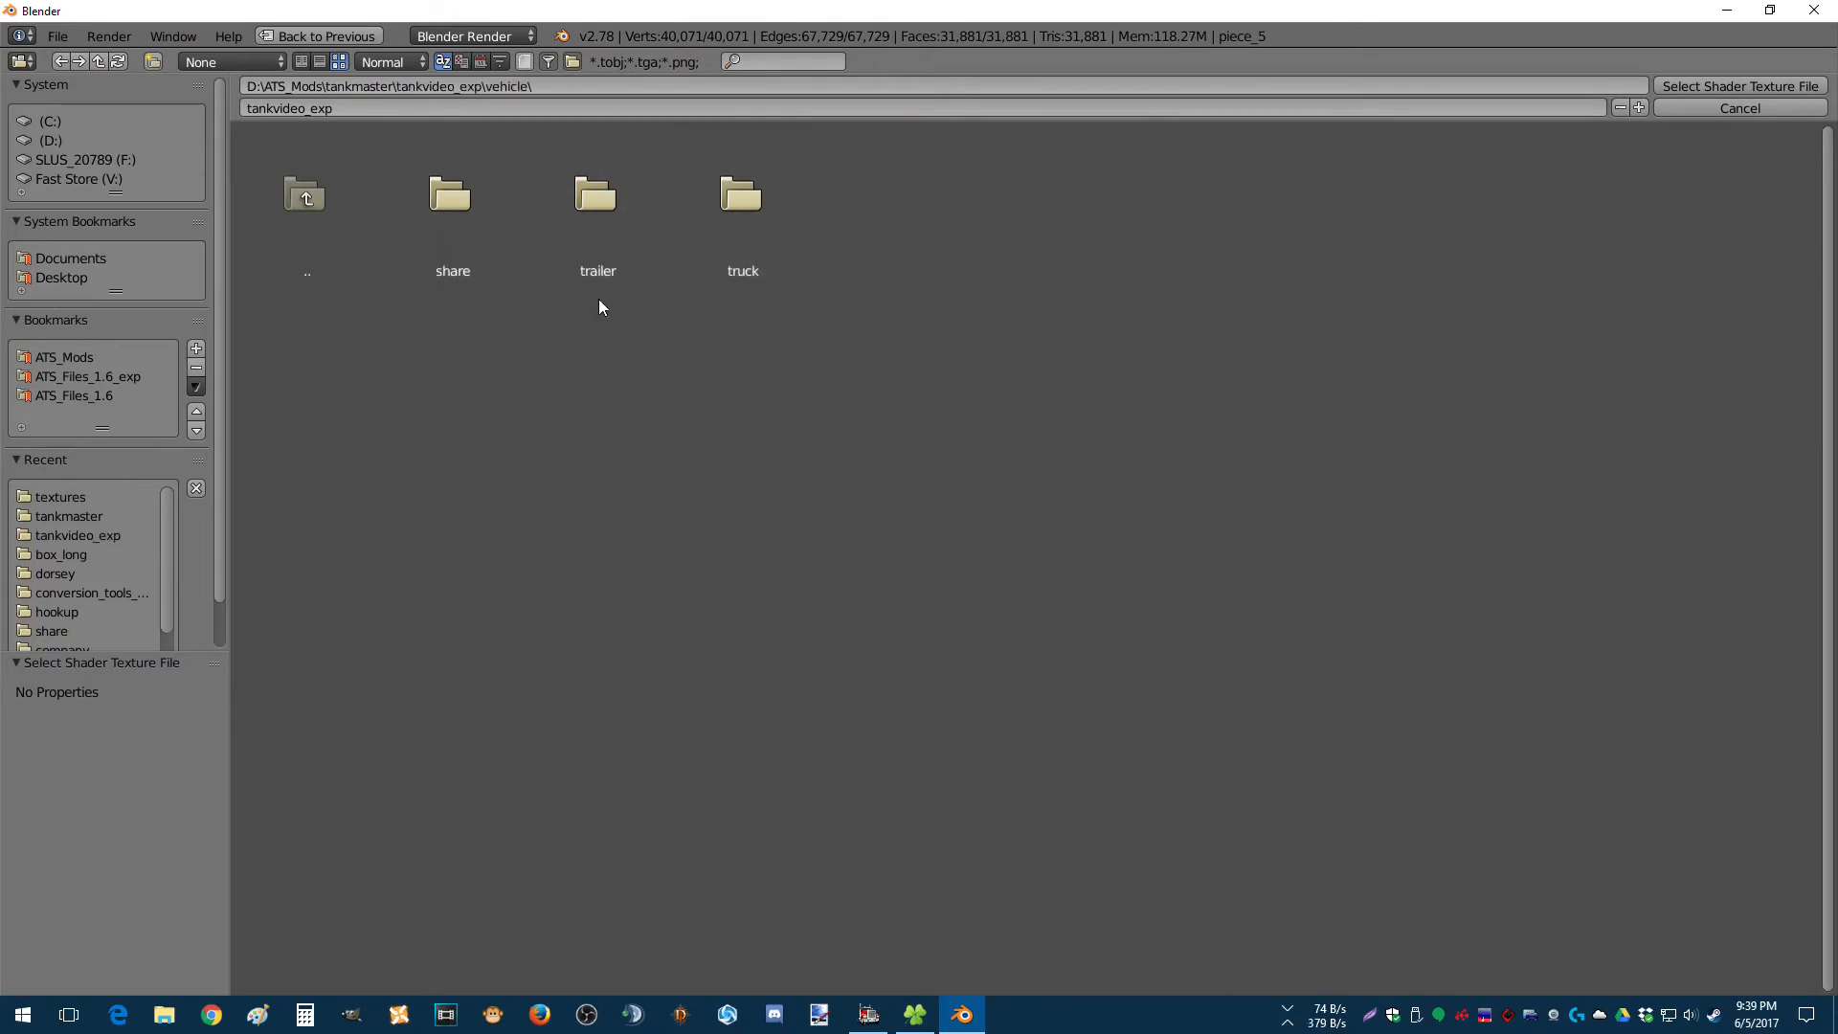
click(595, 244)
click(478, 237)
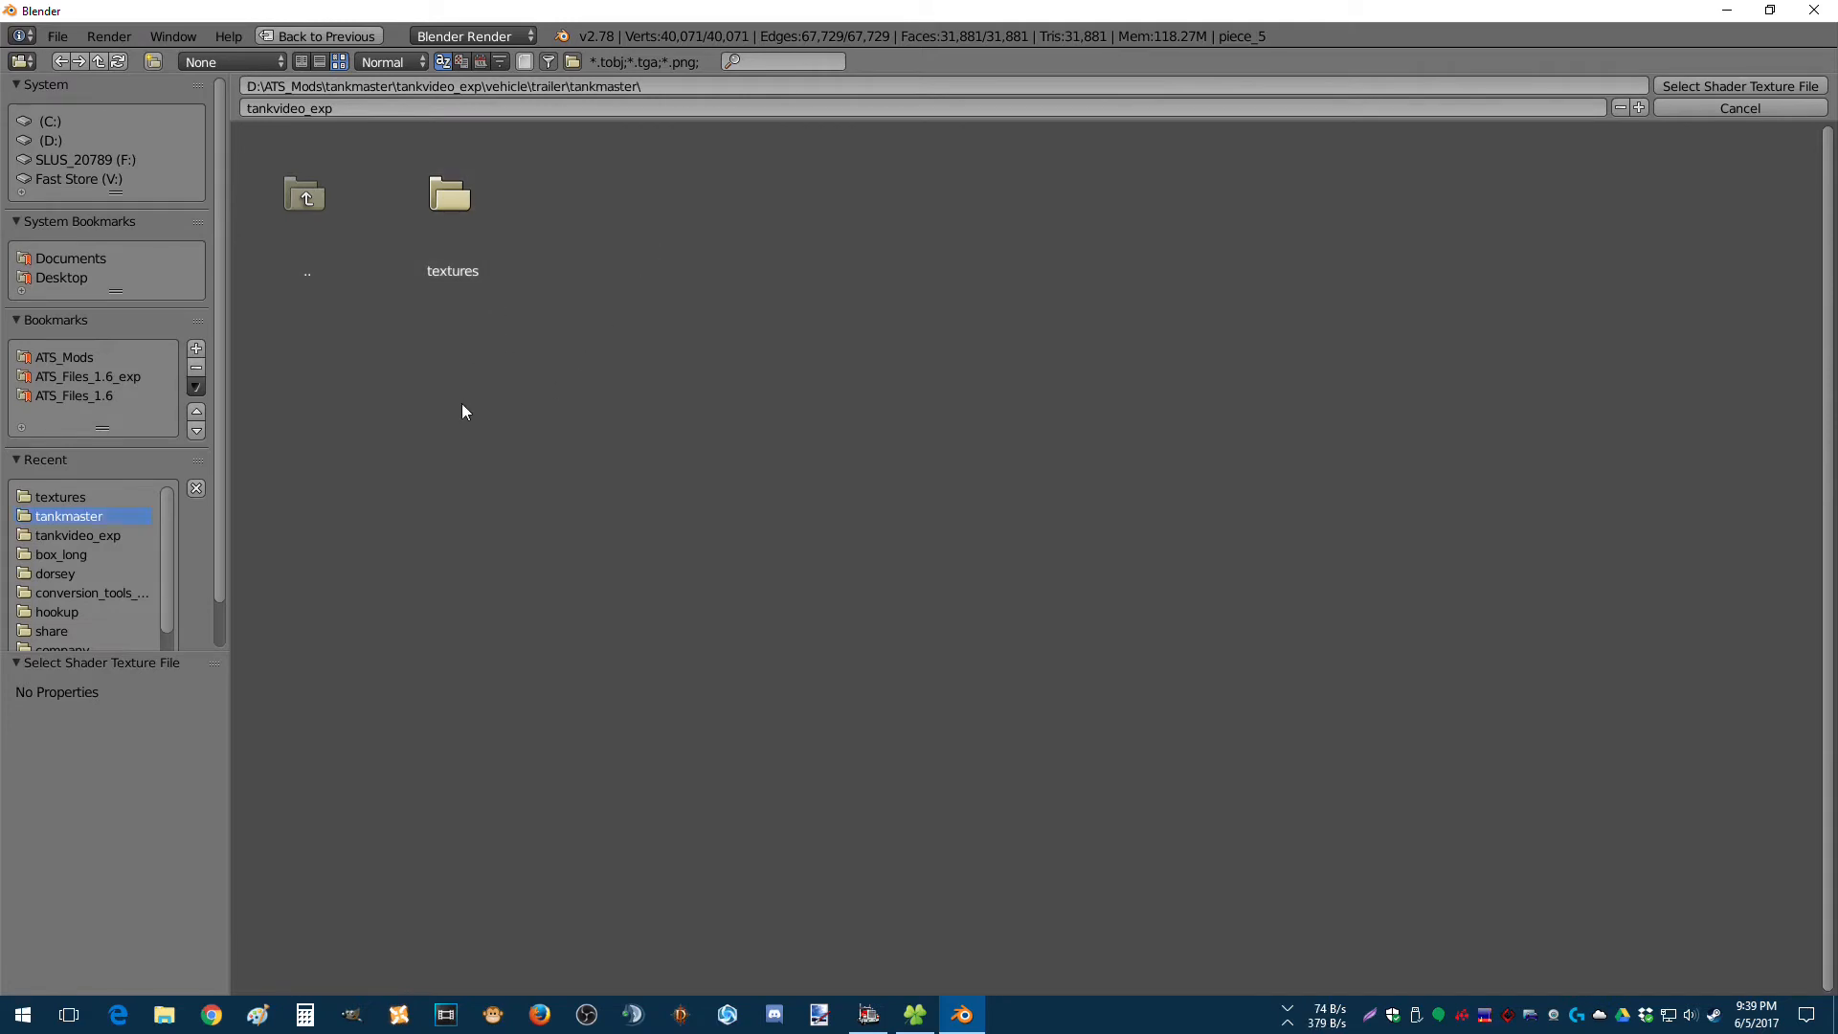
click(446, 257)
click(616, 239)
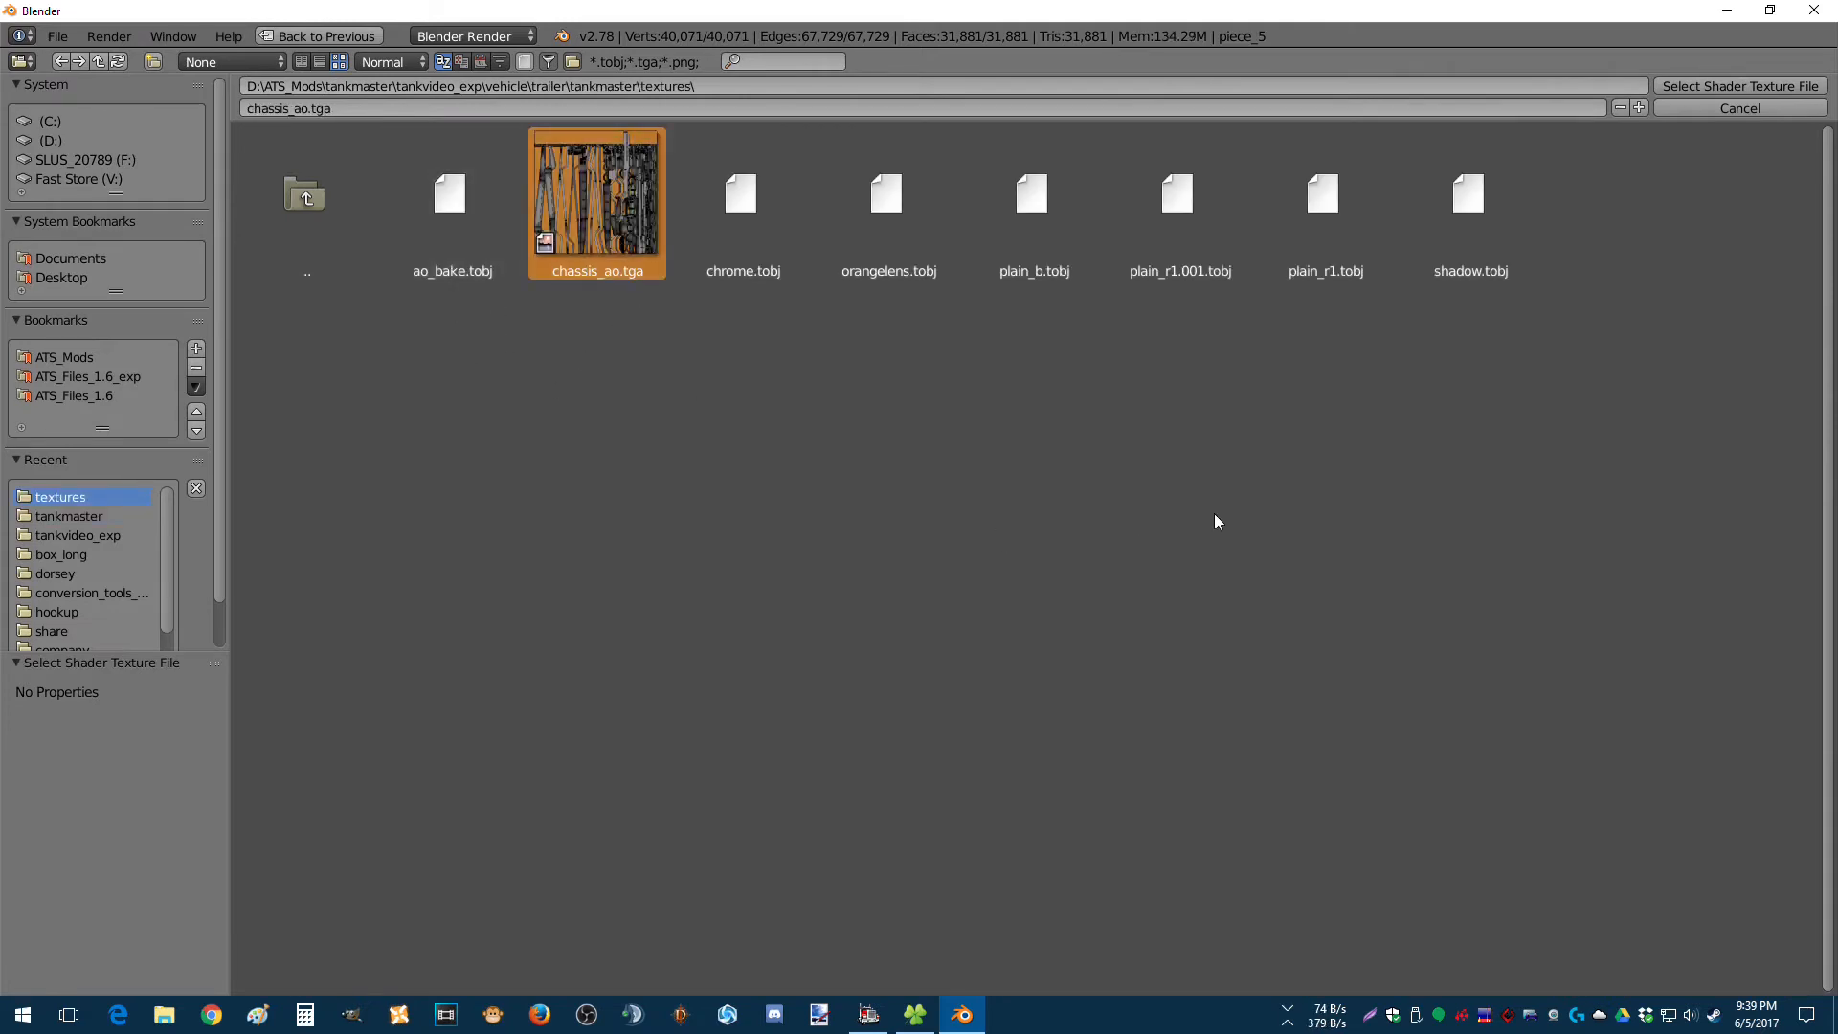
click(1740, 86)
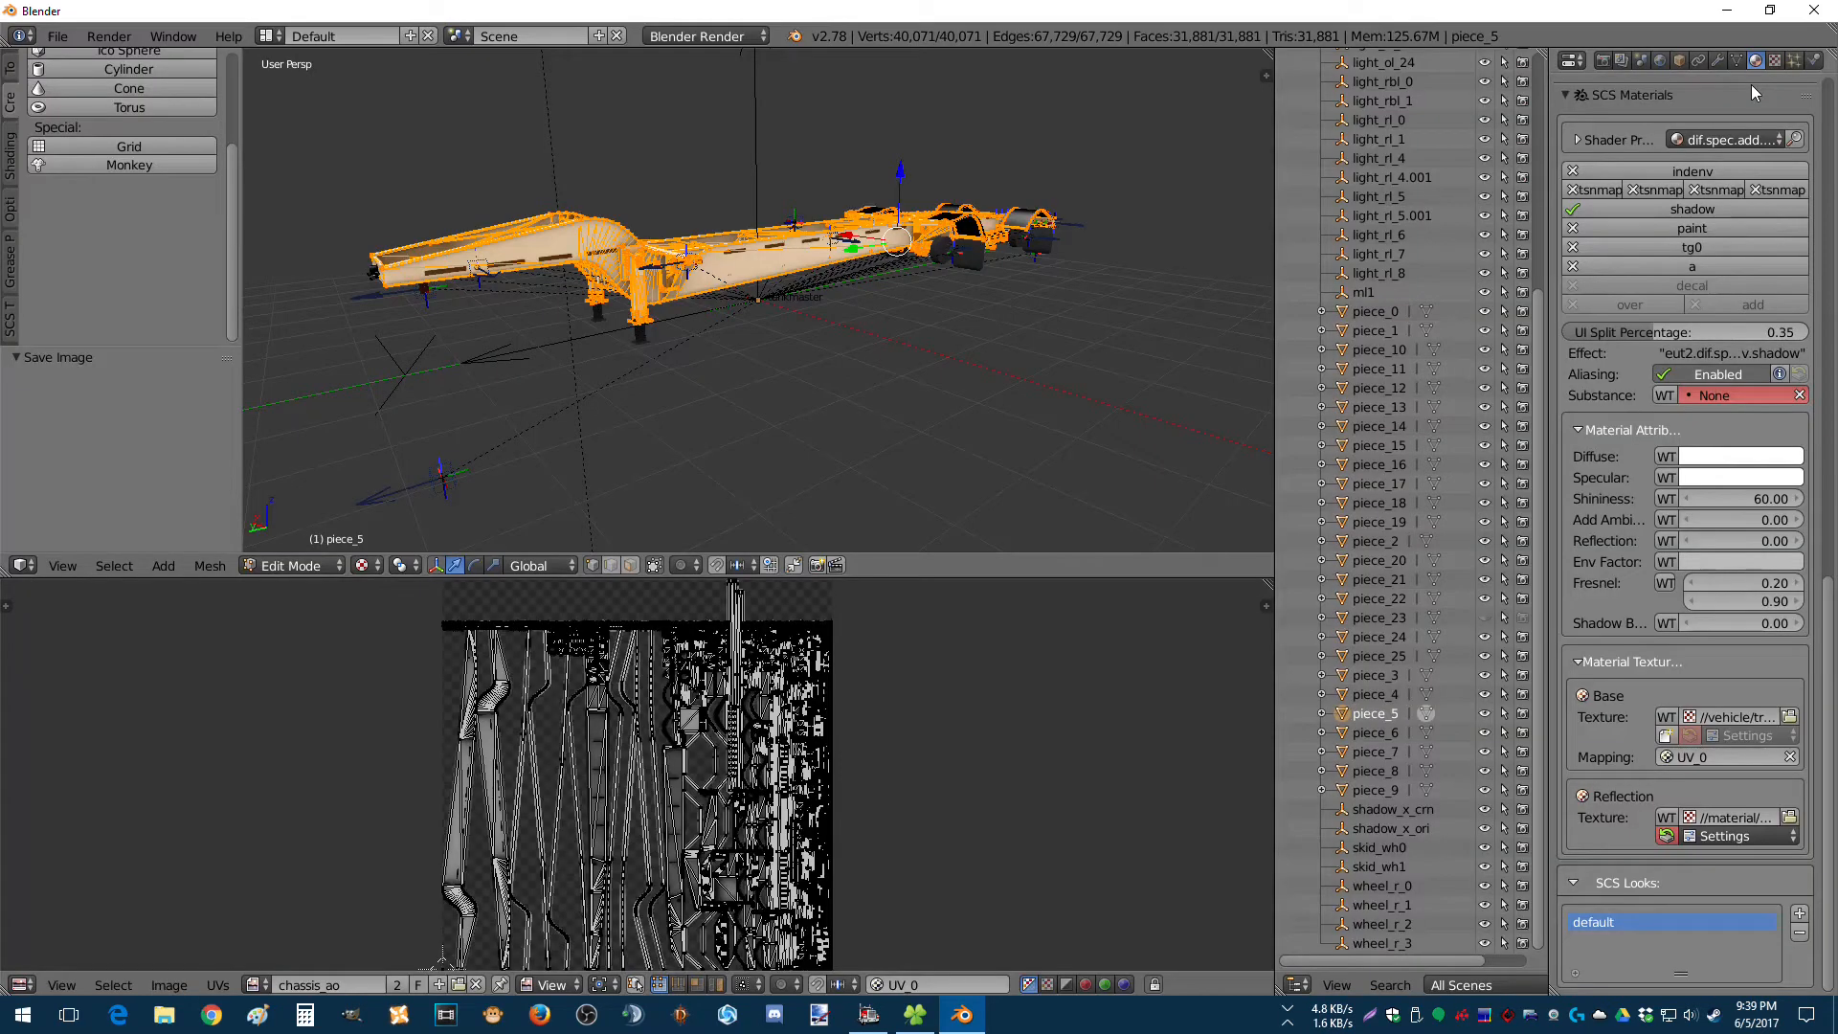
key(Tab)
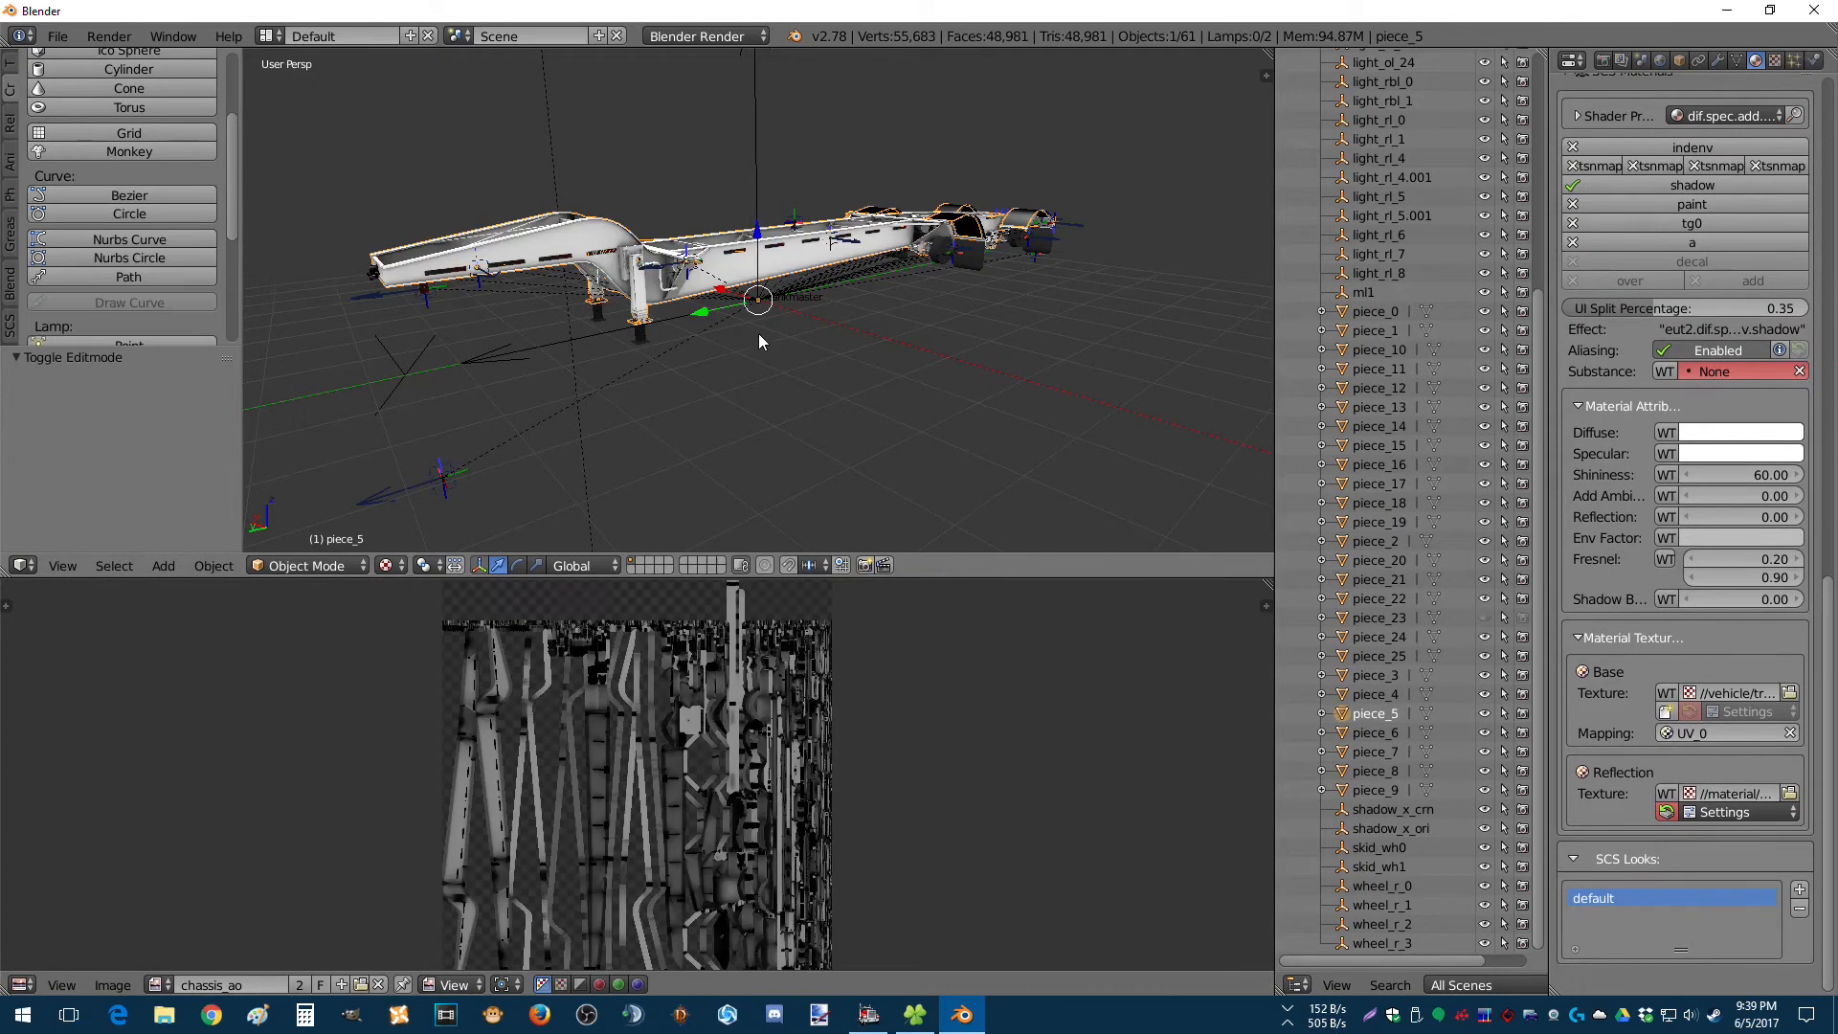
Examine the baked ambient occlusion shading on the frame around the landing leg, its bolted plate and the cross braces.
scroll(791, 352, up, 4)
middle_drag(778, 352, 733, 257)
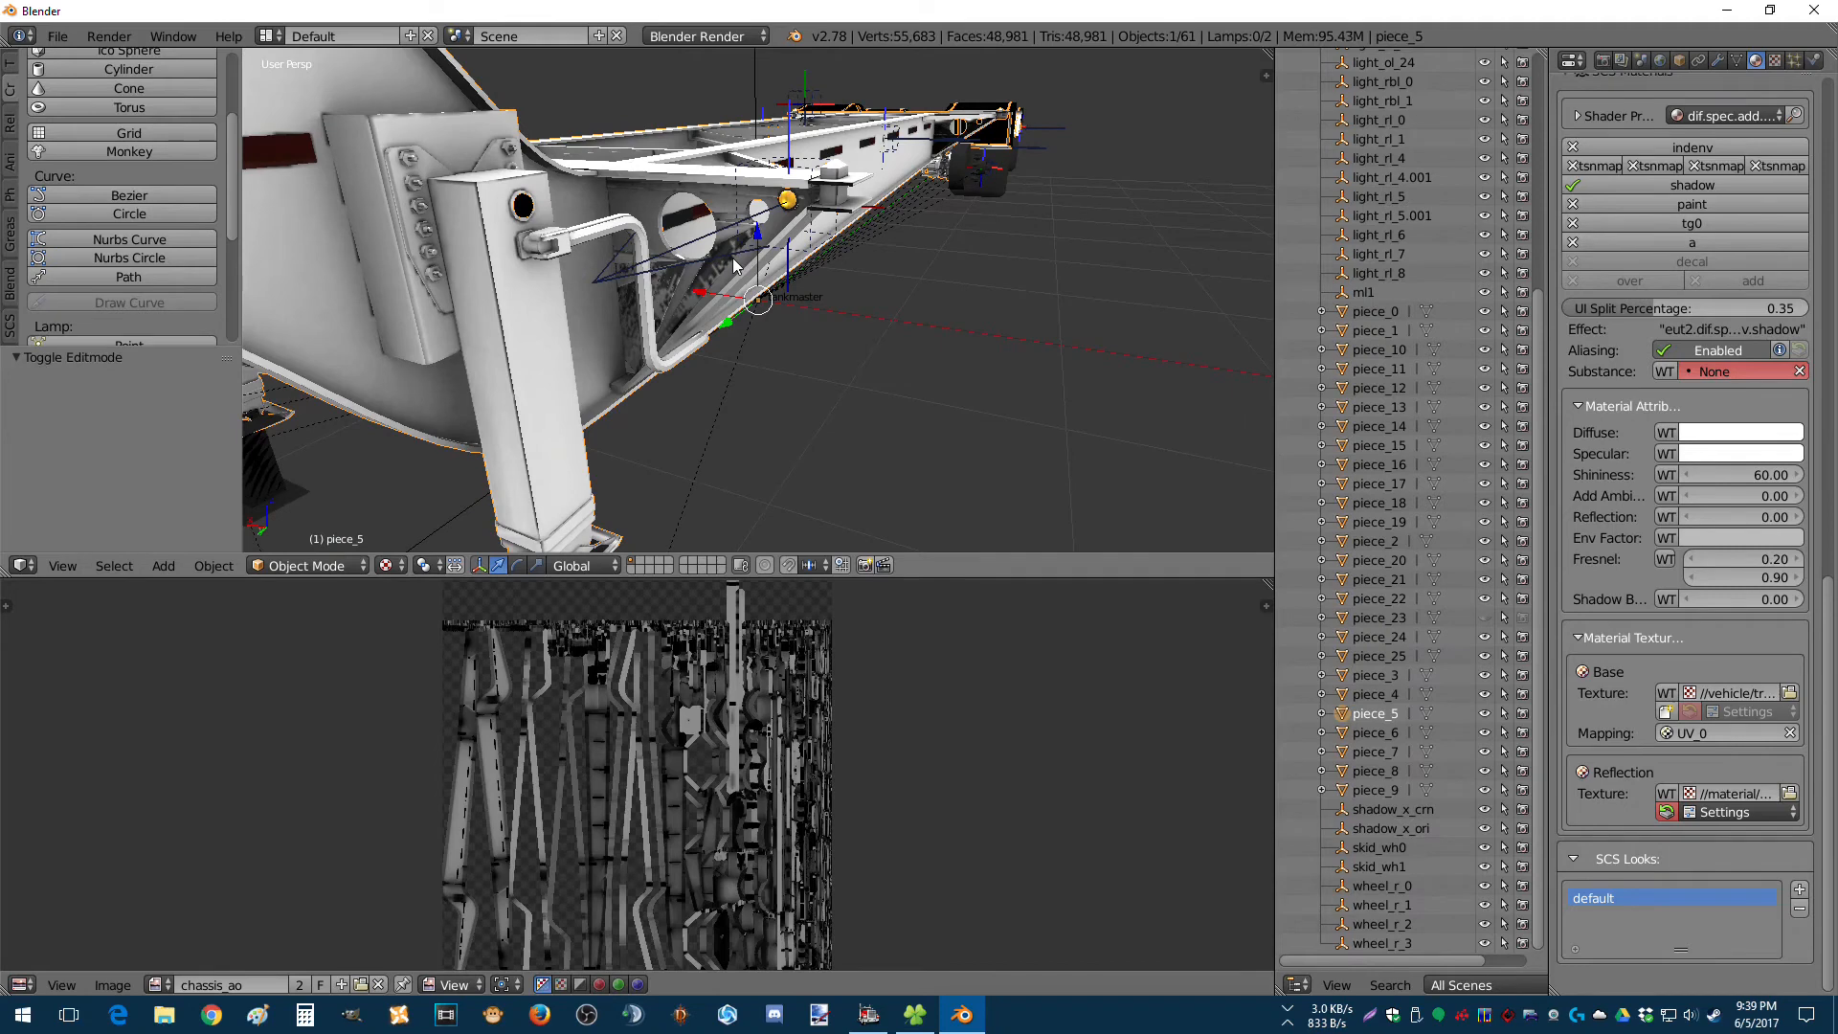
key(Tab)
key(Tab)
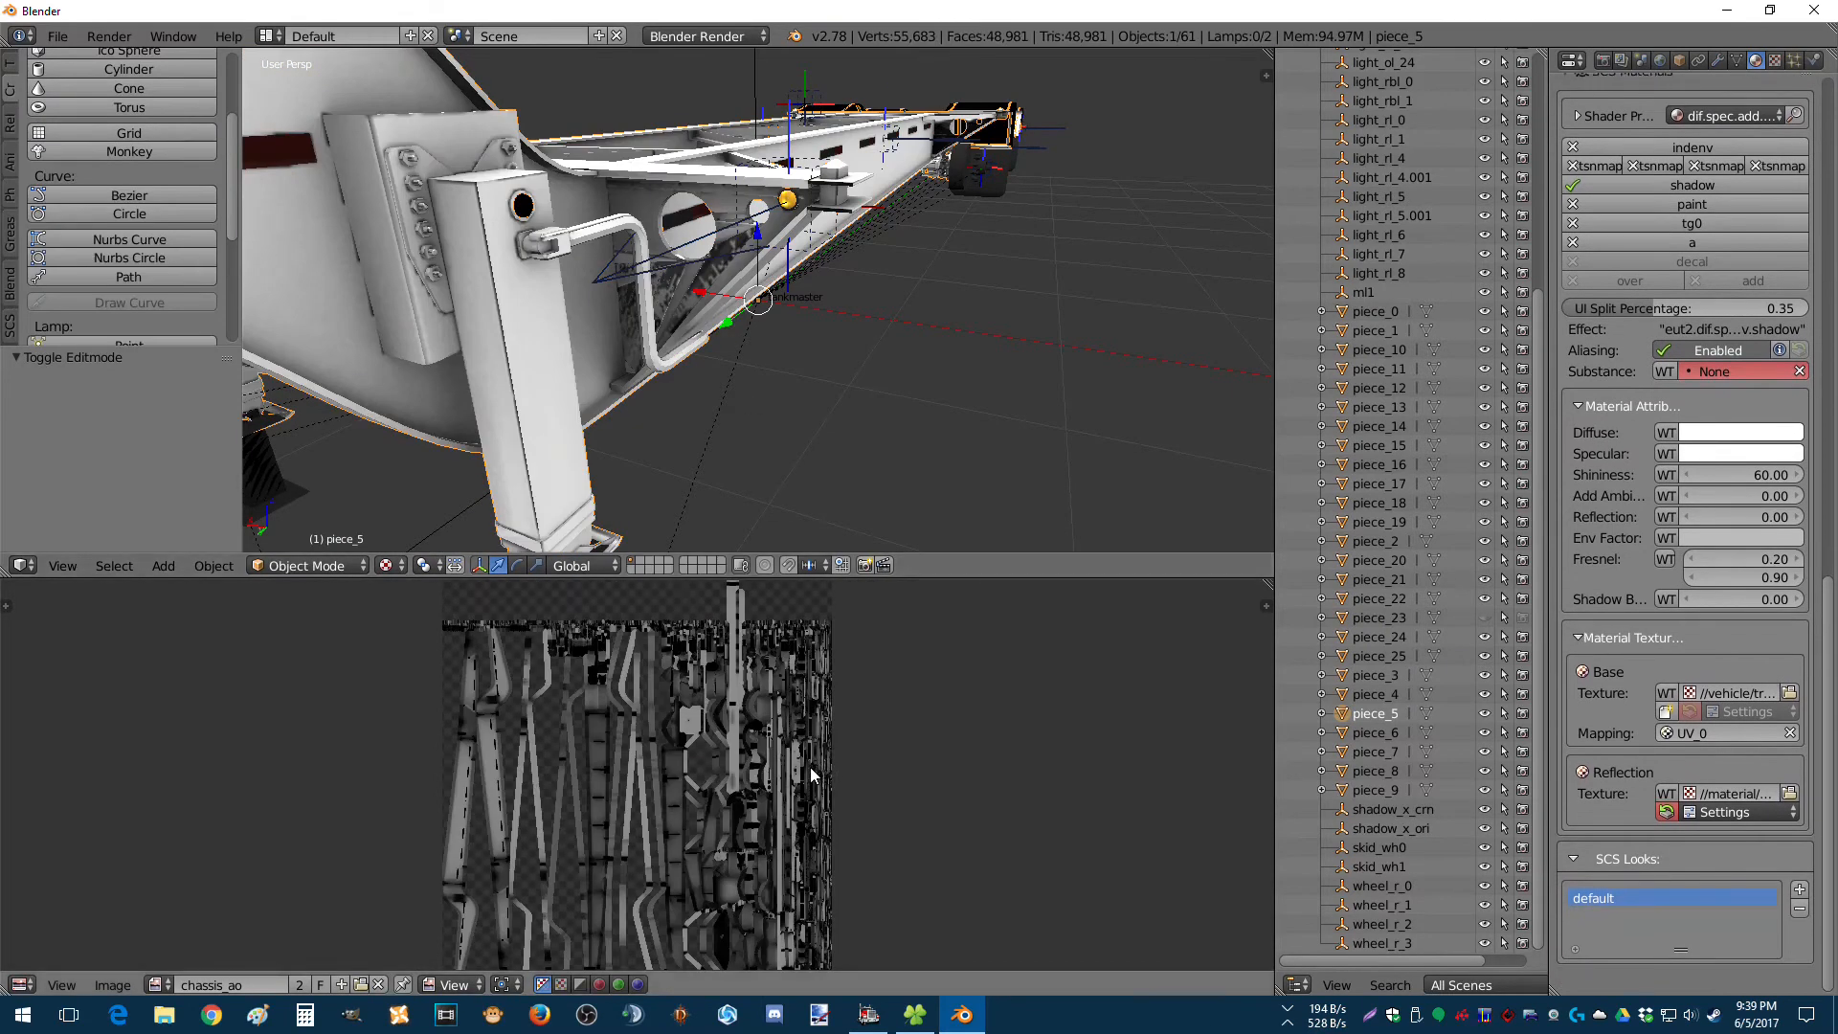
mouse_move(701, 329)
middle_down()
mouse_move(716, 335)
mouse_move(492, 328)
mouse_move(696, 333)
middle_up()
scroll(497, 307, up, 5)
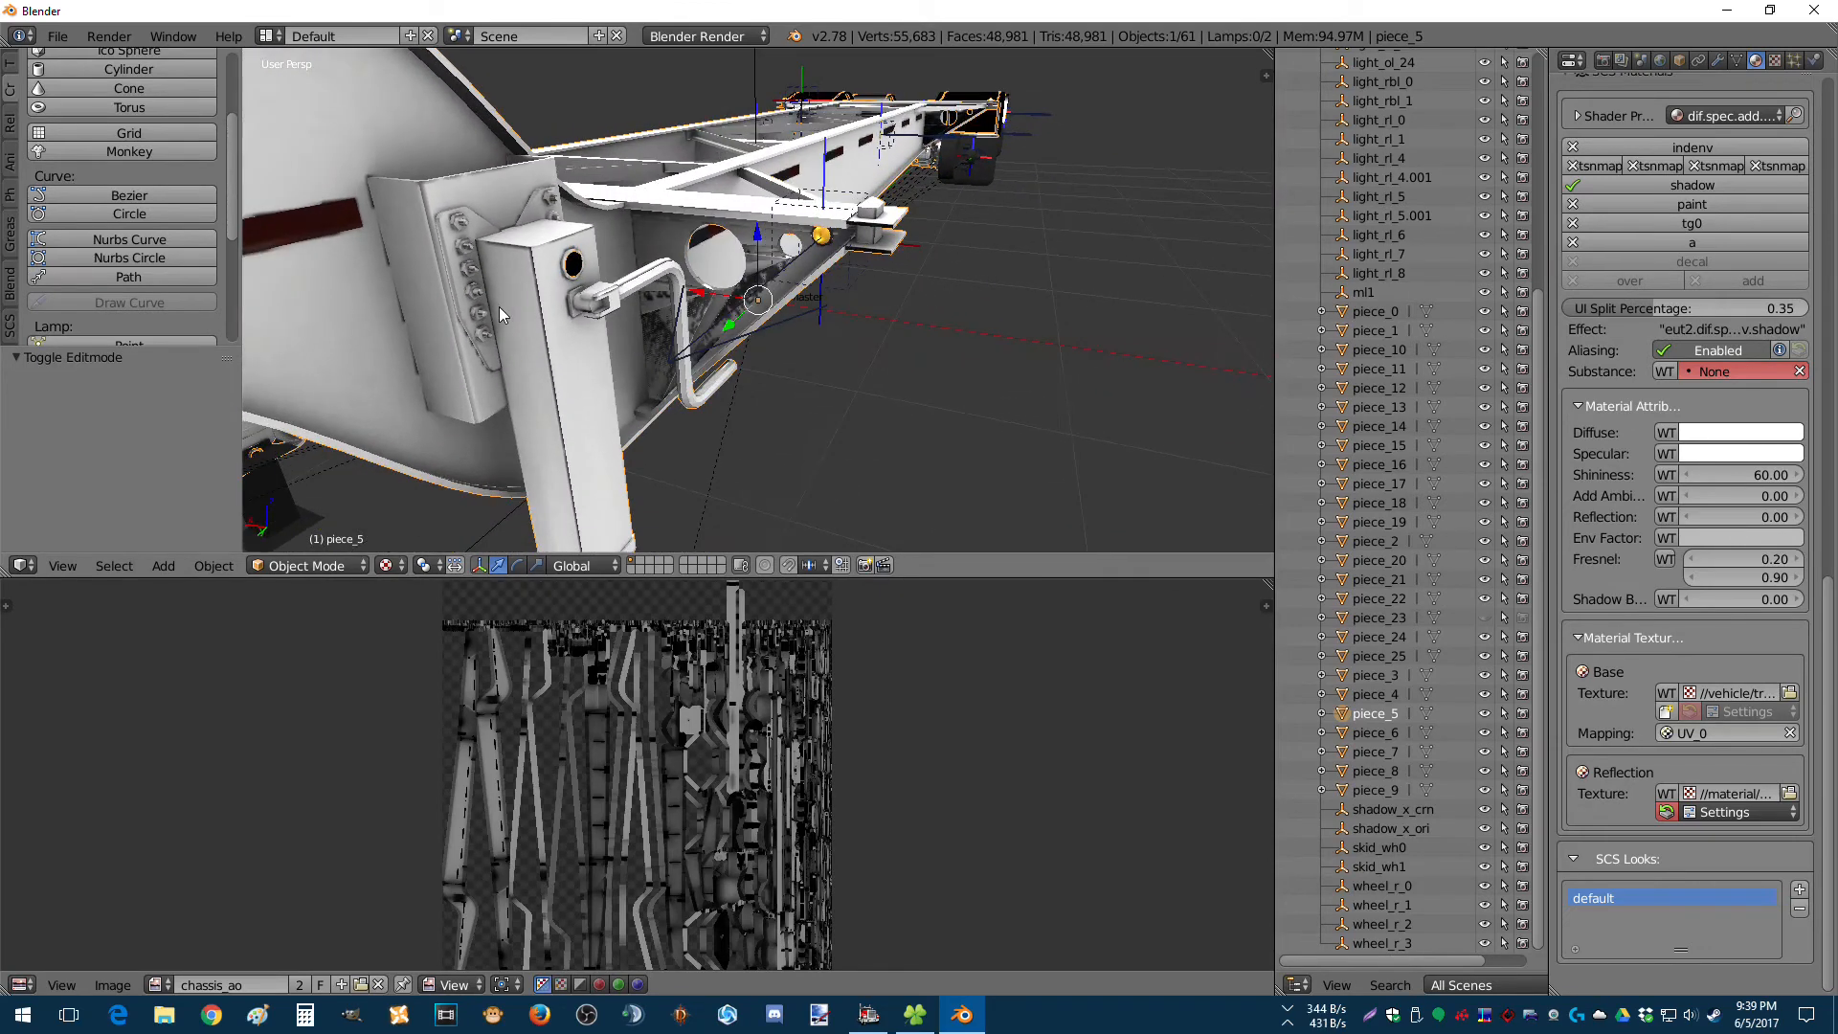
scroll(490, 303, up, 3)
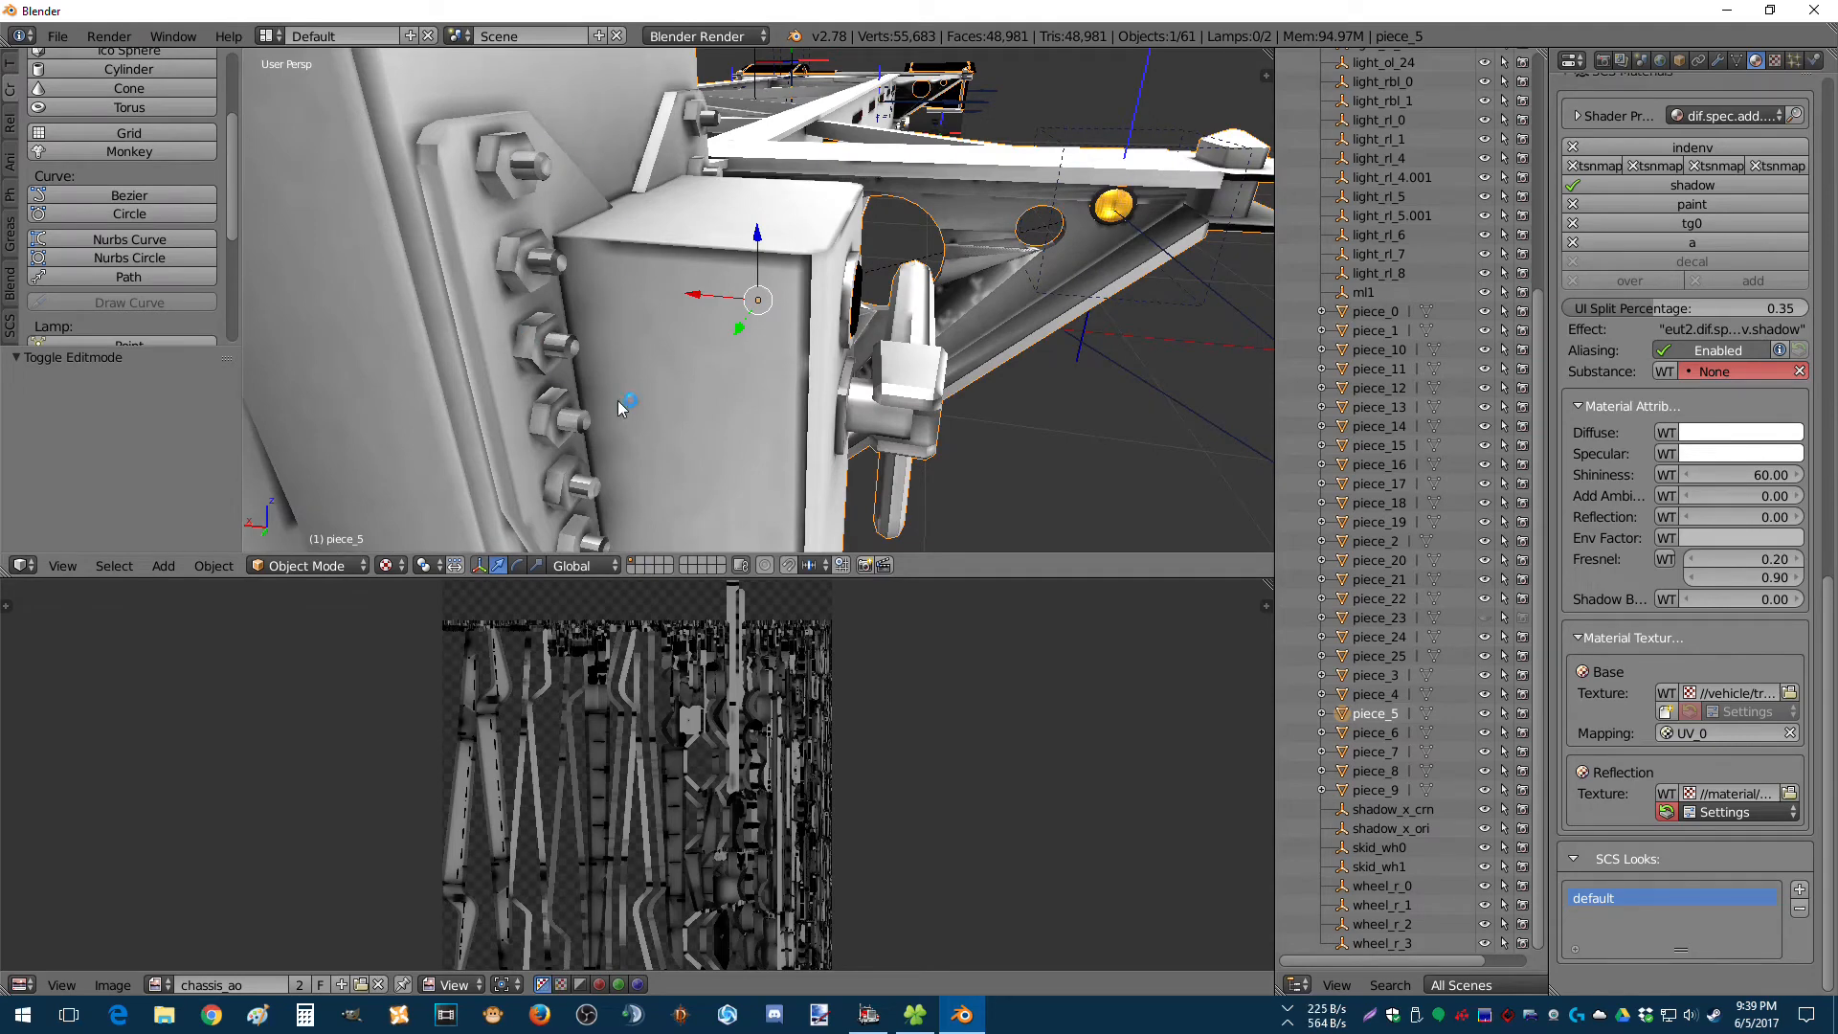
scroll(605, 358, down, 3)
middle_drag(600, 348, 766, 273)
scroll(645, 313, down, 5)
scroll(585, 267, up, 2)
middle_drag(587, 268, 636, 308)
scroll(644, 290, up, 4)
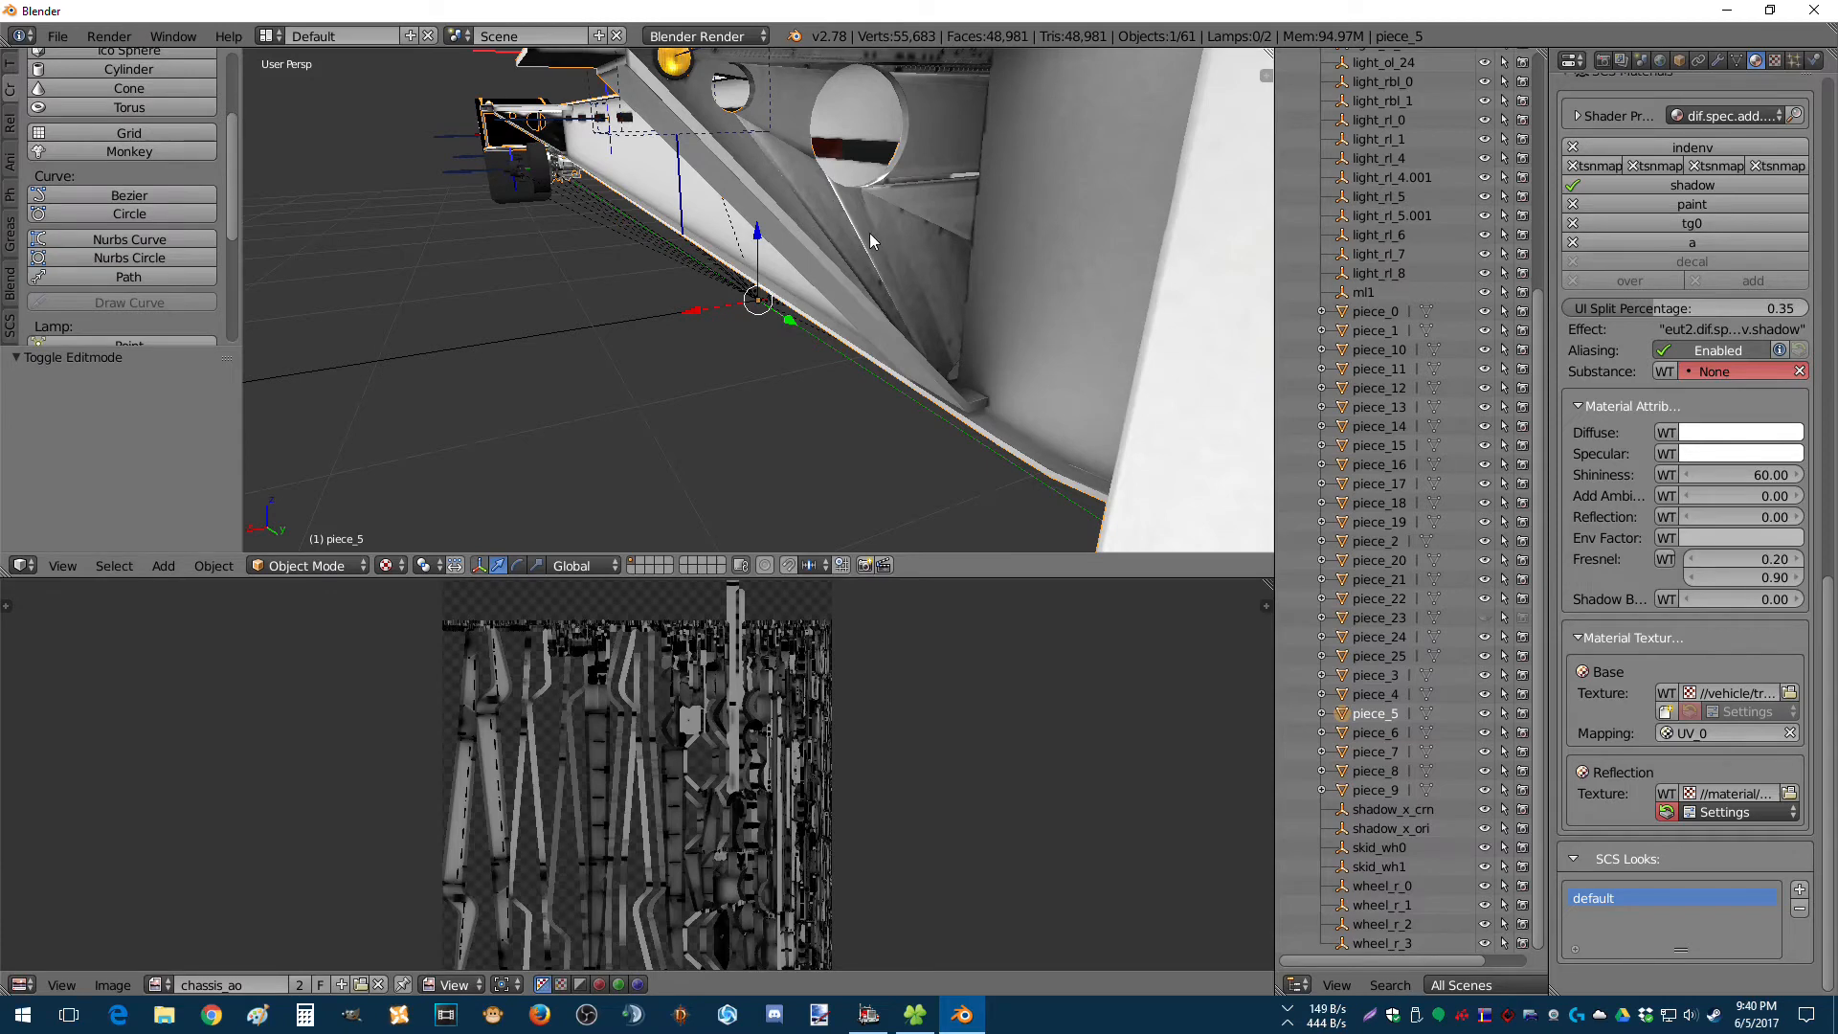
Create the TOBJ settings file for the Base texture of the frame's chassis_ao material.
middle_drag(869, 232, 1059, 215)
middle_drag(686, 261, 520, 315)
scroll(543, 271, down, 3)
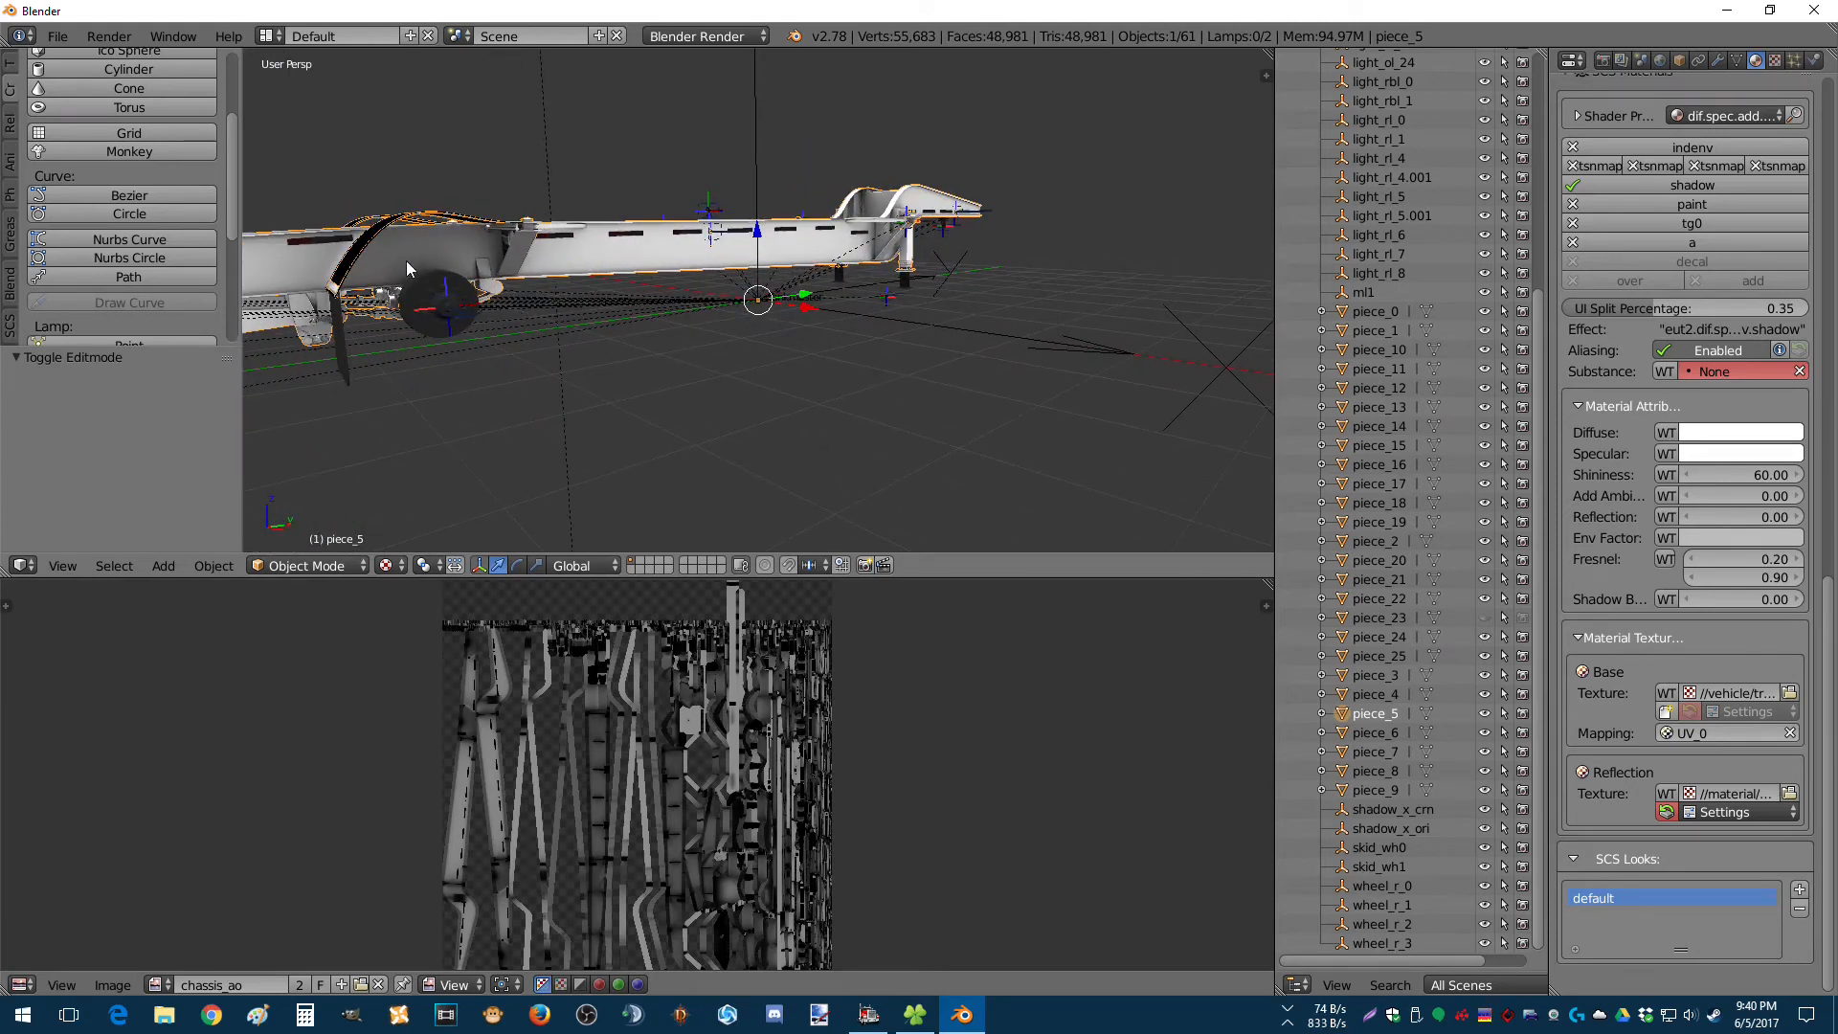
middle_drag(347, 369, 1101, 358)
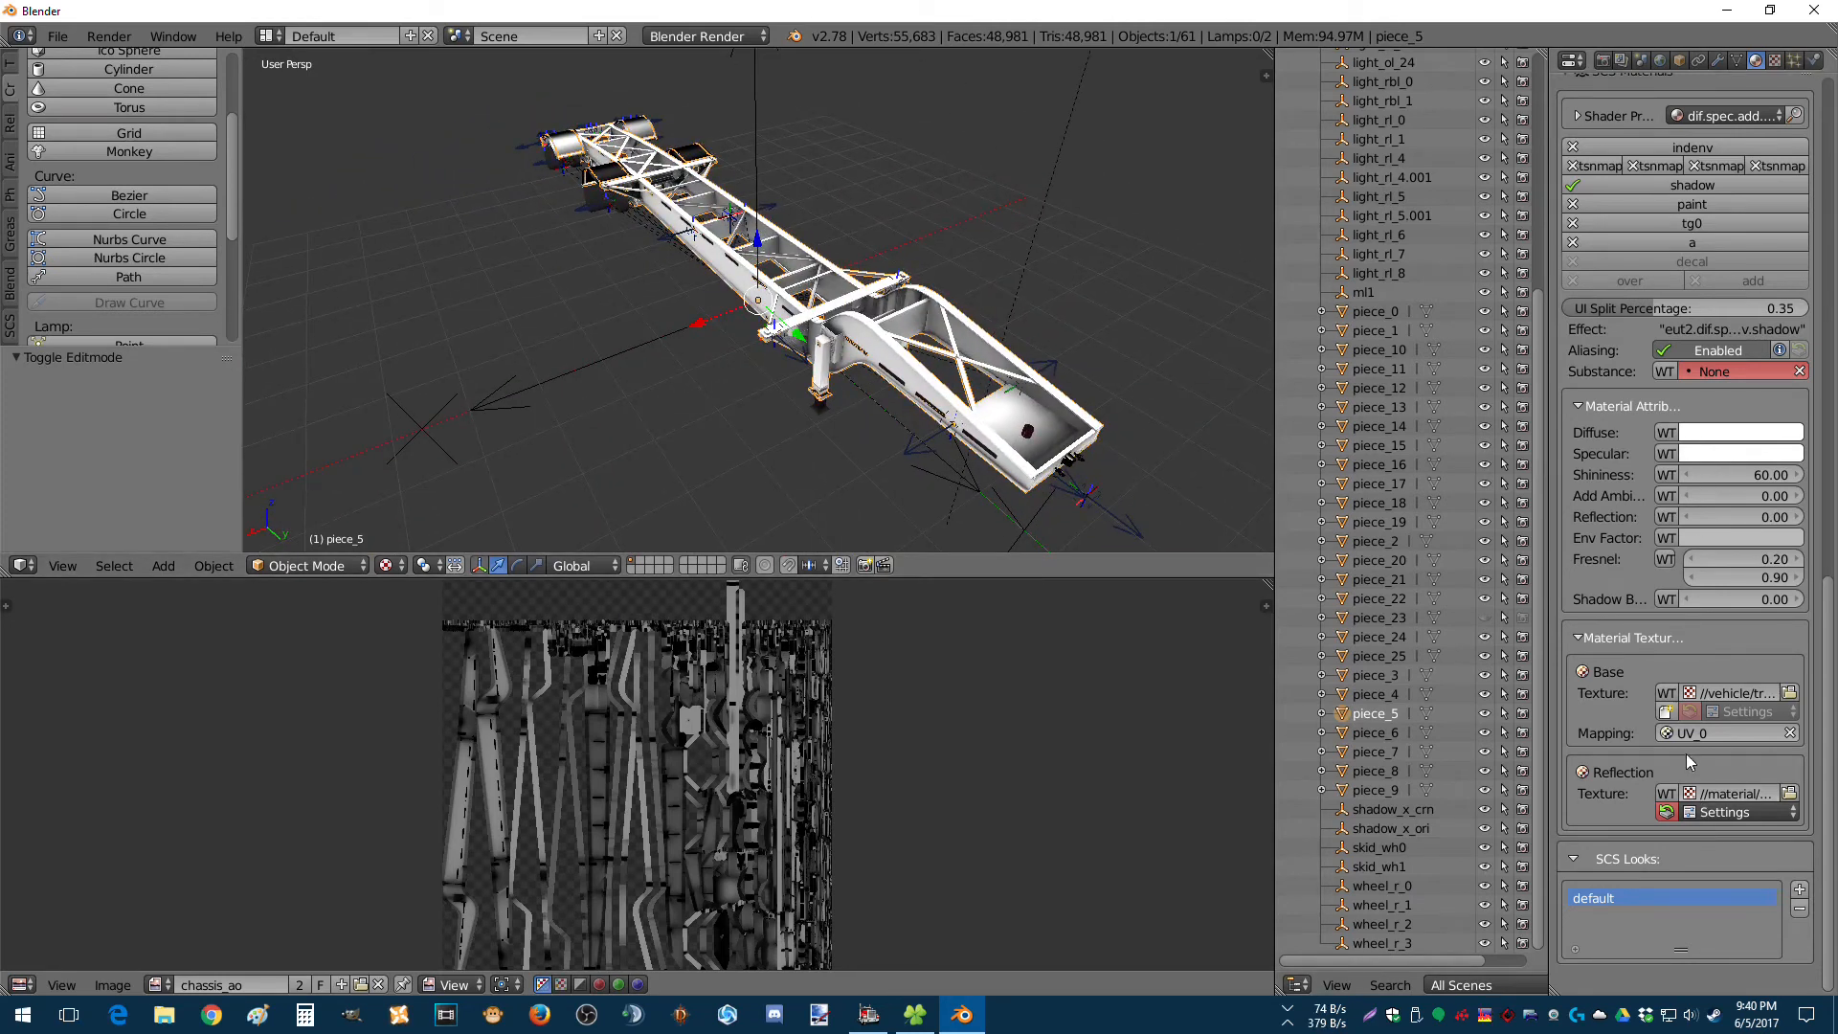
click(1665, 713)
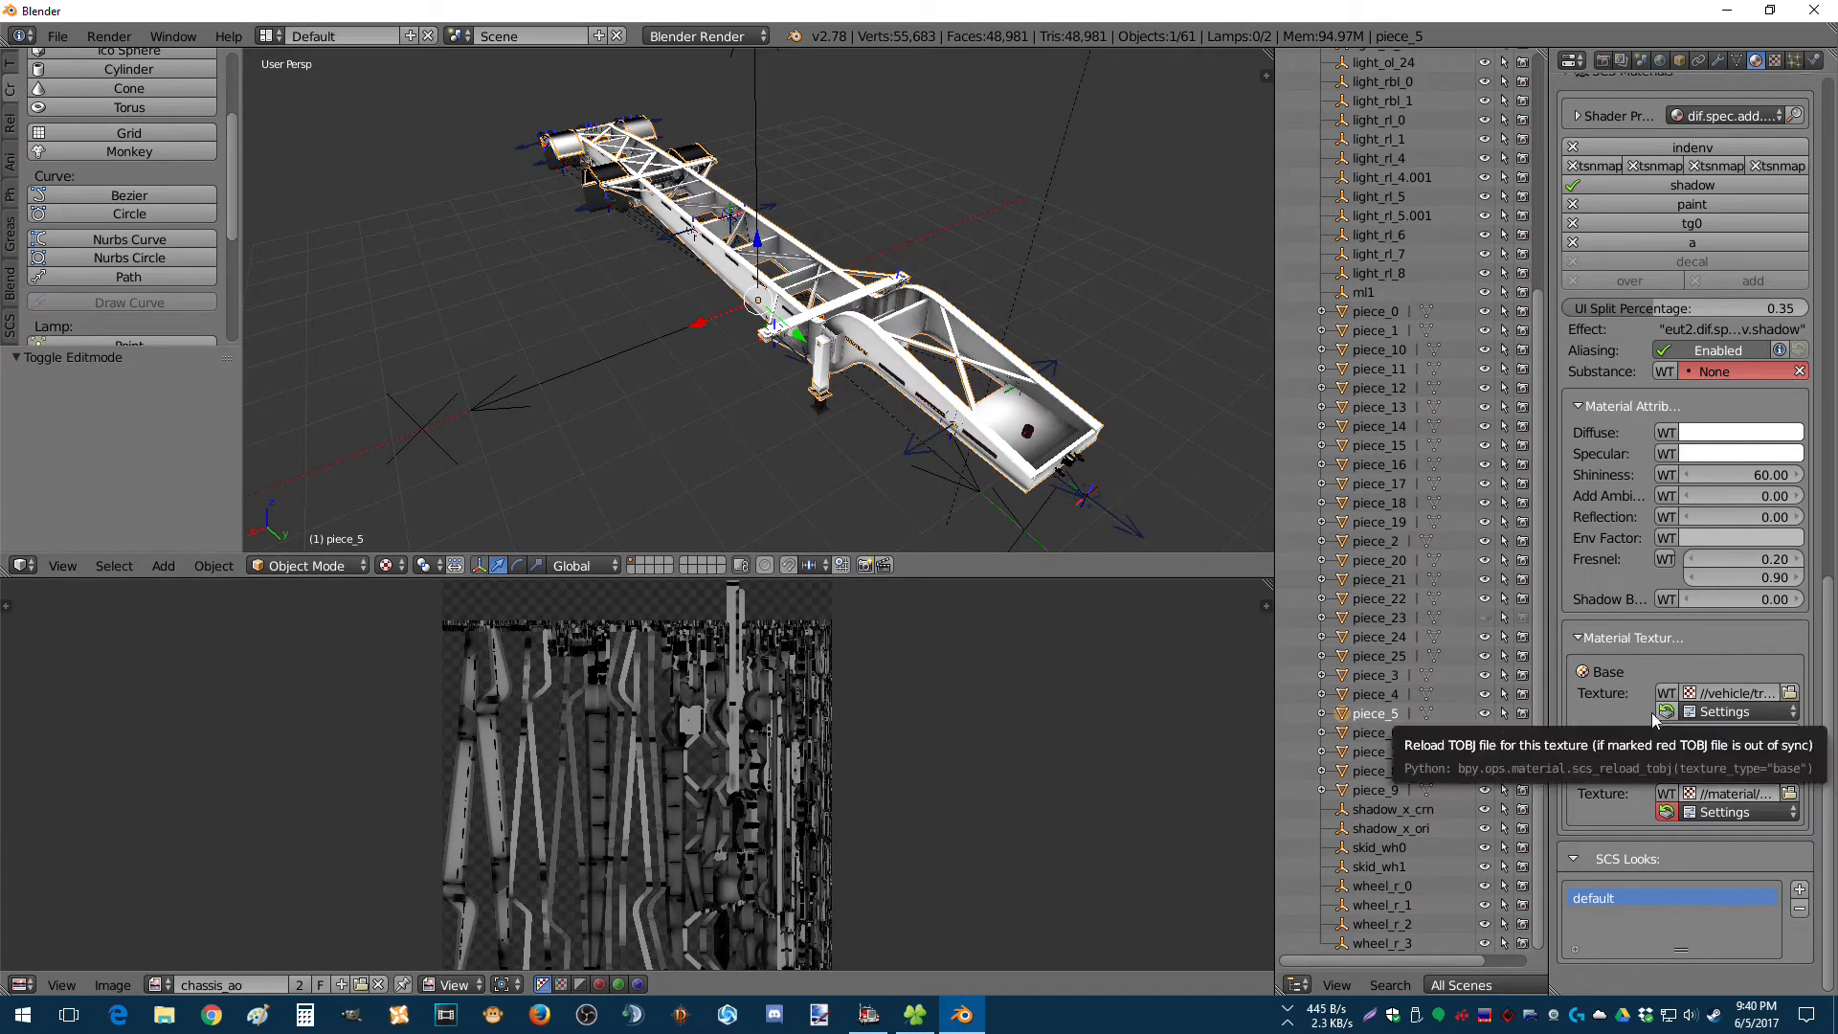
scroll(1659, 374, up, 10)
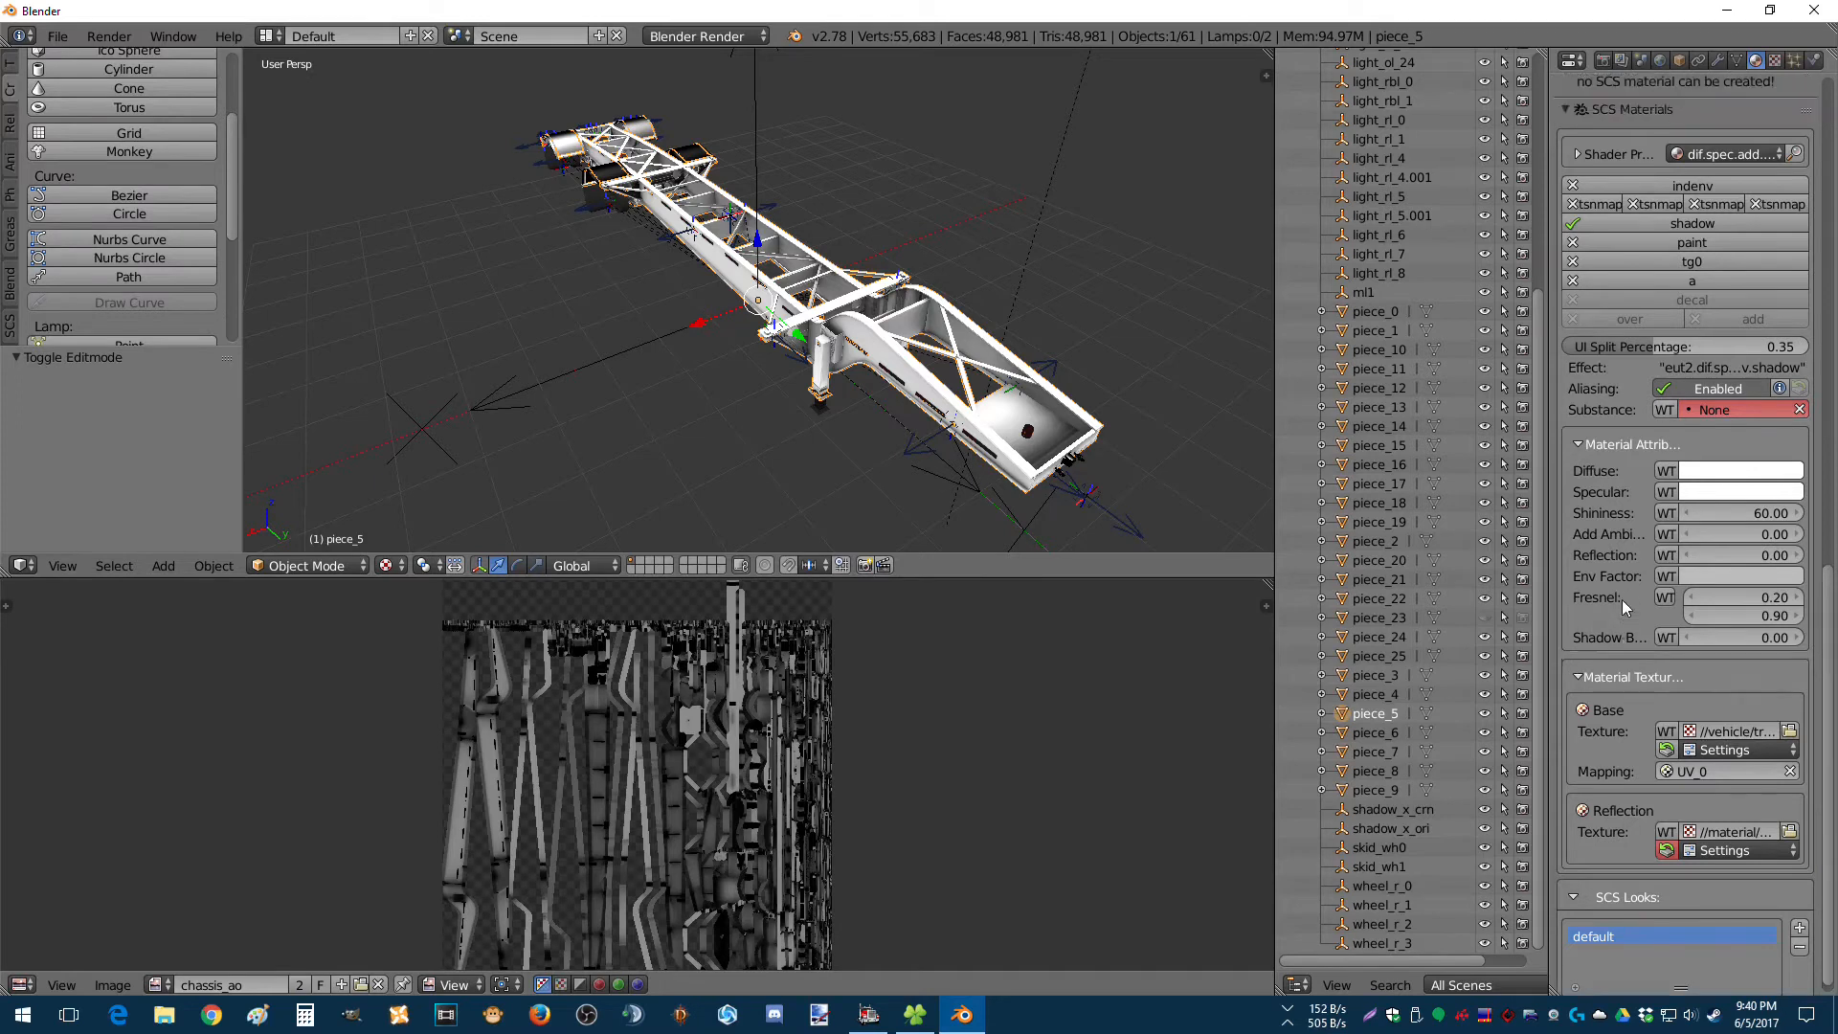
Hide the frame, piece_5, and reveal all hidden objects in the scene.
middle_drag(730, 263, 790, 234)
key(h)
middle_drag(652, 272, 607, 278)
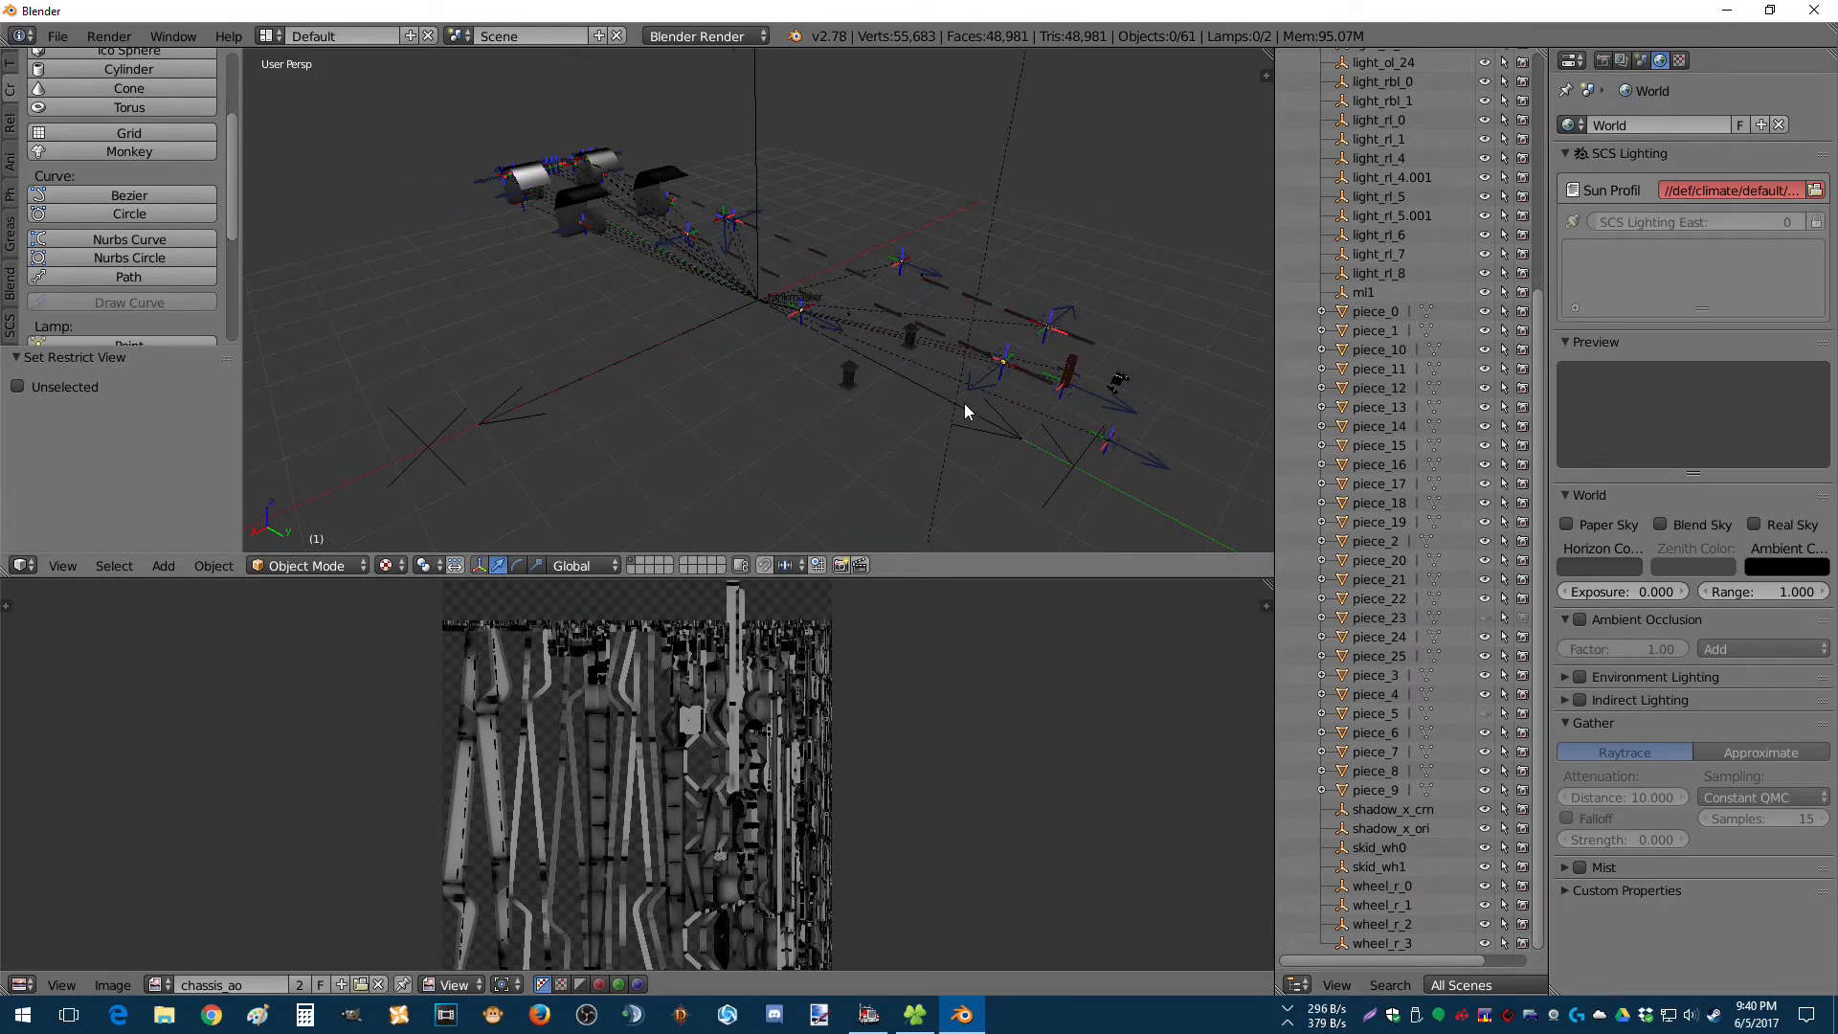
key(alt+h)
middle_drag(930, 397, 870, 376)
scroll(1473, 552, up, 8)
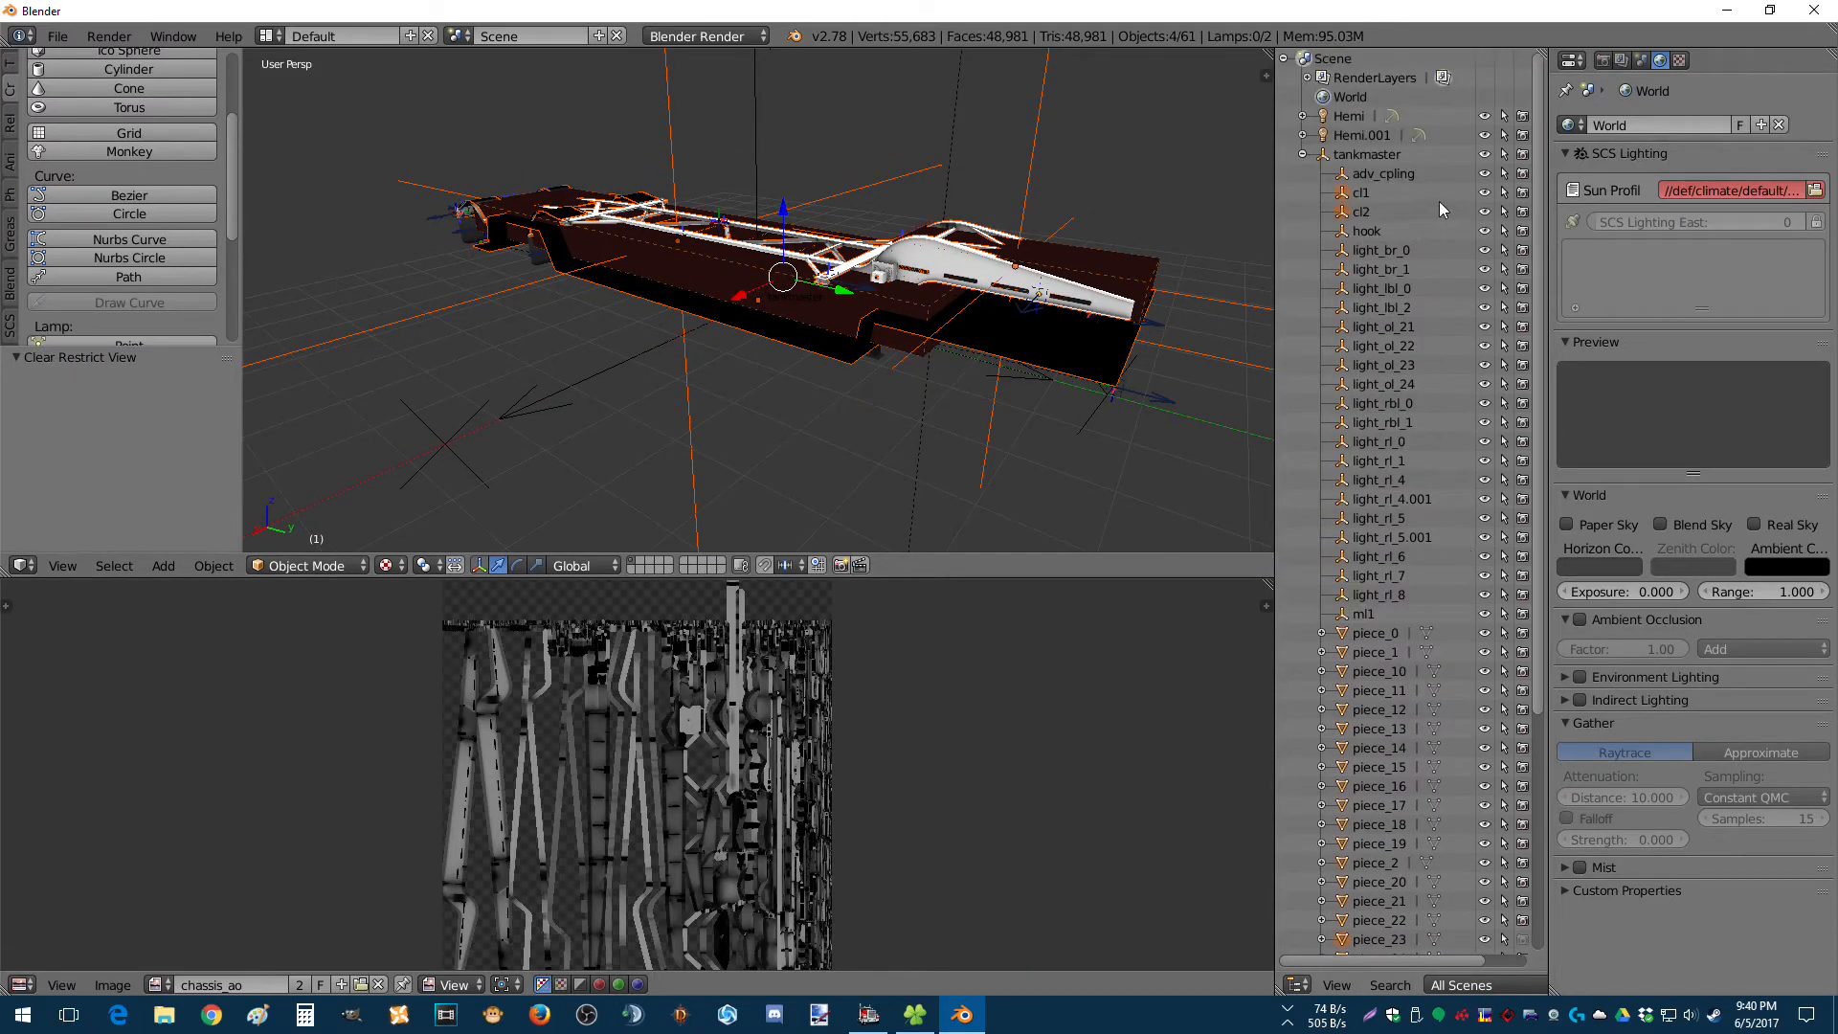
Hide the cl1 and cl2 locators and the piece_23 mesh, and clear the selection.
click(1485, 193)
click(1485, 211)
middle_drag(1239, 319, 1053, 460)
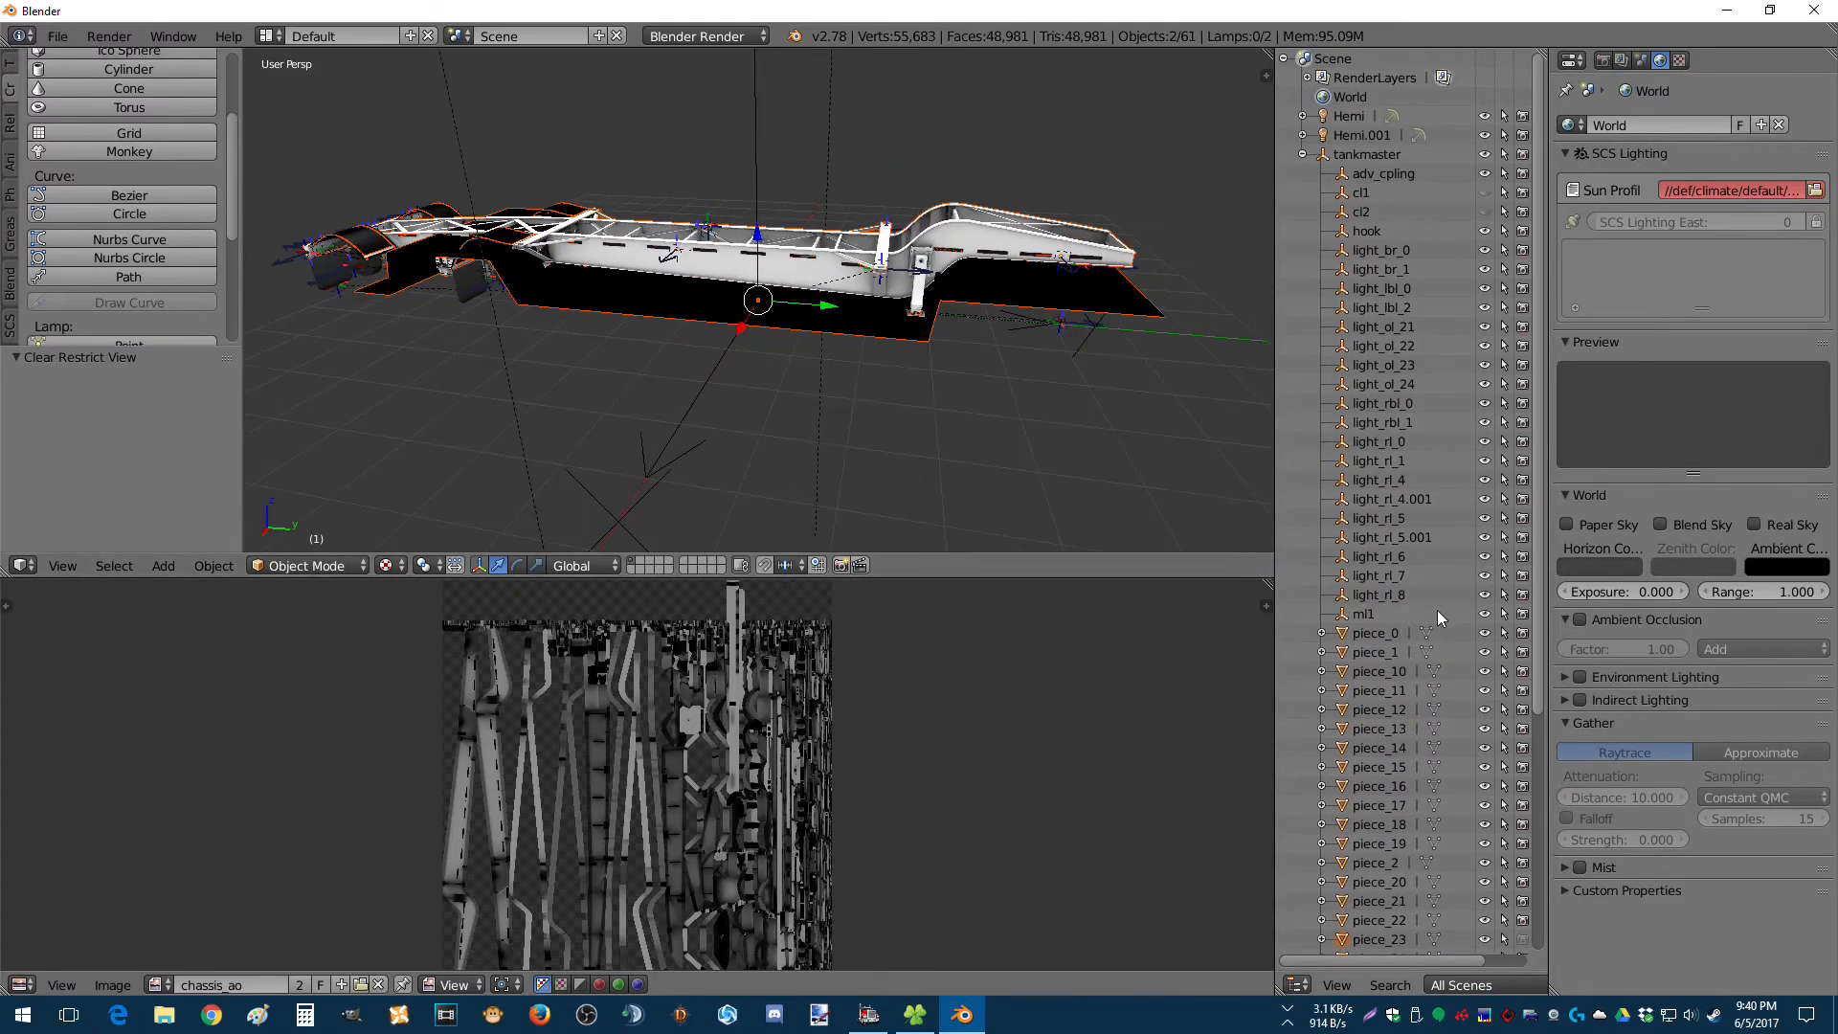
scroll(1441, 617, down, 8)
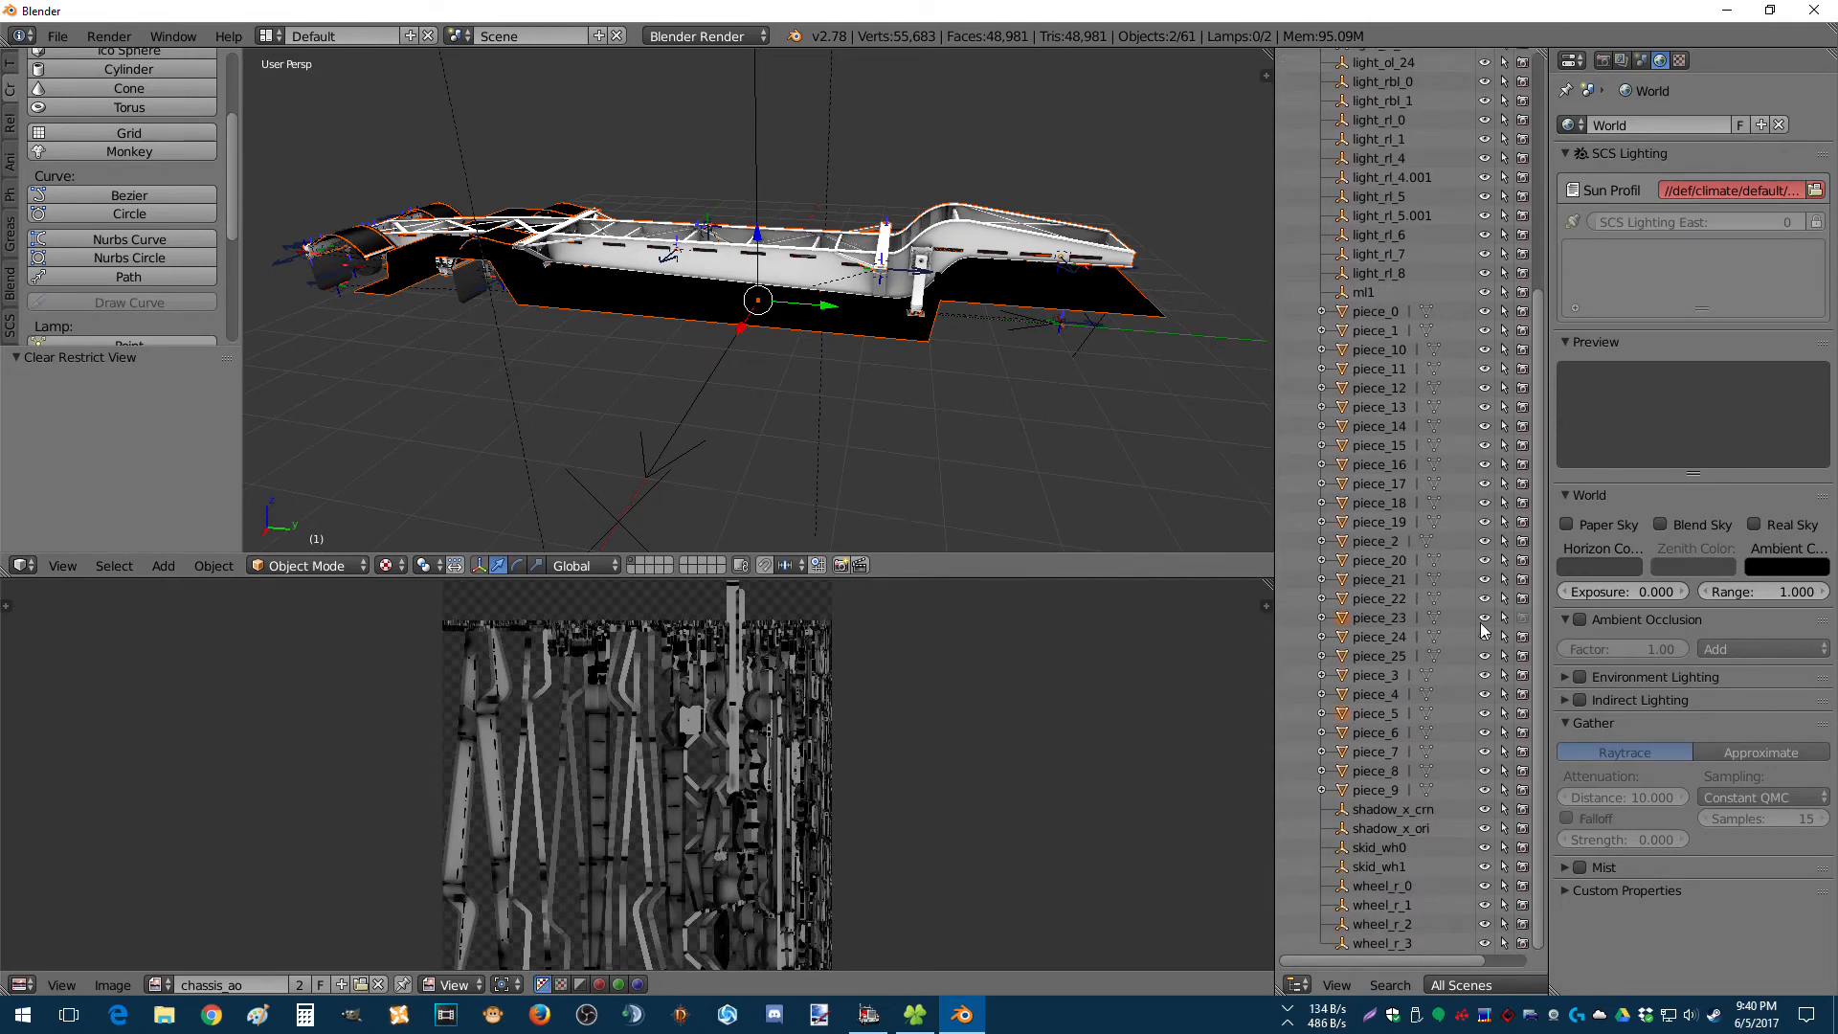
click(1484, 620)
middle_drag(862, 414, 1148, 389)
key(a)
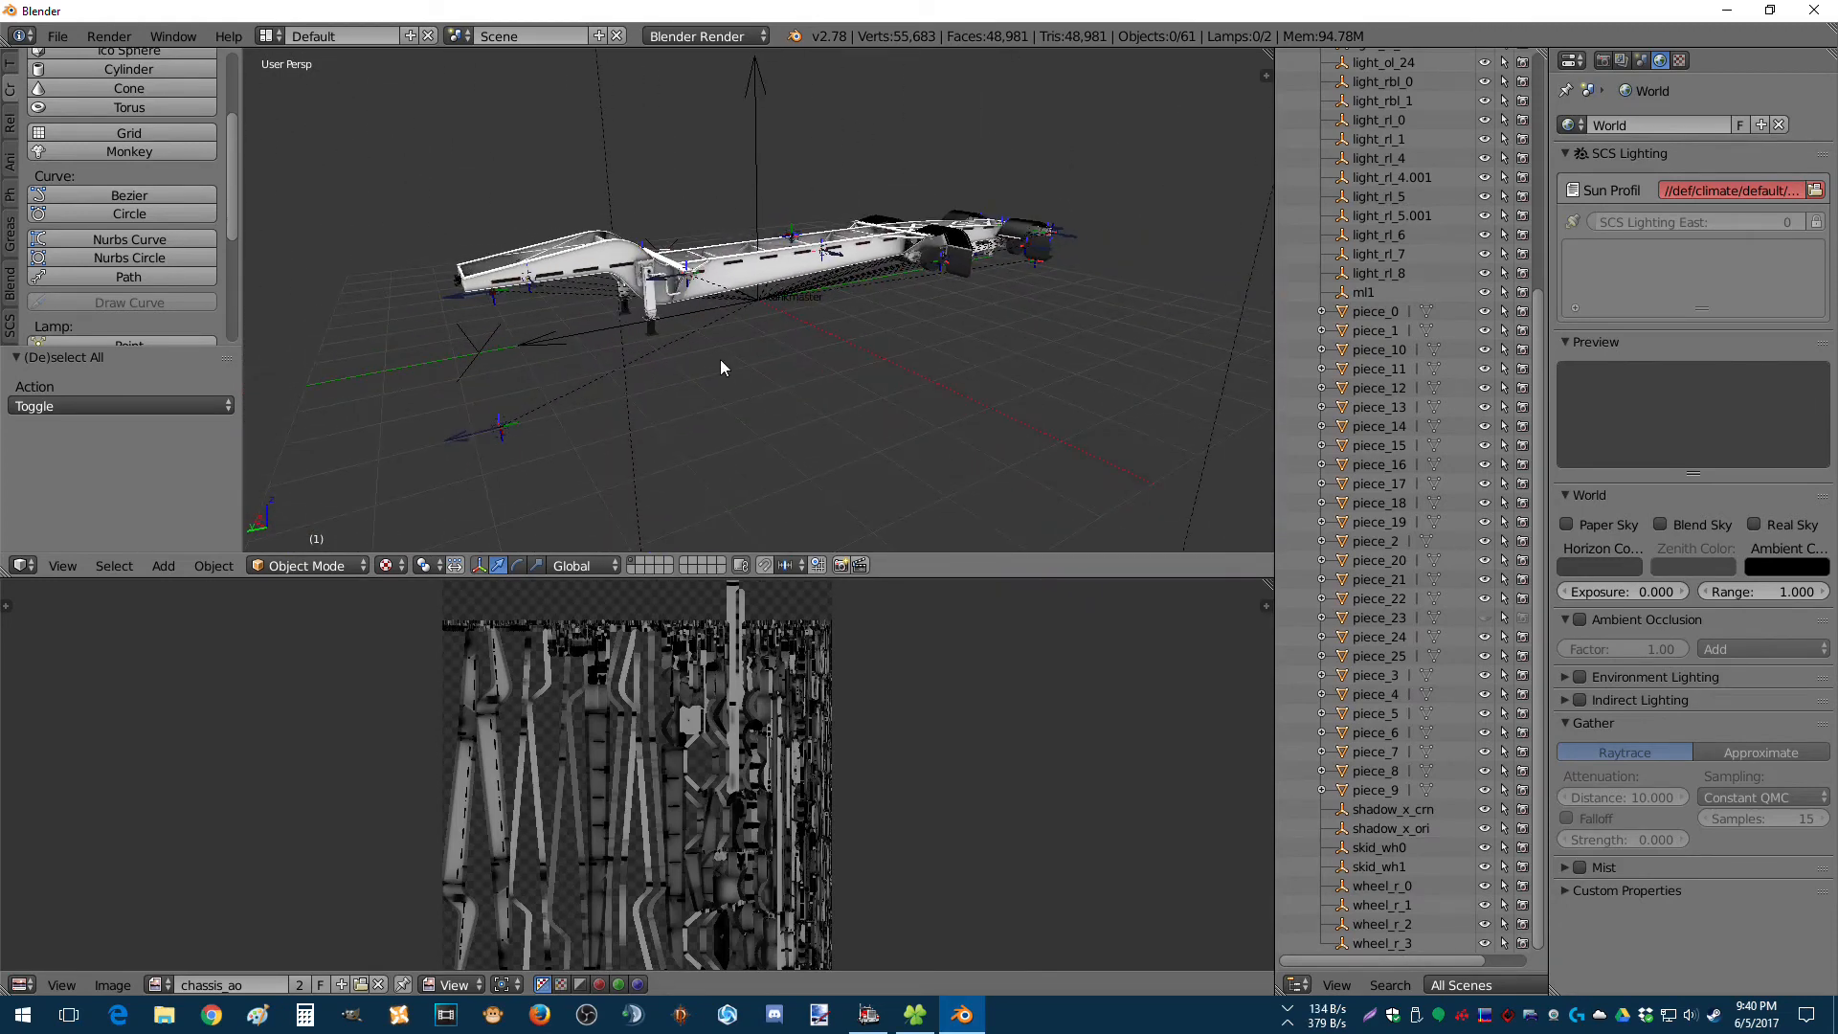
scroll(709, 350, up, 5)
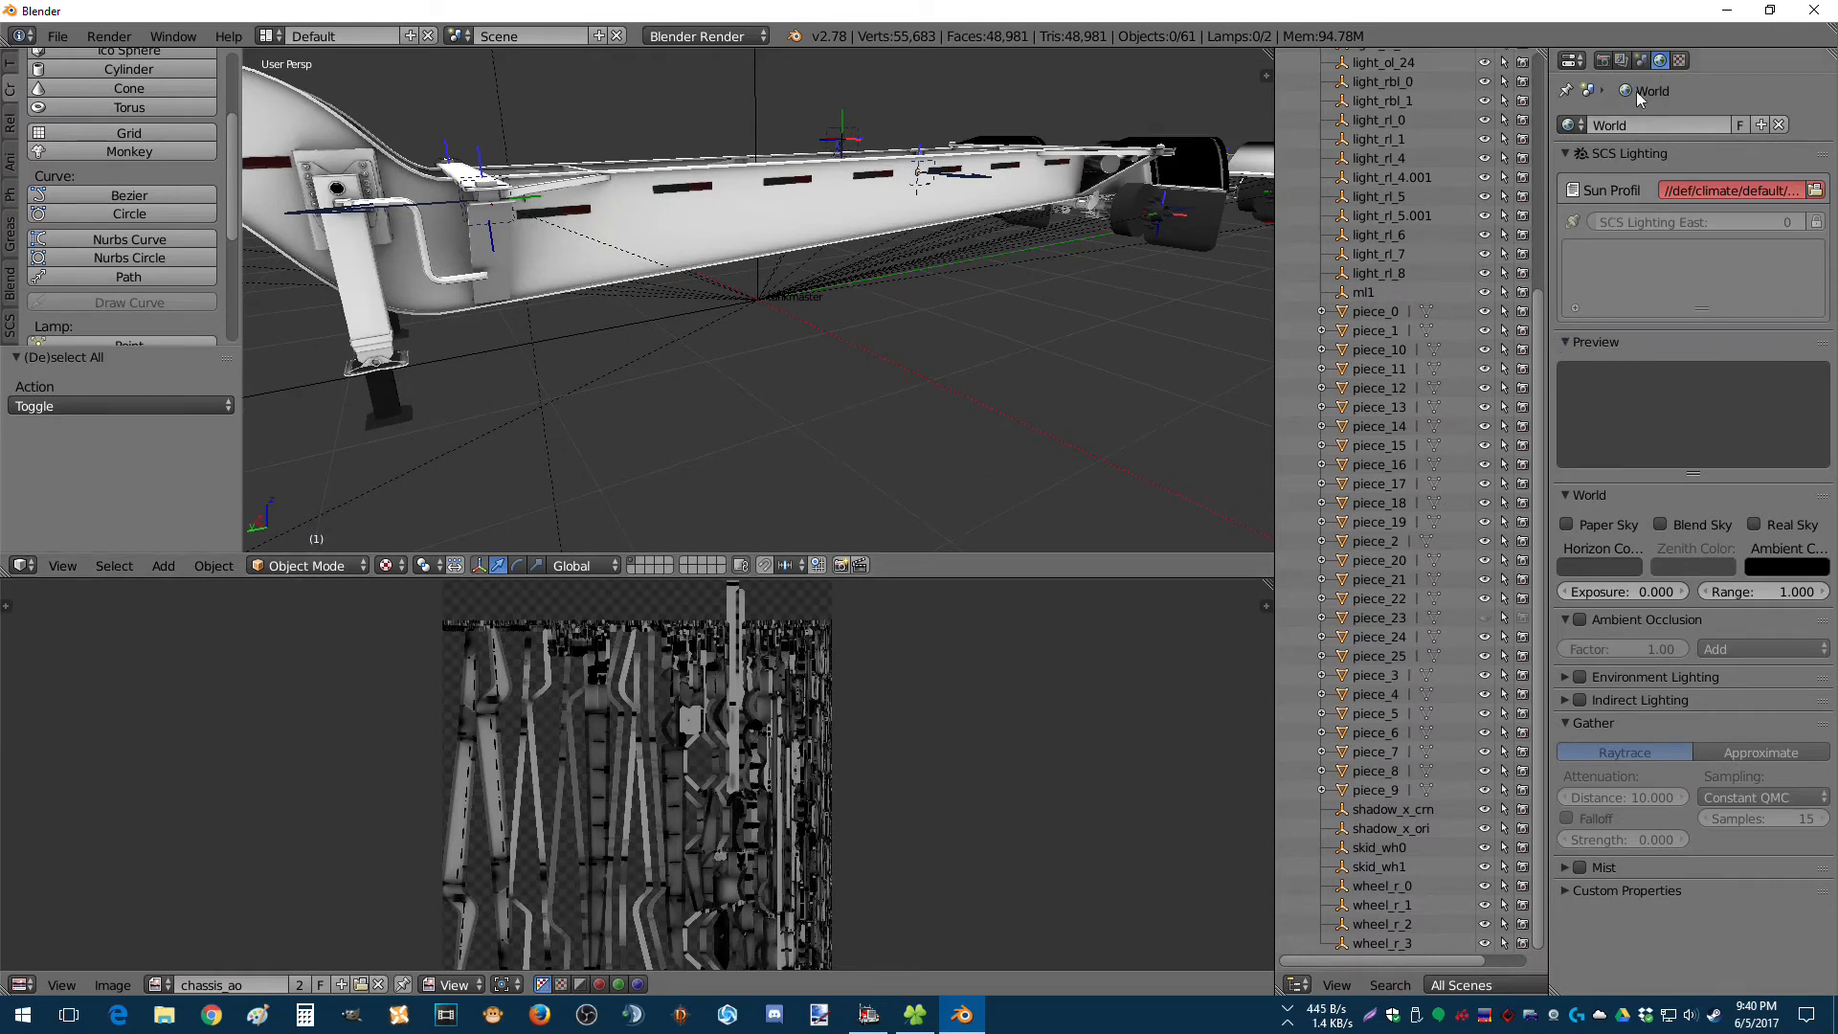
scroll(1431, 258, up, 8)
click(1375, 156)
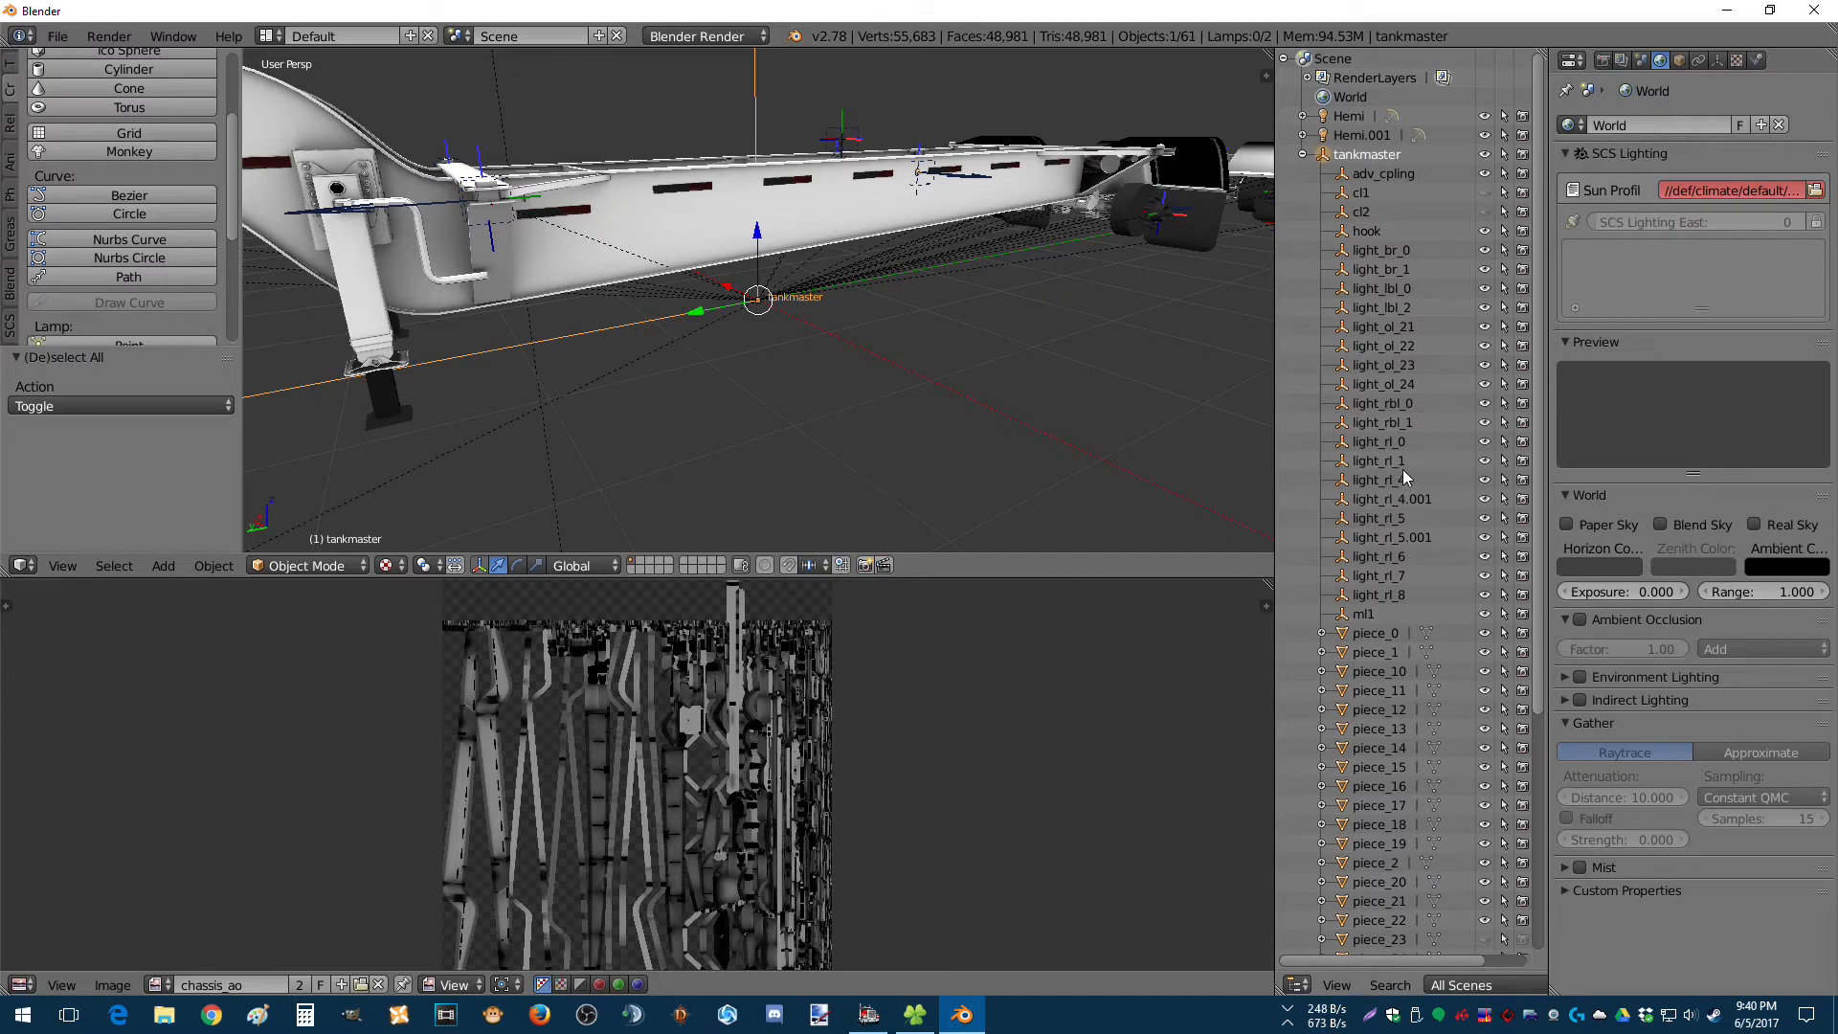
scroll(1412, 402, down, 3)
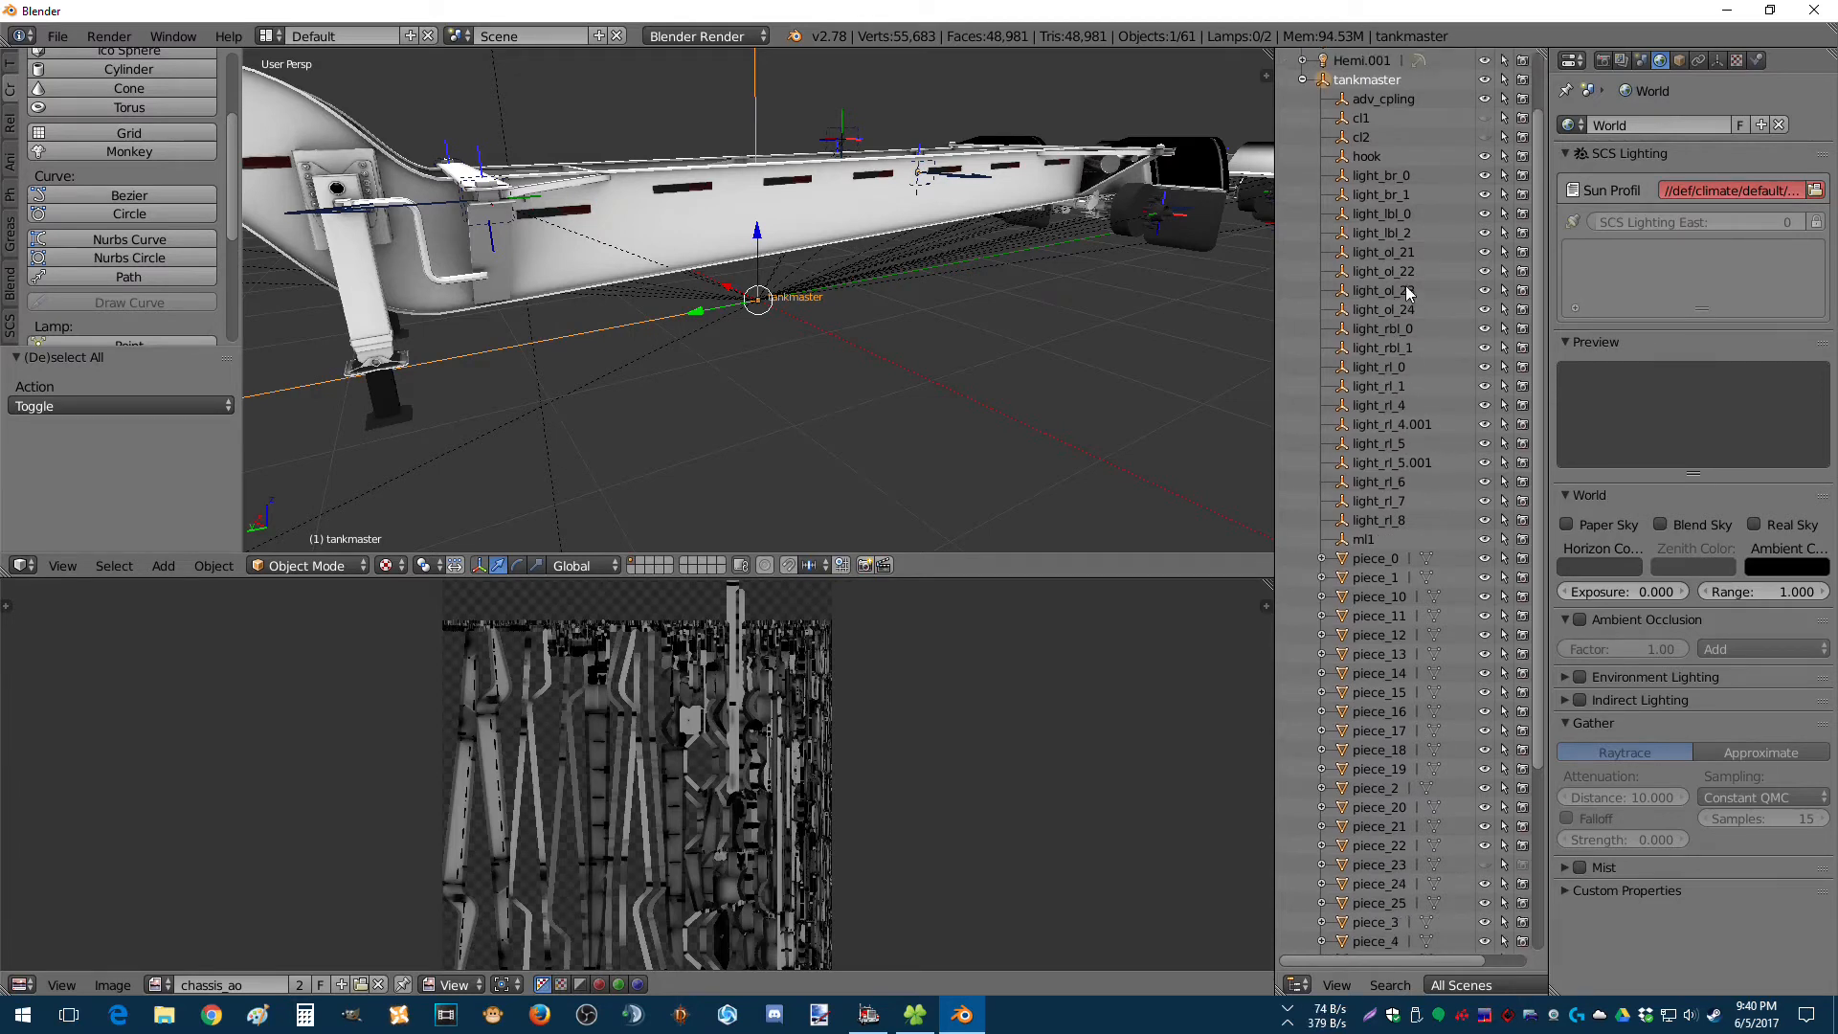
Set the Hookup of the light_ol_21 locator to flare_vehicle : flare.vehicle.orangel.
click(1383, 255)
scroll(750, 346, down, 5)
middle_drag(750, 346, 1068, 278)
scroll(1058, 276, up, 5)
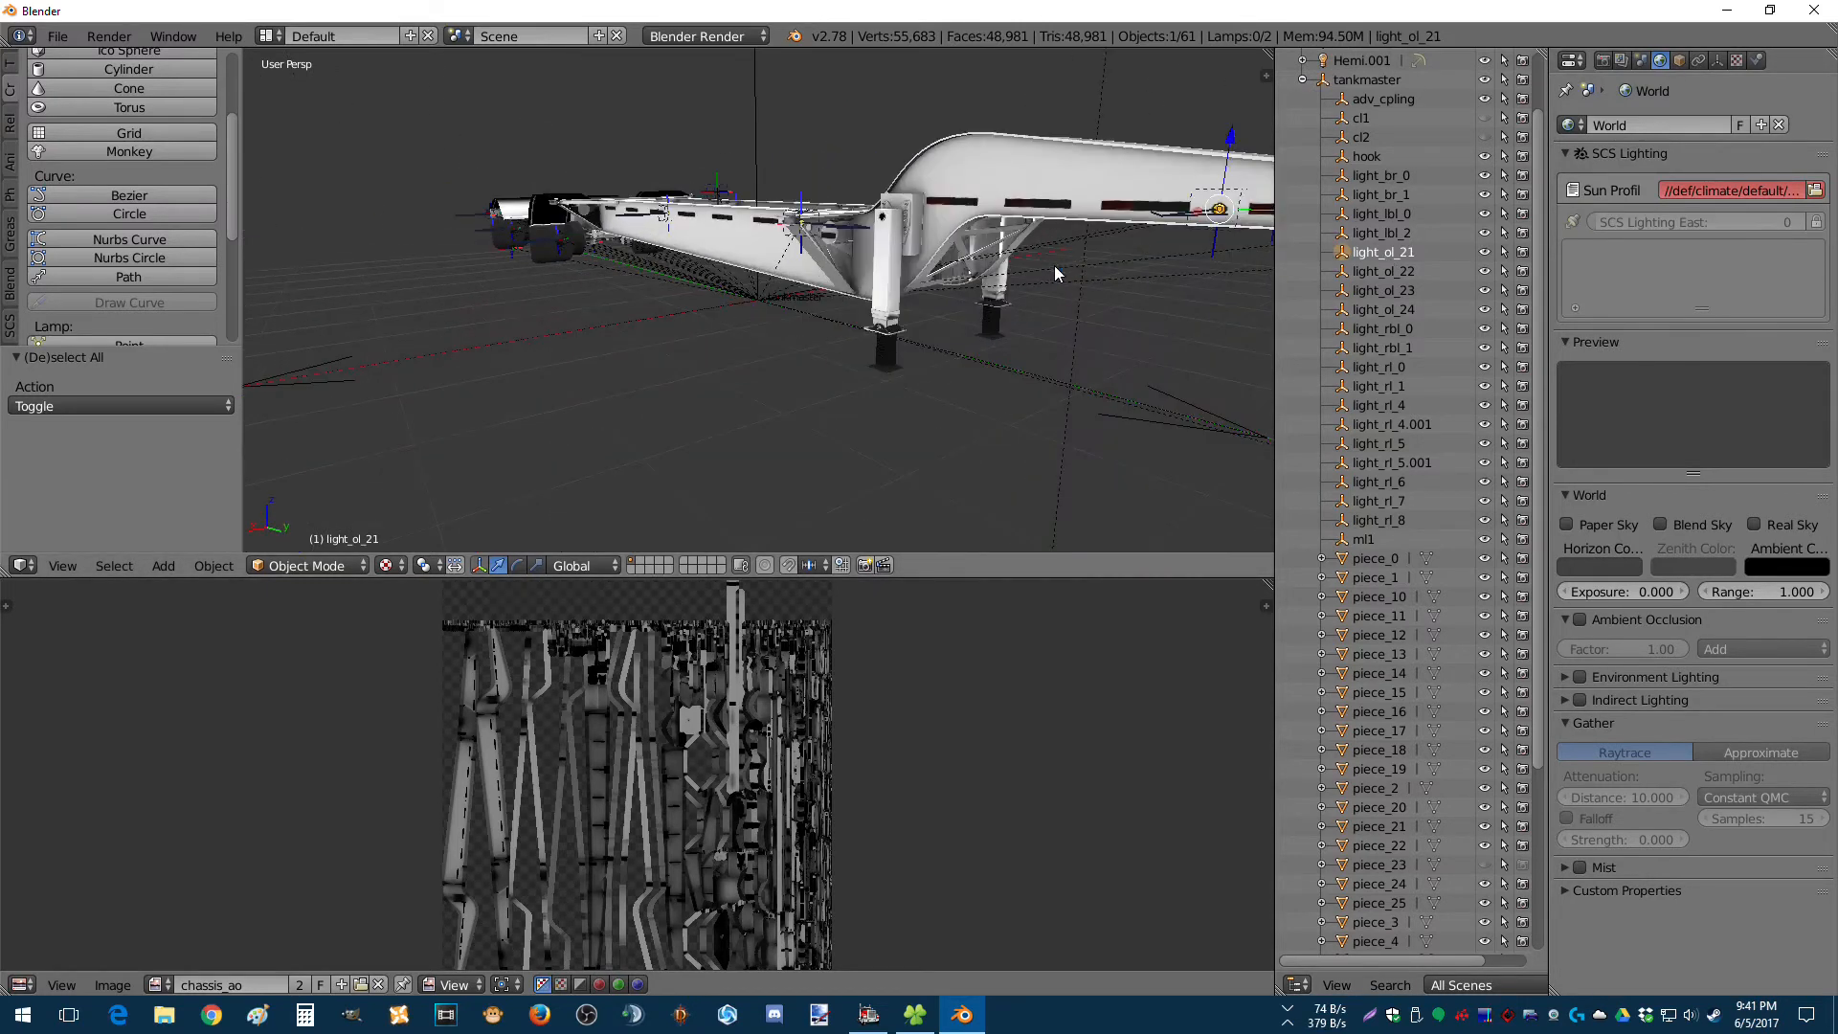
click(1680, 60)
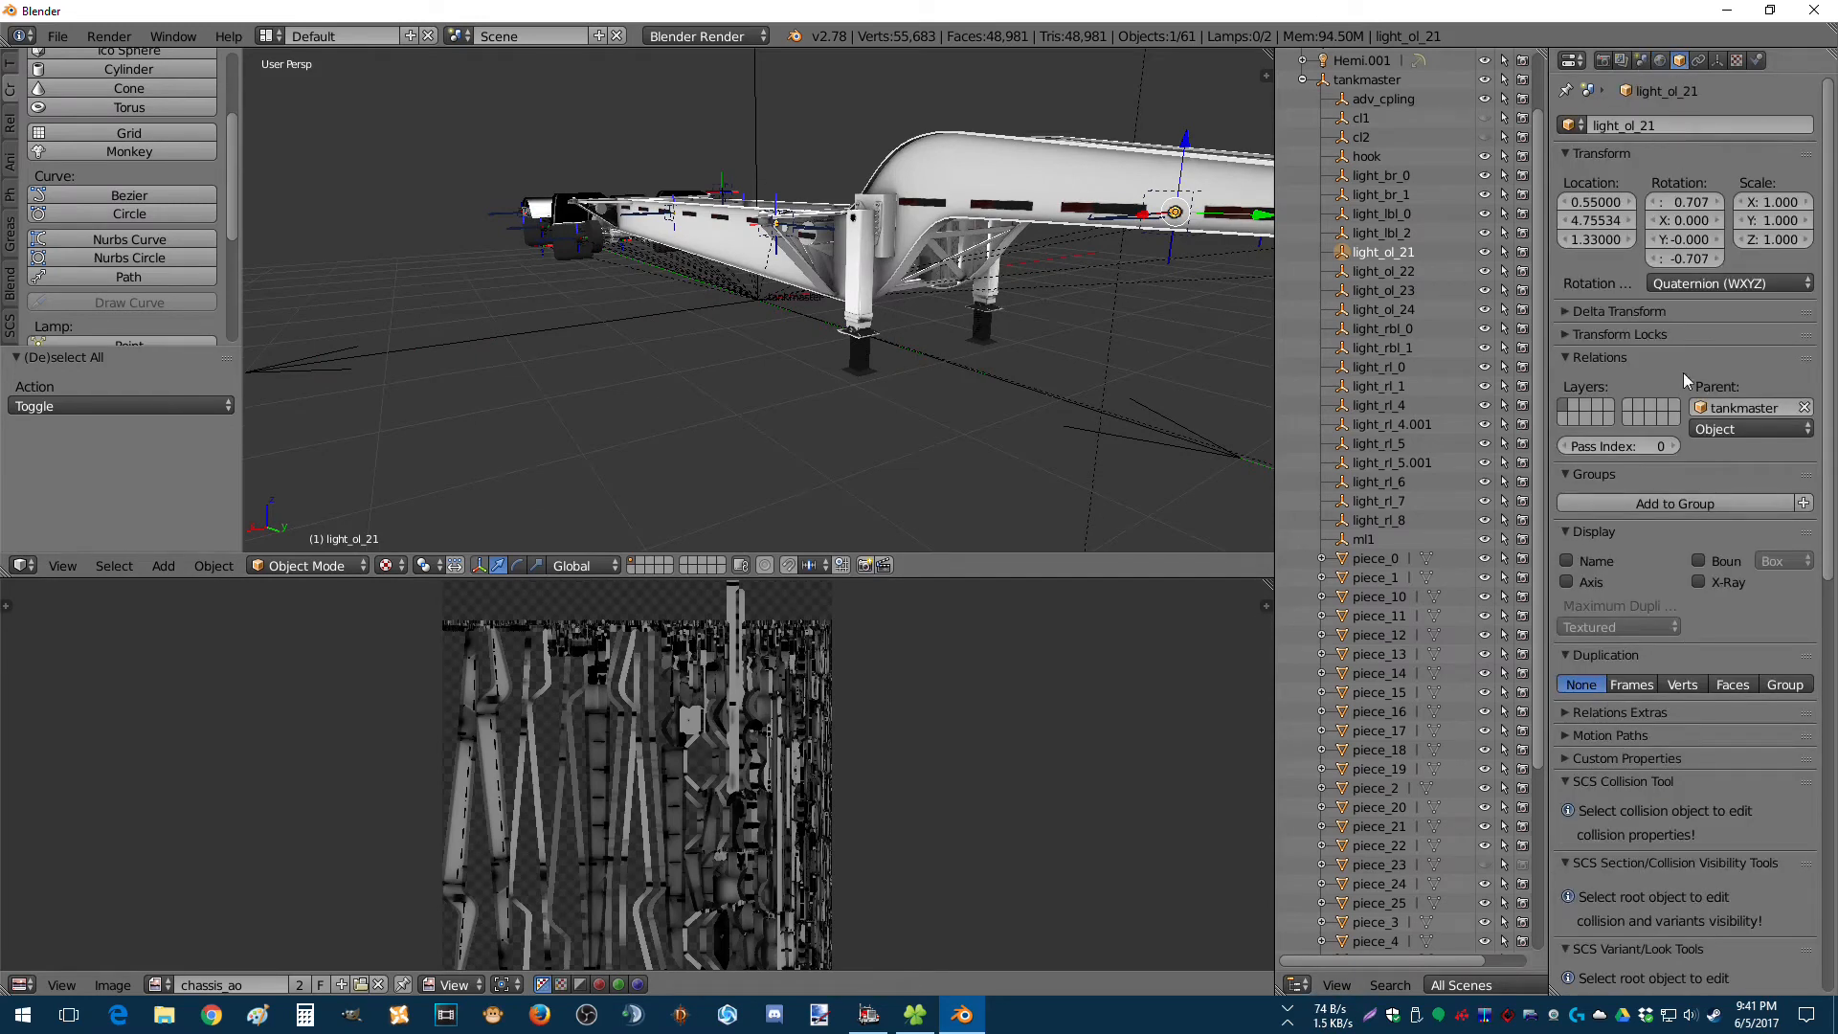
scroll(1675, 698, down, 15)
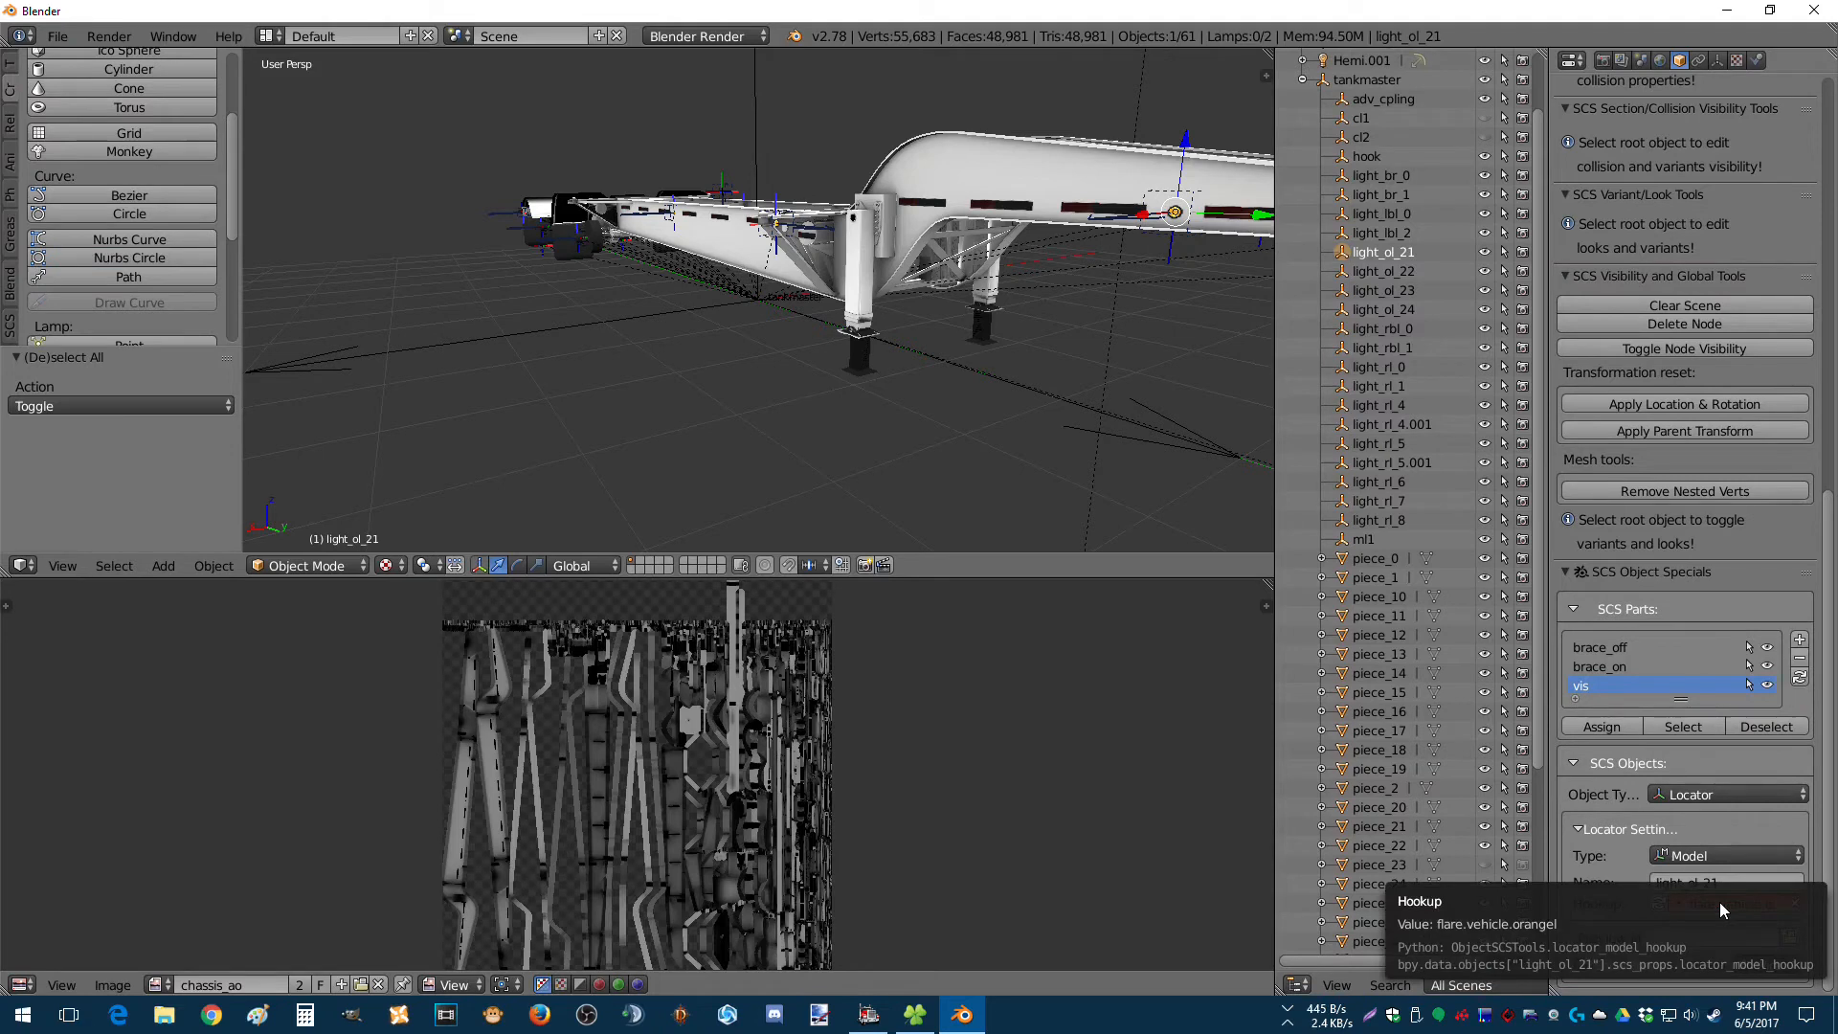
click(1659, 903)
click(1721, 904)
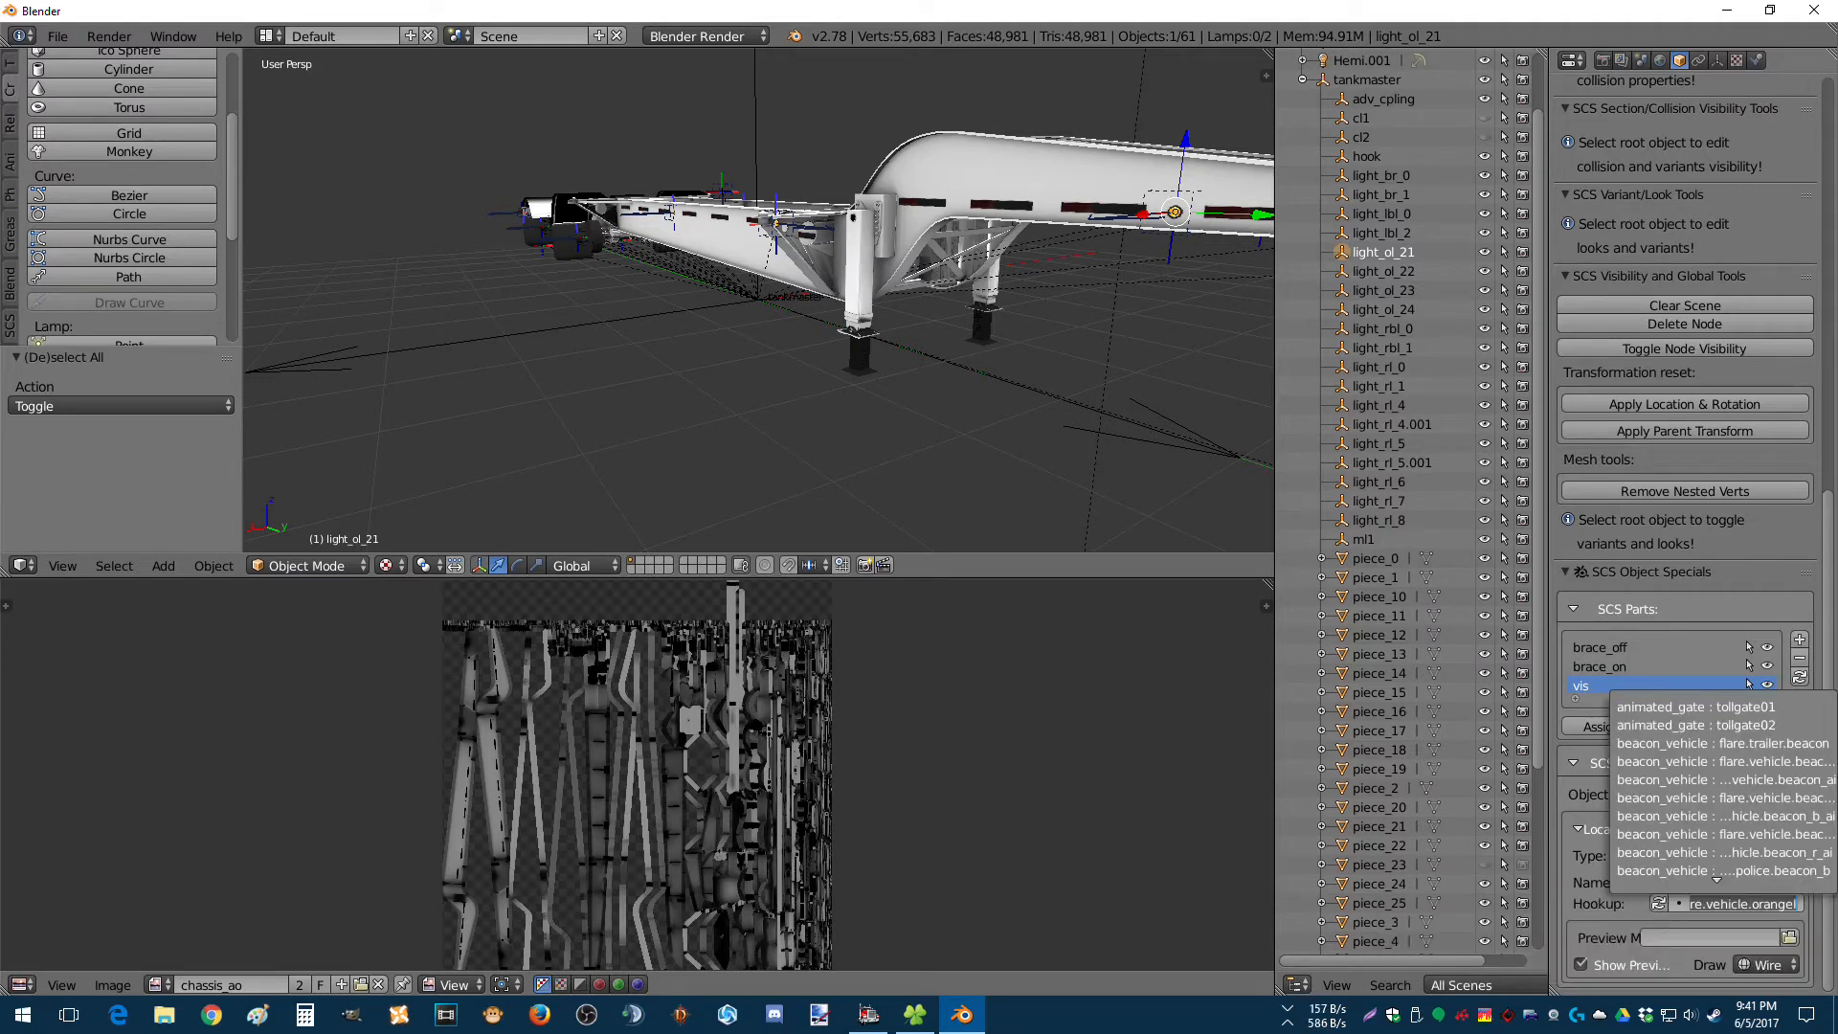
text(orang)
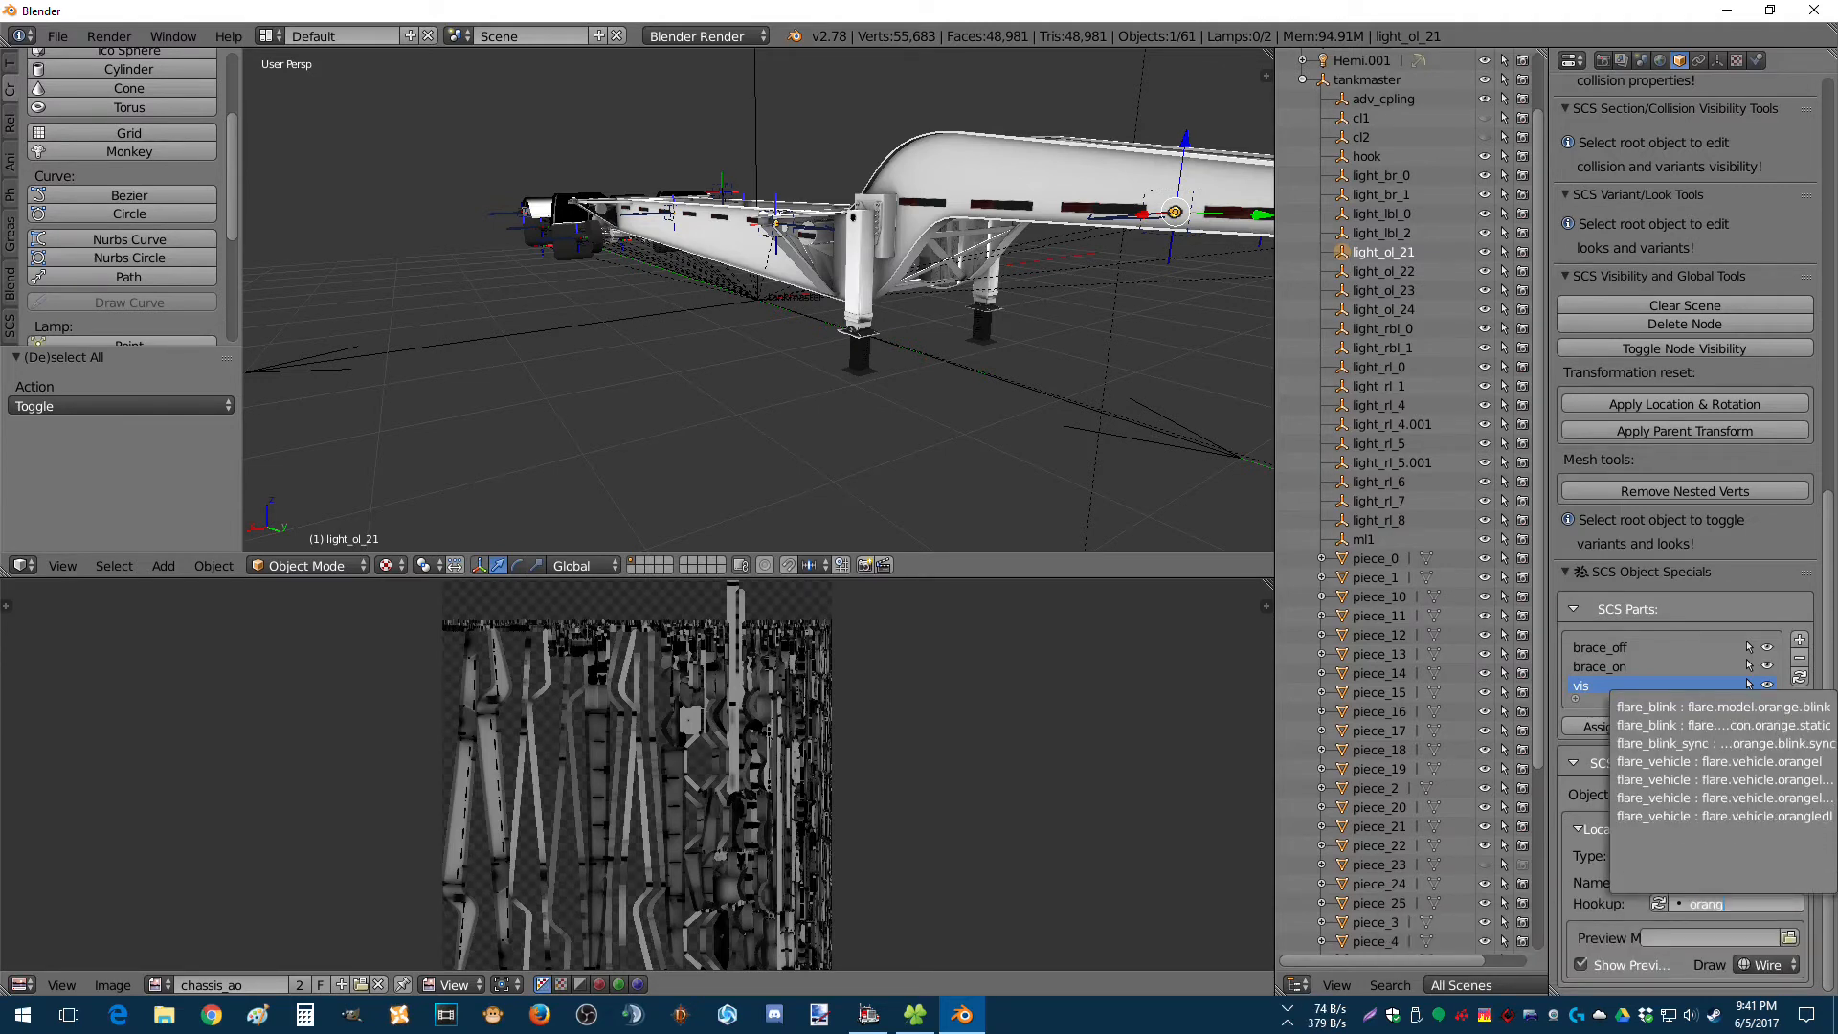
text(el)
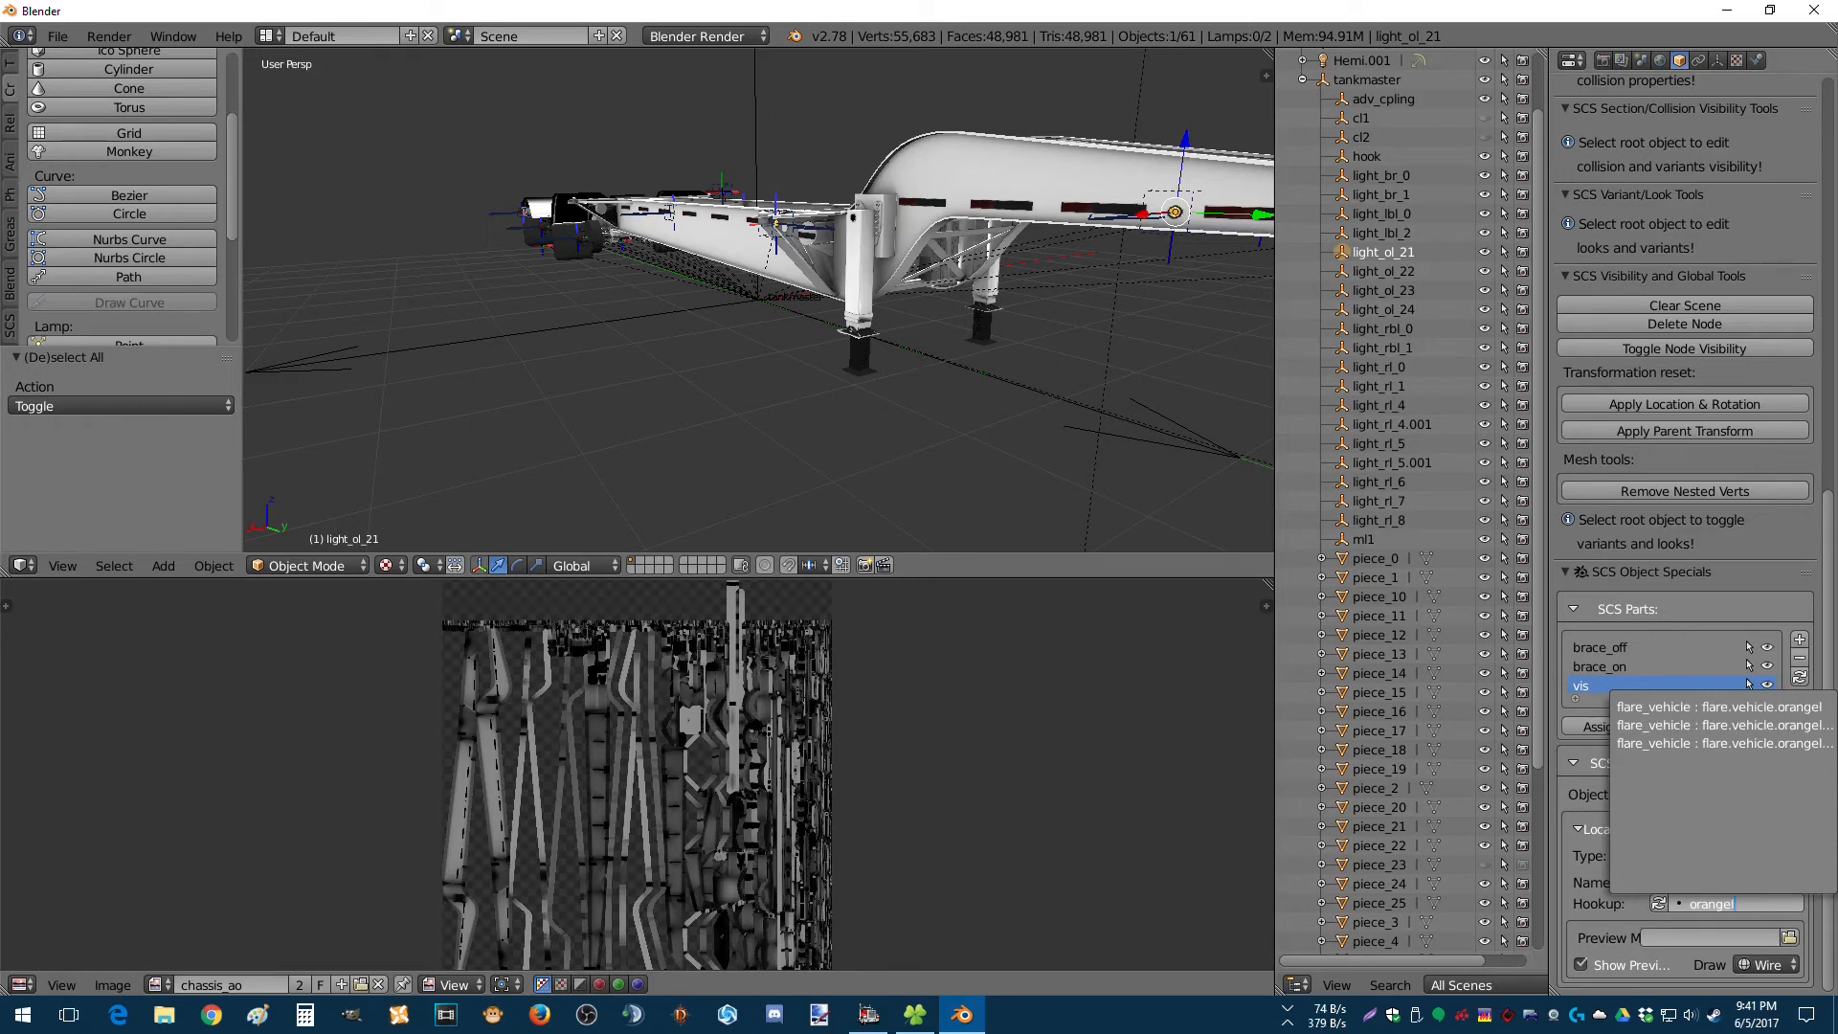
click(1711, 703)
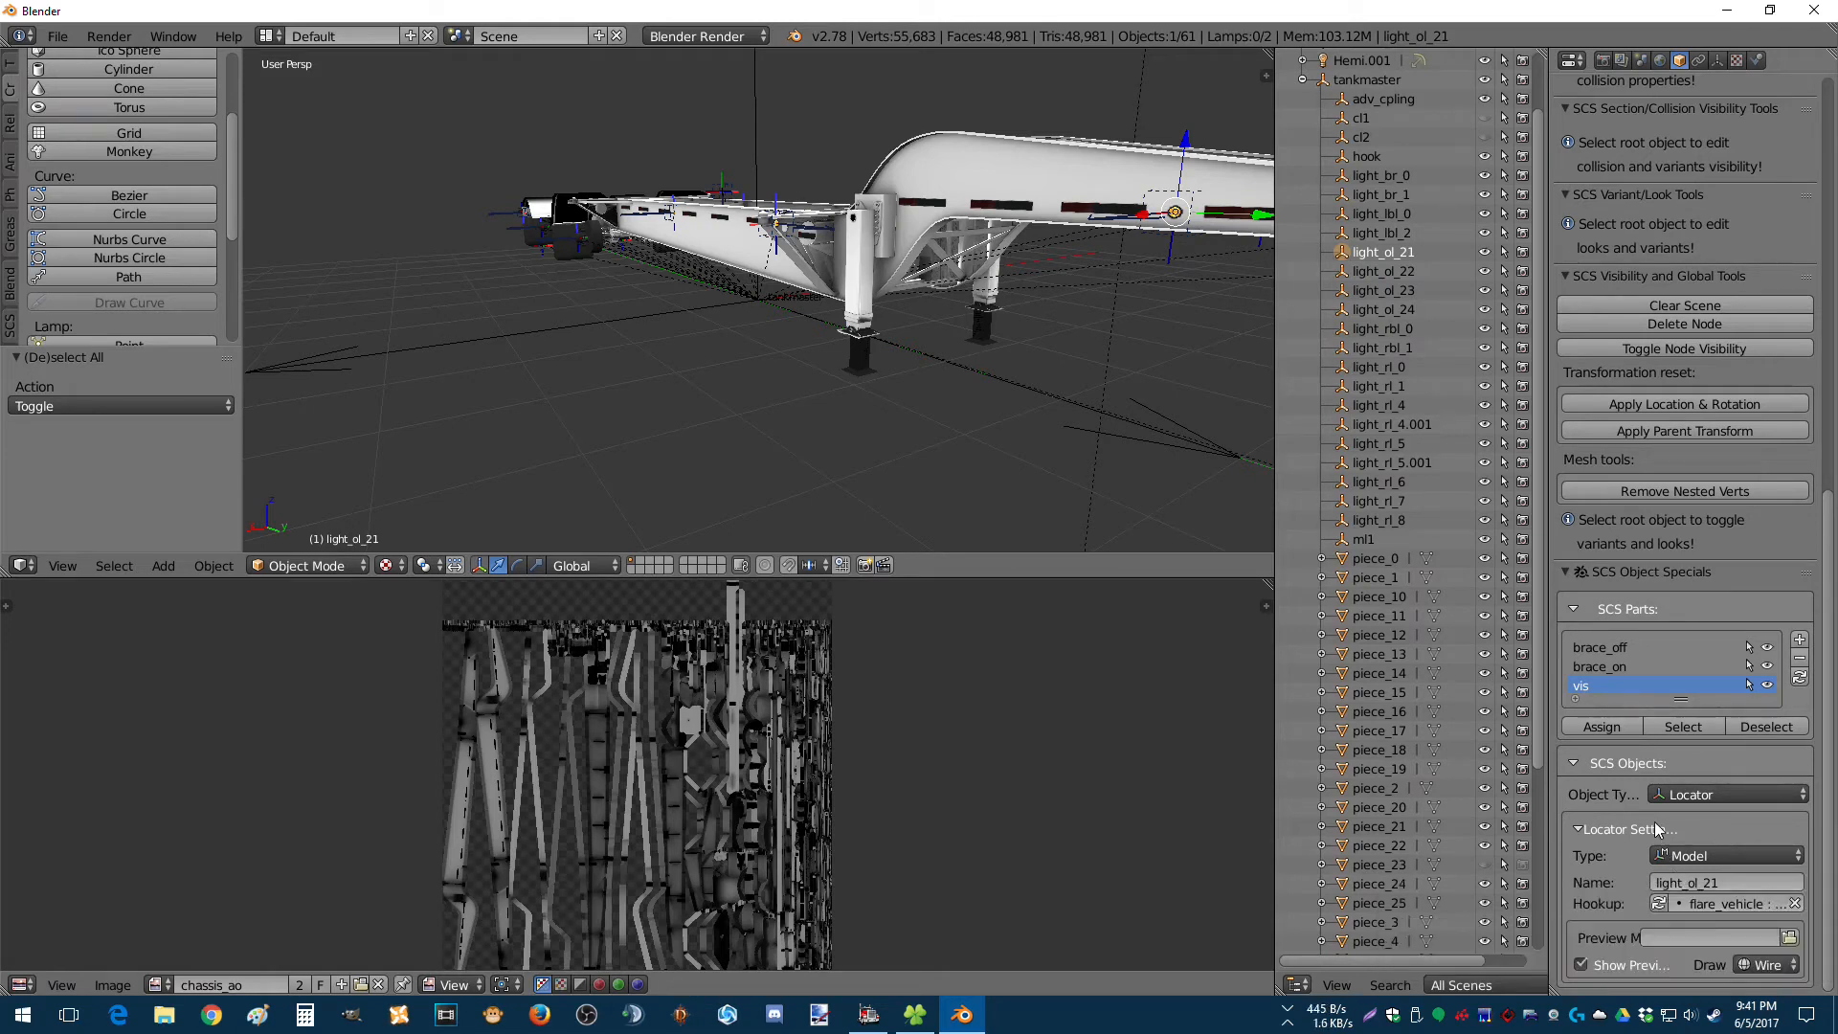
Select the tankmaster root object and set the SCS Conversion Tools Path to D:\Downloads\conversion_tools_2_3\.
scroll(1451, 635, down, 6)
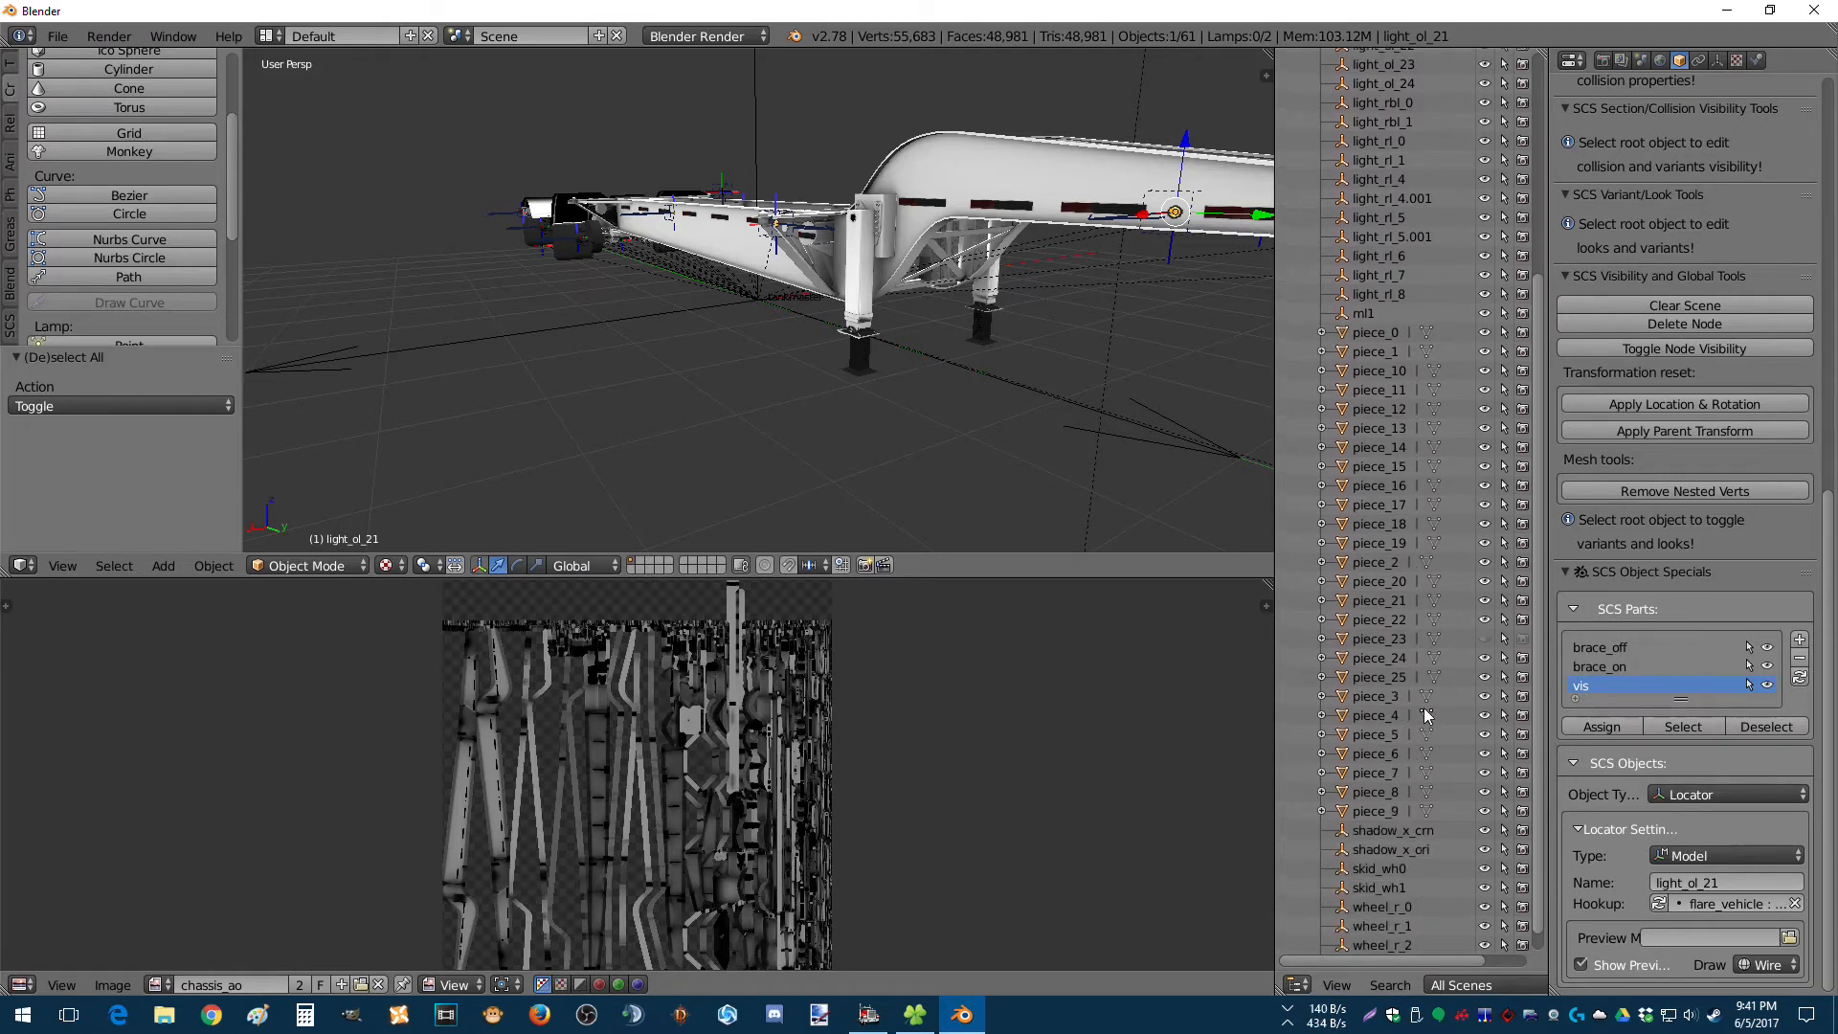
scroll(1427, 716, down, 1)
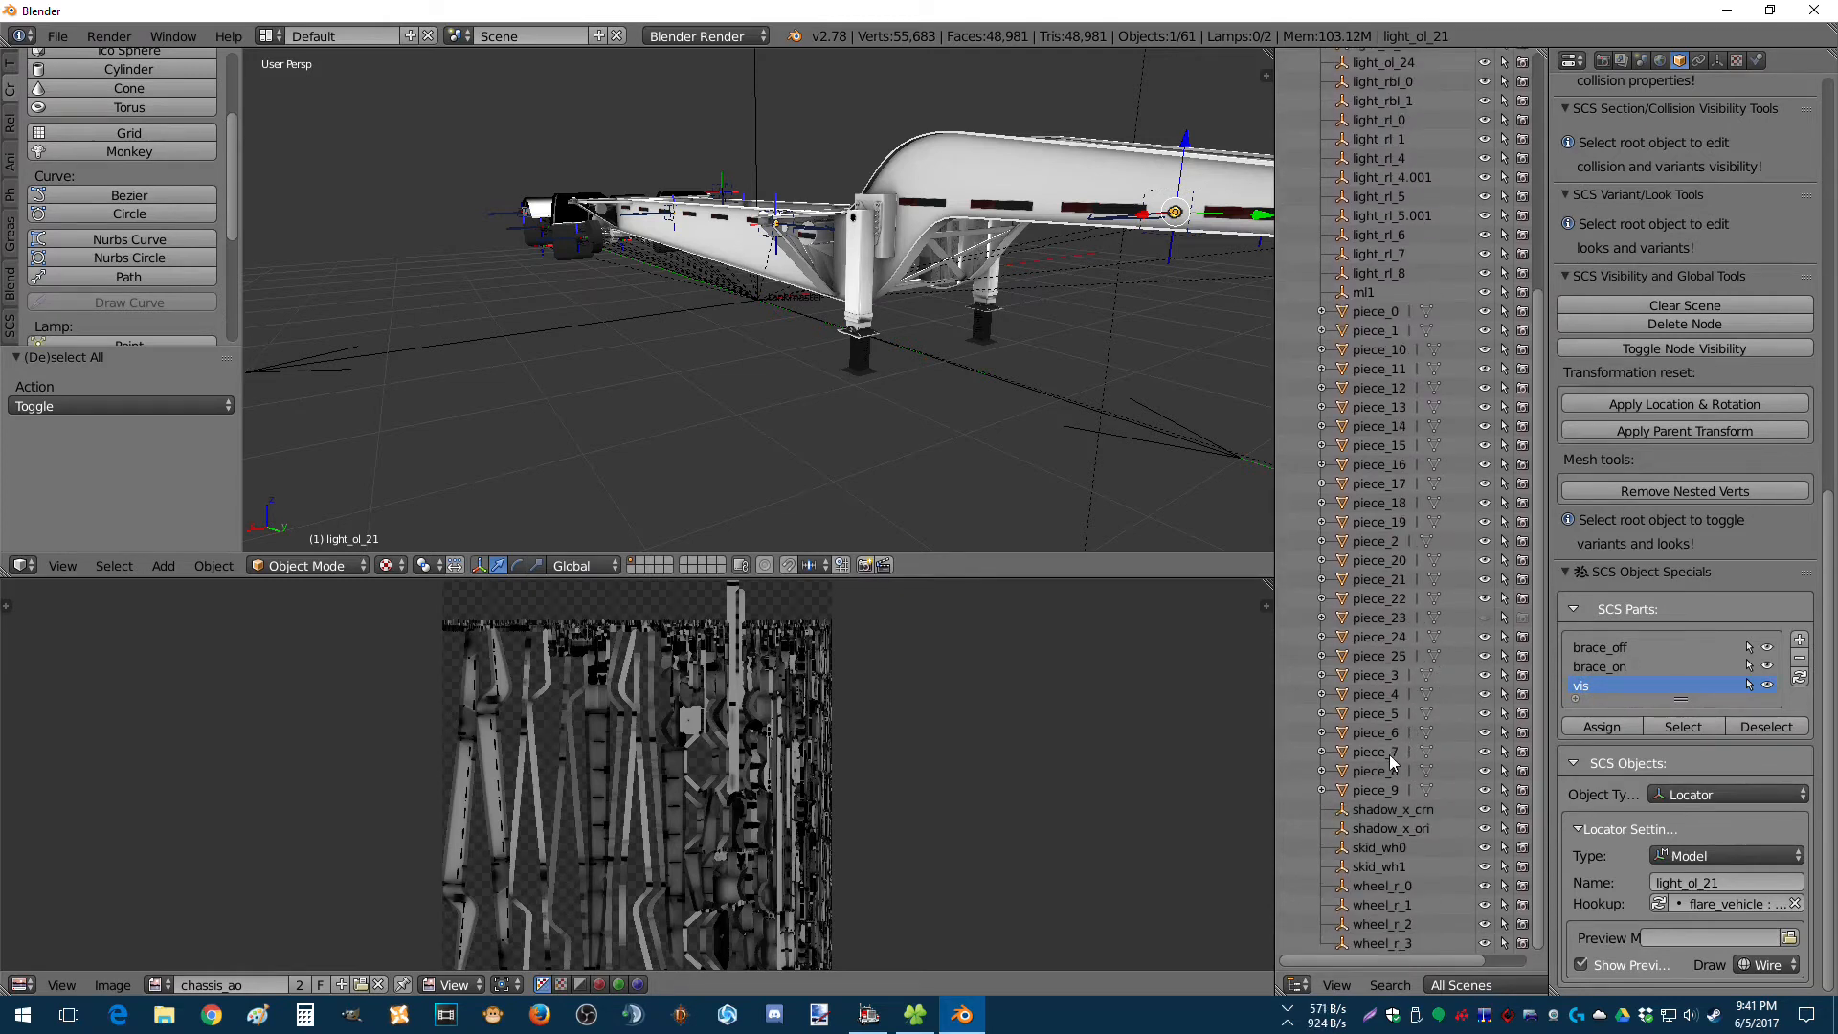
middle_drag(992, 438, 1152, 297)
scroll(1517, 467, up, 15)
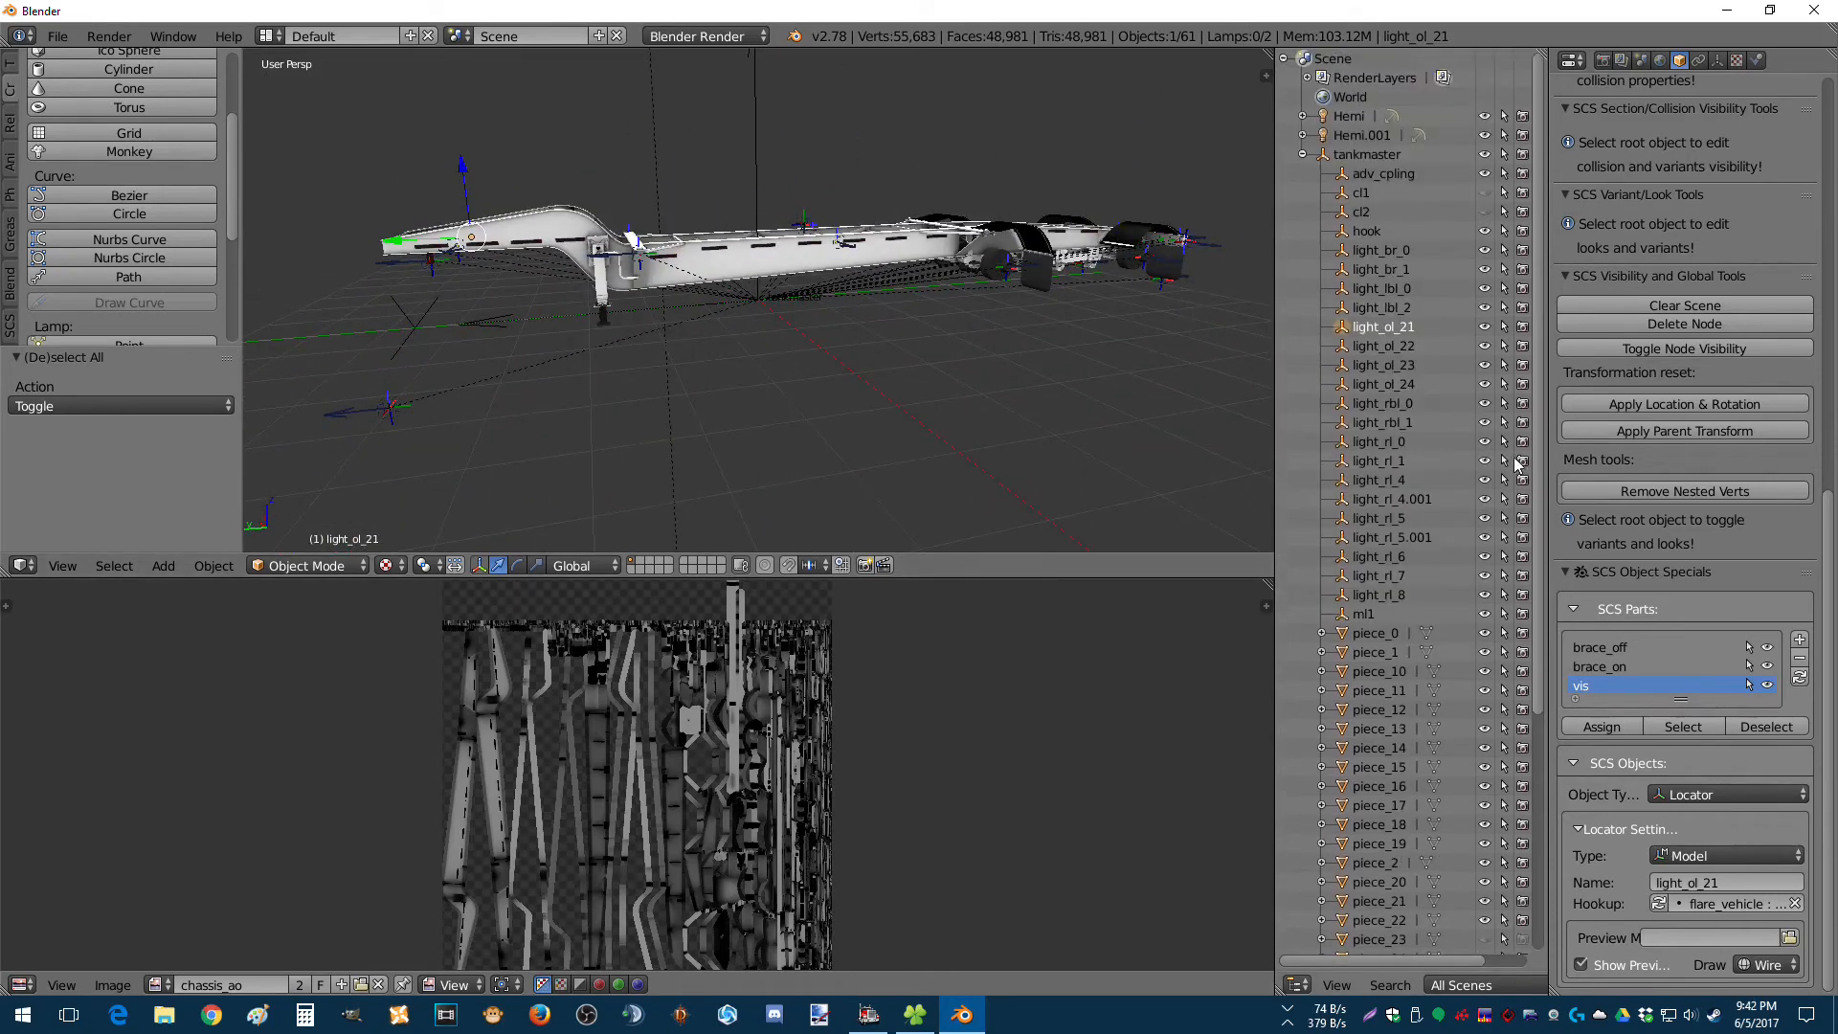
click(1368, 154)
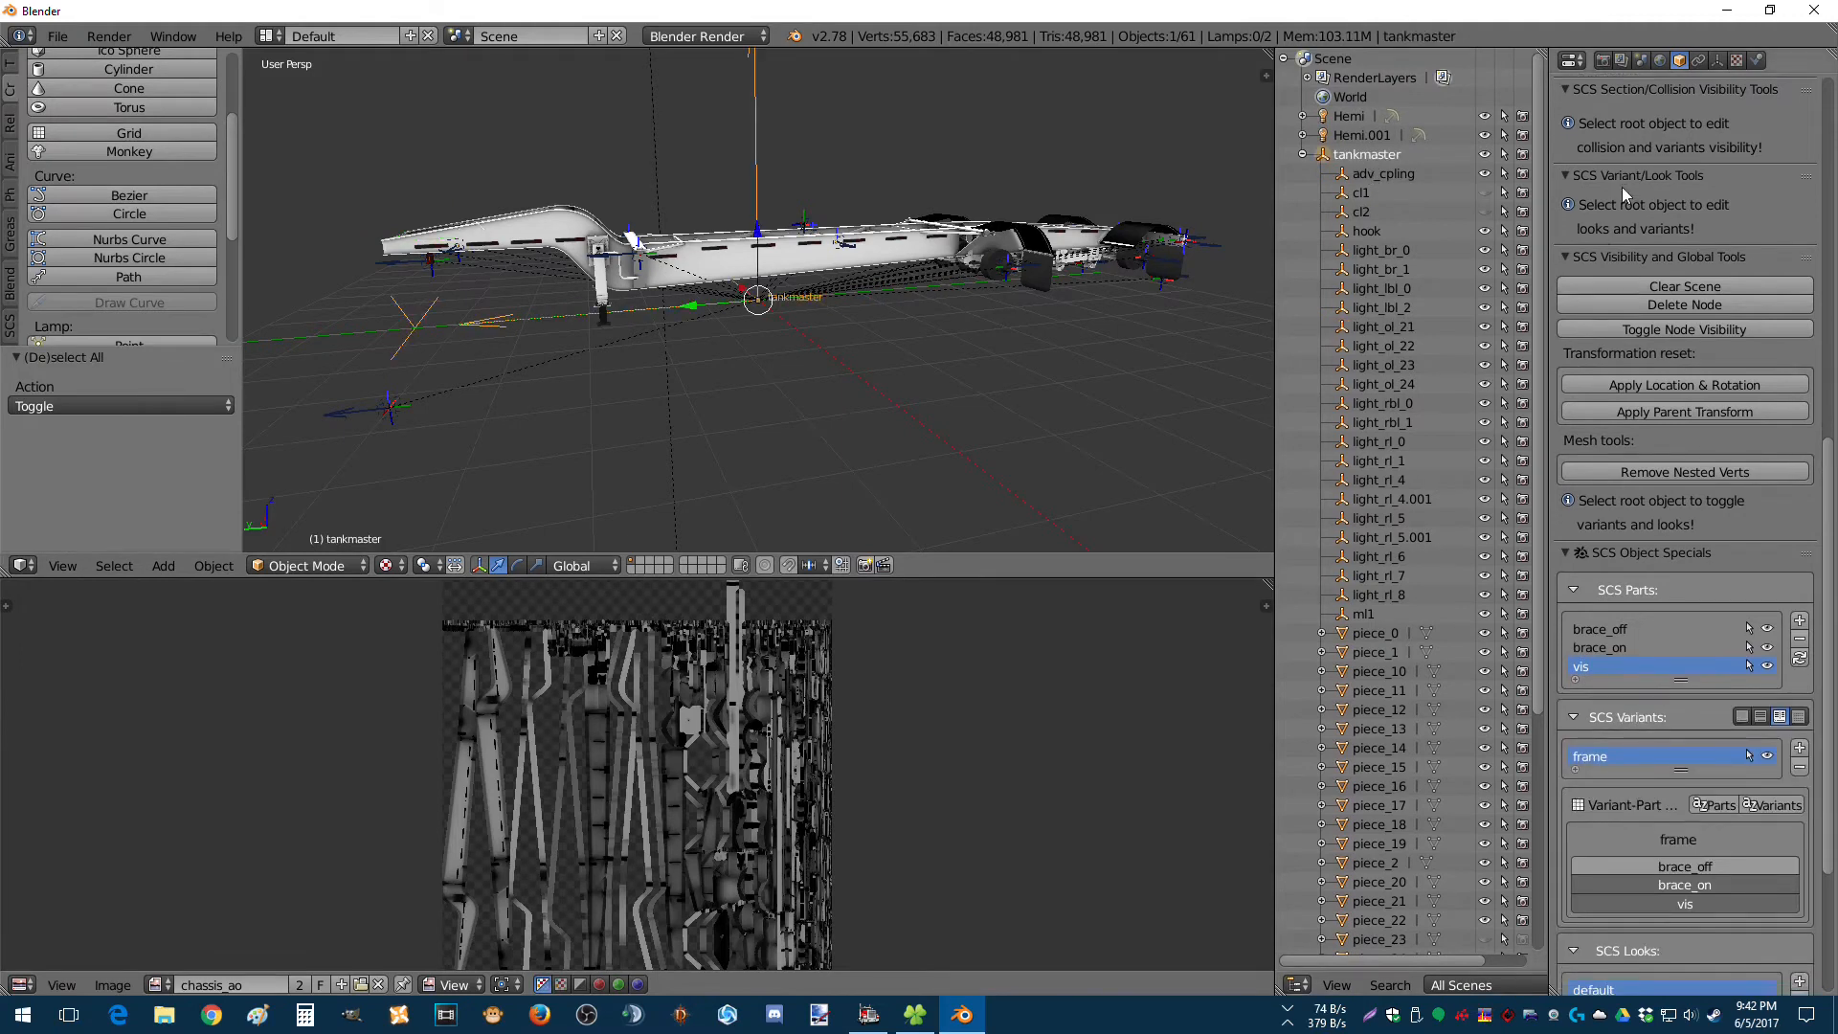
click(1642, 61)
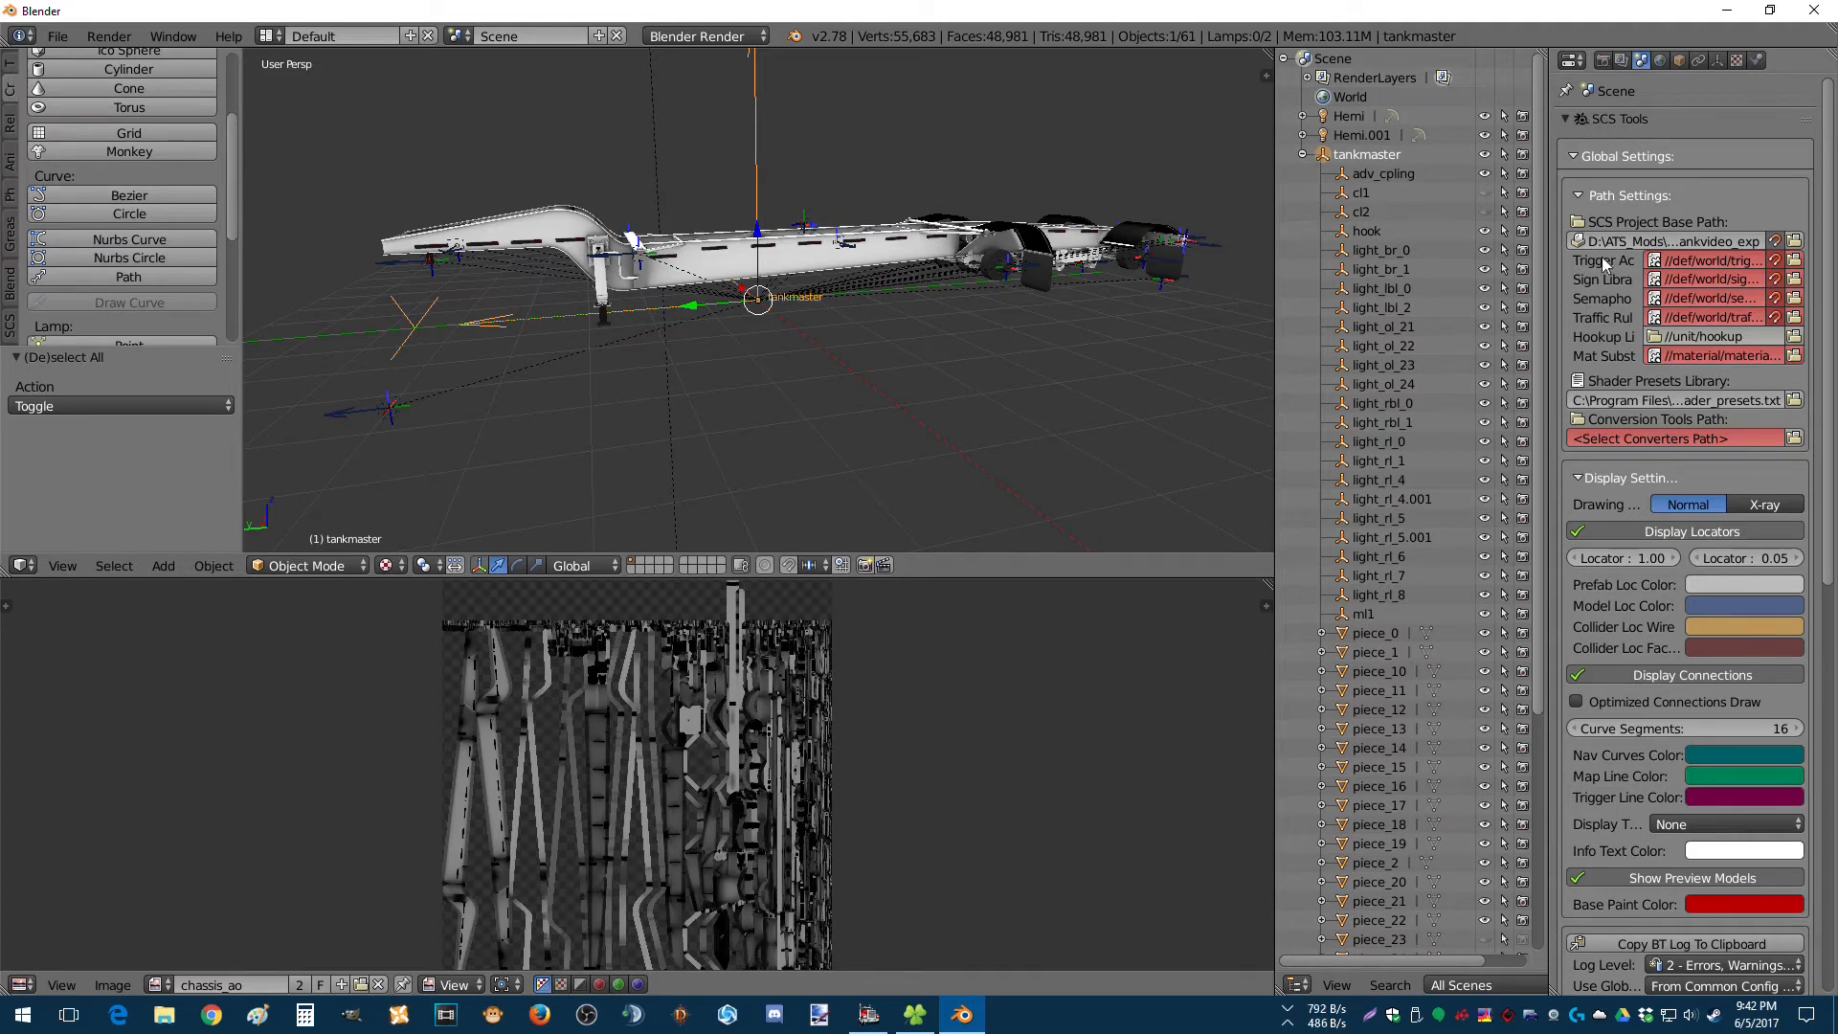
click(1794, 439)
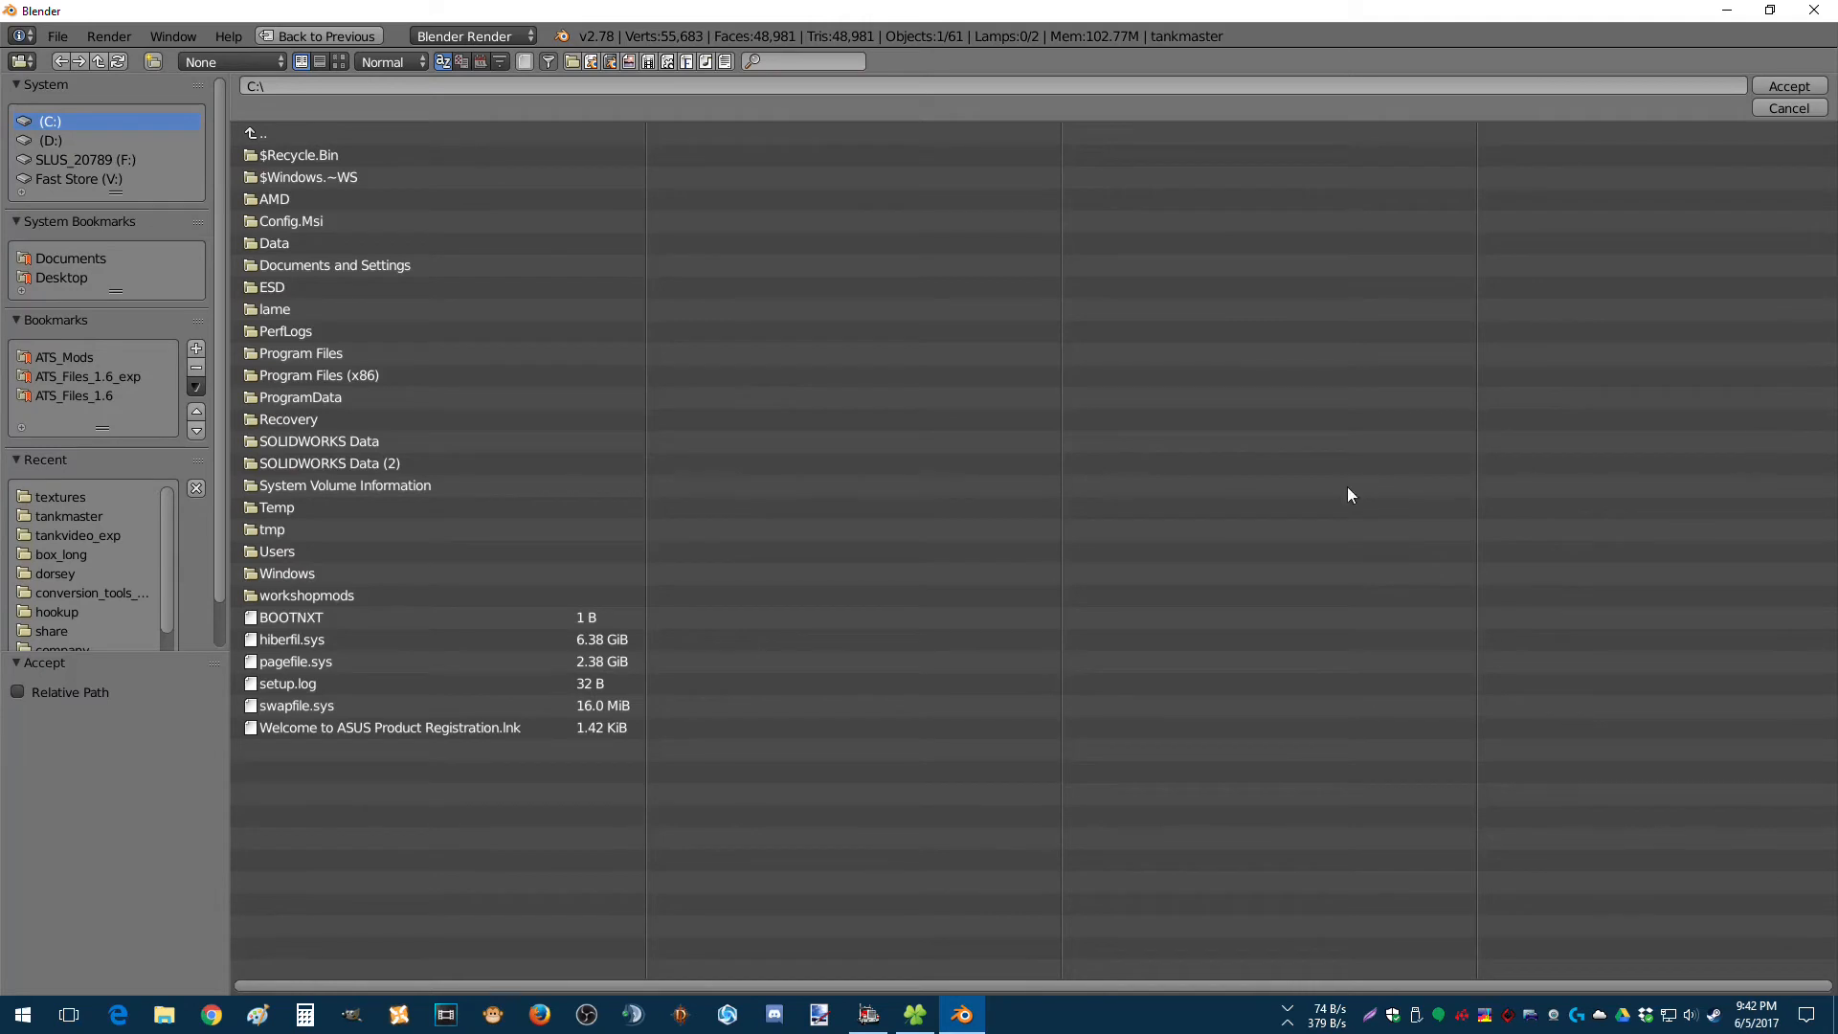
click(104, 594)
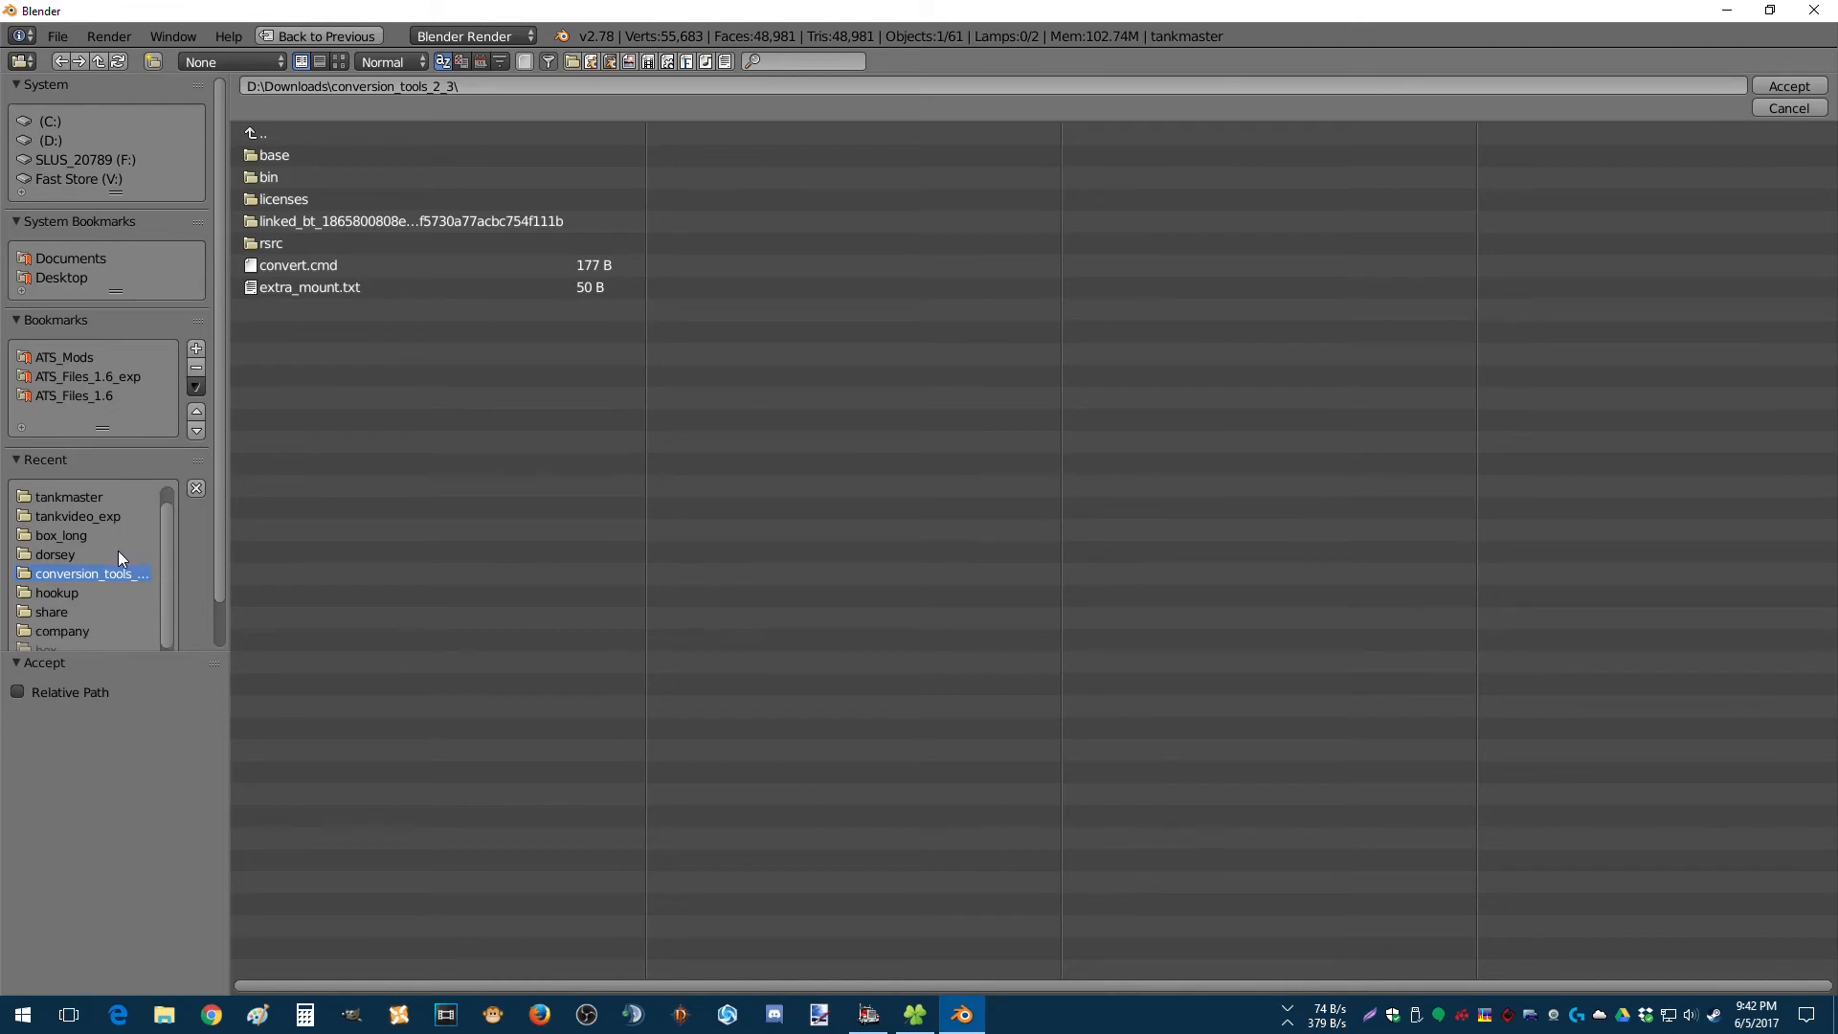
click(1778, 88)
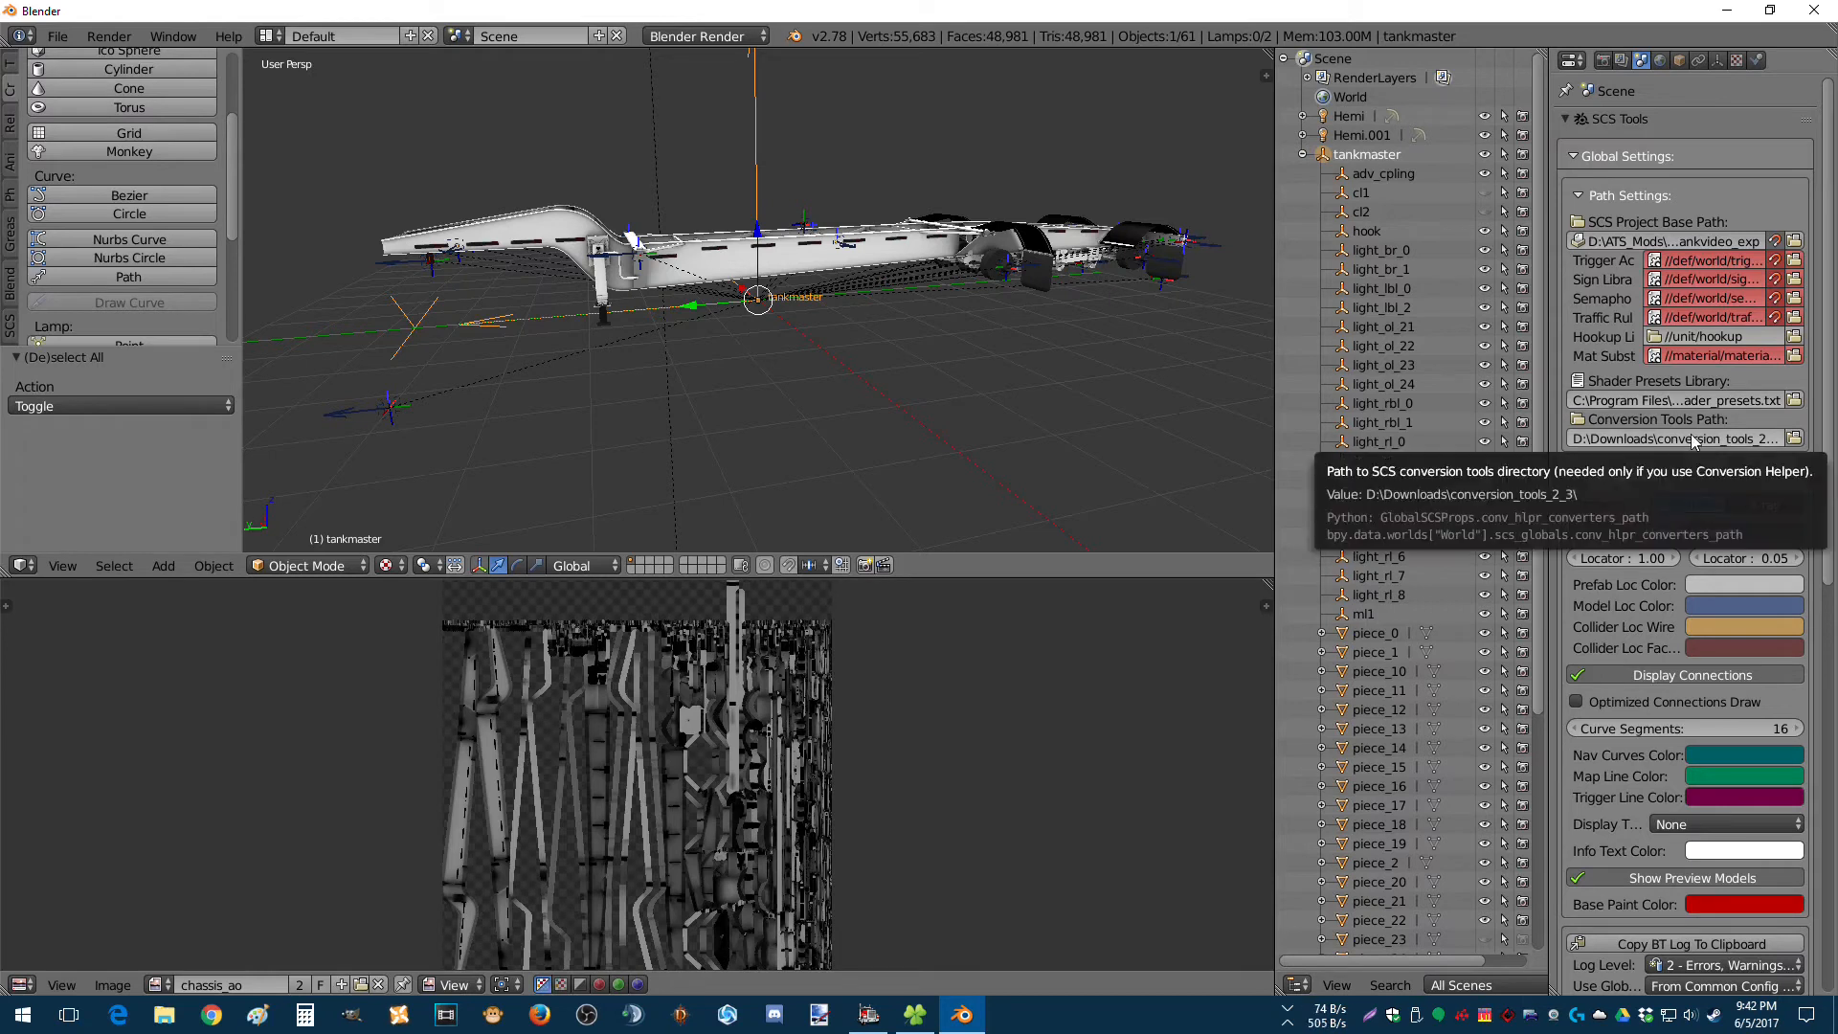
Set the Default Export Path to the project's vehicle/trailer/tankmaster folder.
scroll(1572, 609, down, 5)
scroll(1602, 687, down, 5)
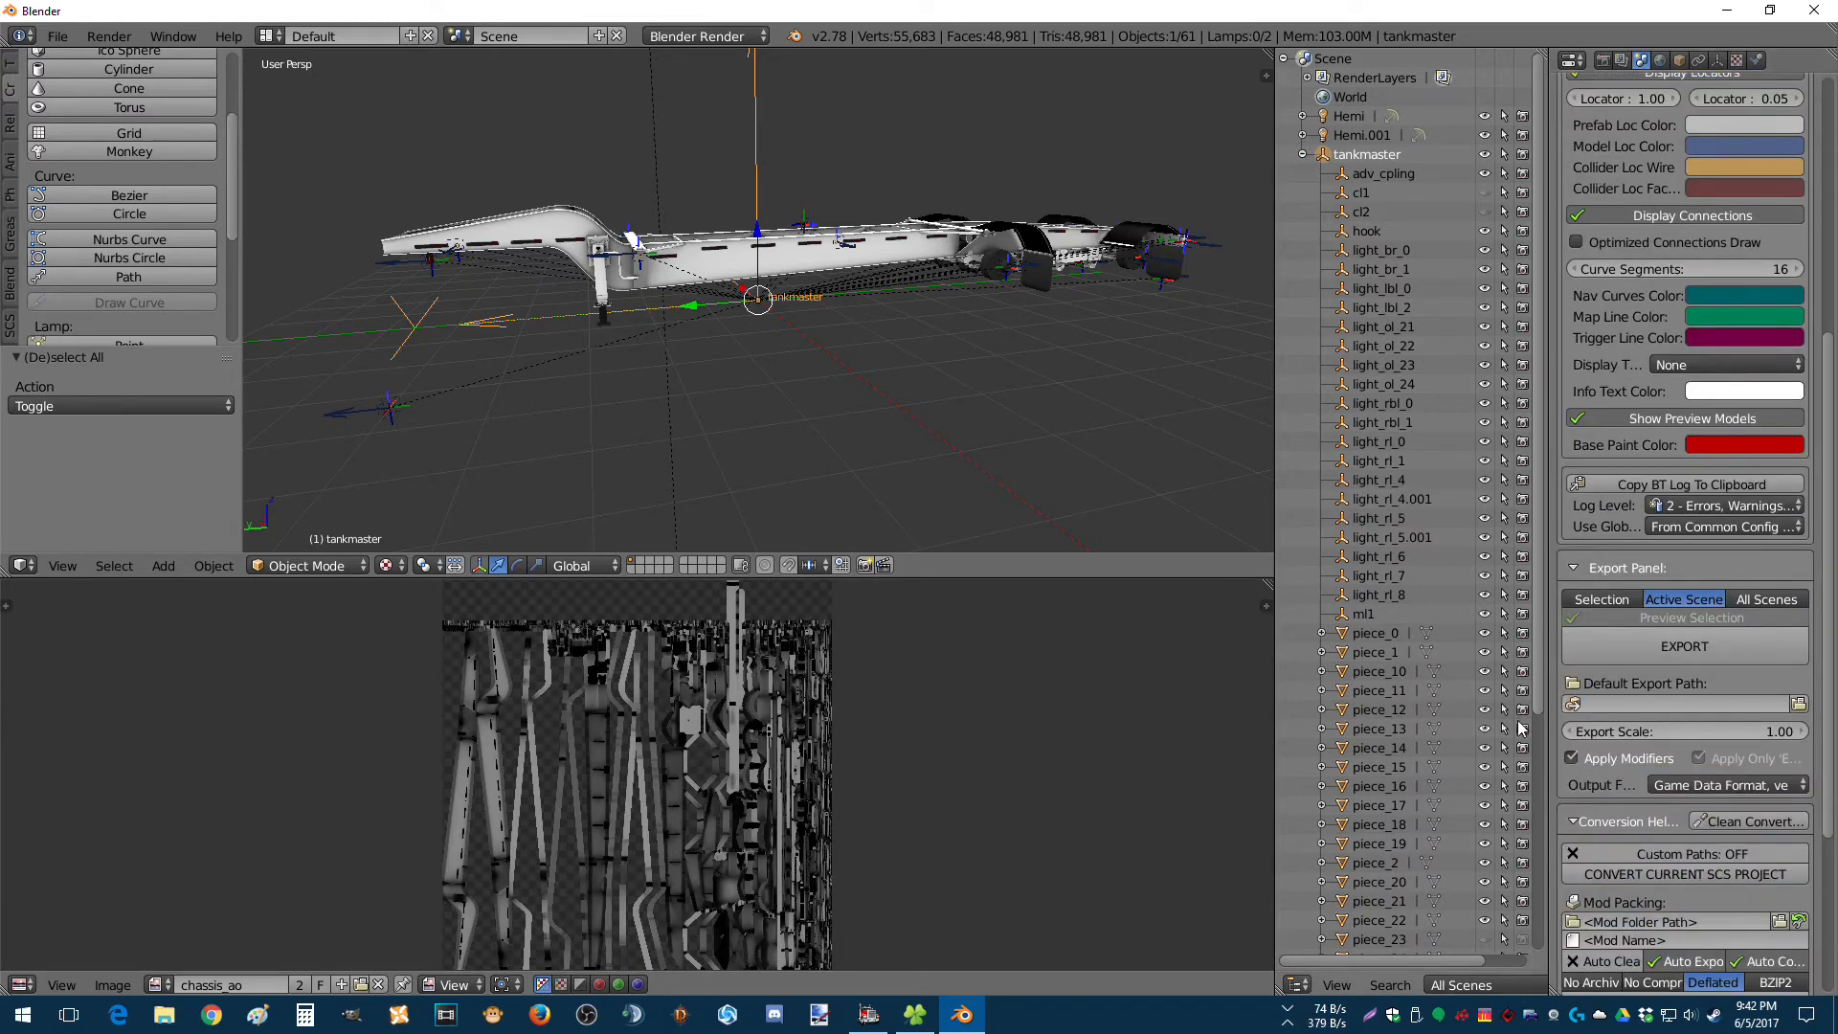
click(1799, 704)
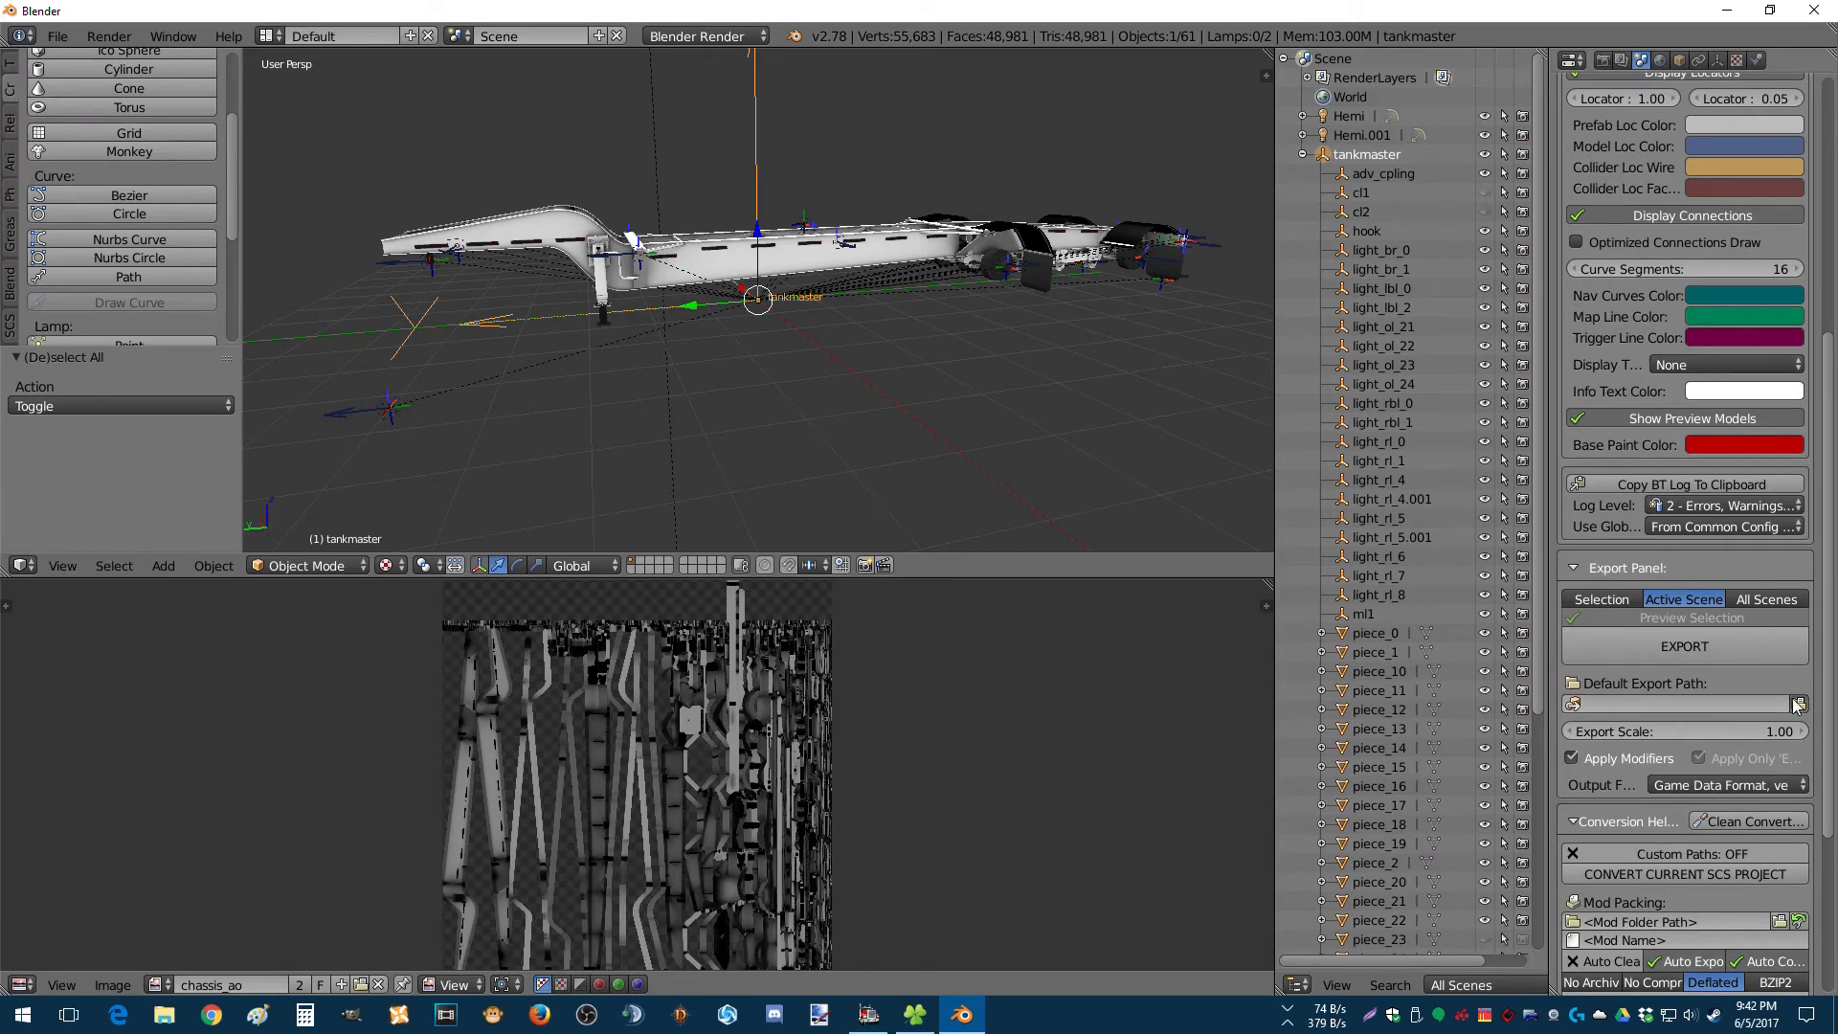
click(257, 197)
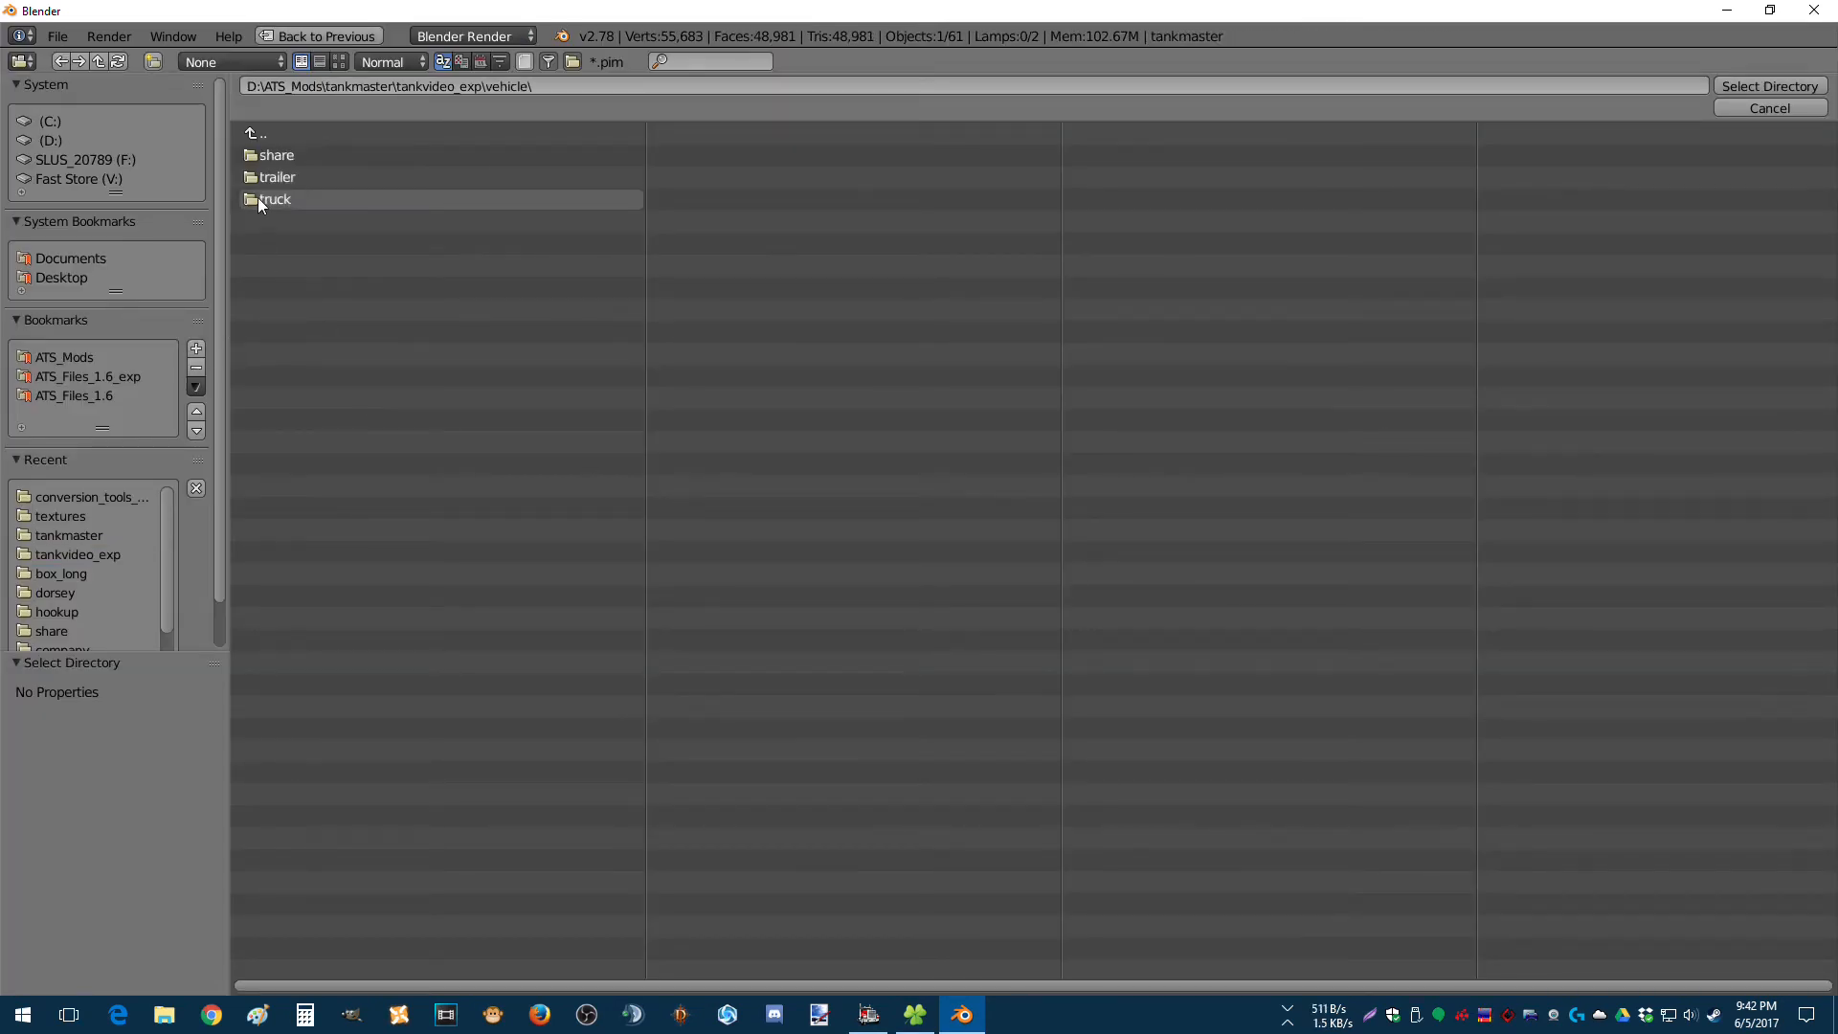
click(256, 197)
click(272, 156)
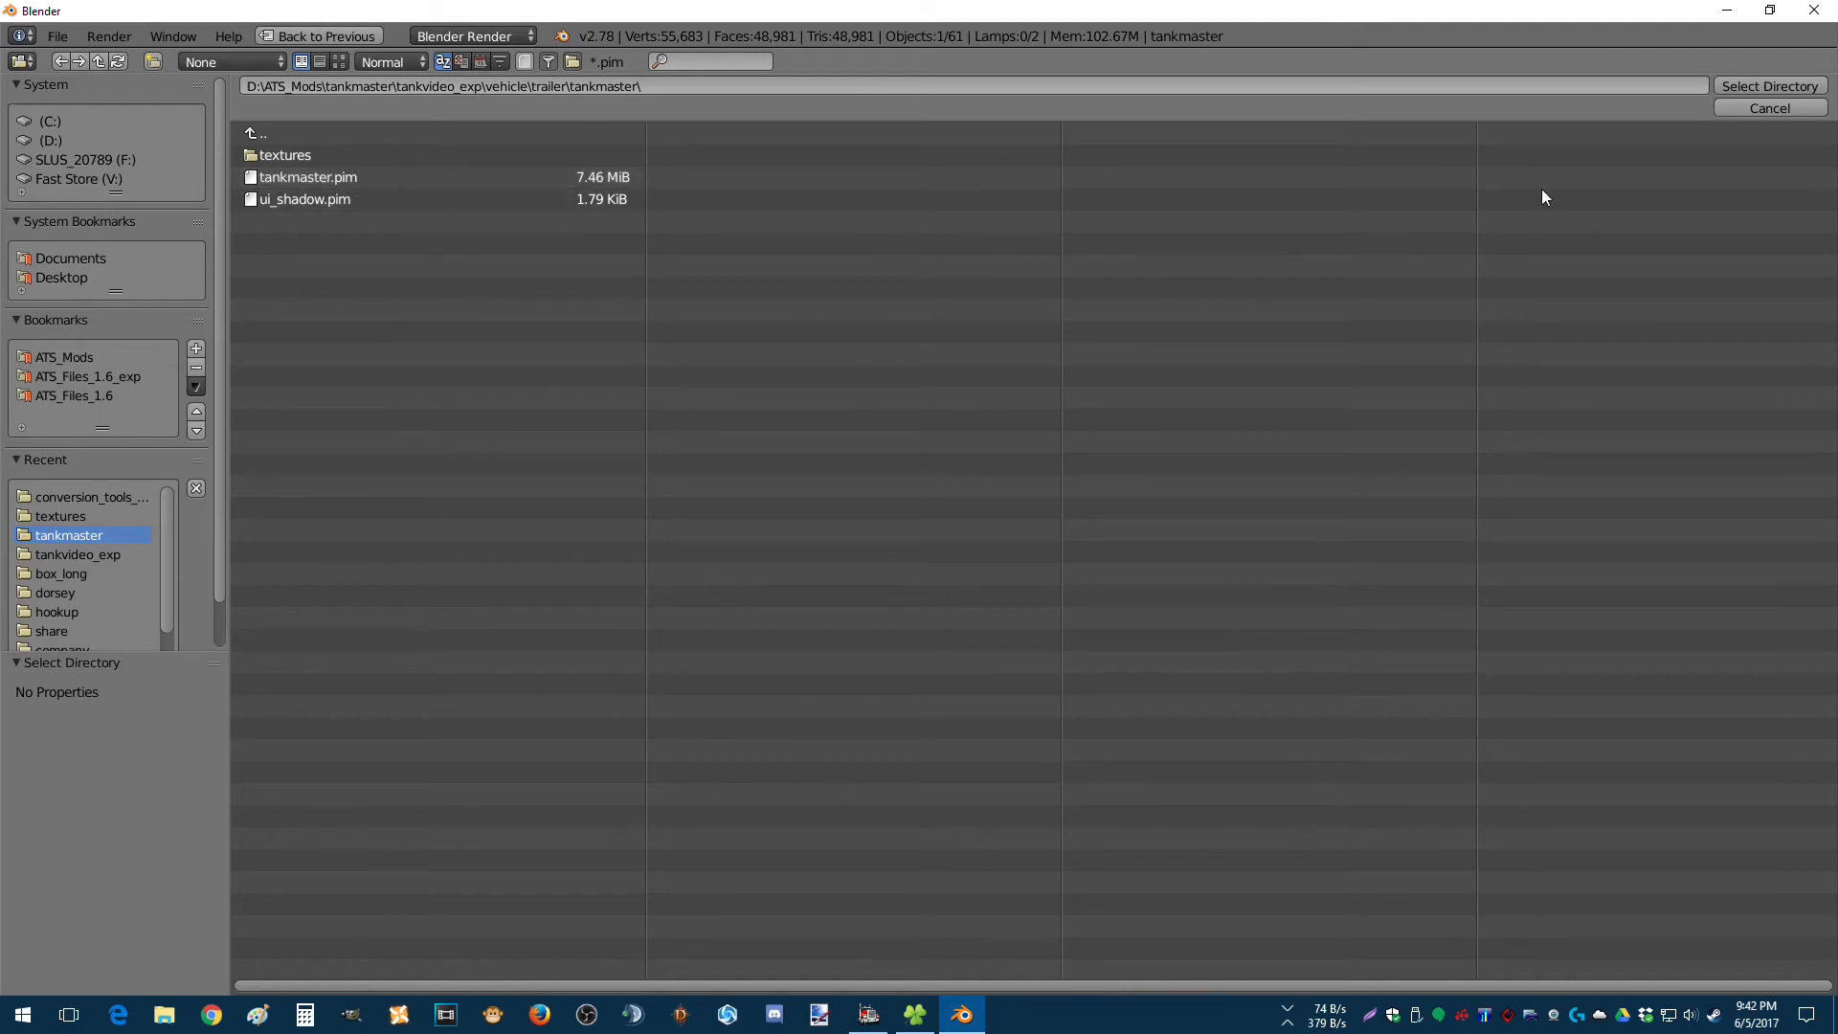
click(1778, 88)
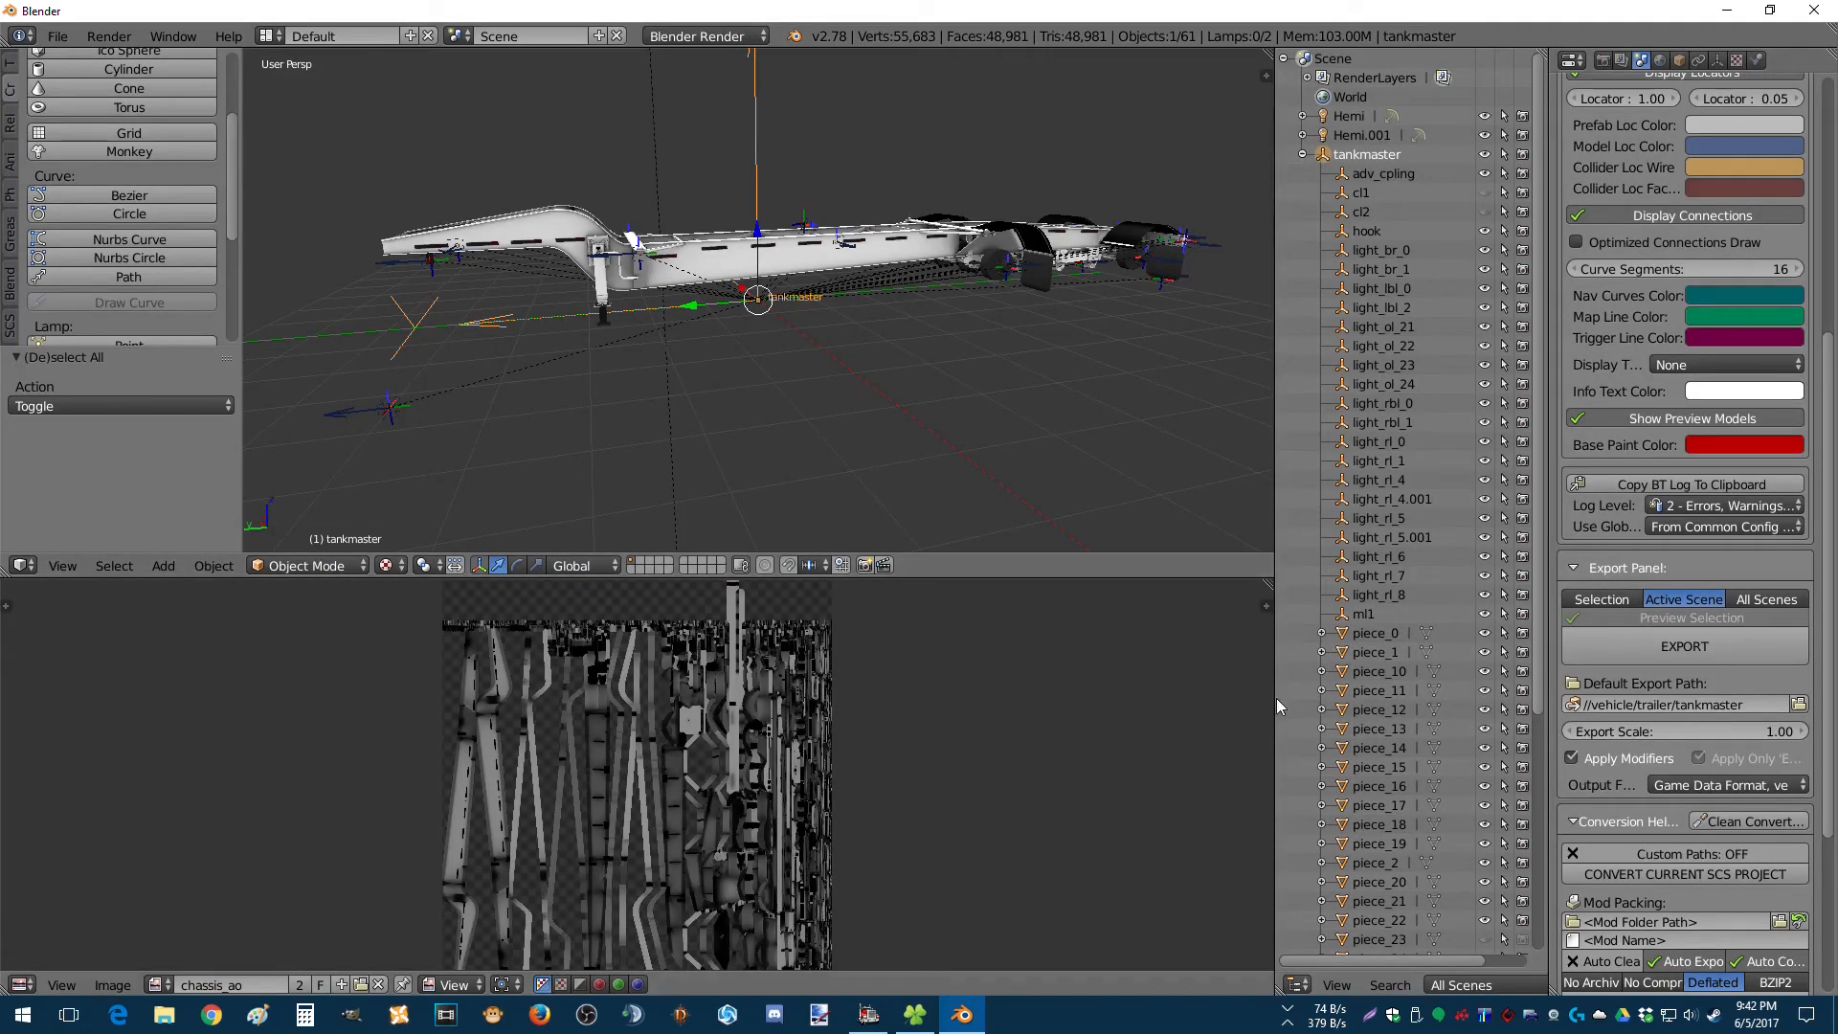
Export the active scene with SCS Tools and close the export report.
click(1668, 648)
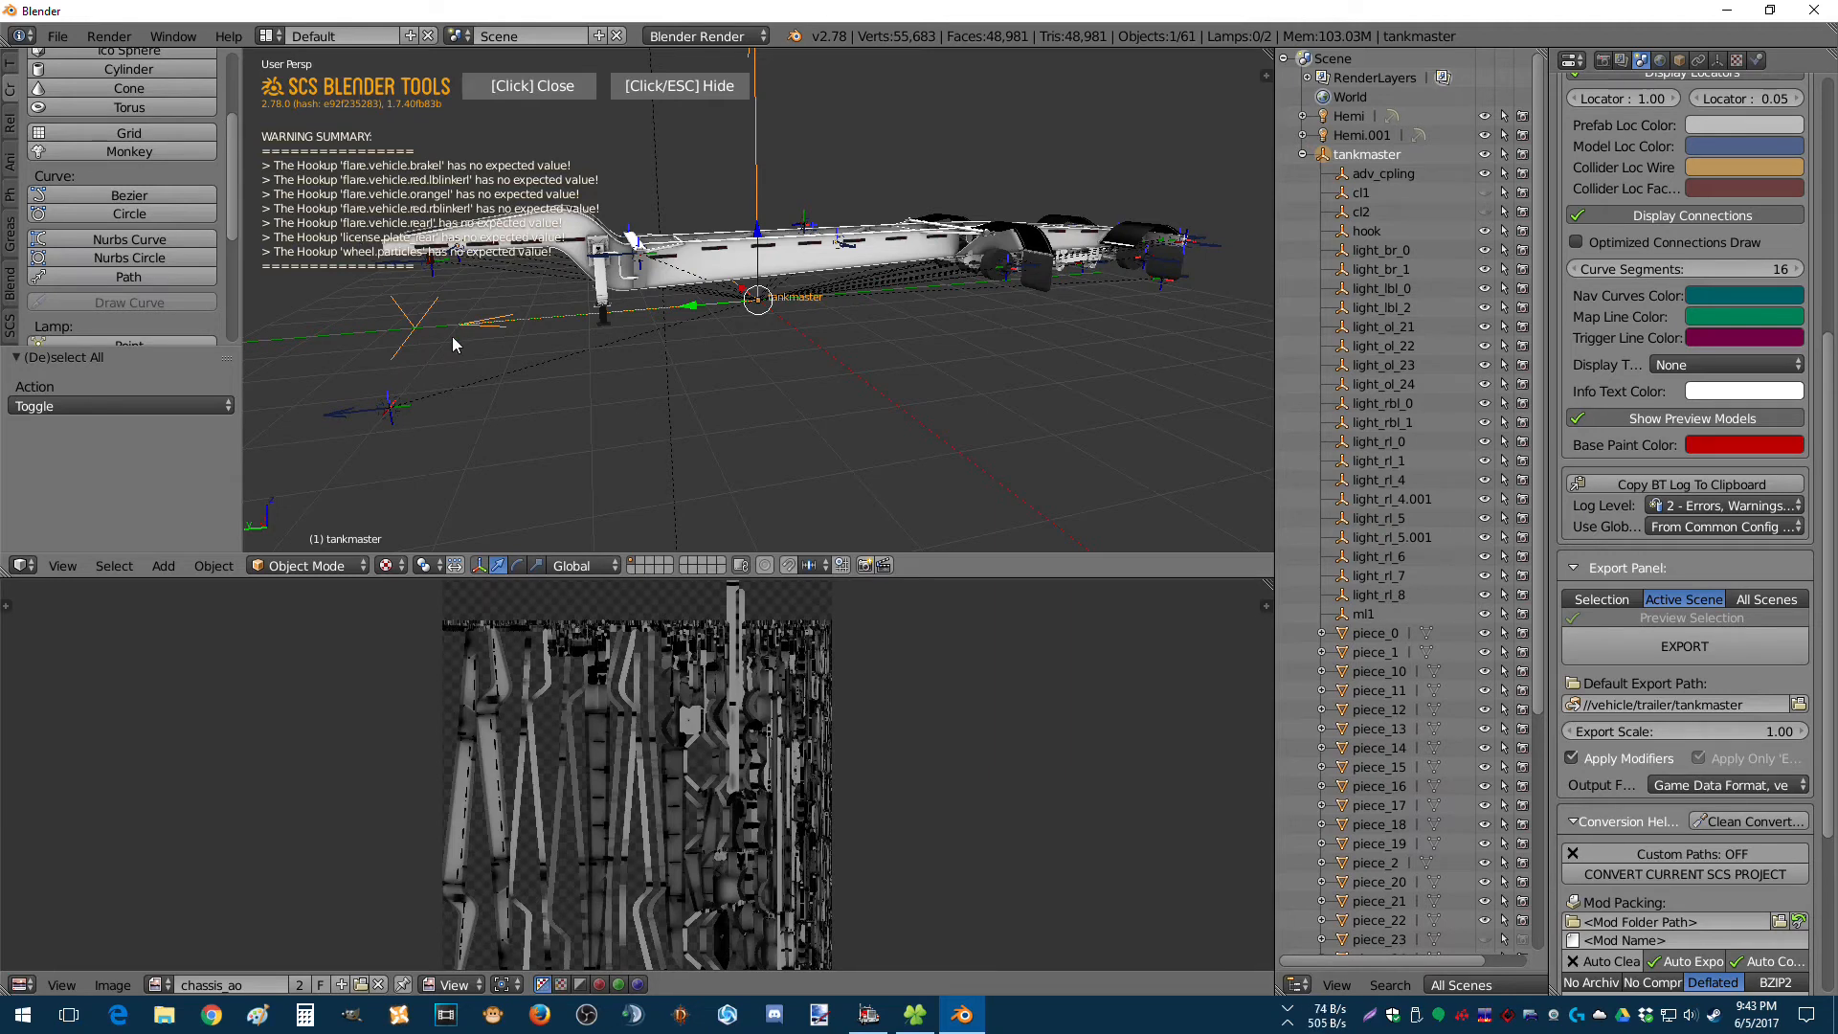
click(539, 85)
scroll(1681, 593, down, 5)
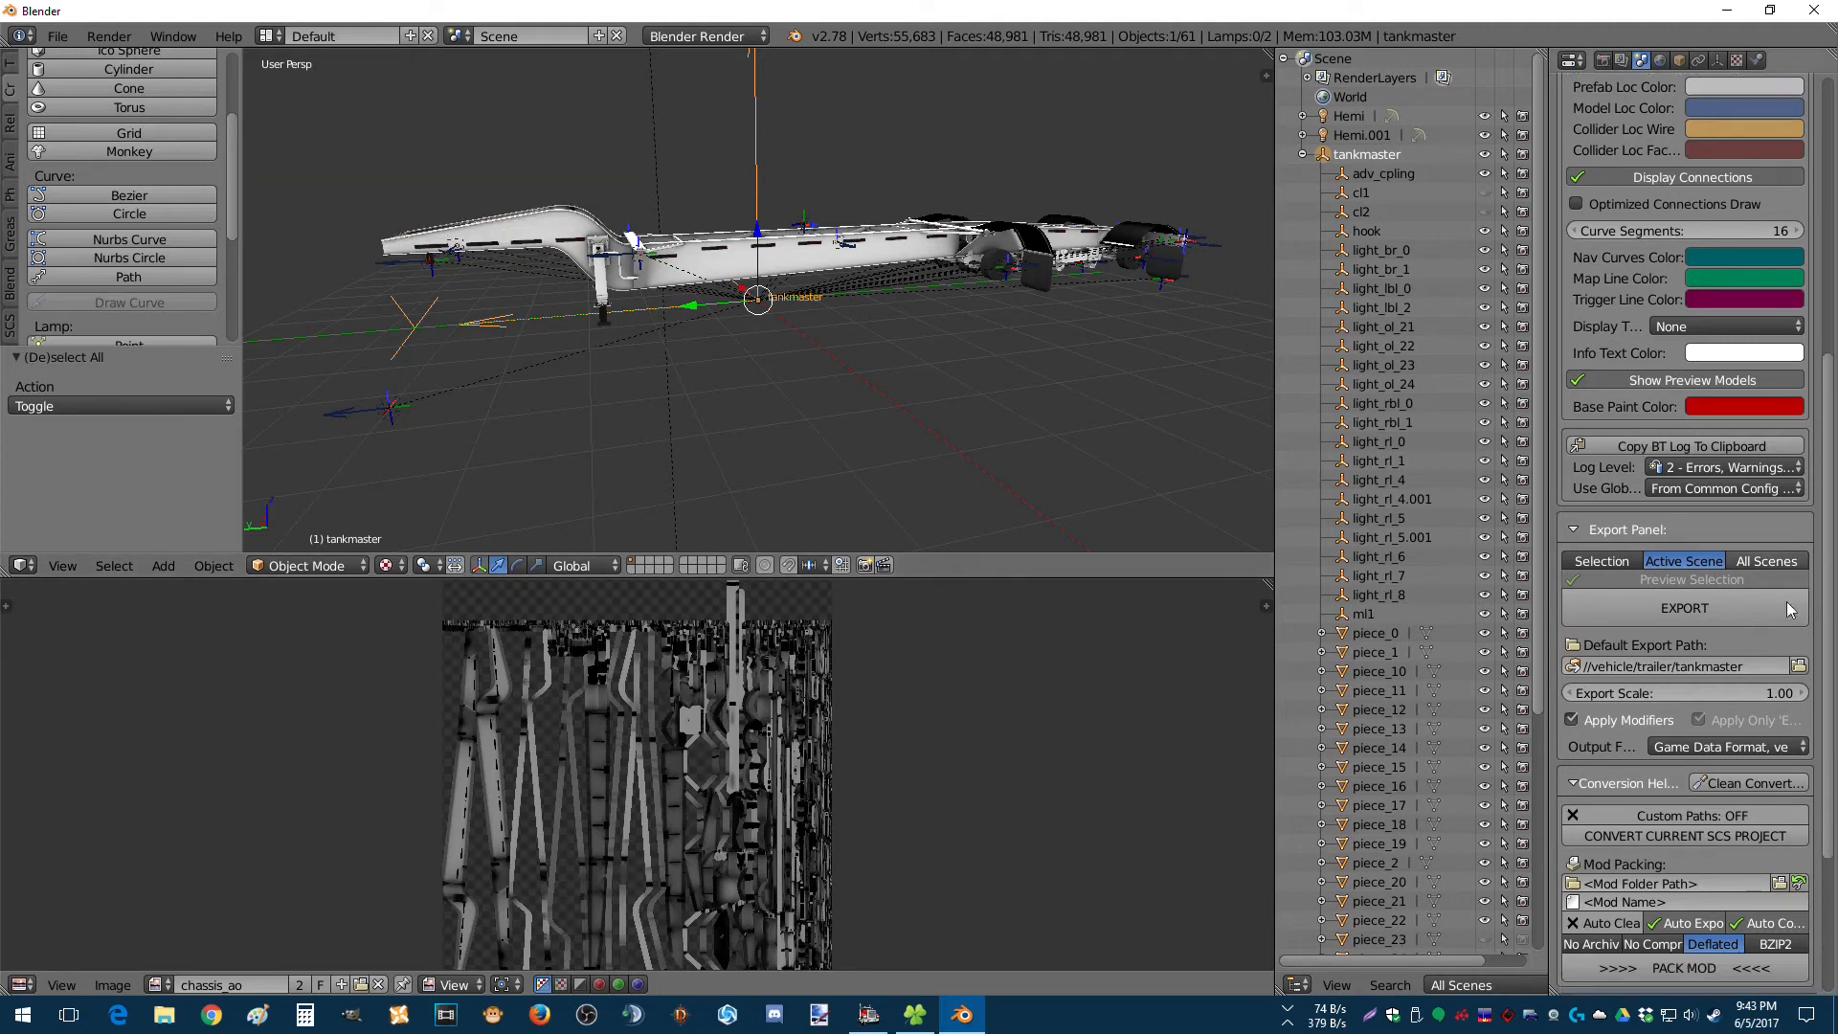
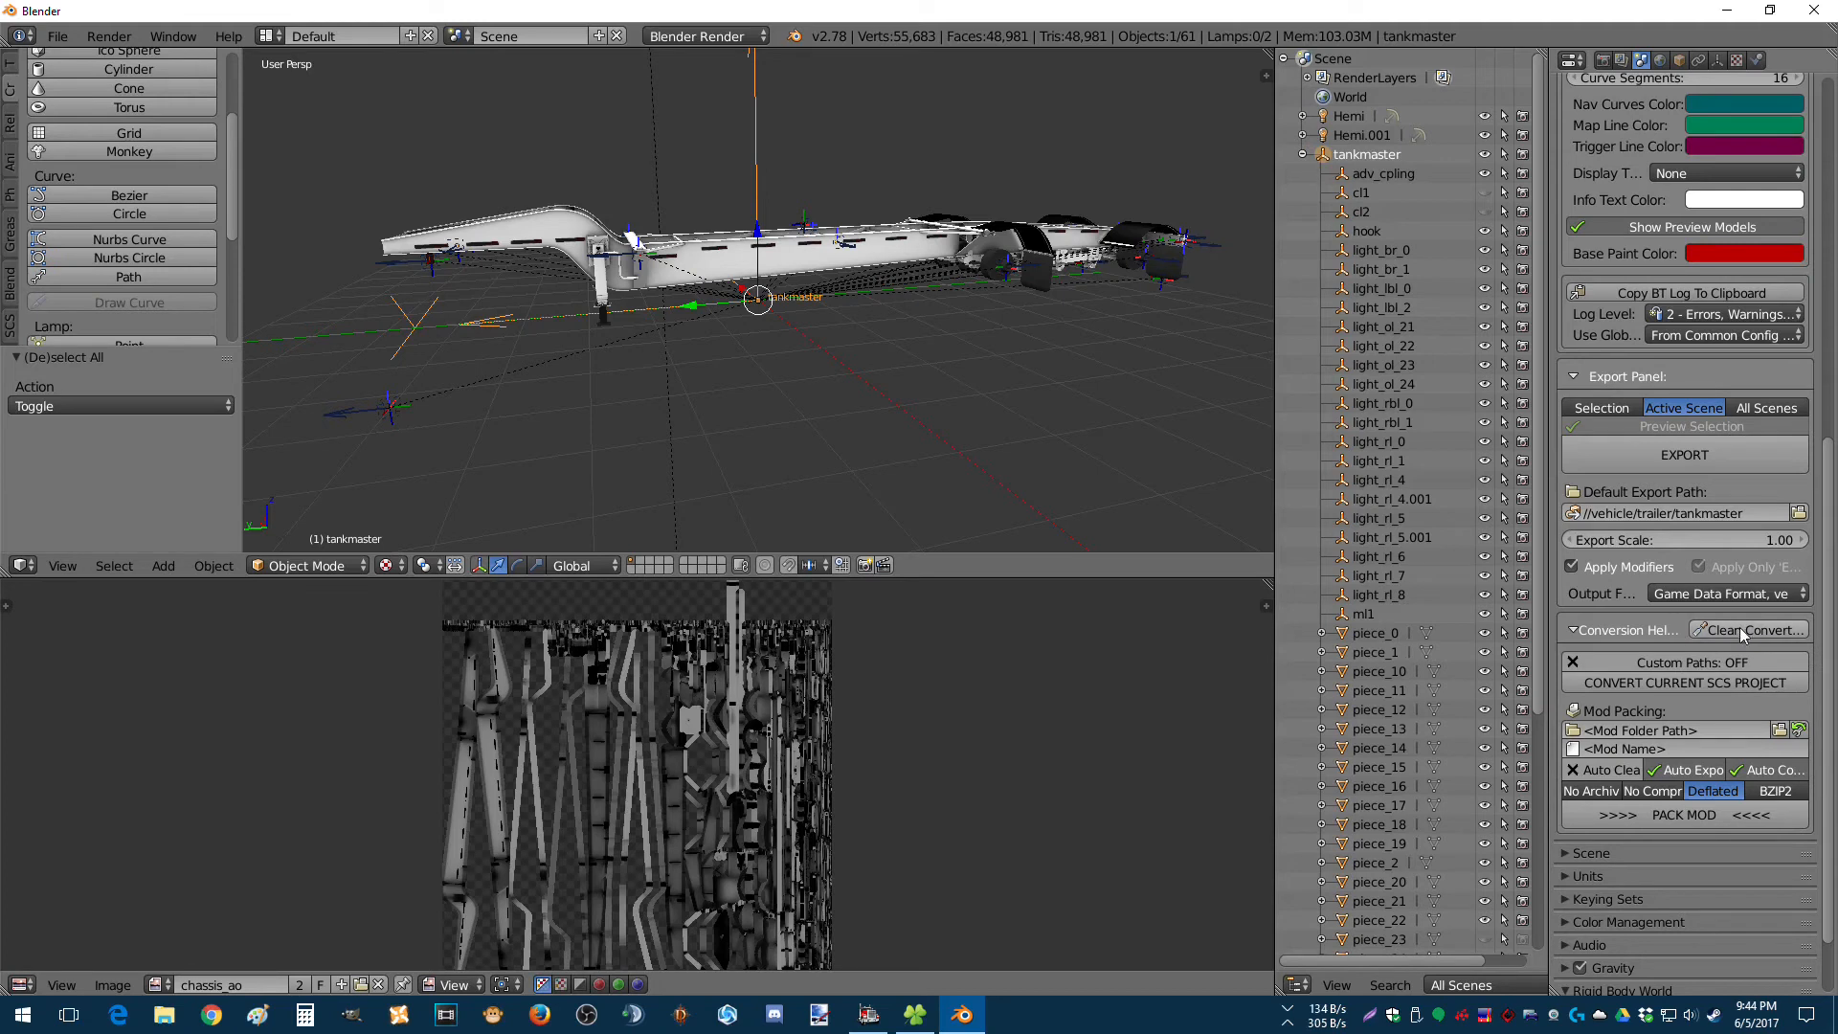
Convert the current SCS project, and switch to File Explorer to open D:\Downloads\conversion_tools_2_3.
click(1677, 682)
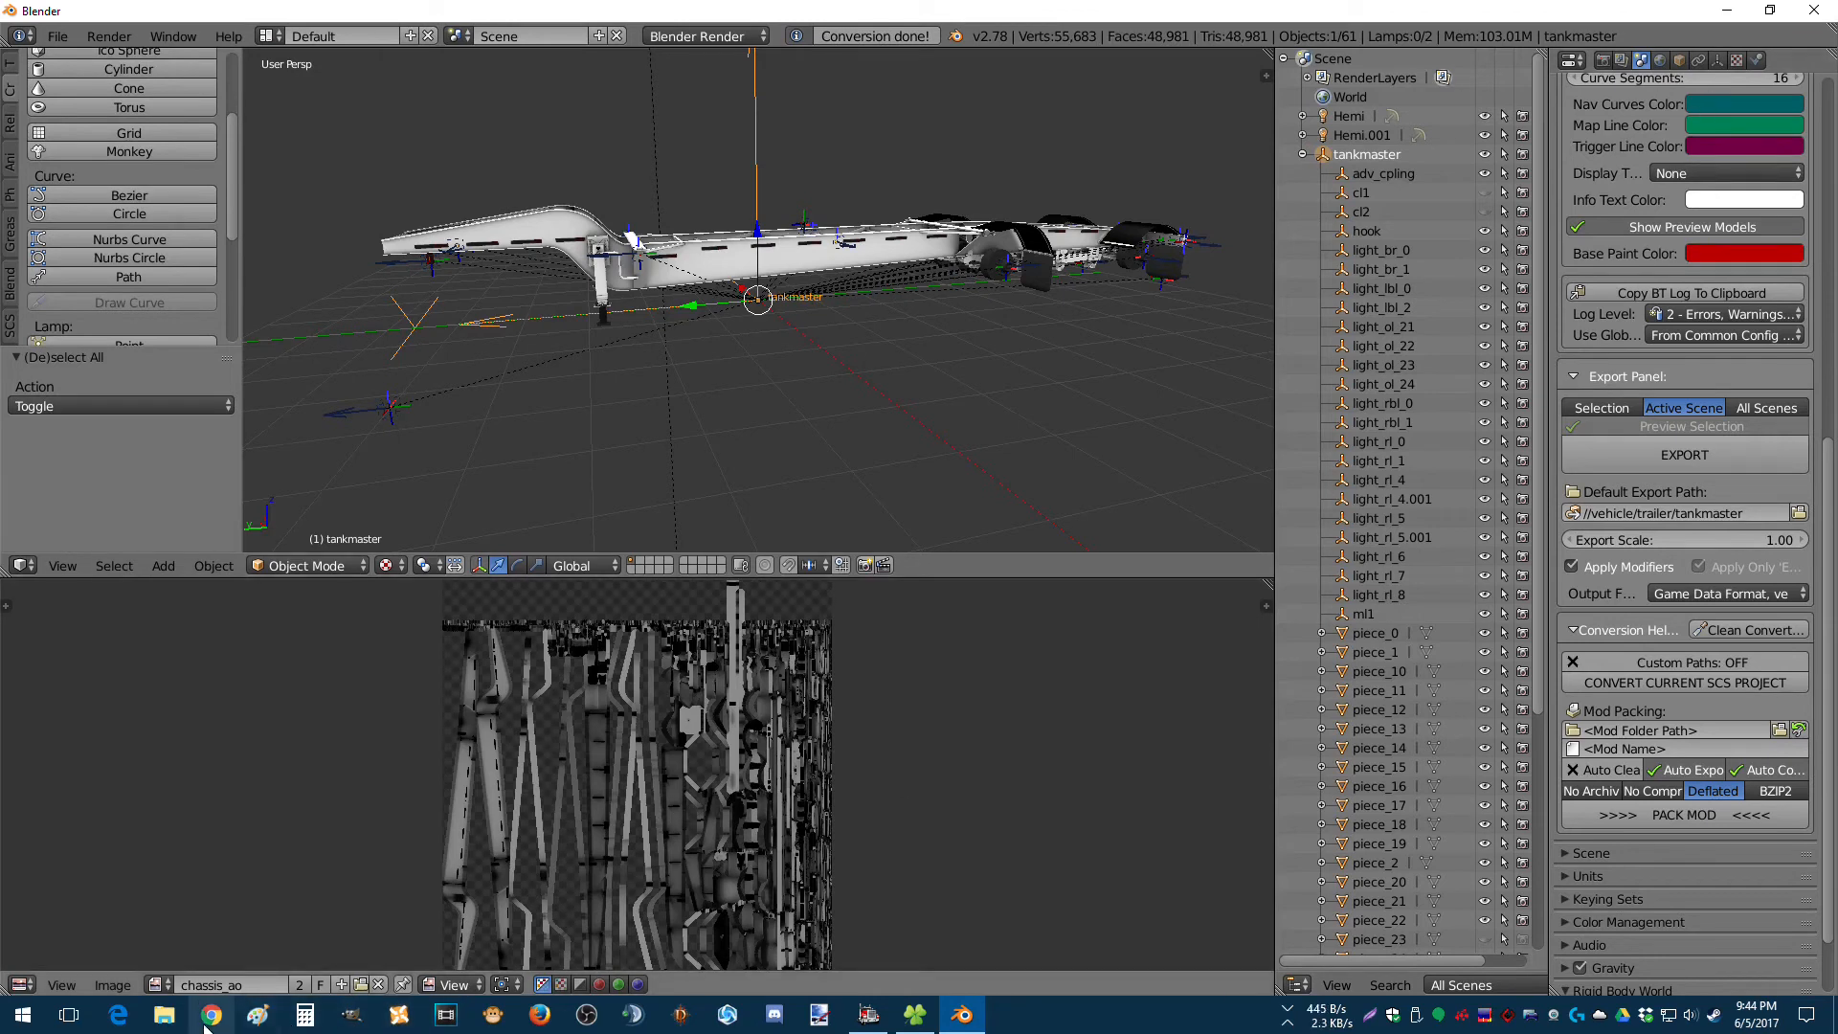
click(173, 1015)
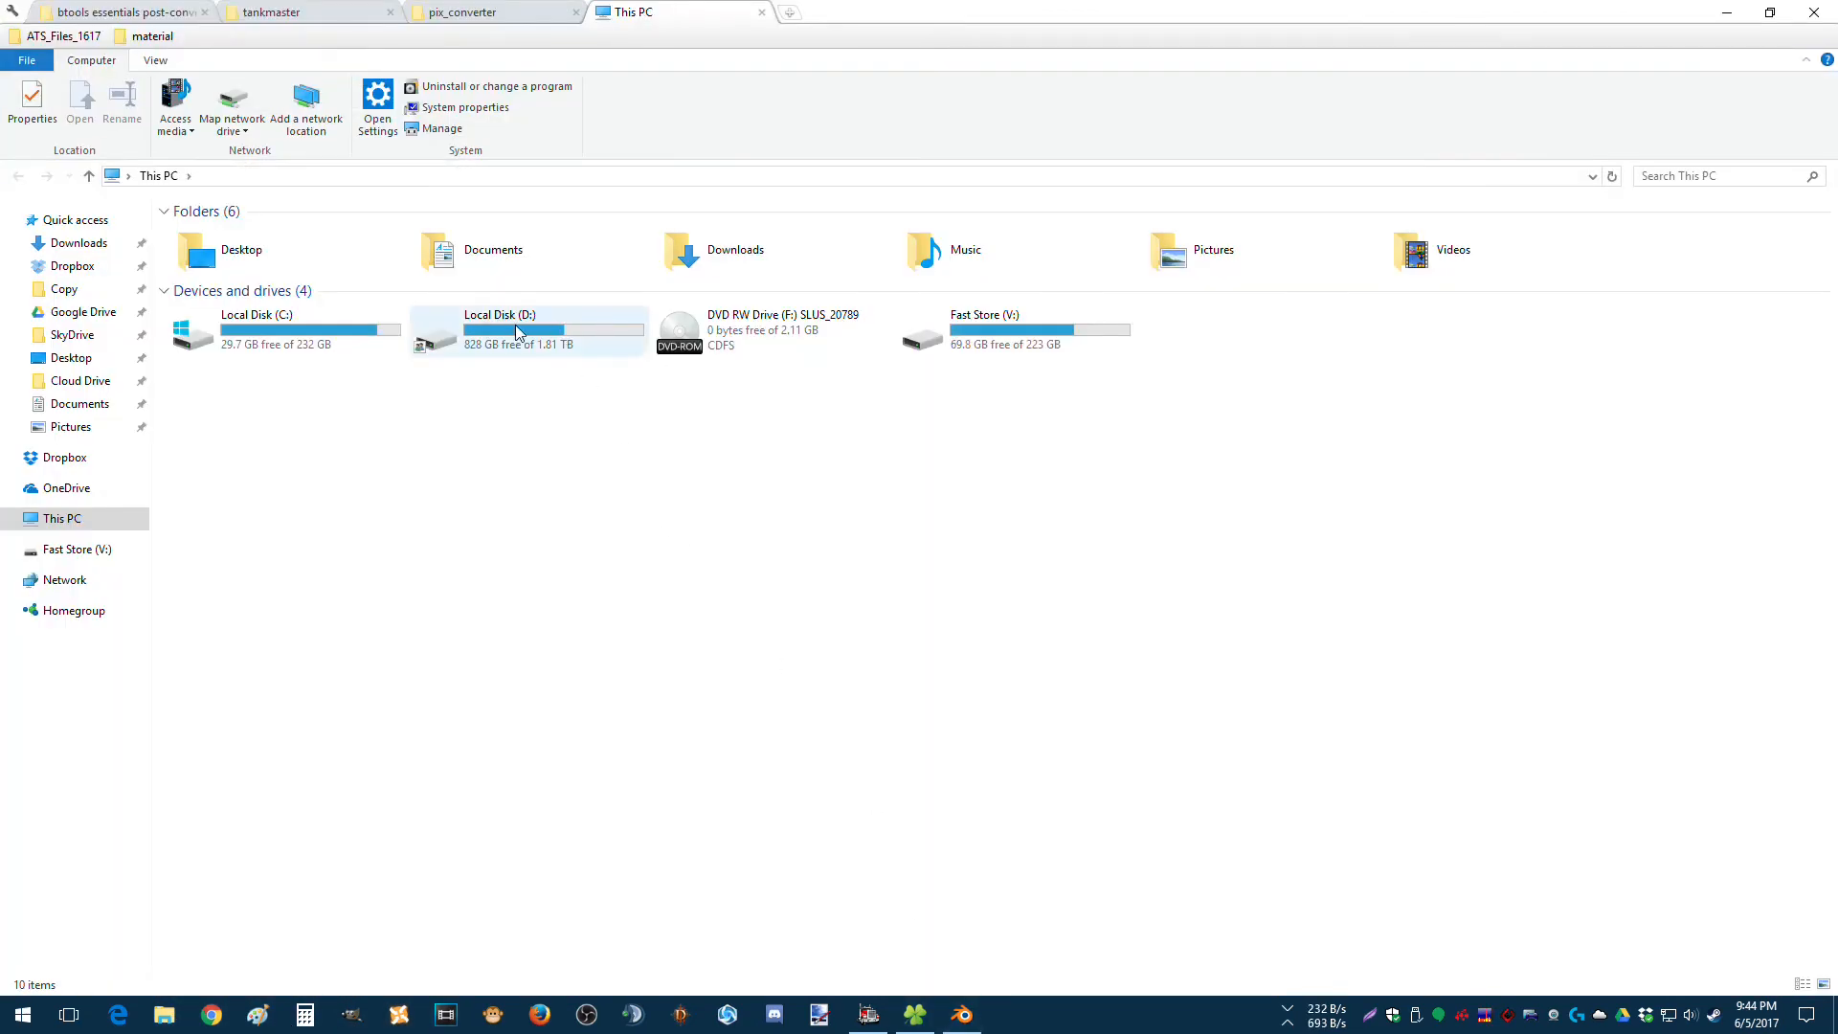
double_click(496, 346)
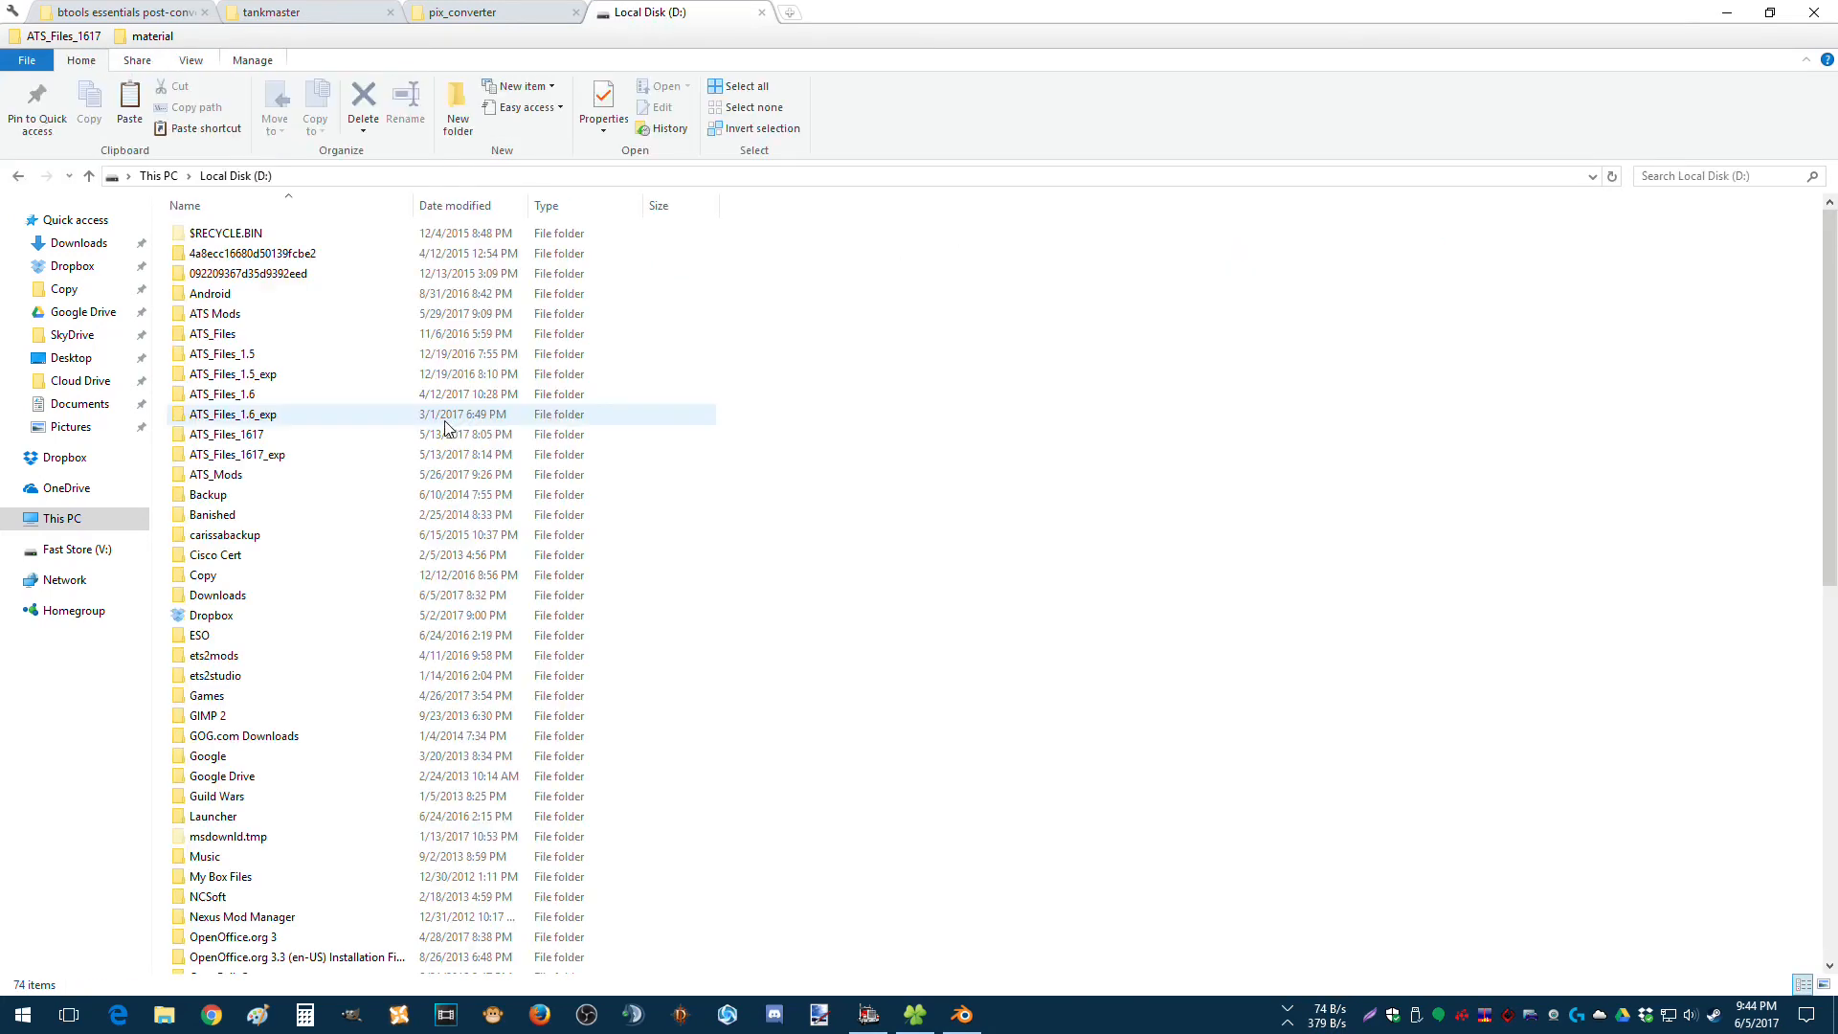
double_click(218, 596)
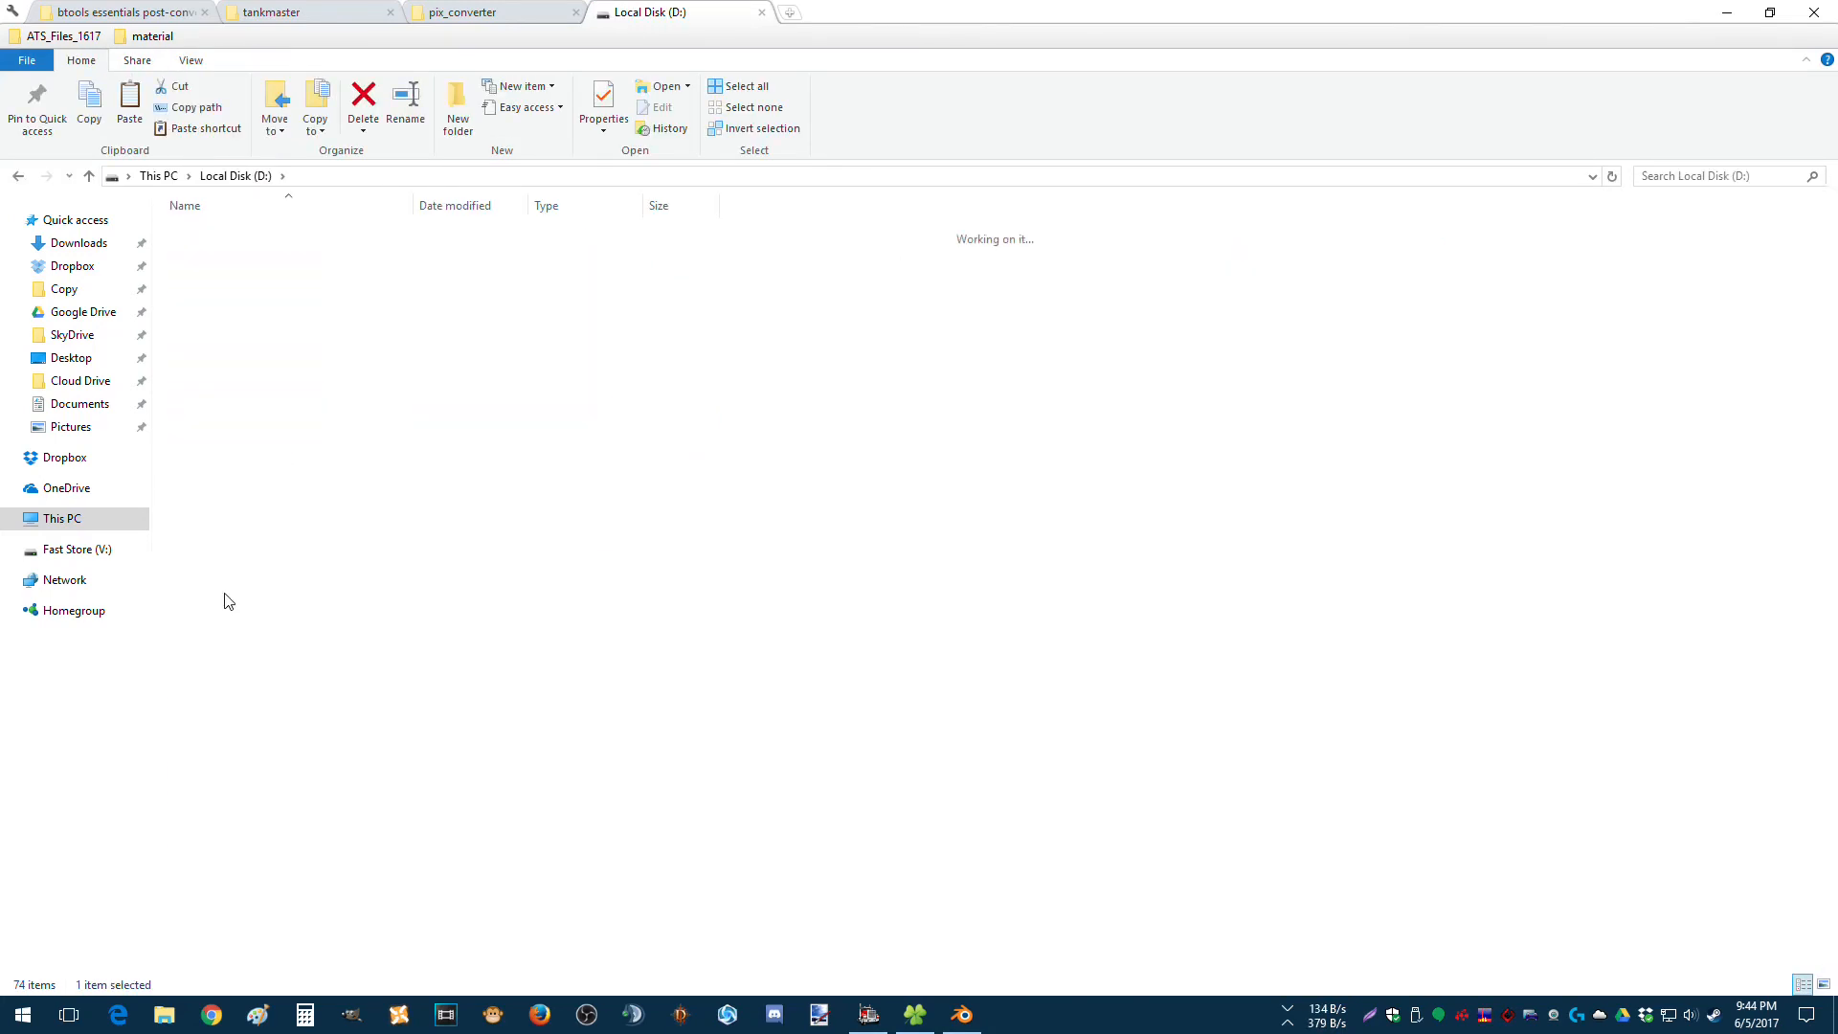
double_click(276, 379)
click(274, 379)
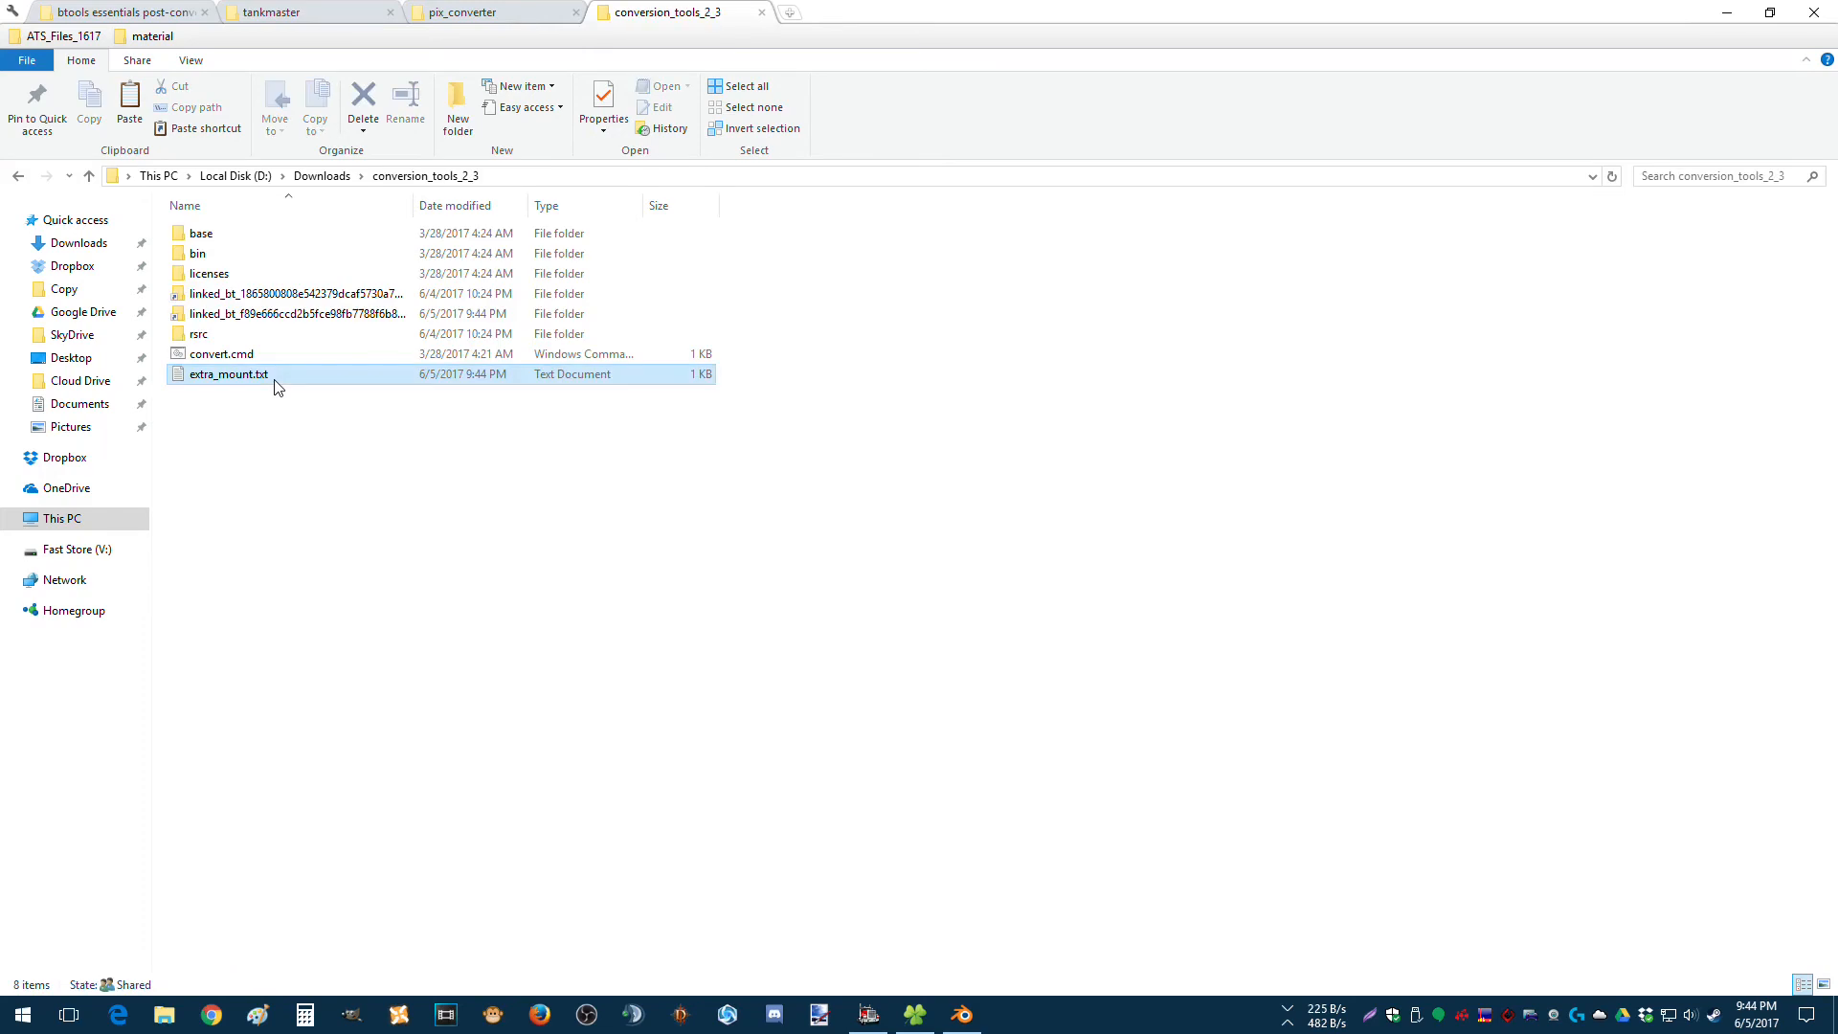
click(221, 341)
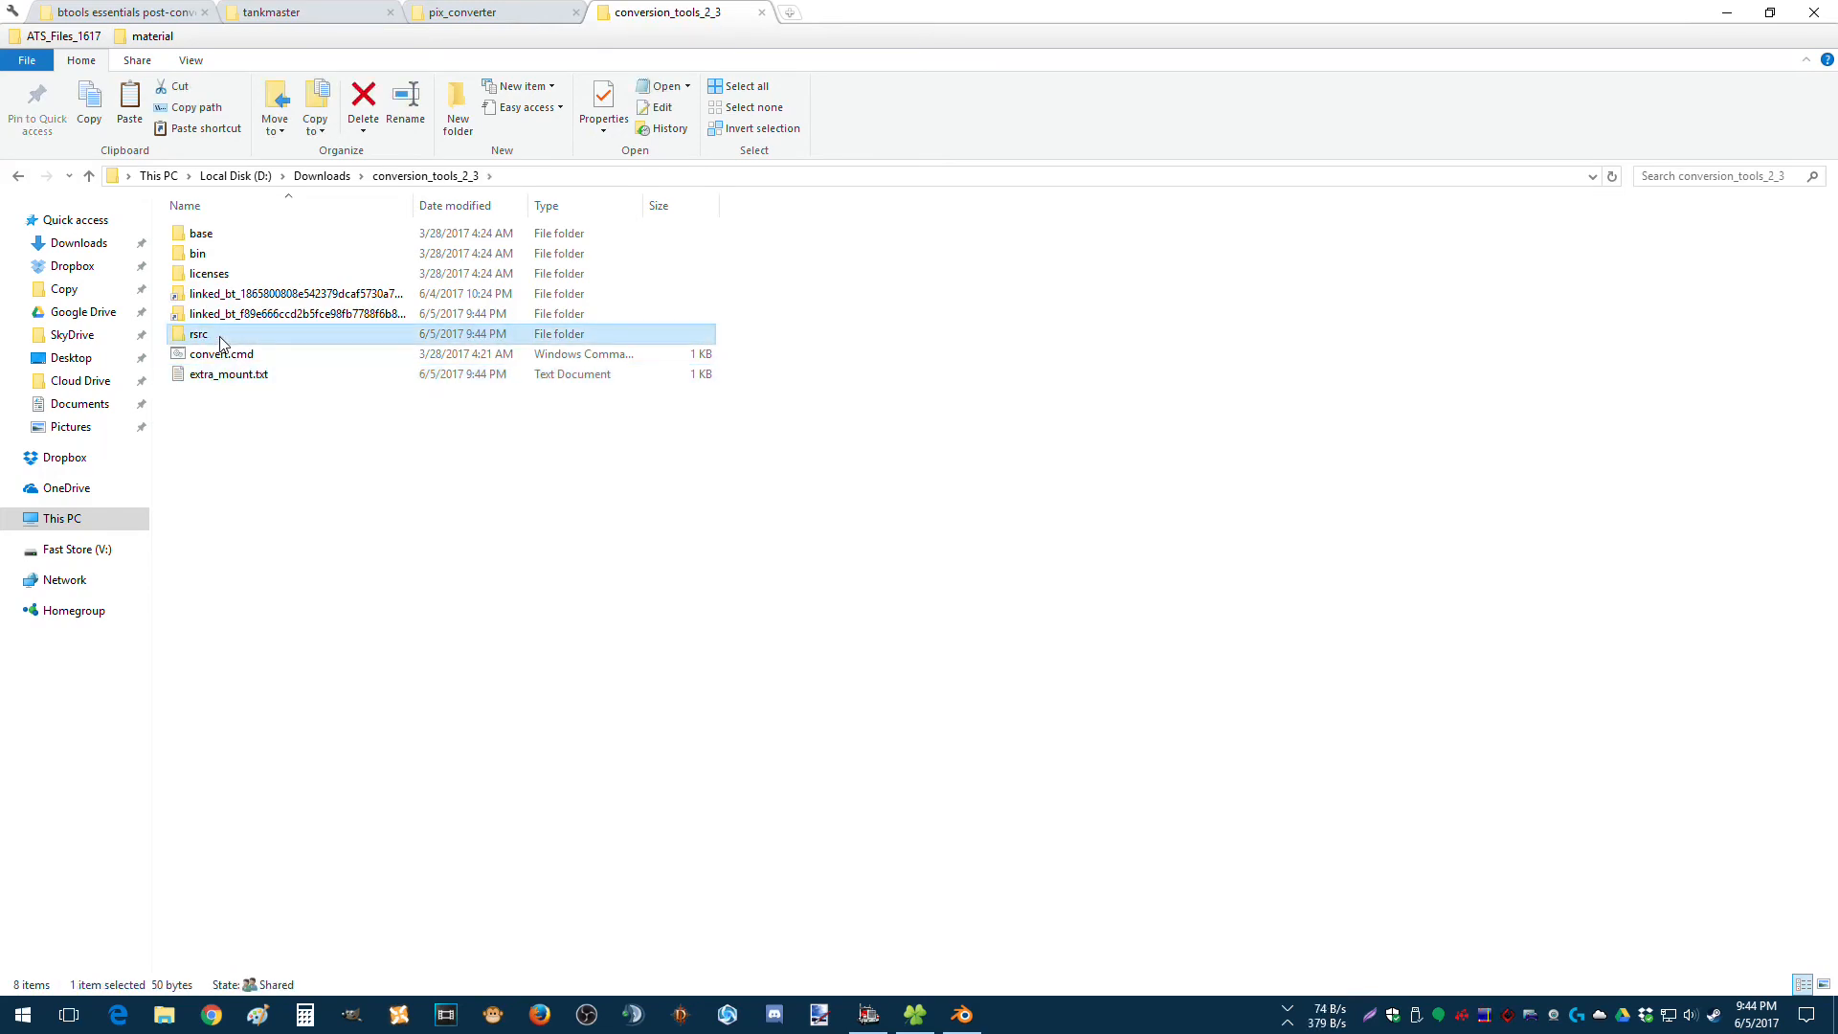
double_click(221, 341)
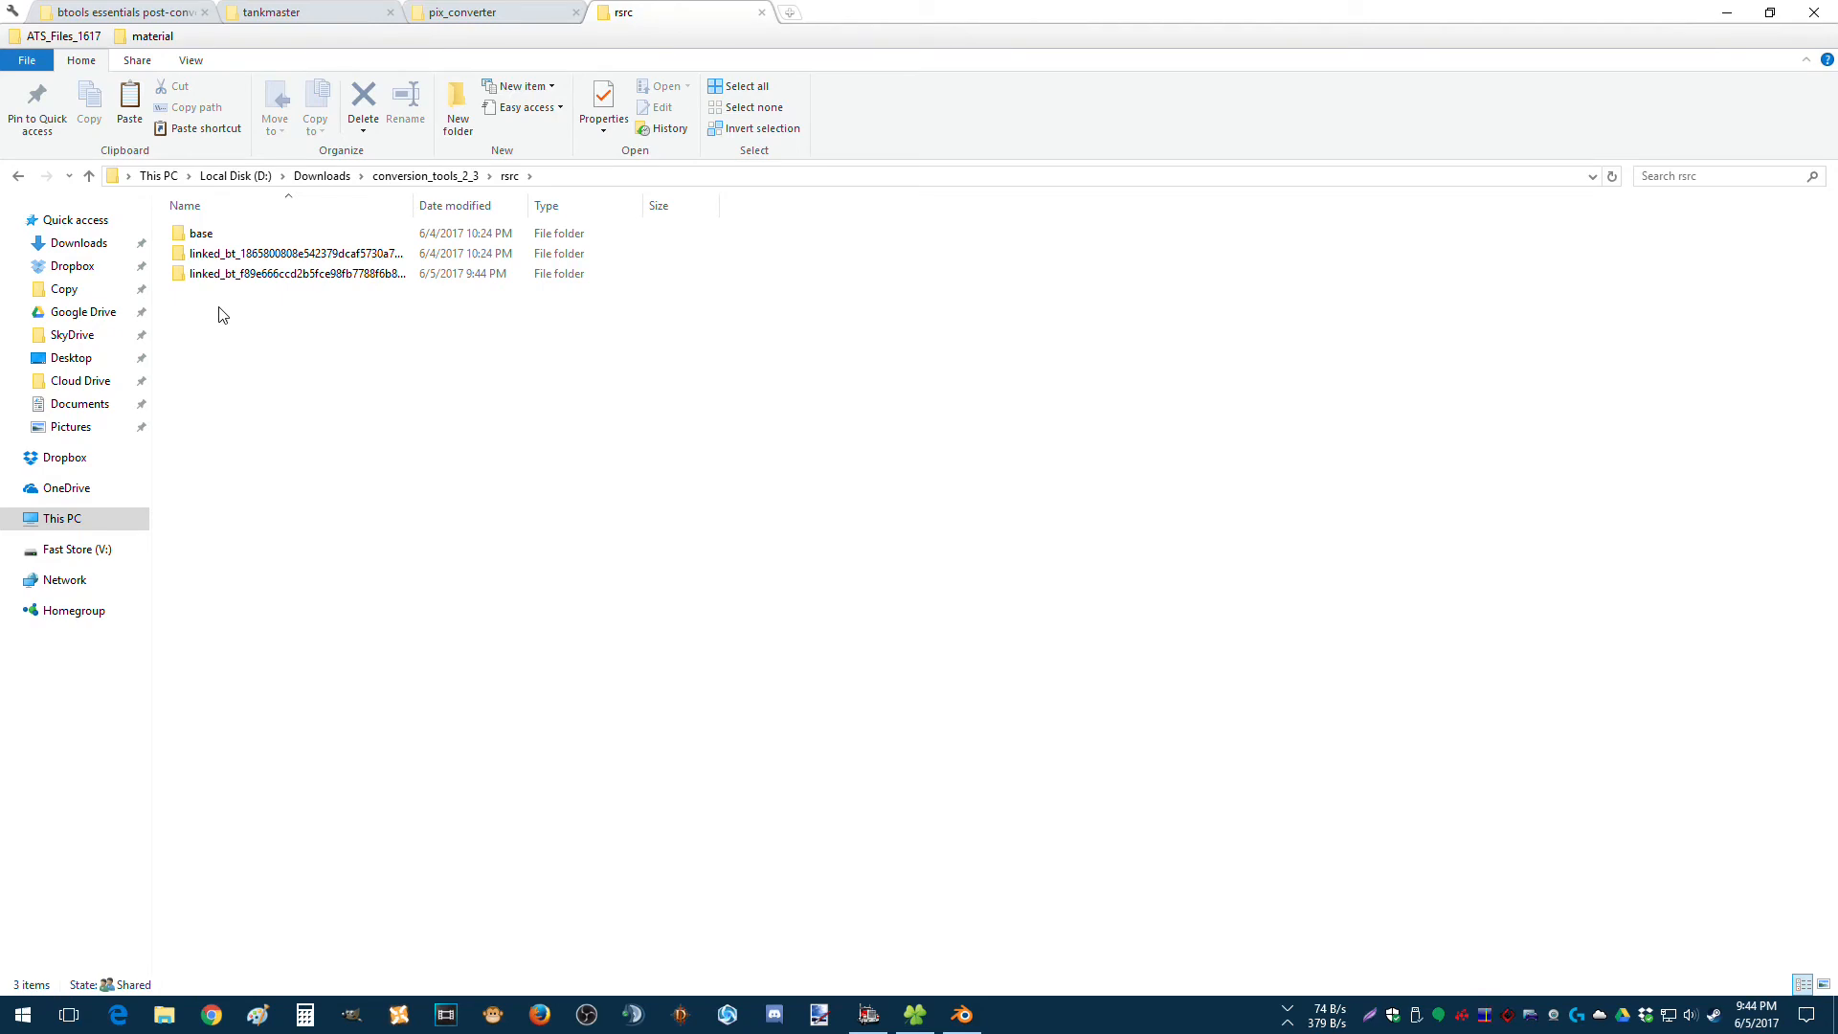
double_click(218, 276)
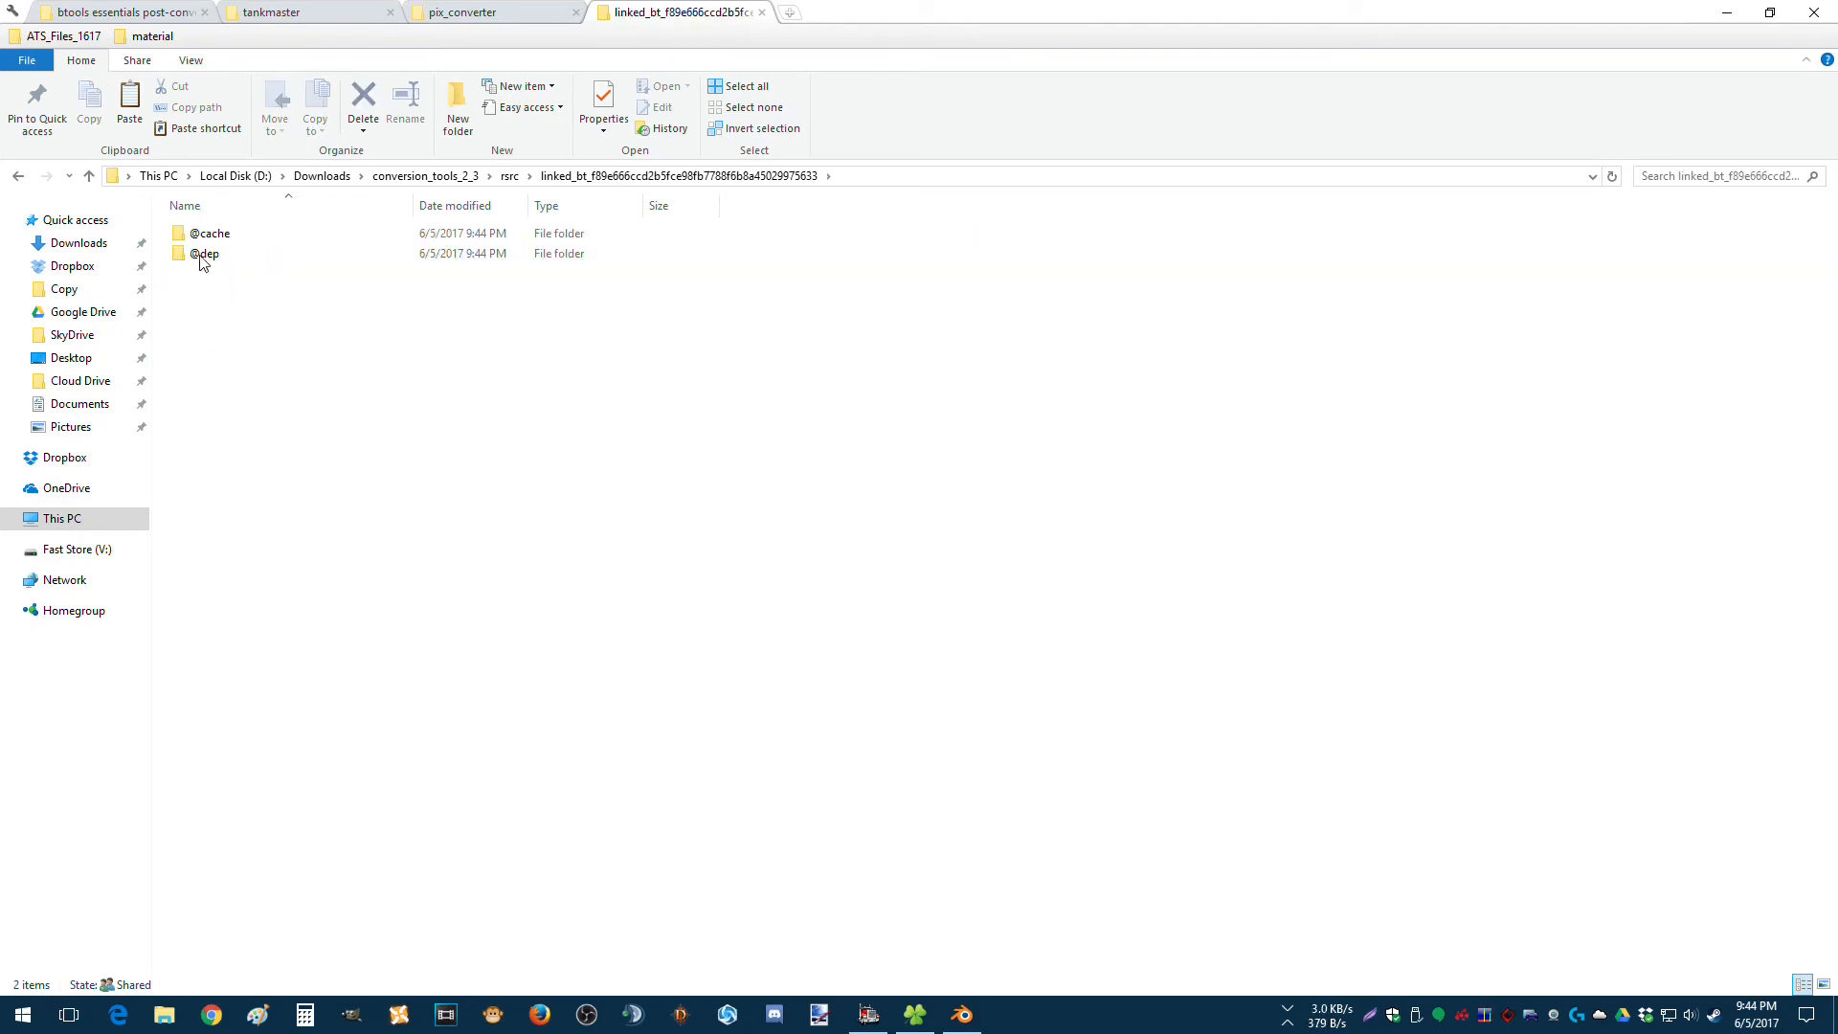
double_click(446, 236)
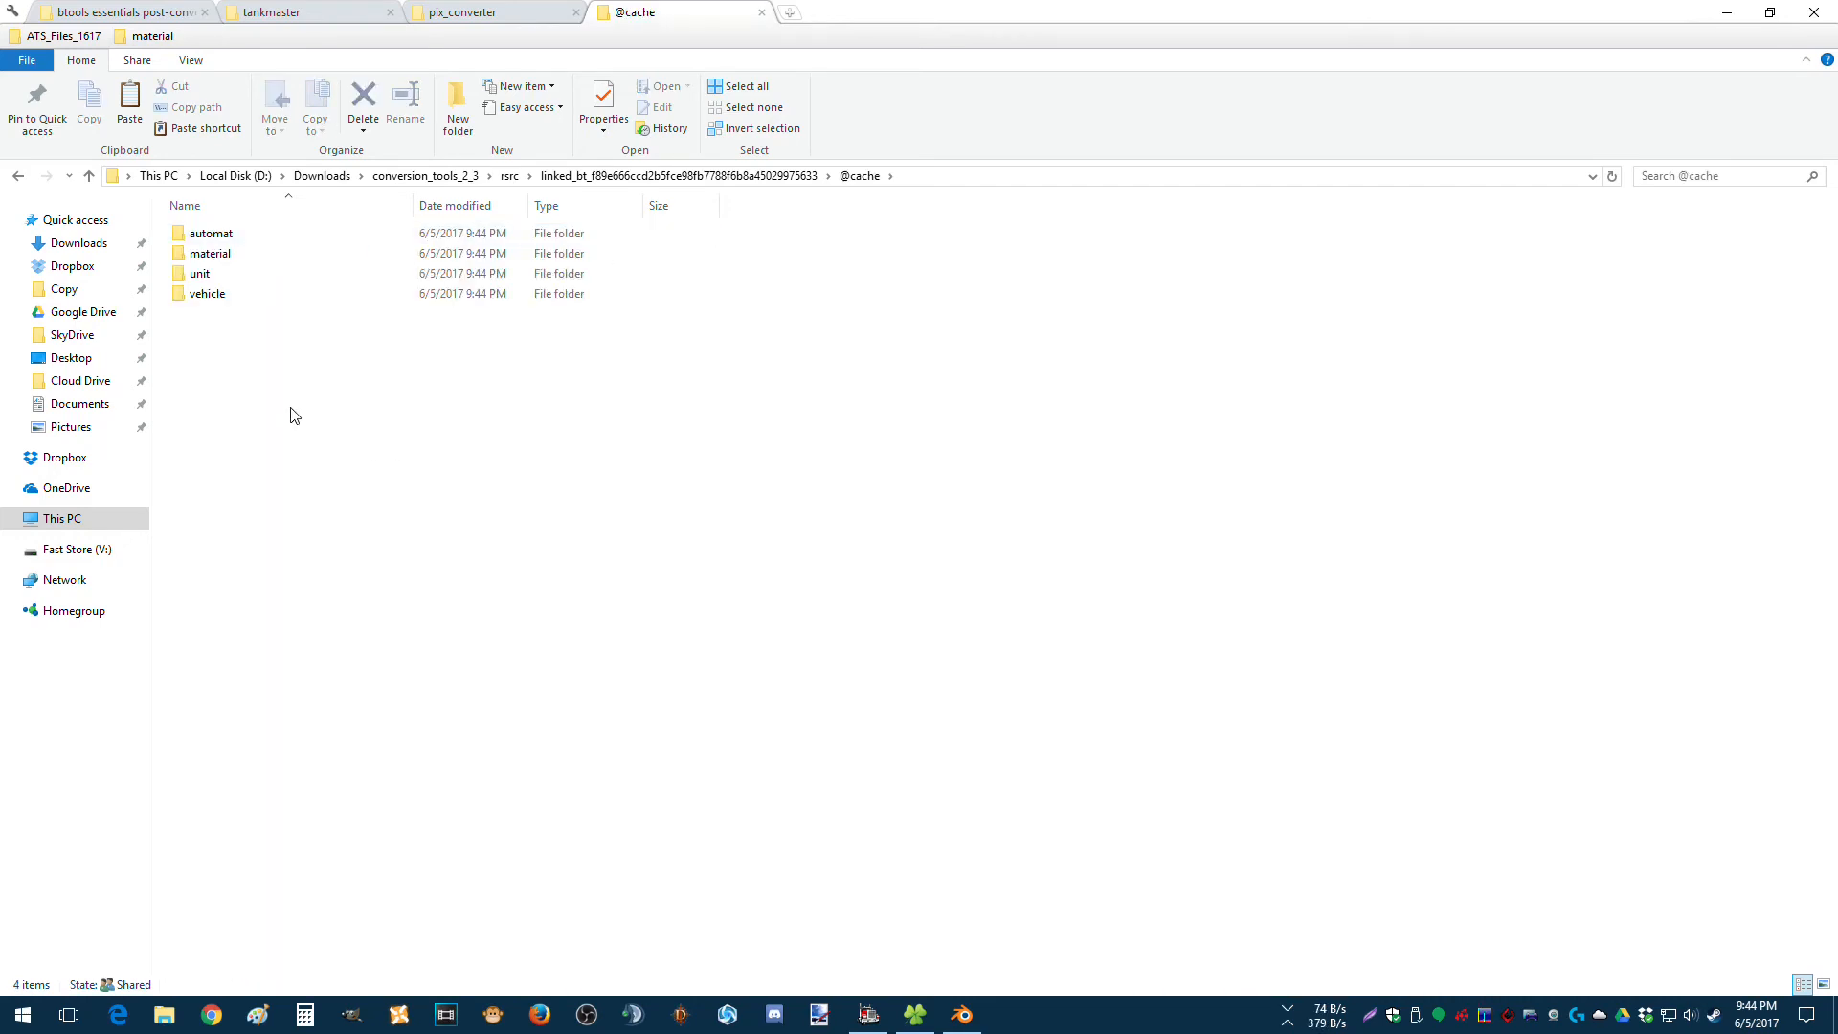
double_click(203, 295)
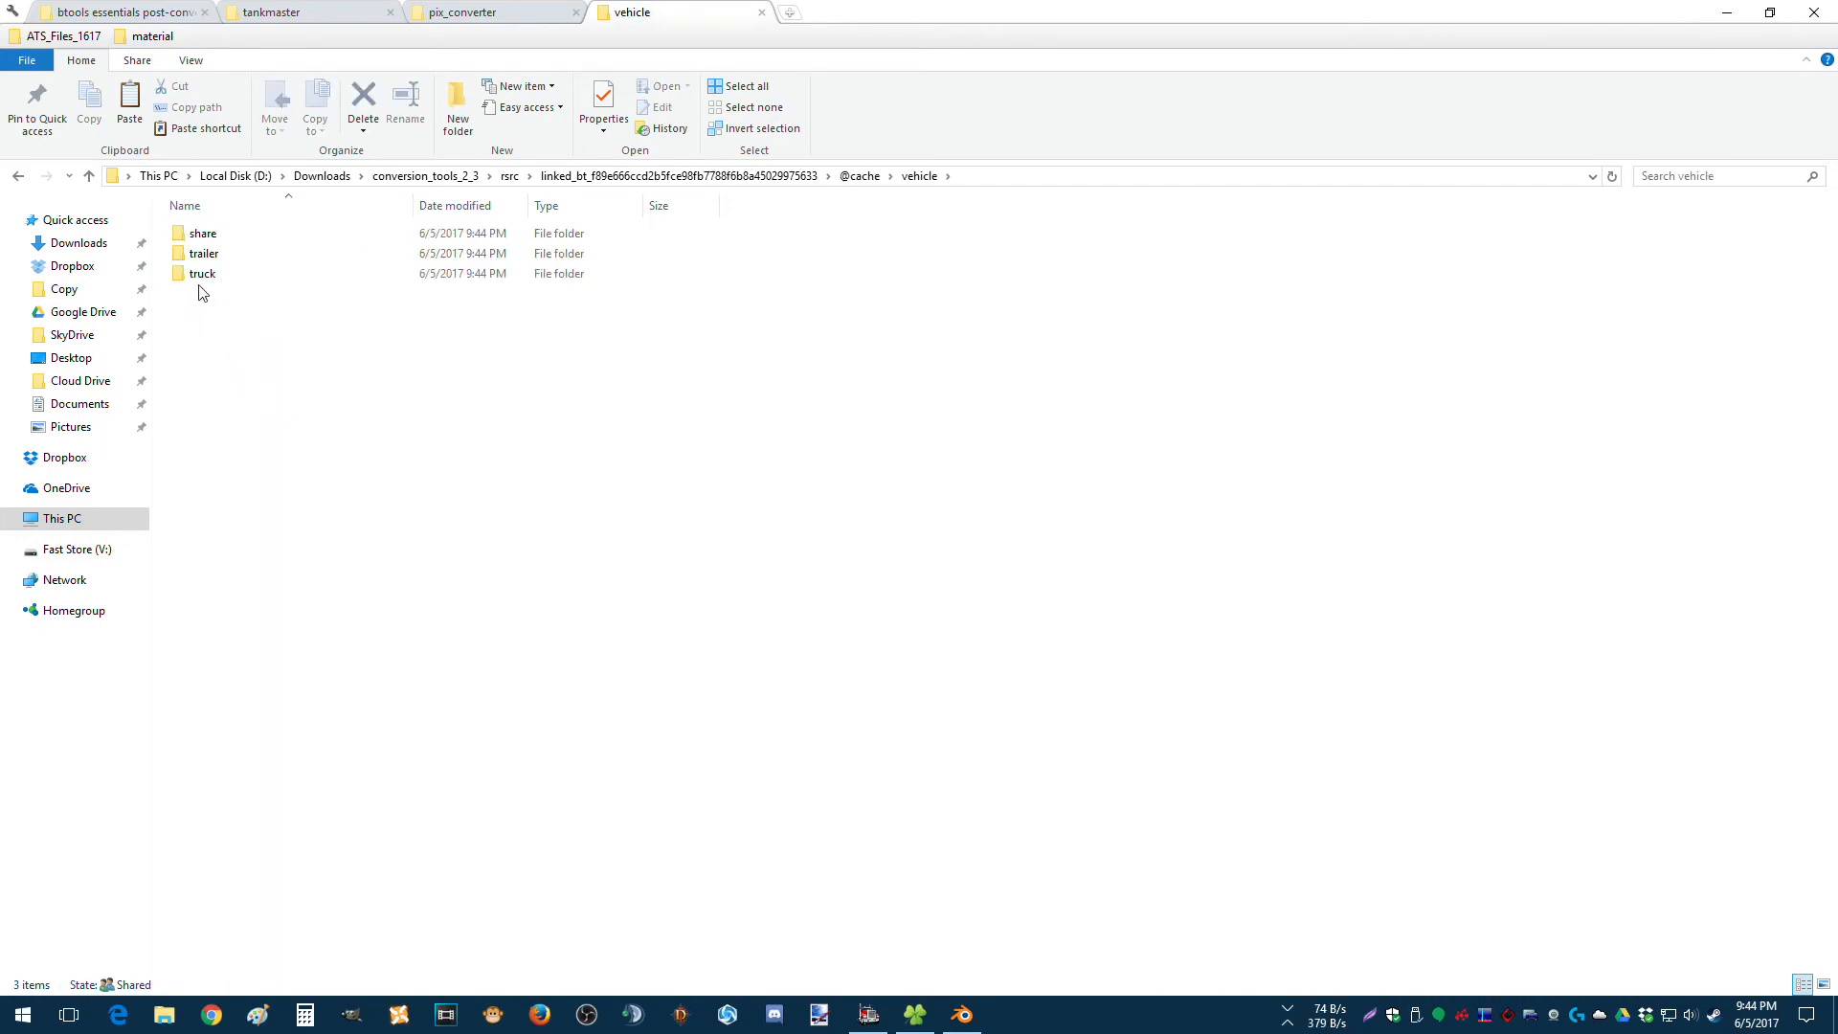
double_click(199, 256)
double_click(197, 235)
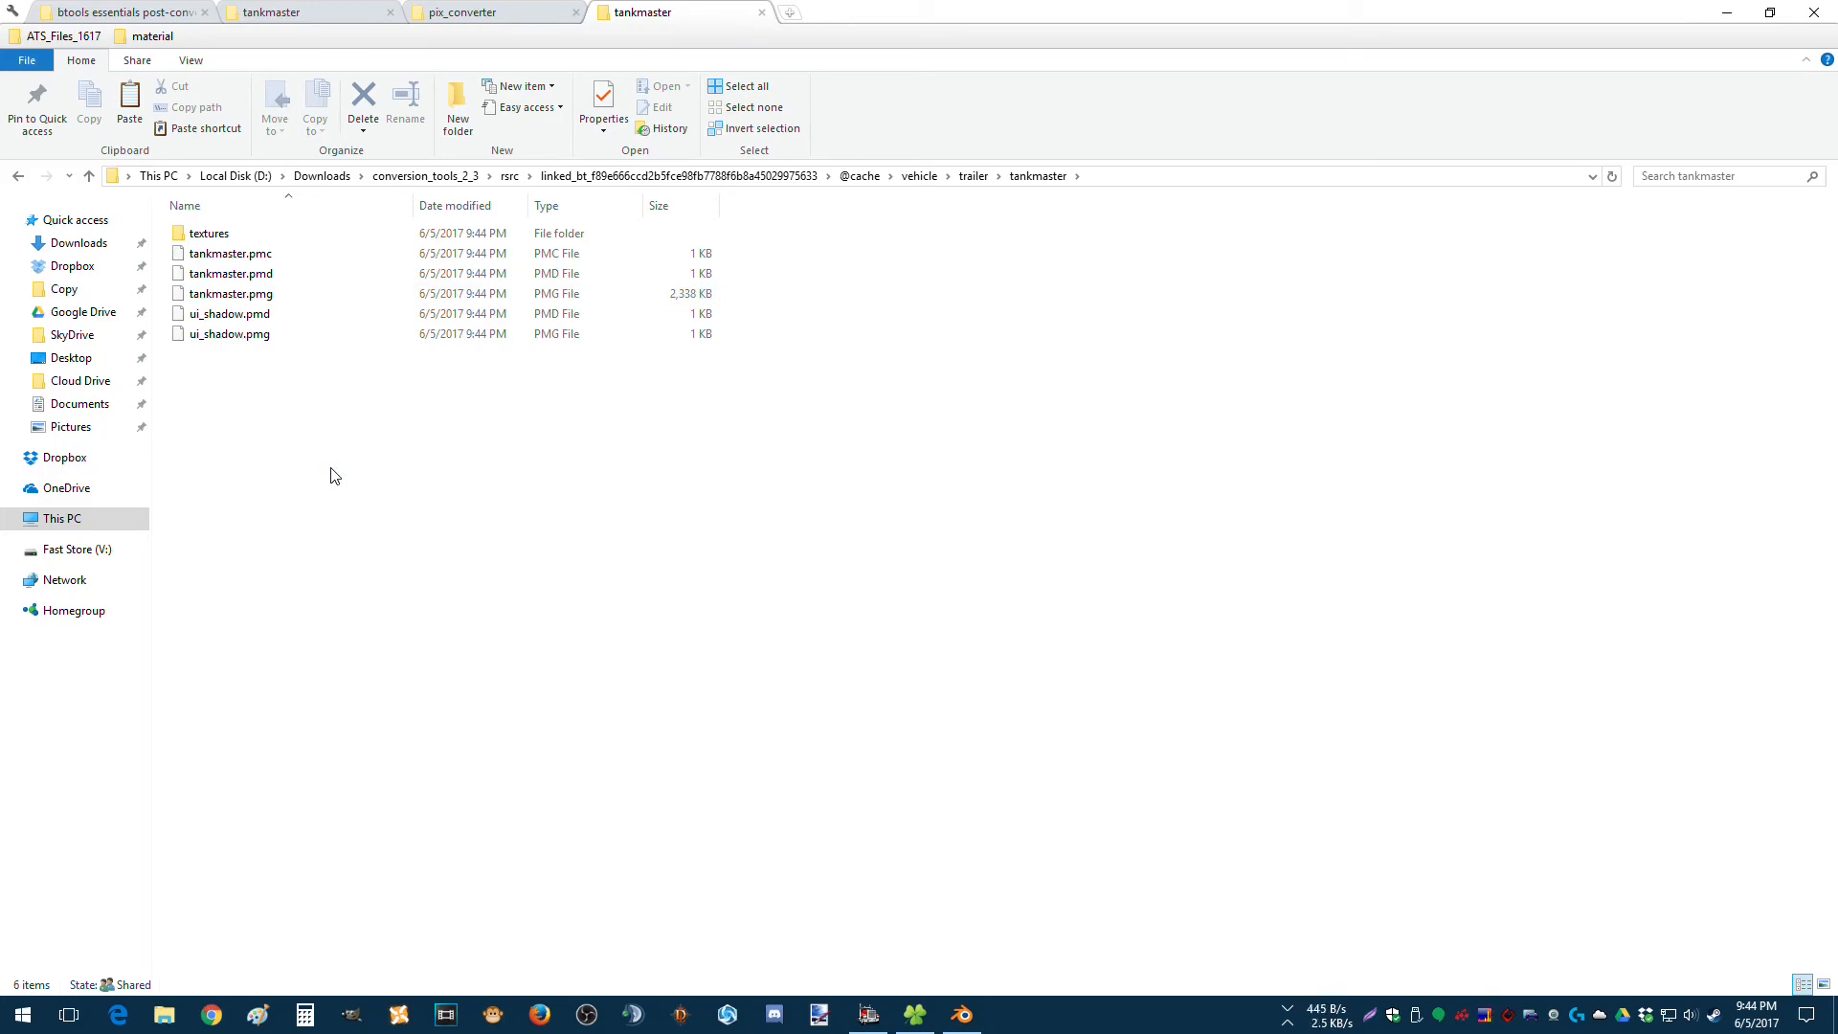
click(17, 177)
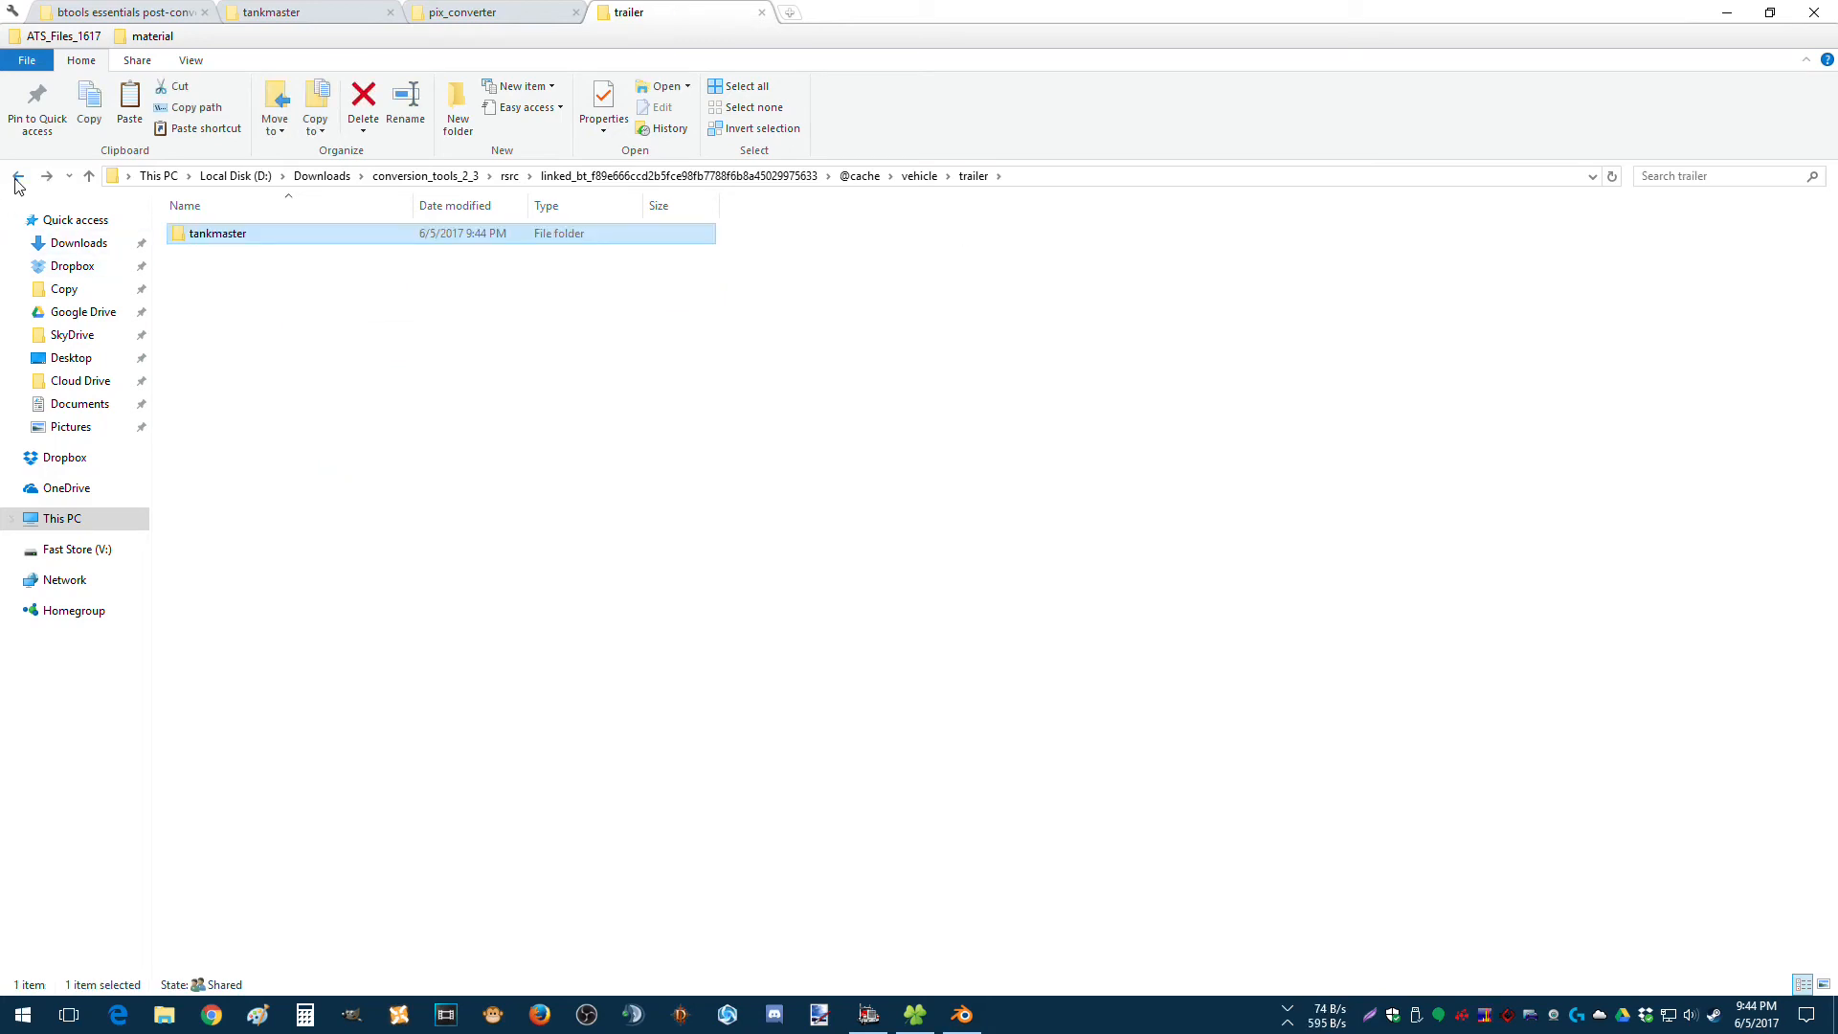
click(18, 177)
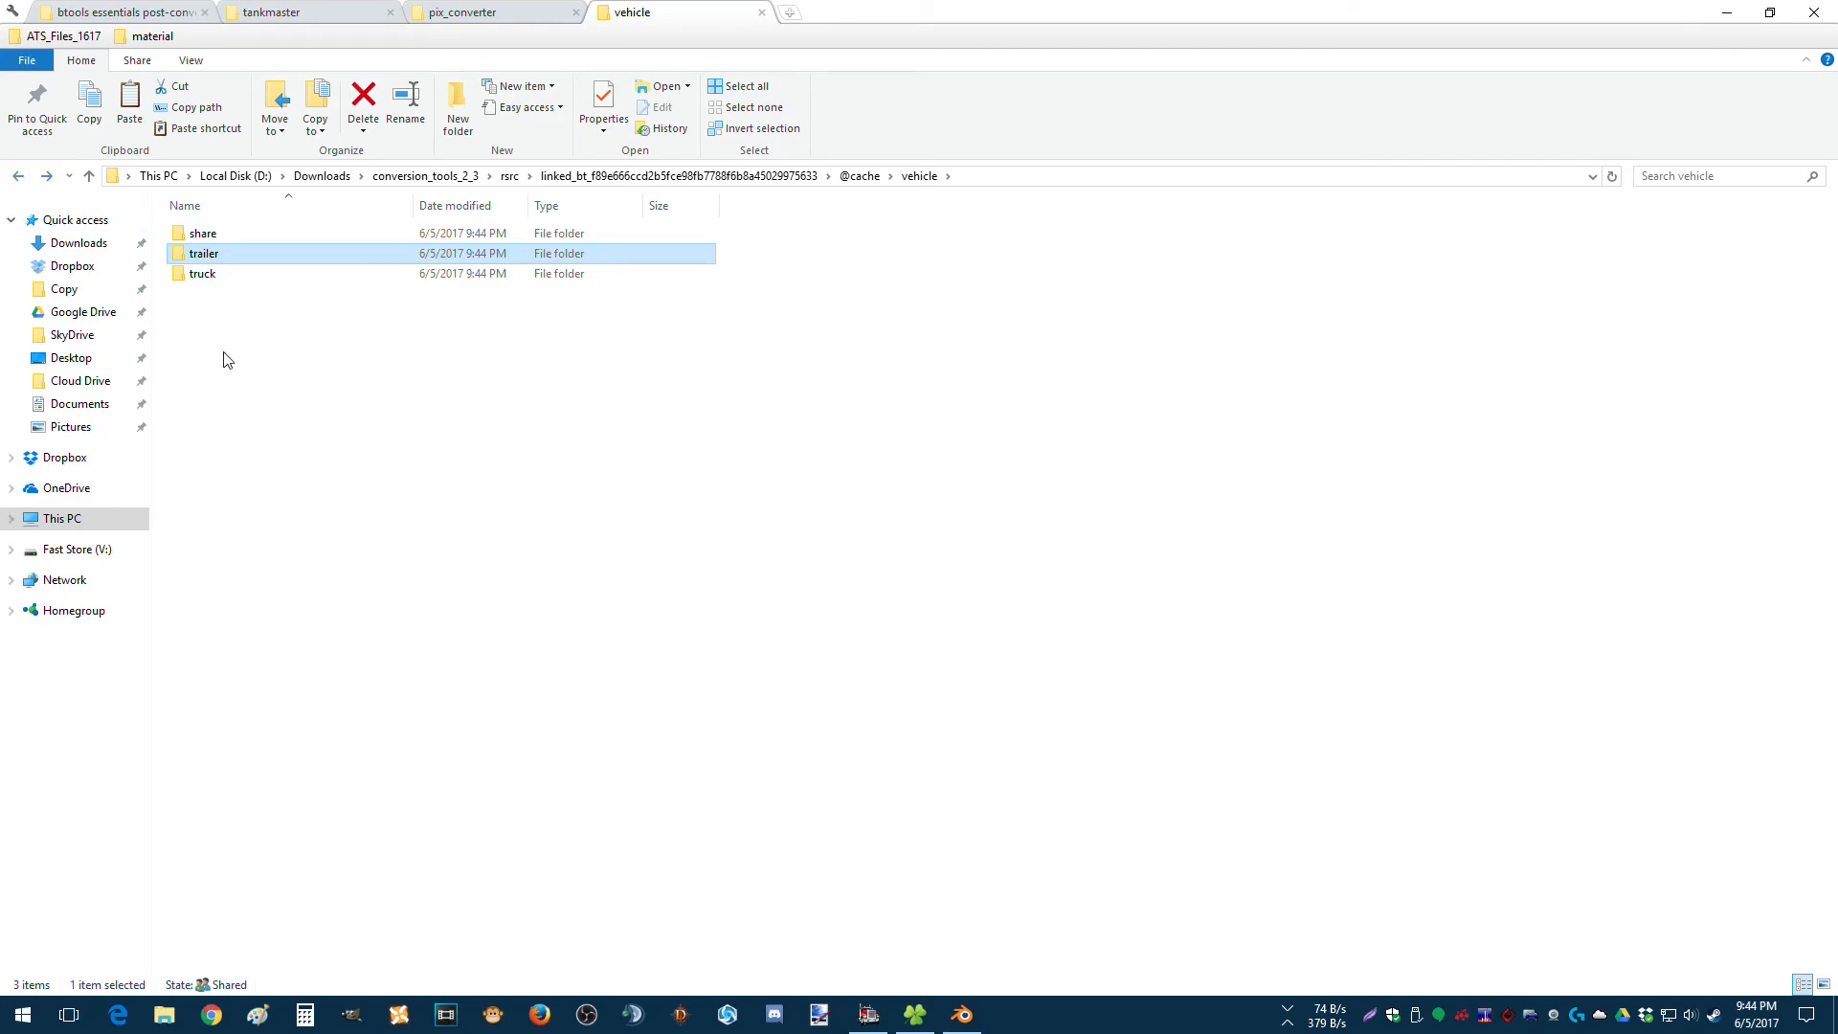
click(199, 276)
click(365, 96)
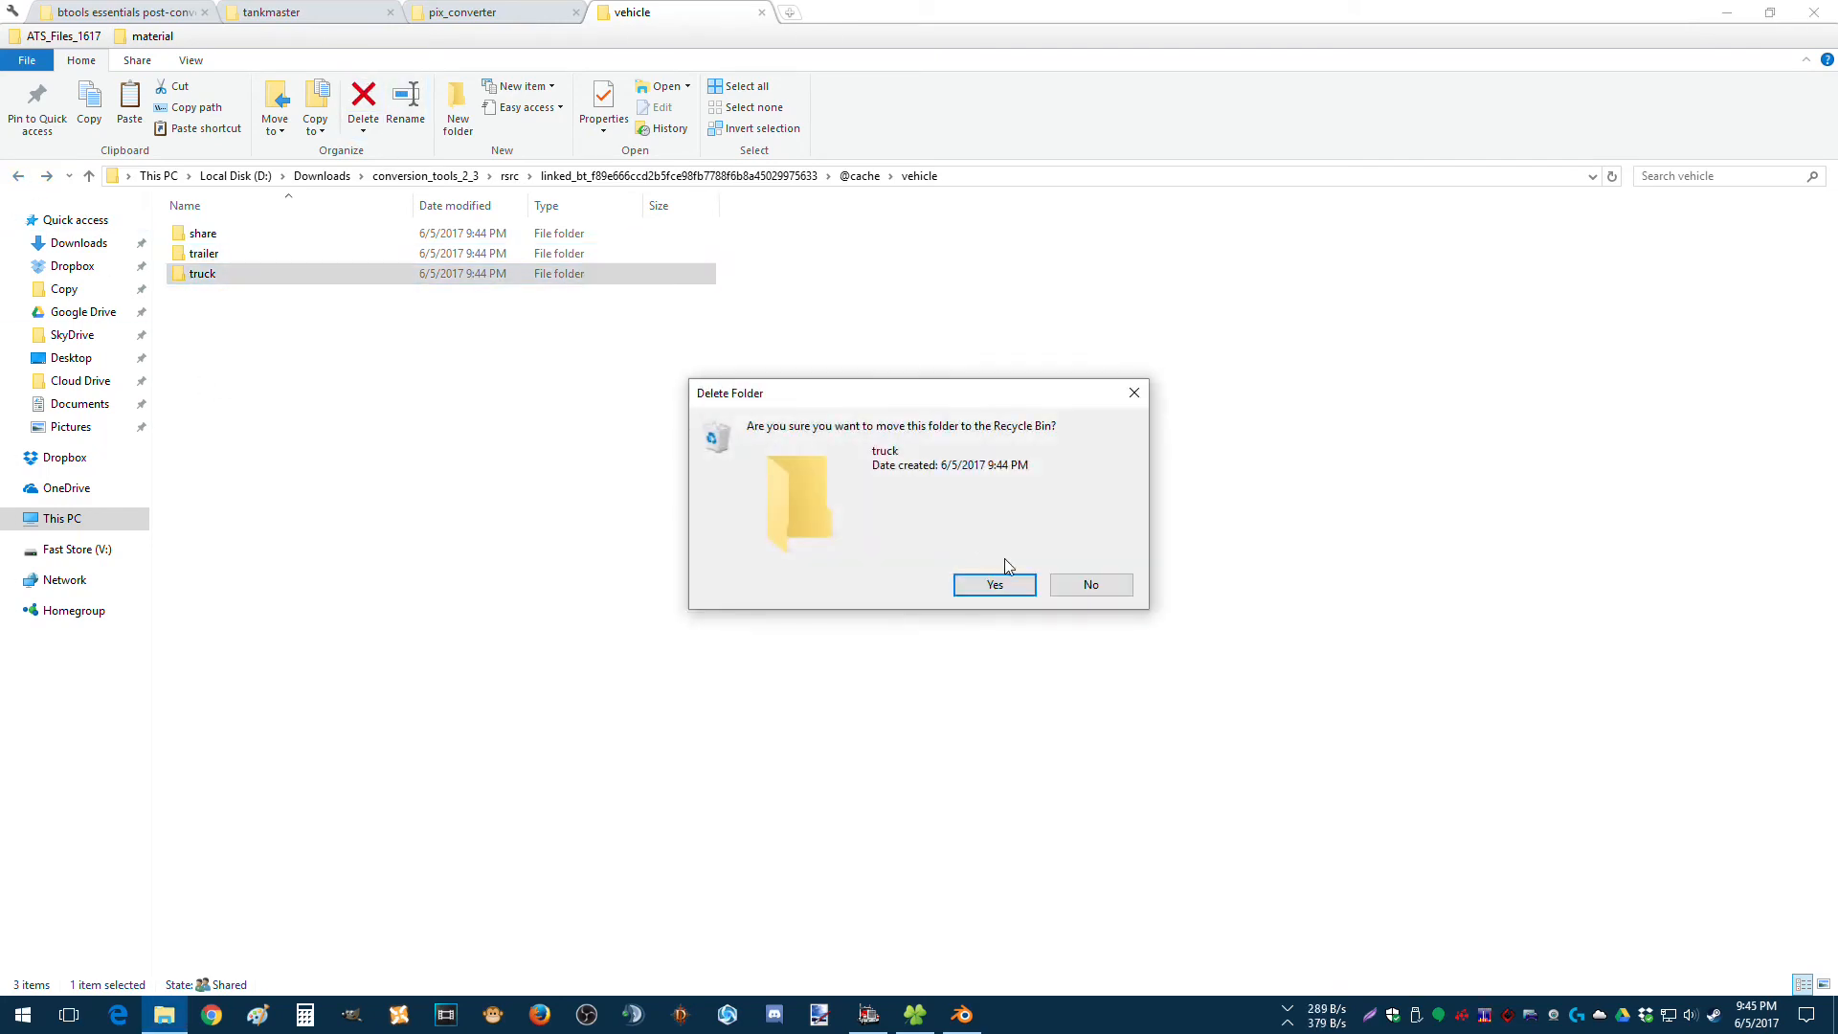
click(995, 584)
click(201, 237)
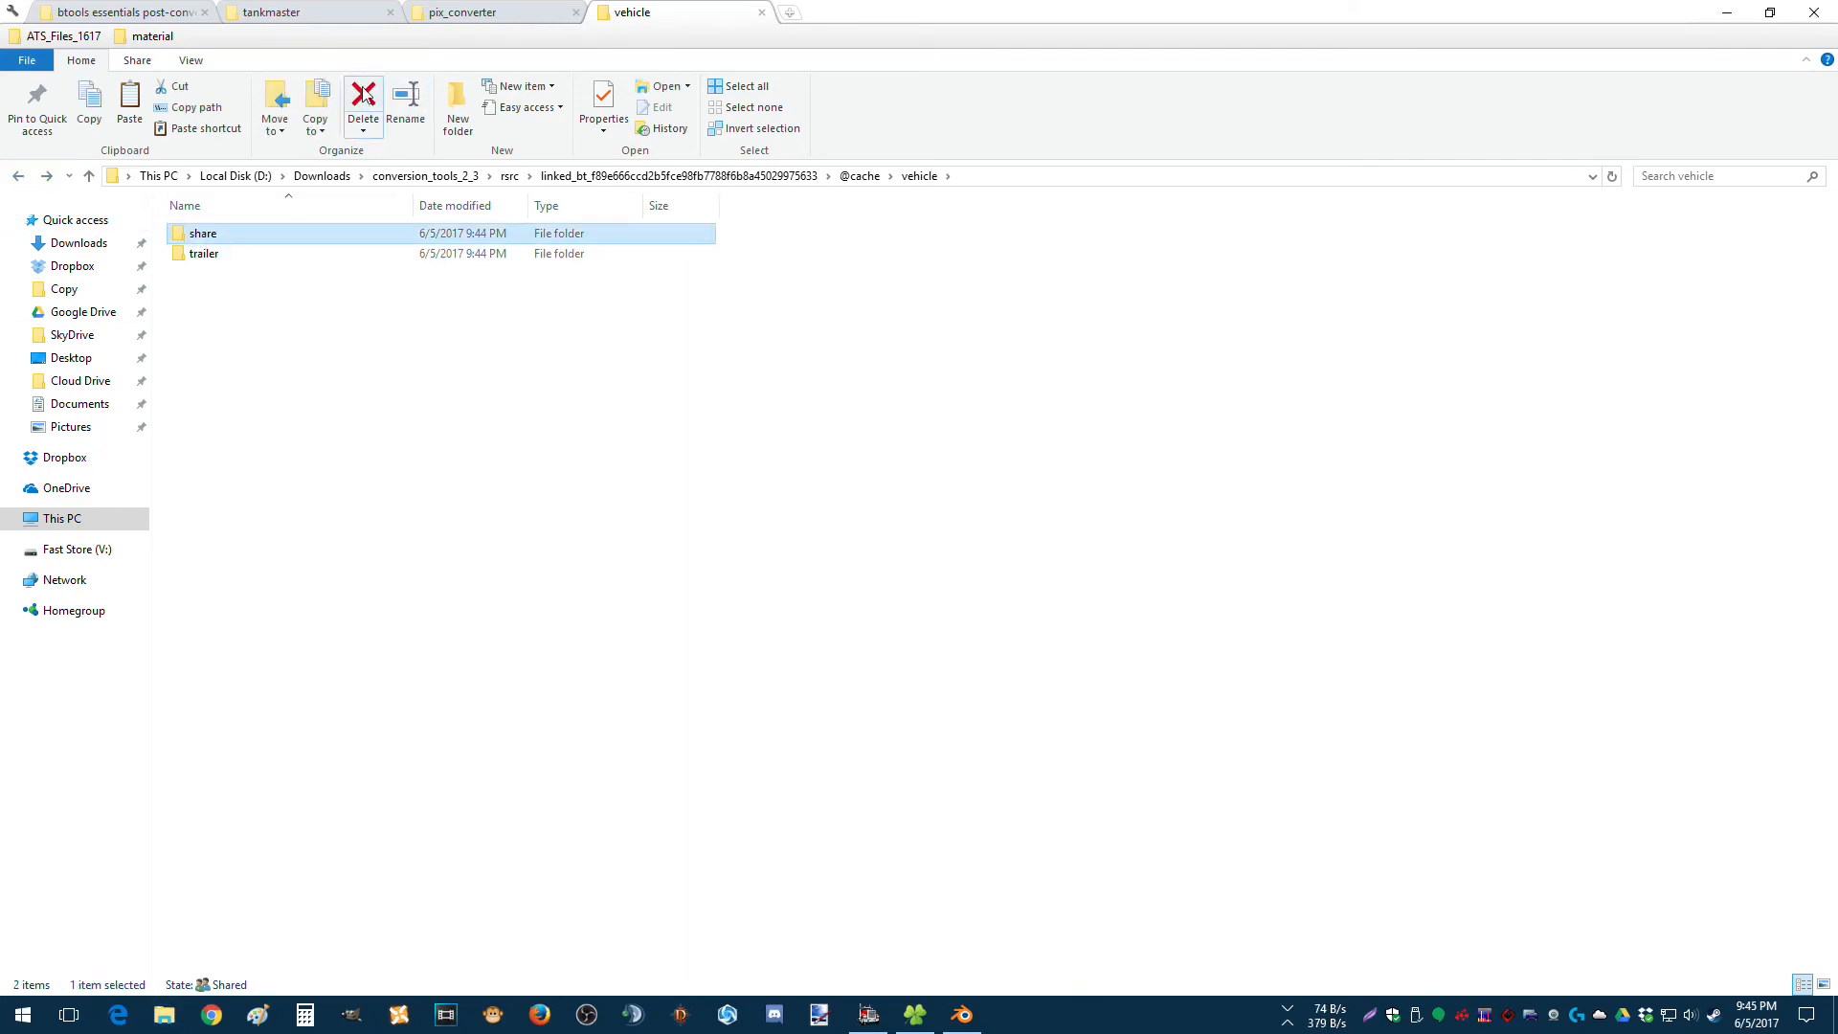
click(984, 585)
click(24, 174)
click(210, 254)
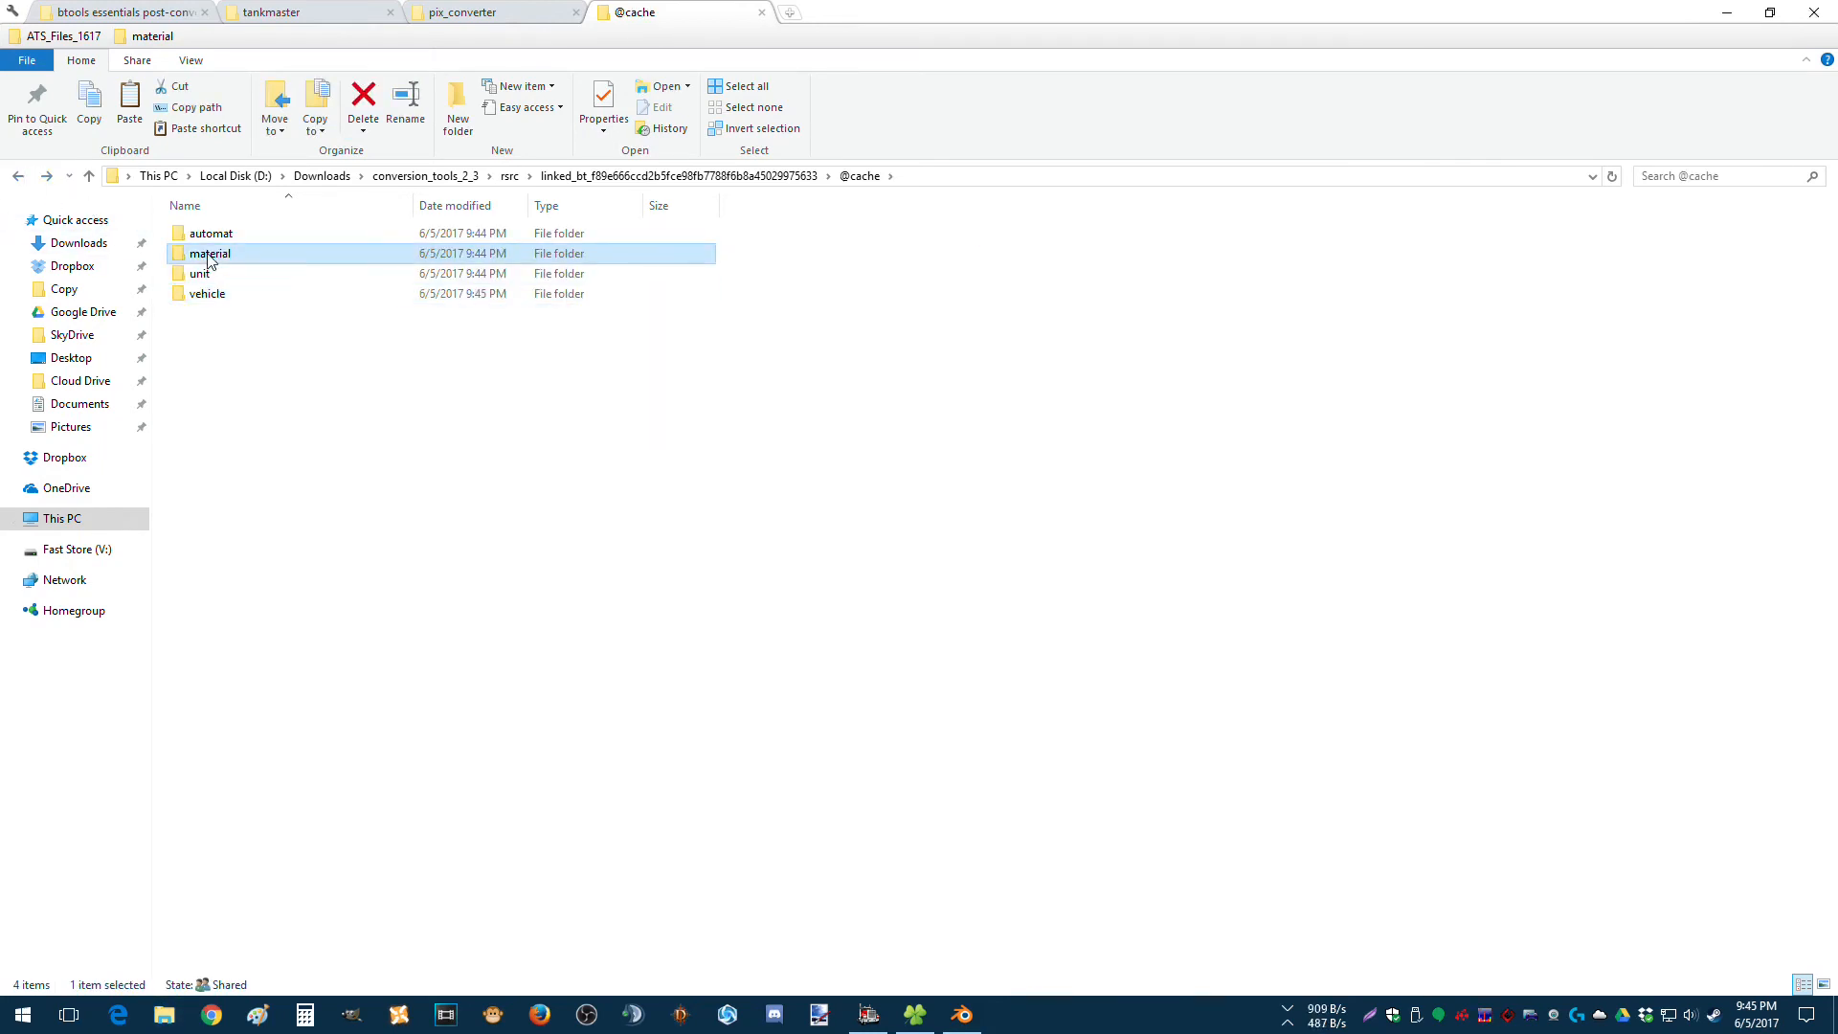
ctrl+click(214, 274)
click(366, 100)
click(1013, 530)
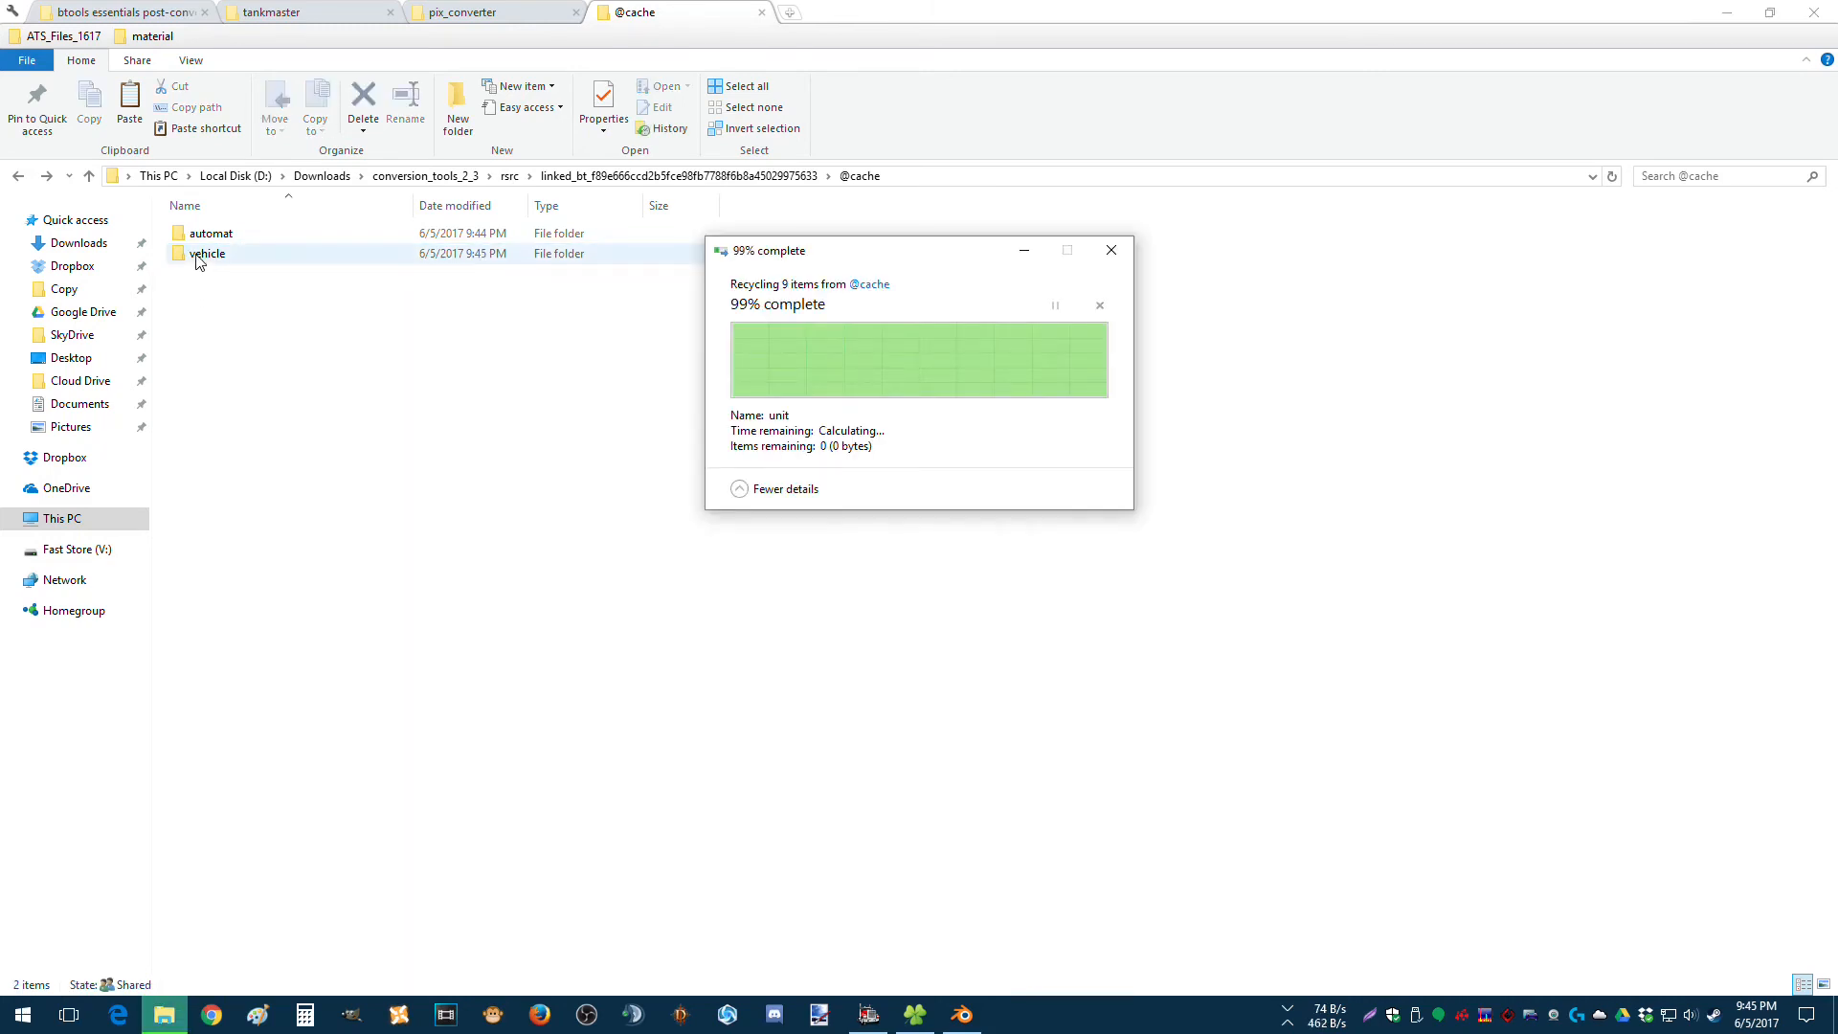
click(196, 253)
ctrl+click(195, 234)
right_click(195, 230)
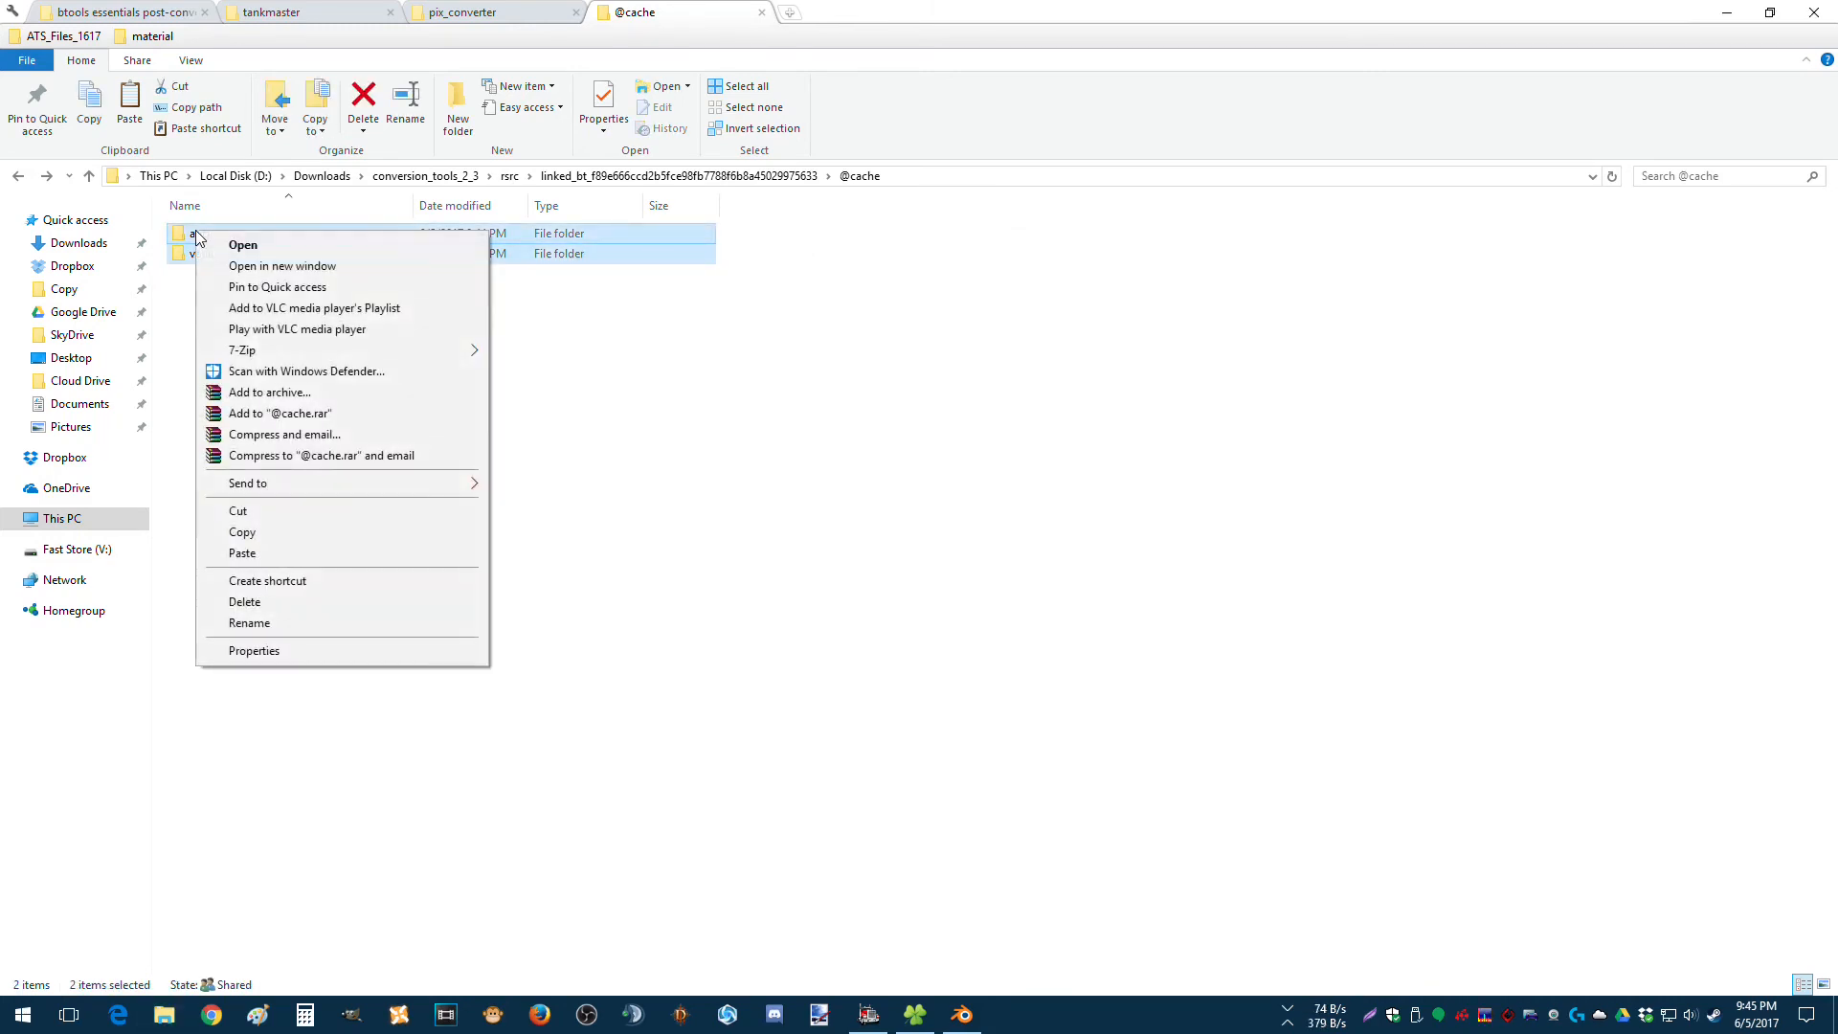
click(230, 533)
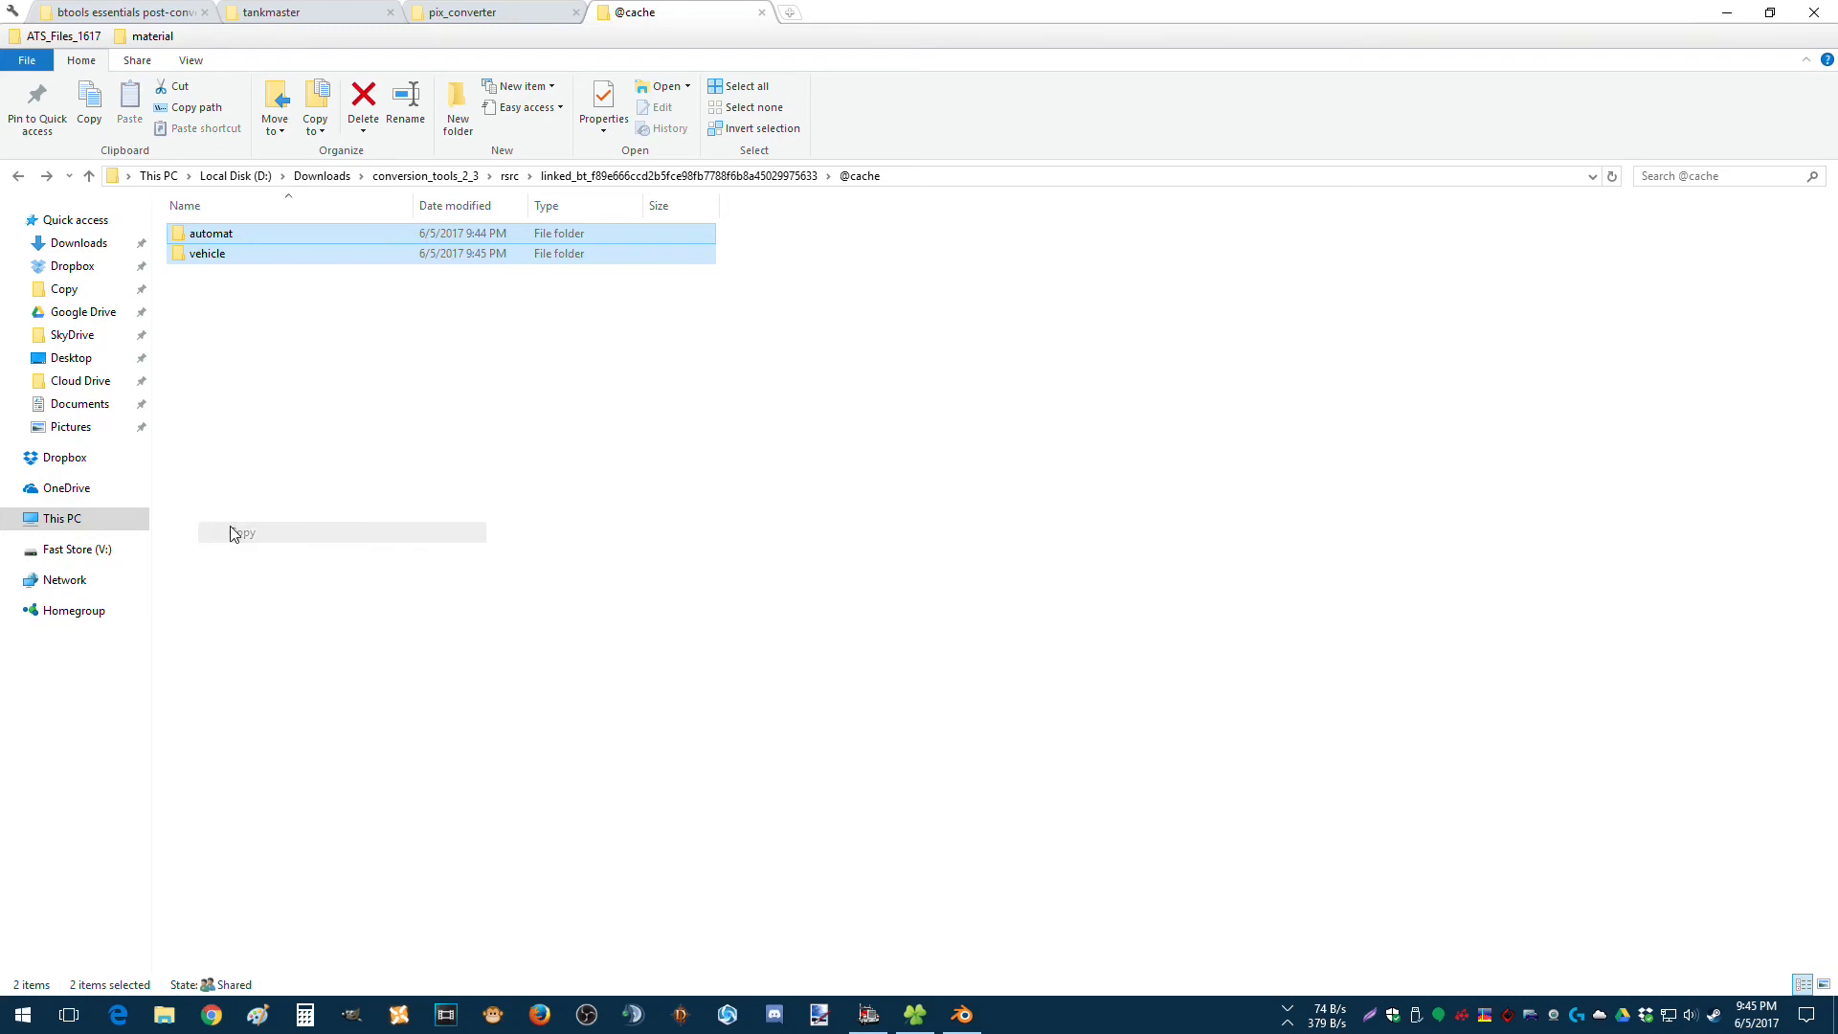
Create a new folder named tankmaster_16 inside D:\ATS_Mods\tankmaster.
click(292, 9)
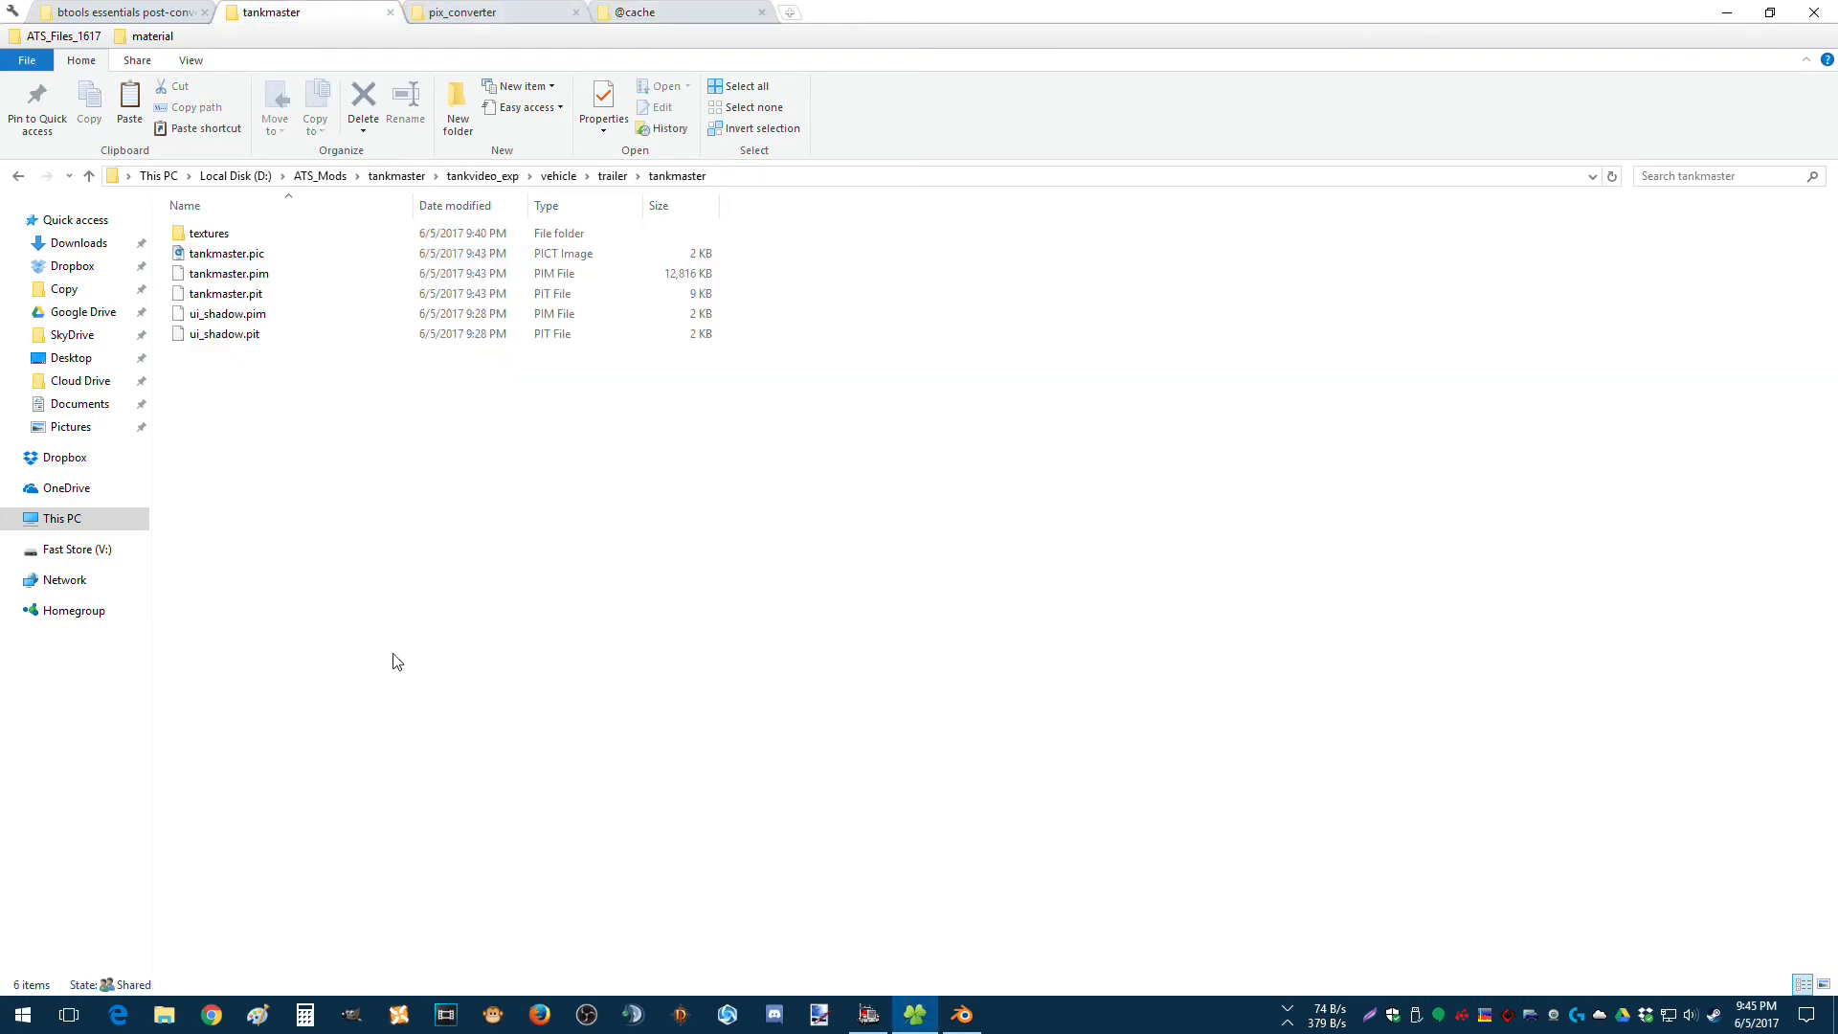
click(406, 180)
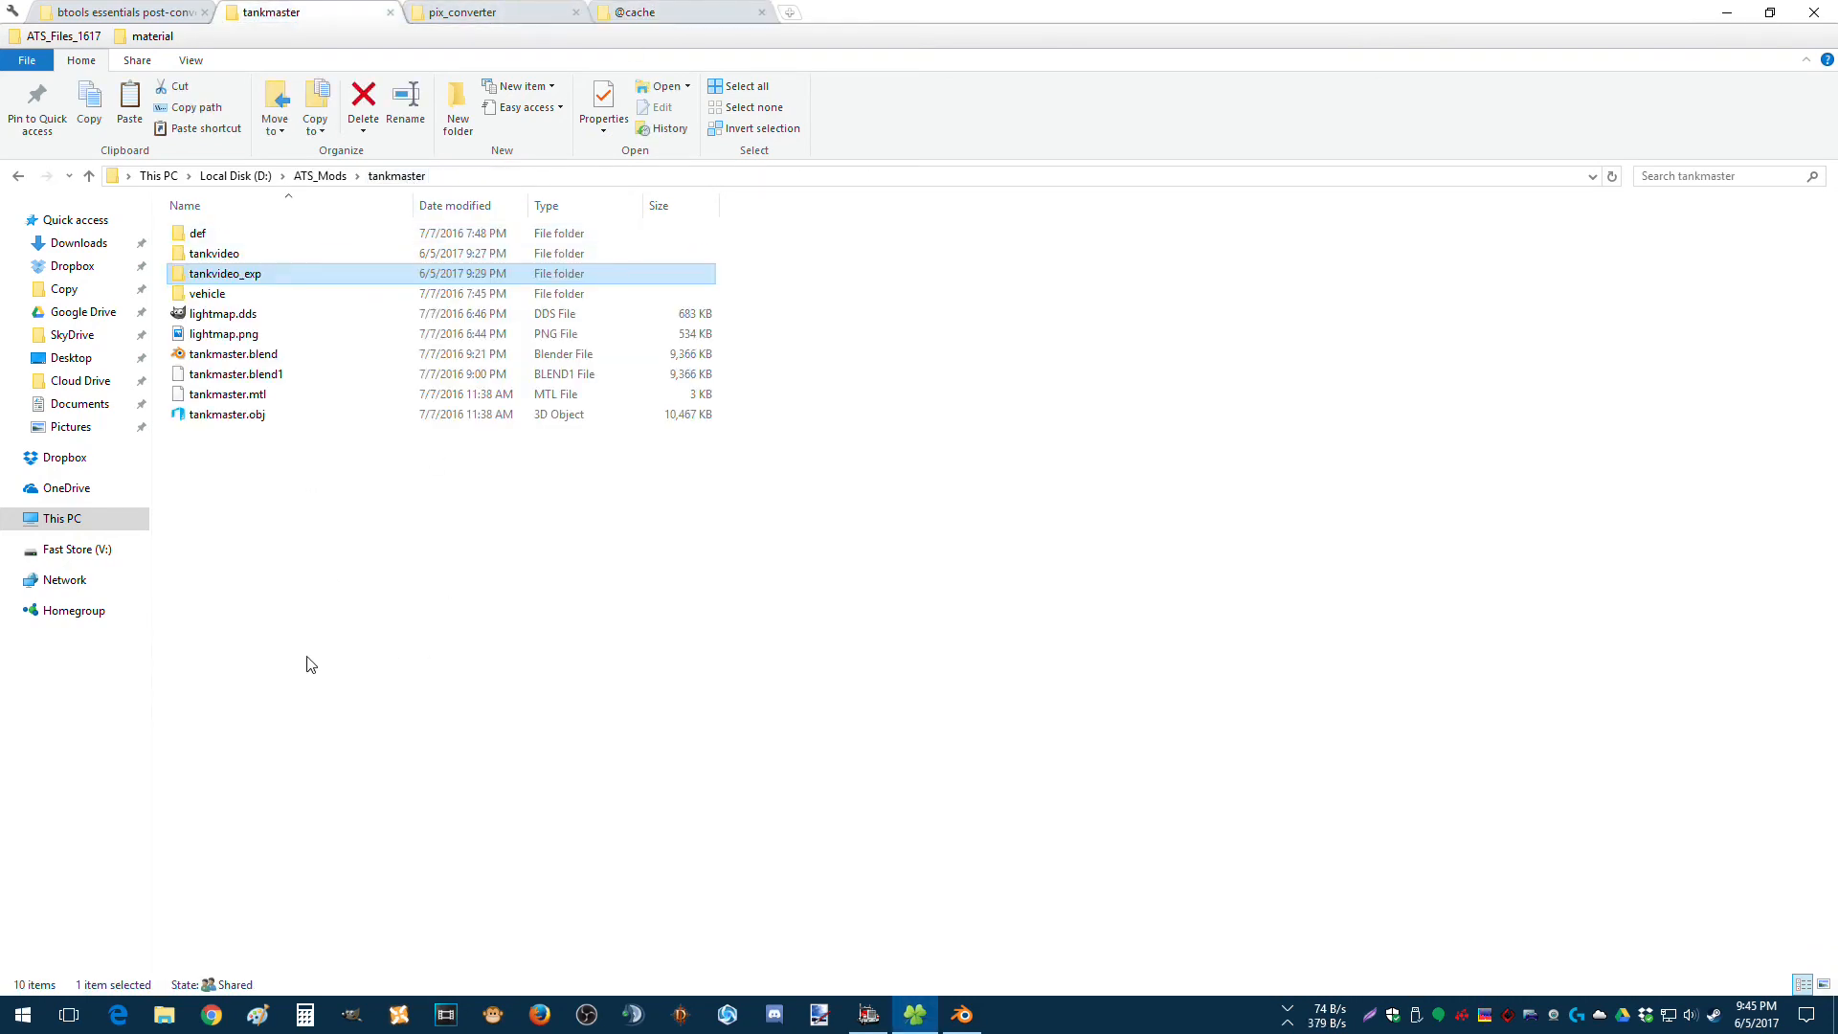
right_click(250, 545)
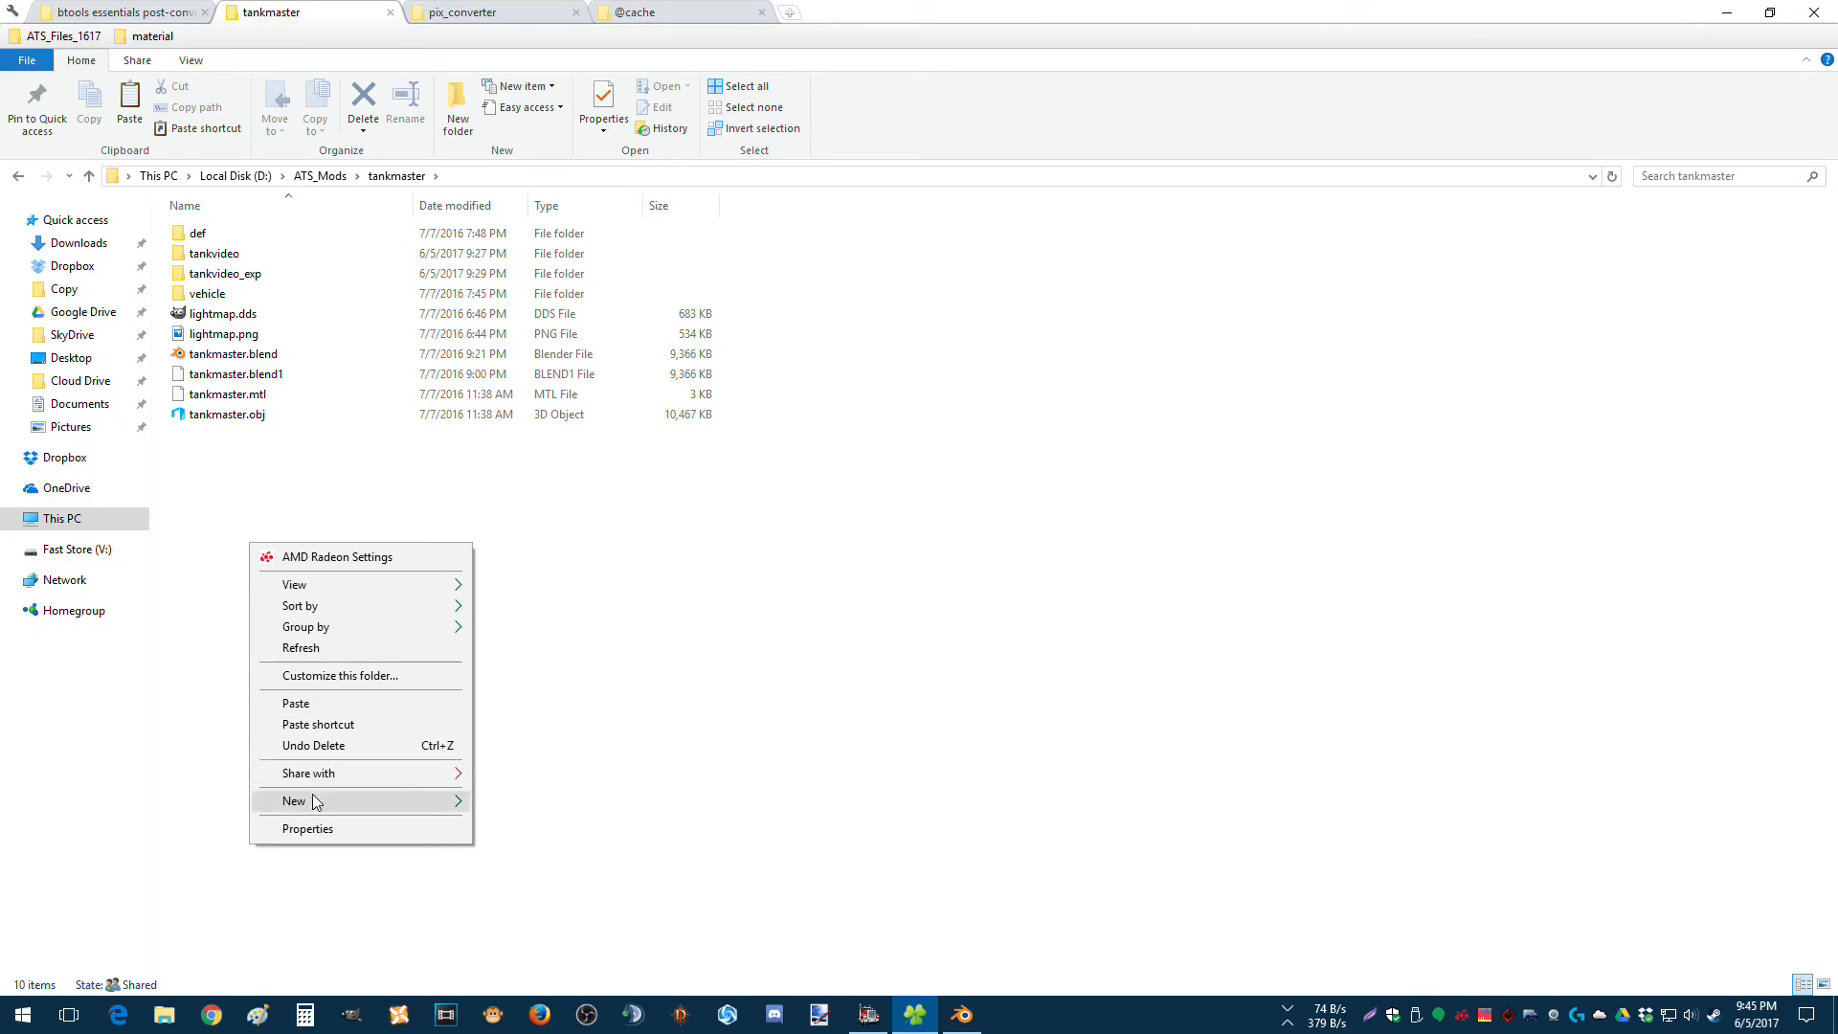
mouse_move(469, 801)
click(513, 573)
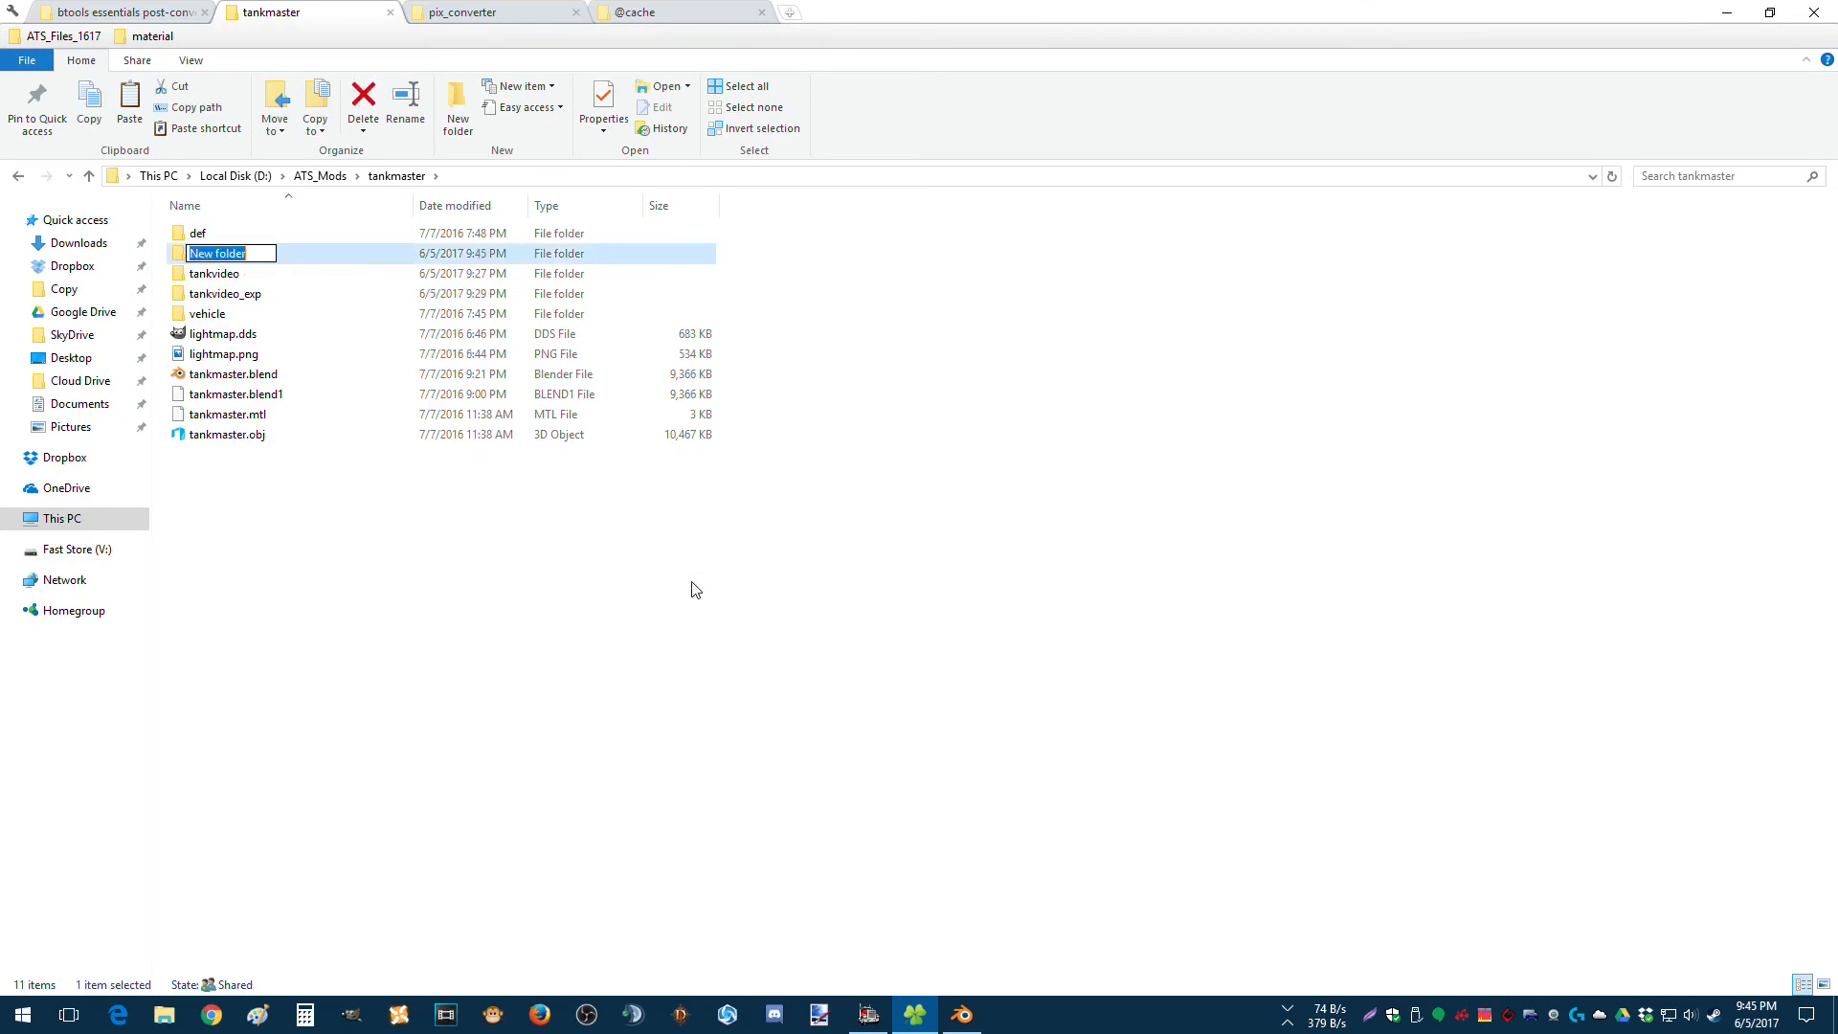
text(tankmaster_16)
key(Return)
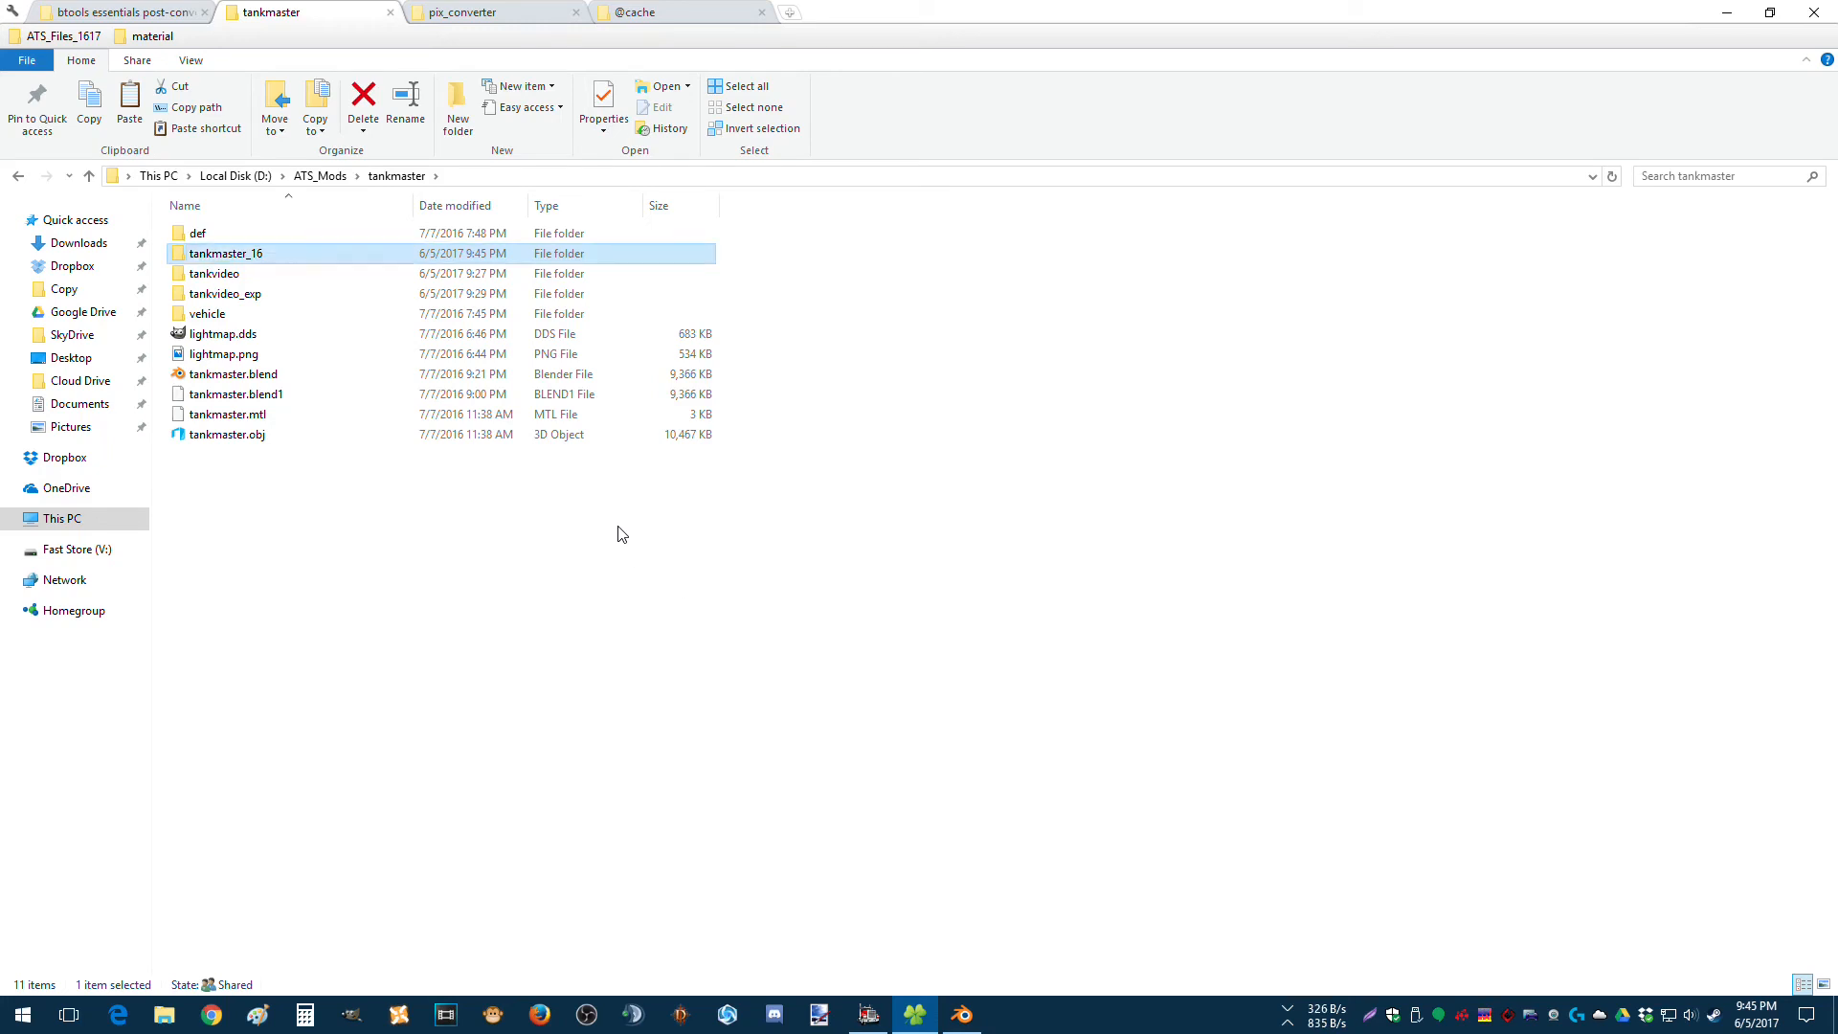
Paste the copied automat and vehicle folders into the tankmaster_16 folder.
double_click(259, 253)
right_click(284, 316)
click(320, 468)
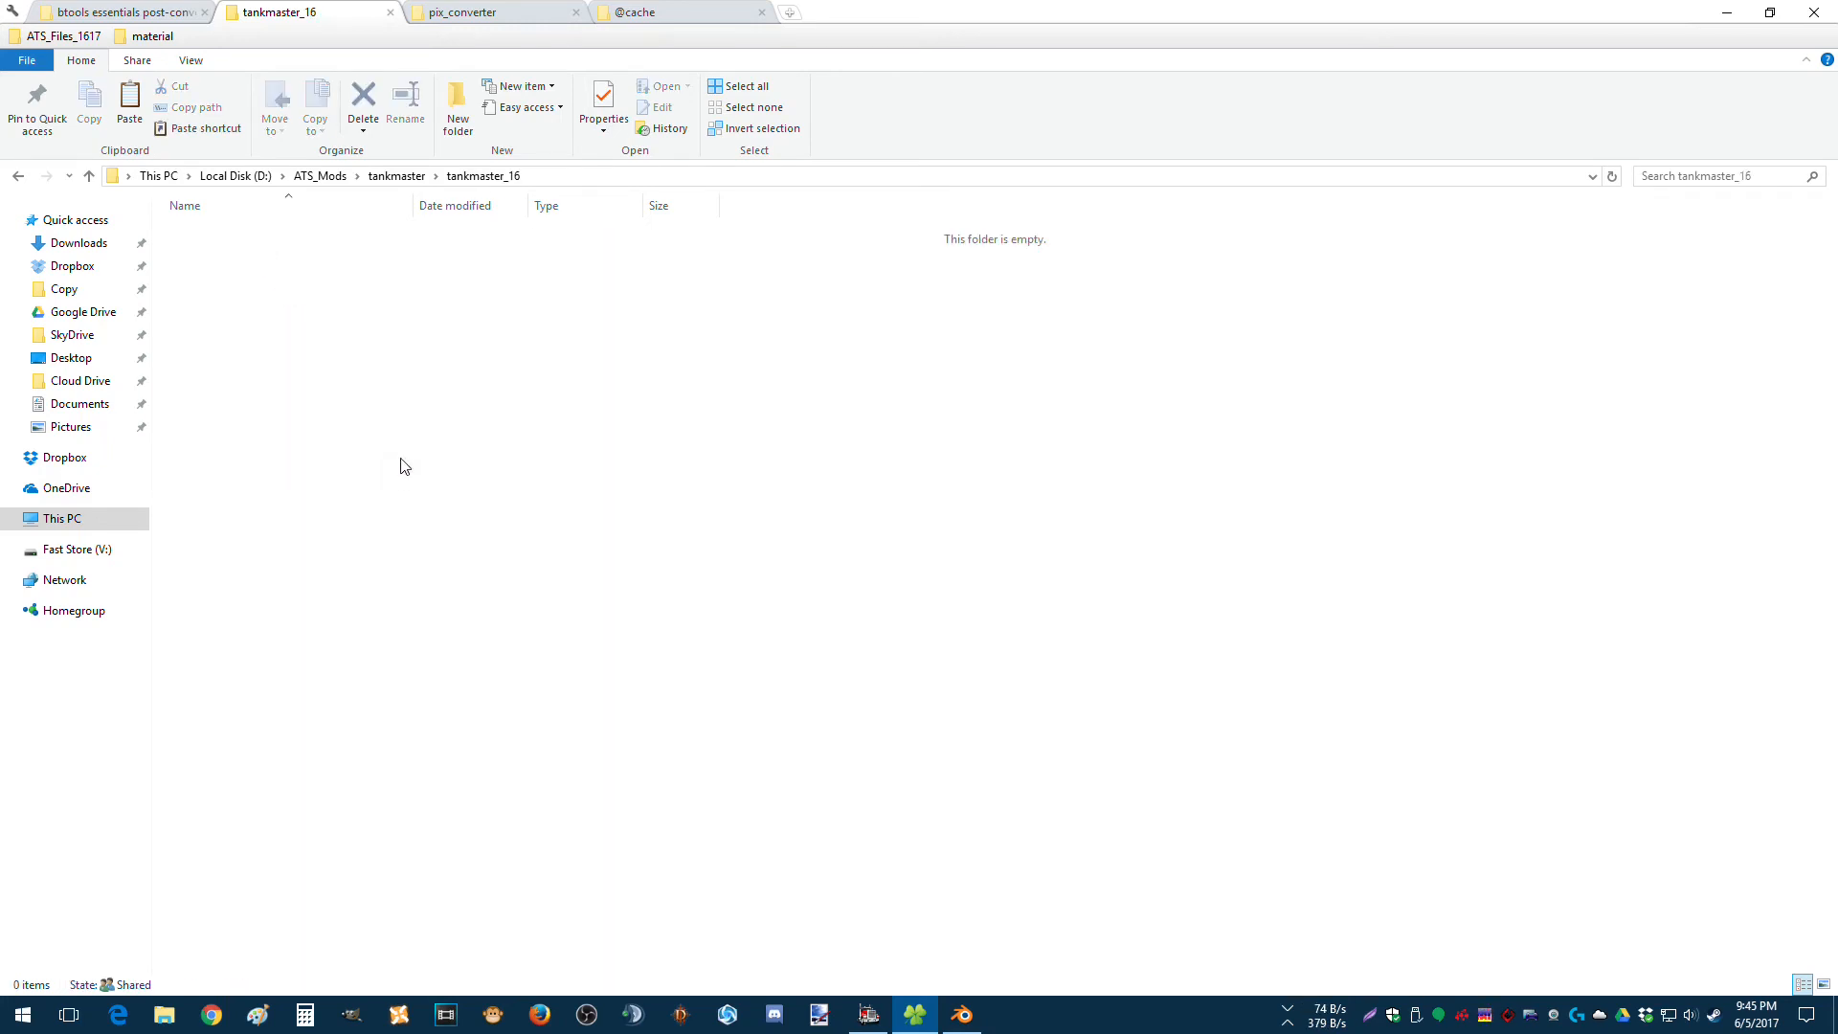
click(401, 467)
Copy the def folder from the tankvideo folder into tankmaster_16.
click(17, 177)
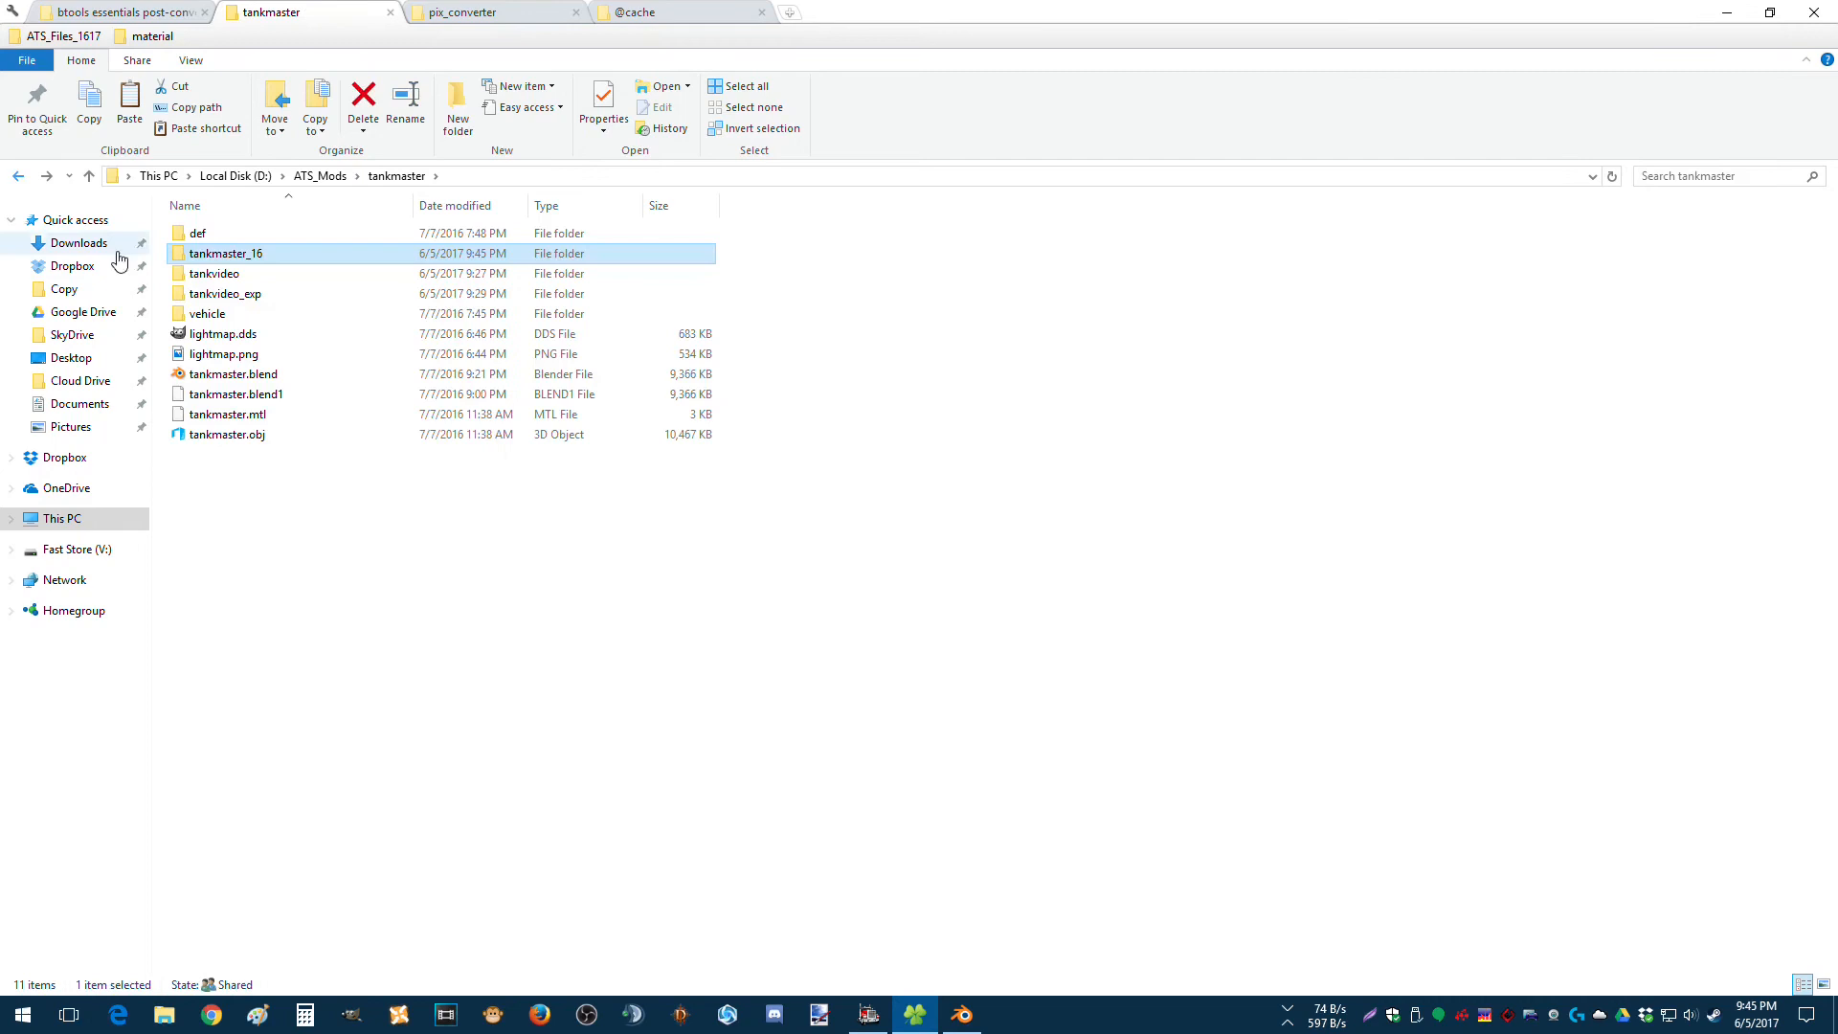
double_click(213, 272)
click(203, 236)
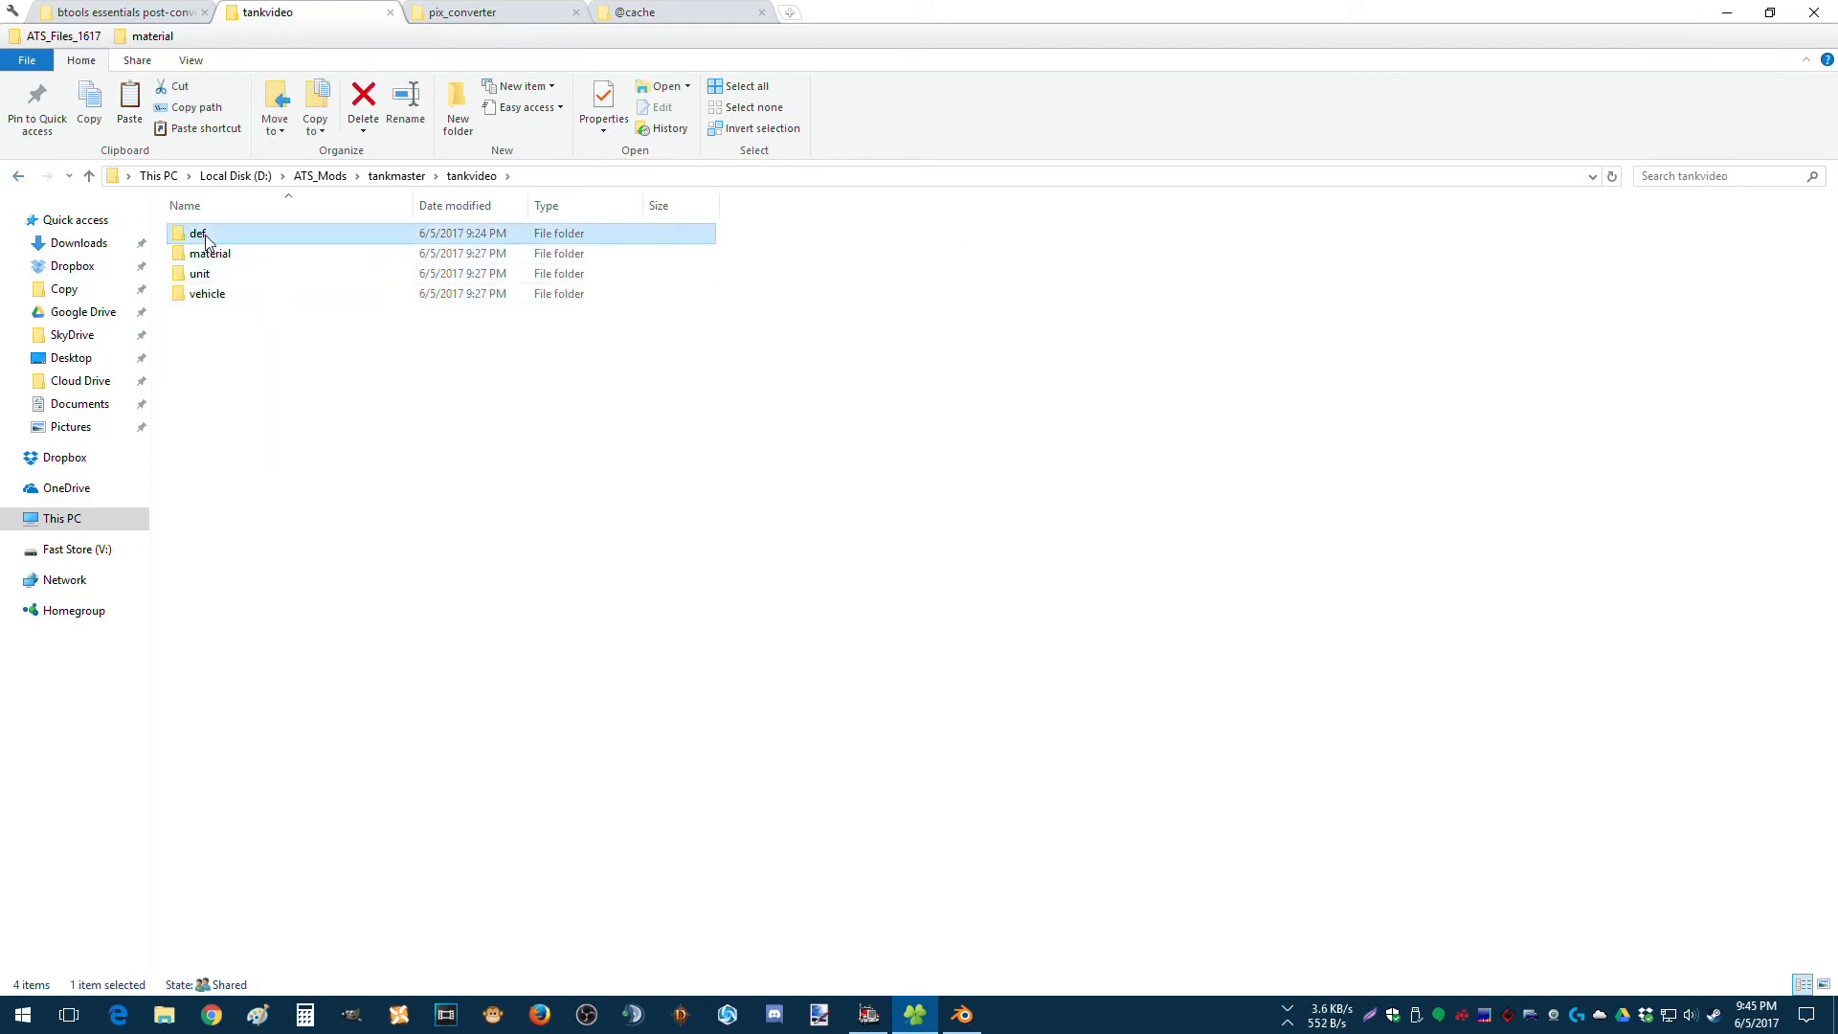
right_click(206, 239)
click(251, 677)
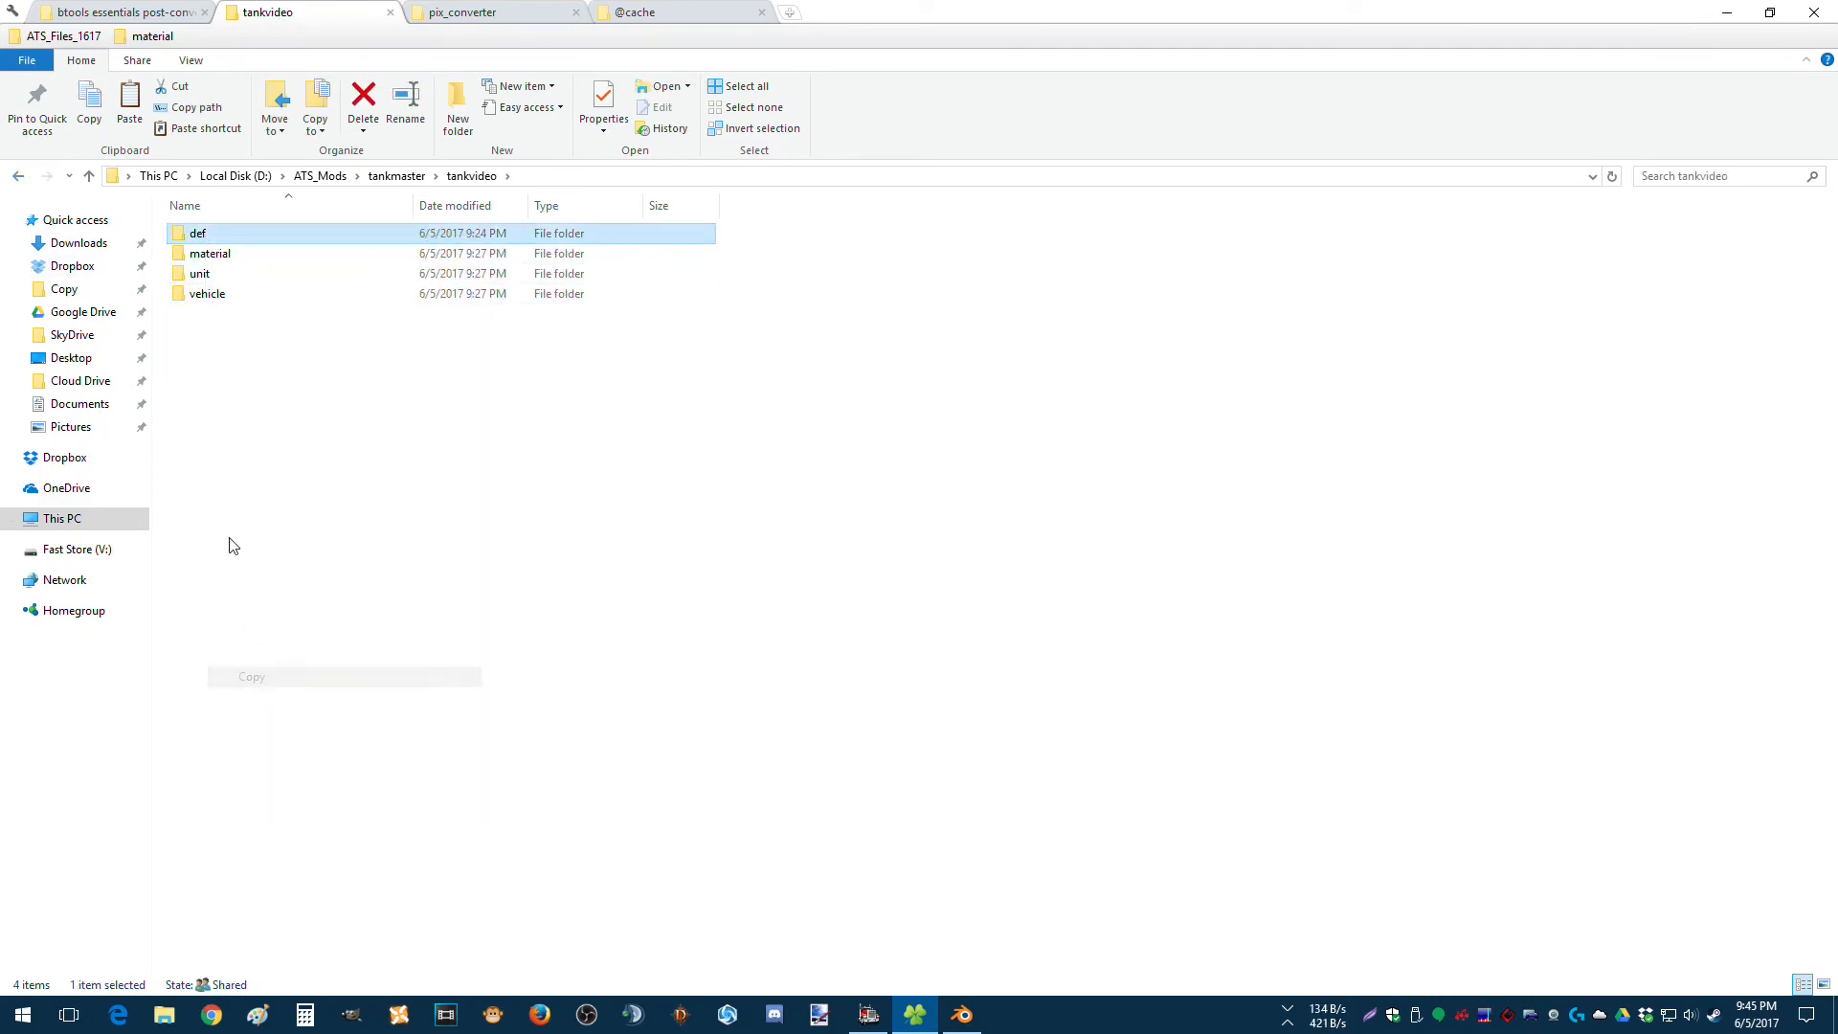
click(17, 176)
double_click(211, 252)
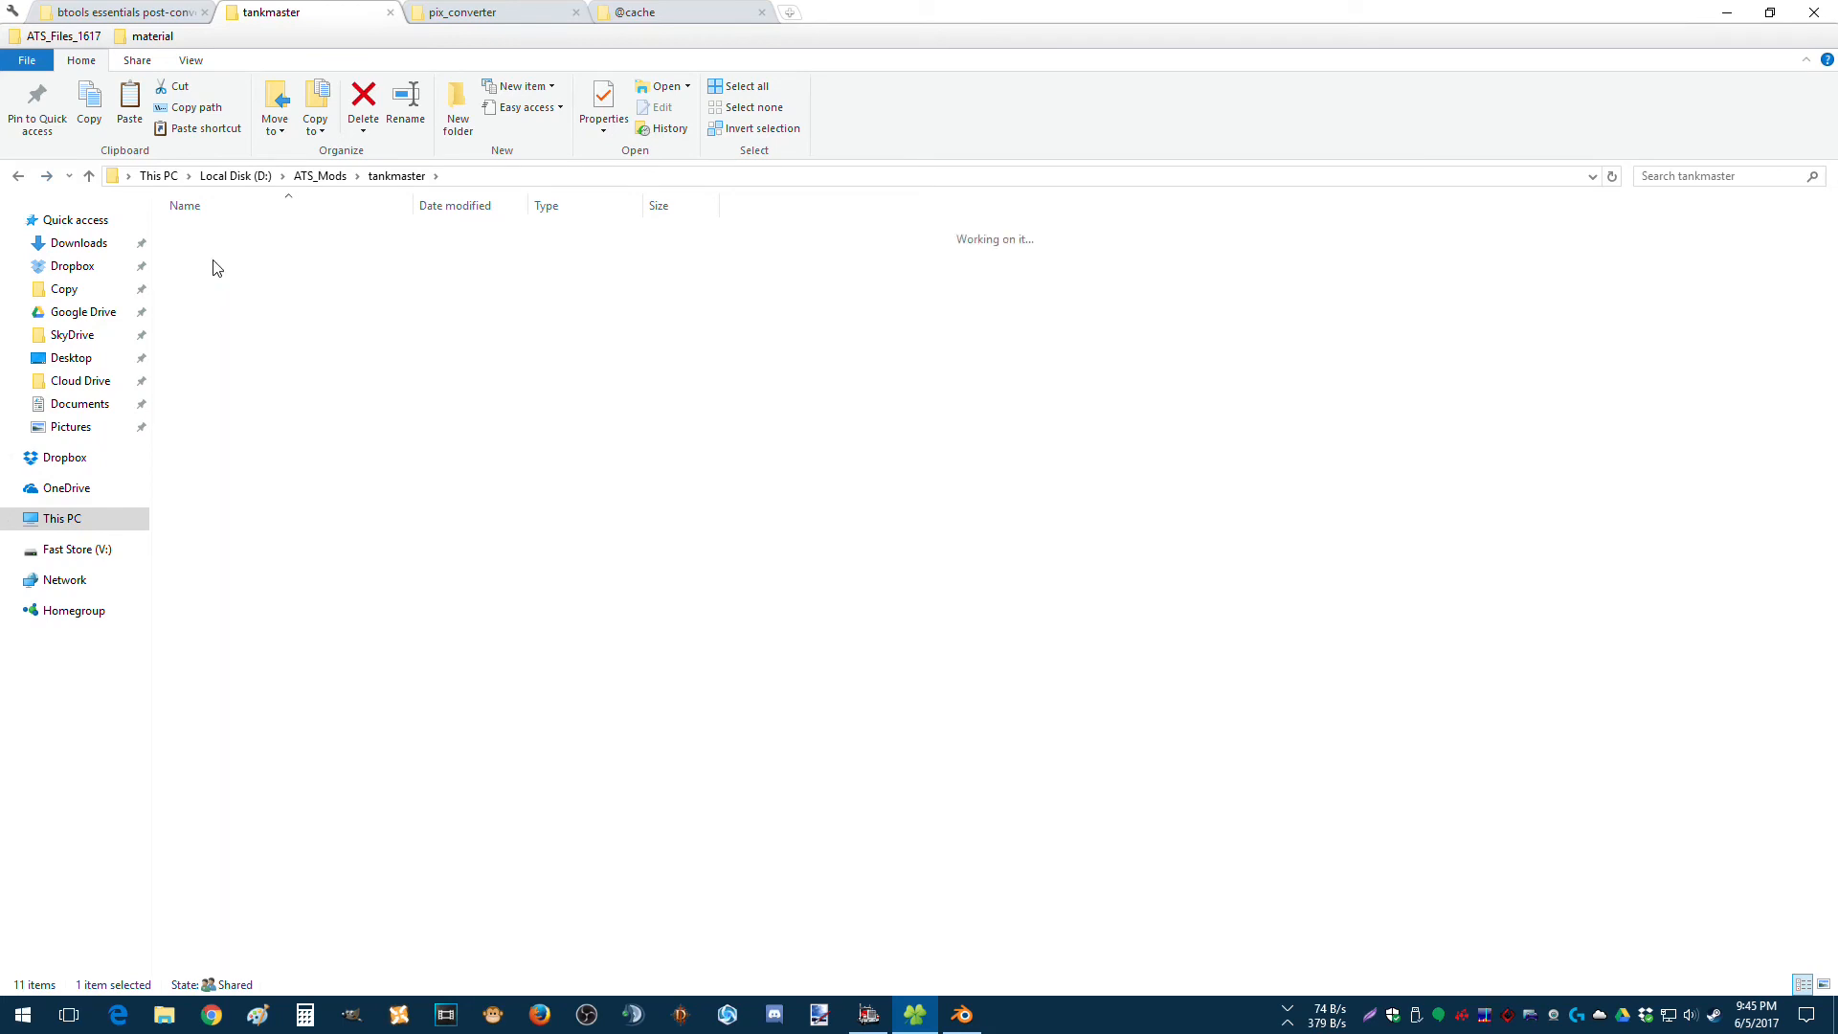
right_click(227, 313)
click(266, 470)
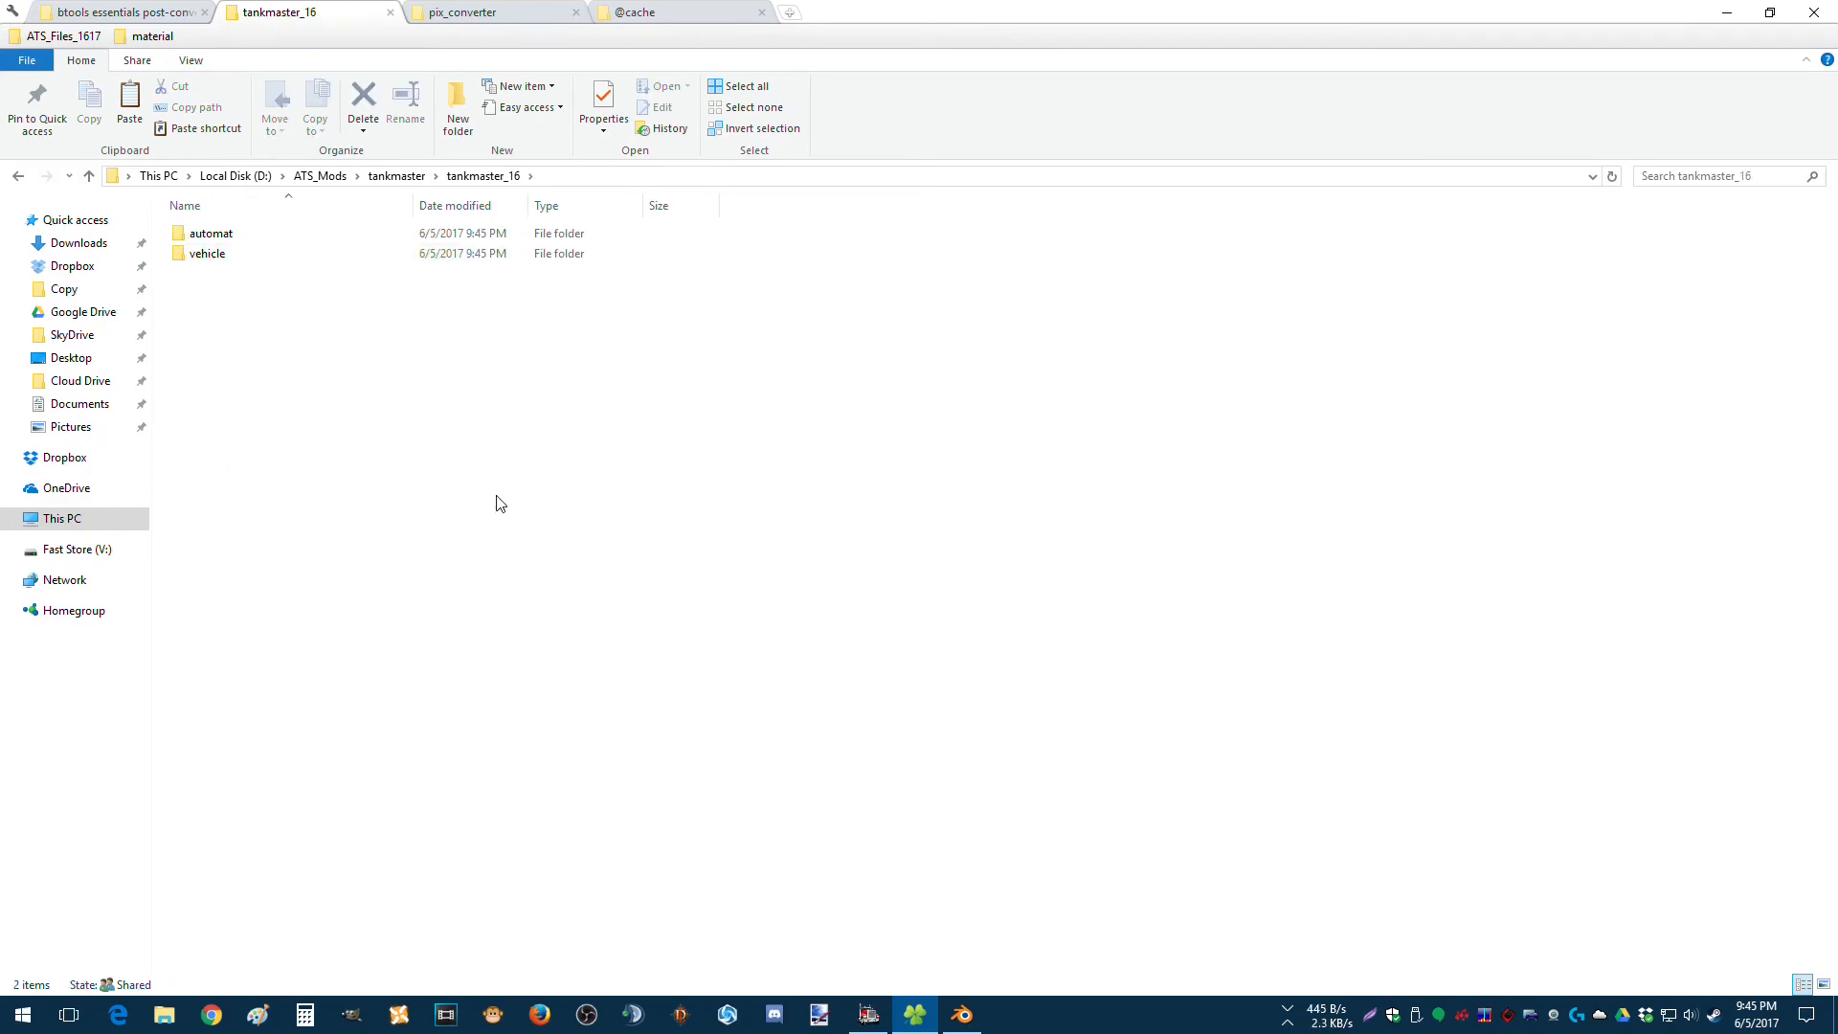
Compress the automat, def and vehicle folders together into tankmaster_16.zip with 7-Zip.
double_click(220, 254)
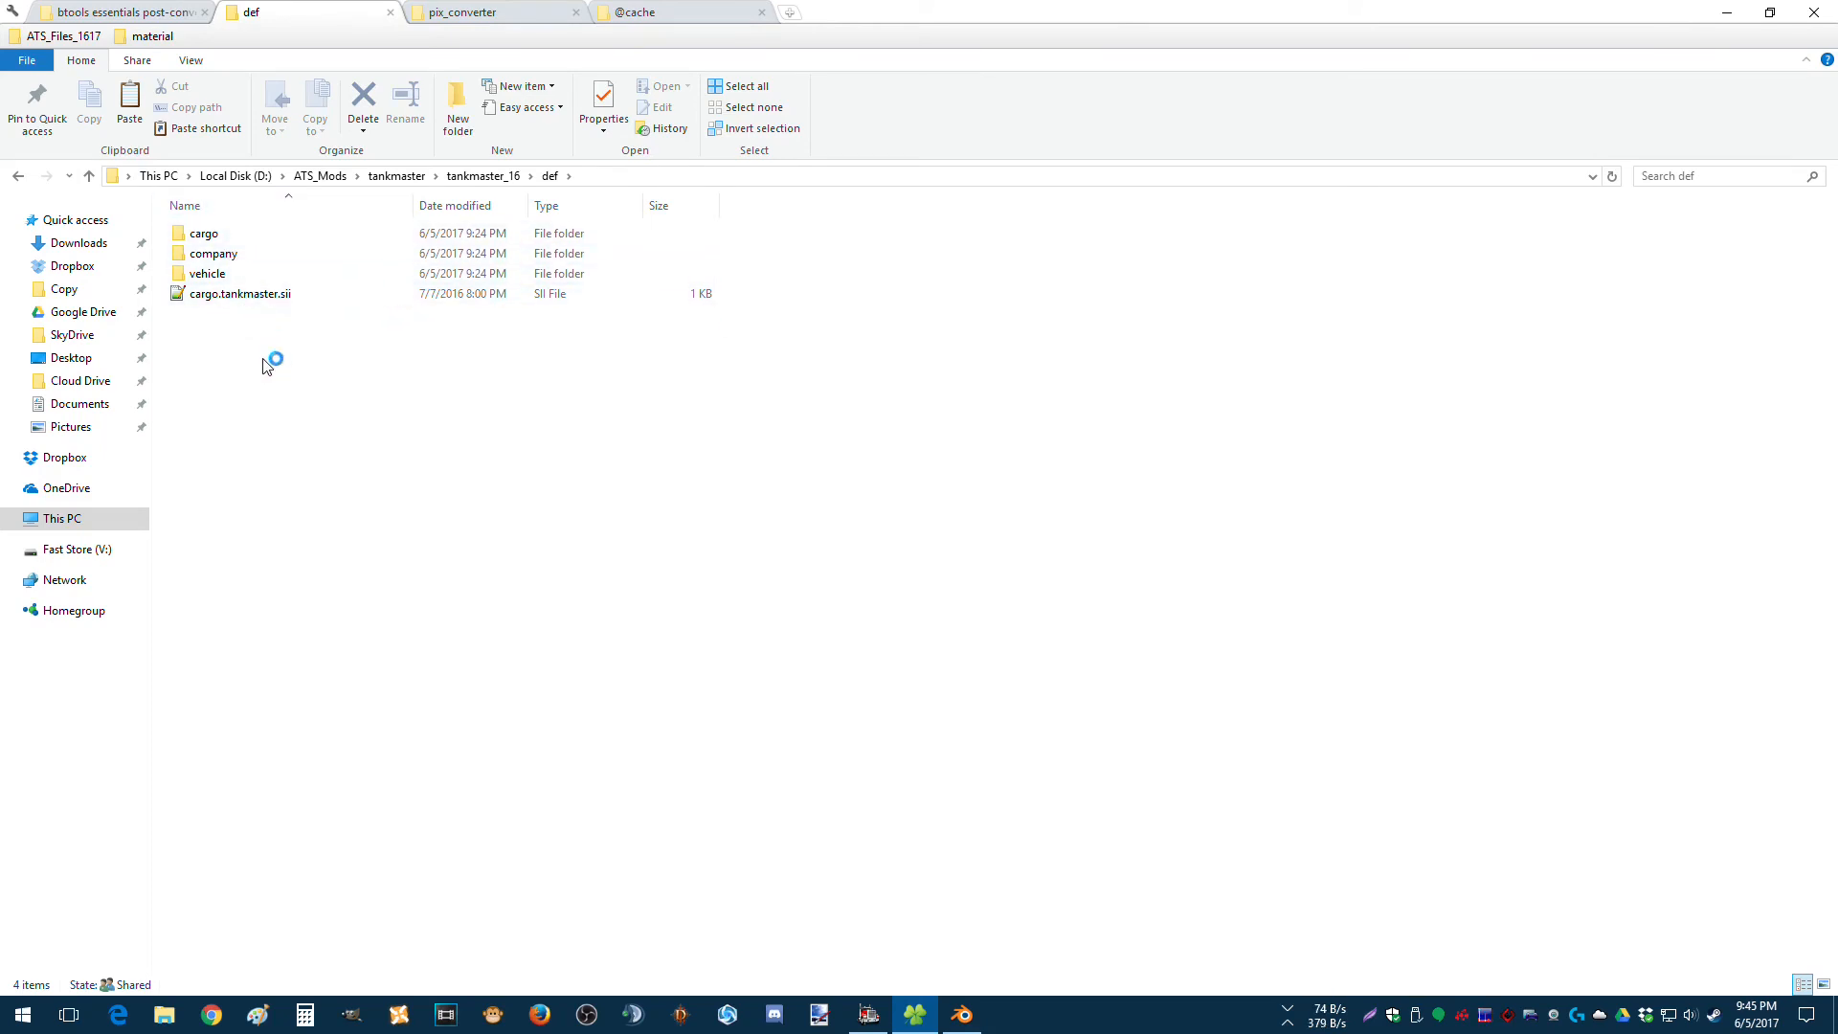
click(495, 177)
click(402, 474)
key(ctrl+a)
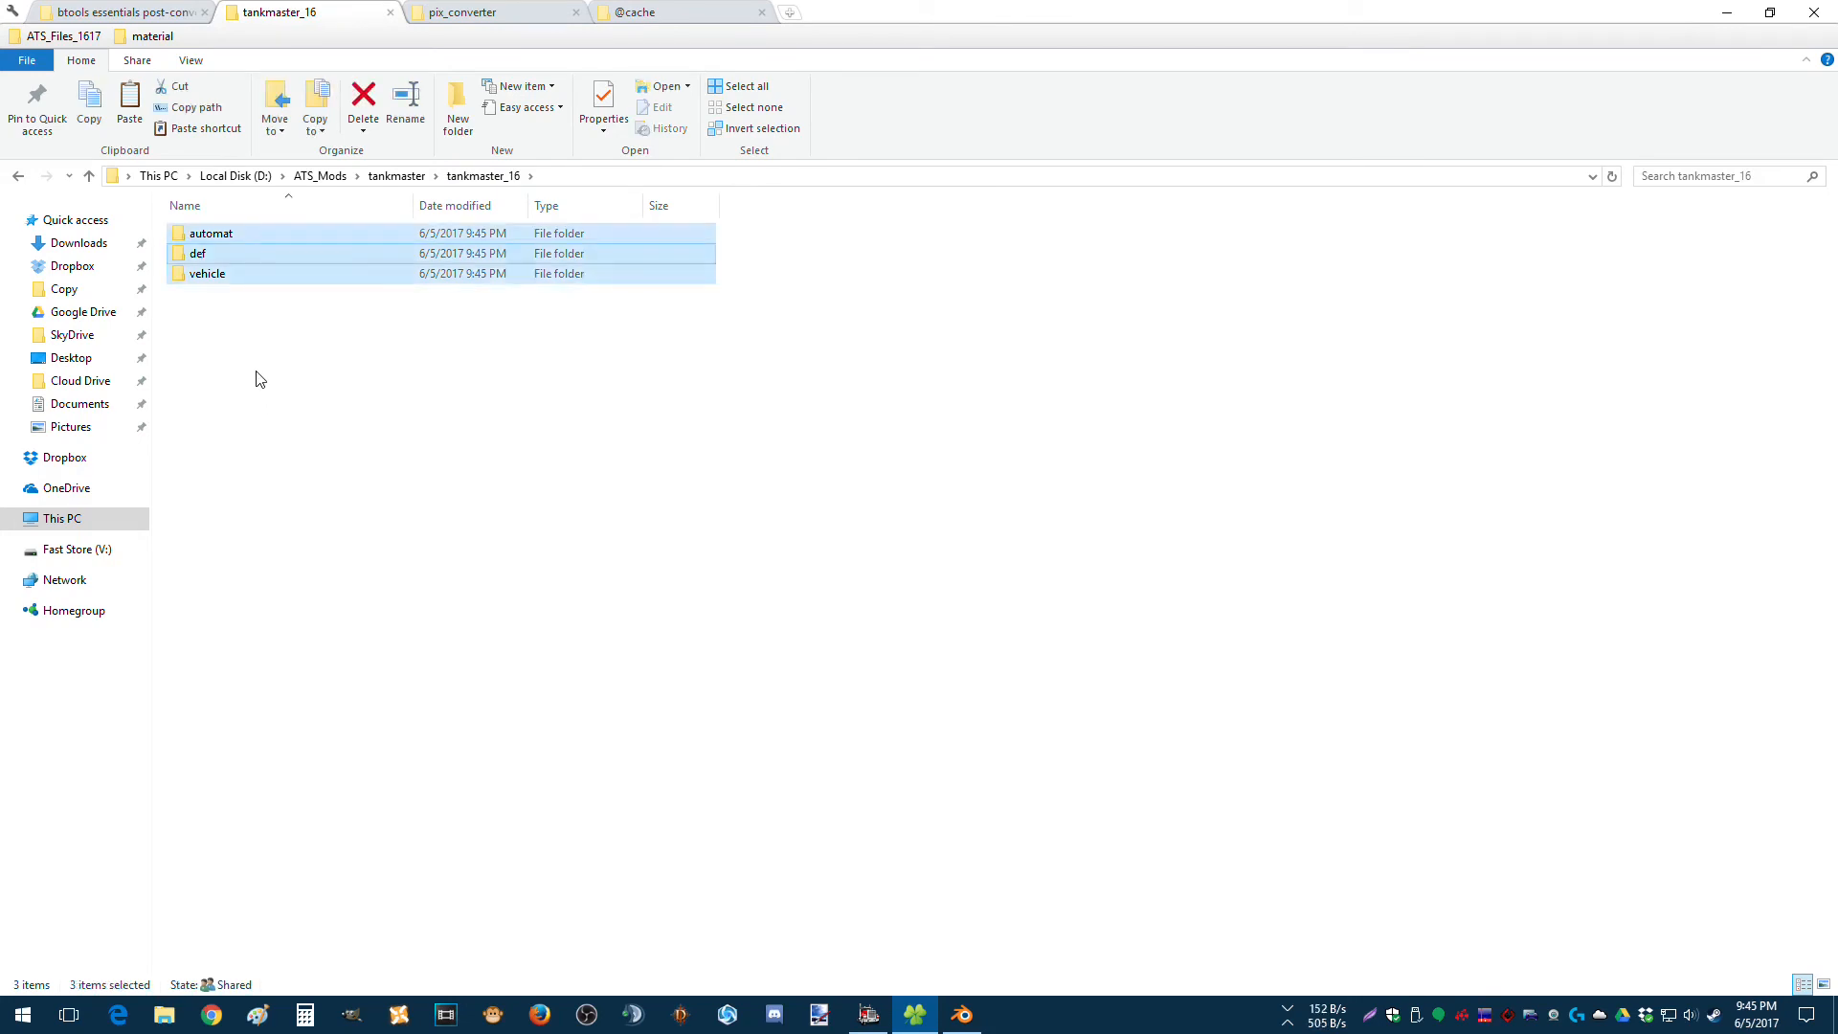
right_click(219, 250)
click(252, 365)
right_click(209, 275)
mouse_move(288, 393)
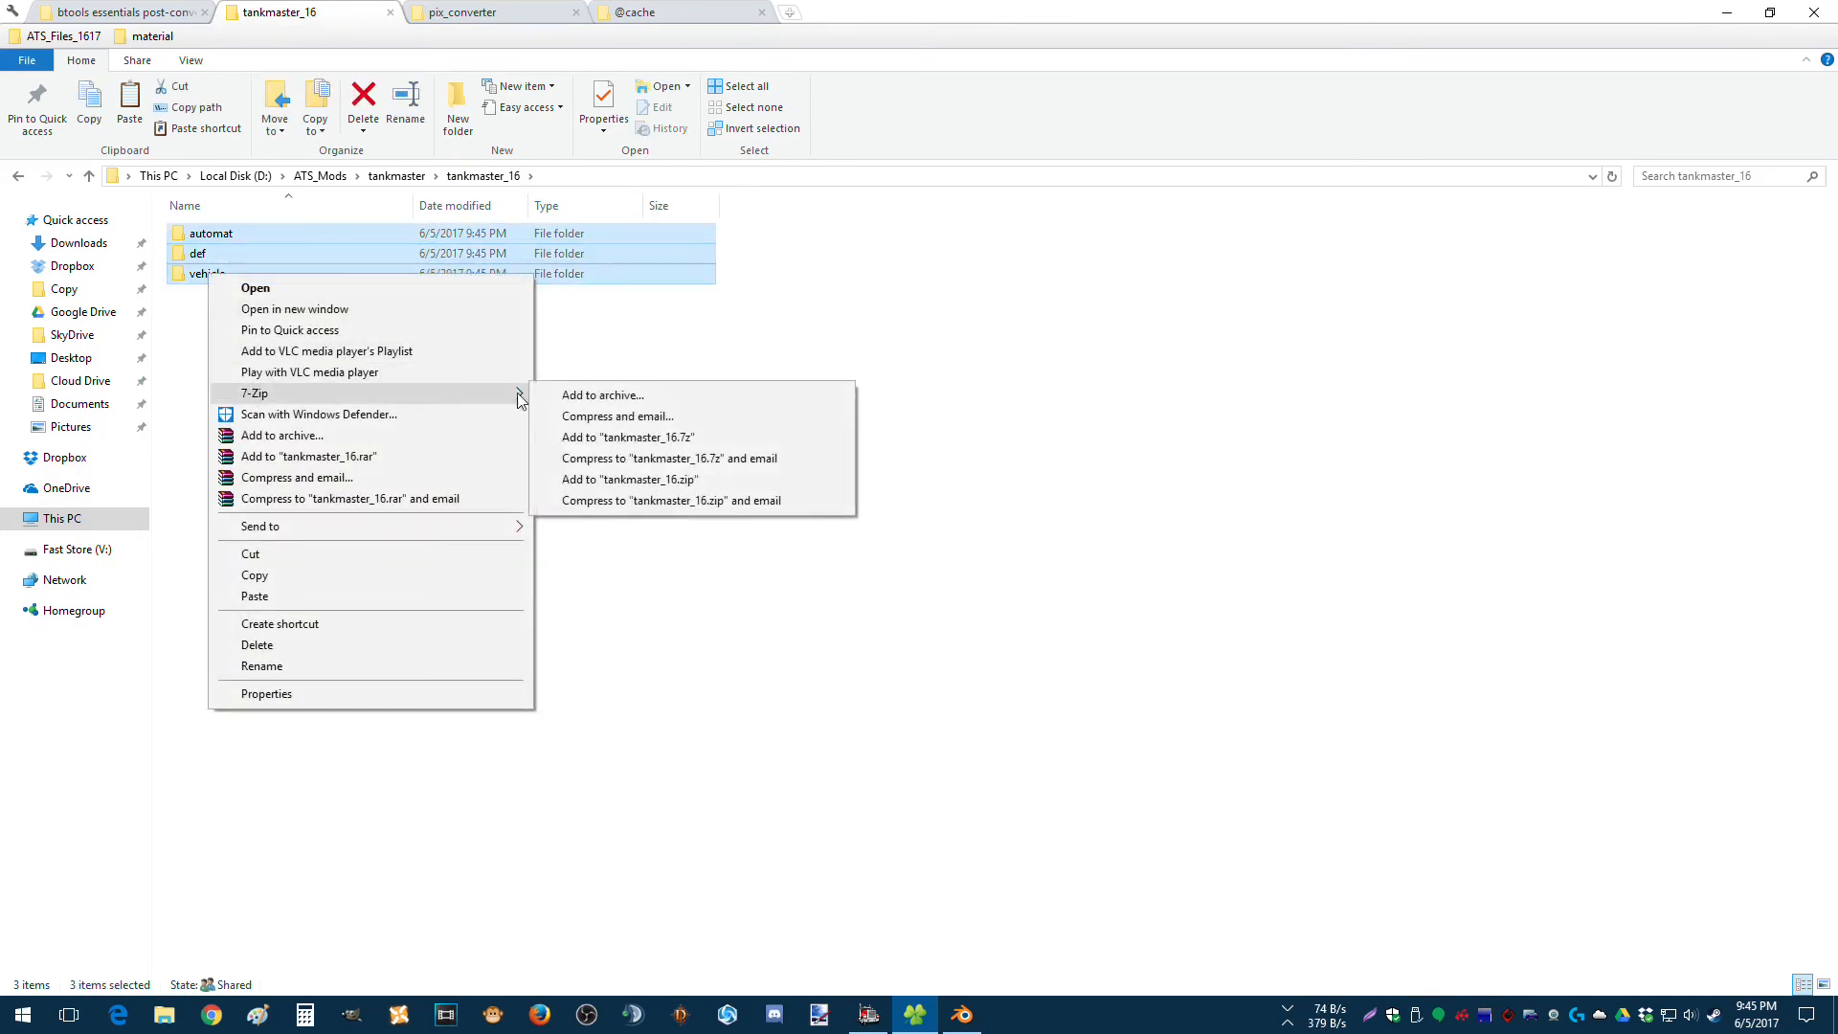
click(604, 479)
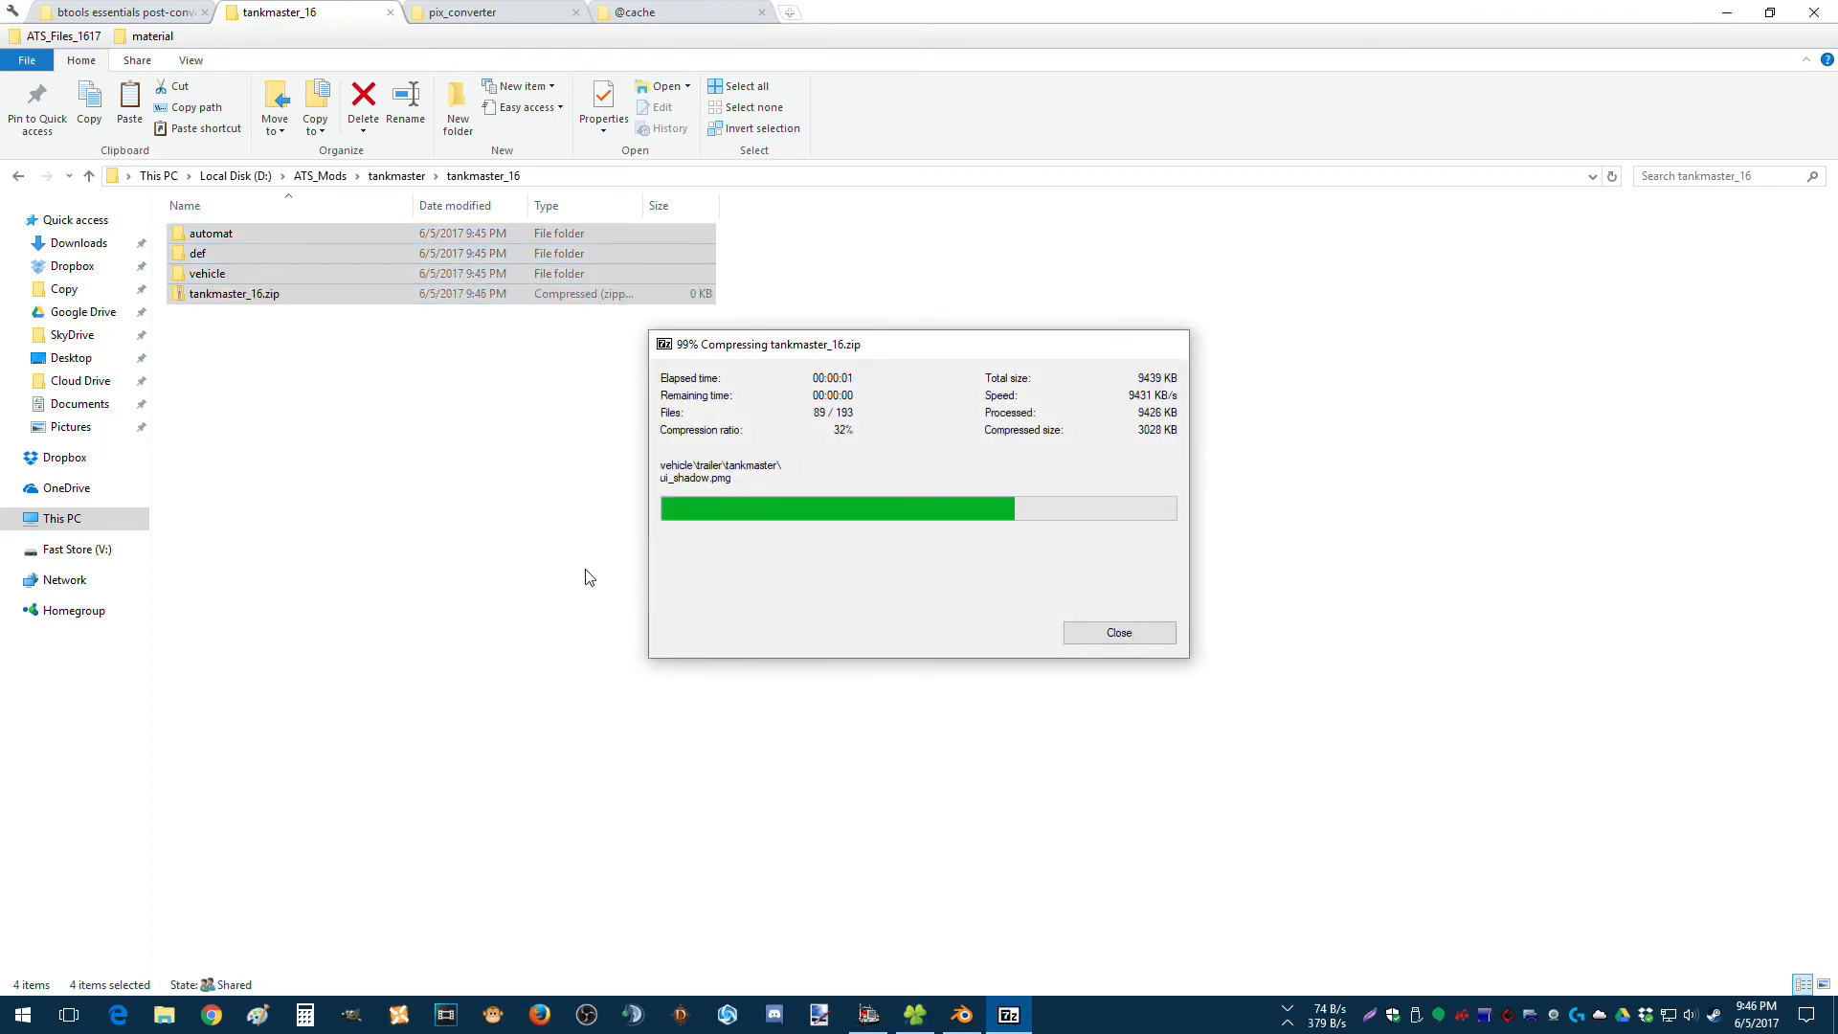
Move tankmaster_16.zip out of the tankmaster_16 folder into Documents\American Truck Simulator\mod.
click(276, 296)
right_click(275, 297)
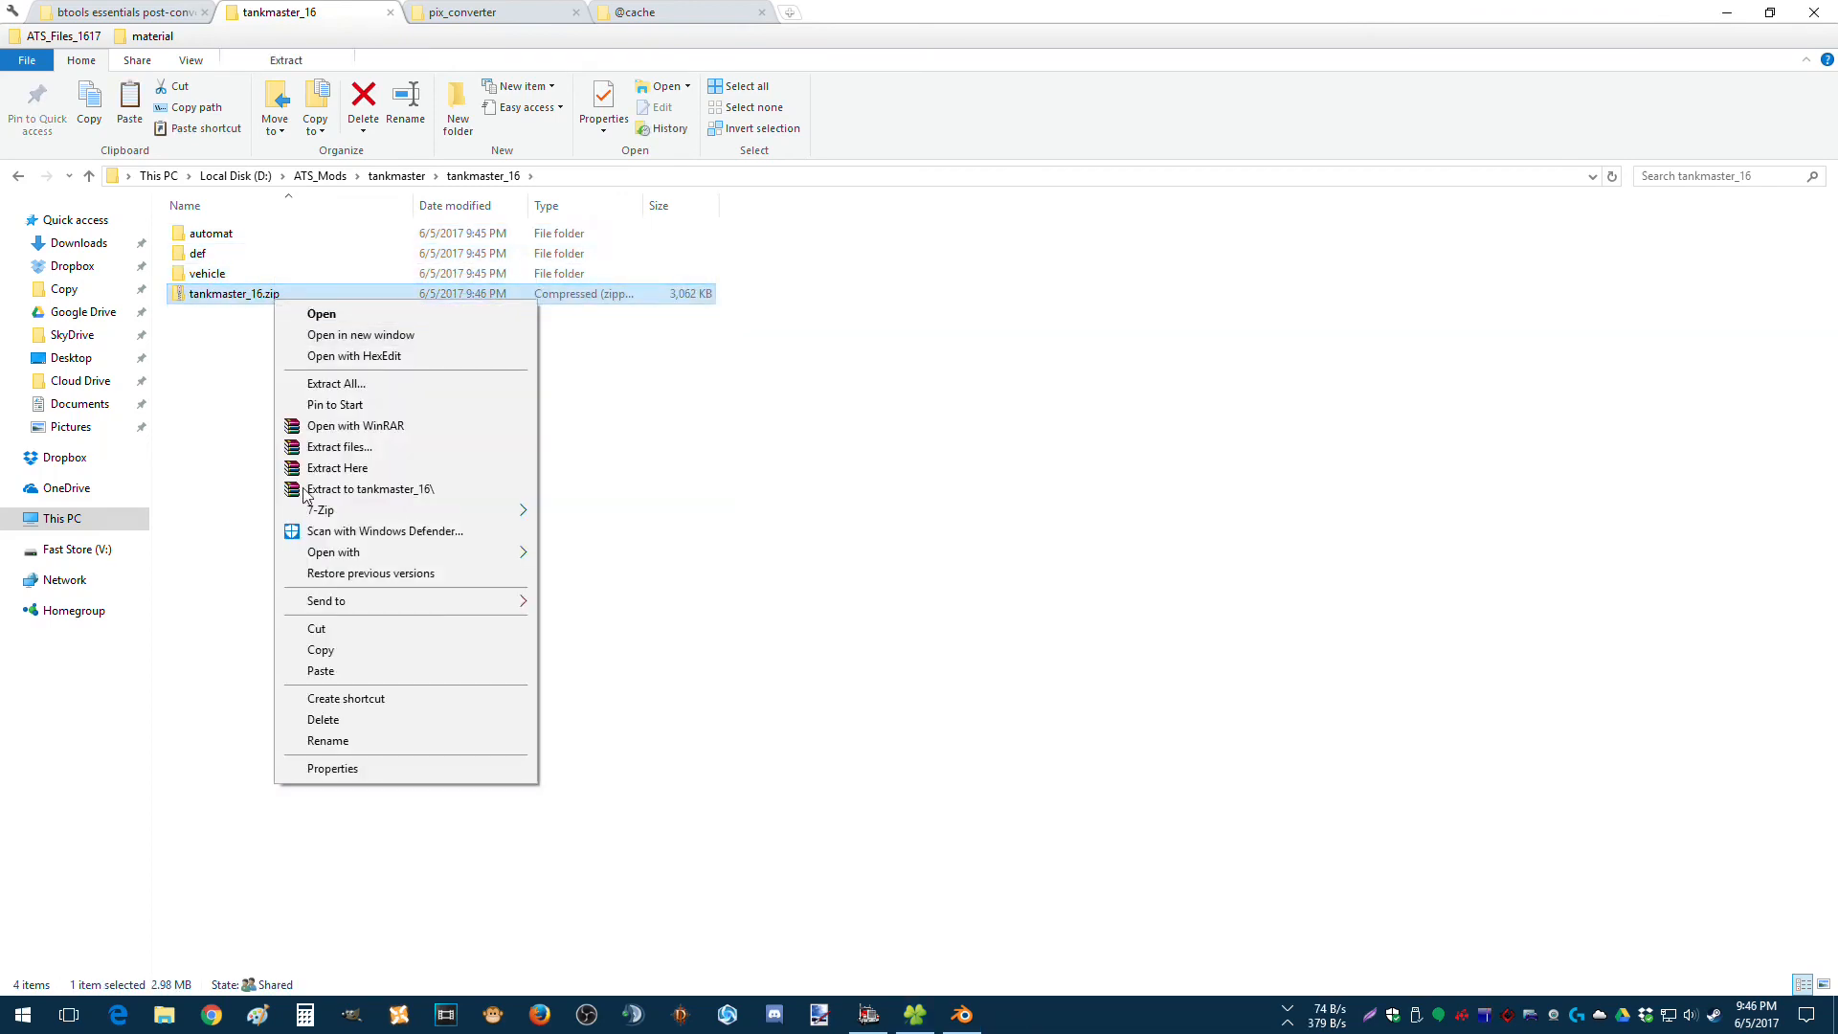
click(319, 632)
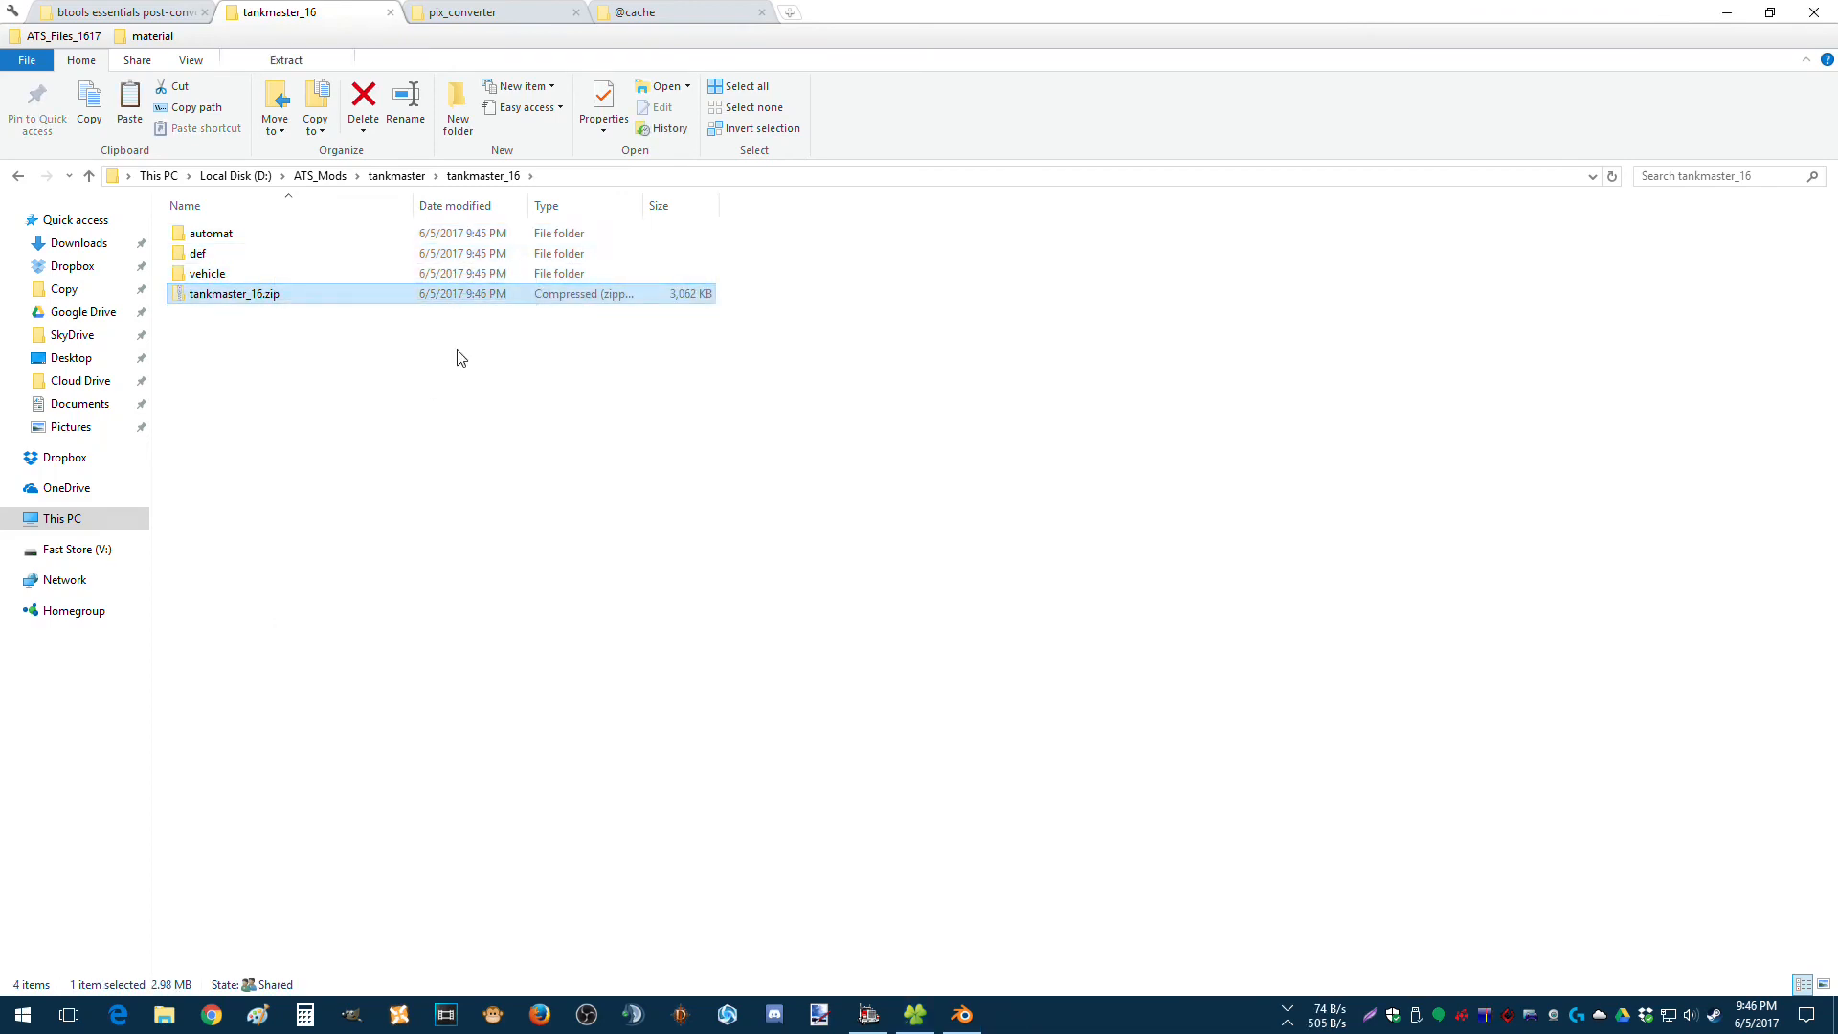
click(795, 14)
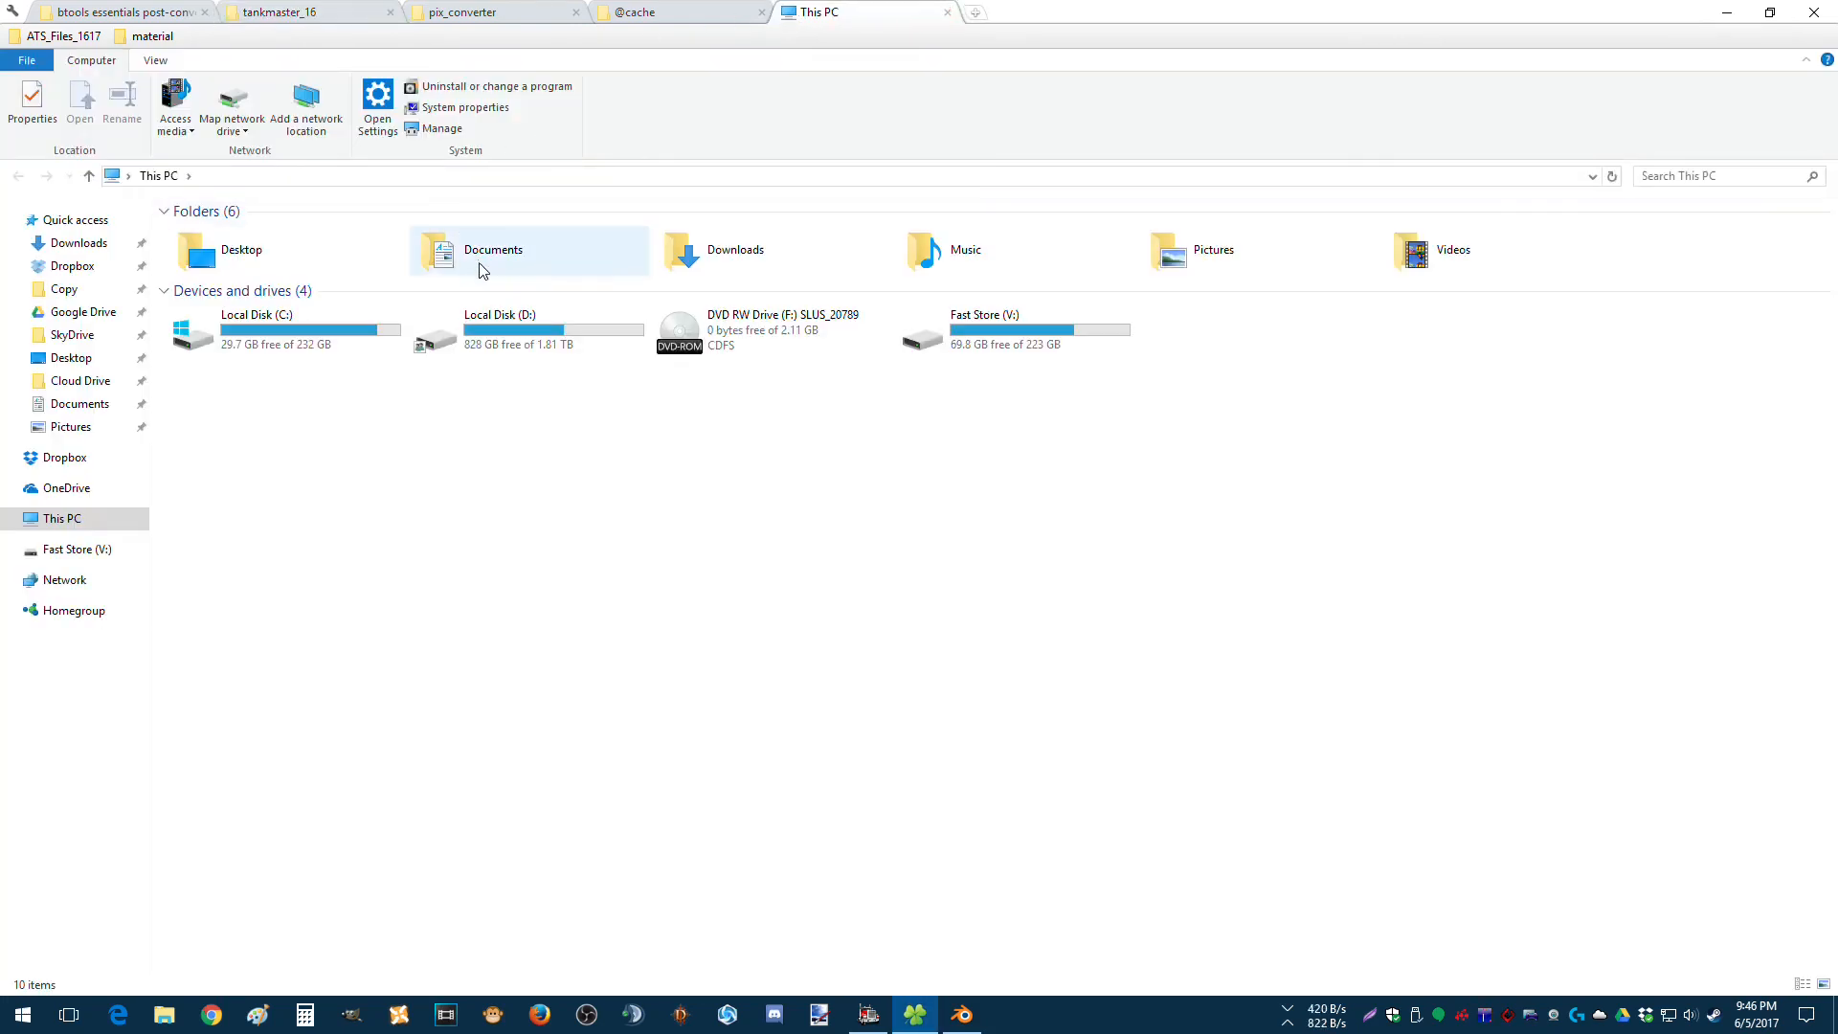
double_click(484, 271)
double_click(240, 240)
key(m)
key(Return)
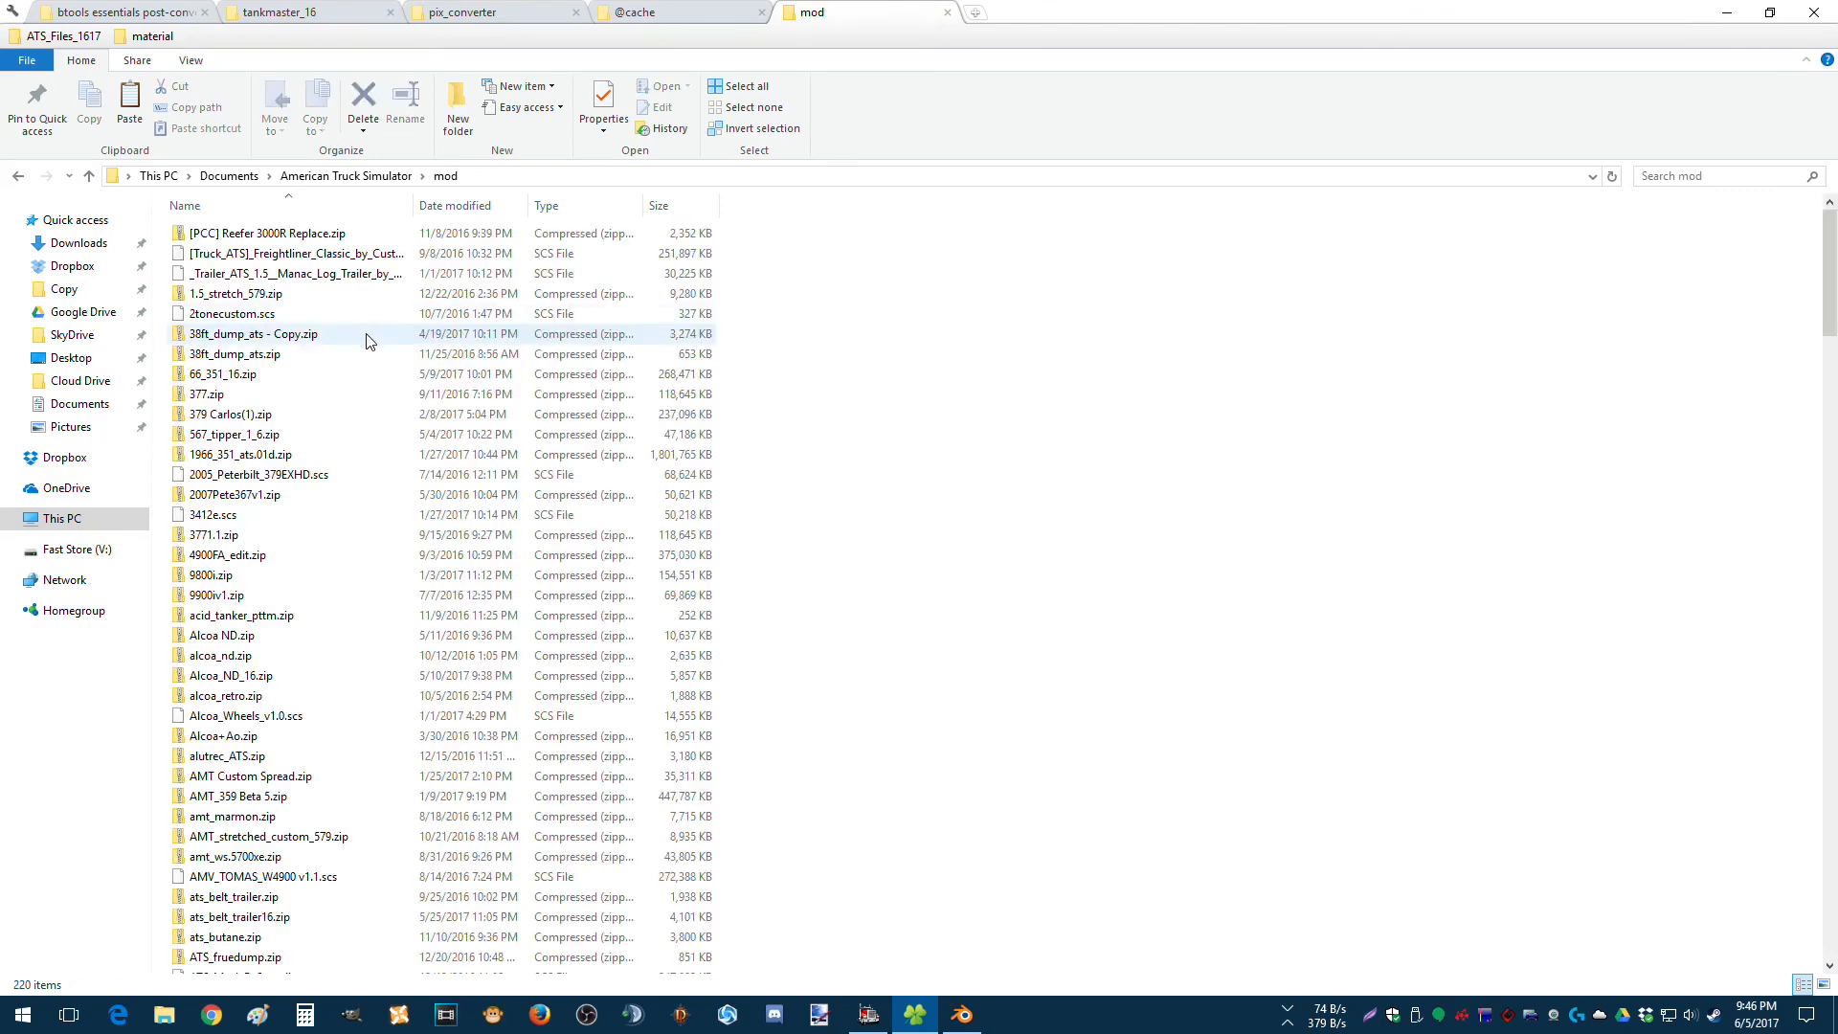
right_click(927, 436)
click(984, 582)
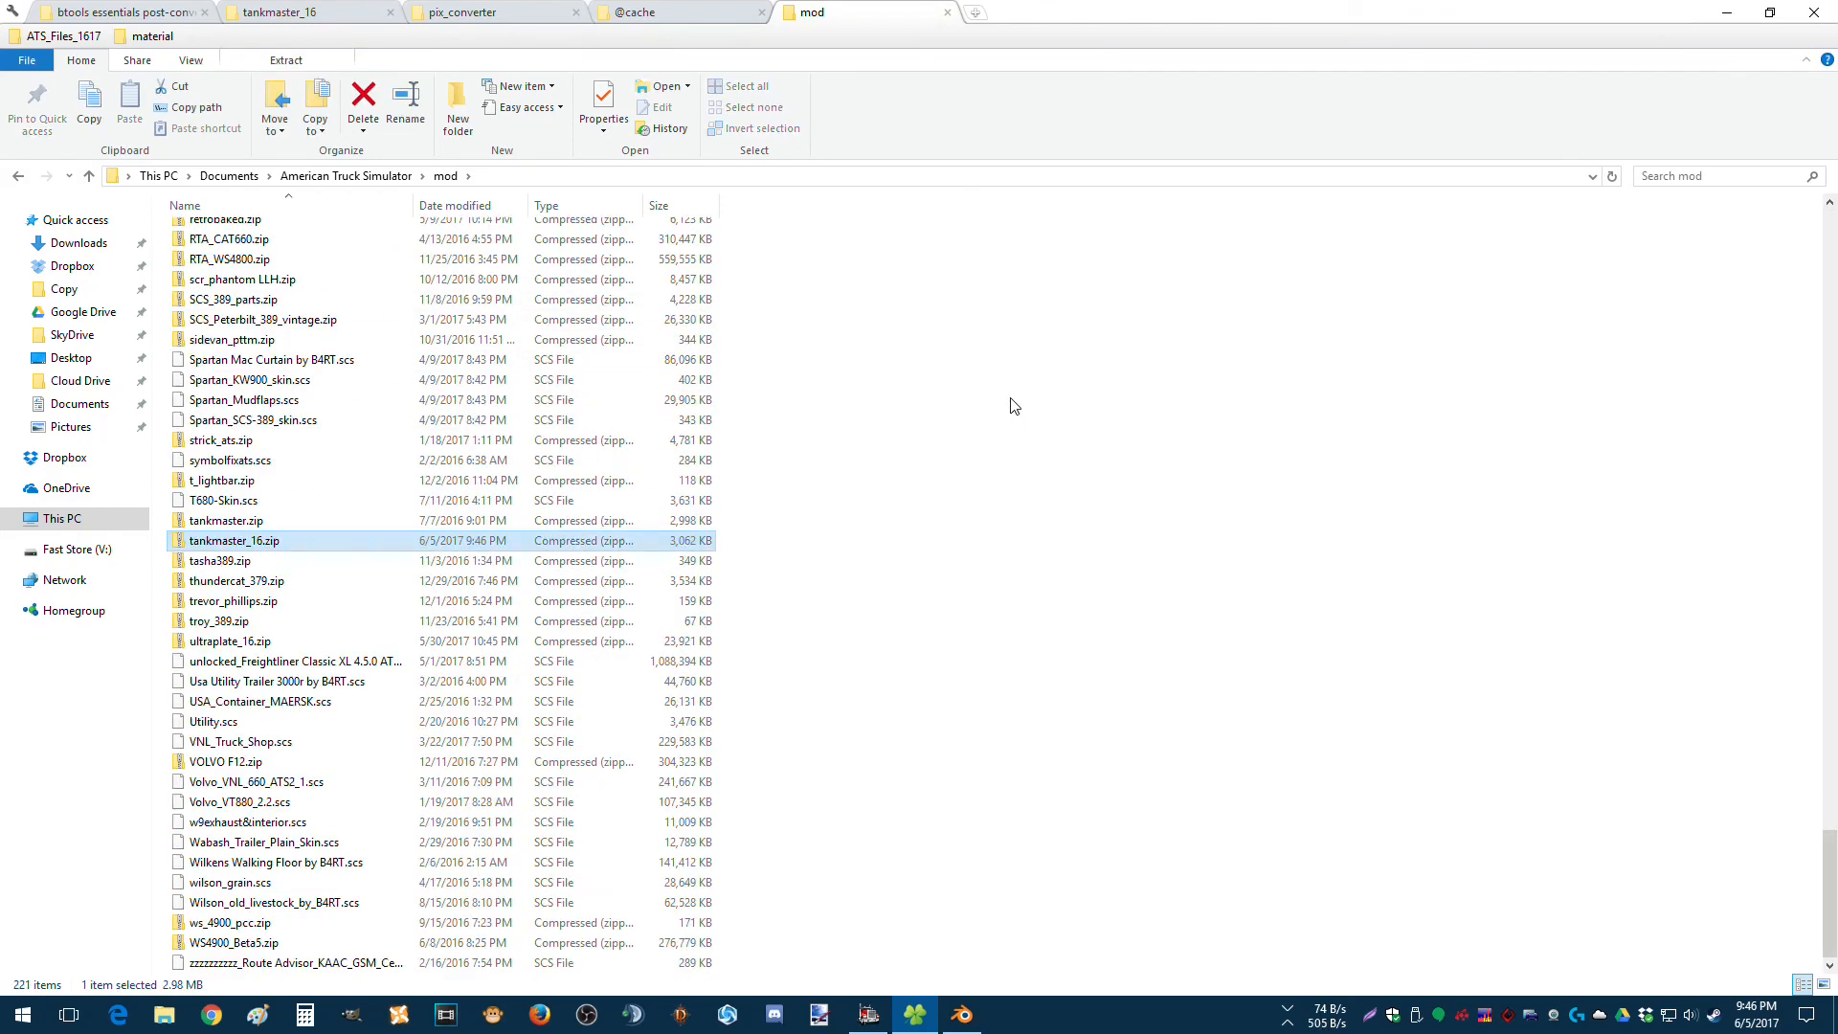
click(1007, 404)
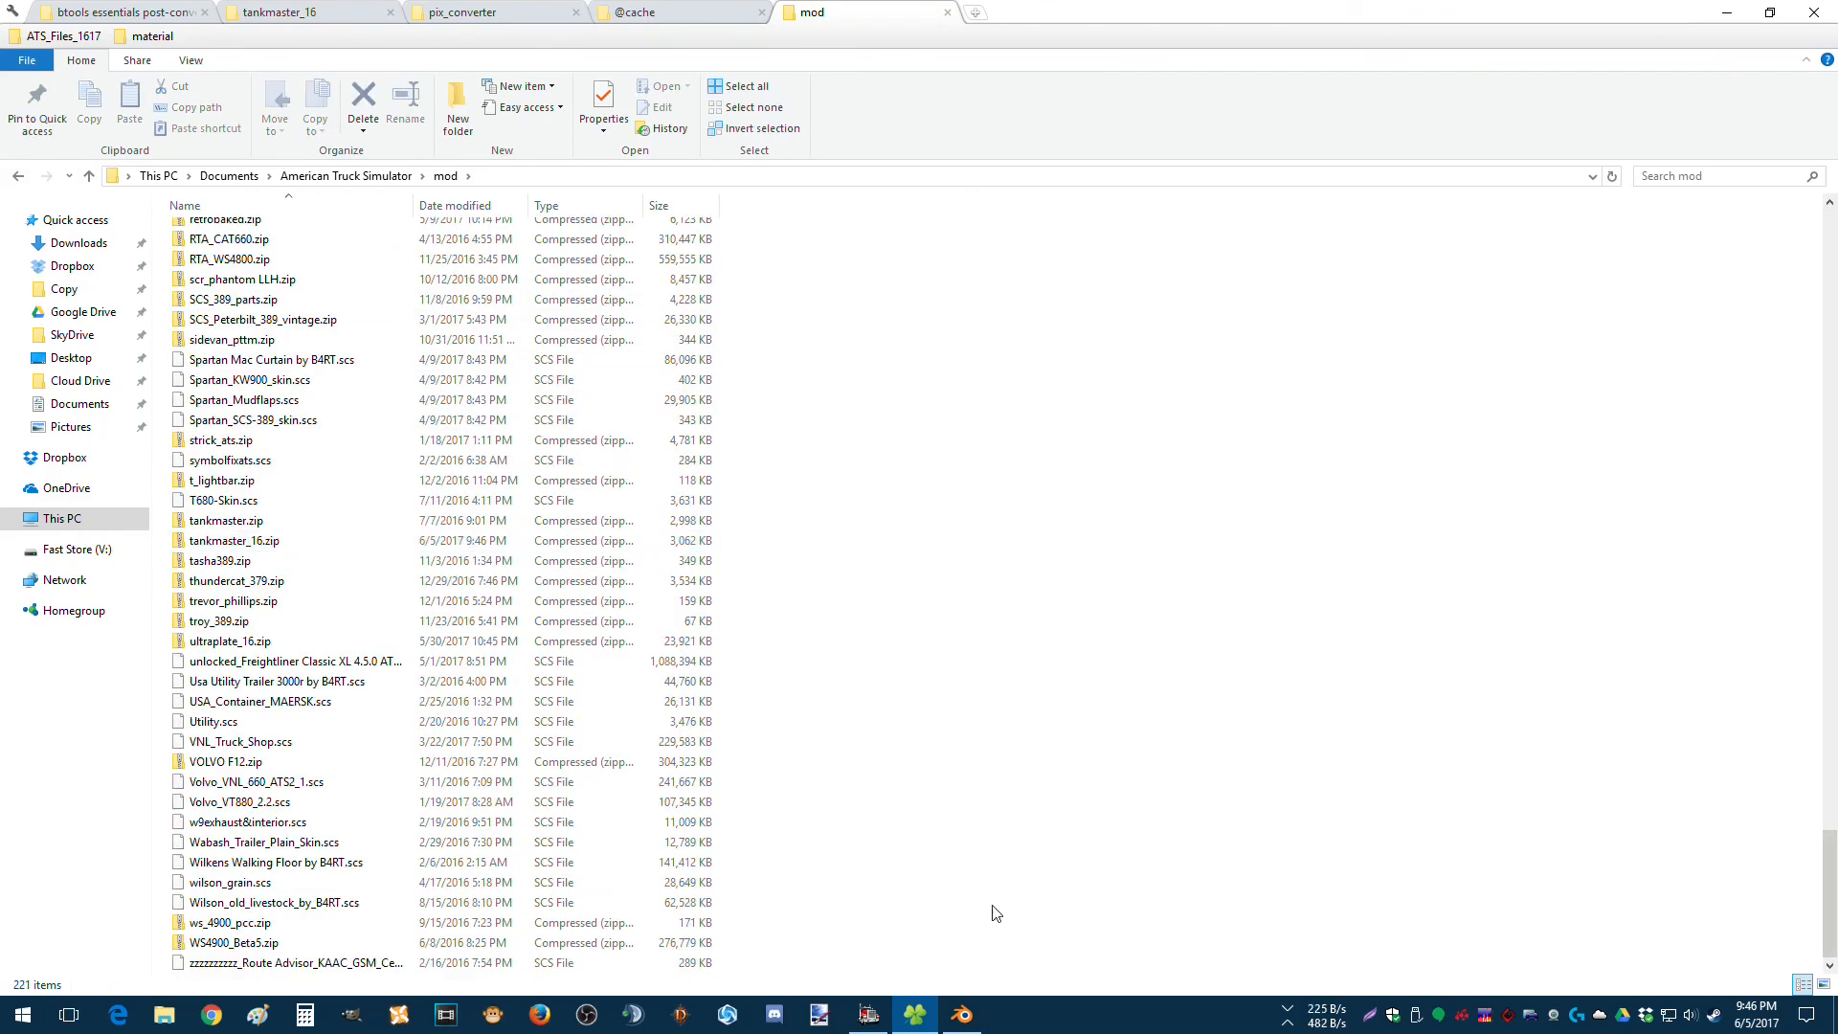
Switch to American Truck Simulator, find the tankmaster_16 mod by searching for "tank", and activate it for the selected profile.
click(866, 1019)
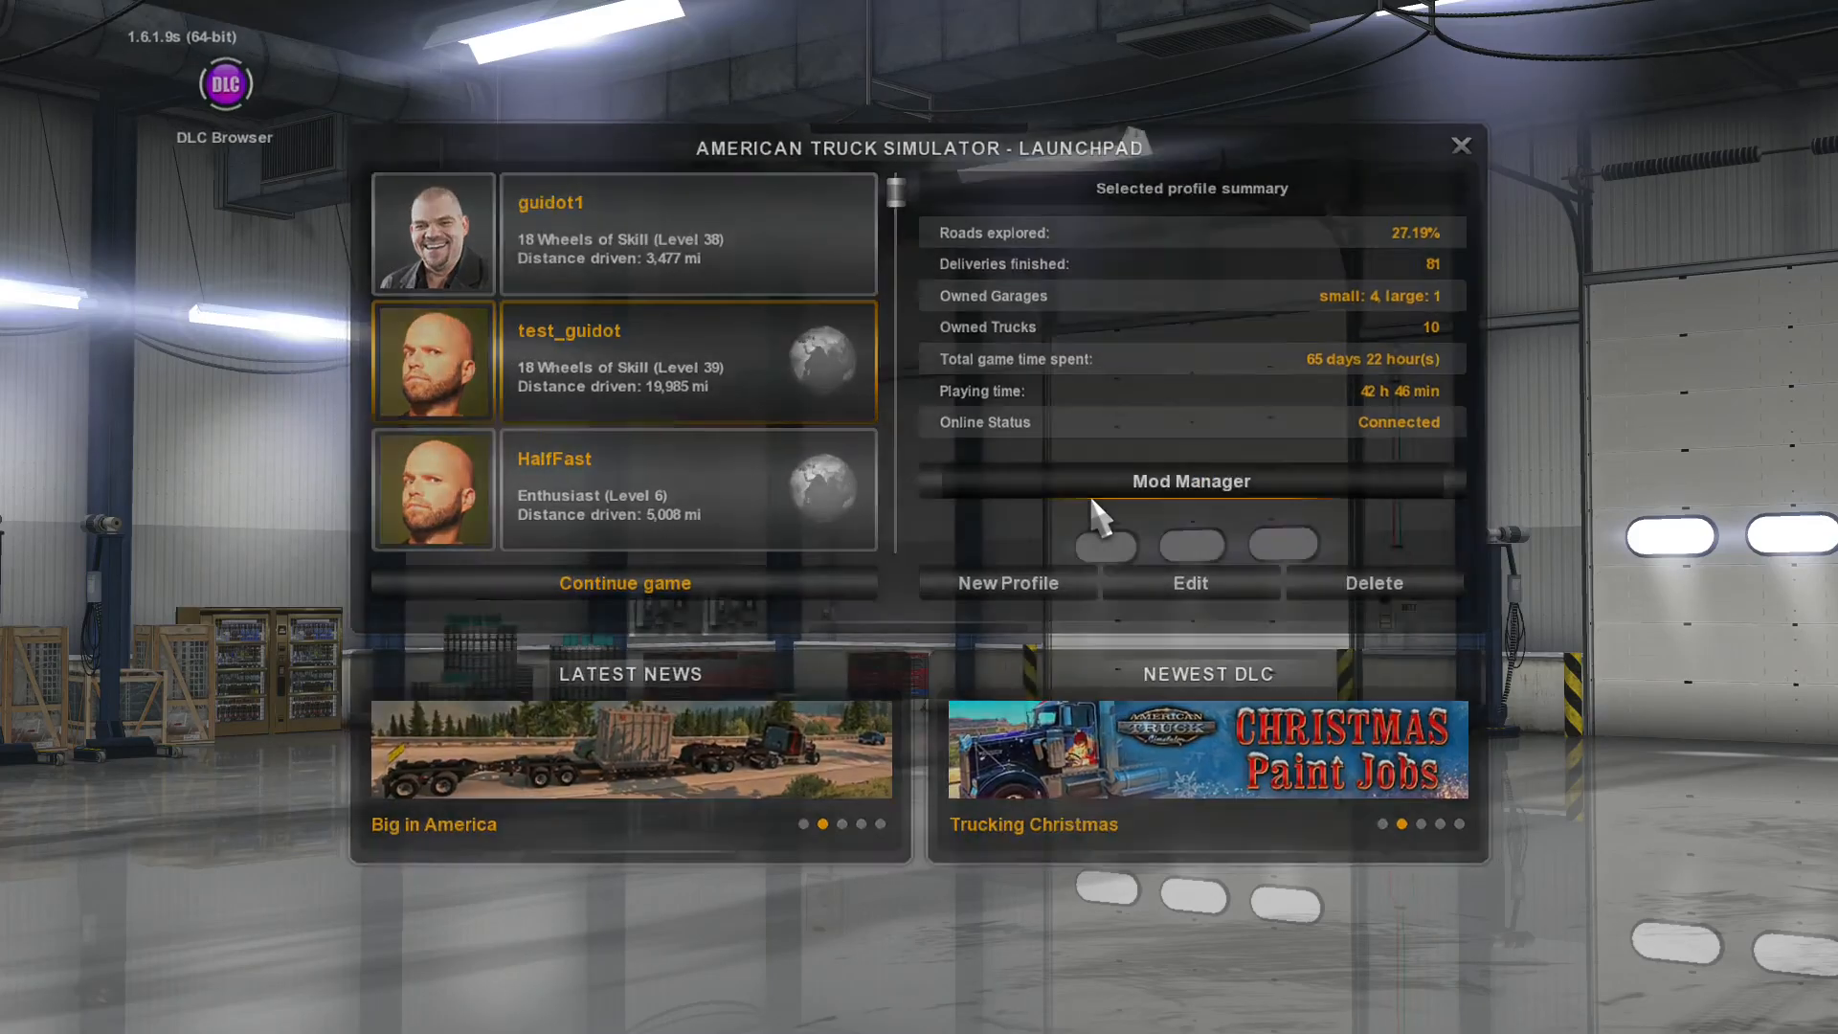
click(1092, 497)
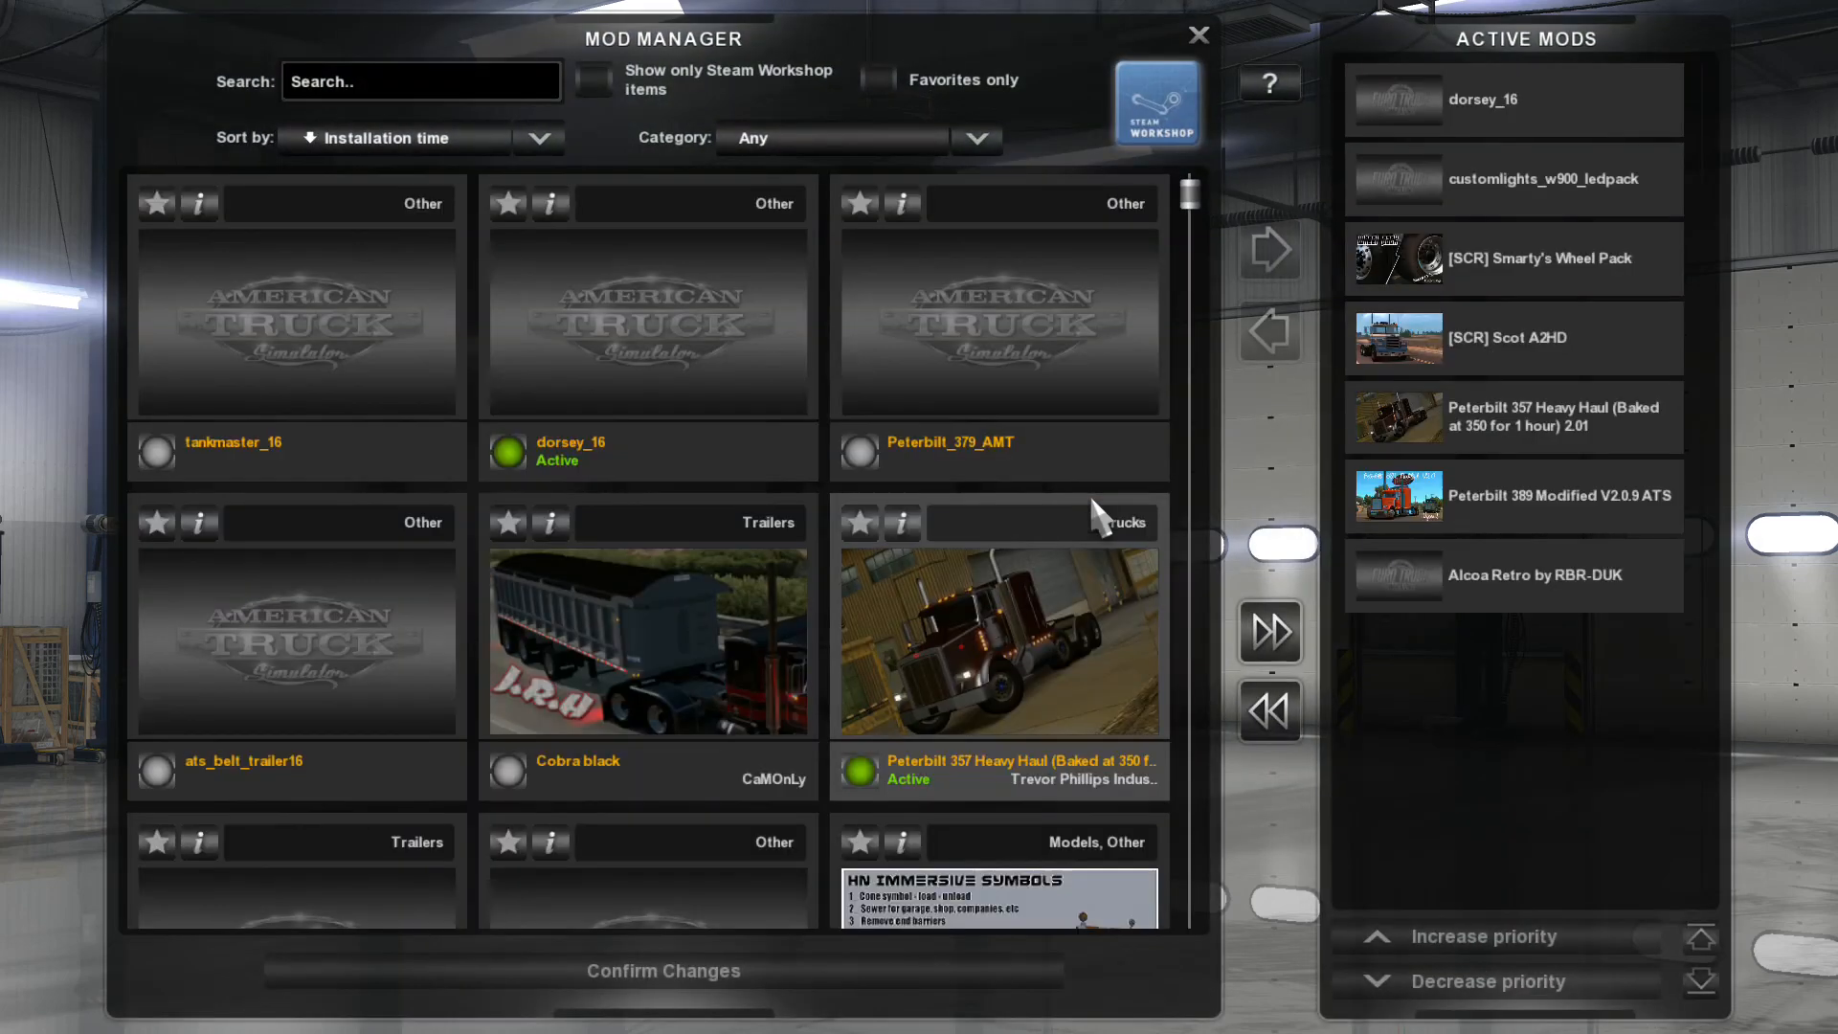
click(402, 99)
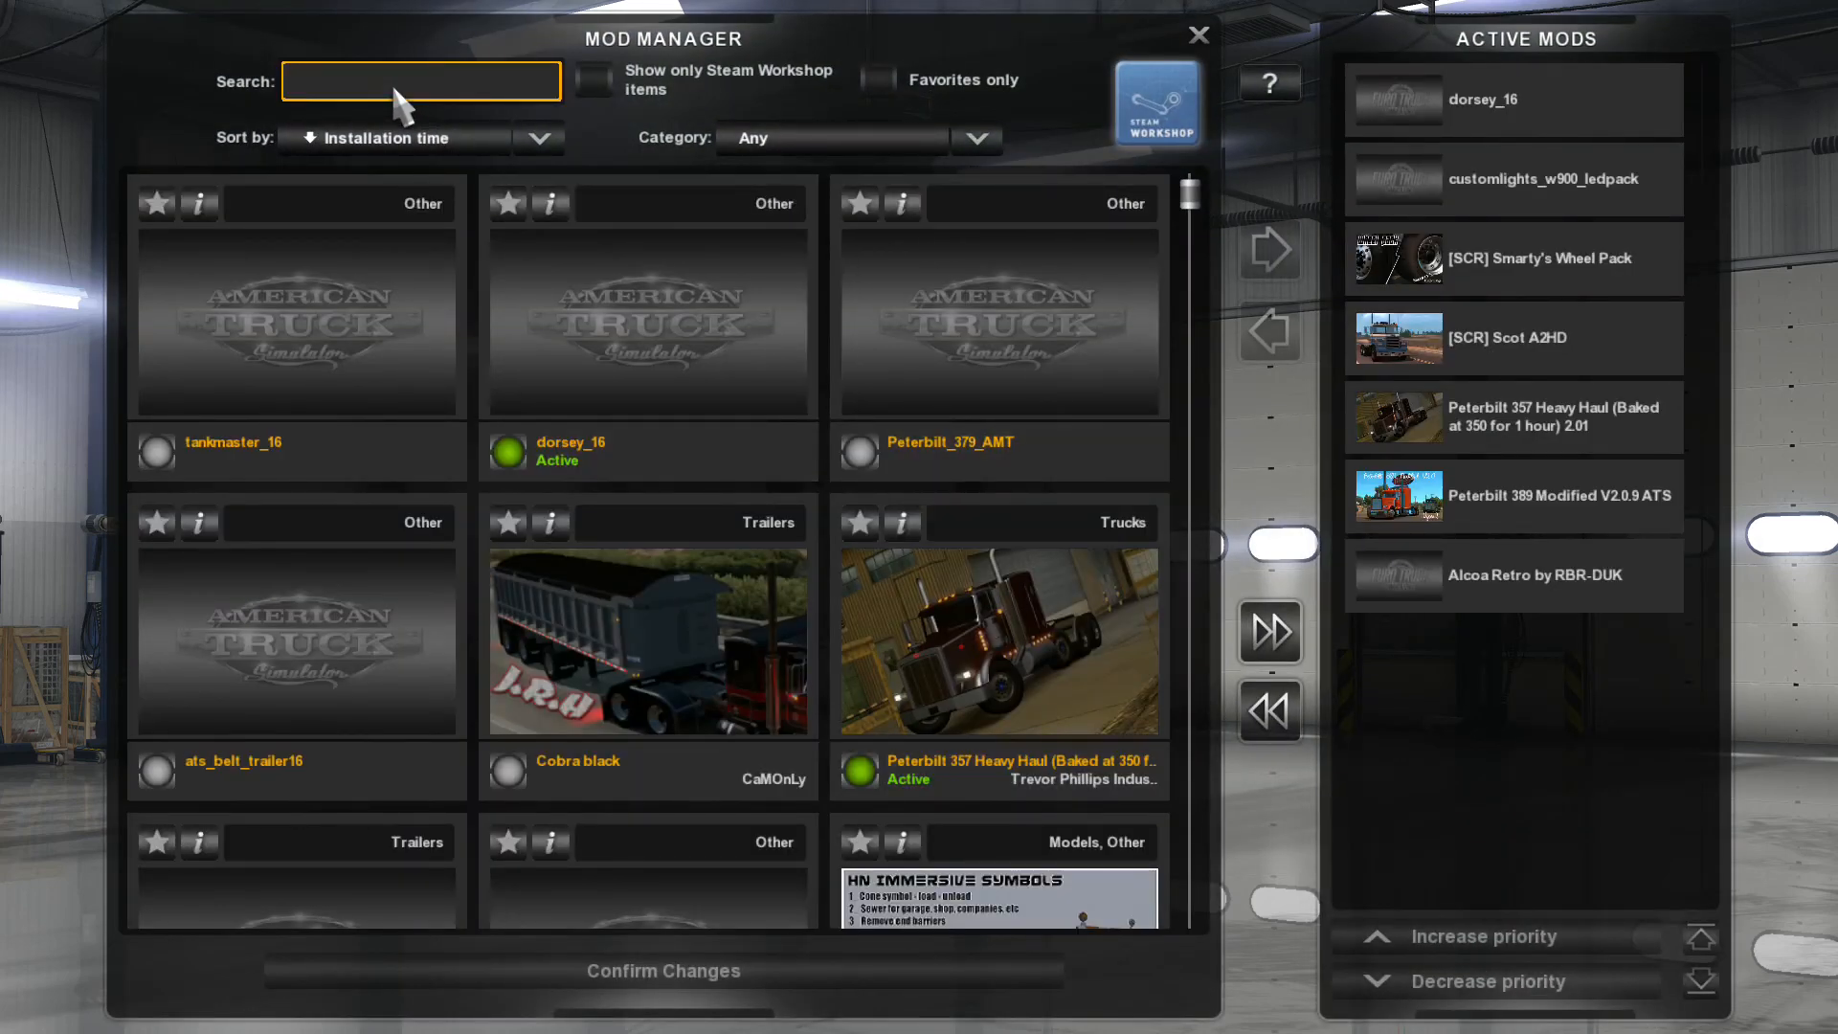
text(tank)
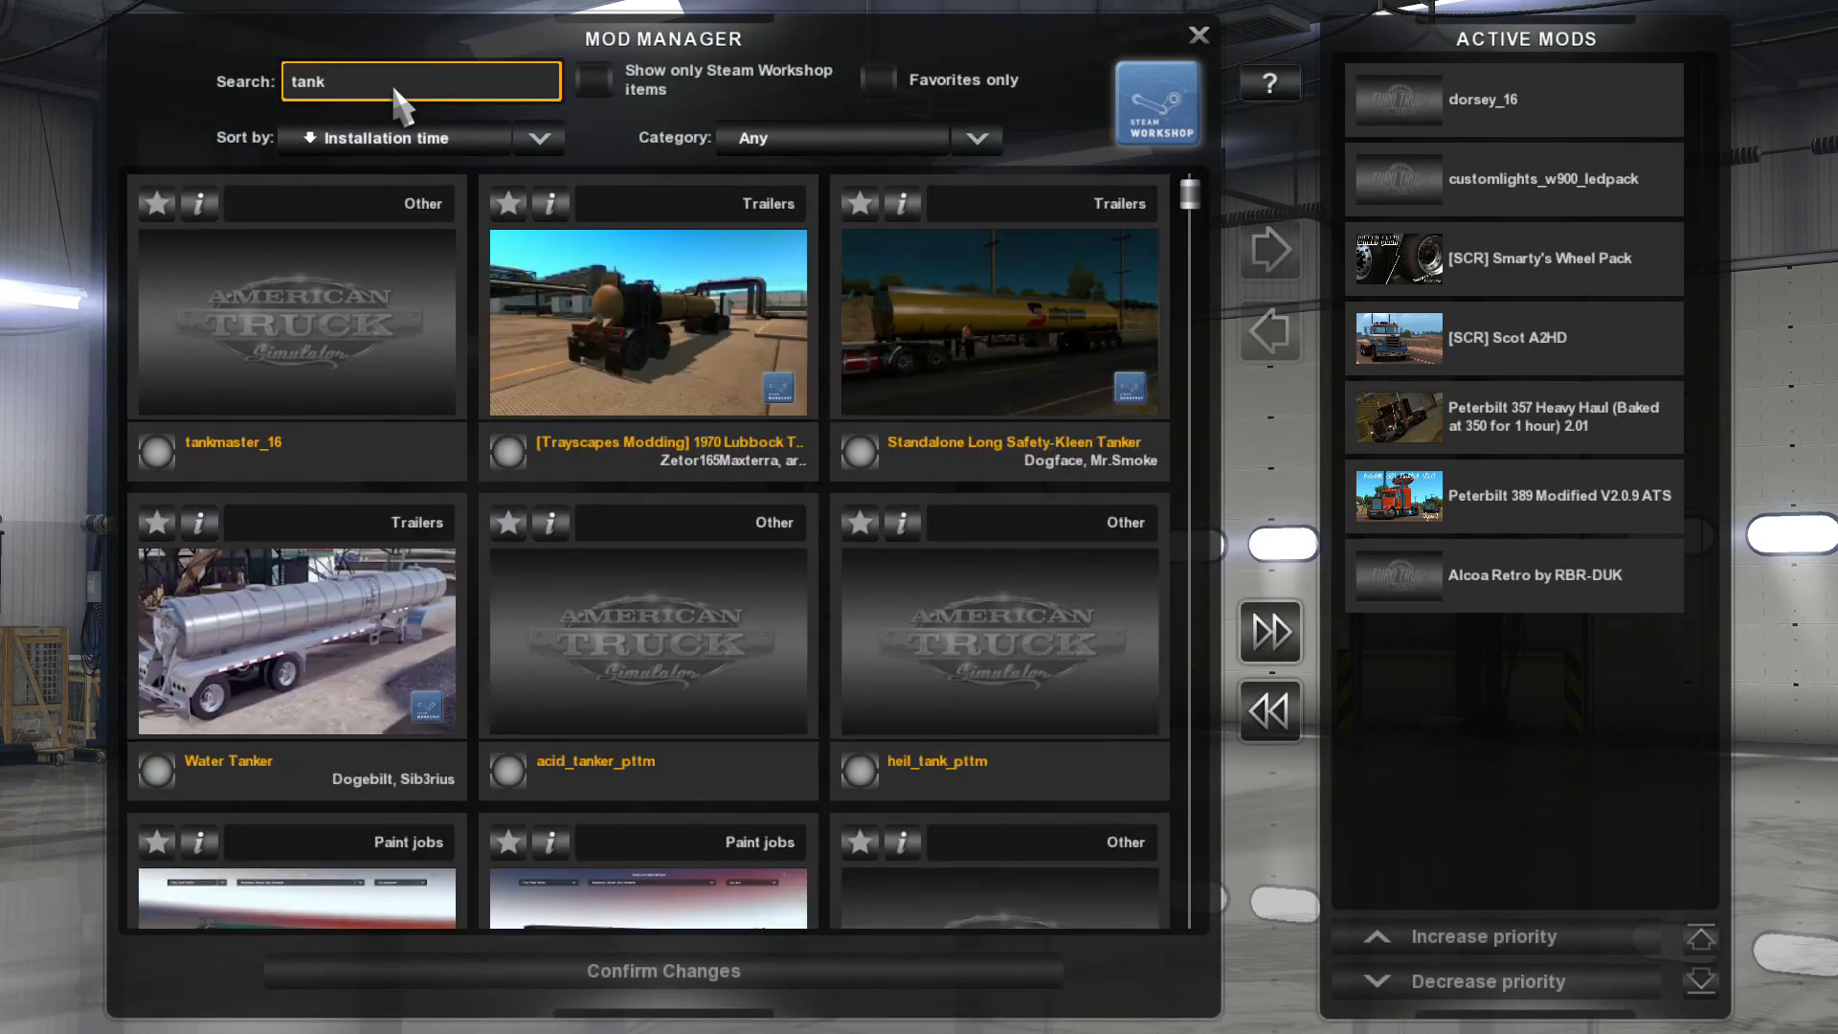
double_click(303, 360)
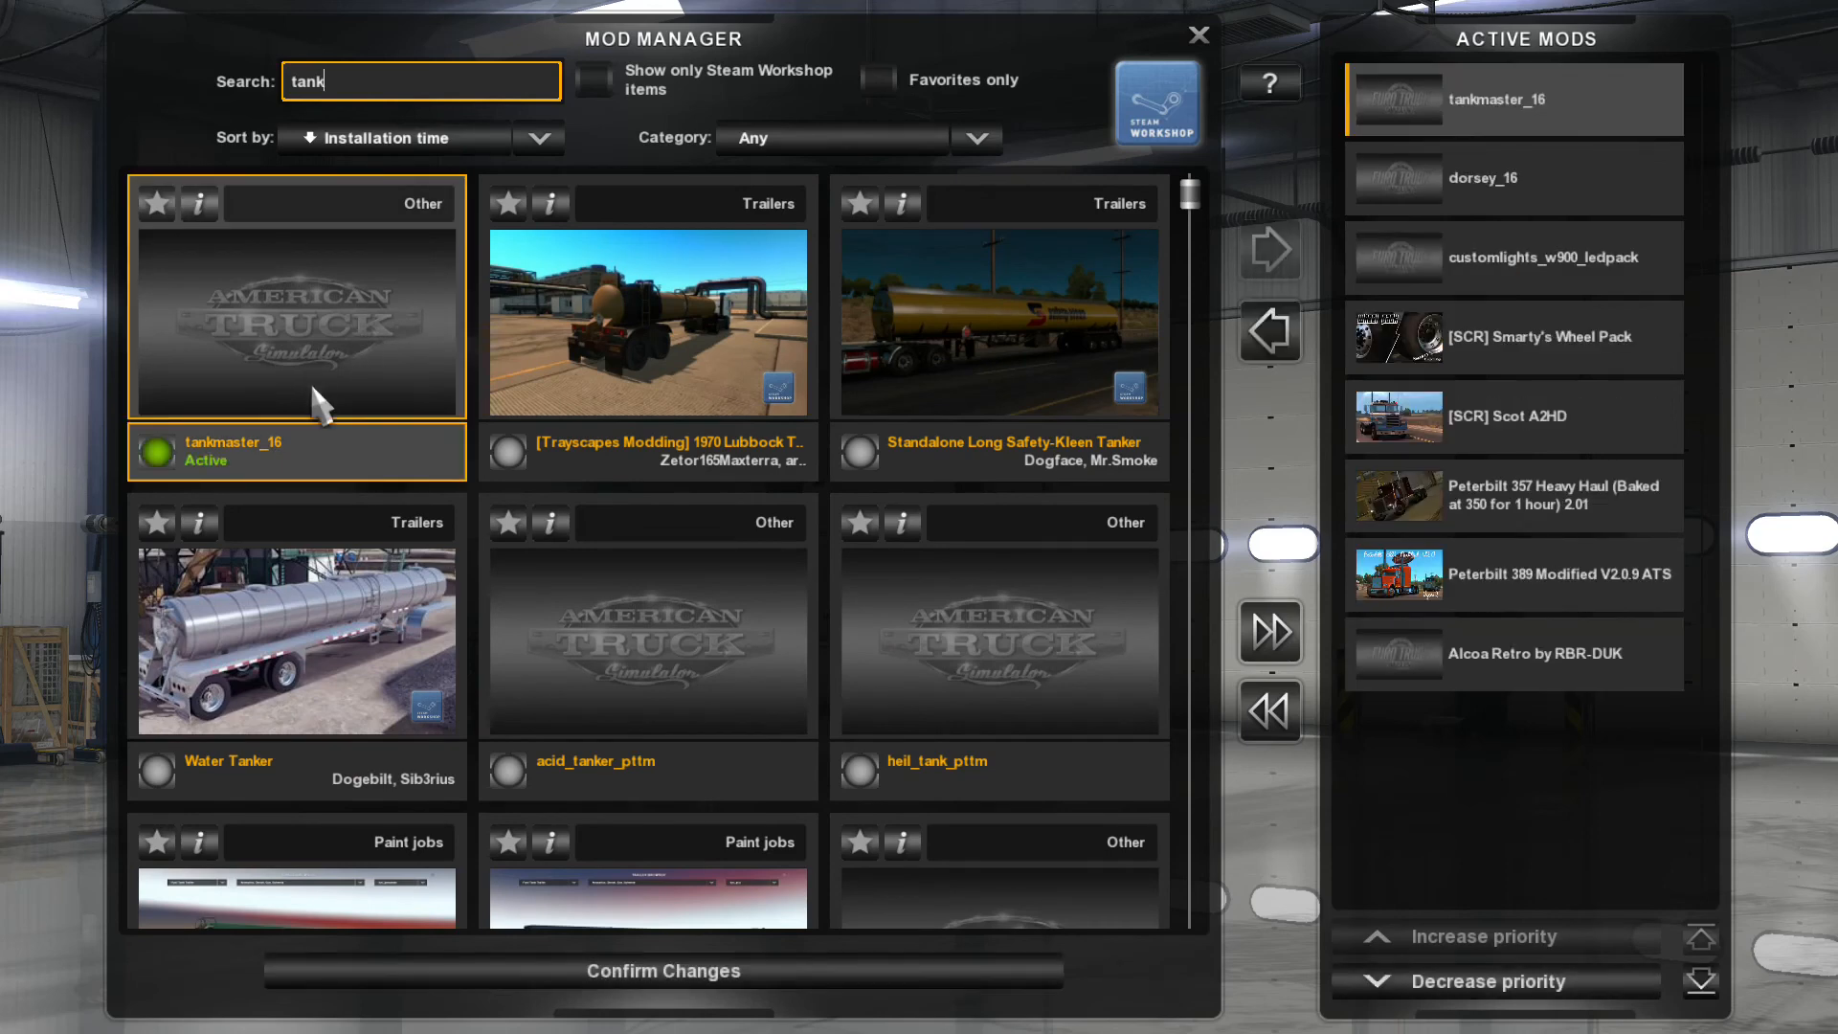
click(643, 973)
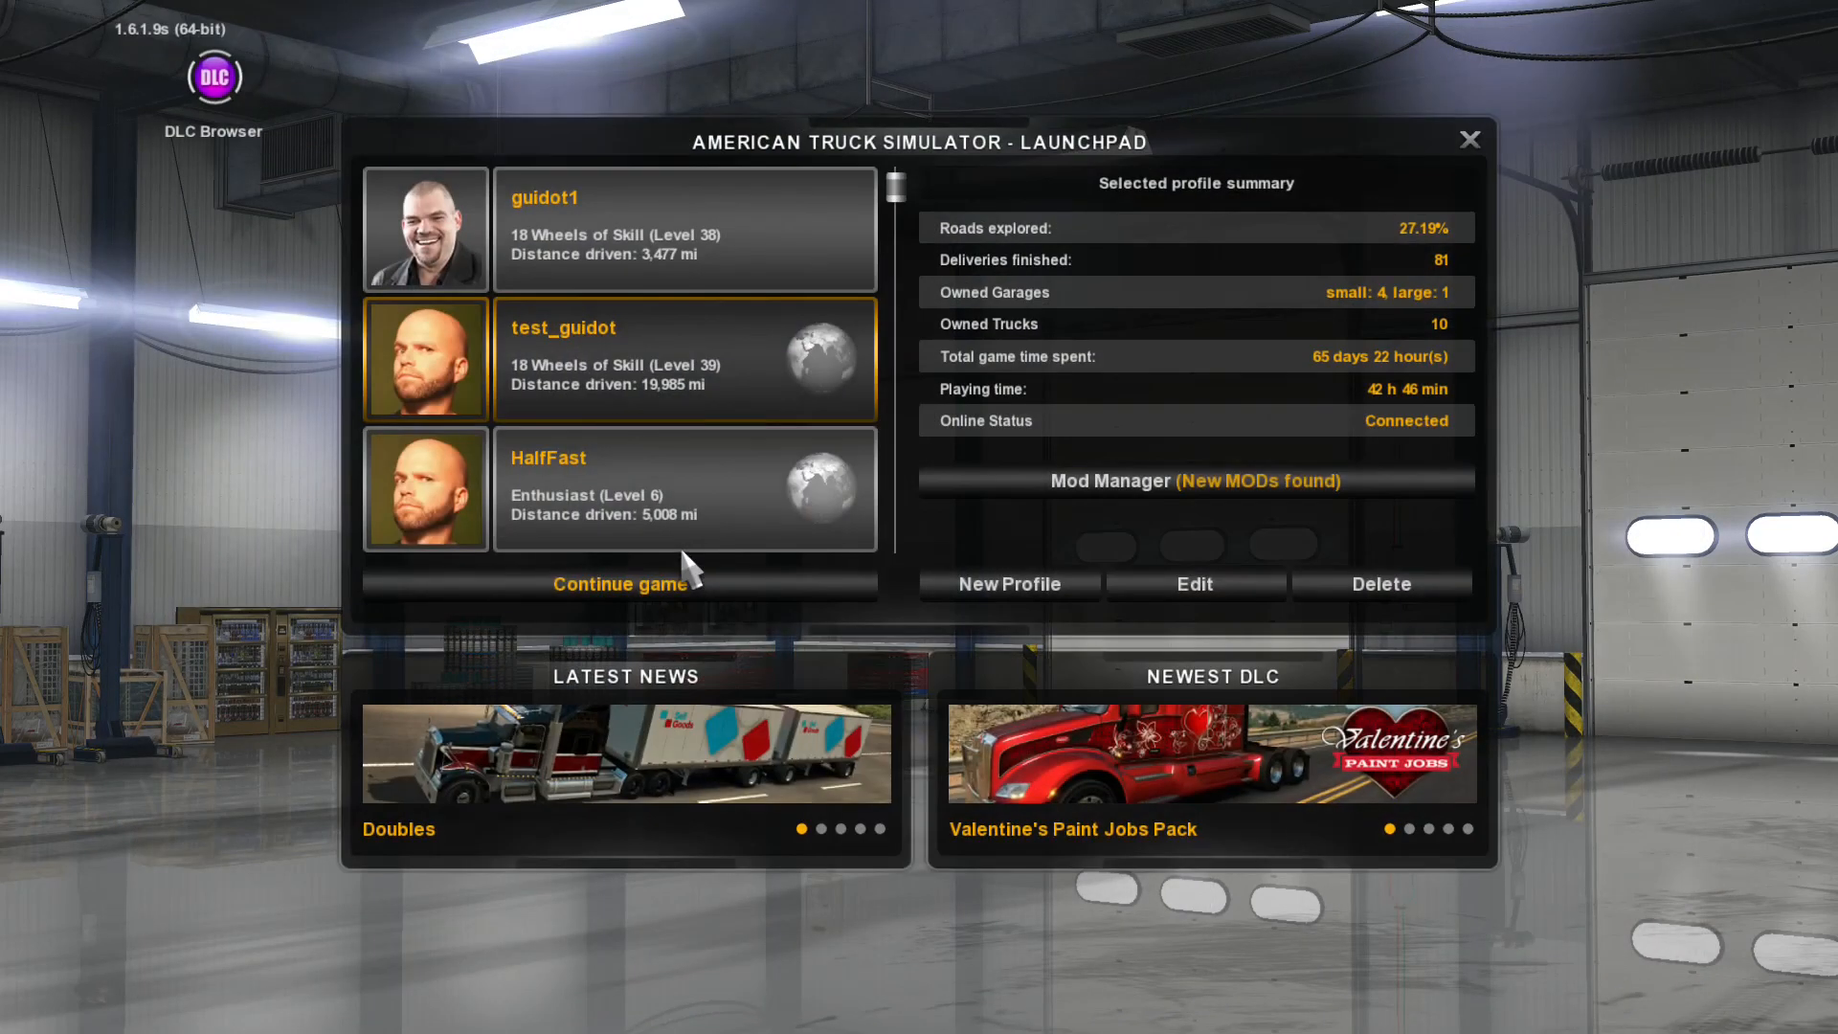
Continue the game with the selected profile and inspect the tn_tankmaster trailer in the Trailer Browser.
click(672, 582)
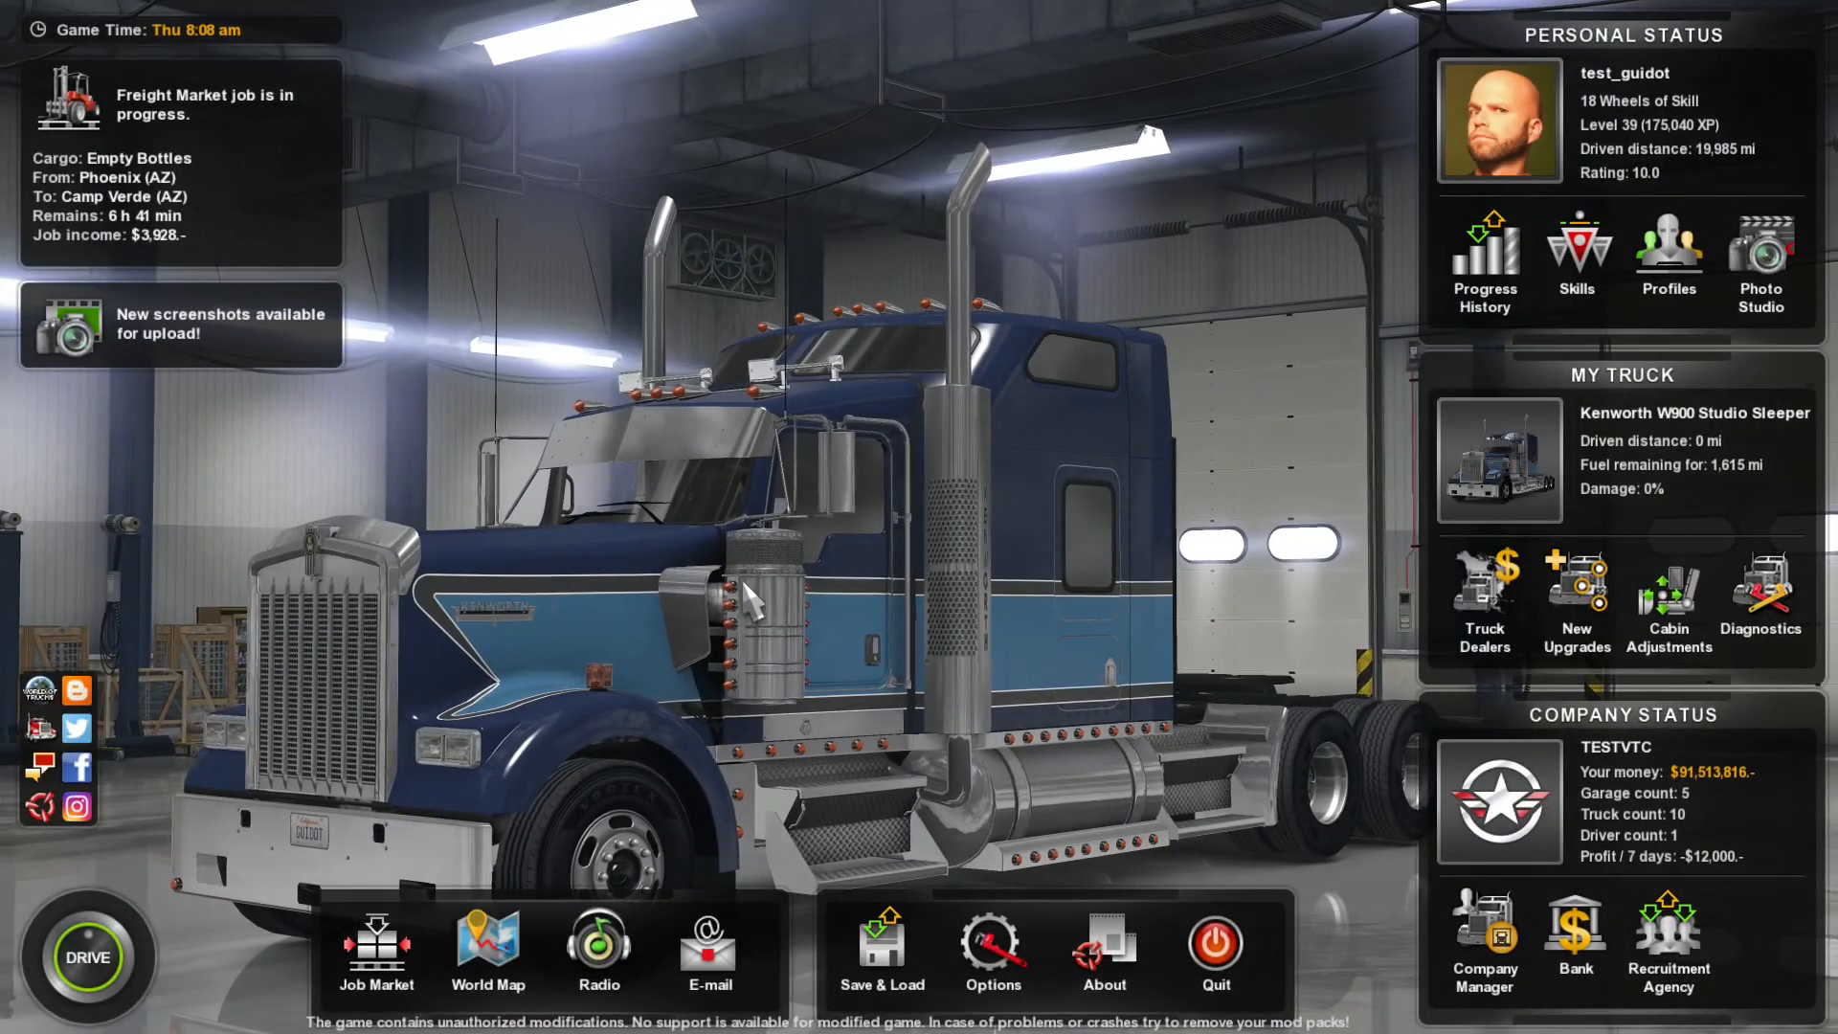
click(1101, 948)
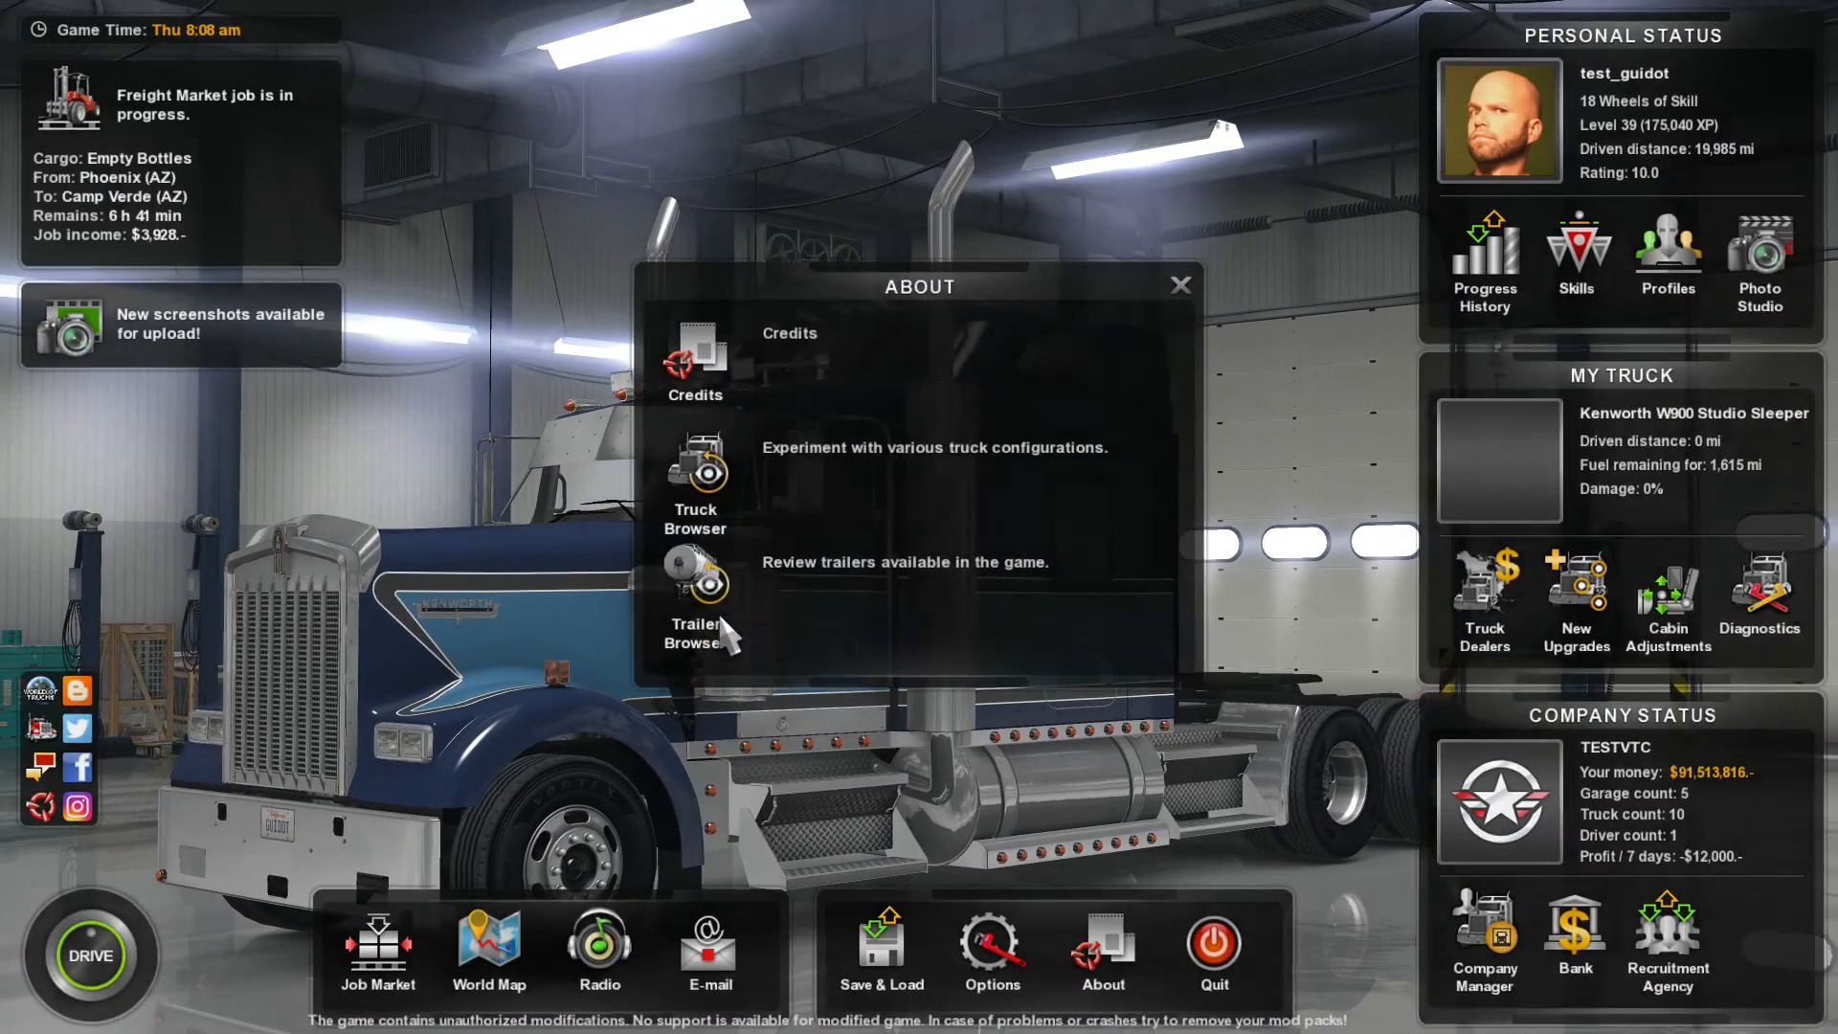
click(696, 622)
click(407, 84)
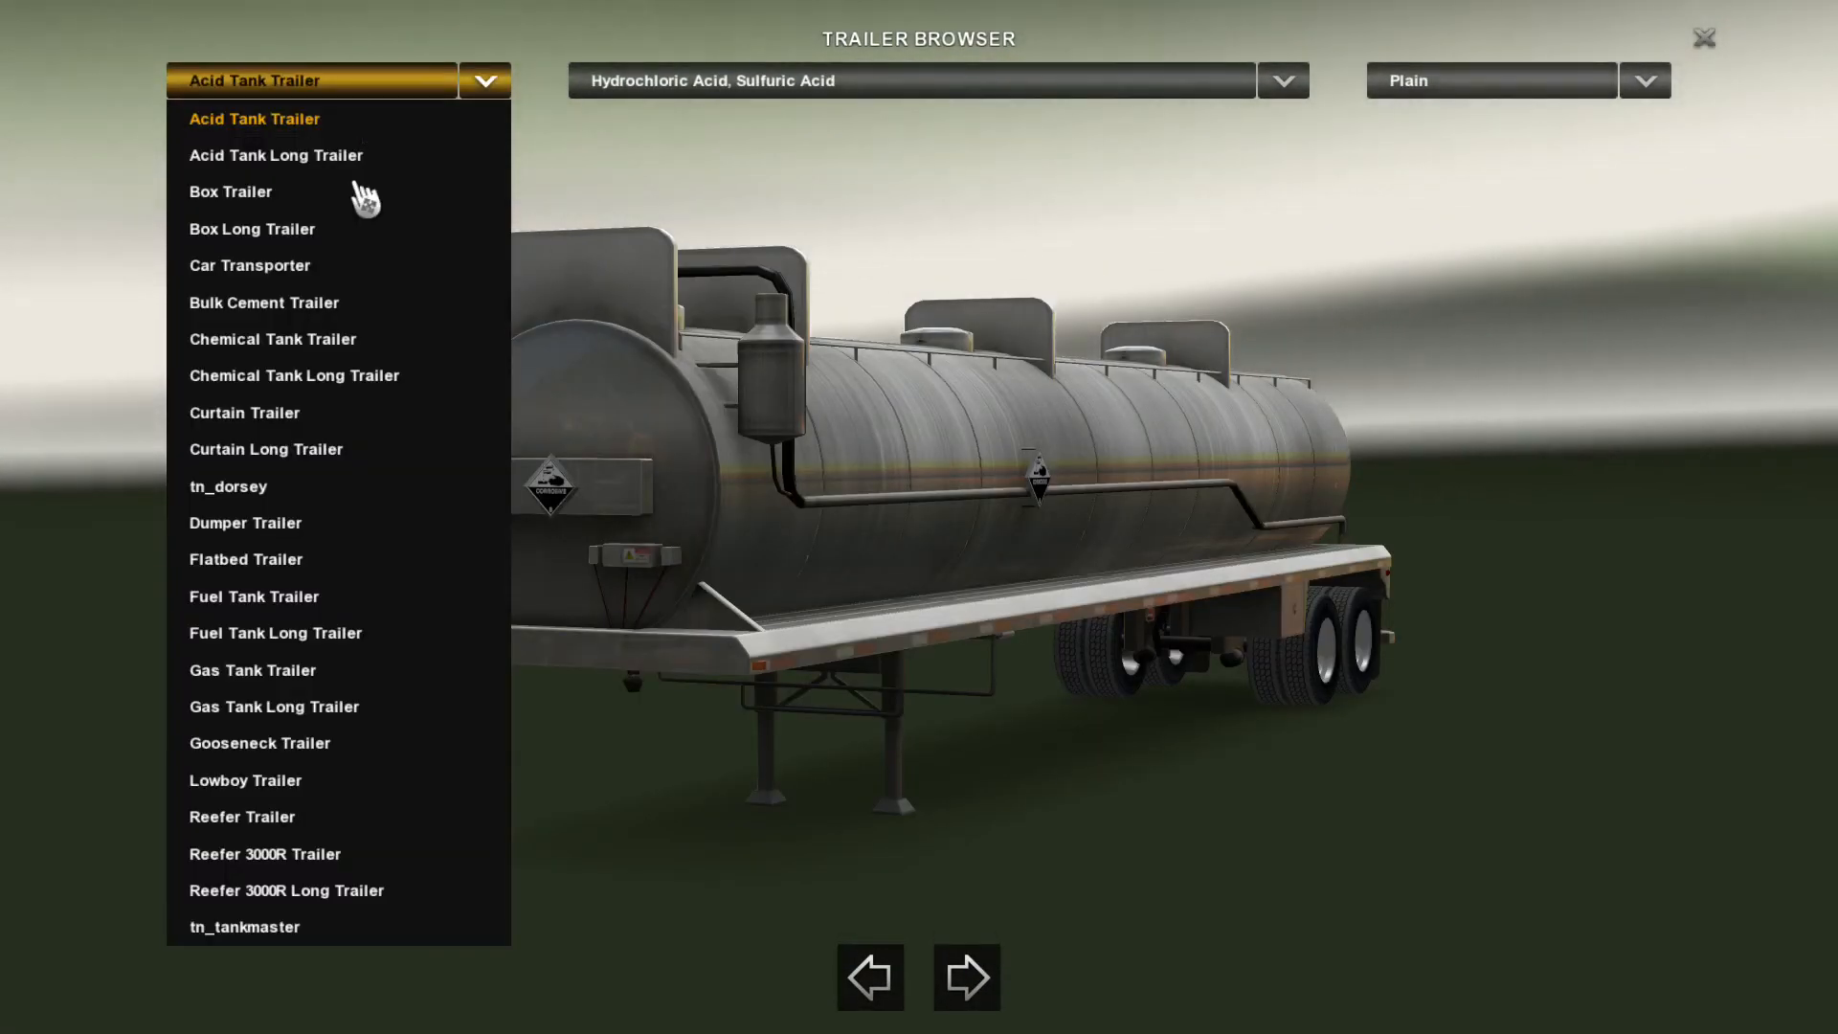
click(273, 929)
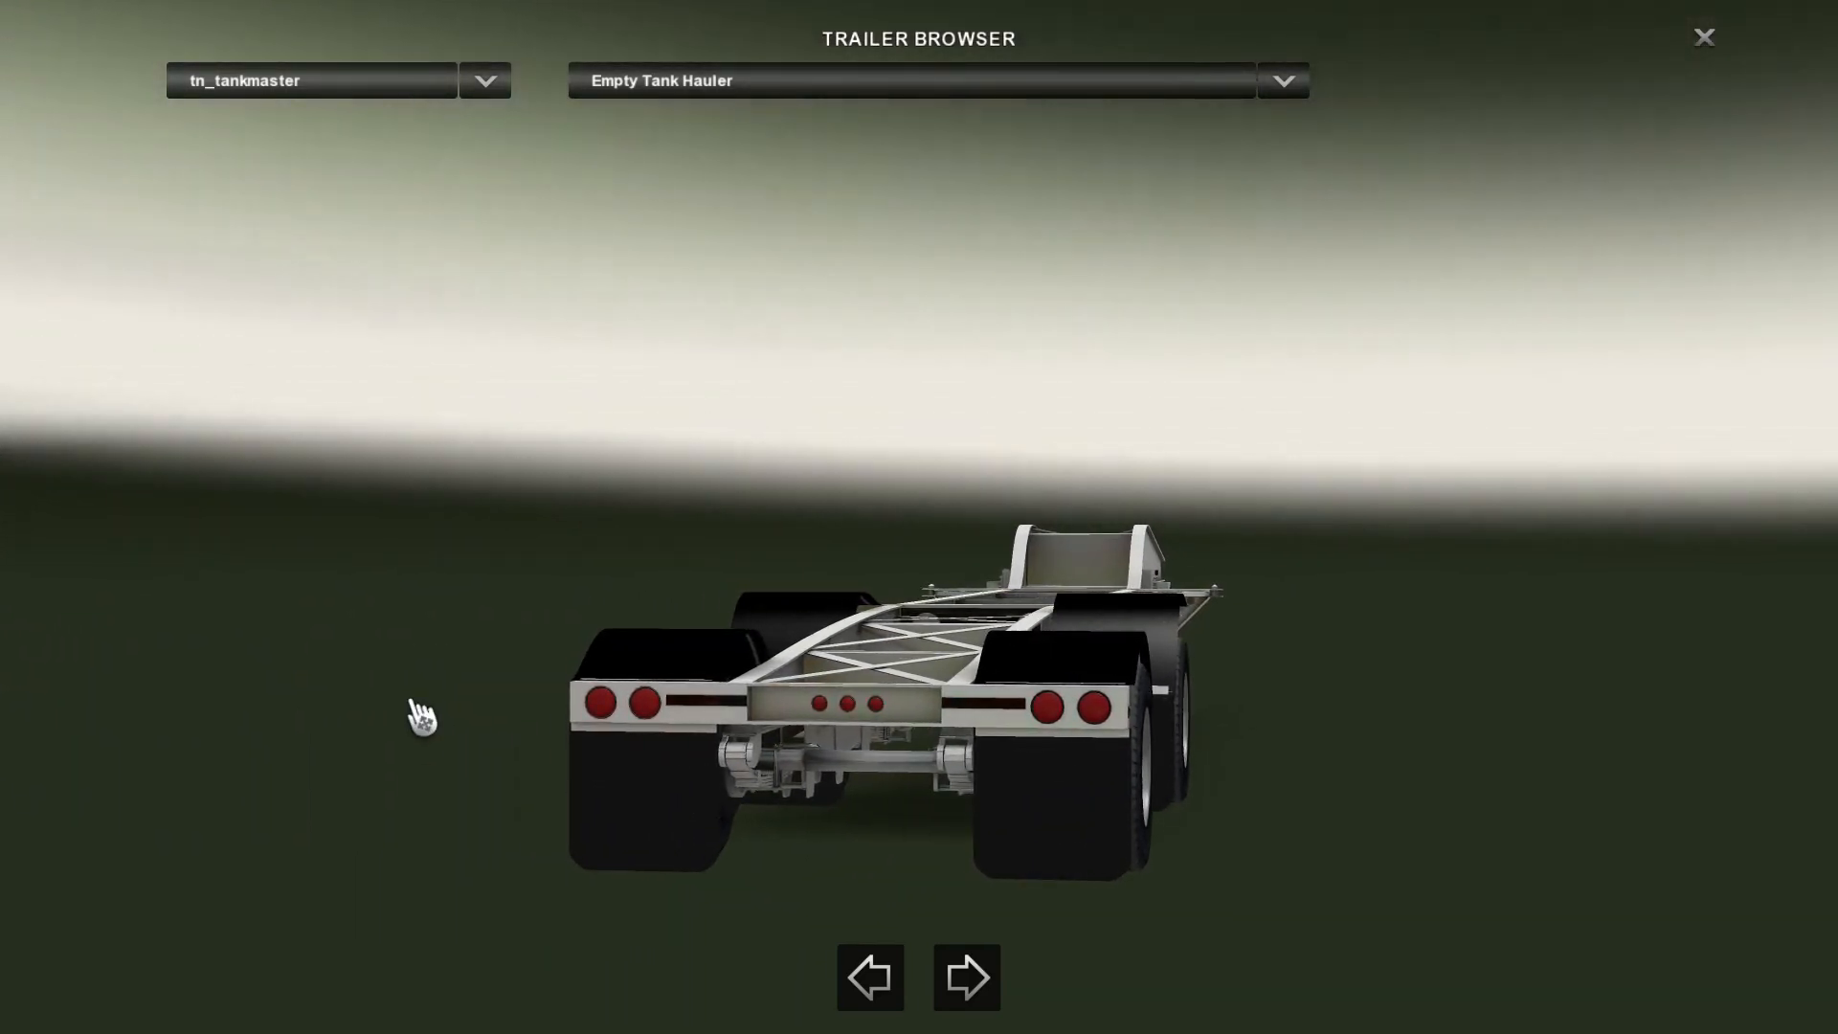
Close the Trailer Browser and return to the game's profile selection screen.
click(1704, 38)
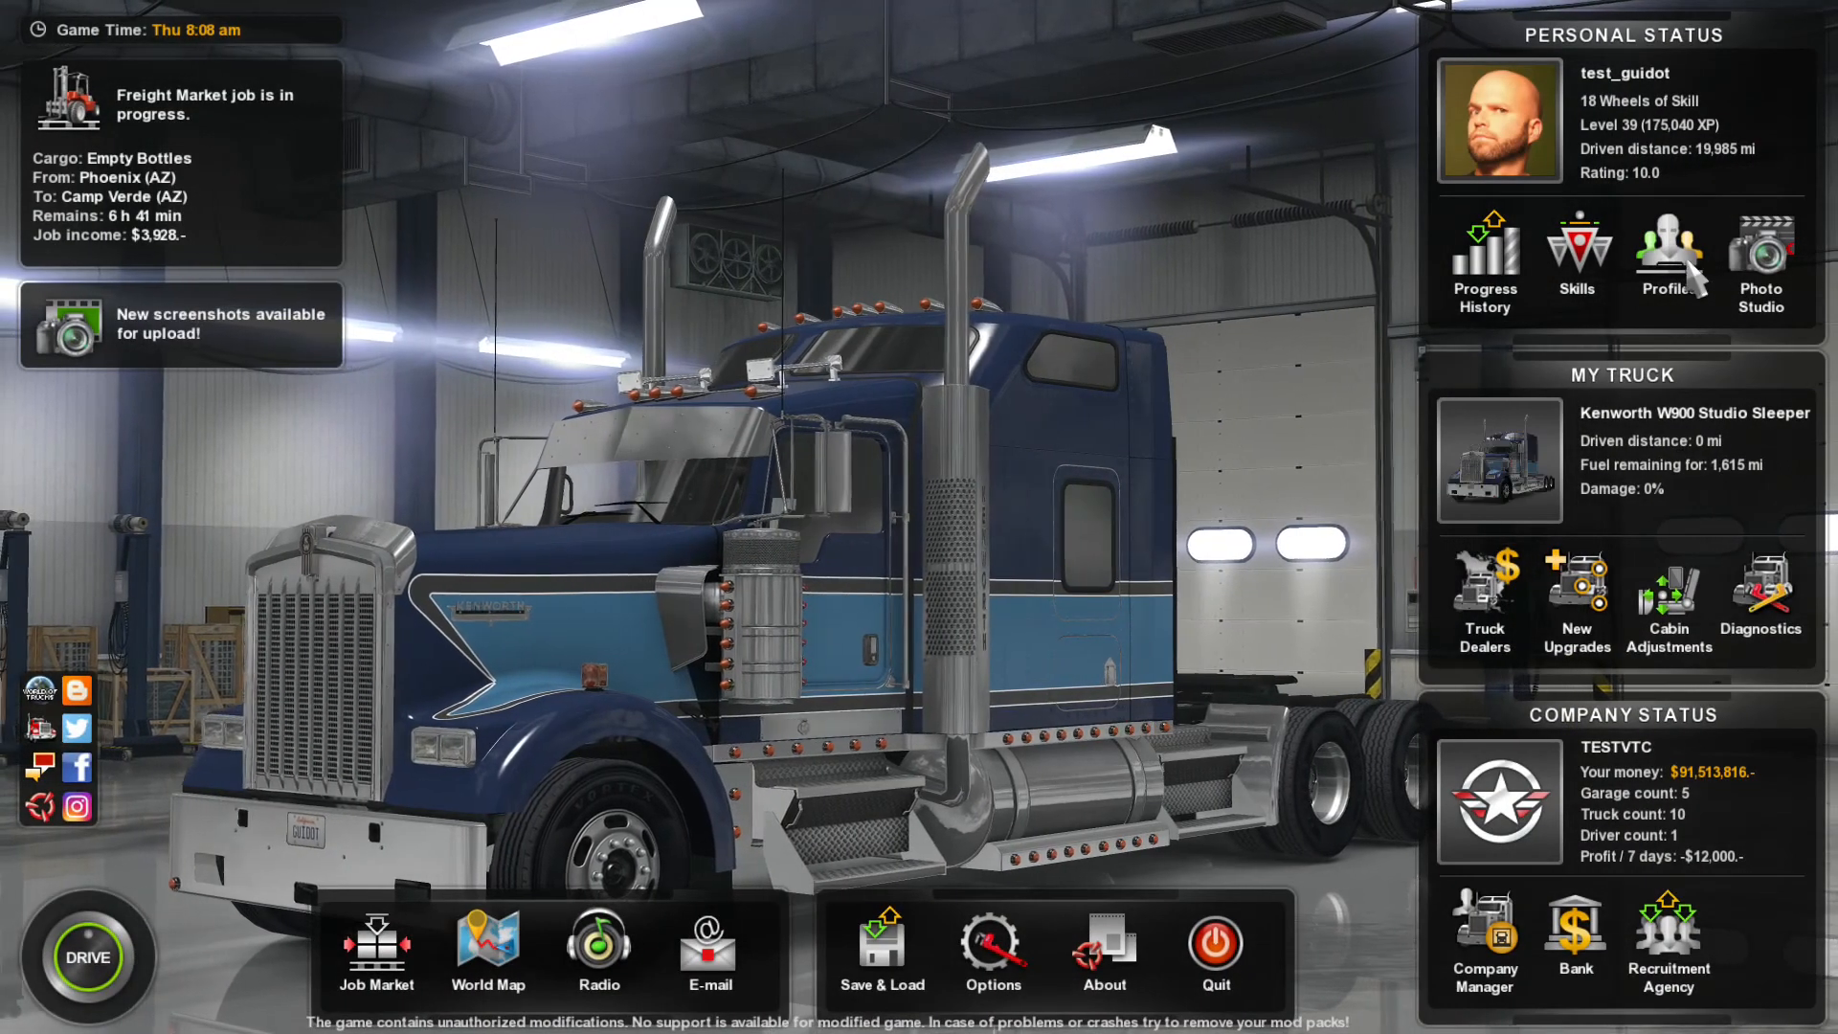
click(1671, 251)
click(832, 673)
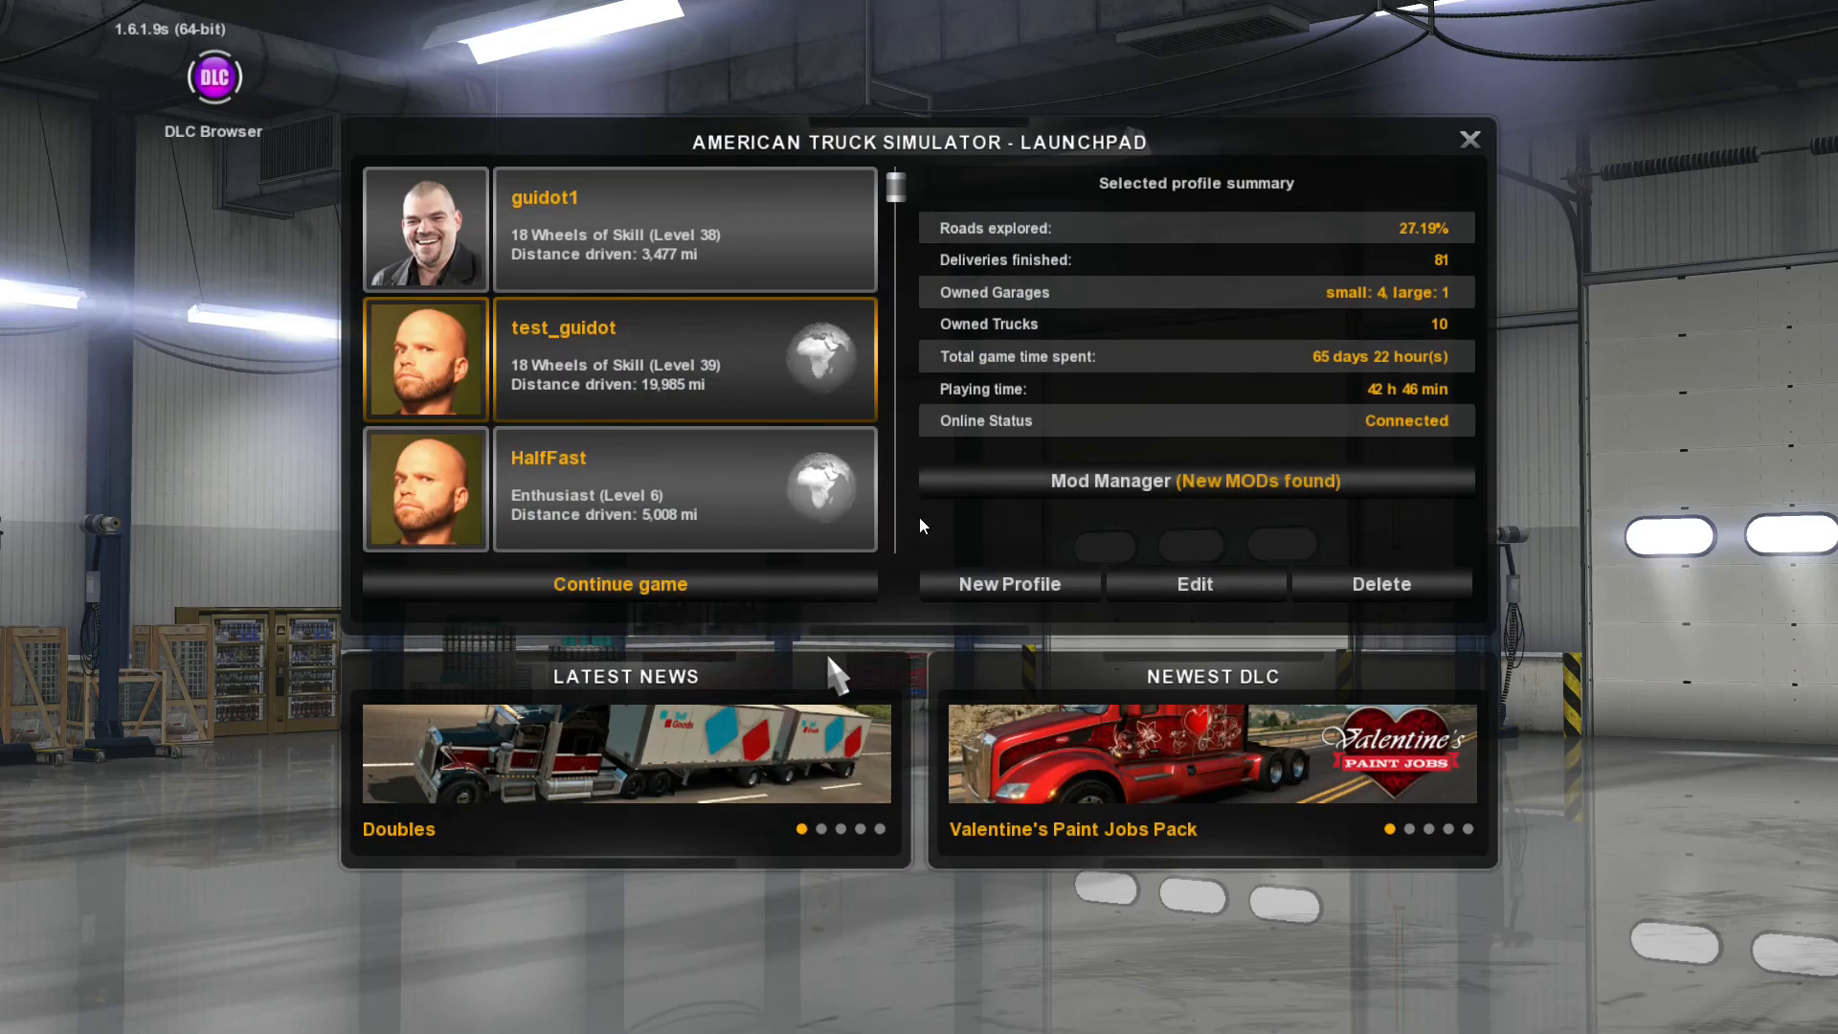
Switch to Blender and examine the tankmaster trailer model from its front end.
key(alt+Tab)
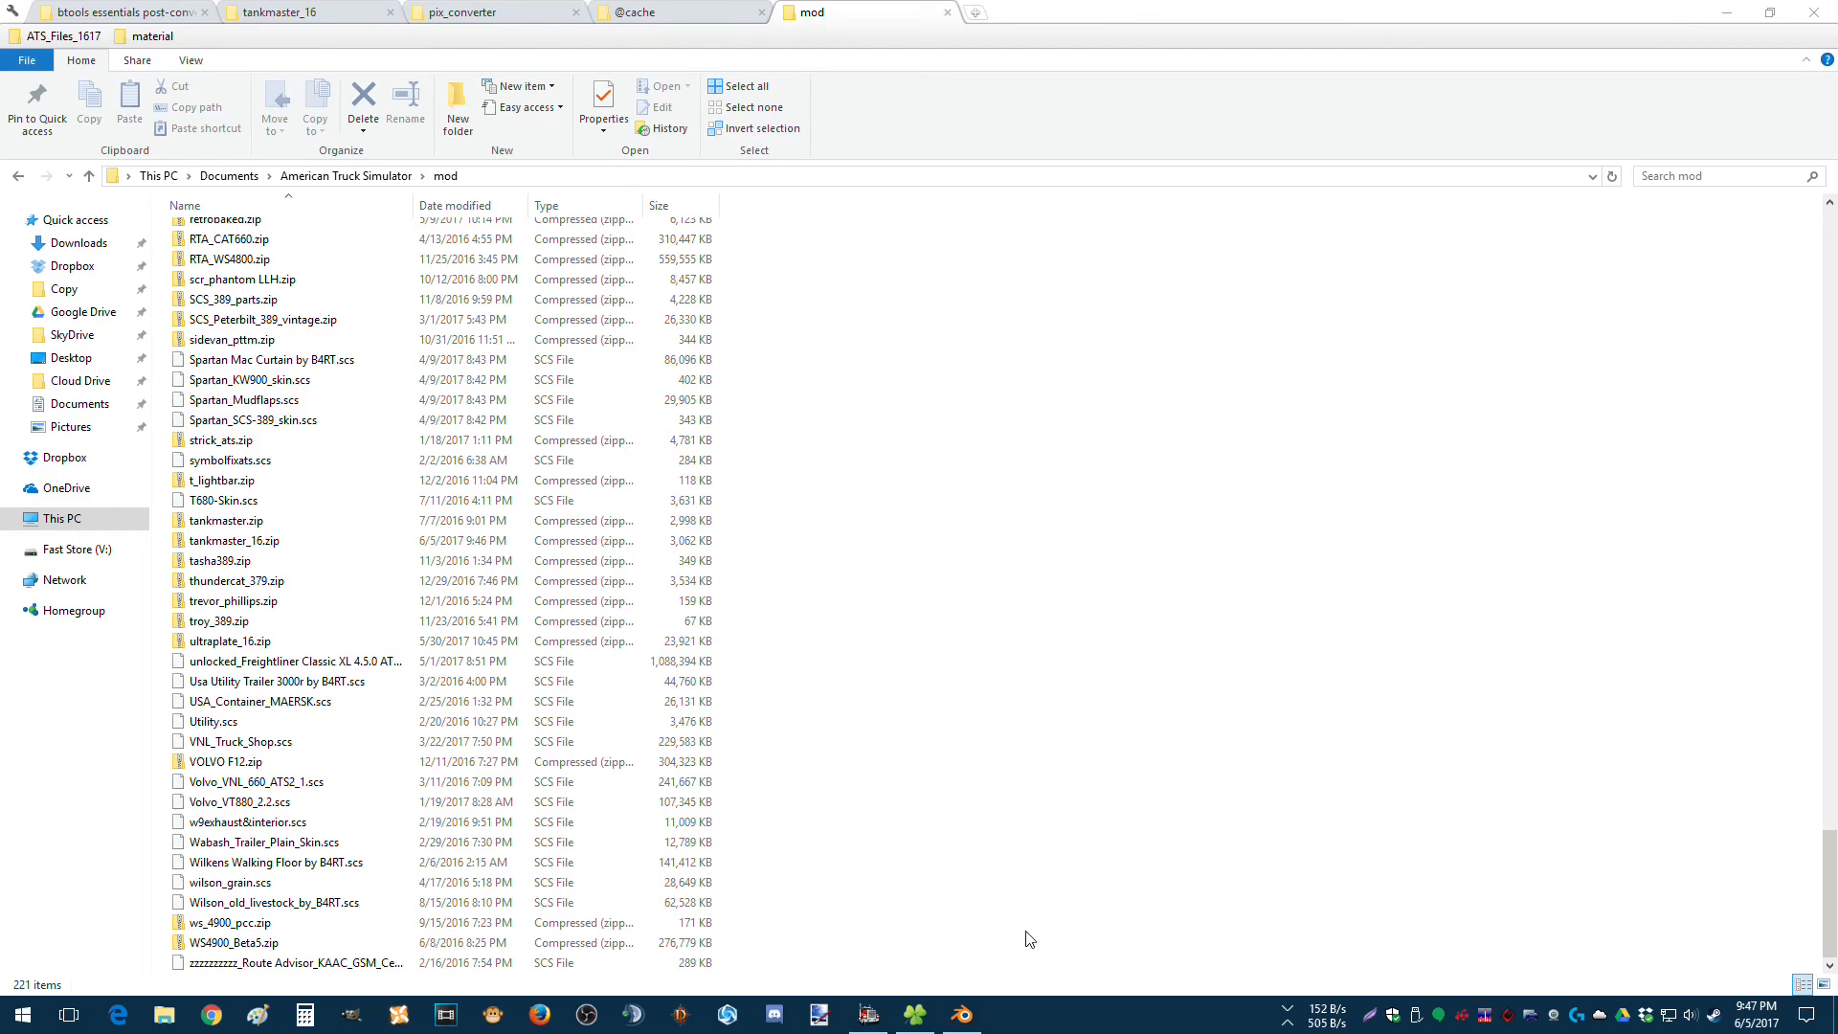
click(971, 1016)
click(949, 1019)
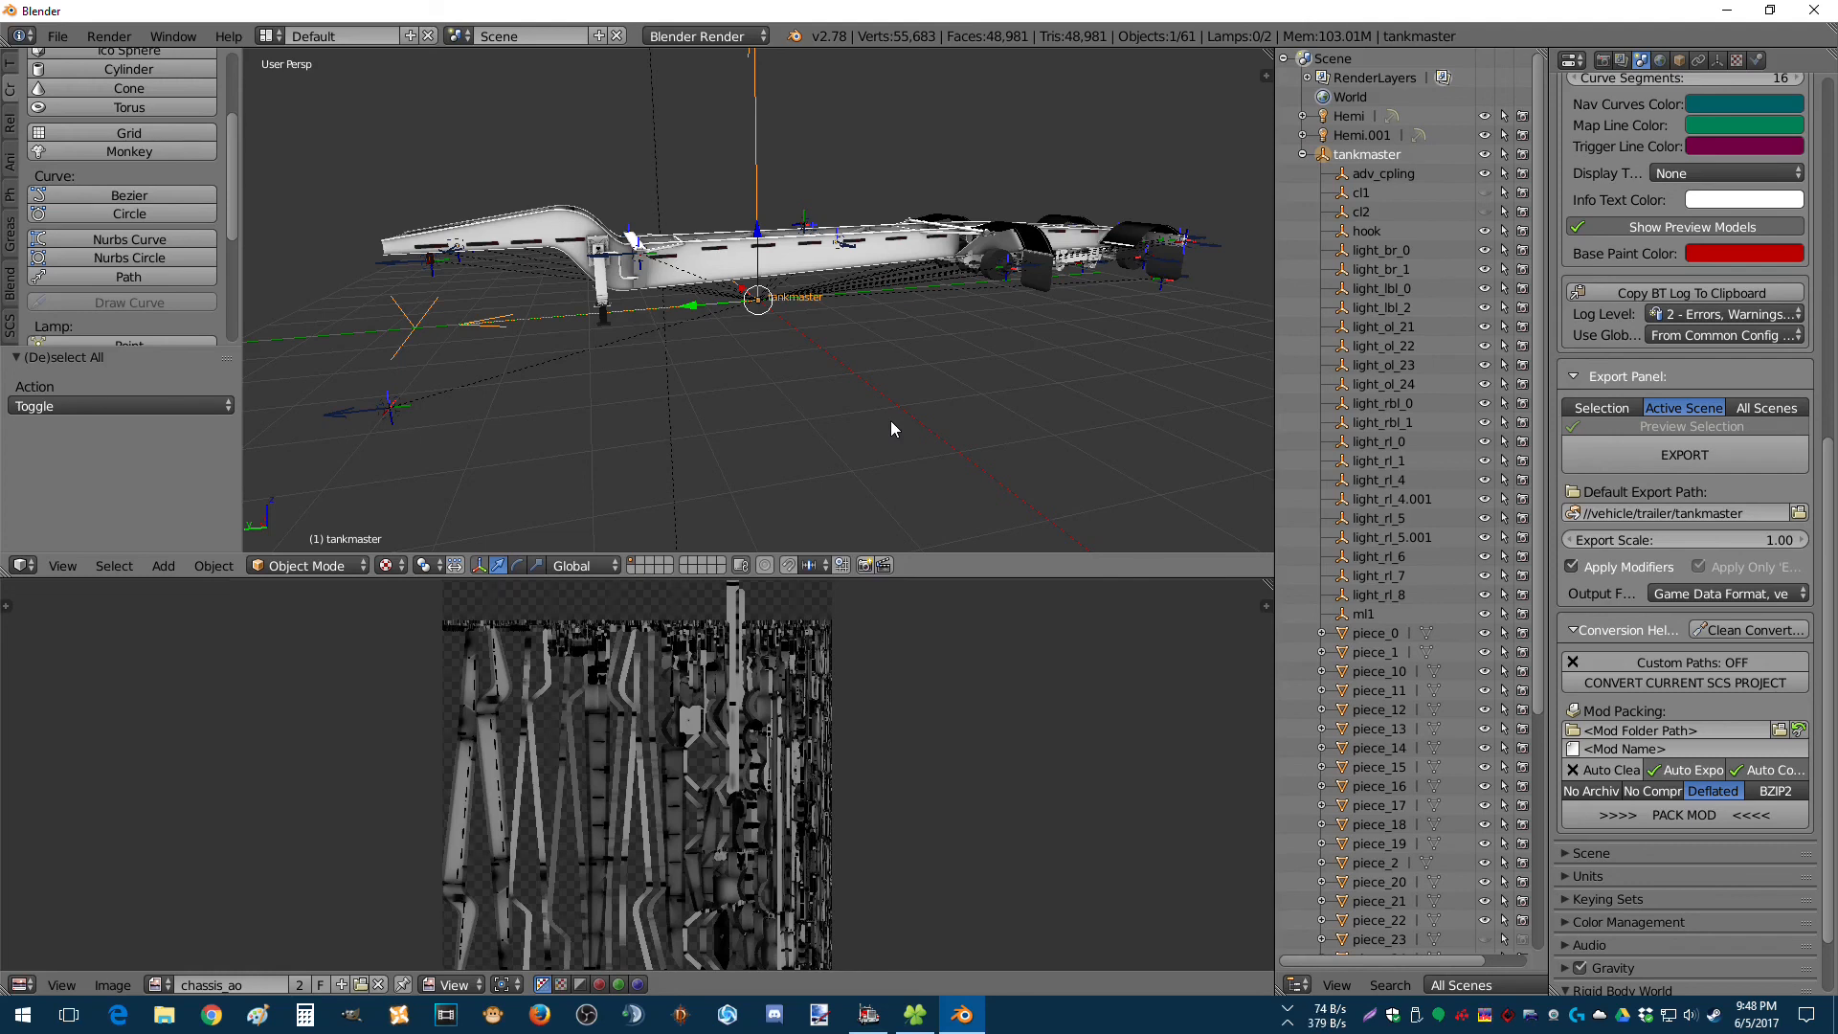
middle_drag(757, 318, 927, 331)
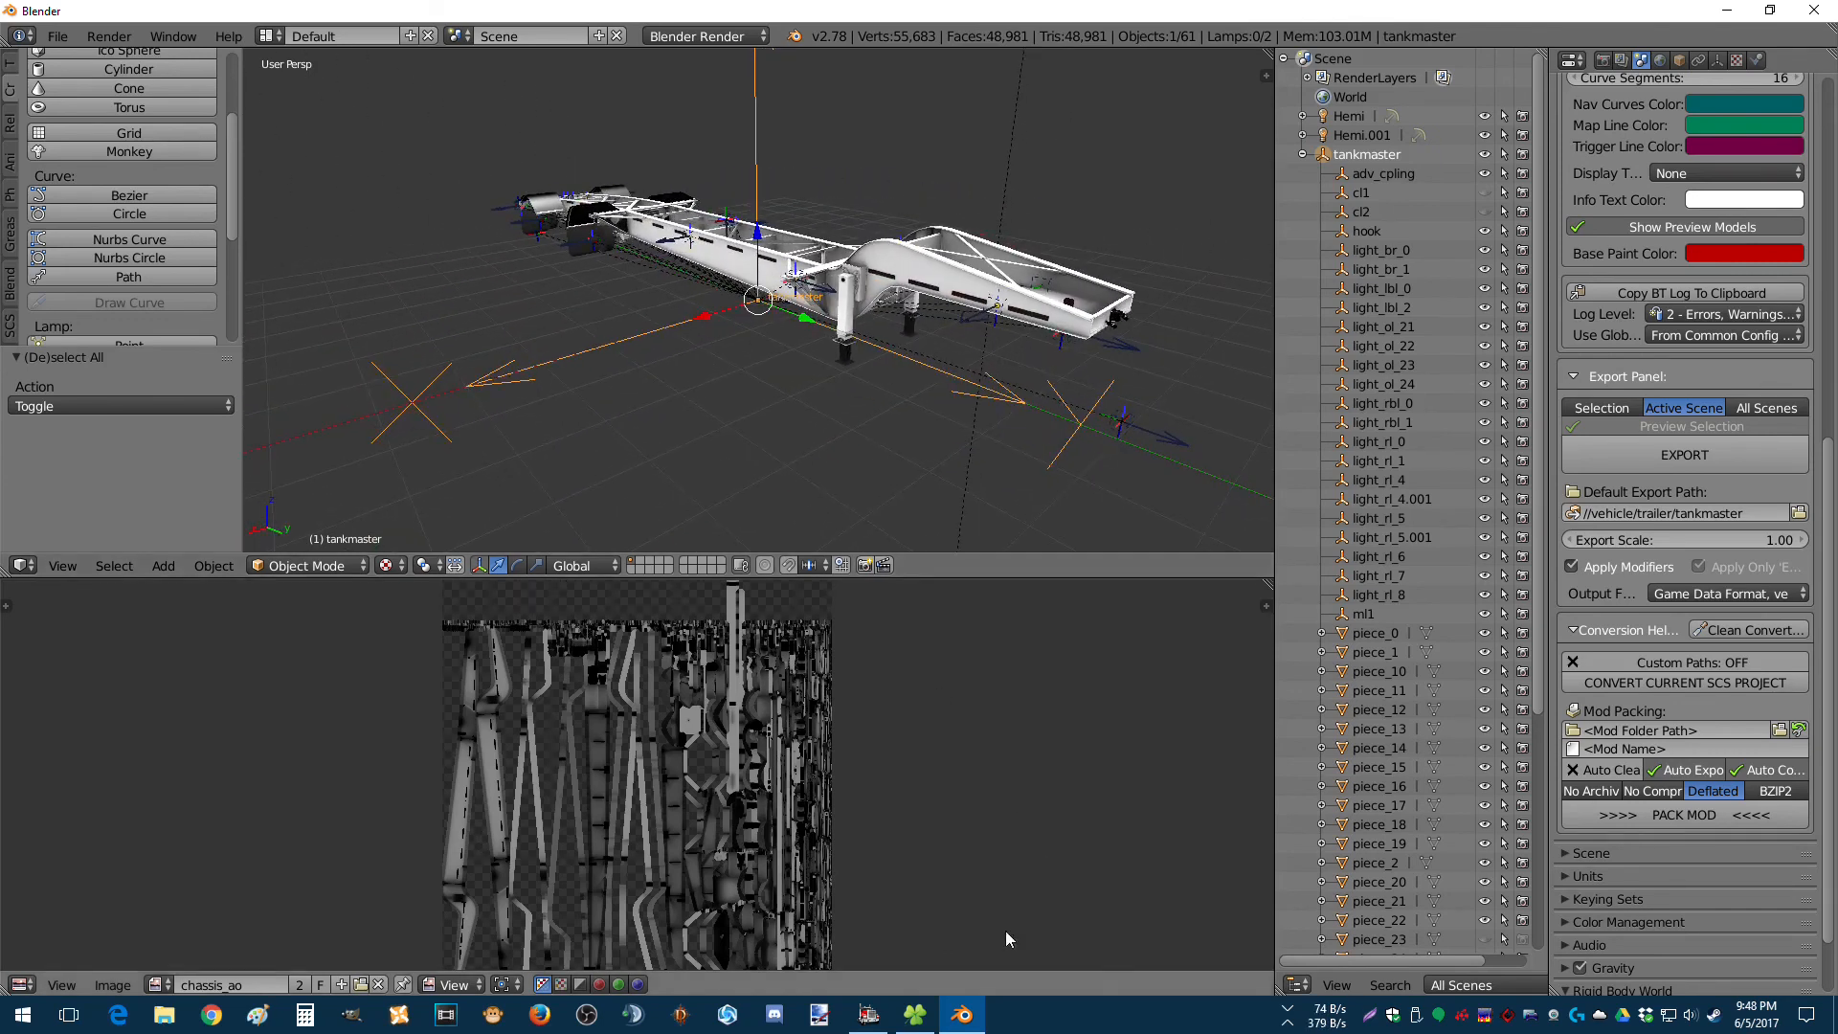
Review the contents of the tankvideo and btools_essentials folders in File Explorer, and return to Blender.
click(914, 1014)
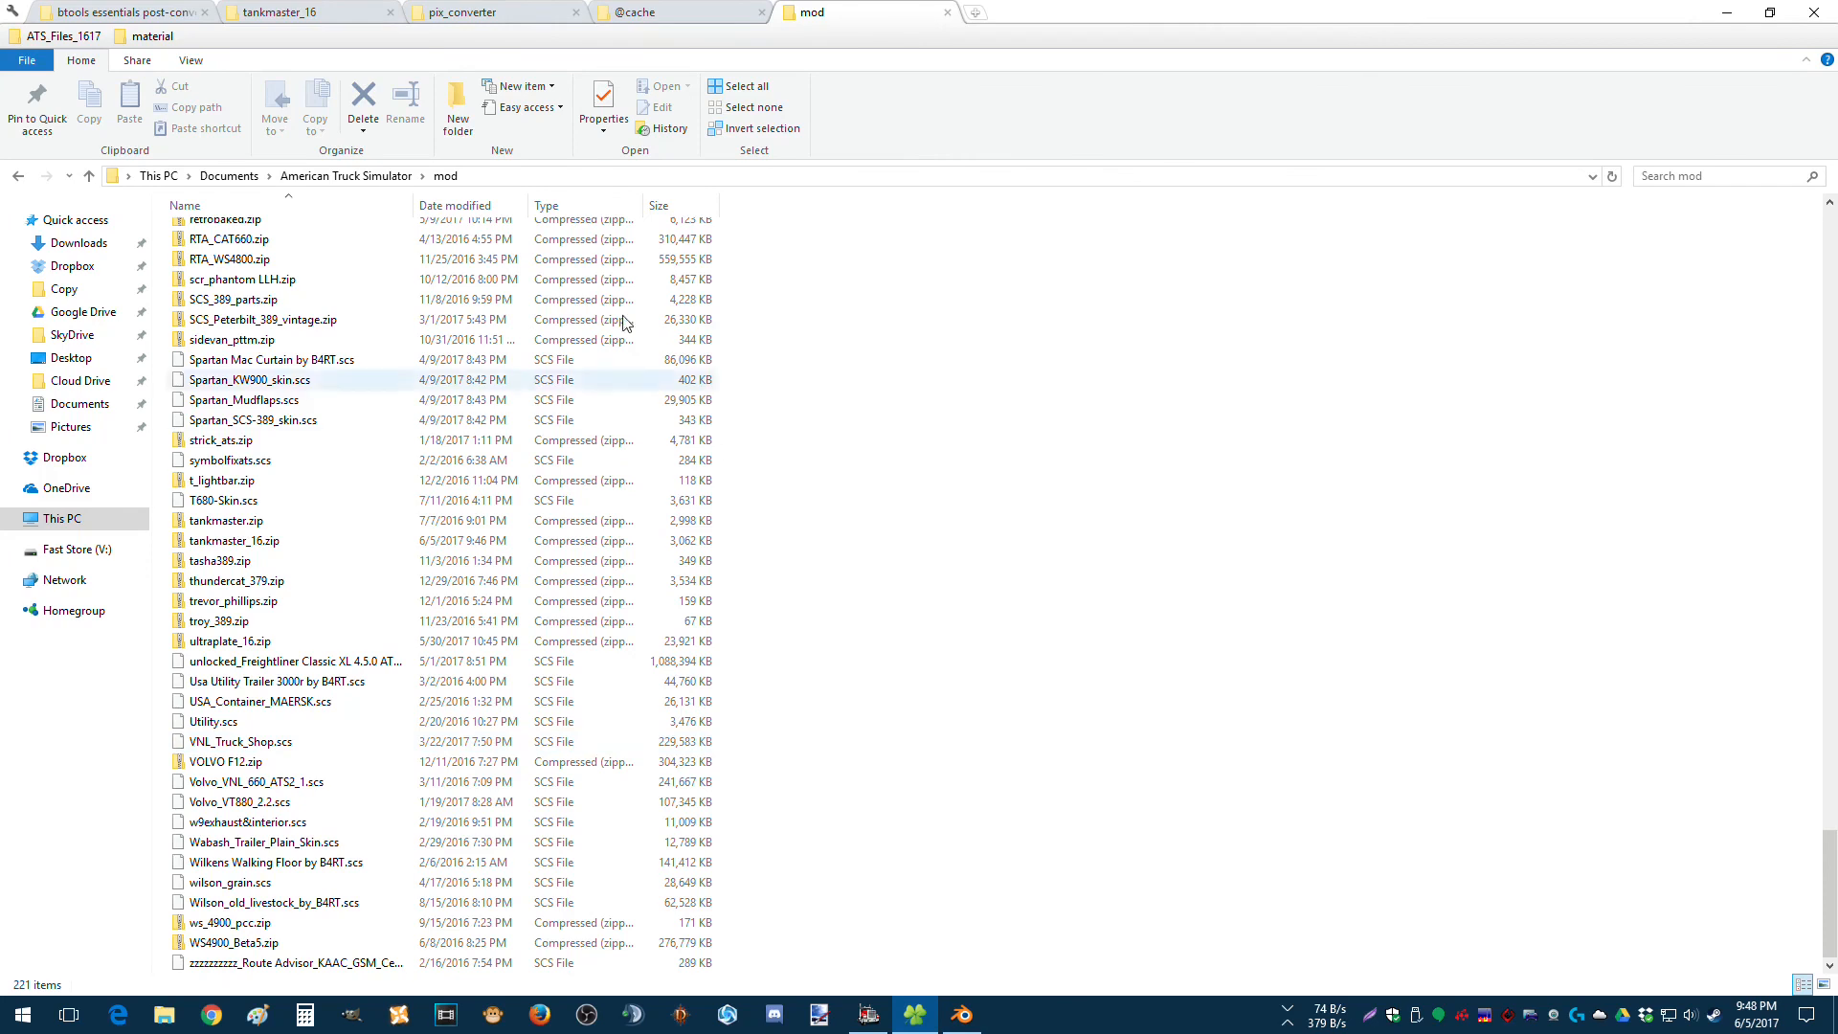
click(331, 11)
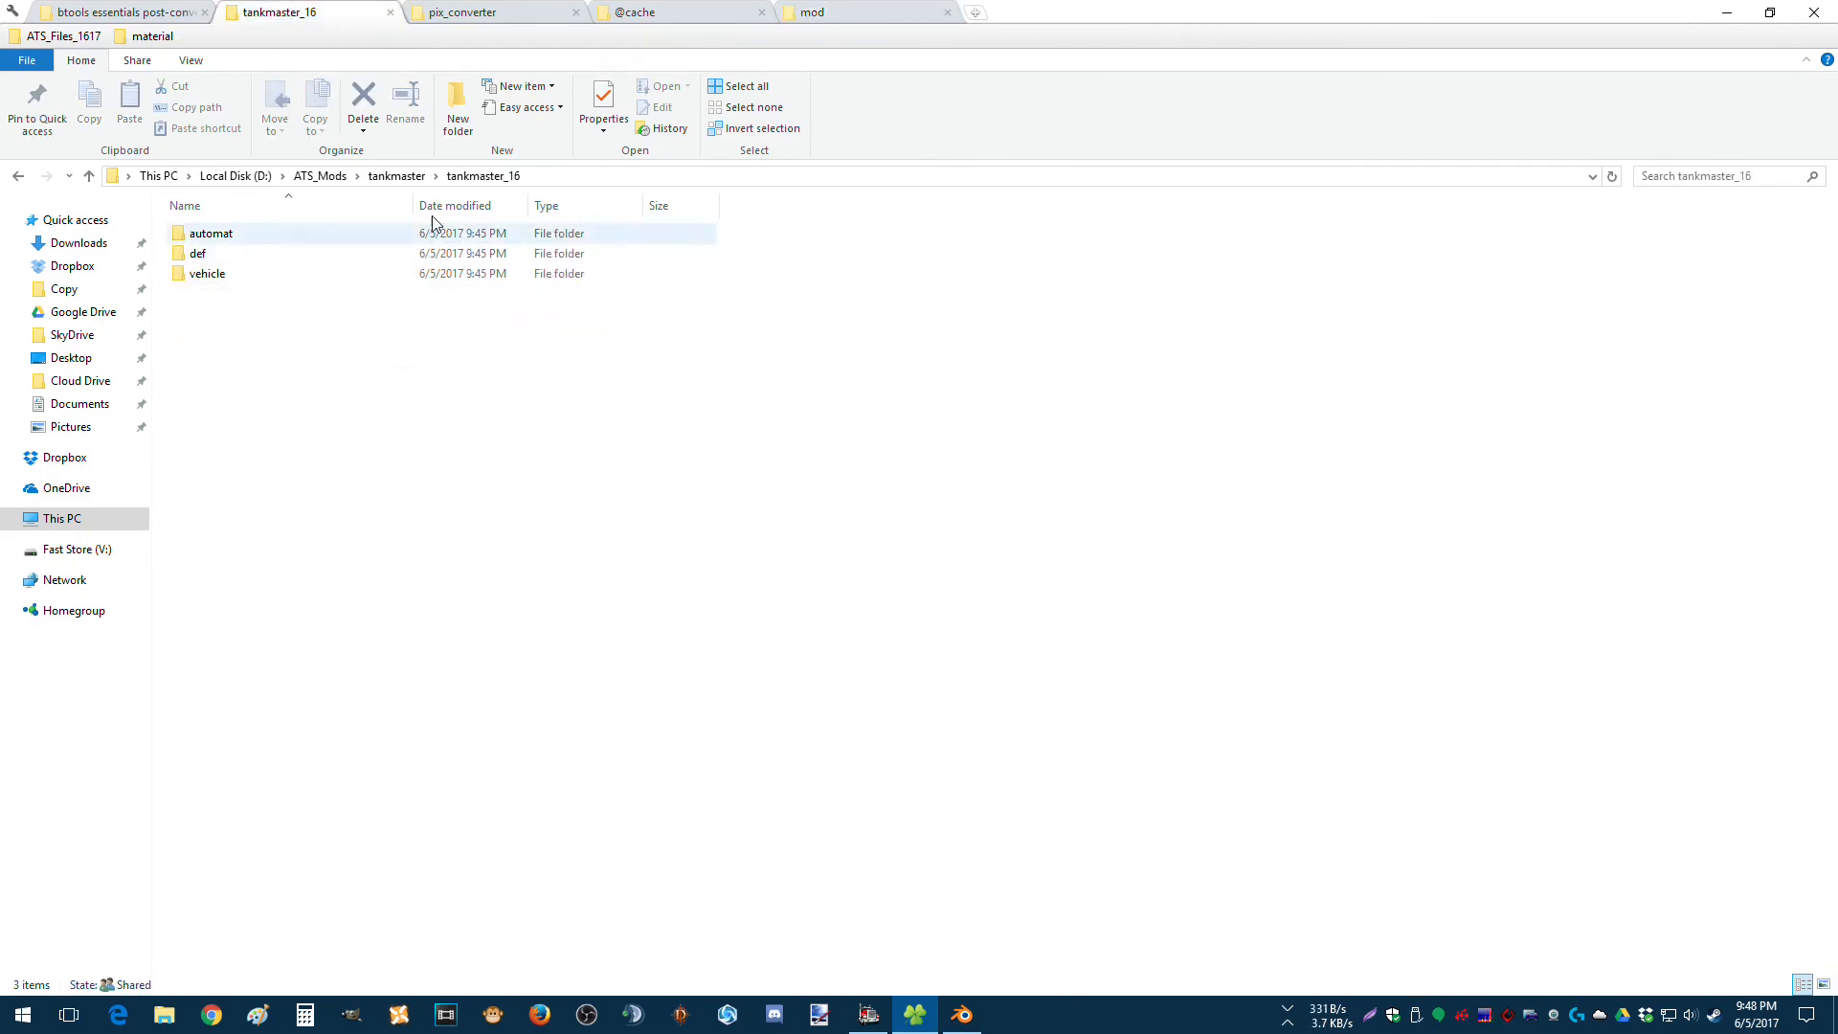
click(396, 177)
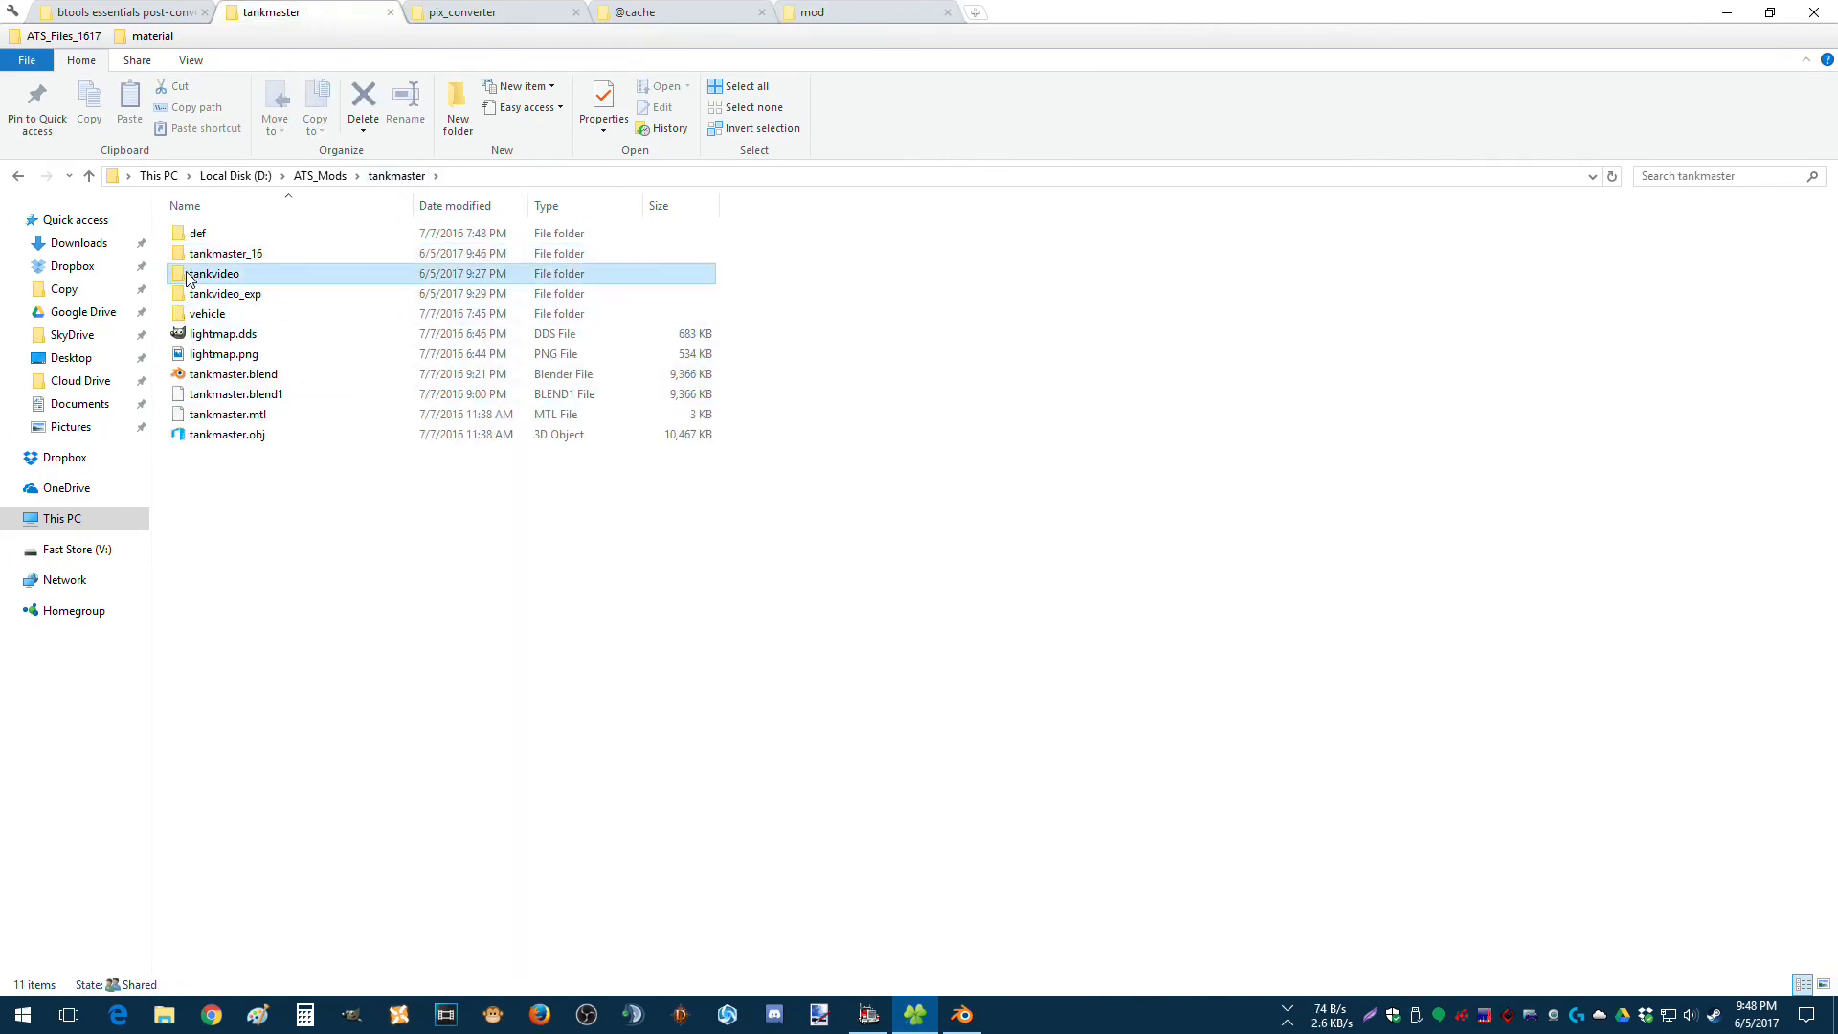
double_click(225, 274)
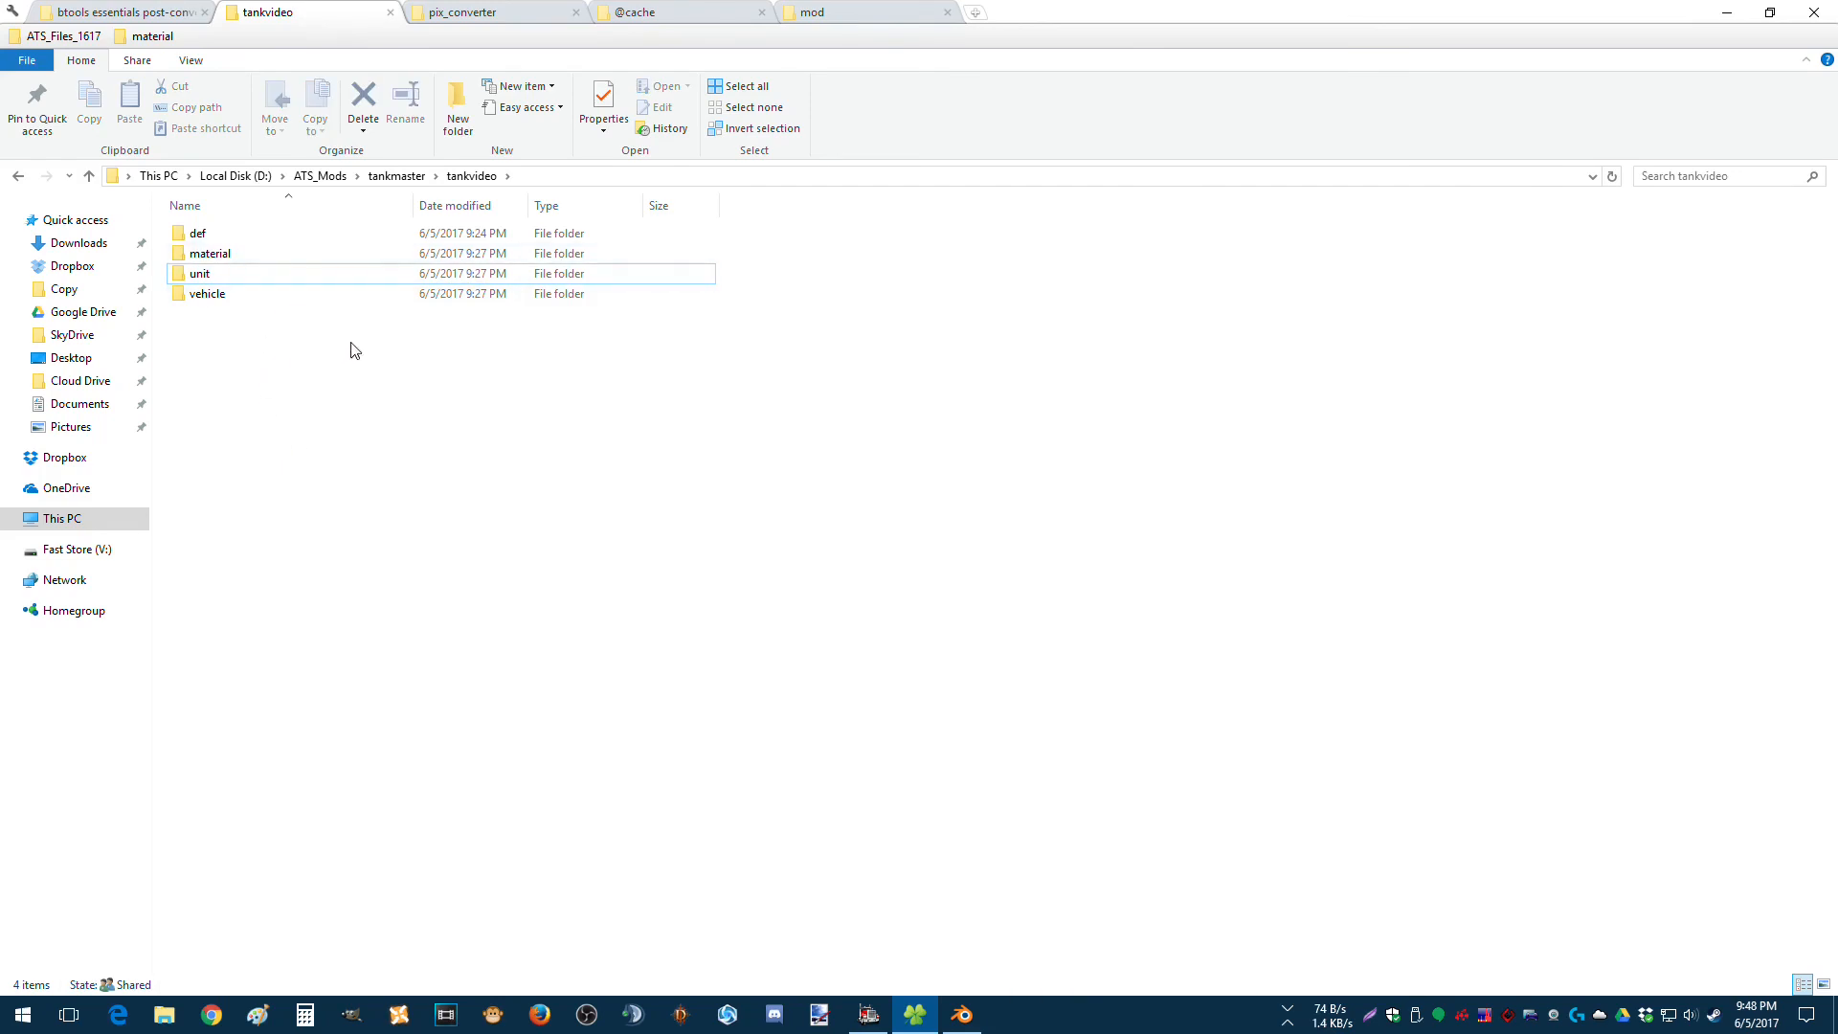
click(117, 12)
click(325, 395)
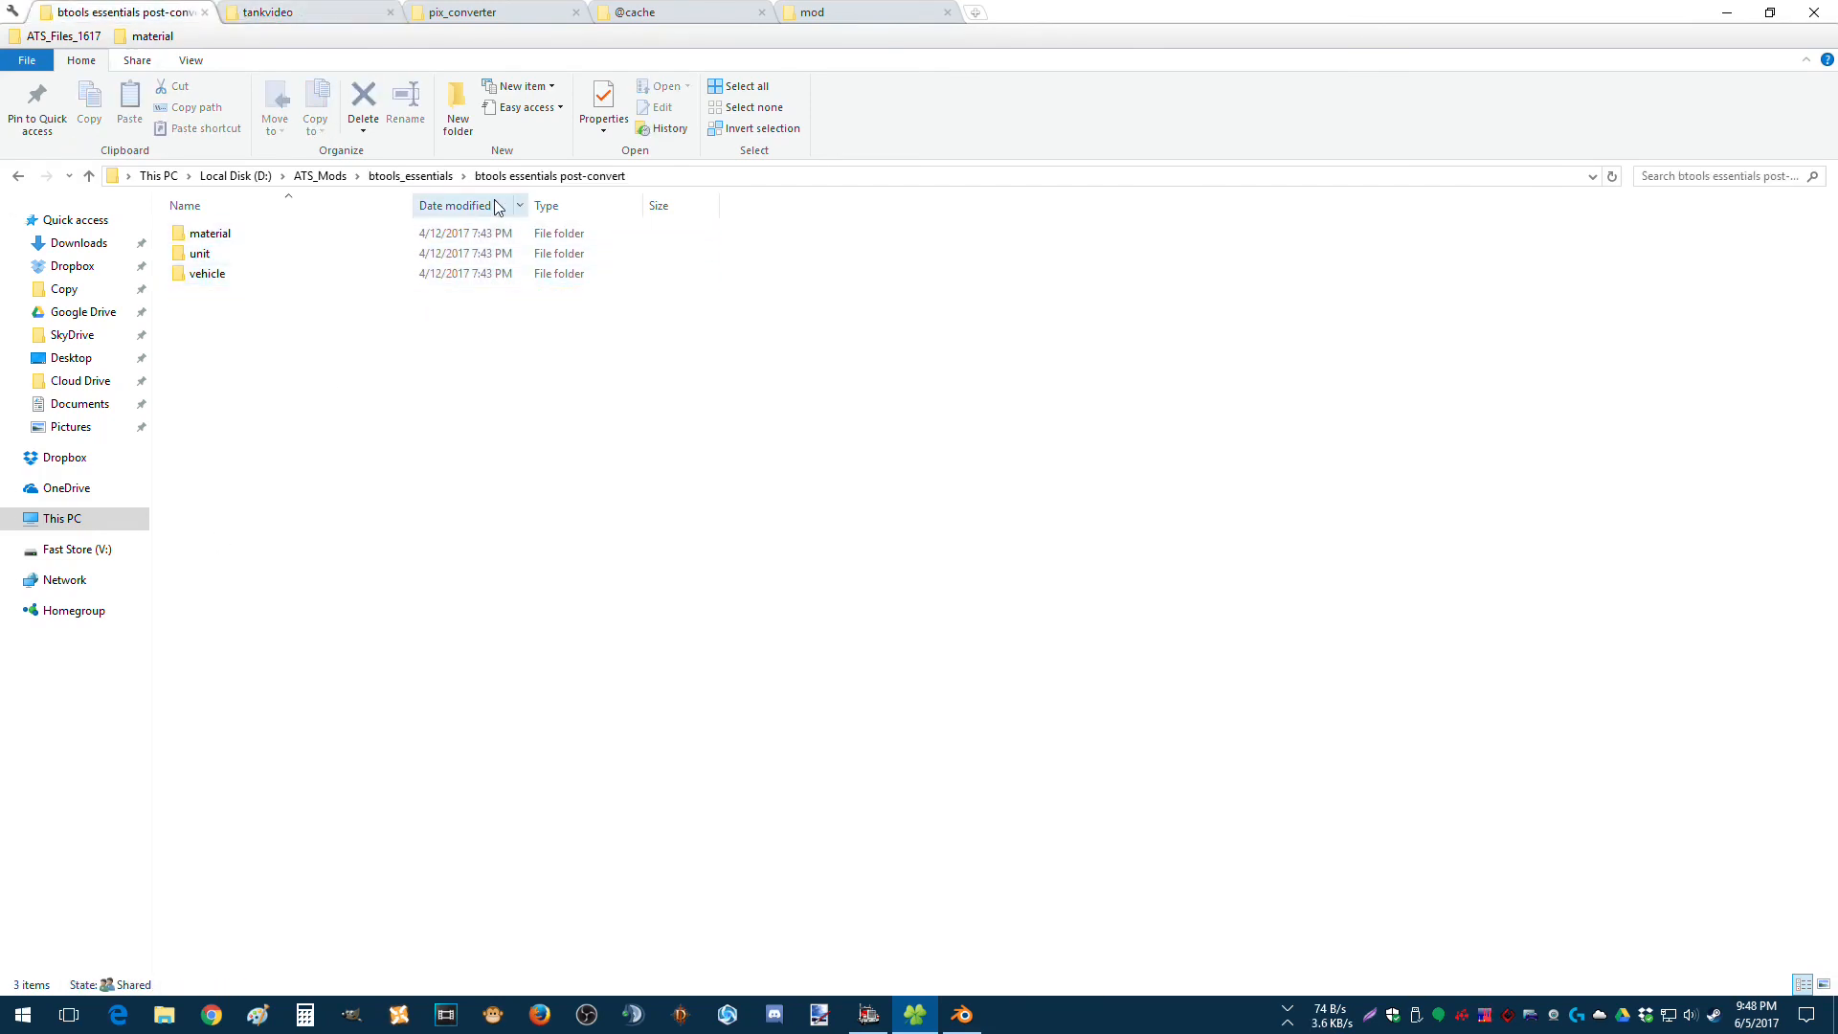
click(409, 176)
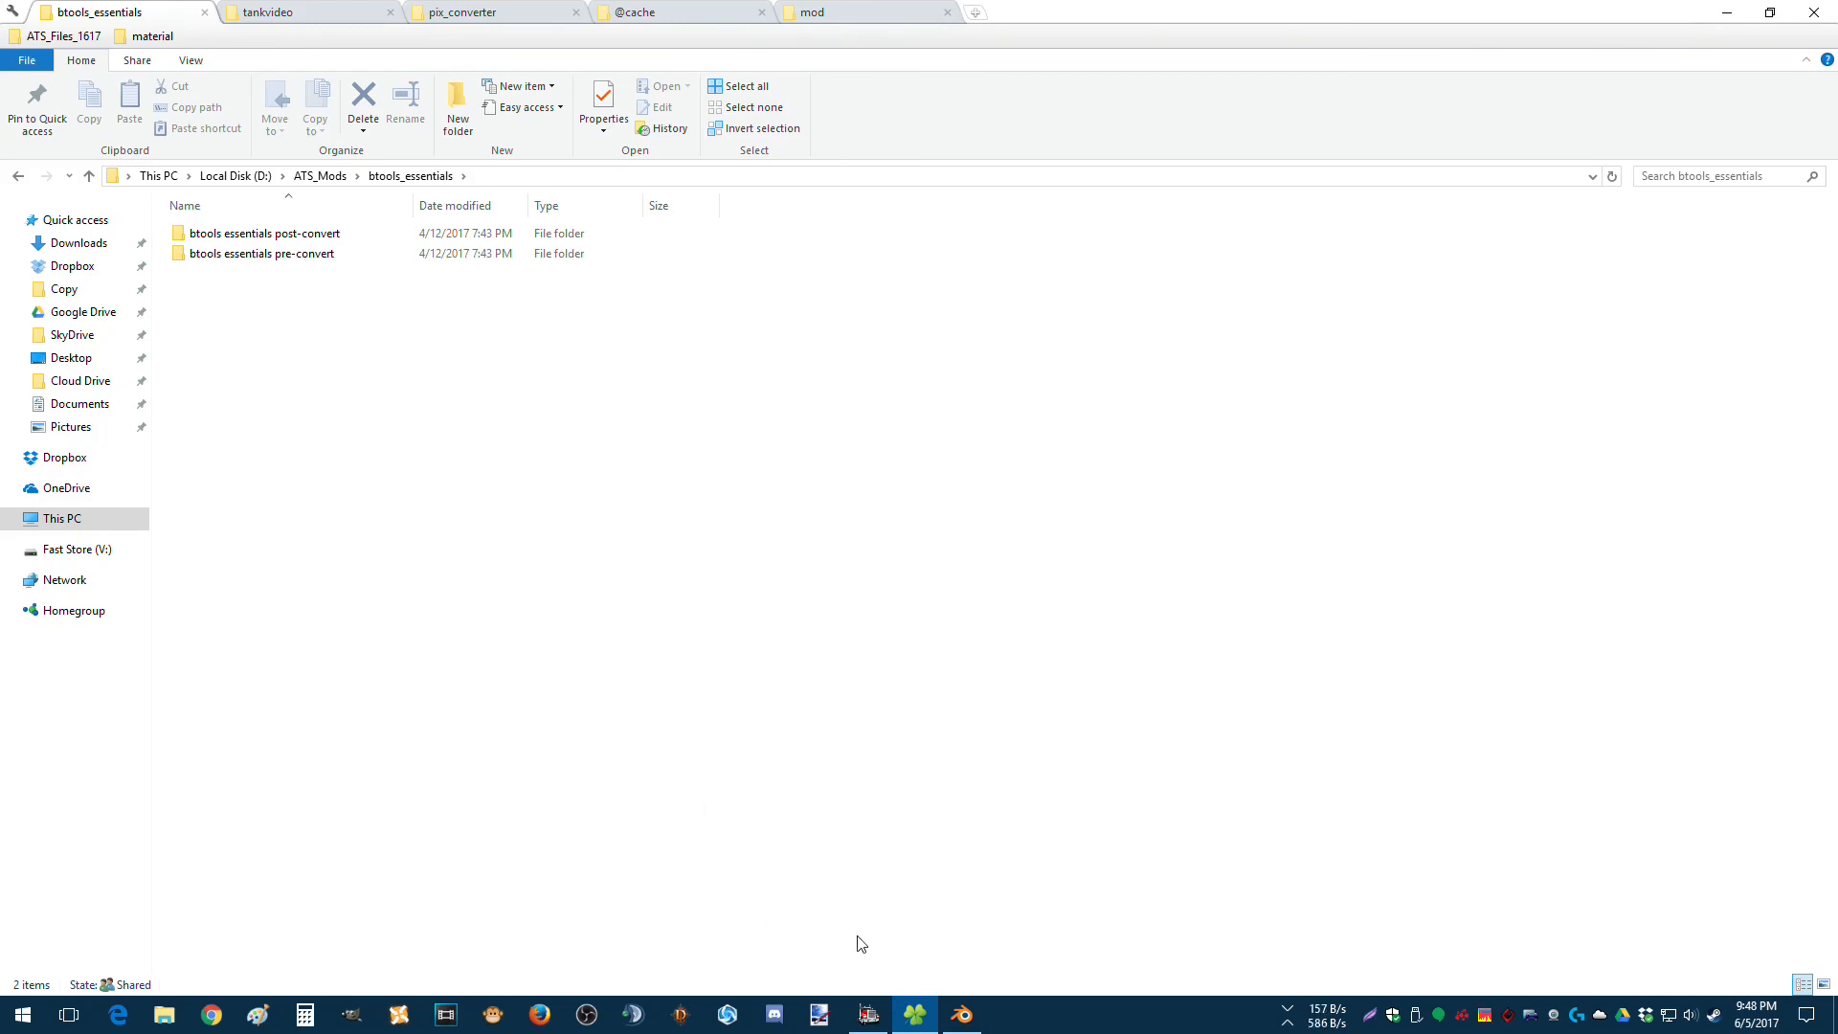
click(961, 1017)
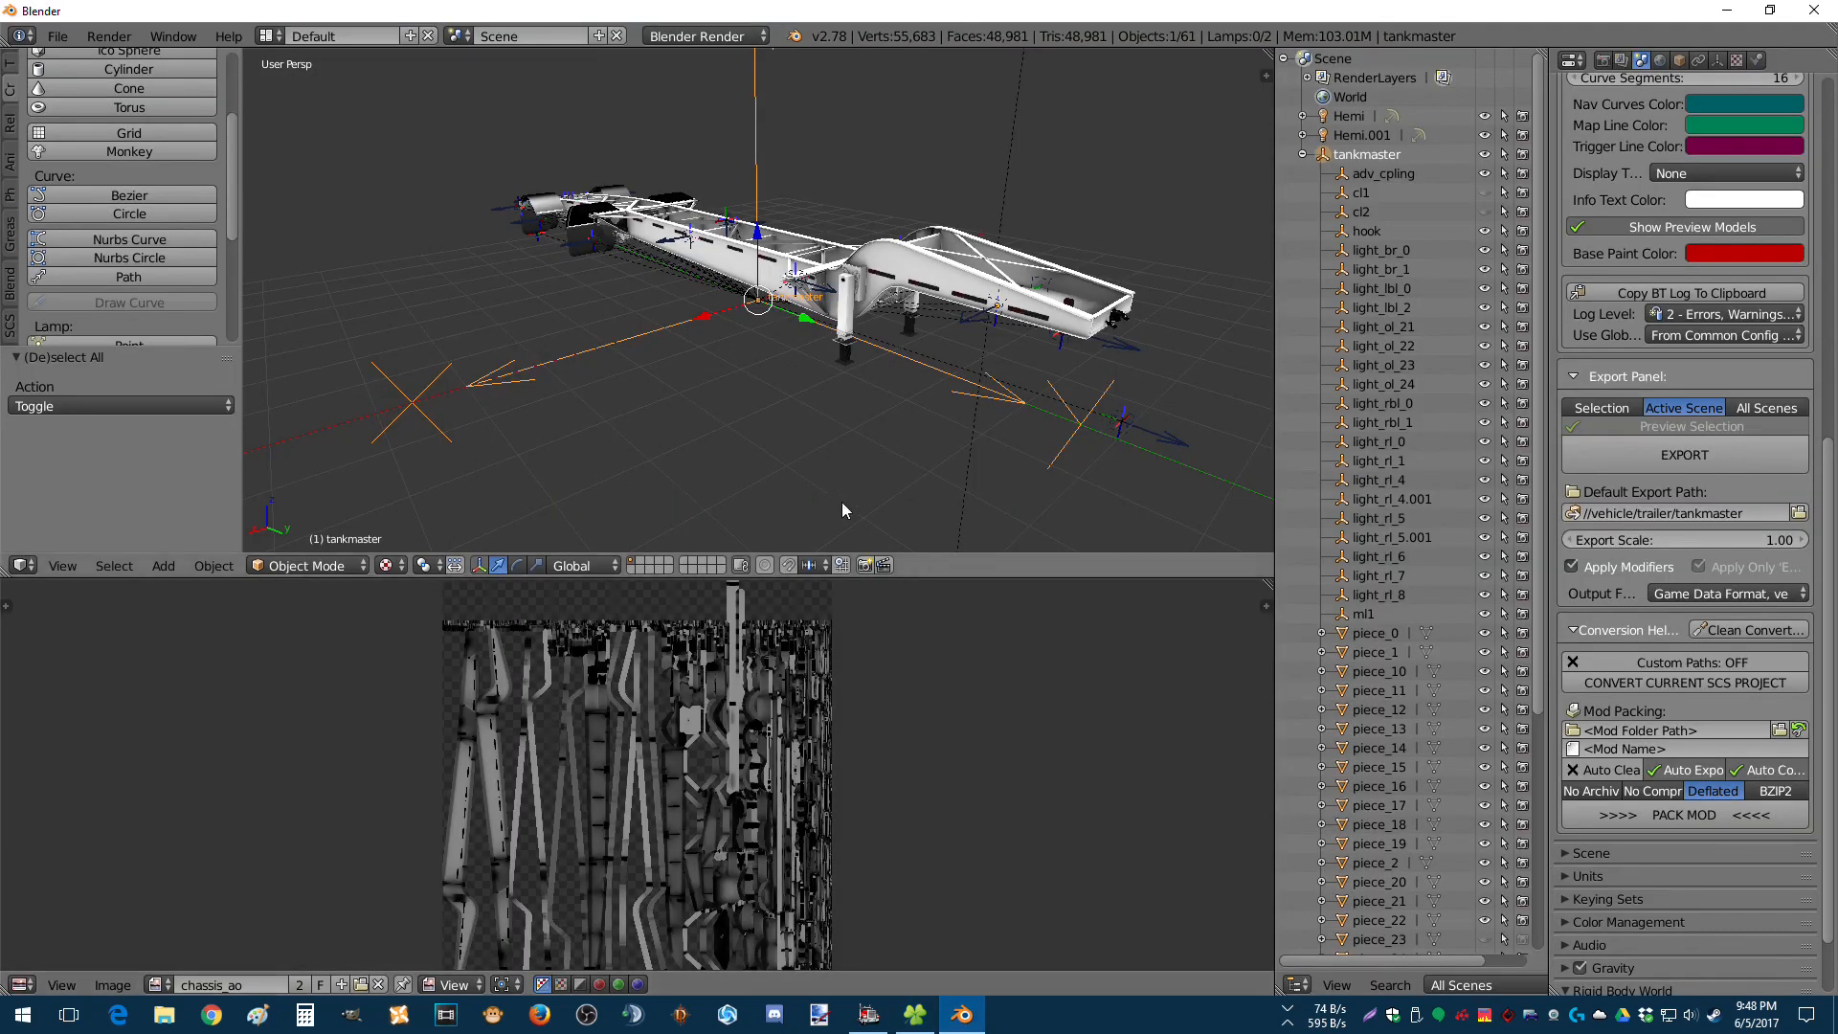